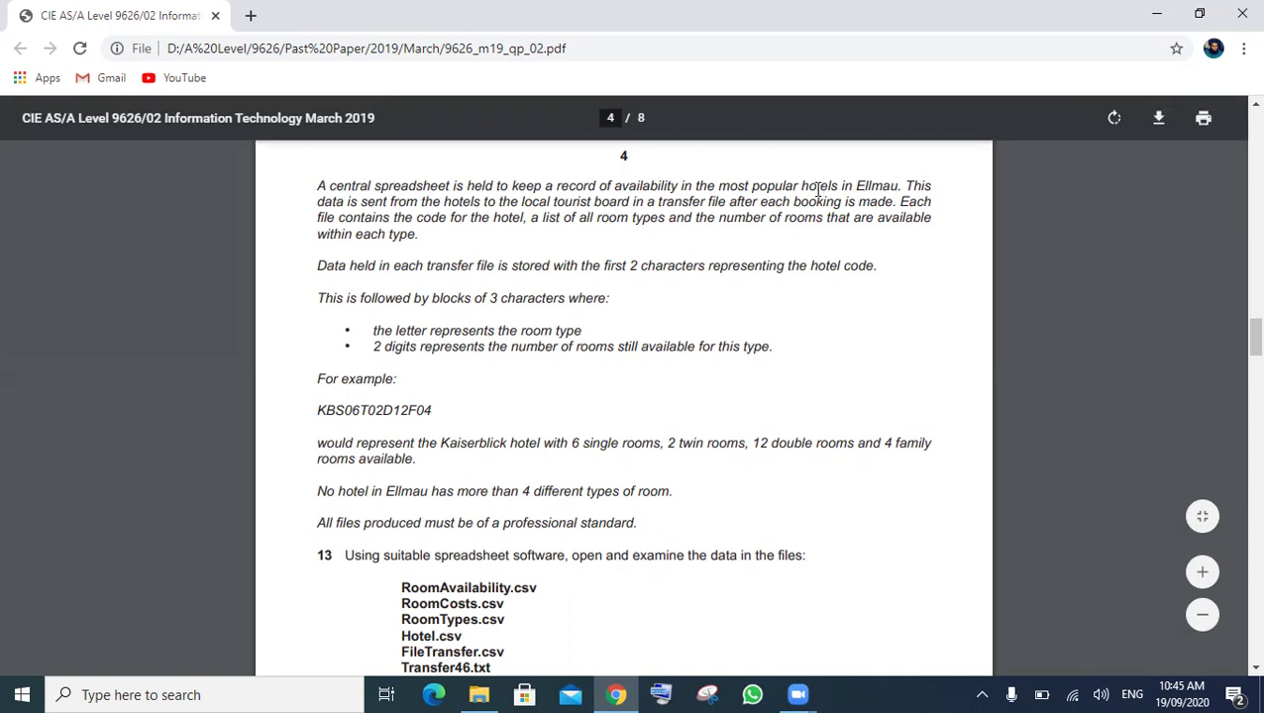
- Read the Ellmau hotels scenario, highlighting the transfer file phrase and the room-type bullets
double_click(880, 185)
double_click(469, 202)
click(733, 206)
drag(698, 207, 735, 208)
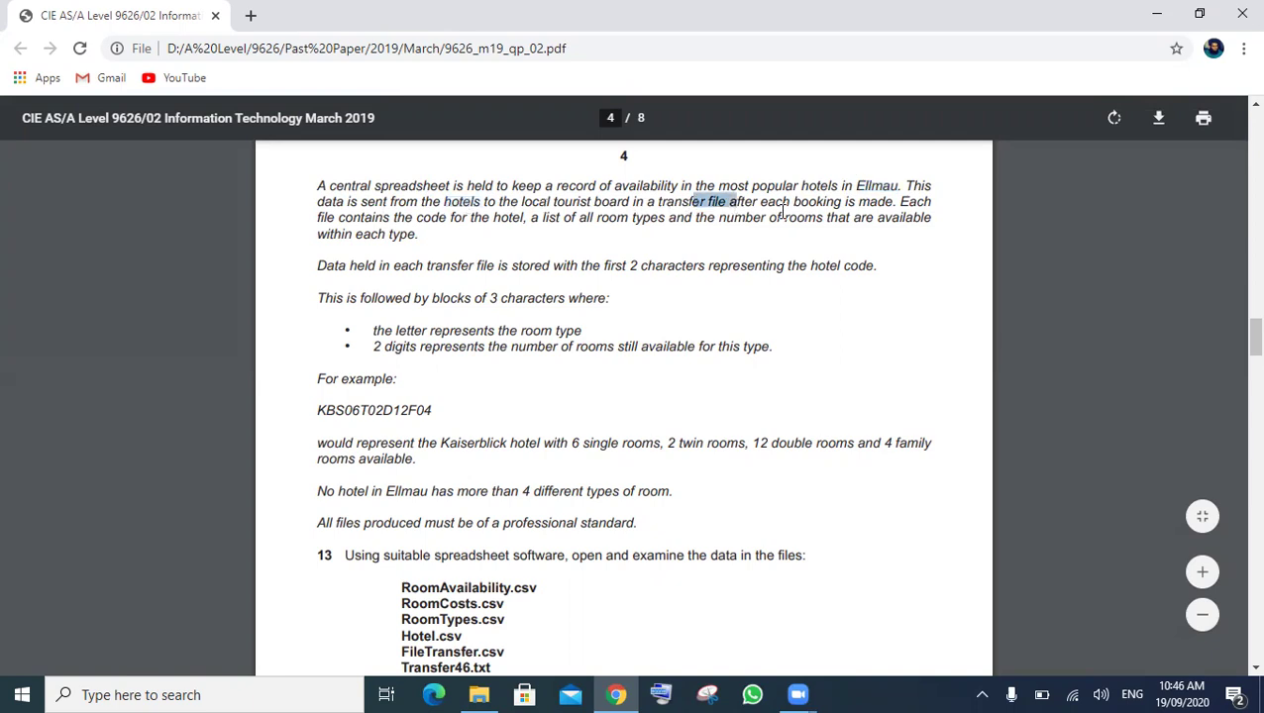
double_click(781, 212)
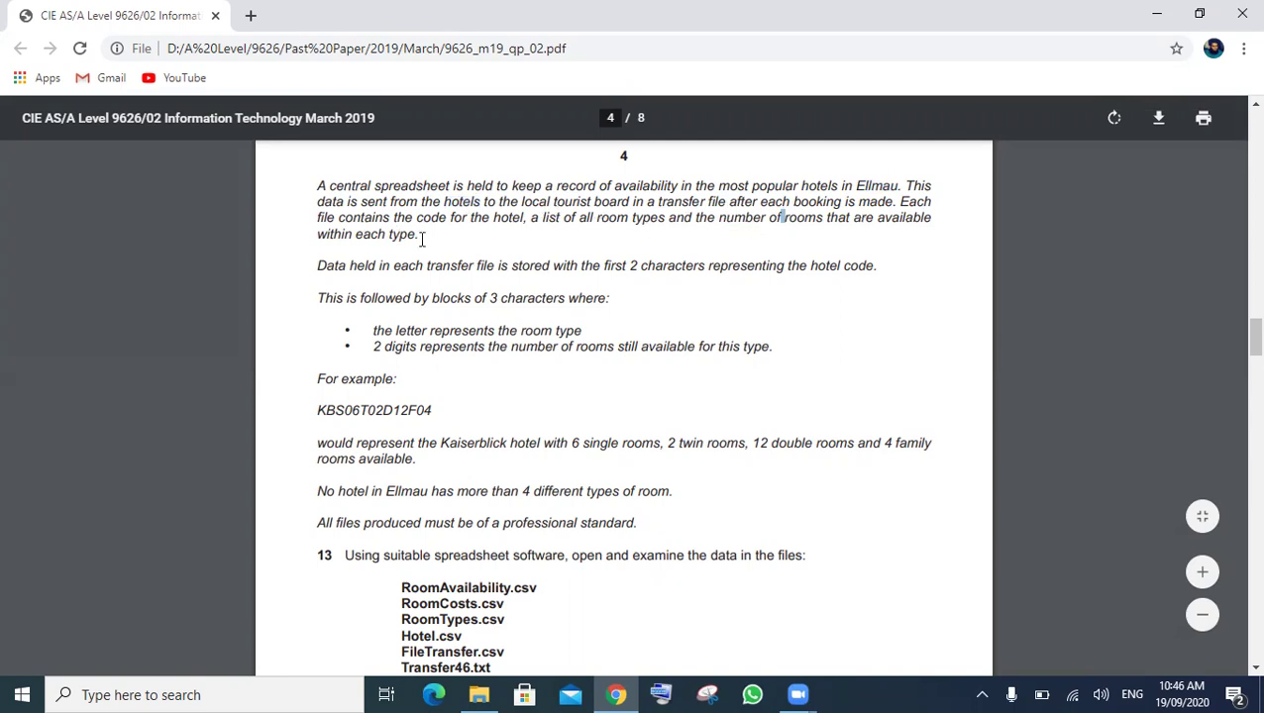
drag(419, 234, 321, 184)
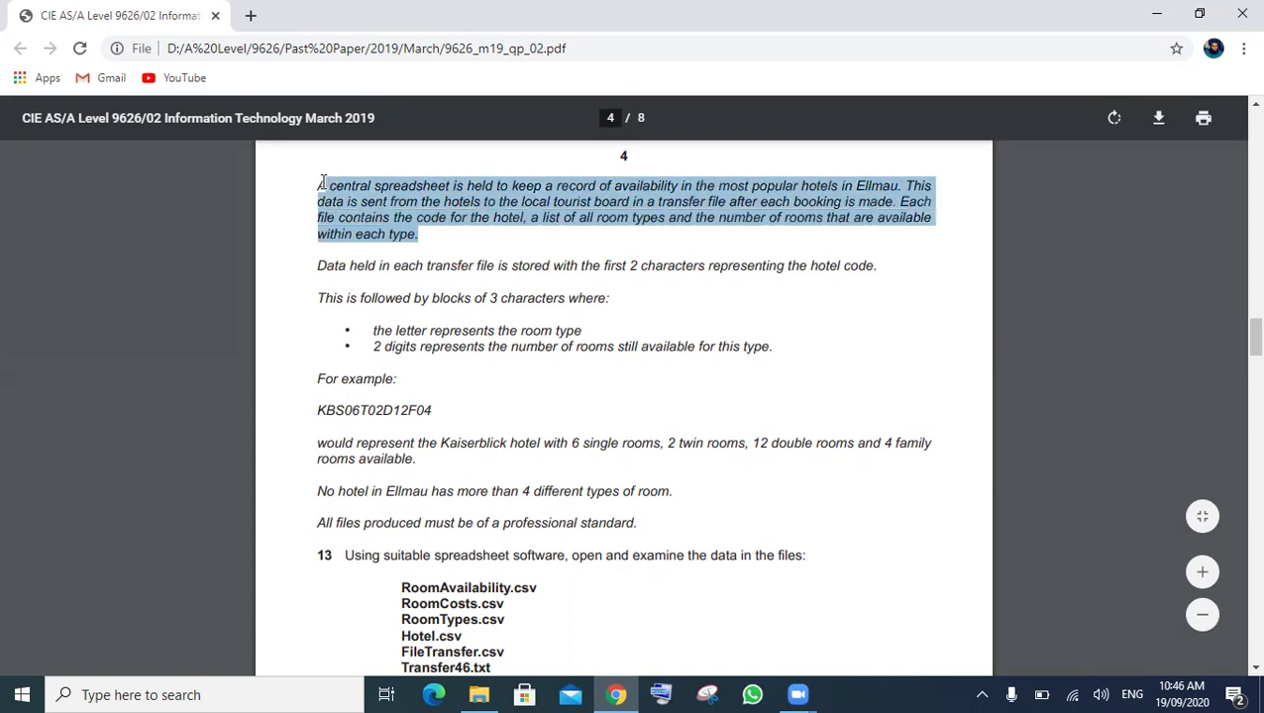
click(366, 275)
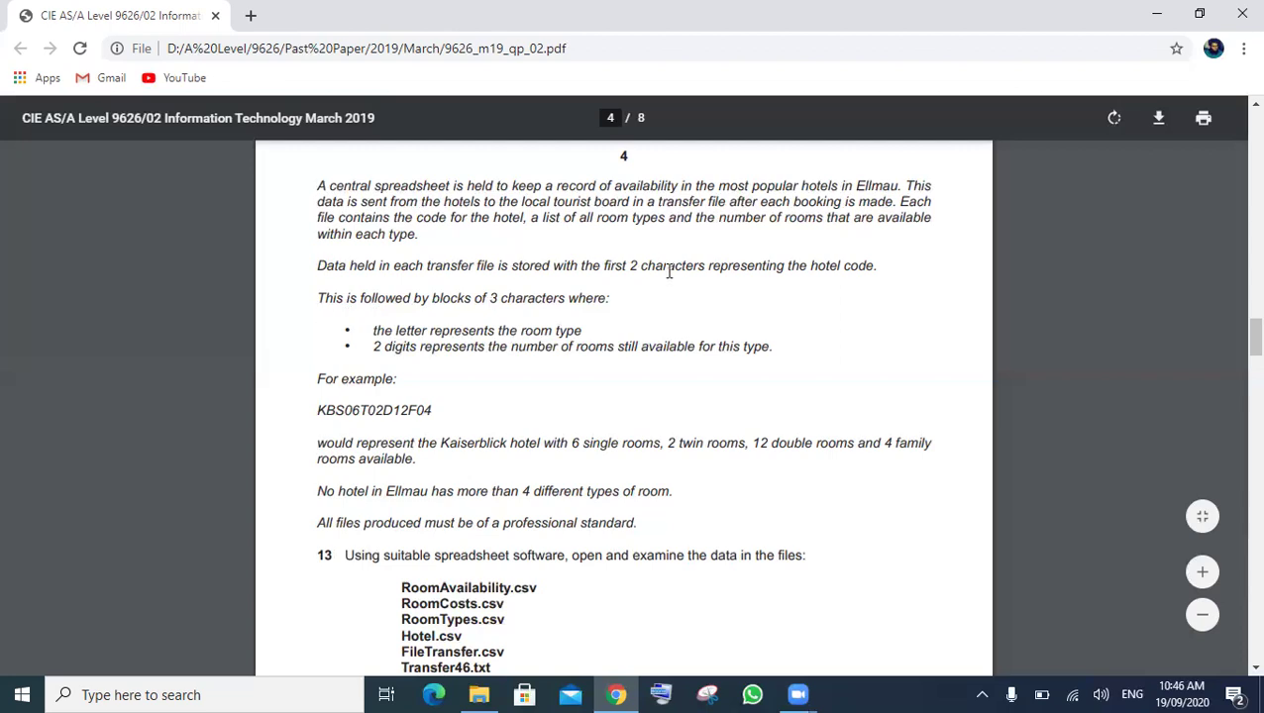
drag(631, 266, 705, 266)
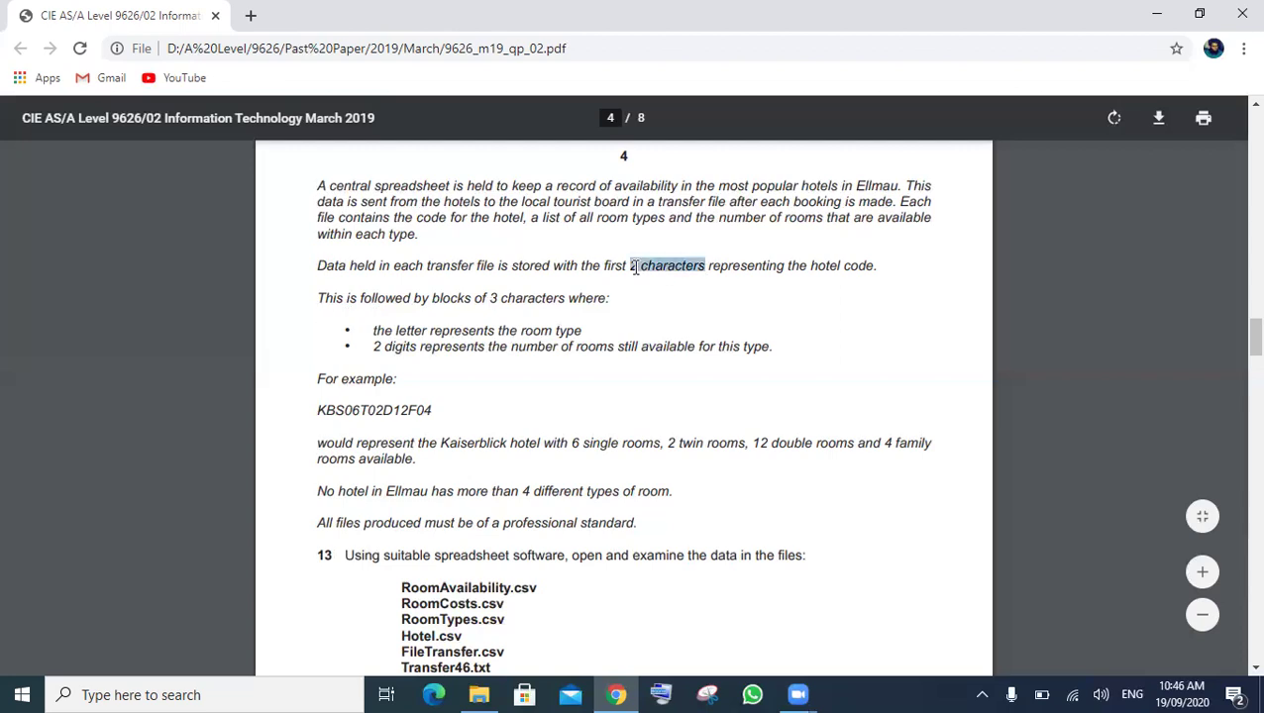
click(590, 294)
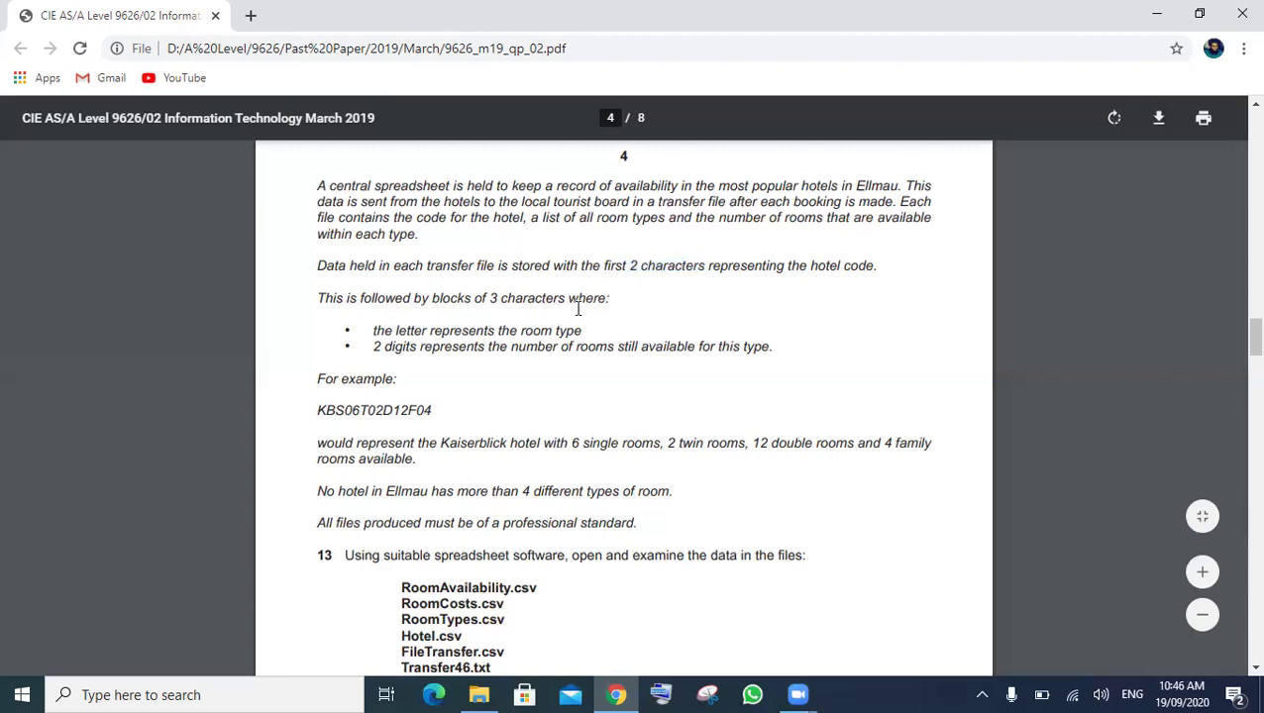
drag(373, 331, 584, 333)
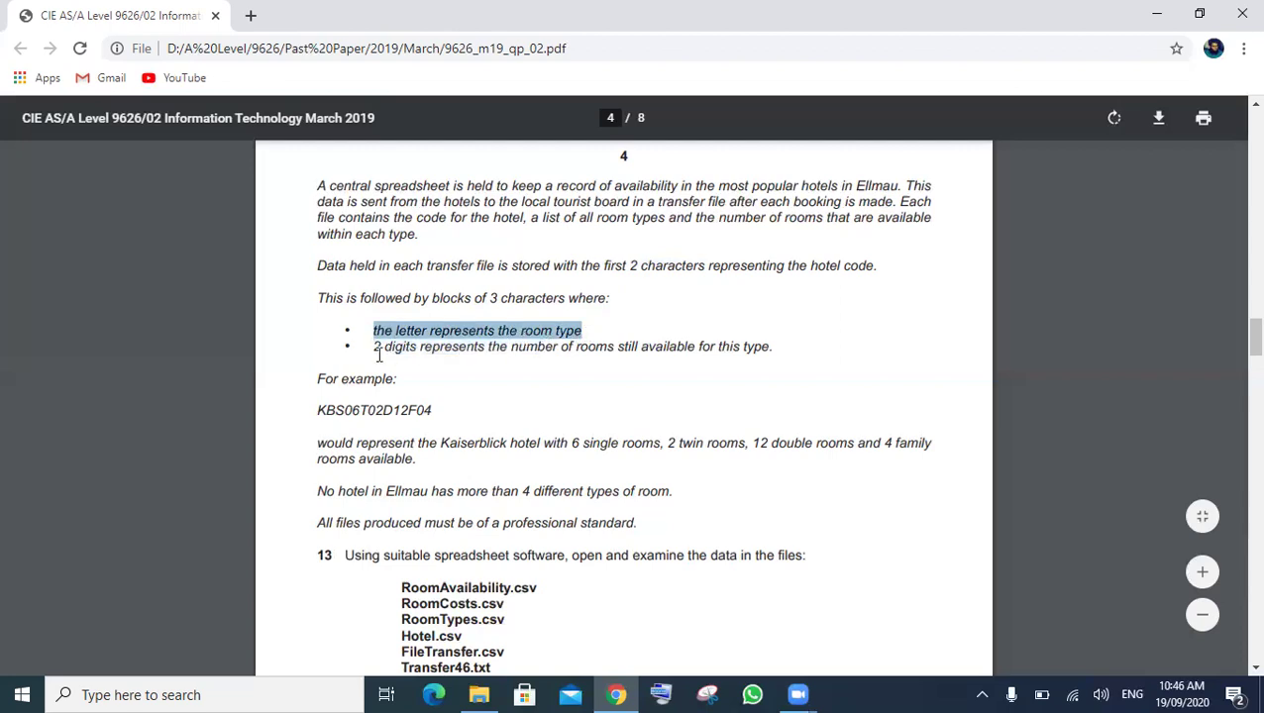
drag(380, 350, 755, 347)
click(765, 346)
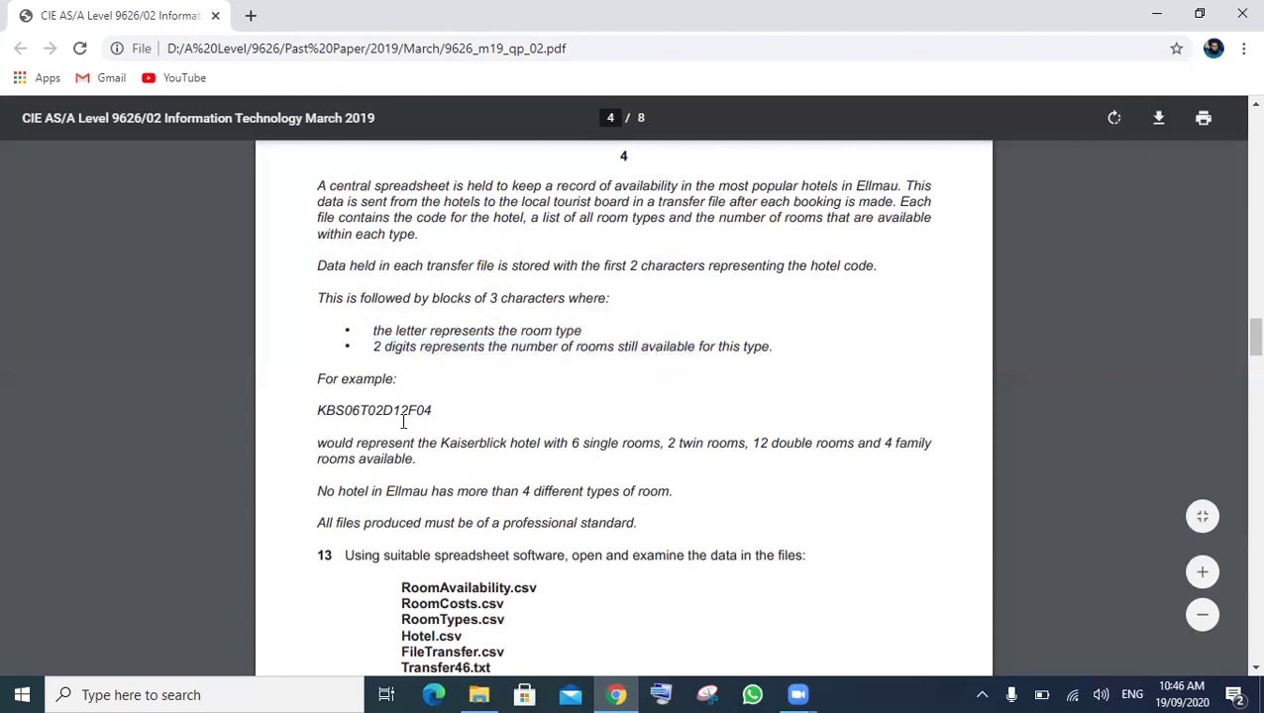
- Study the hotel code format, including example code KBS06T02D12F04 and the 4-room-type limit
drag(318, 412, 335, 412)
right_click(321, 417)
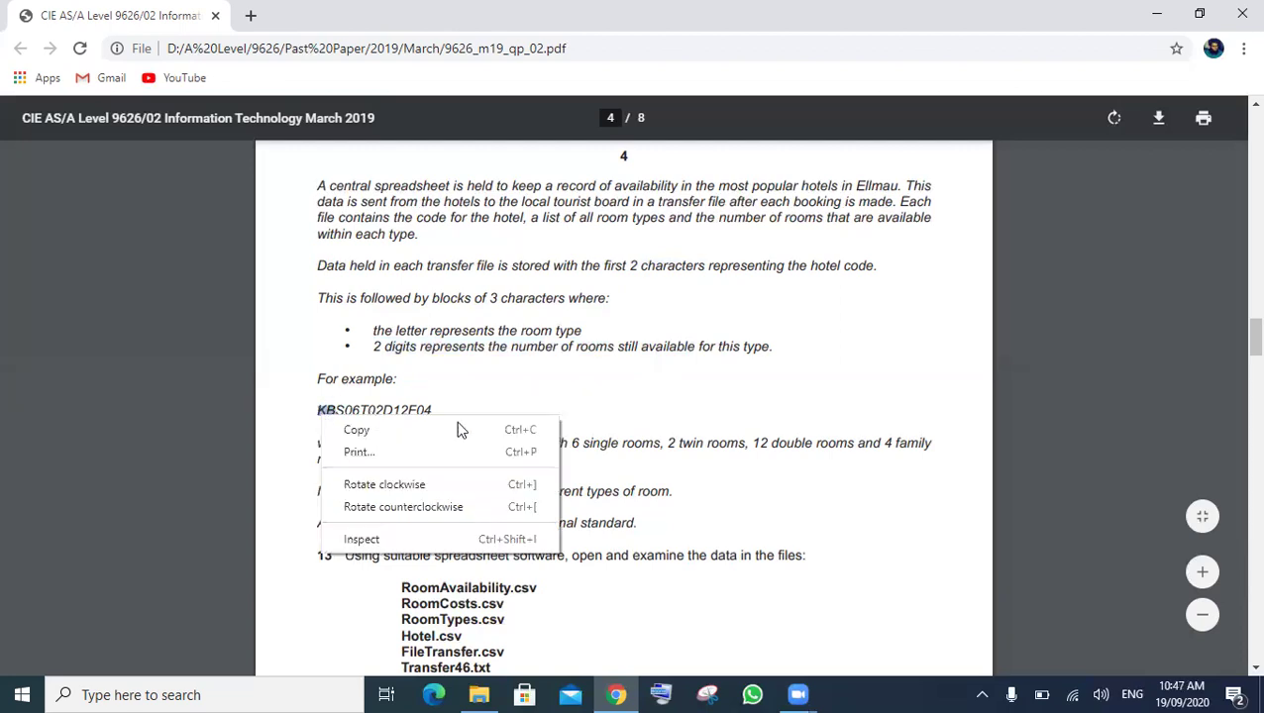
click(330, 409)
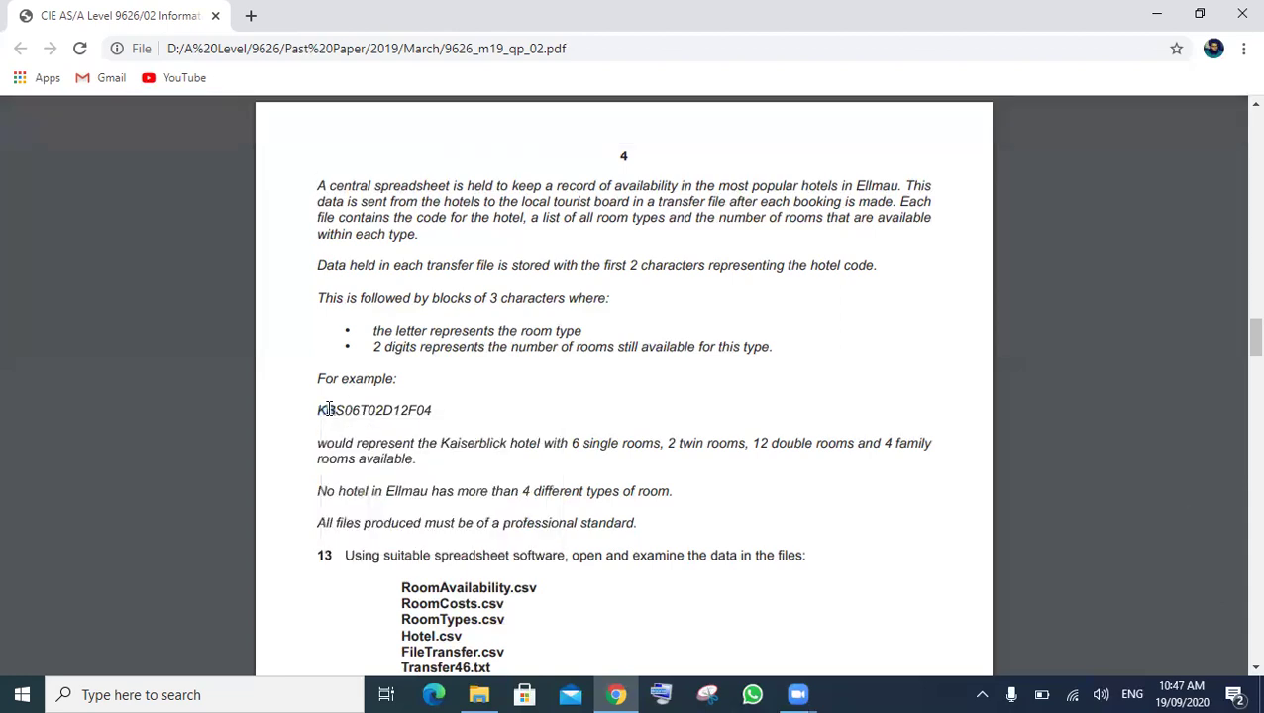
drag(333, 409, 360, 410)
click(364, 414)
drag(321, 445, 507, 469)
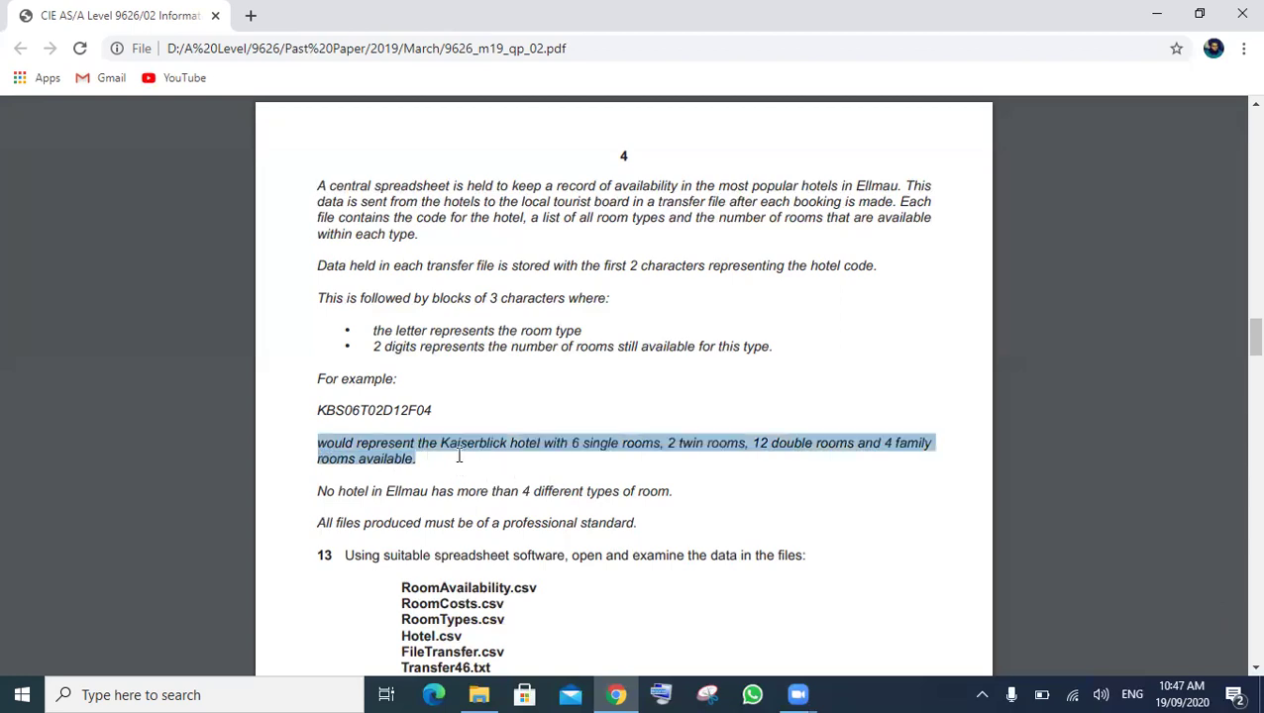
click(472, 452)
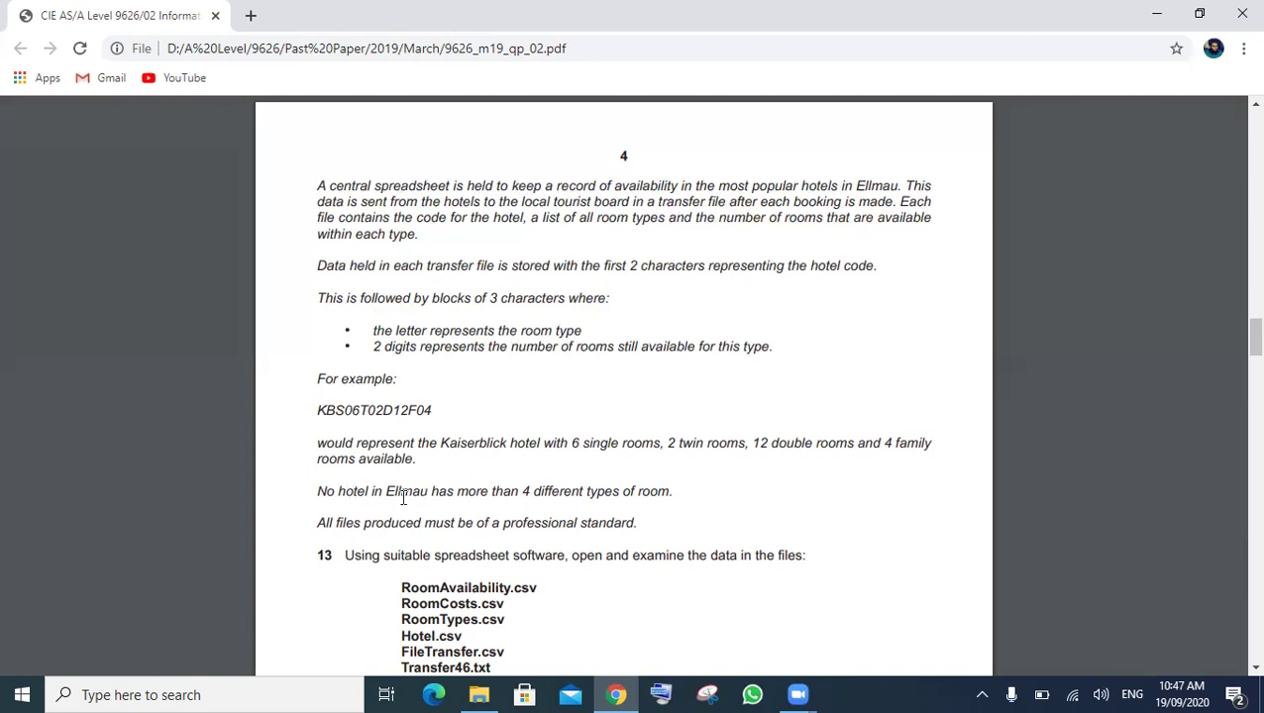
double_click(404, 493)
drag(670, 492, 315, 487)
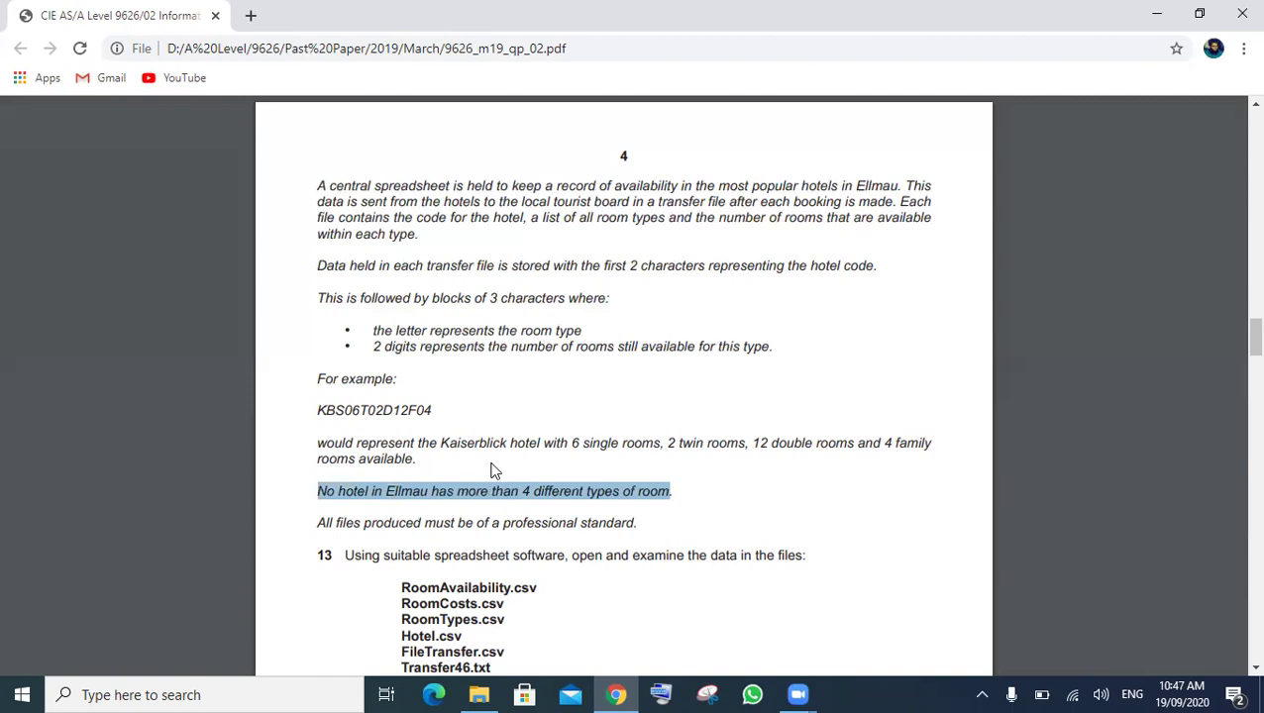
- Scroll down to question 13 and highlight the professional standard requirement
scroll(495, 472, down, 2)
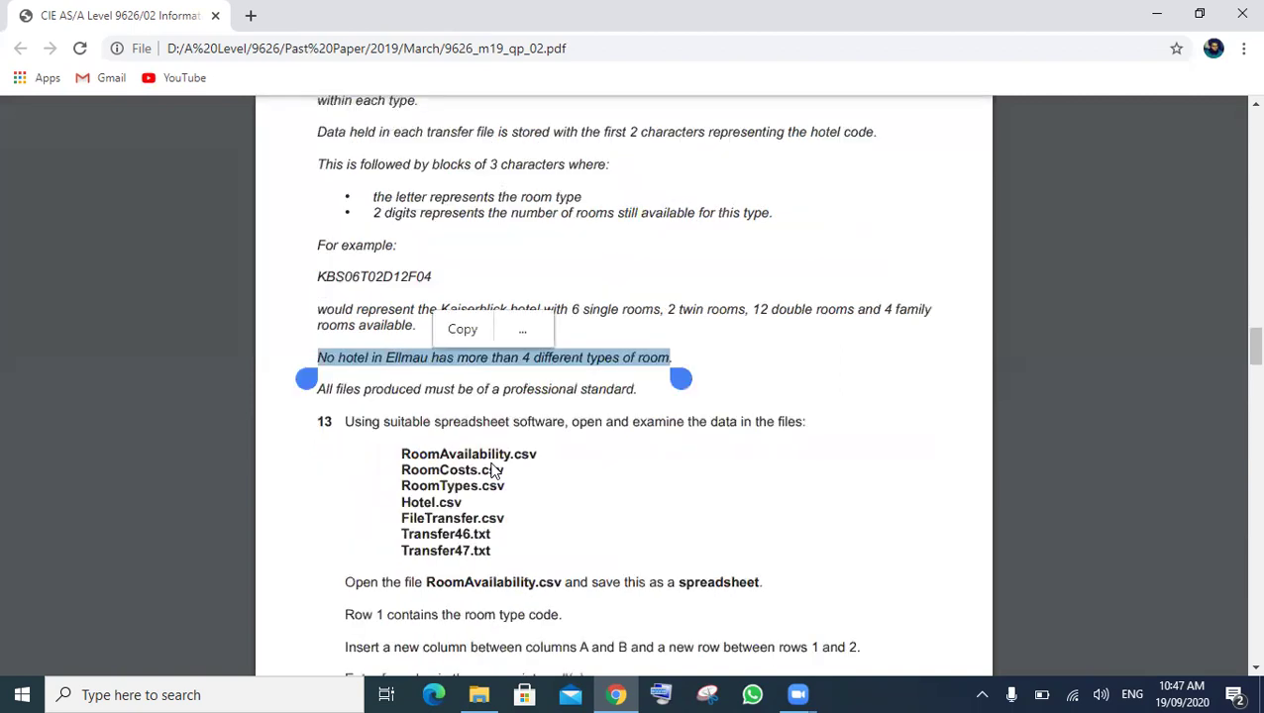
scroll(494, 472, down, 1)
scroll(493, 472, down, 1)
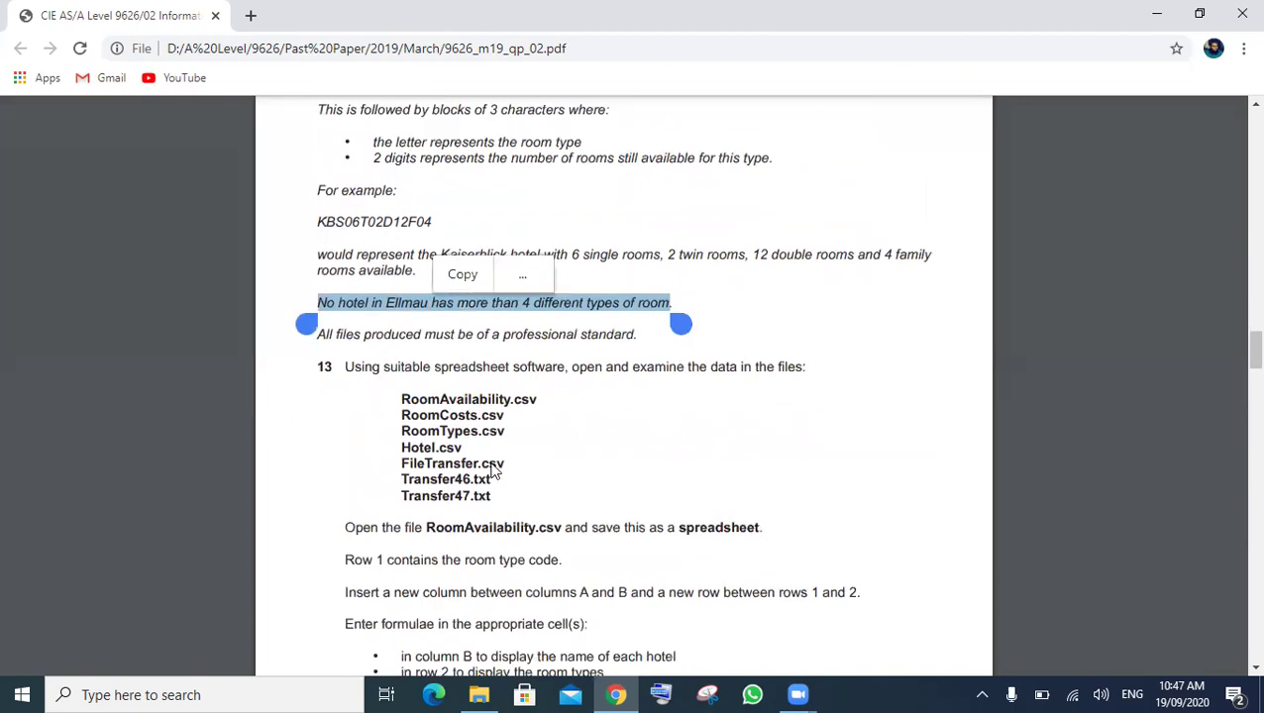
scroll(494, 471, down, 2)
click(336, 169)
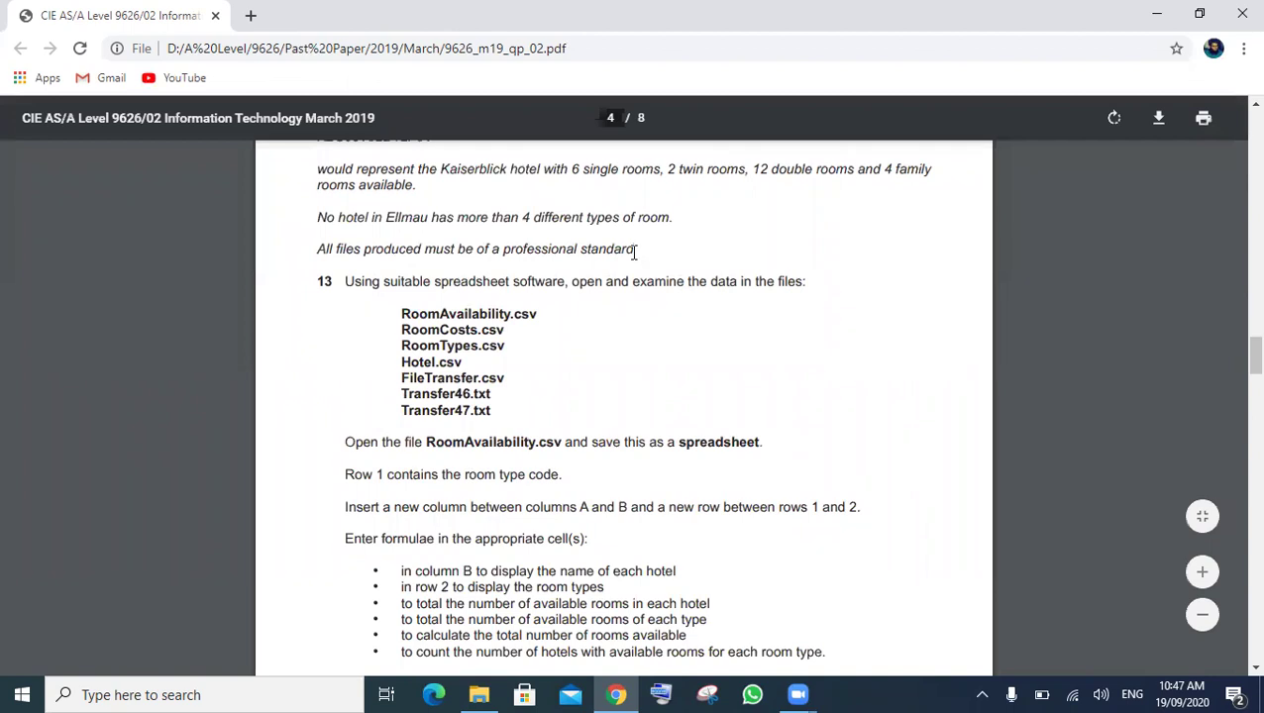
drag(458, 249, 635, 249)
click(348, 290)
- Highlight question 13's list of data files and the RoomAvailability file name
double_click(483, 288)
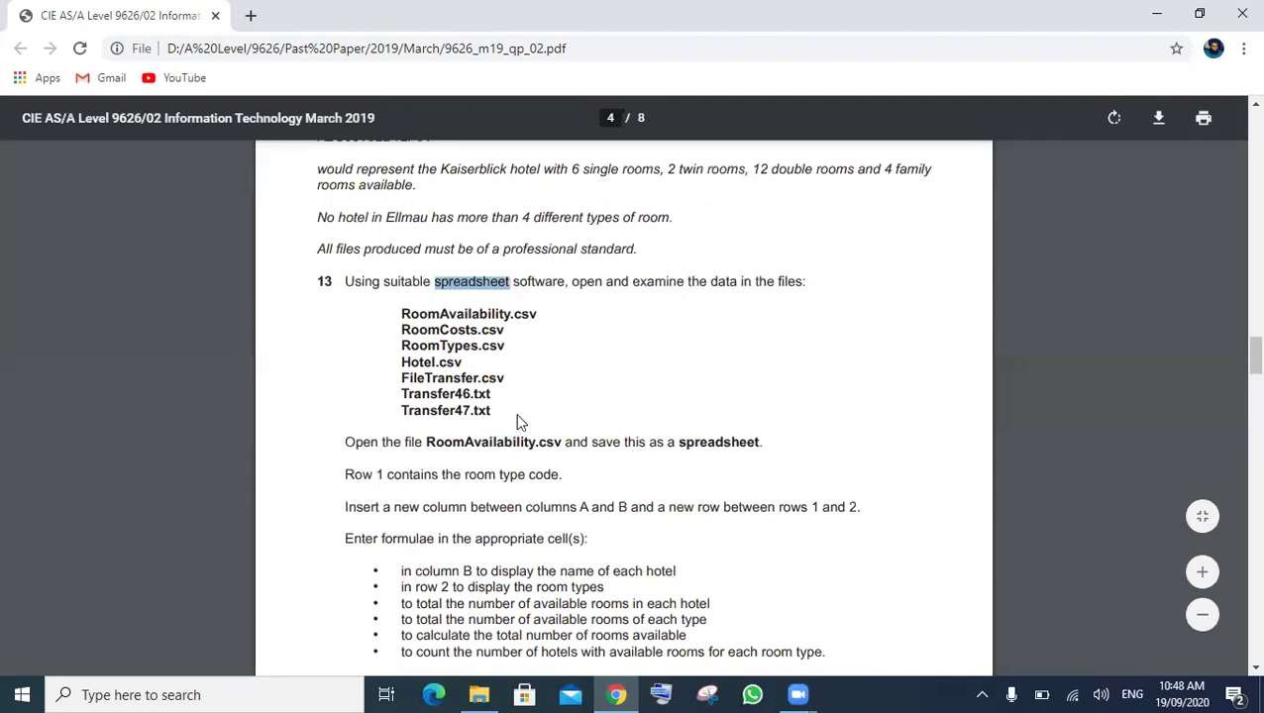
drag(498, 407, 394, 319)
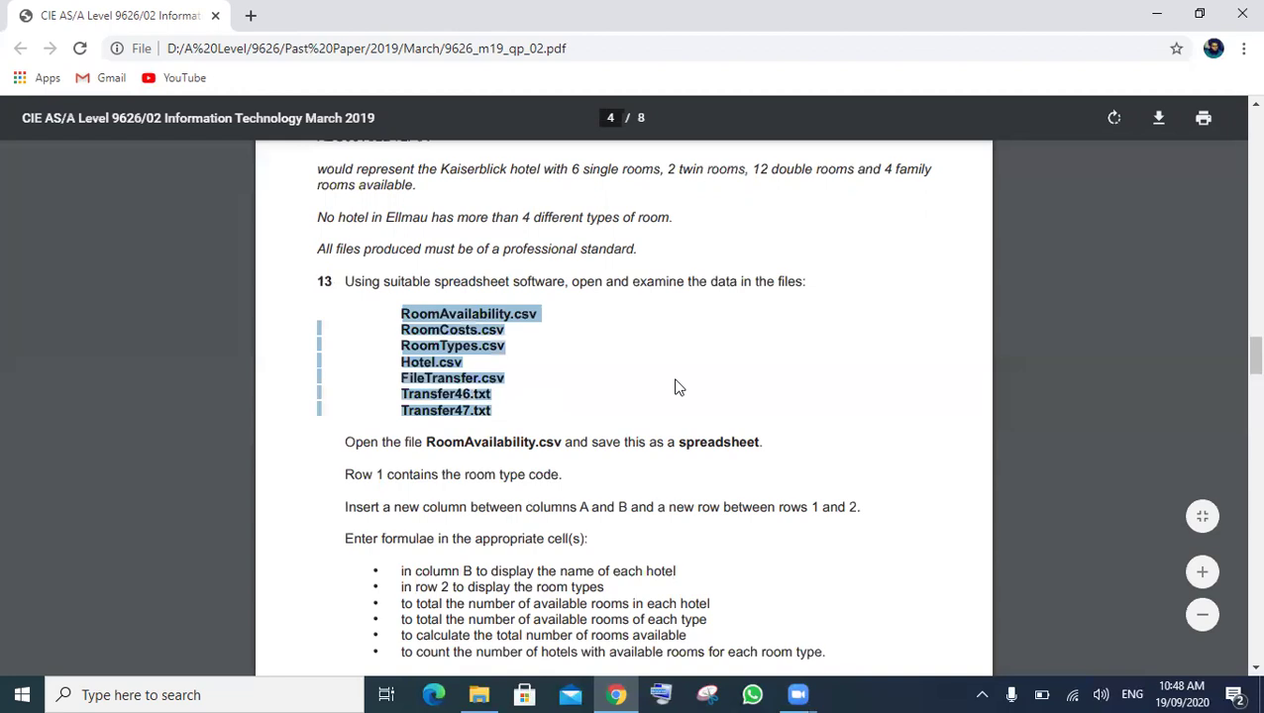
click(239, 443)
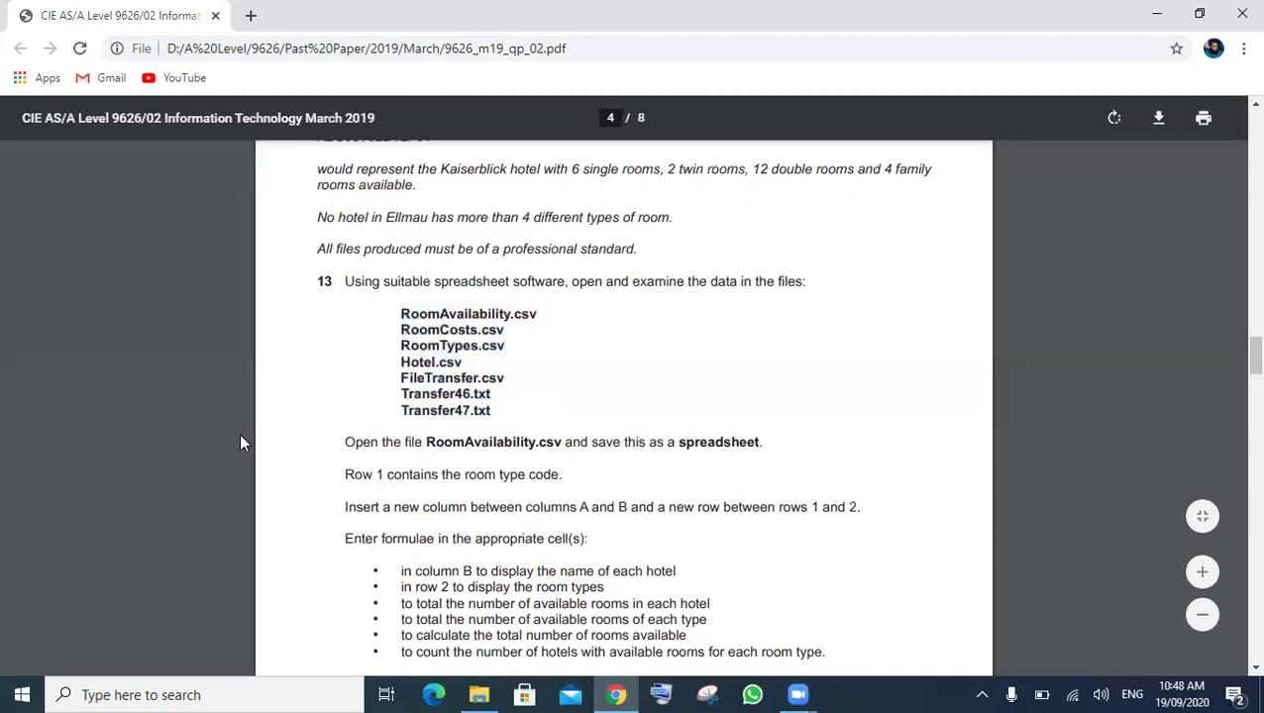
double_click(446, 443)
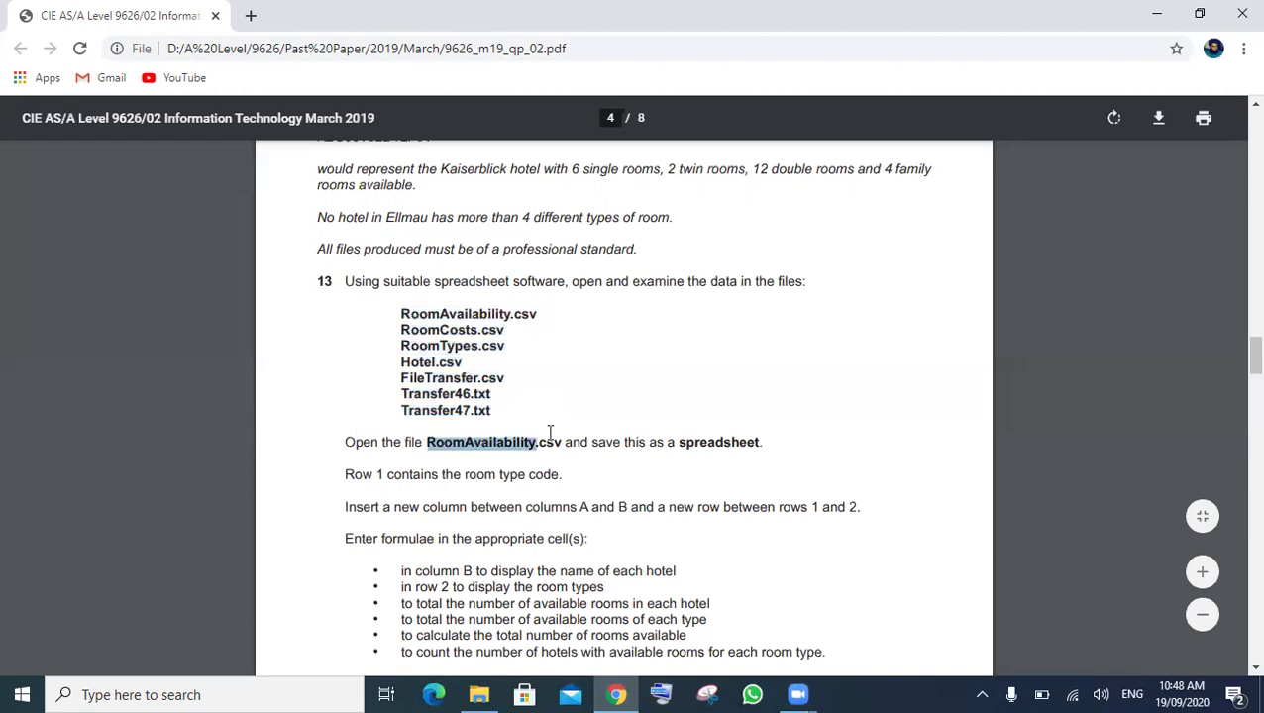
double_click(709, 446)
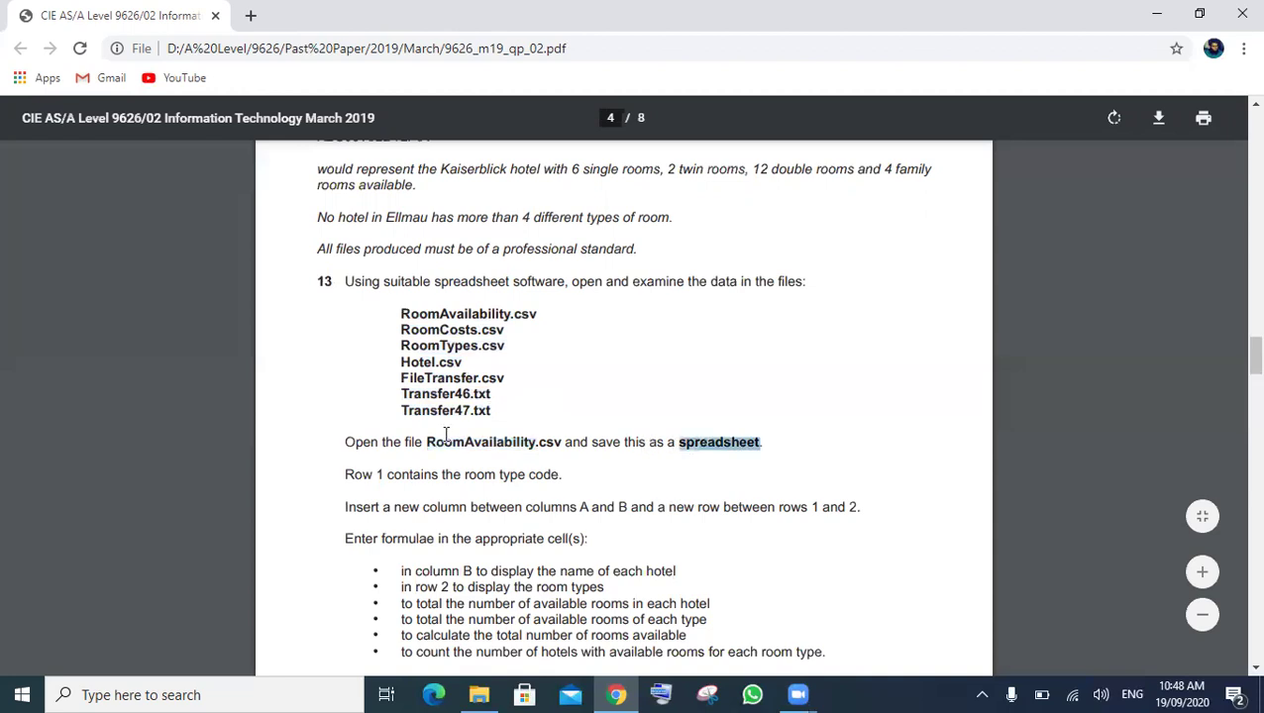
click(446, 441)
double_click(445, 441)
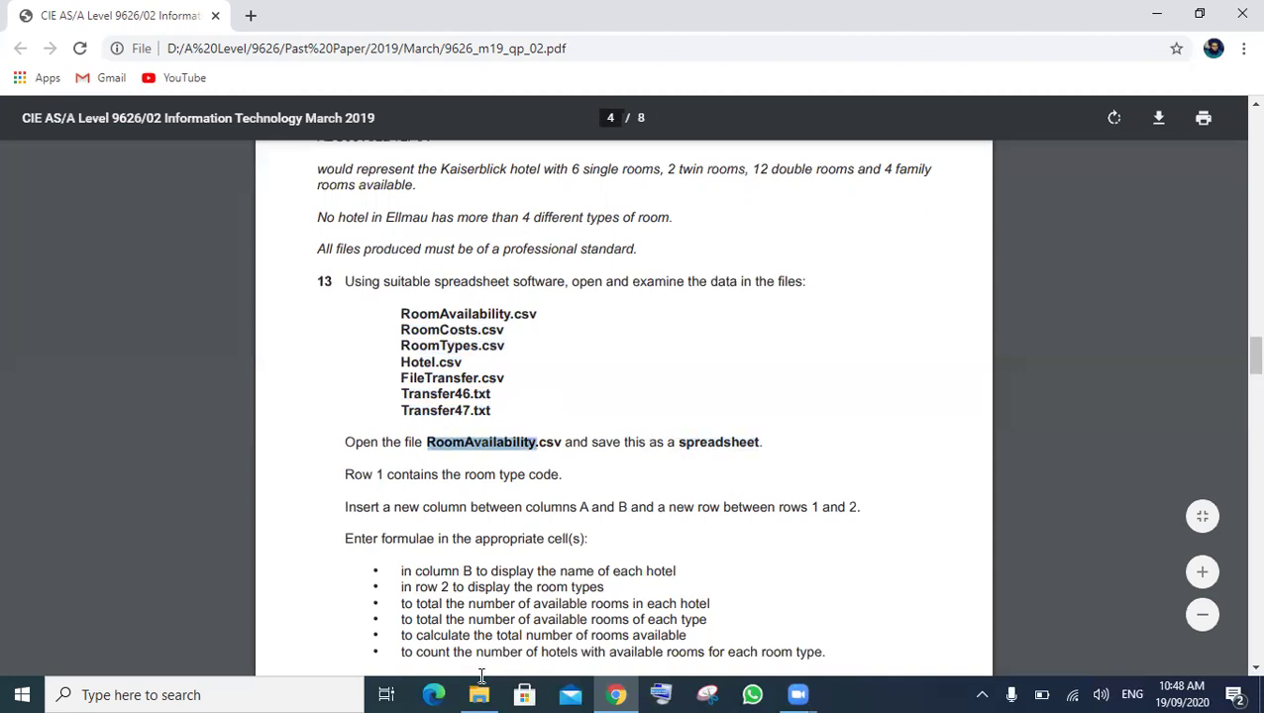
- Open RoomAvailability in Excel from the 03_9626_02_Confidential Source Files 2019 folder
mouse_move(478, 691)
key(alt+Tab)
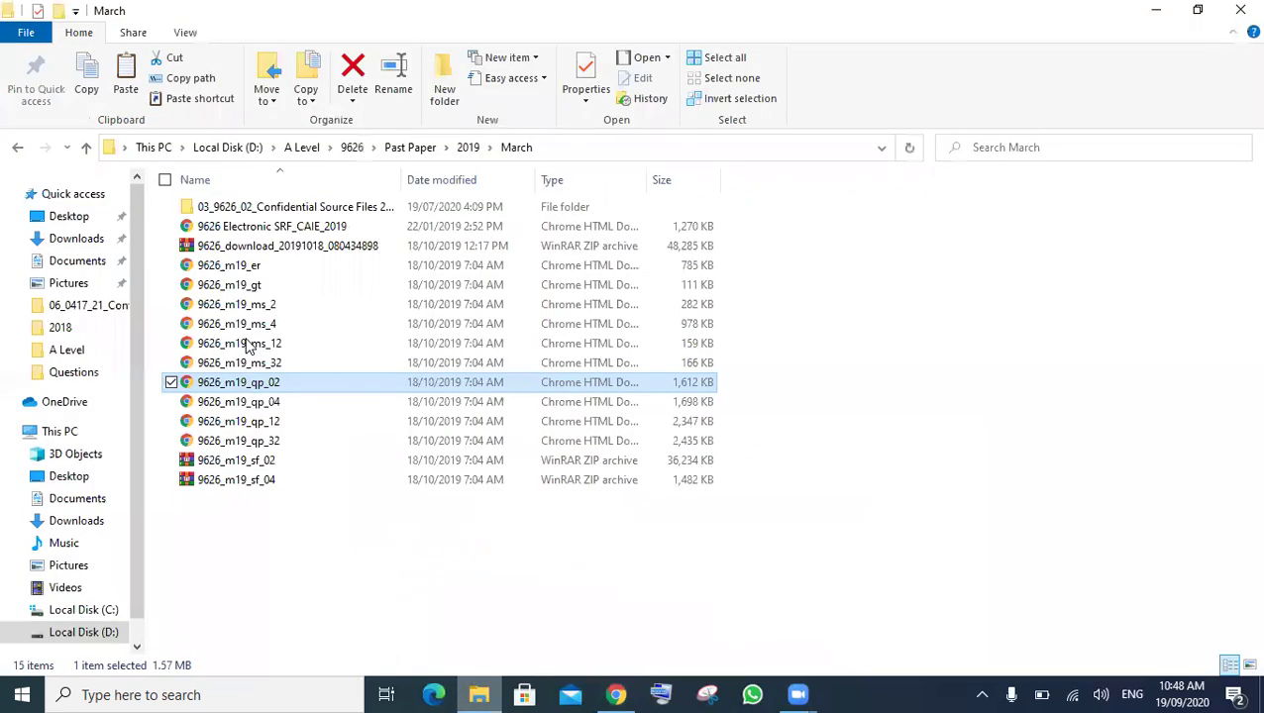
double_click(288, 213)
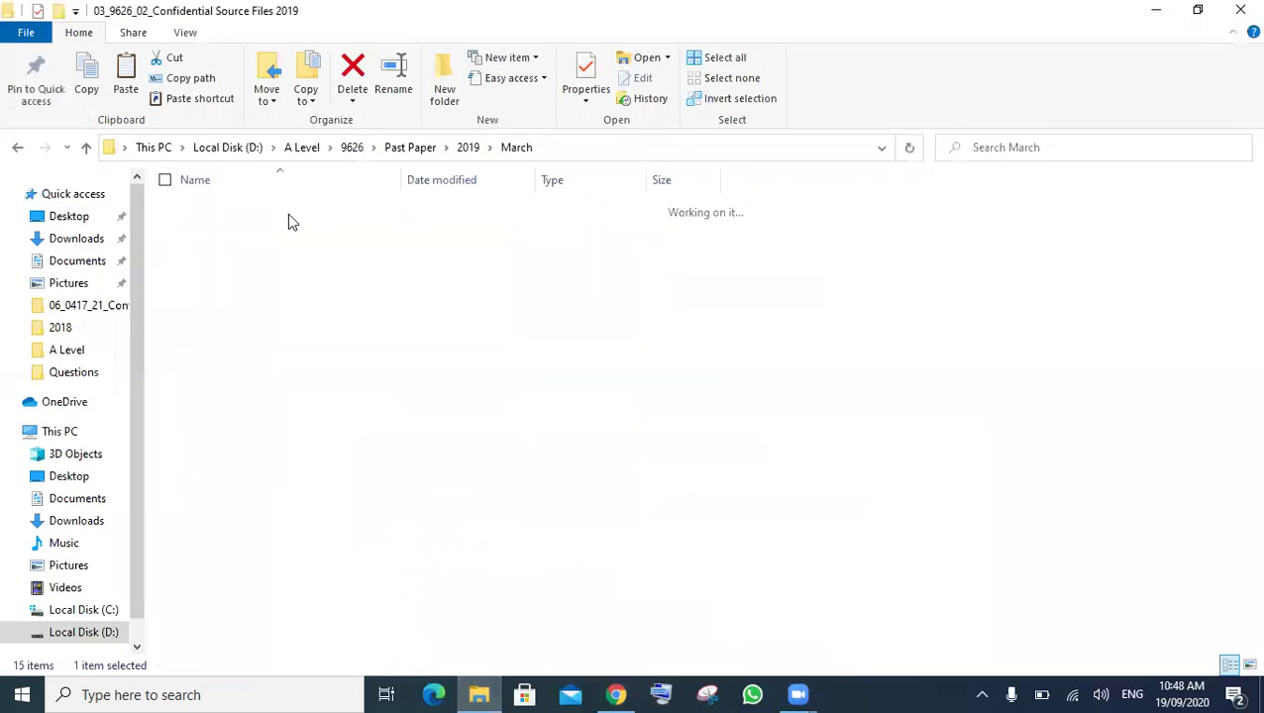
click(253, 448)
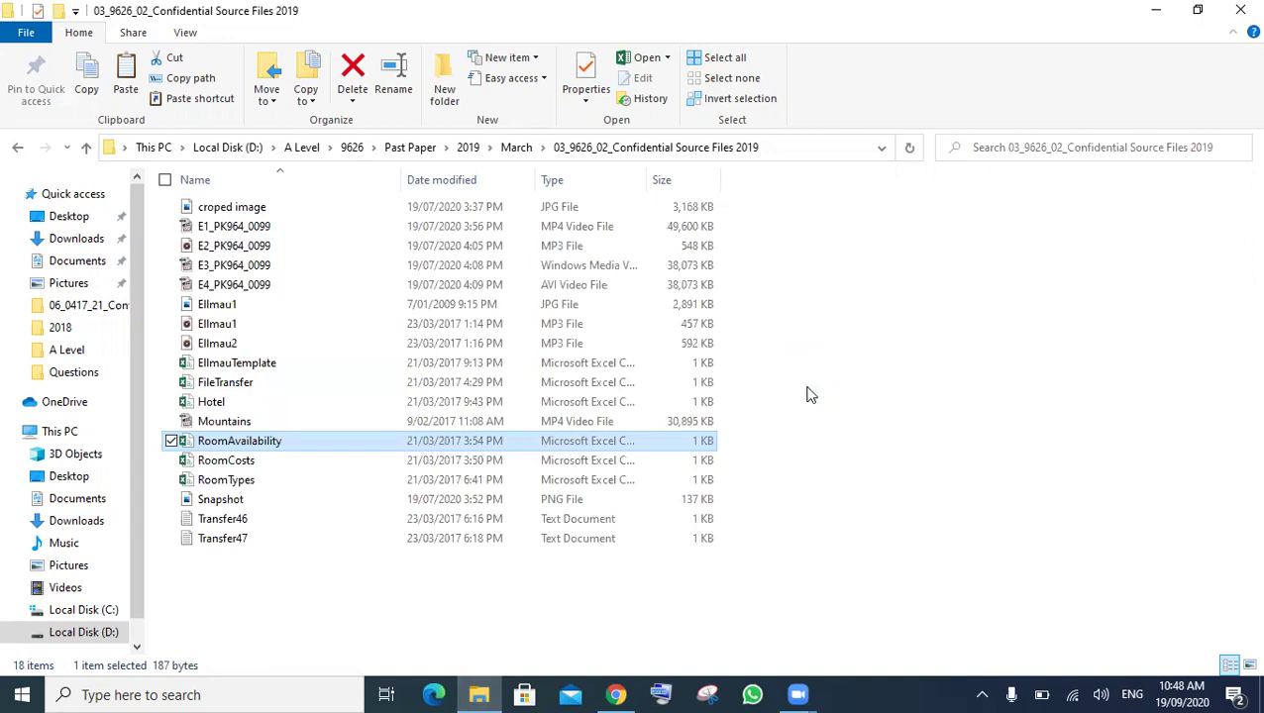
mouse_move(614, 693)
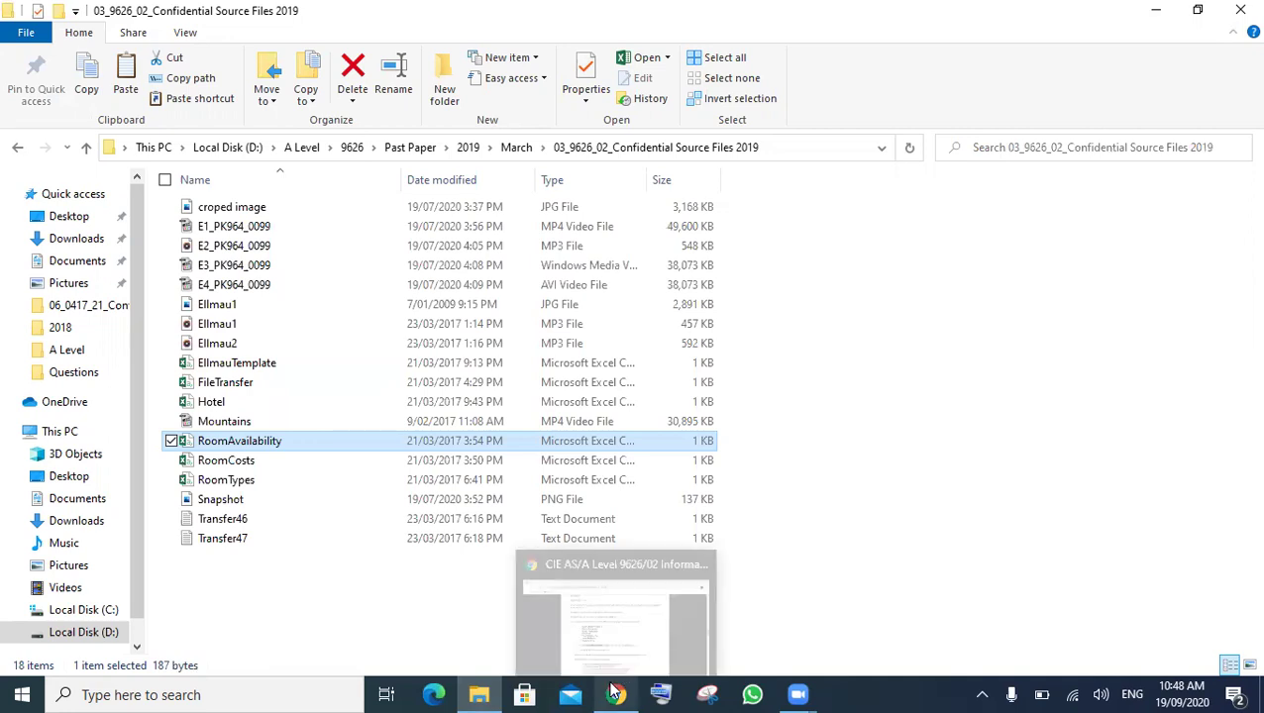
click(628, 656)
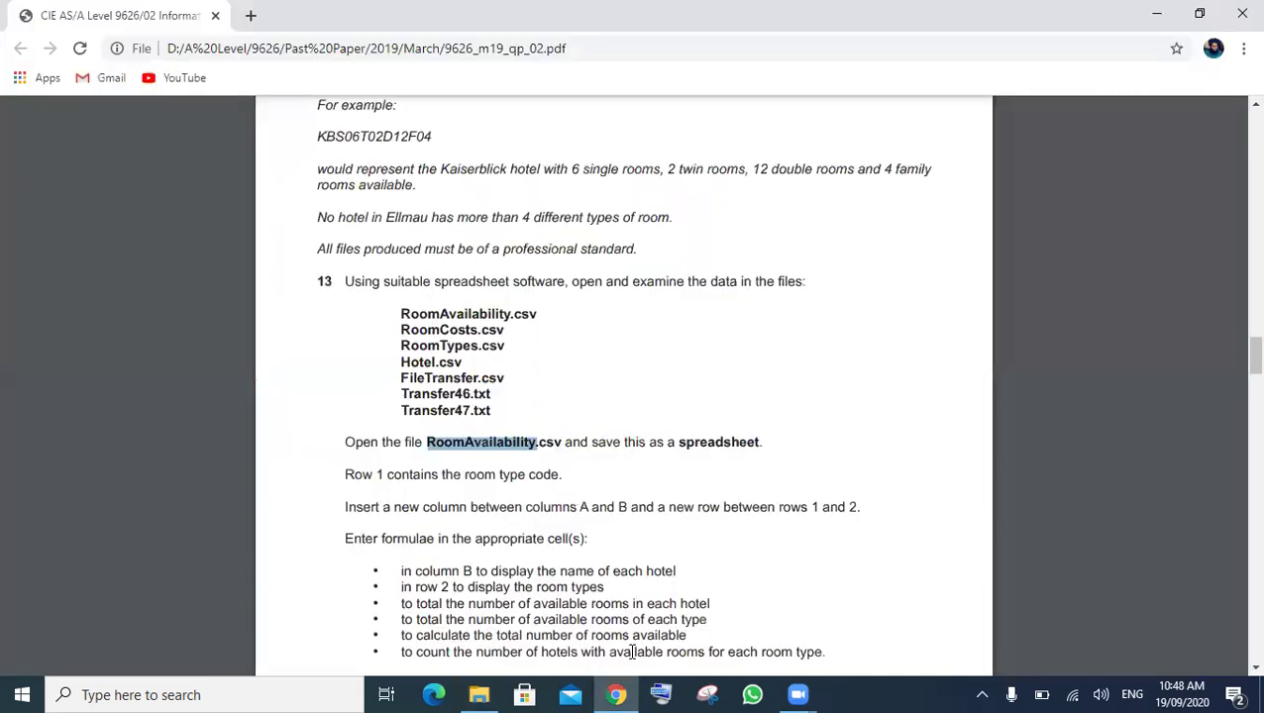
mouse_move(625, 694)
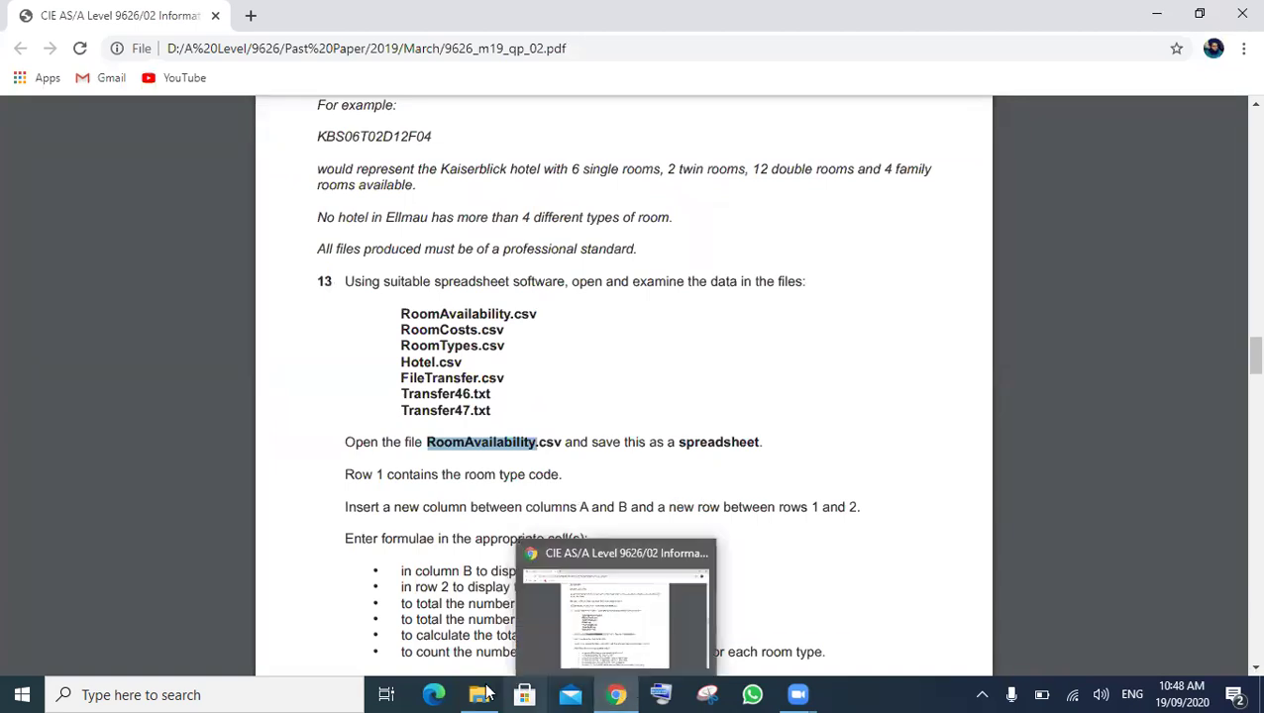
mouse_move(485, 693)
click(519, 616)
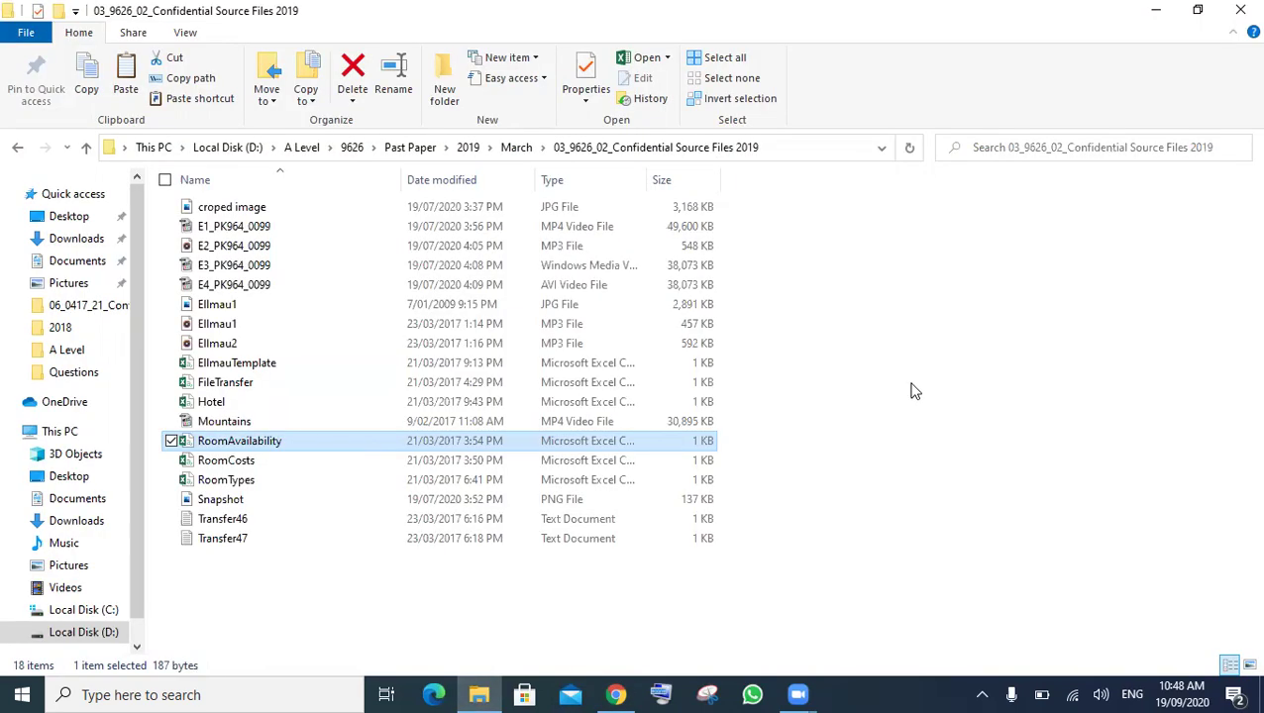
click(914, 391)
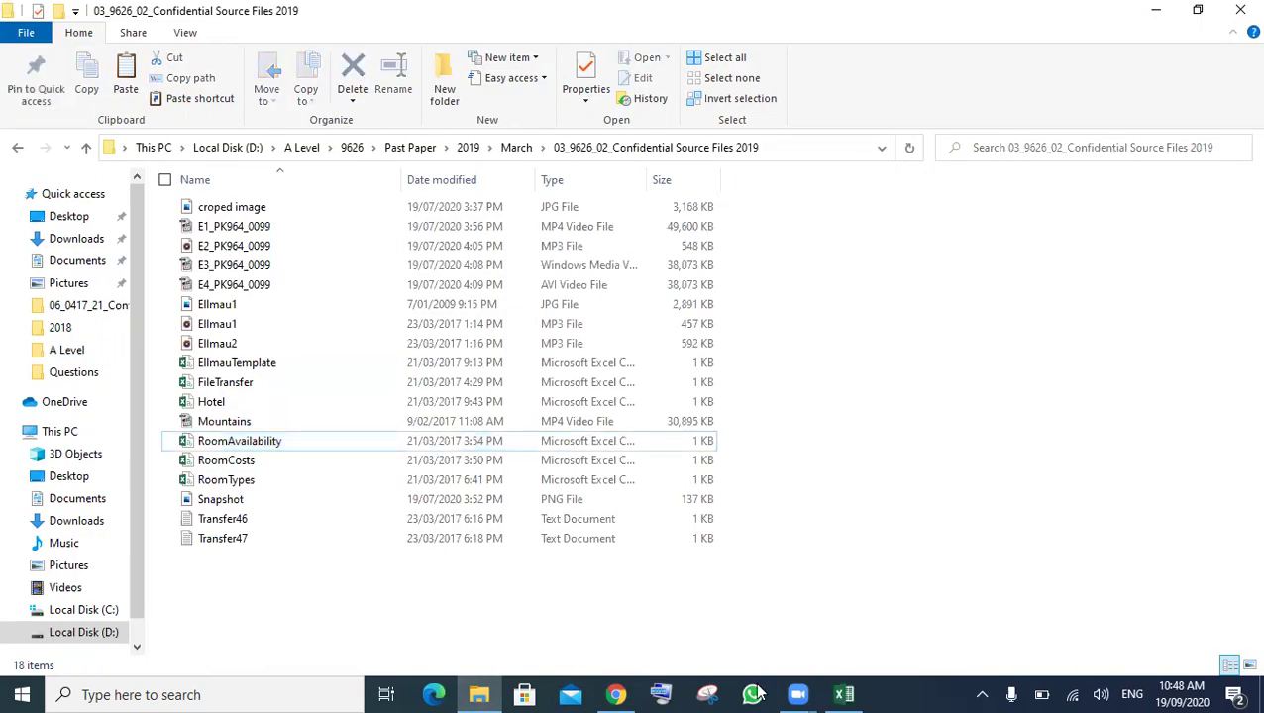
- Bring the exam paper PDF in Chrome in front of the RoomAvailability sheet
click(612, 688)
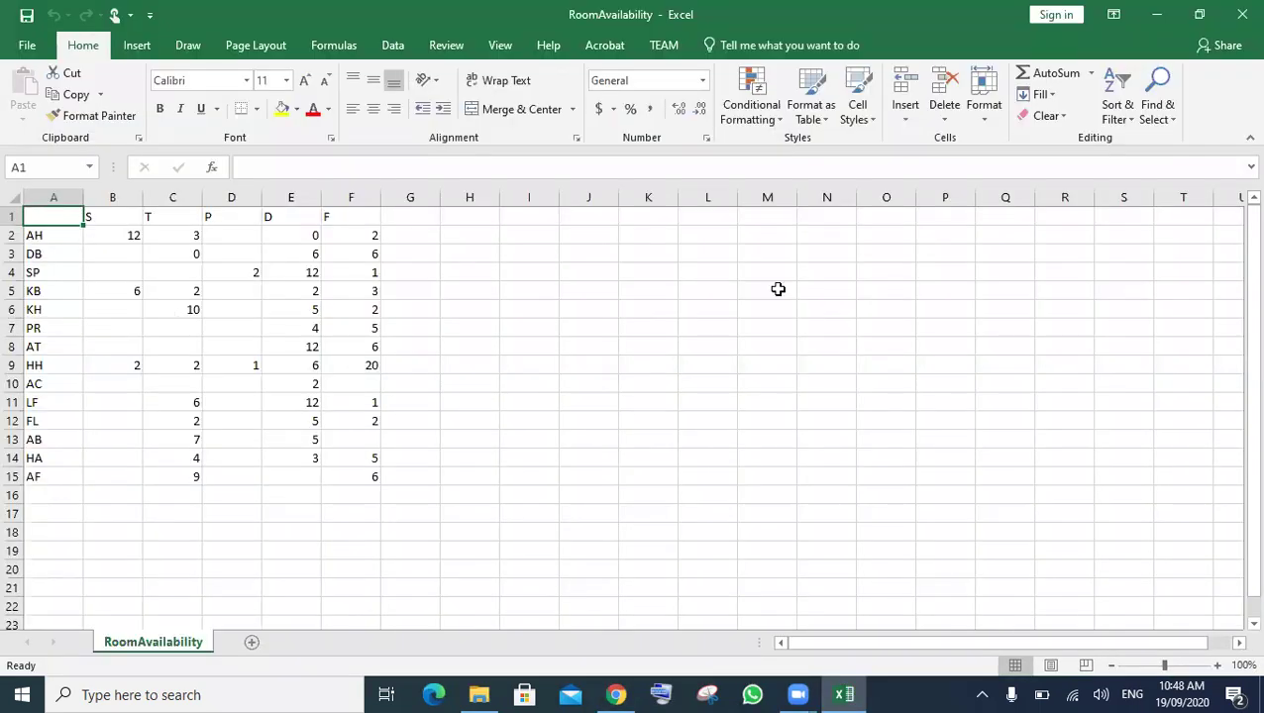
key(alt+Tab)
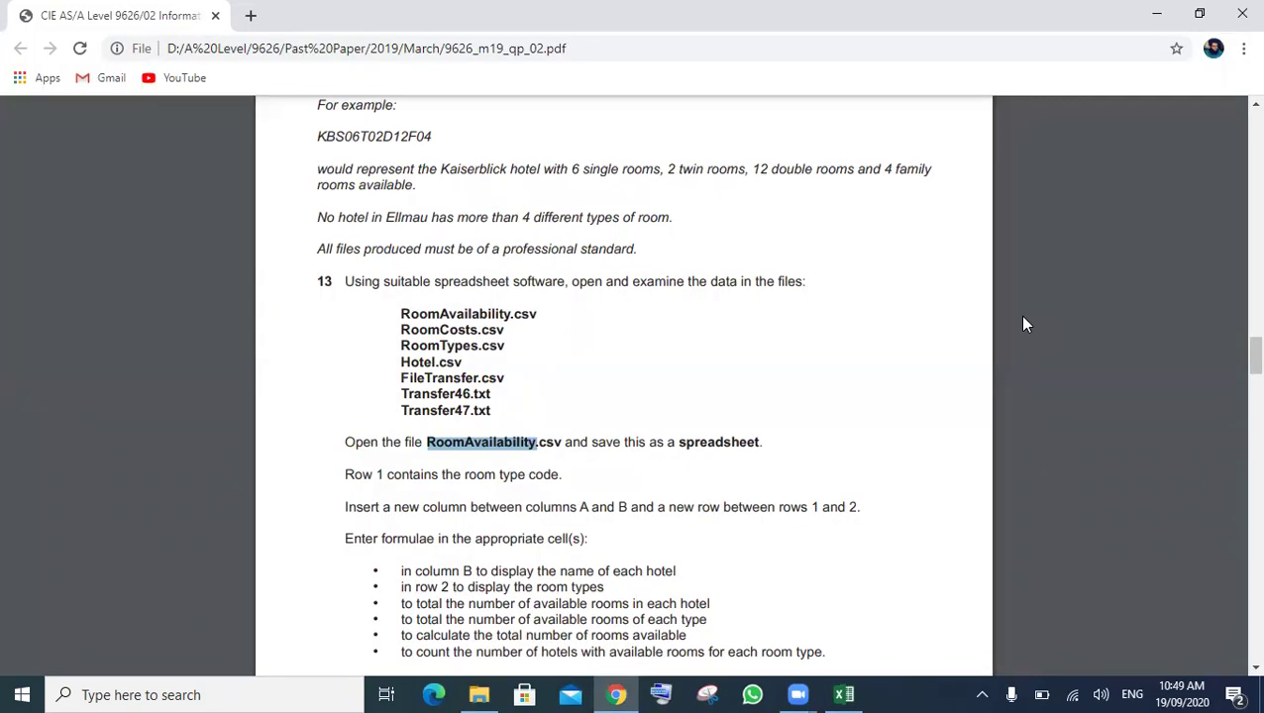
- Read question 13's instructions on row 1 room codes and columns A and B
scroll(1022, 317, down, 2)
scroll(895, 364, down, 1)
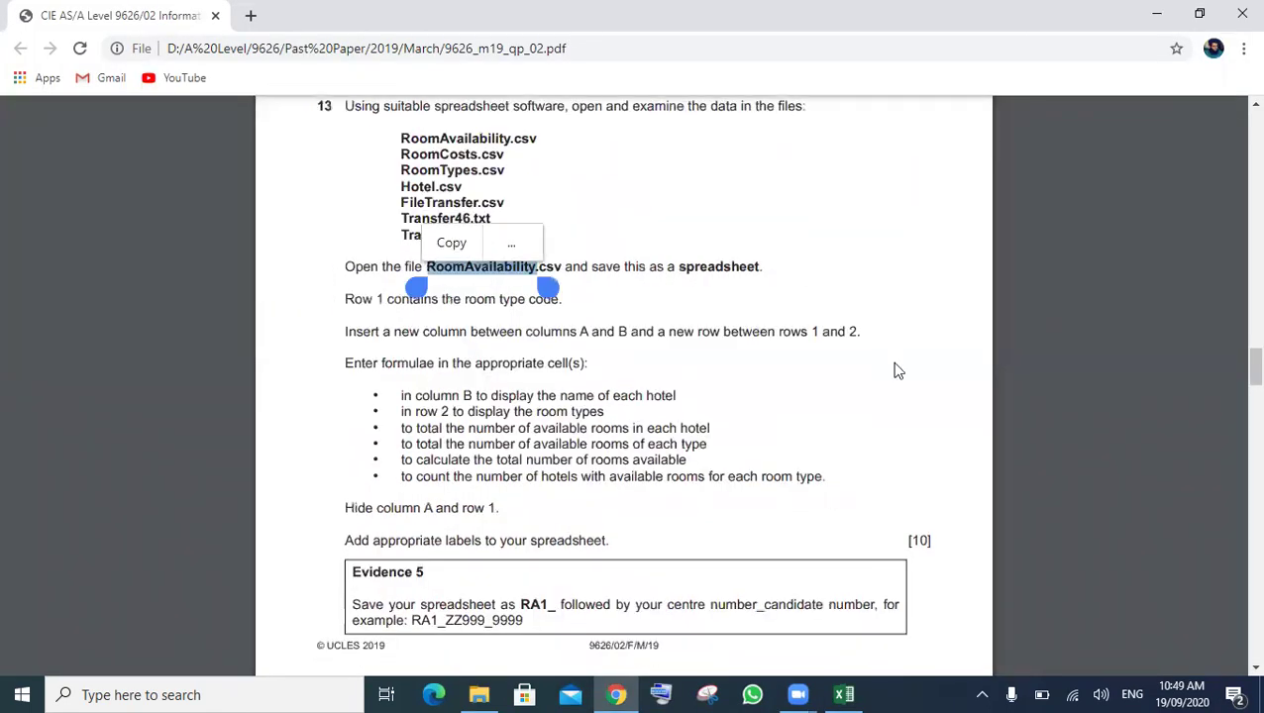
drag(561, 300, 367, 358)
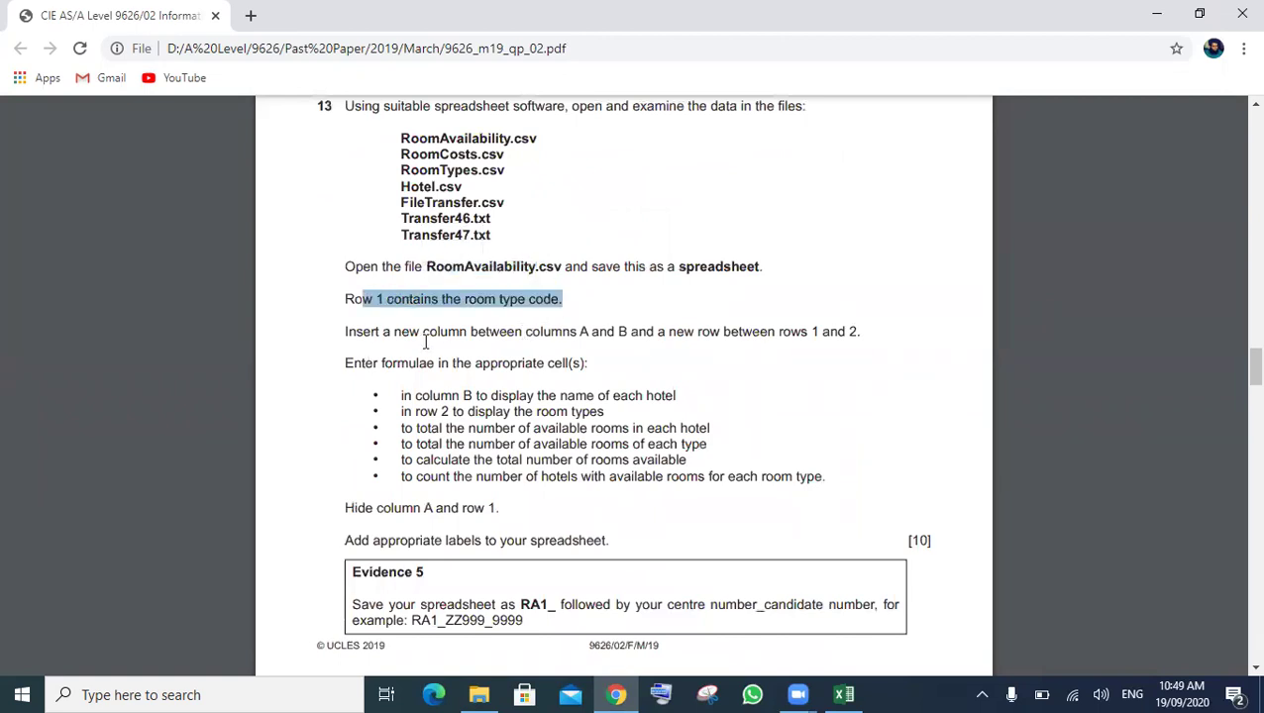
click(373, 342)
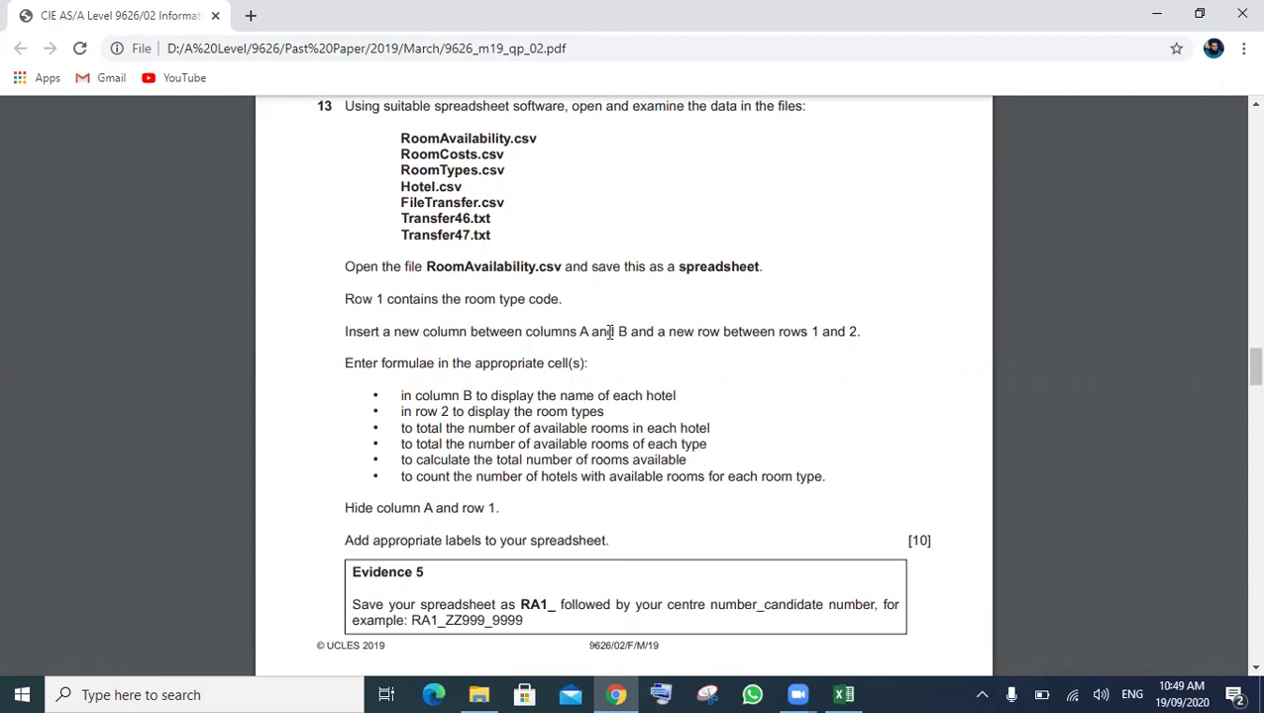
drag(592, 333, 628, 334)
click(843, 694)
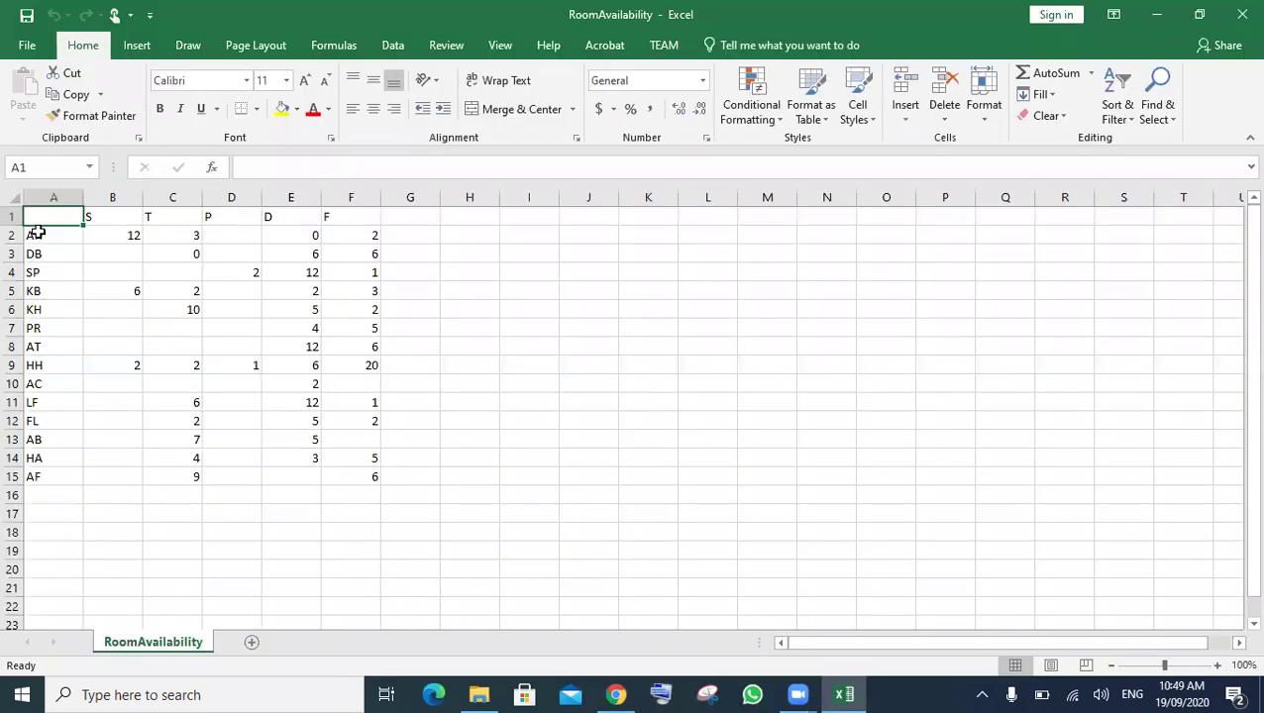
- Insert an empty column at column B
click(104, 194)
key(shift+F10)
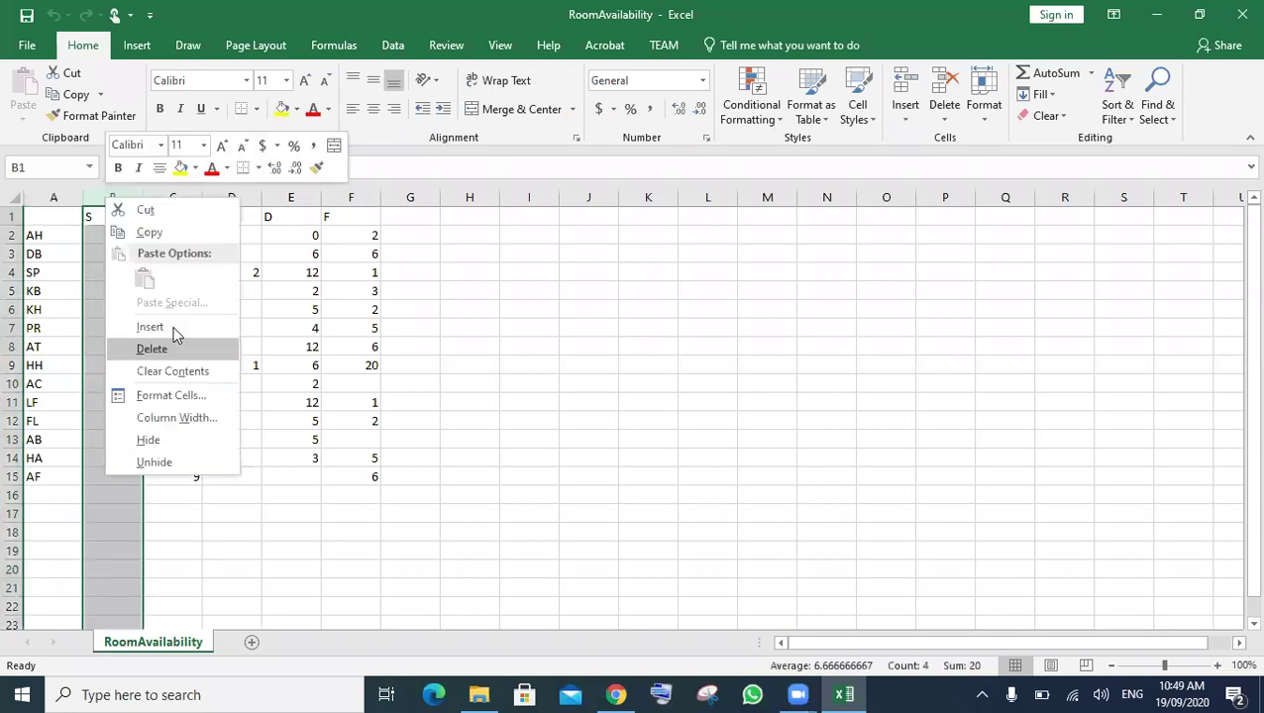
click(173, 326)
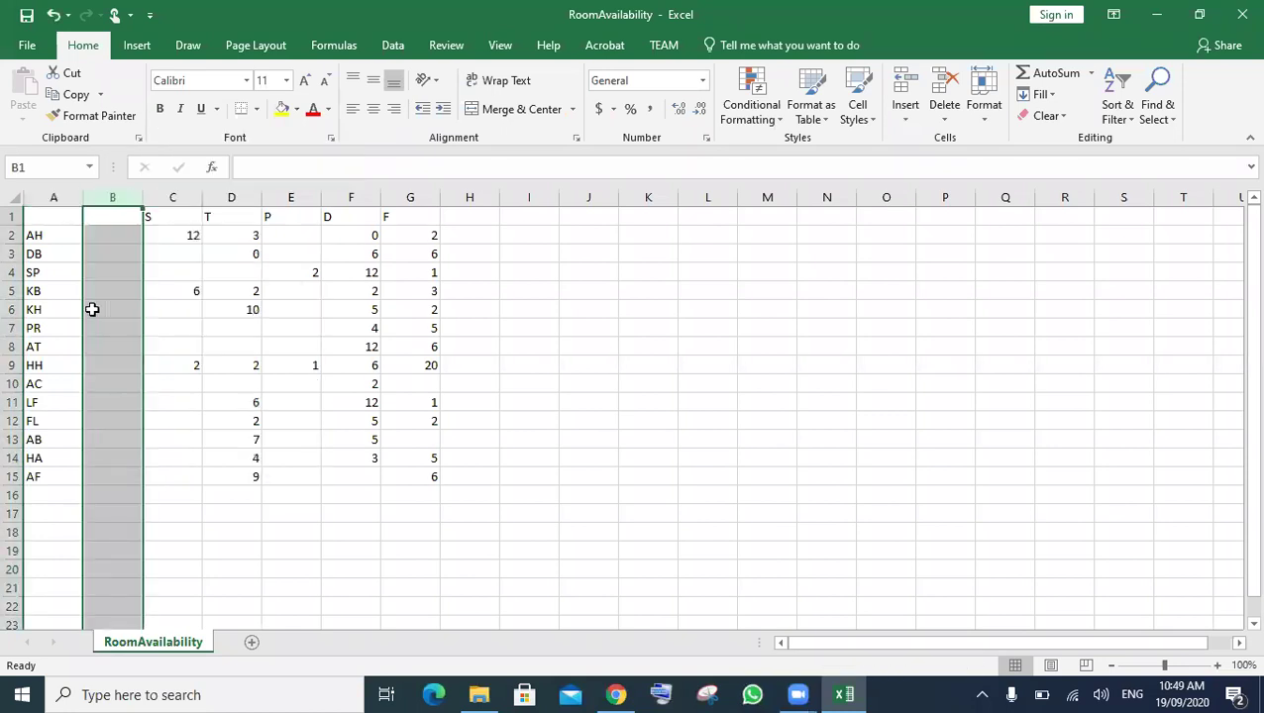
- Insert a blank row 2 above the AH row
click(14, 235)
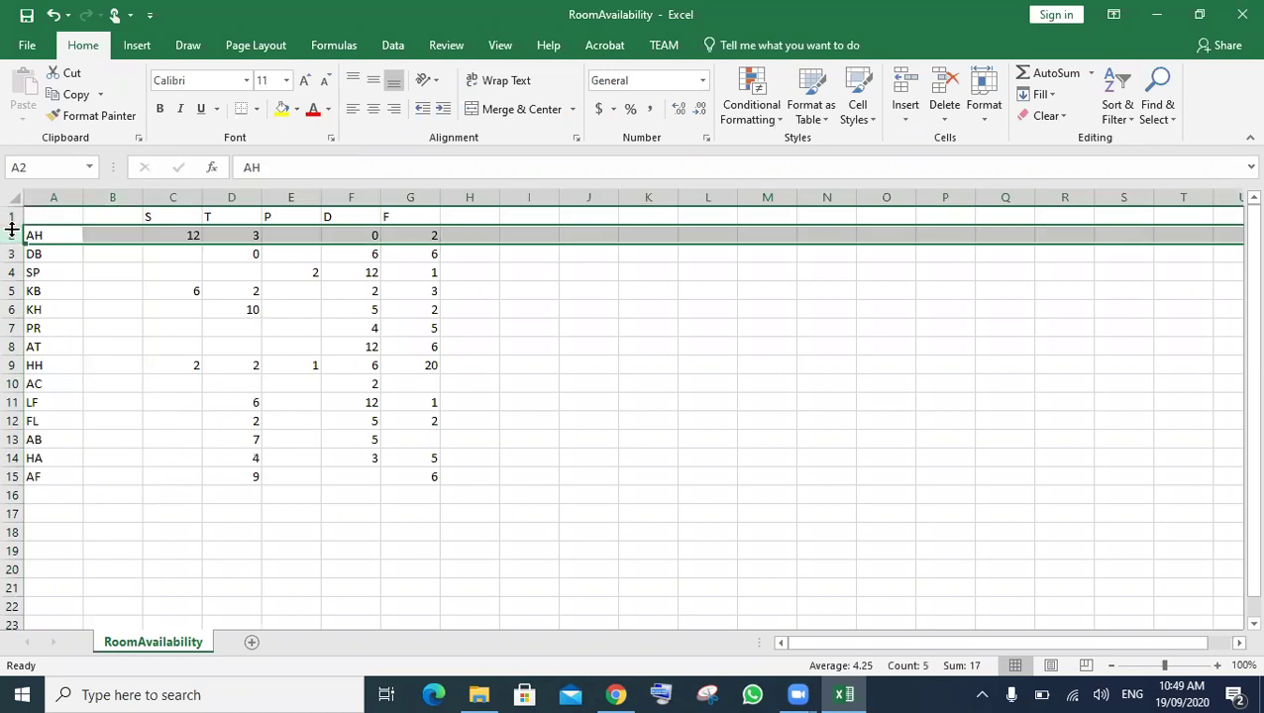
right_click(14, 235)
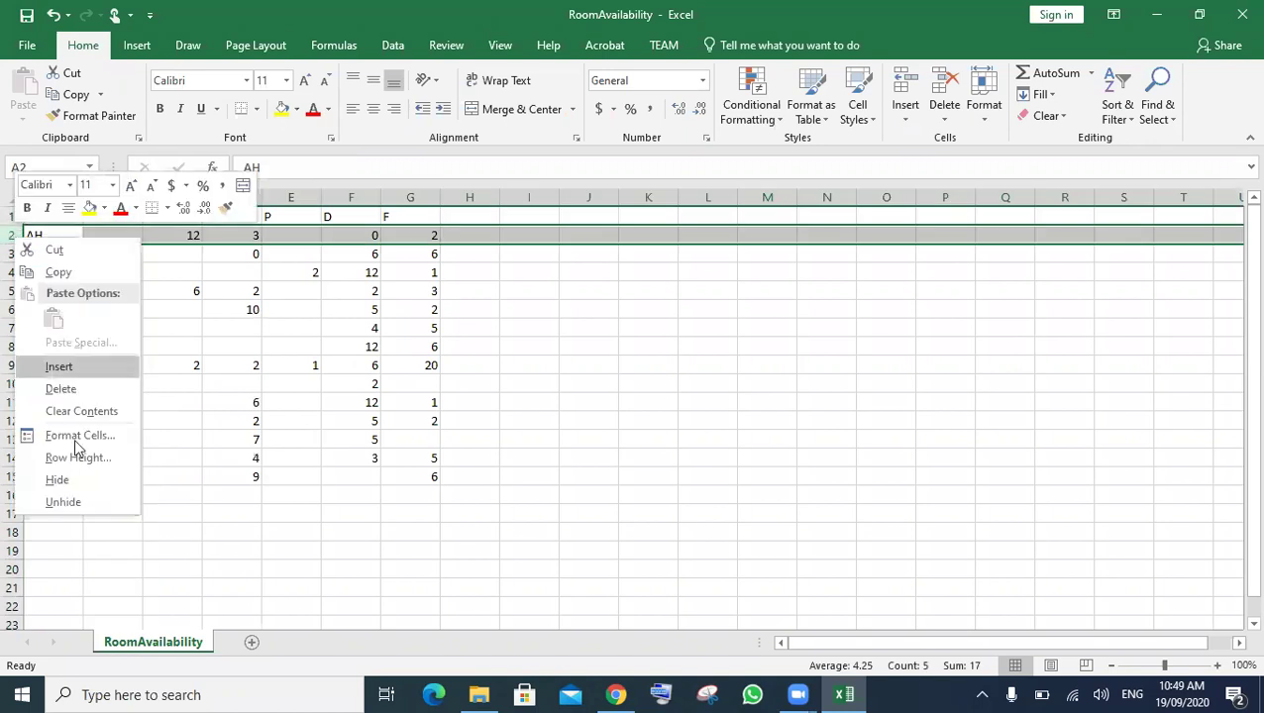
click(88, 370)
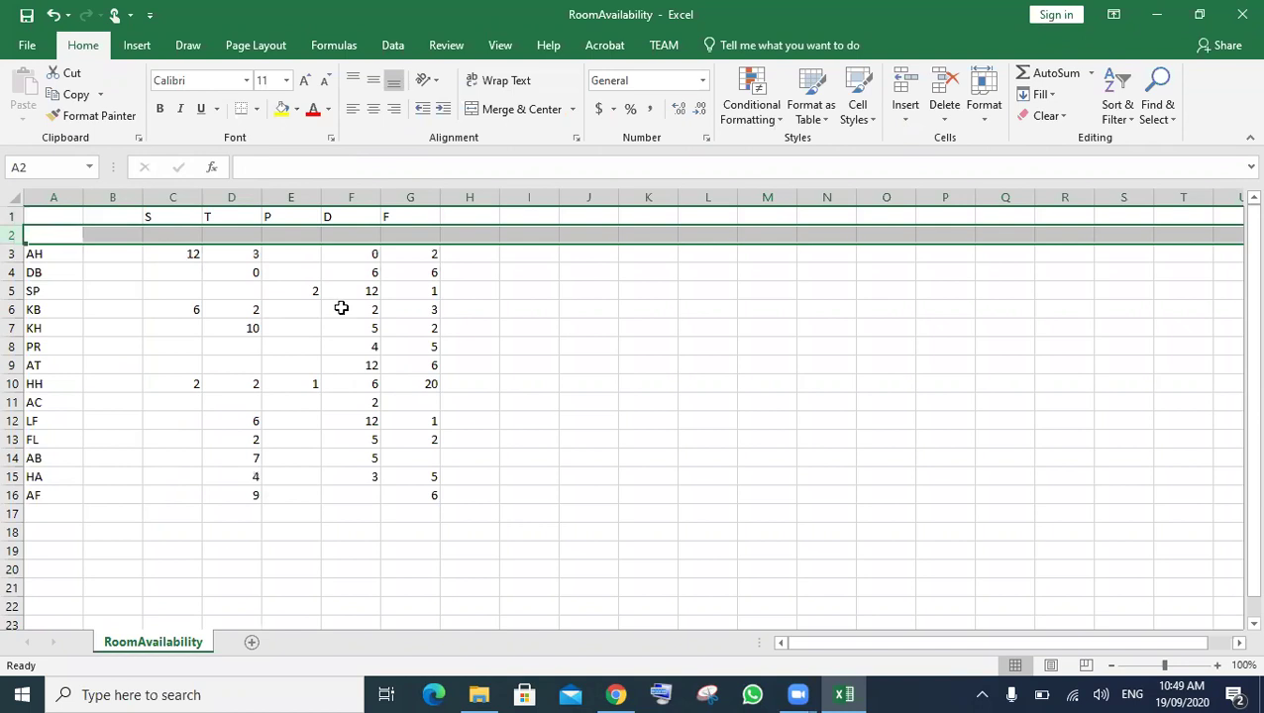
click(387, 276)
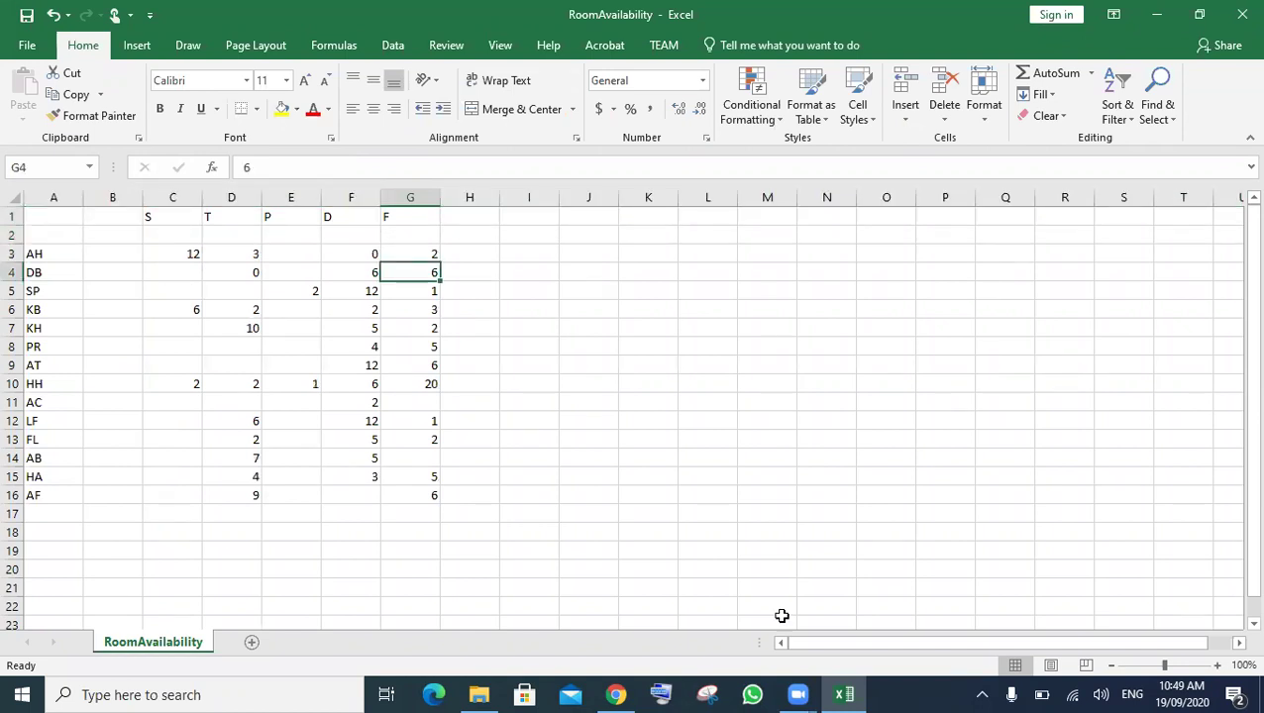
click(617, 694)
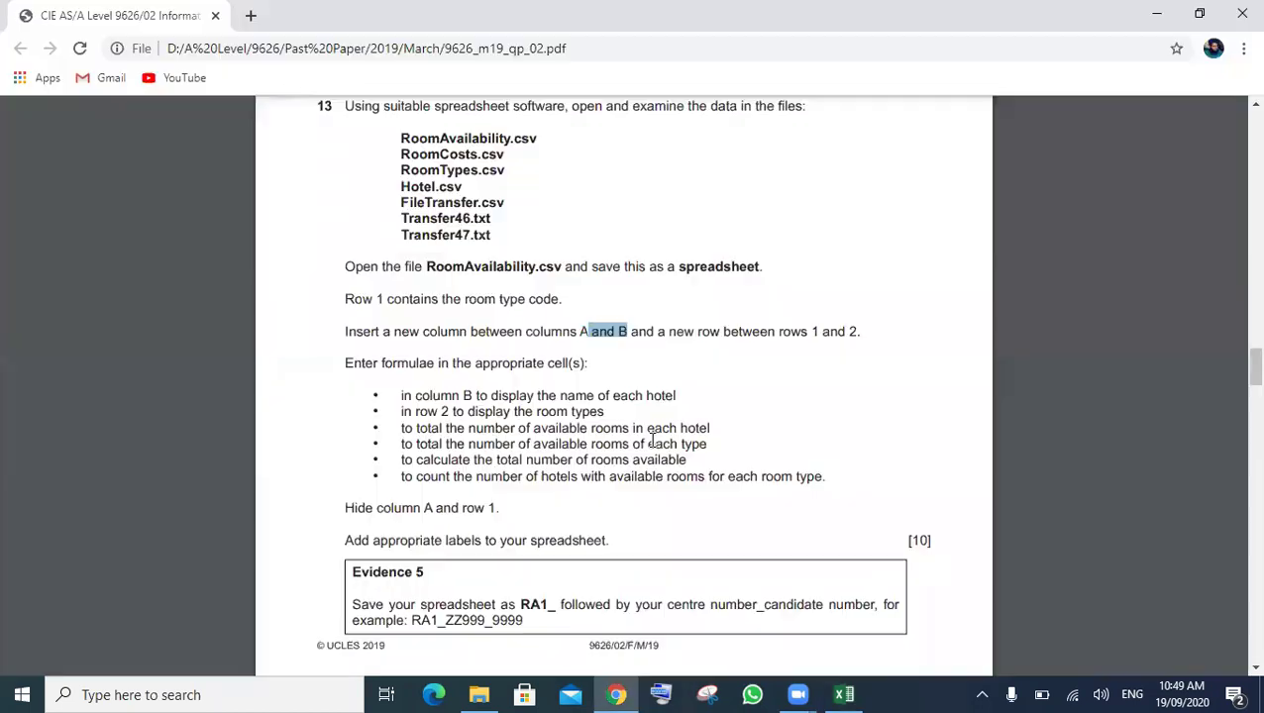
- Read question 13's six formula bullets, including the hotel name requirement for column B
scroll(651, 441, down, 2)
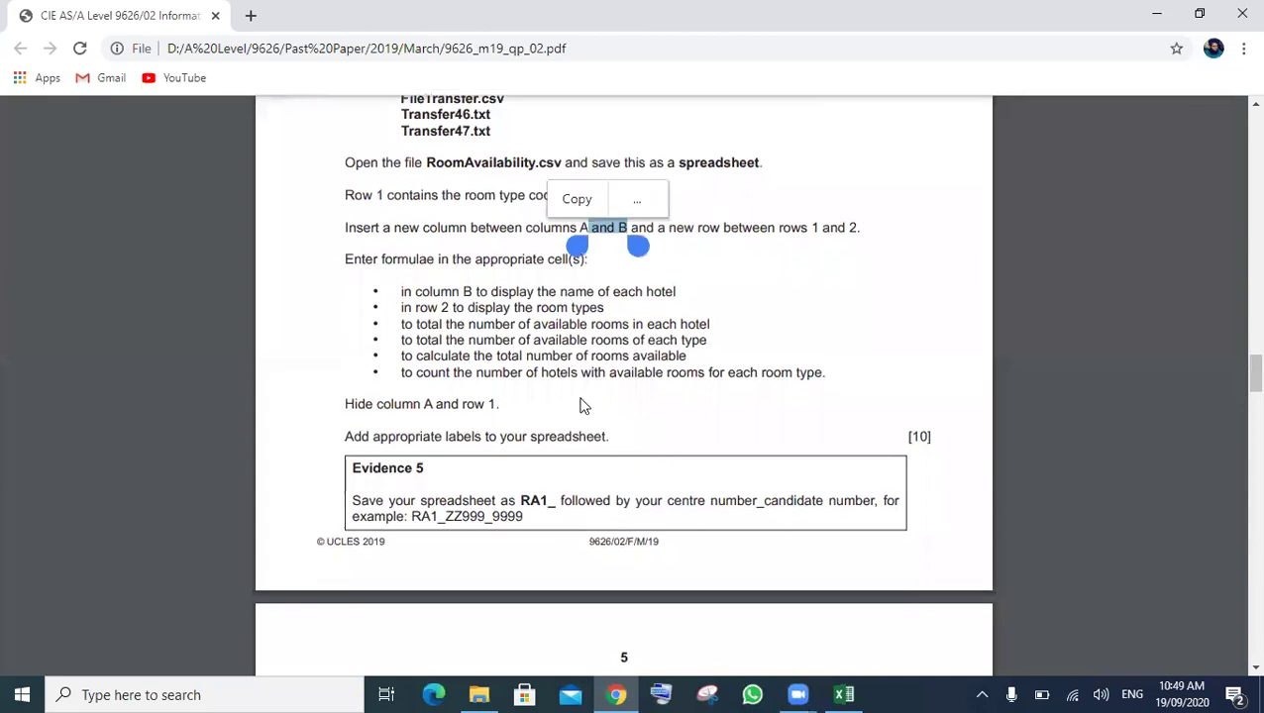
click(337, 303)
drag(348, 267, 594, 258)
click(388, 303)
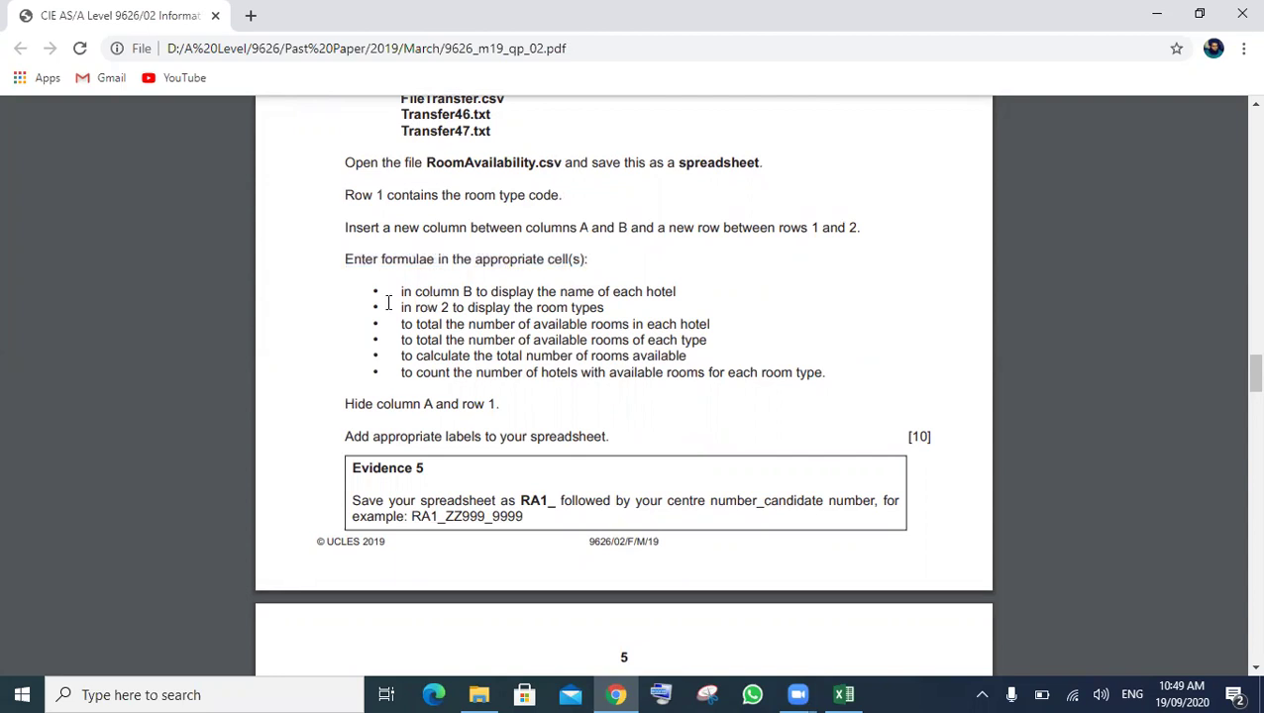
drag(404, 298, 548, 342)
drag(690, 369, 774, 368)
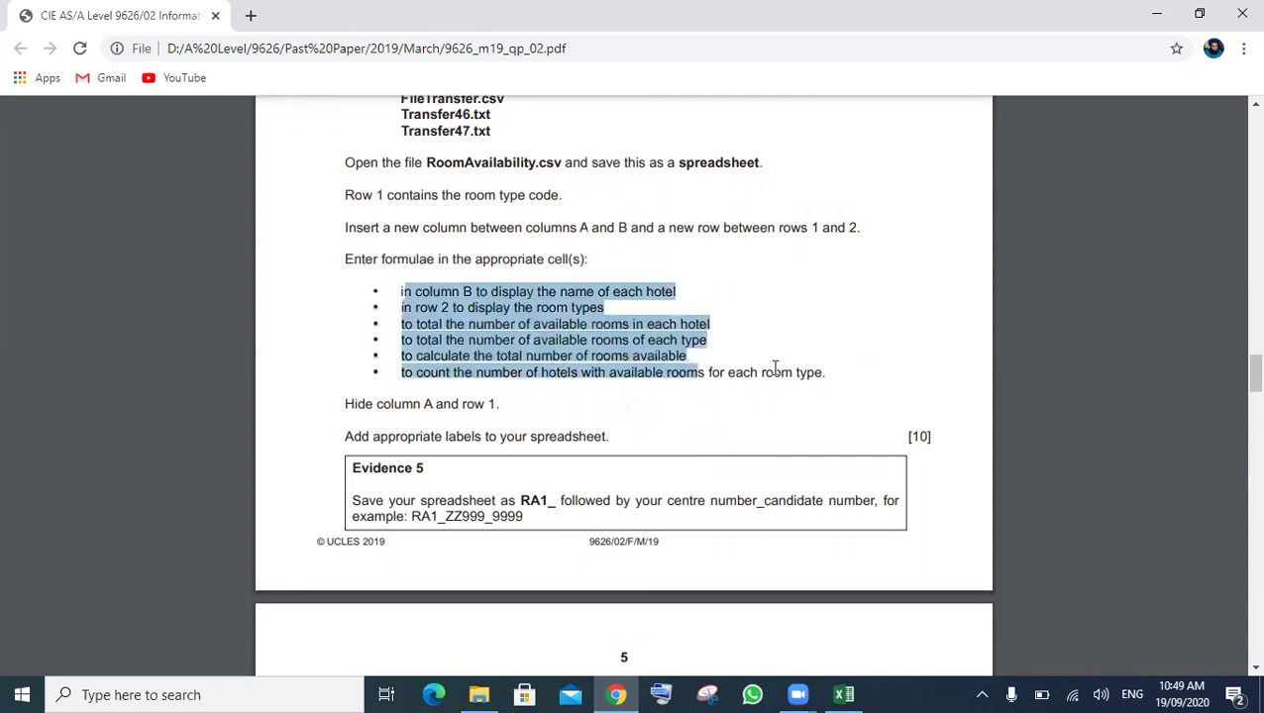
click(783, 282)
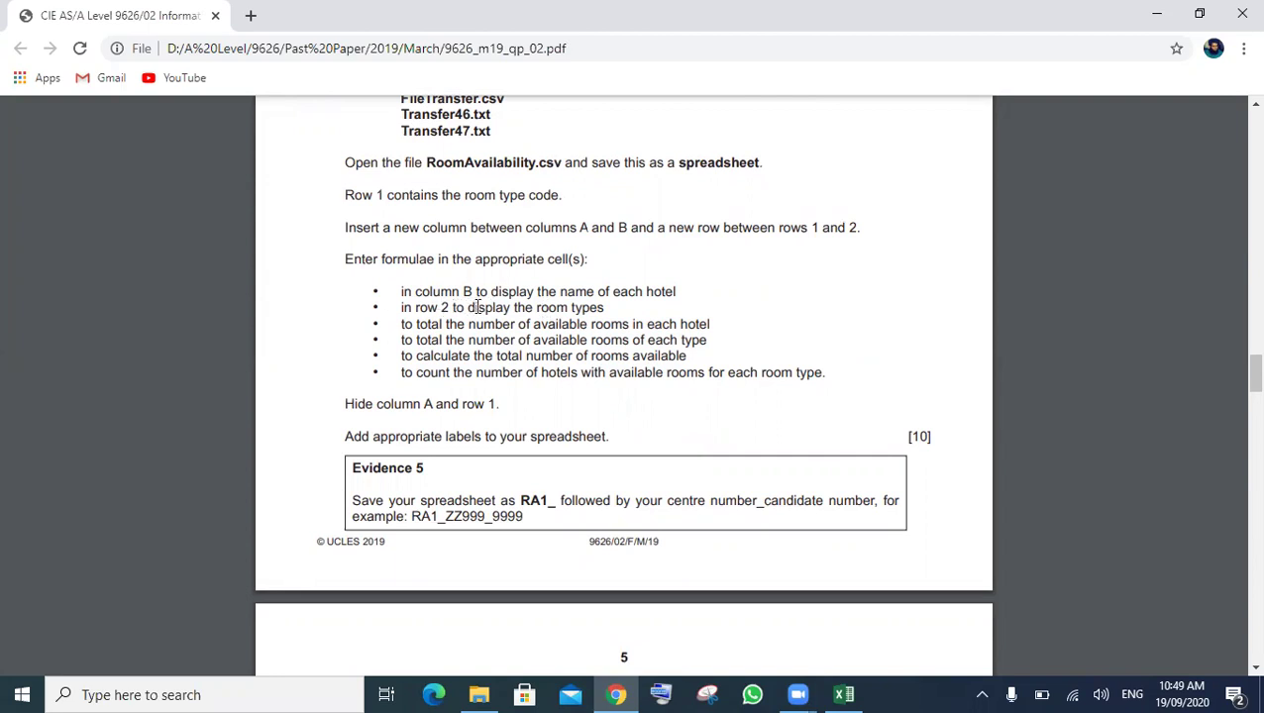
drag(679, 288, 393, 294)
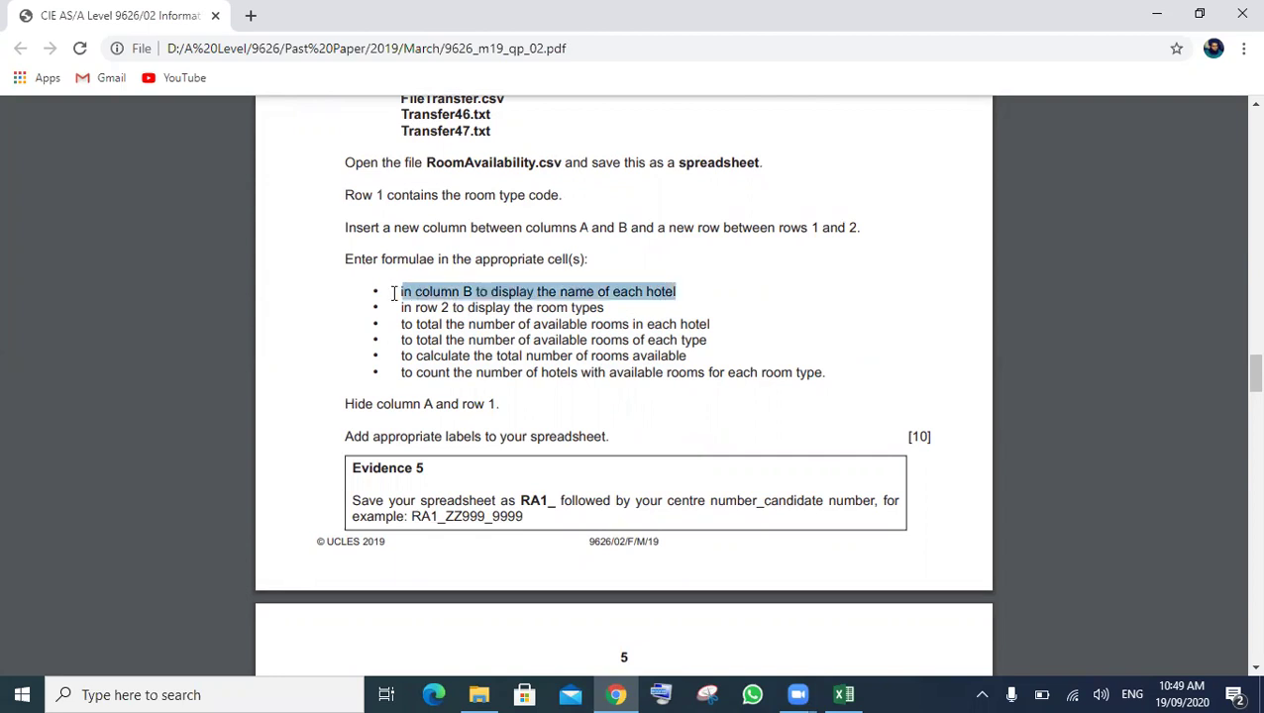
click(684, 288)
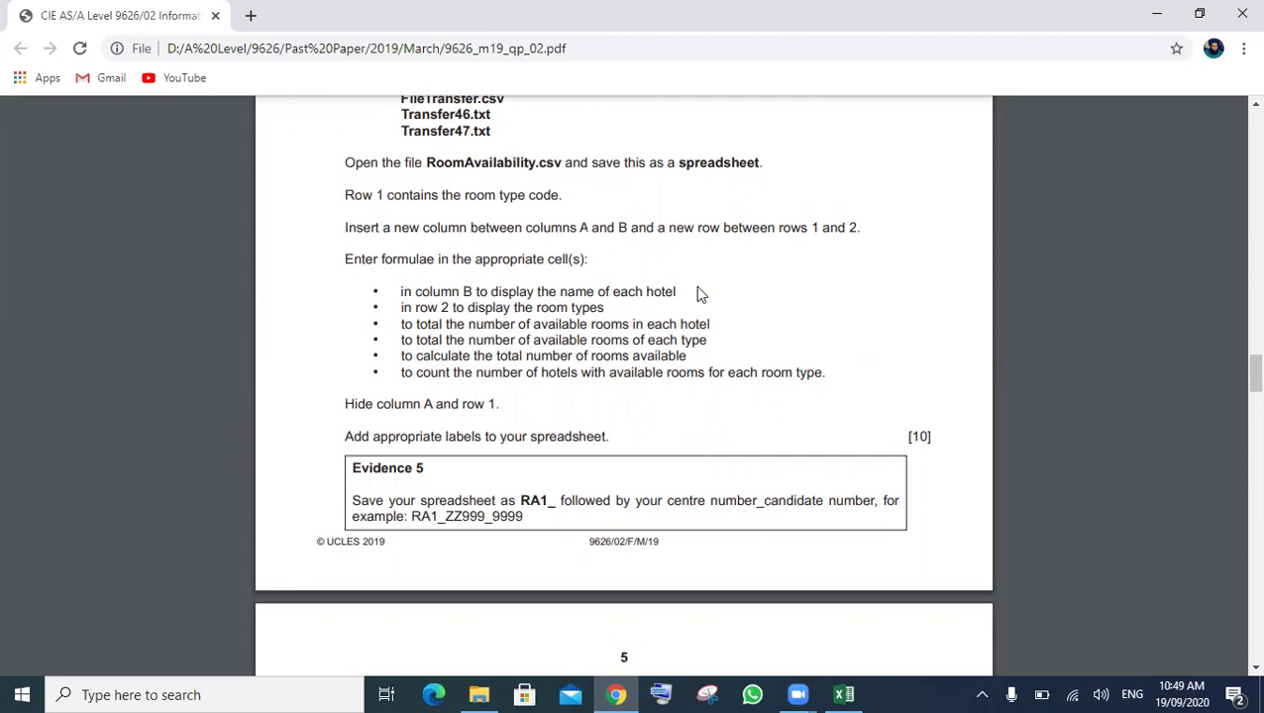
- Locate Hotel.csv in the file list and open it from the source files folder
scroll(698, 293, up, 1)
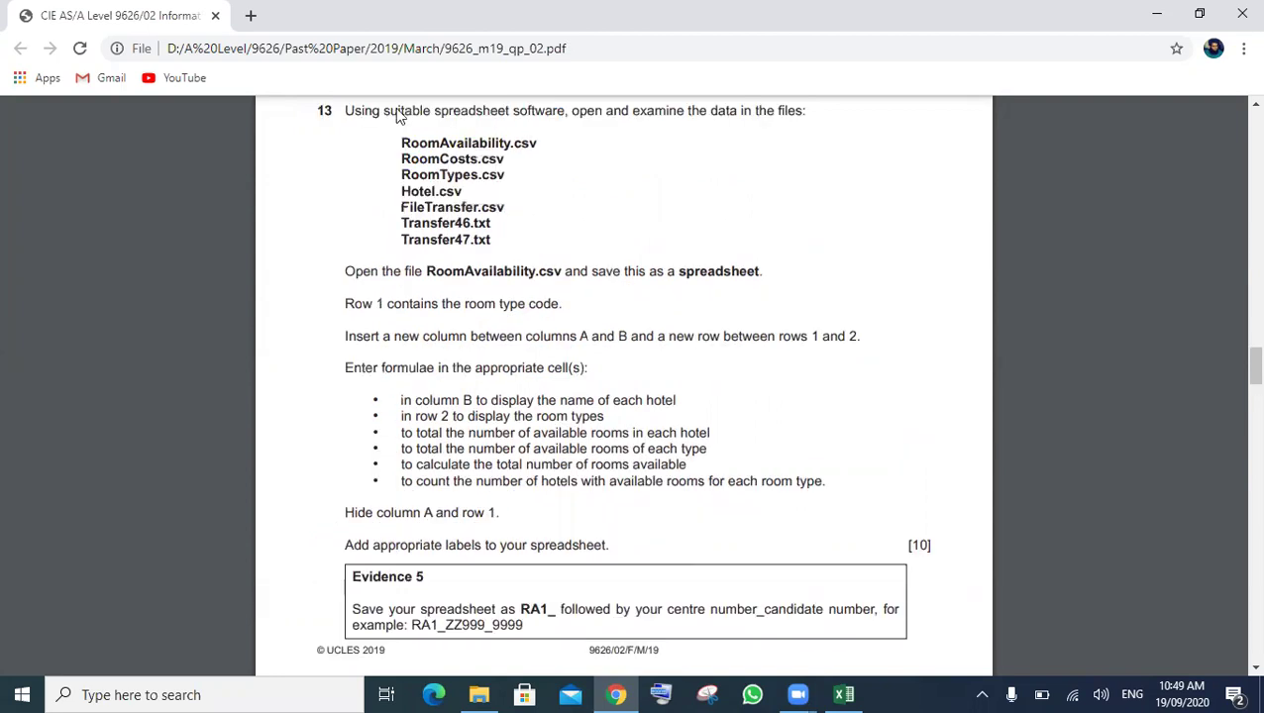
drag(401, 190, 424, 191)
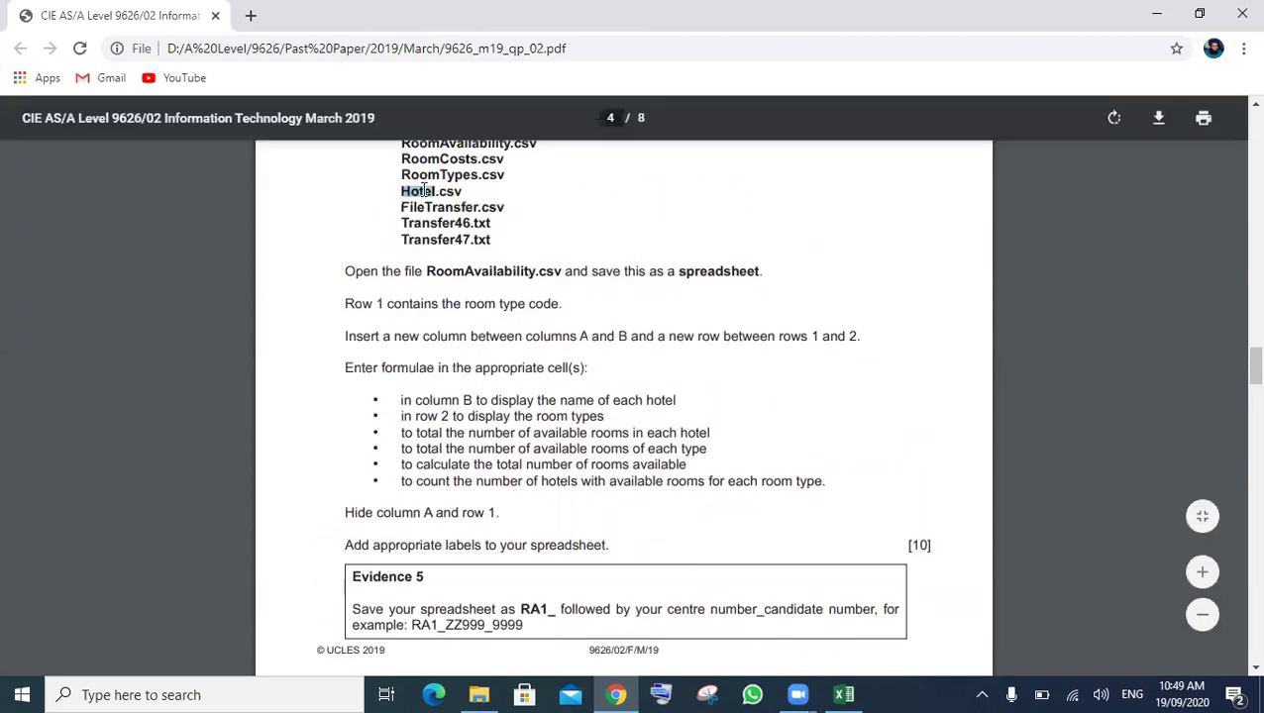
click(479, 686)
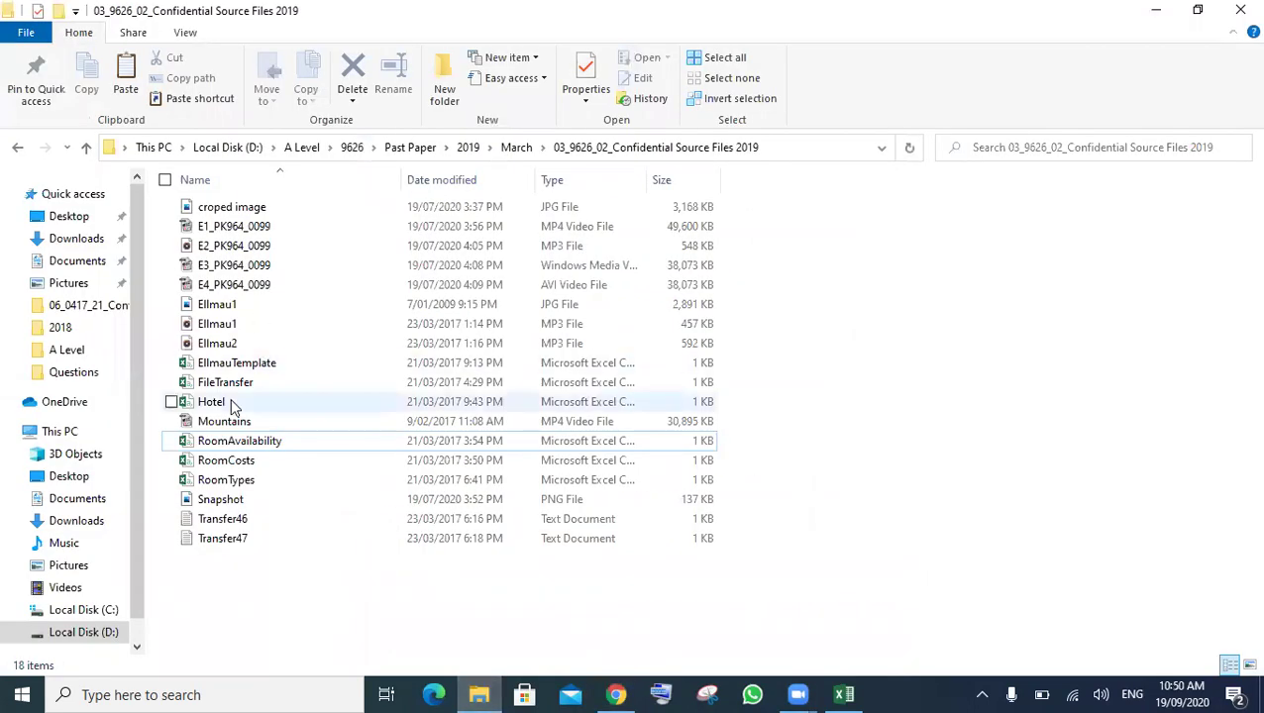
double_click(234, 403)
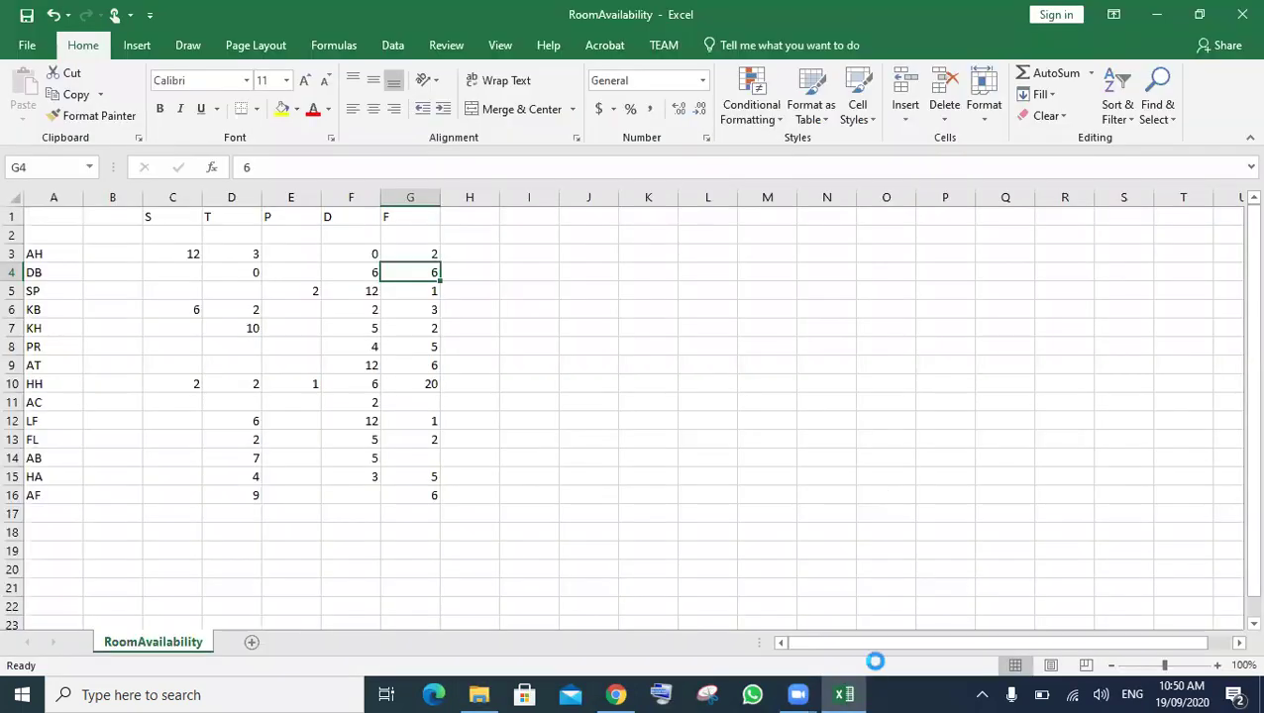
- Select the whole Hotel sheet and AutoFit every column to its contents
mouse_move(820, 585)
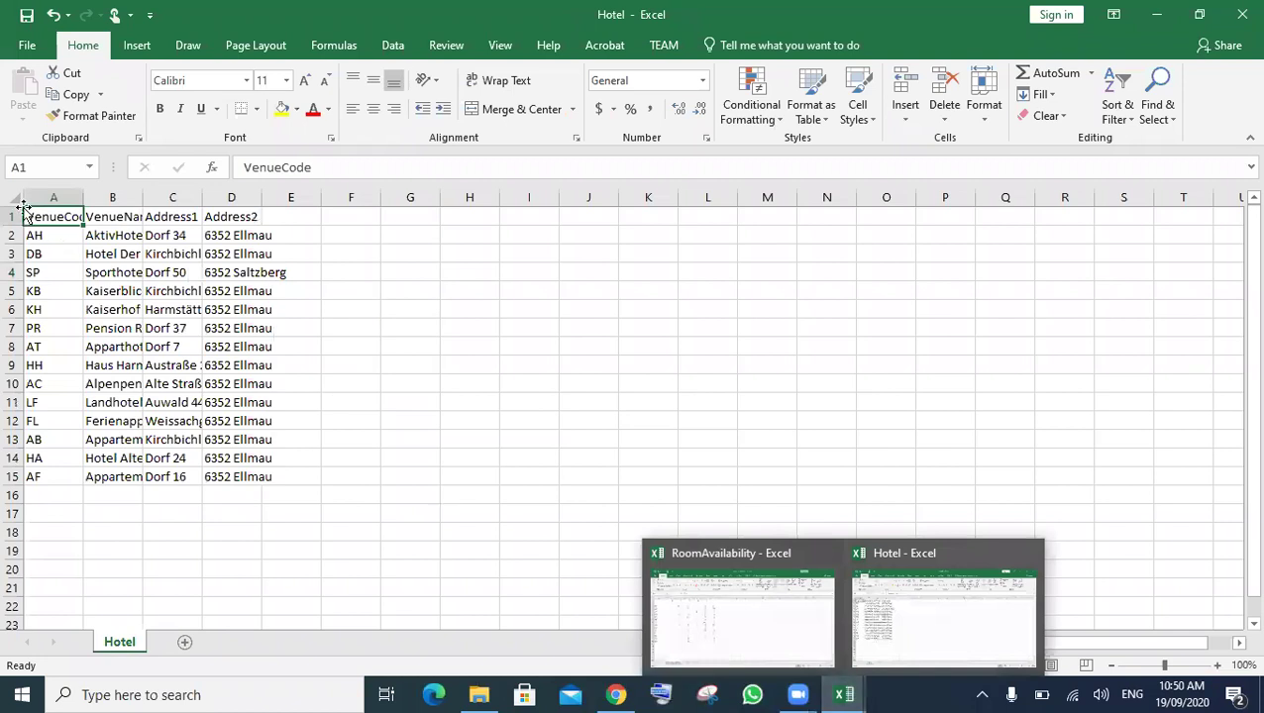
key(ctrl+a)
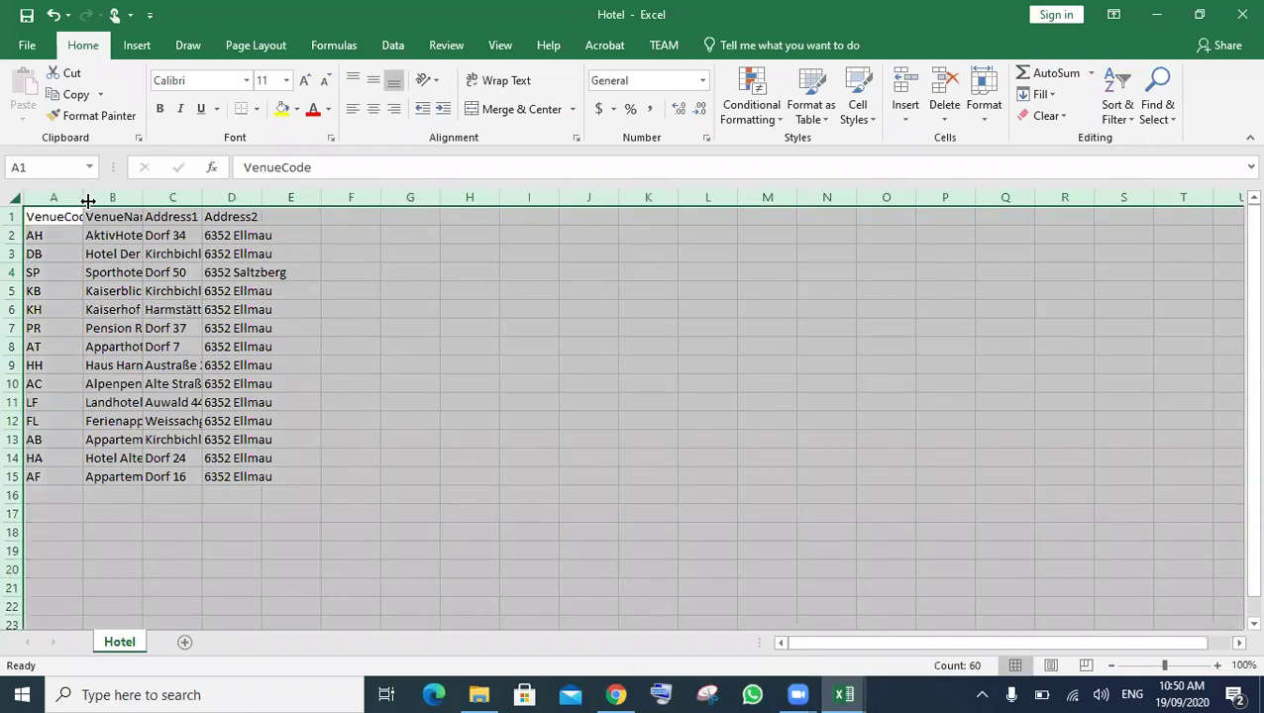
double_click(88, 201)
click(436, 402)
- Check the RoomAvailability name in the PDF, then return to the RoomAvailability workbook
mouse_move(630, 694)
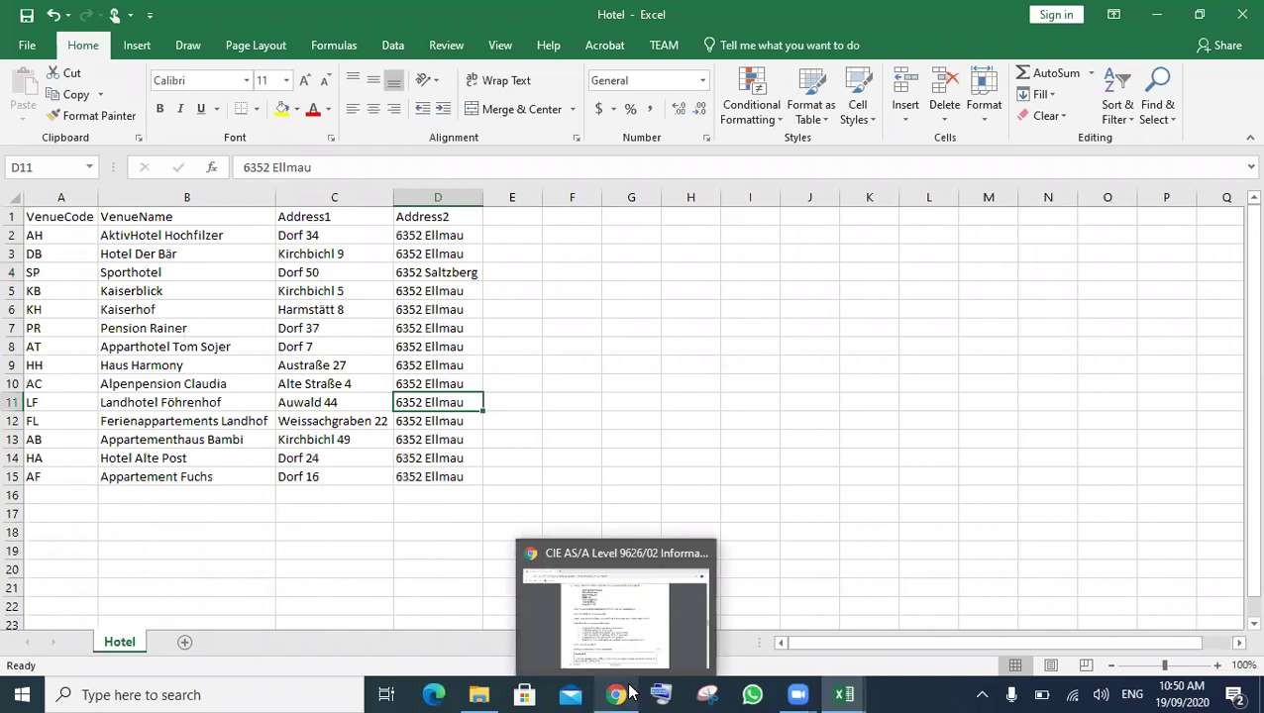
click(607, 548)
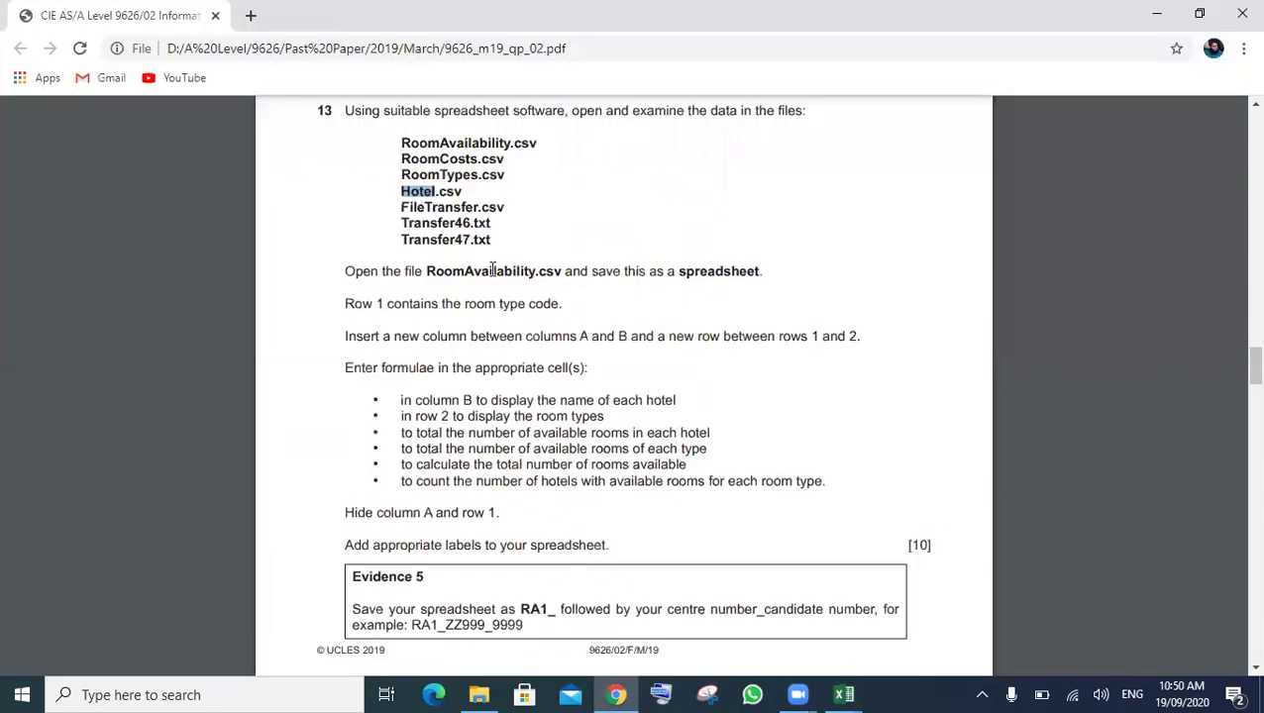
double_click(492, 270)
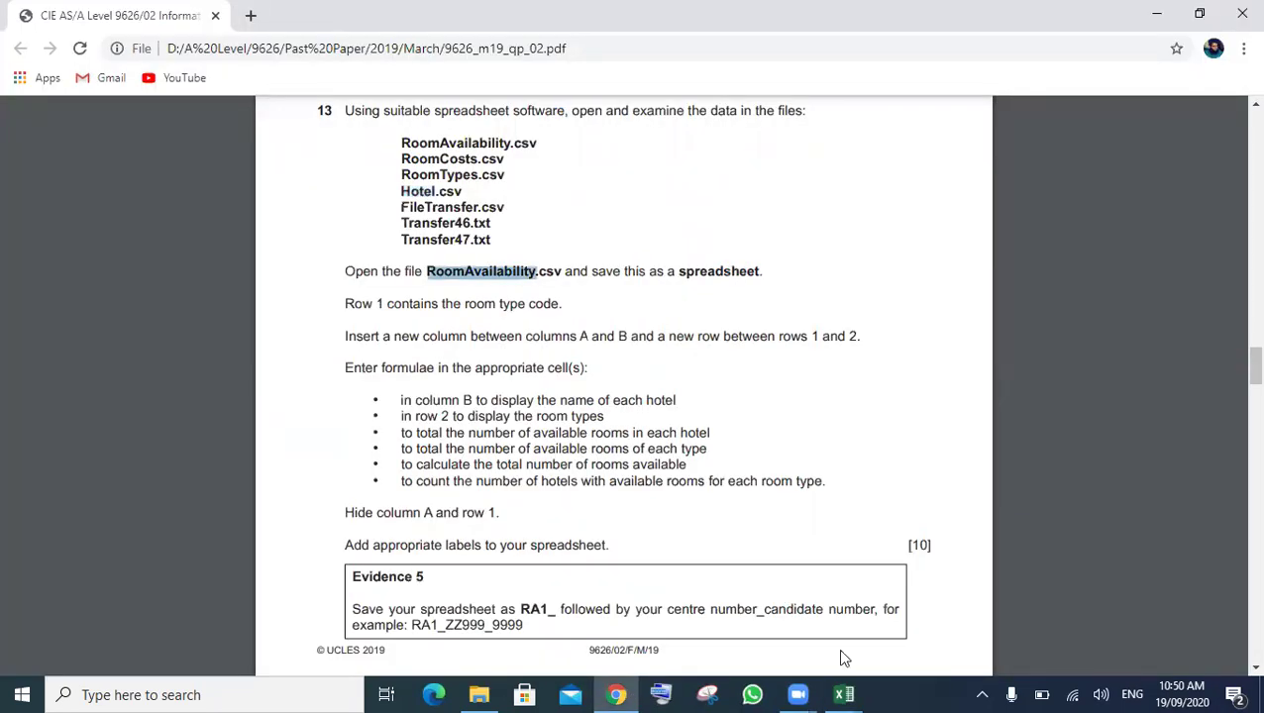
mouse_move(844, 694)
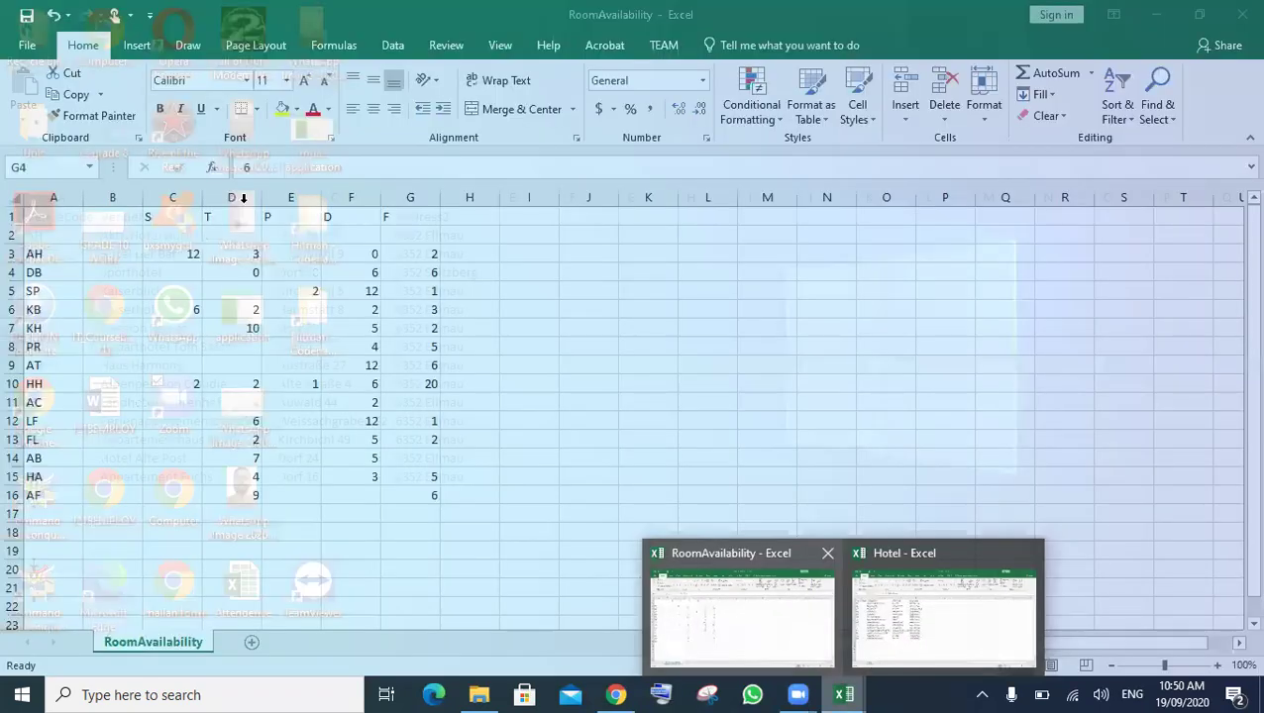
click(768, 620)
- Save RoomAvailability in the source files folder as an Excel Workbook instead of CSV
click(28, 47)
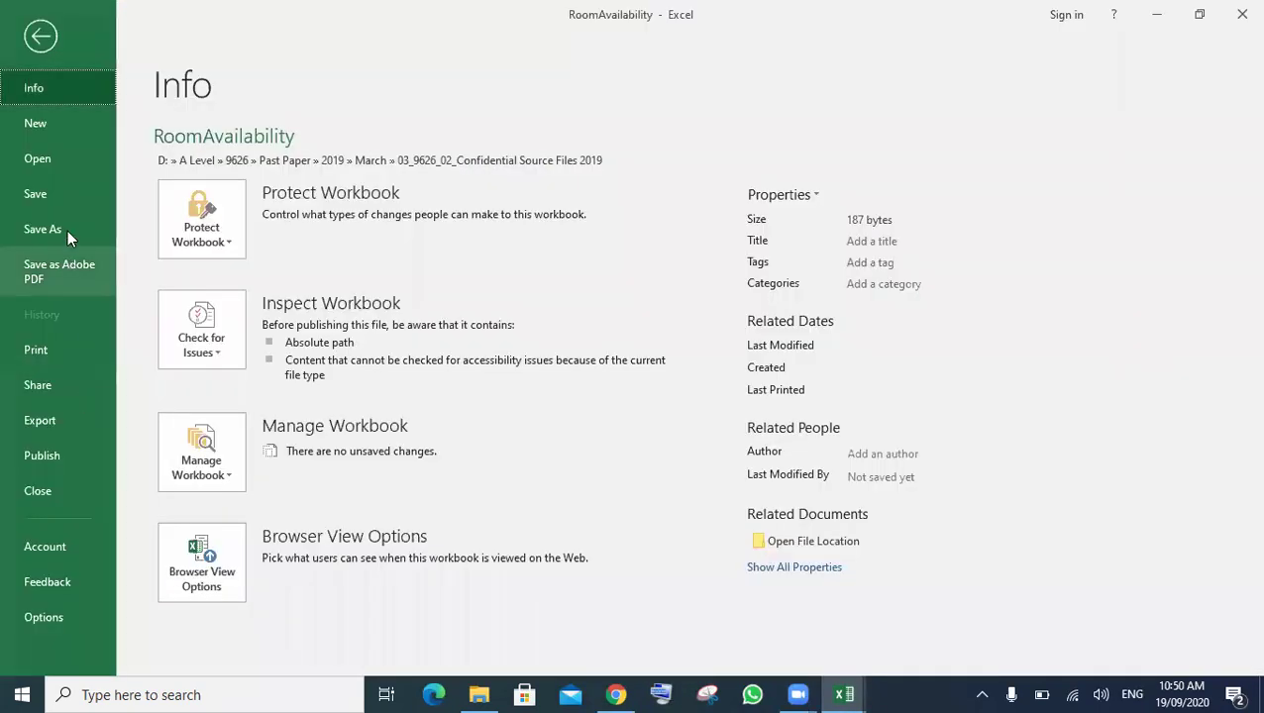
click(42, 229)
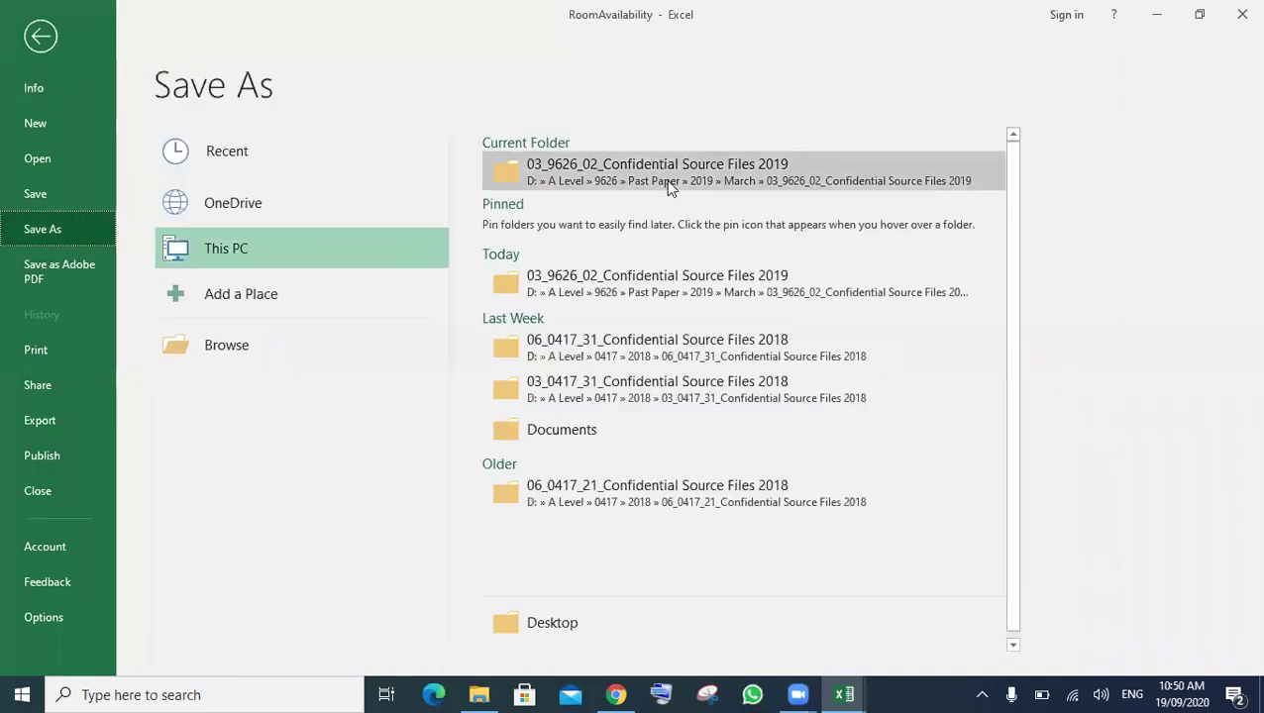
click(666, 179)
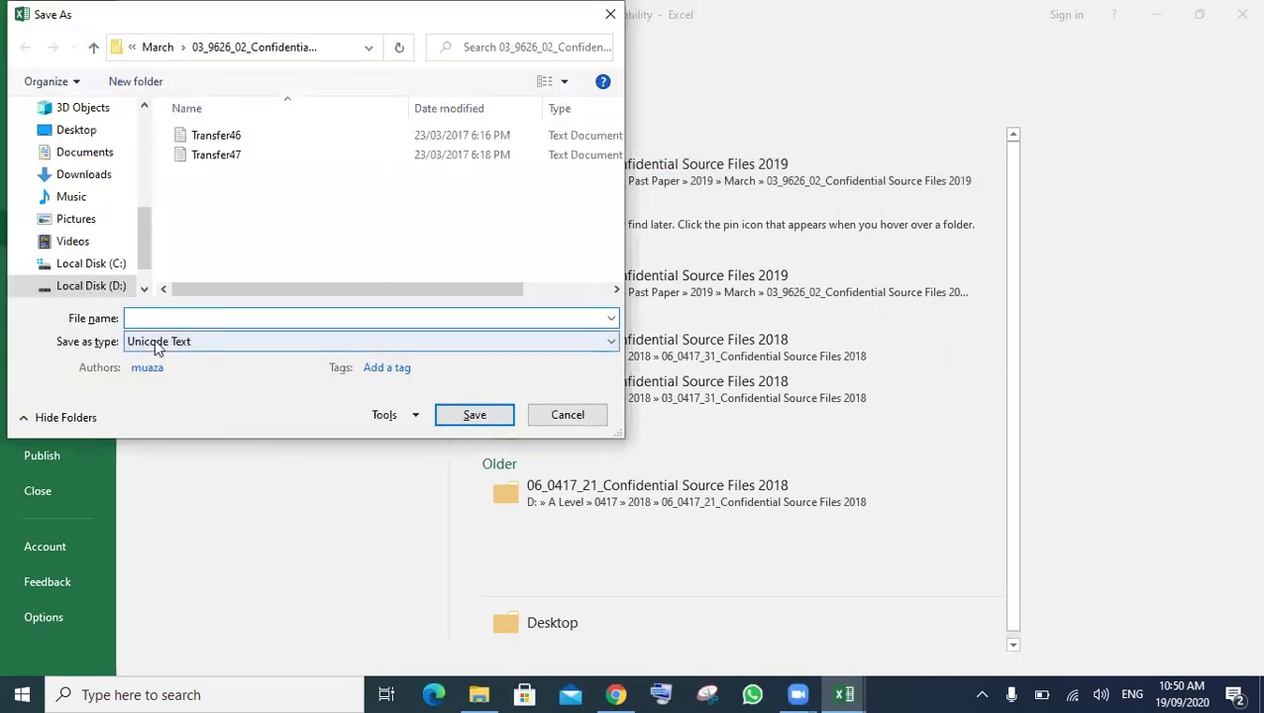
click(155, 342)
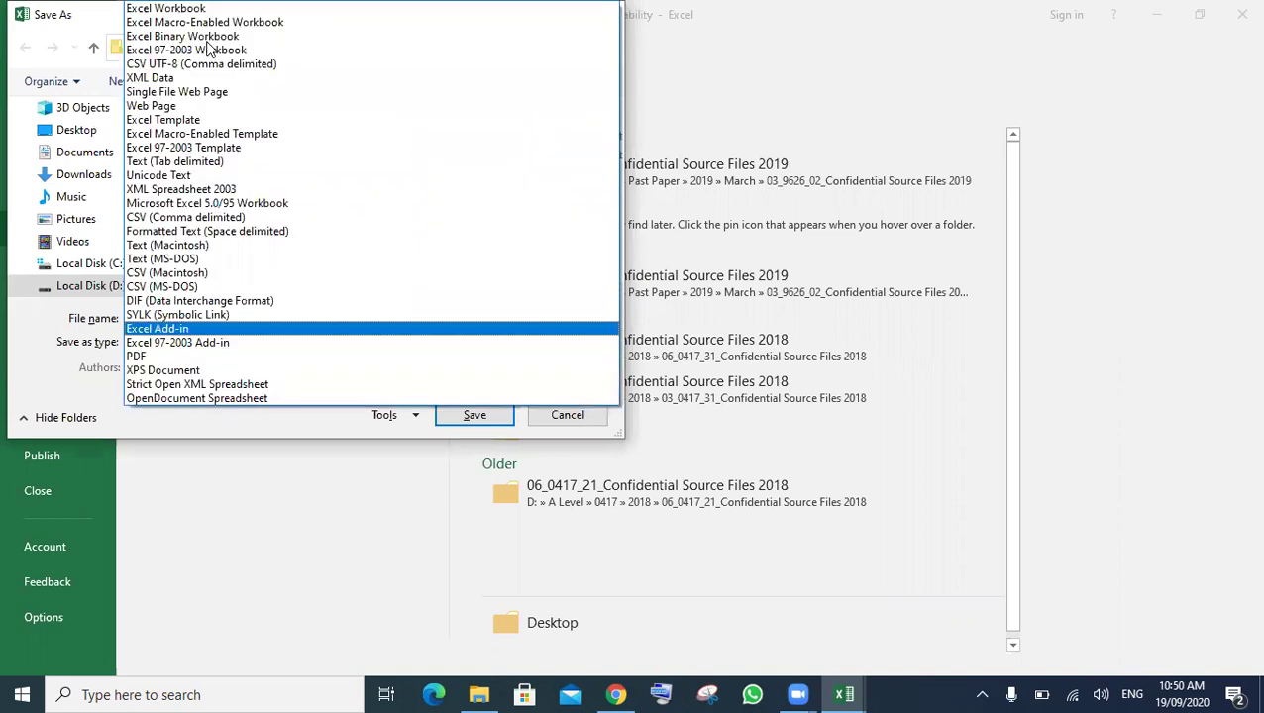
click(210, 8)
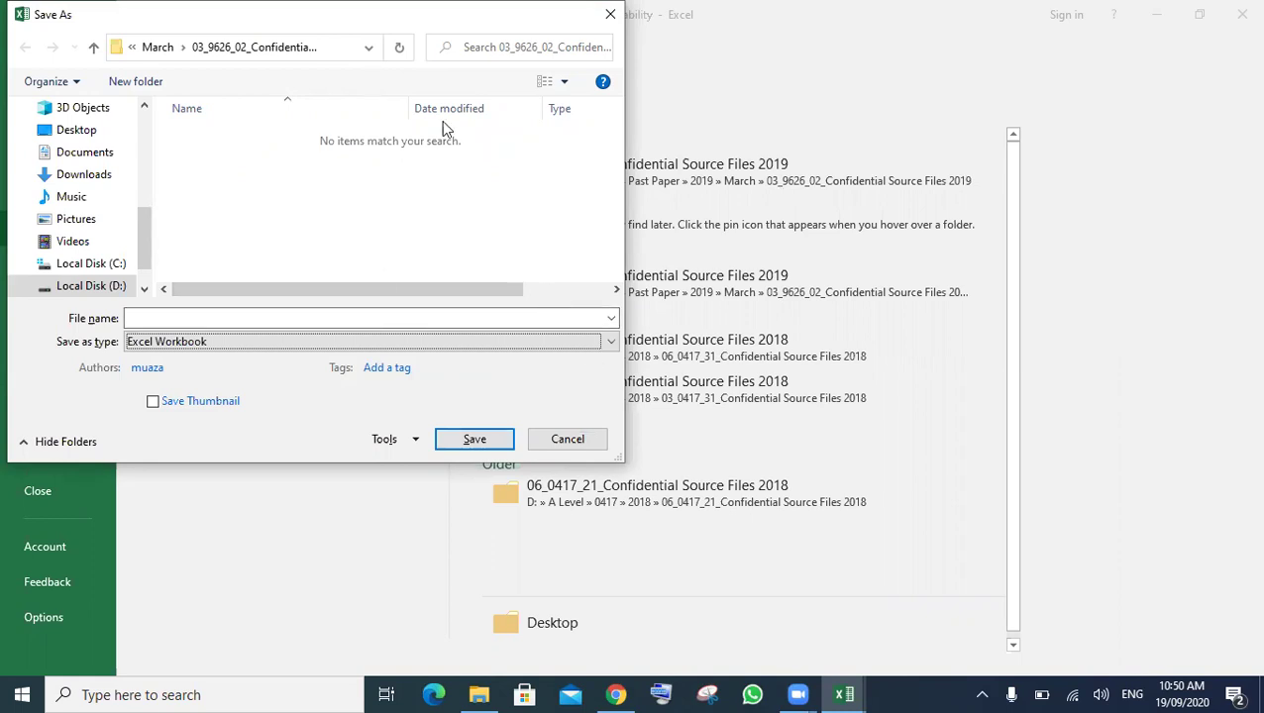
drag(451, 6, 879, 180)
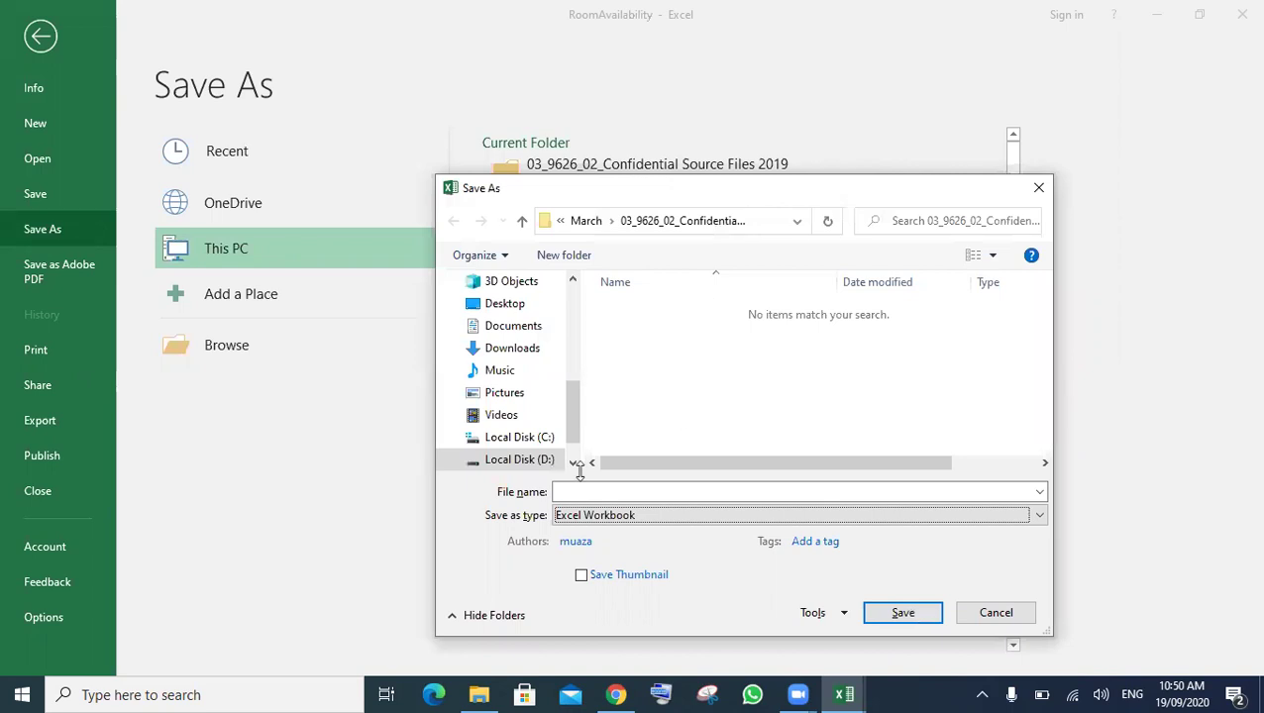
click(736, 490)
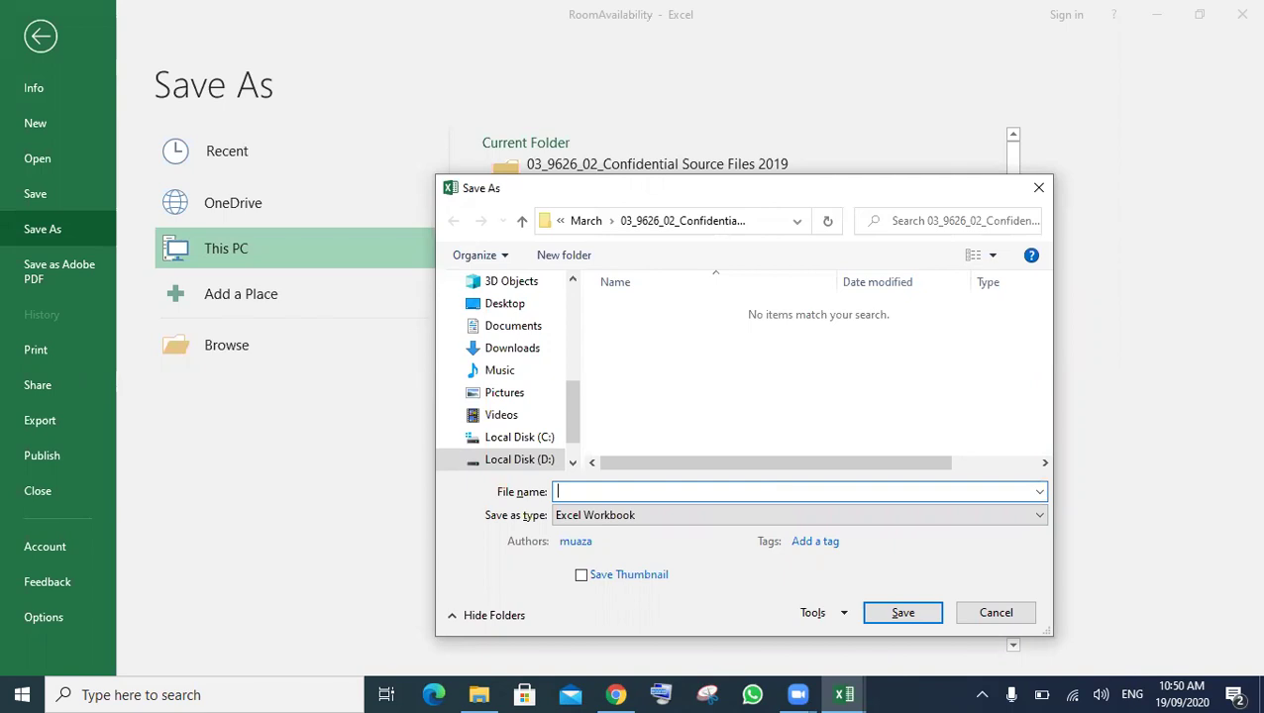
text(Ro)
key(Down)
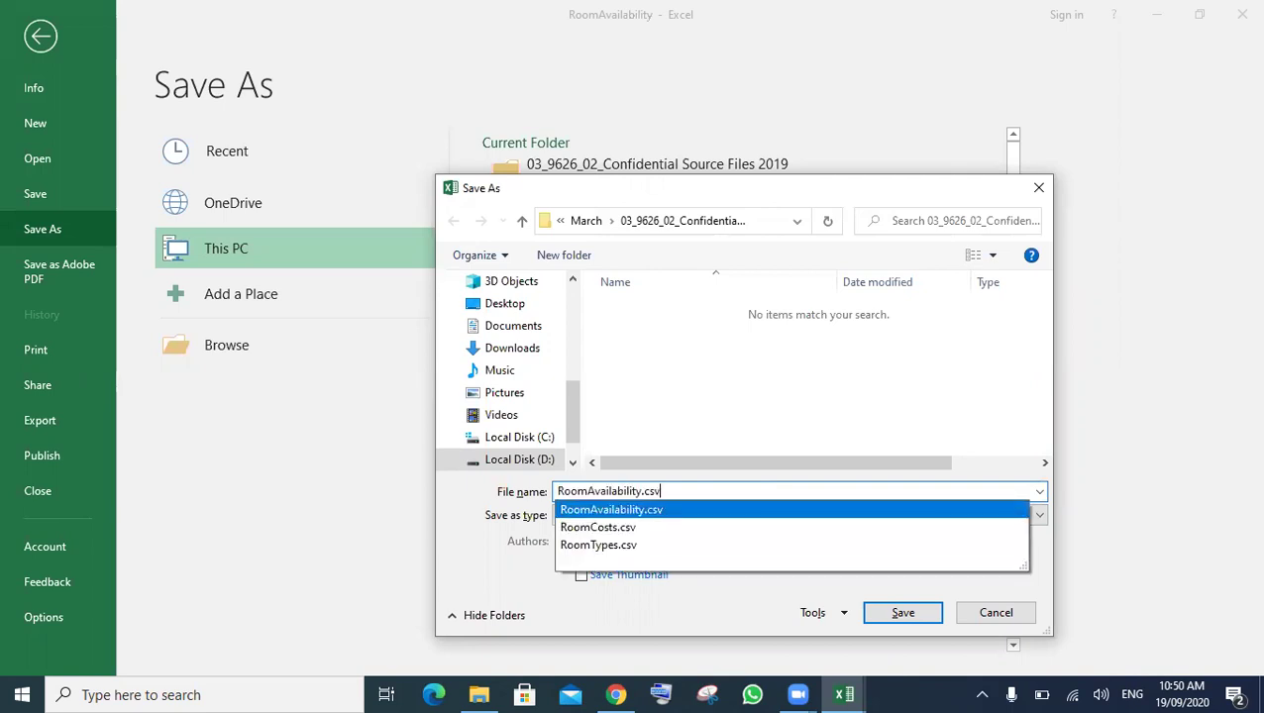
key(BackSpace)
key(BackSpace)
key(BackSpace)
key(BackSpace)
key(Return)
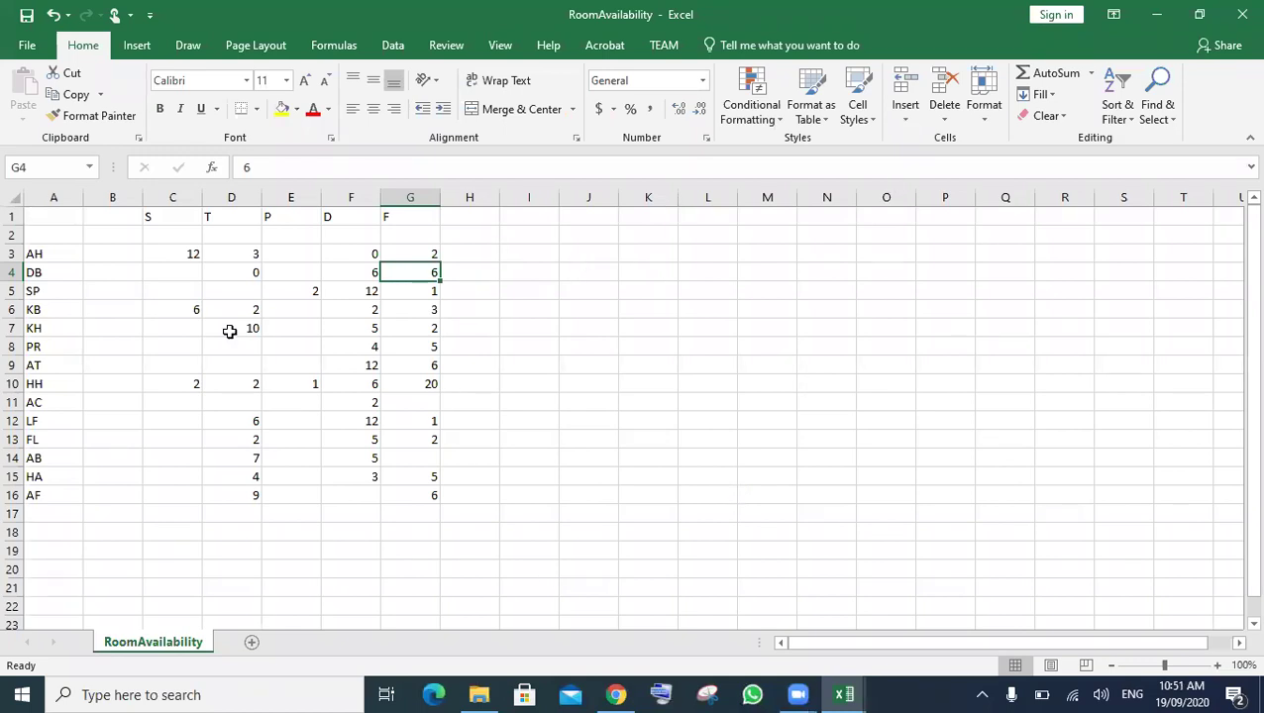
- Highlight the column B hotel-name requirement in the PDF, then bring up the Hotel workbook
click(623, 695)
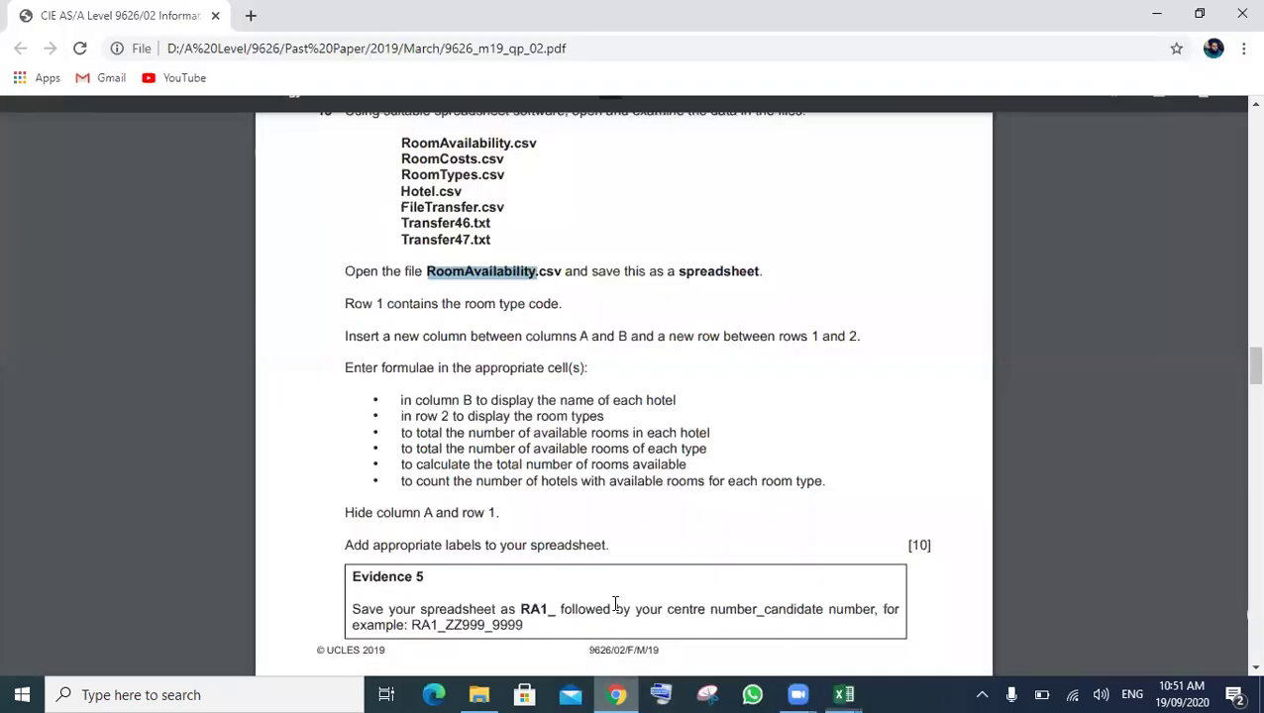
drag(405, 401, 637, 400)
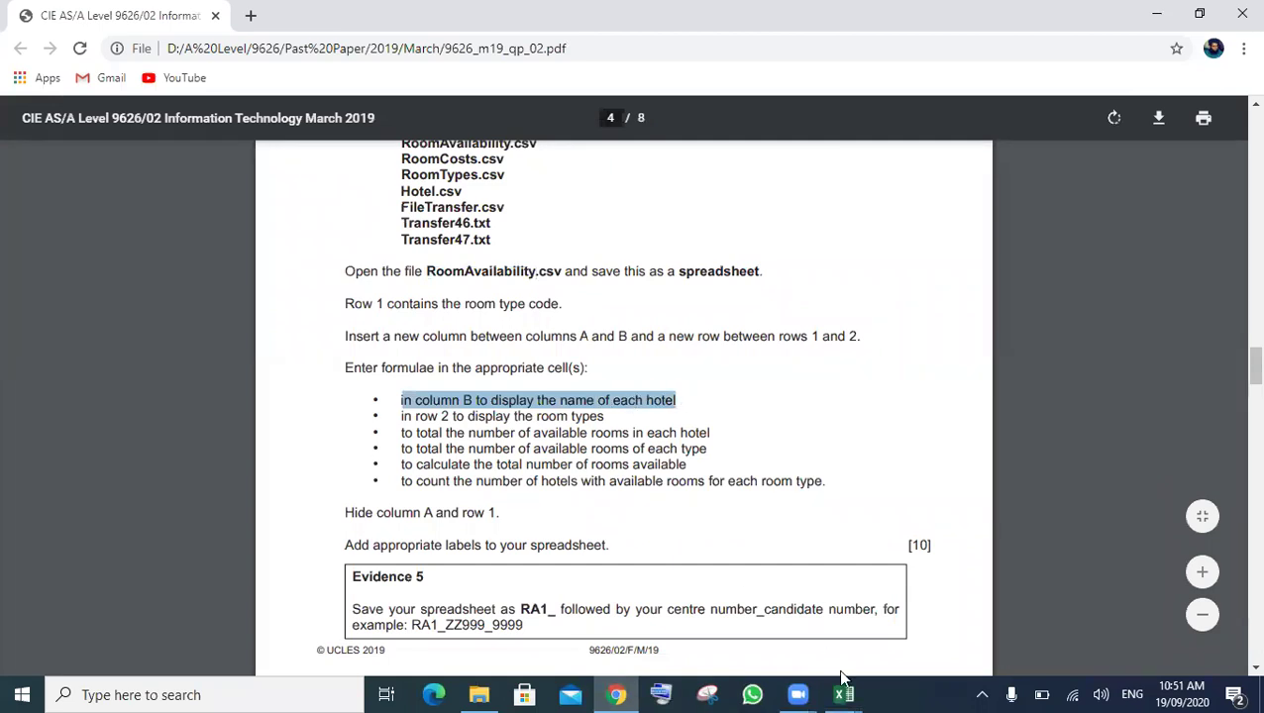
click(844, 690)
click(905, 644)
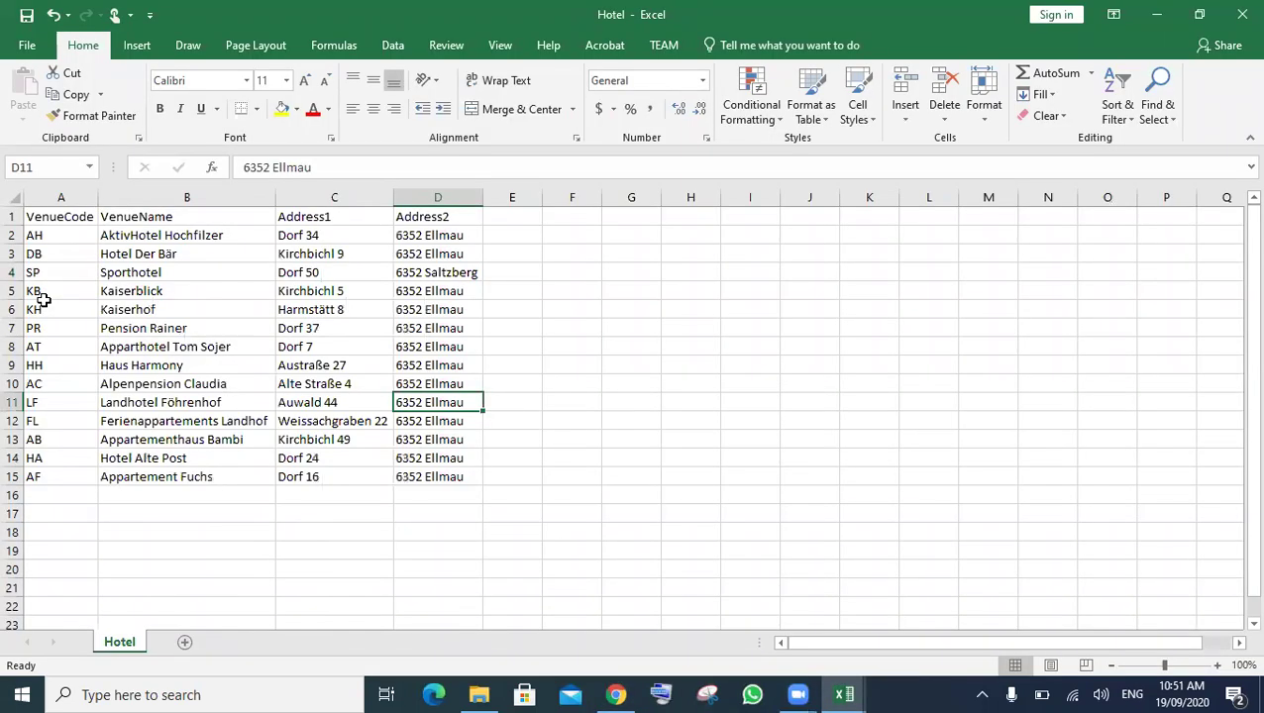
- Bring the RoomAvailability - Excel window to the front from the taskbar preview
click(843, 694)
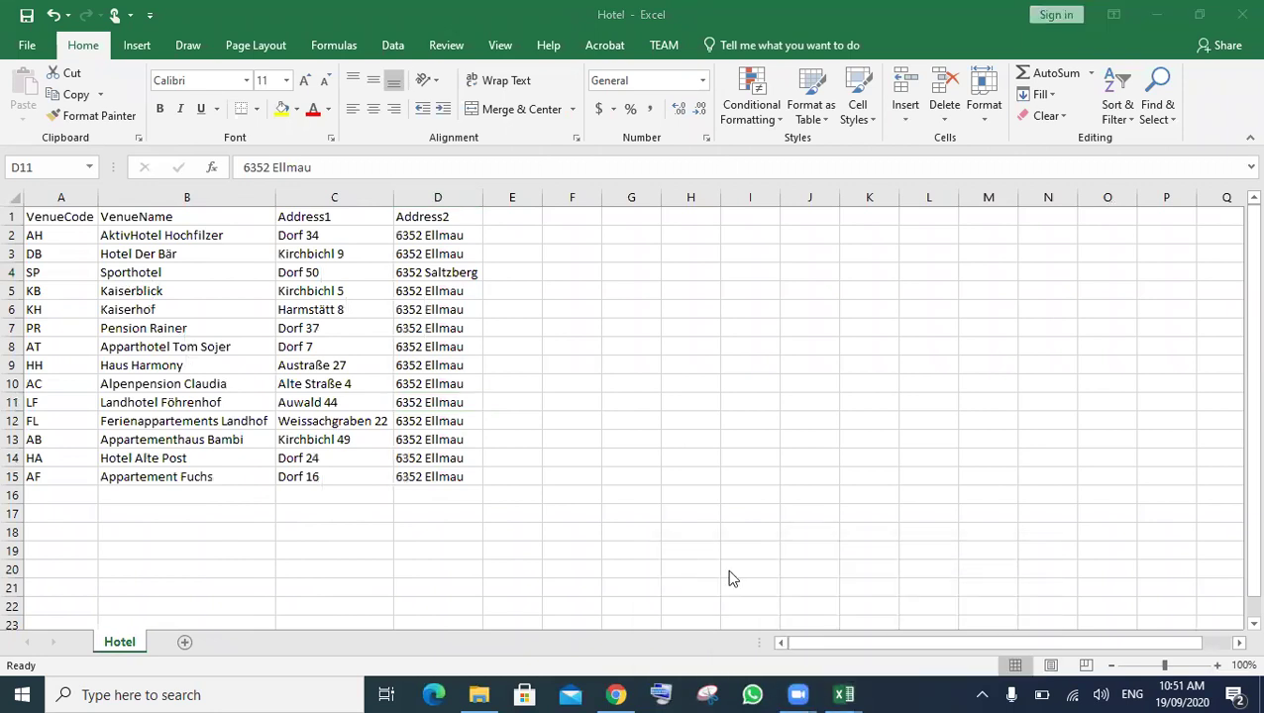
mouse_move(847, 694)
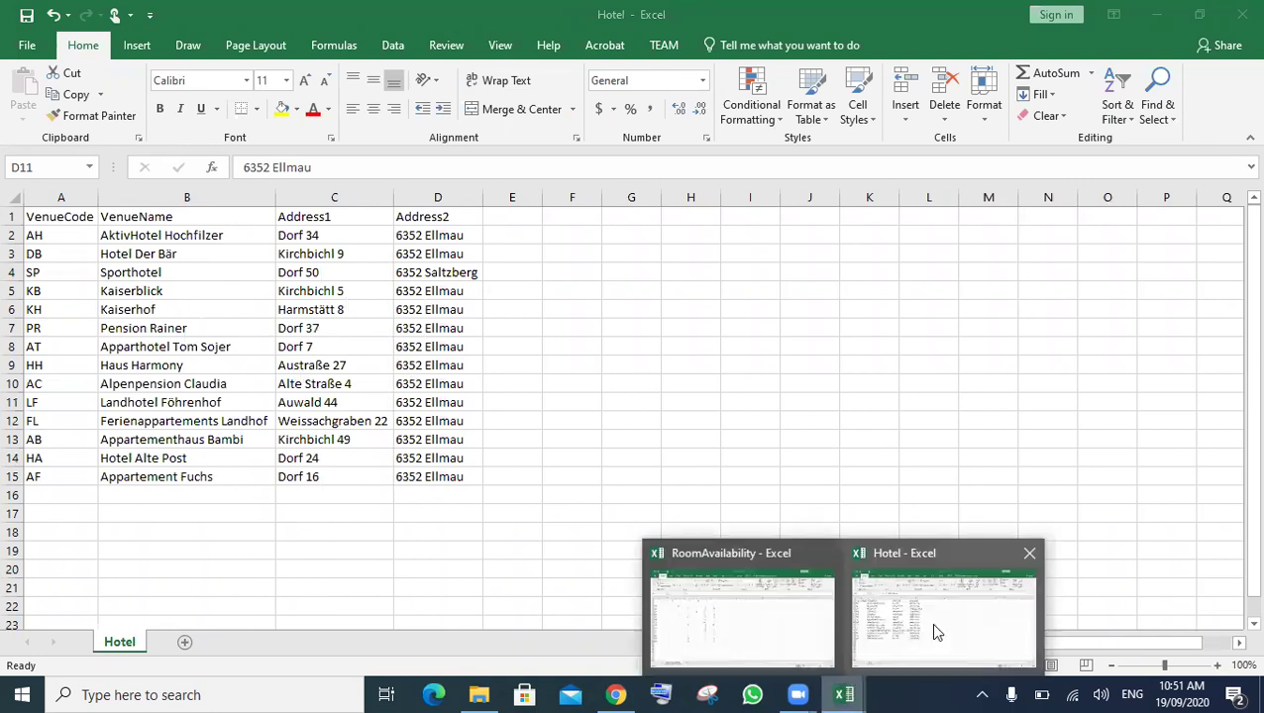
click(777, 607)
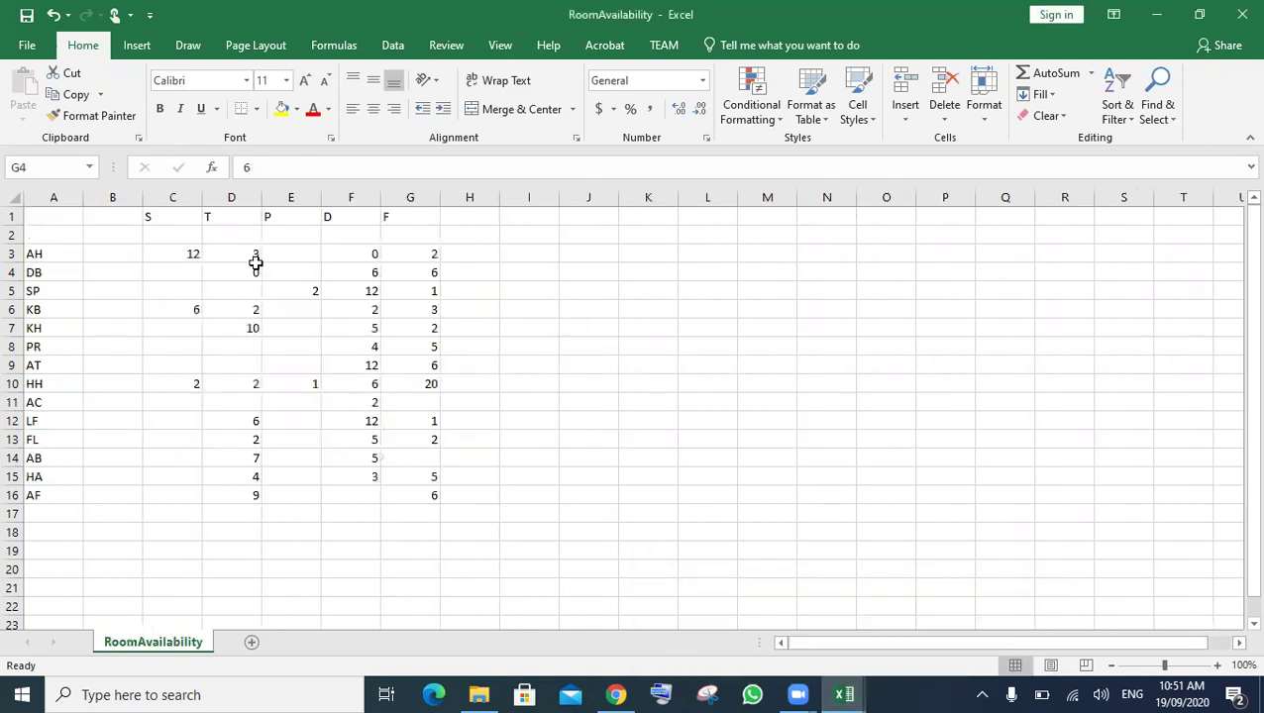
- Start a VLOOKUP in B3 that uses A3's hotel code as the lookup value
click(104, 257)
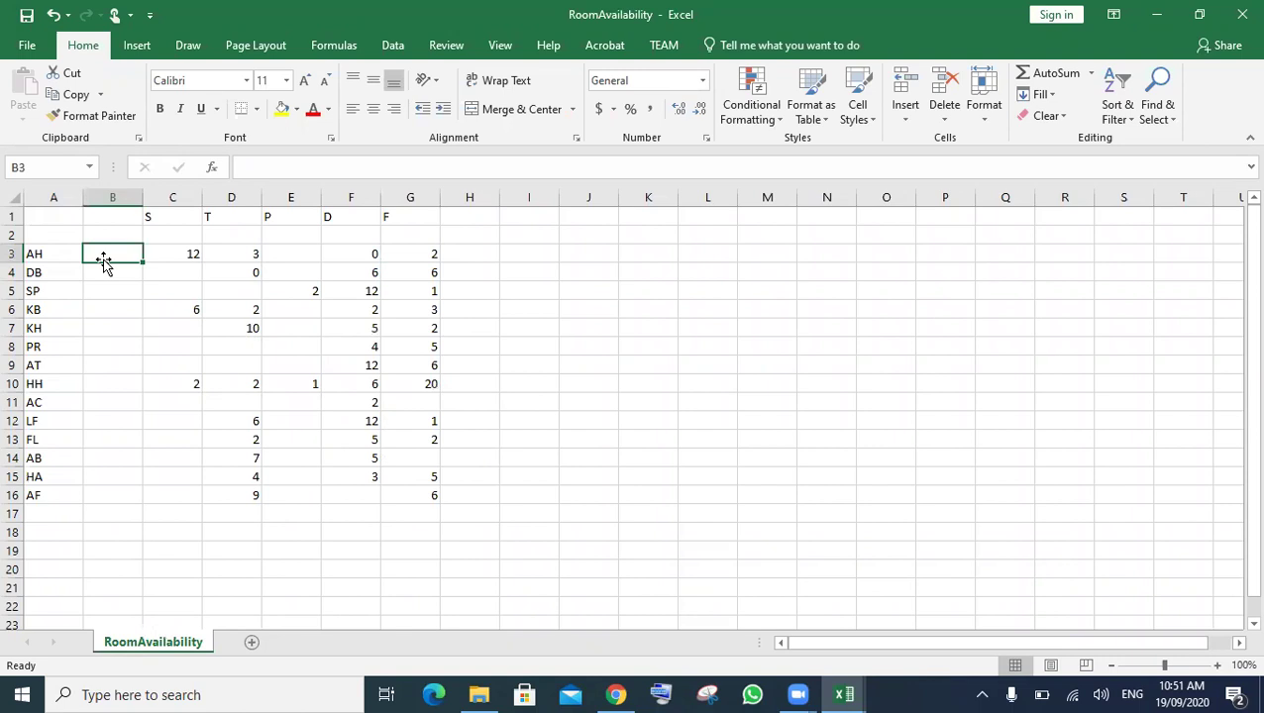
text(=vl)
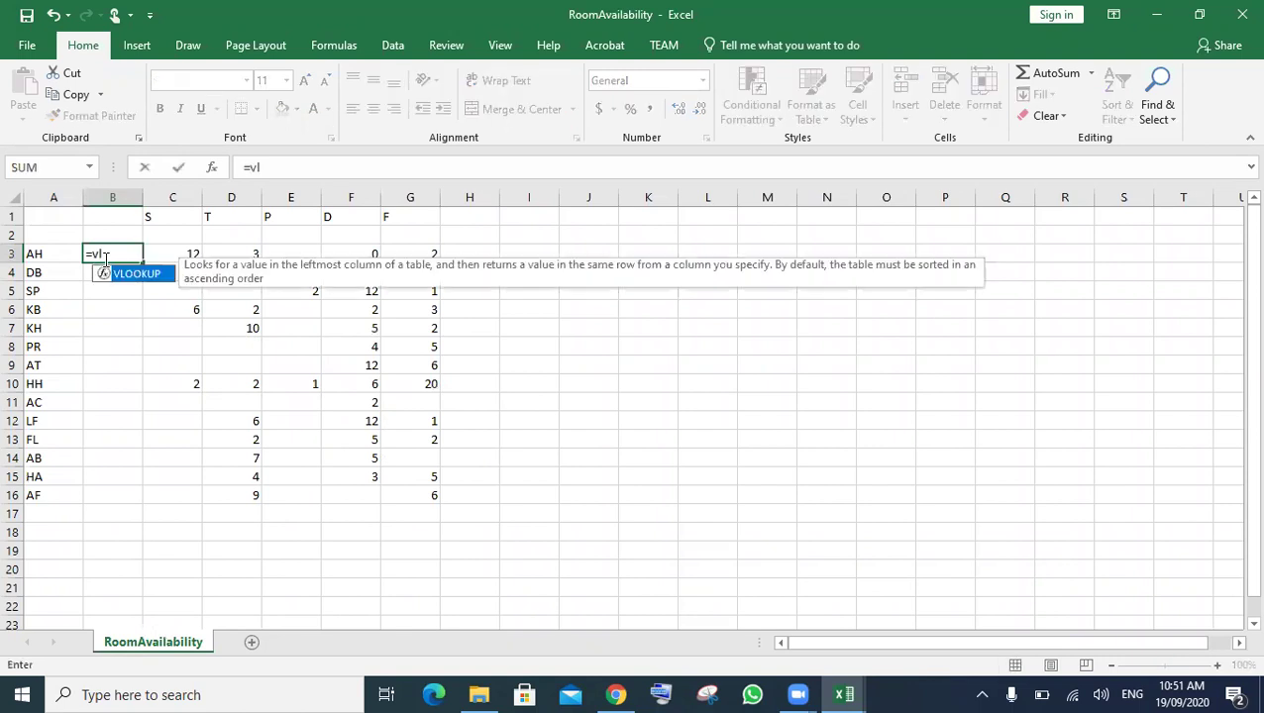
double_click(139, 275)
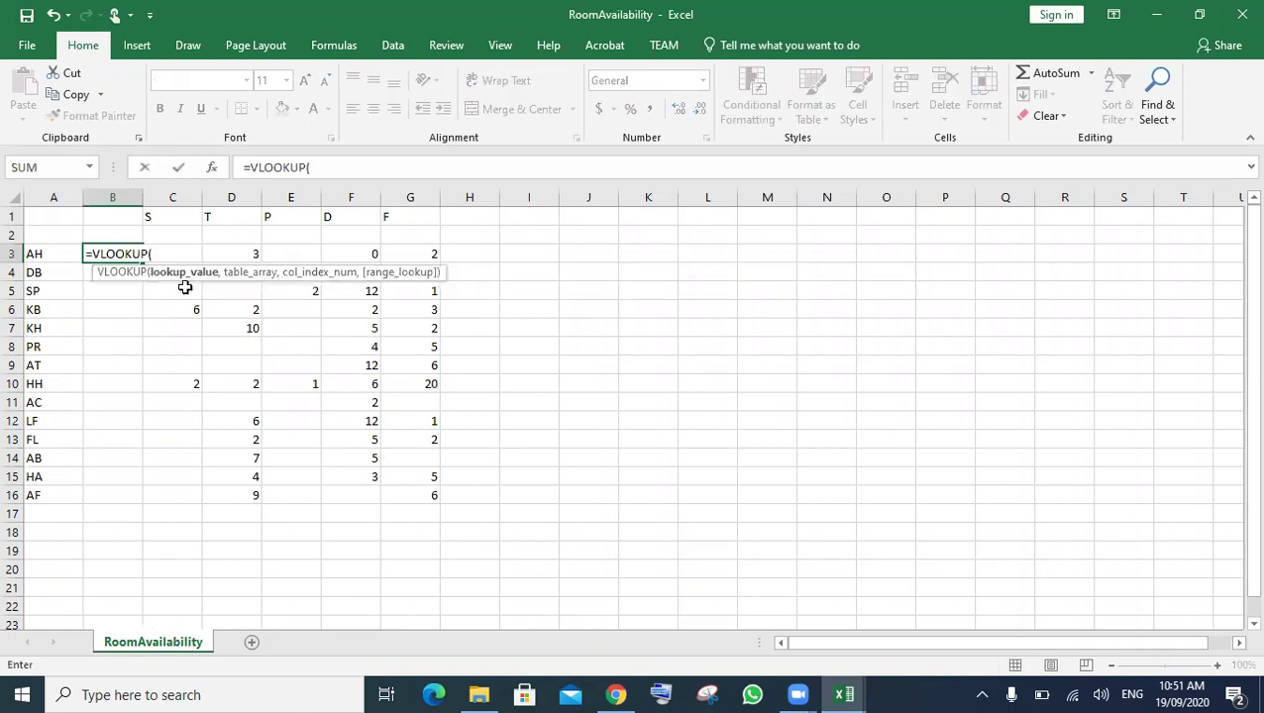
click(46, 254)
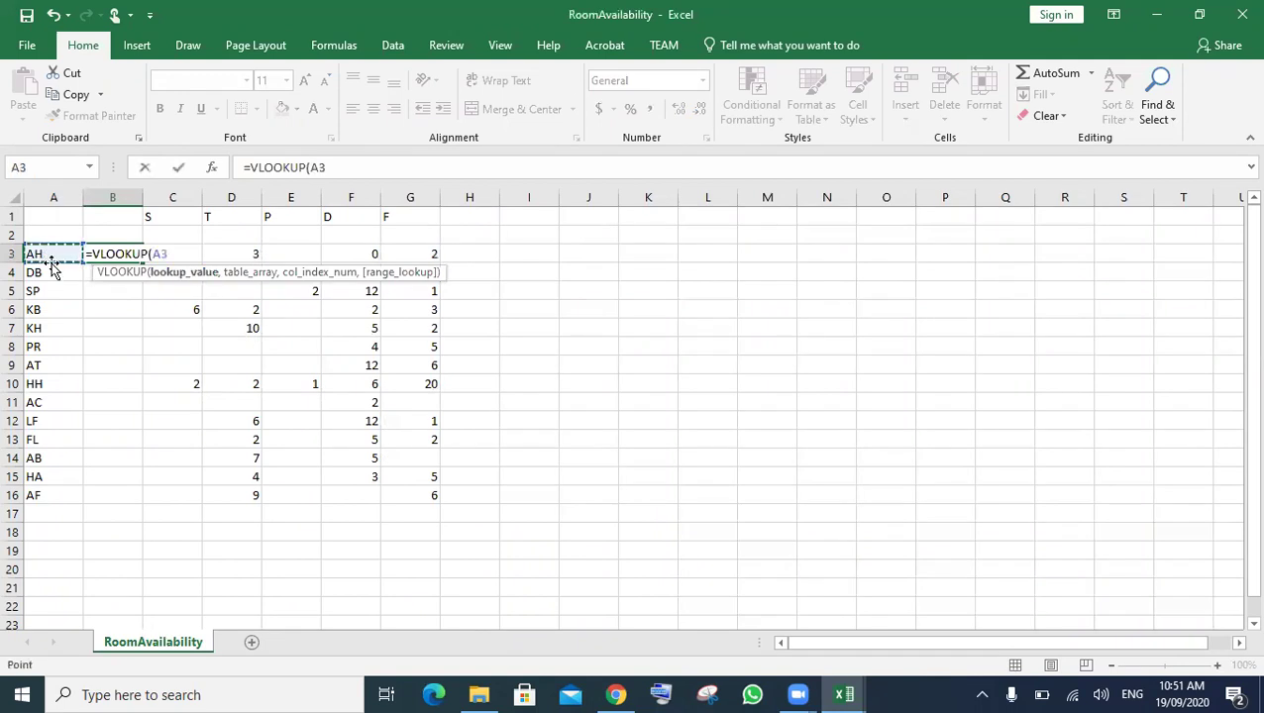
text(,)
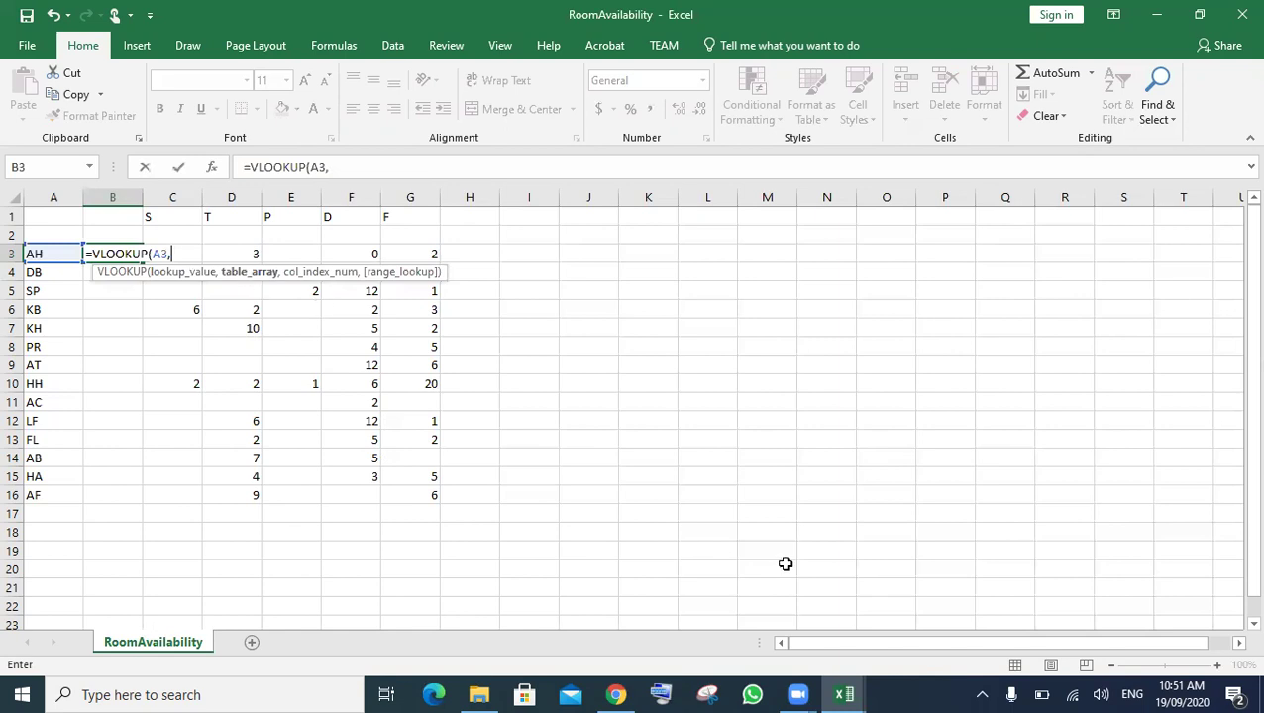
- Complete the lookup with [Hotel.csv]Hotel!$A$2:$B$15, column 2 and exact match FALSE
mouse_move(844, 694)
click(926, 602)
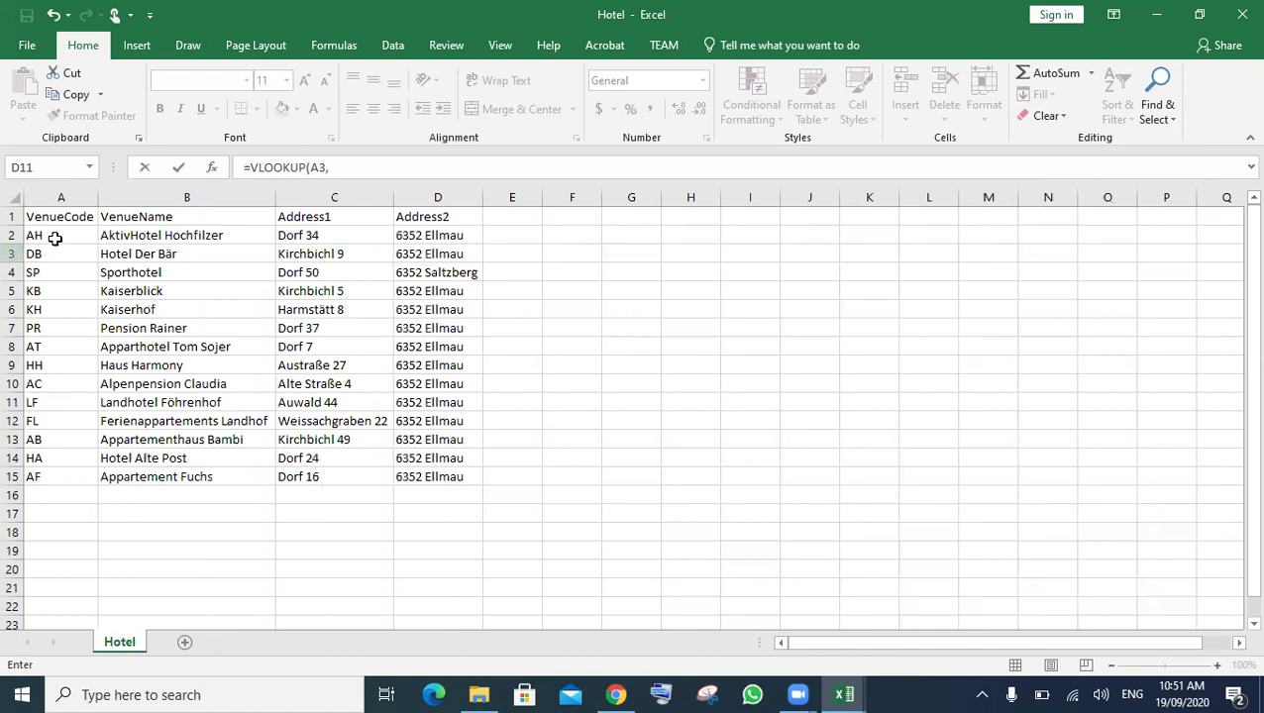
click(96, 238)
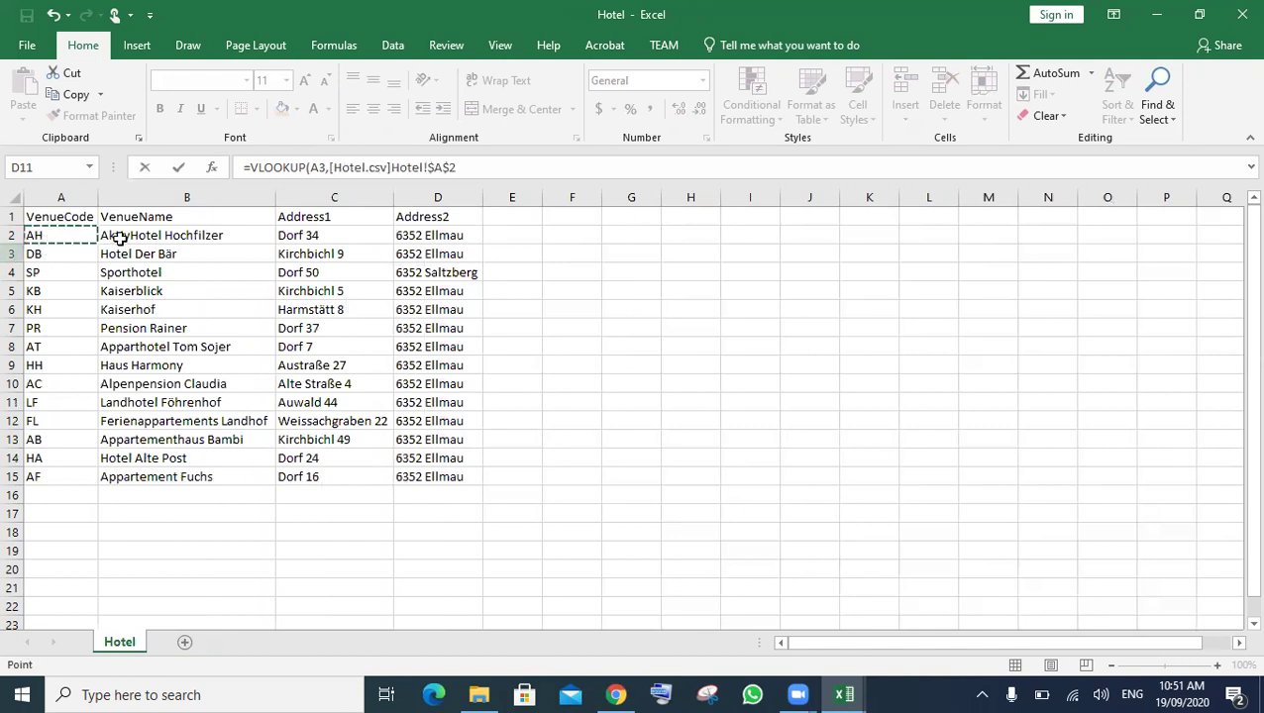
drag(119, 238, 127, 475)
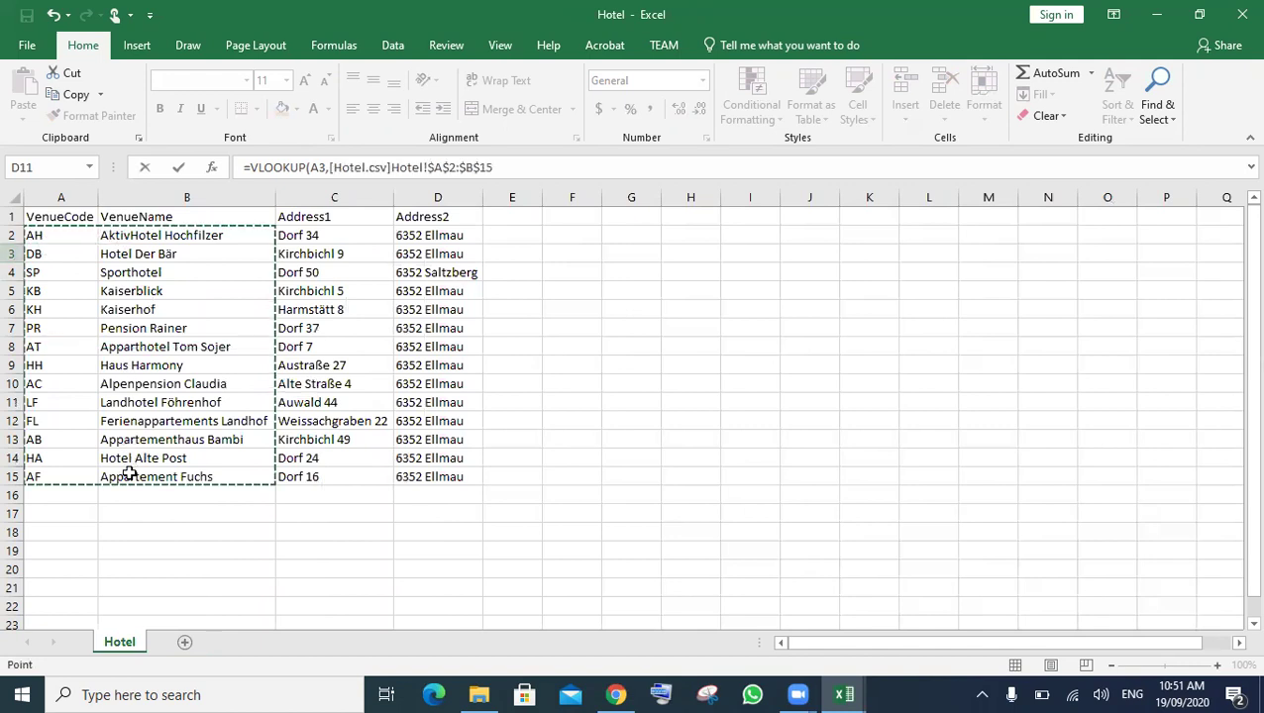
click(502, 167)
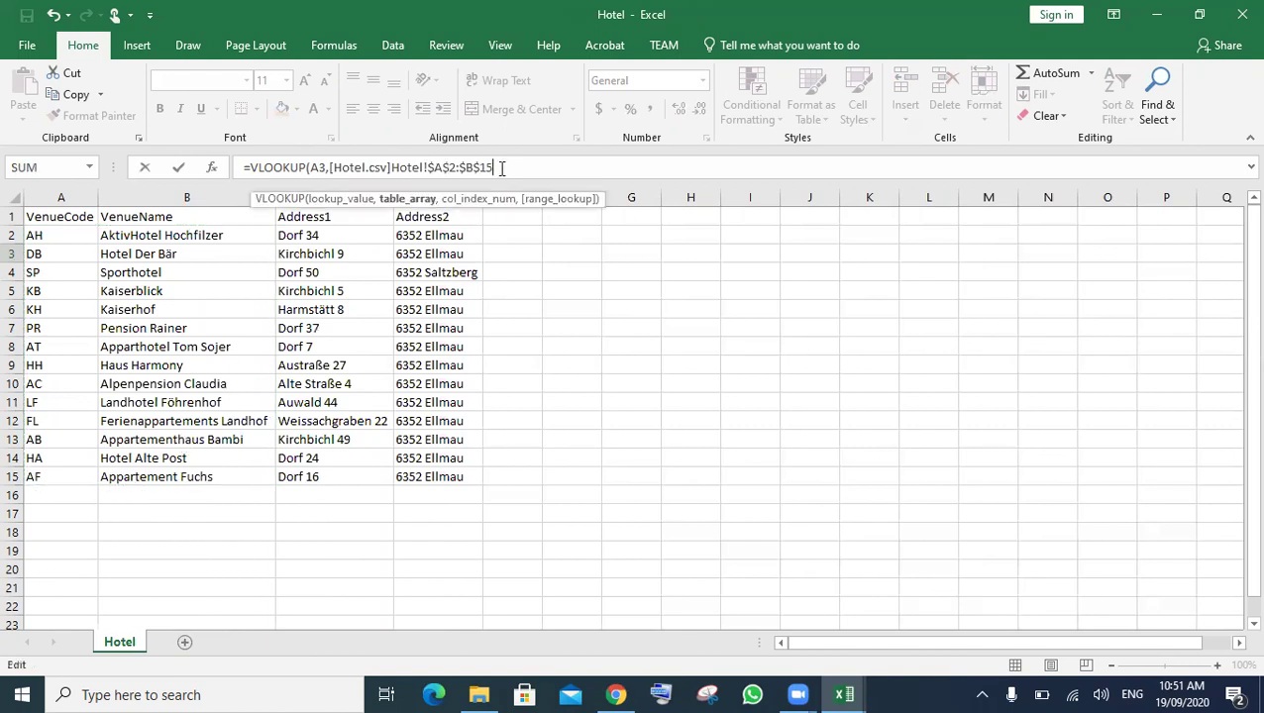
text(,)
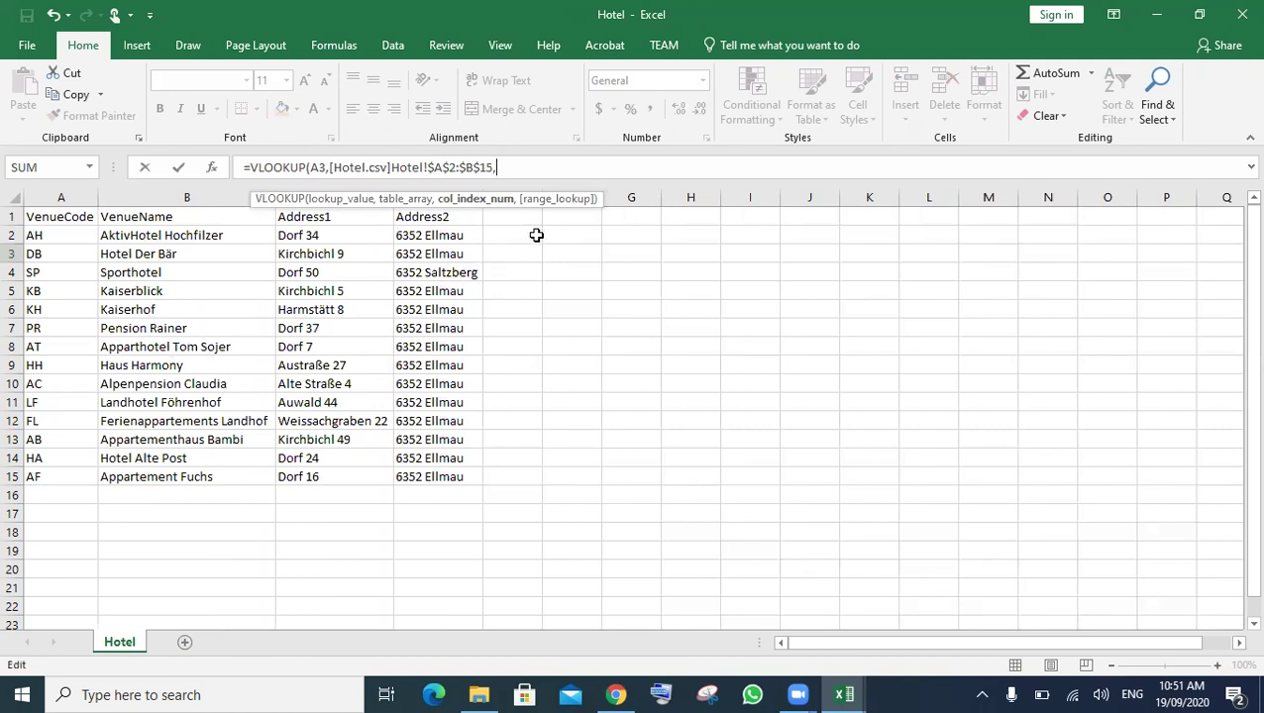
text(2,)
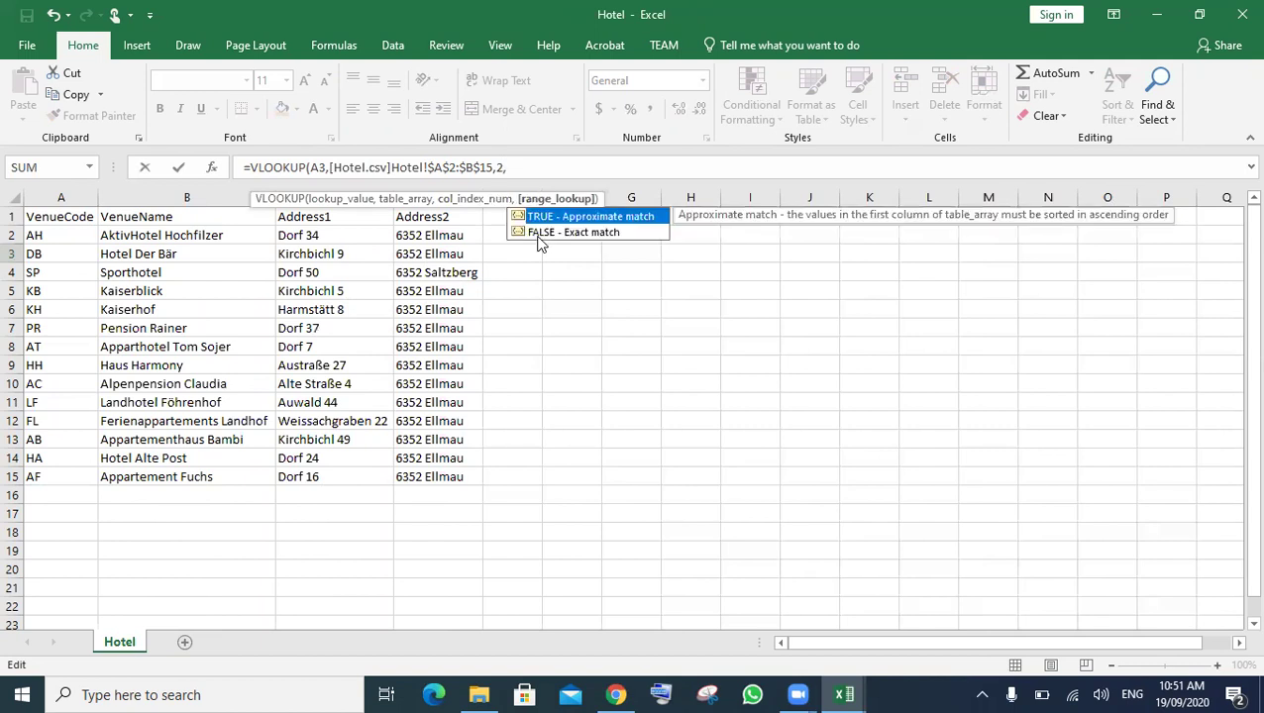
double_click(536, 233)
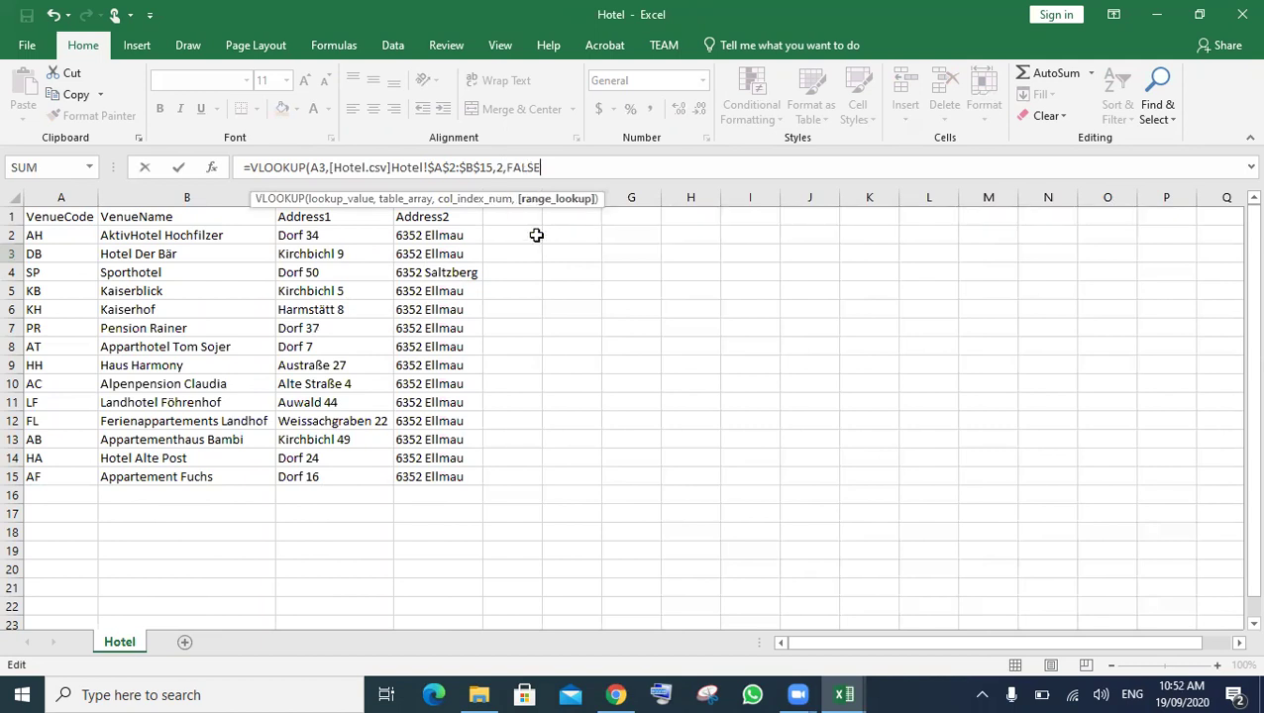
text())
key(Return)
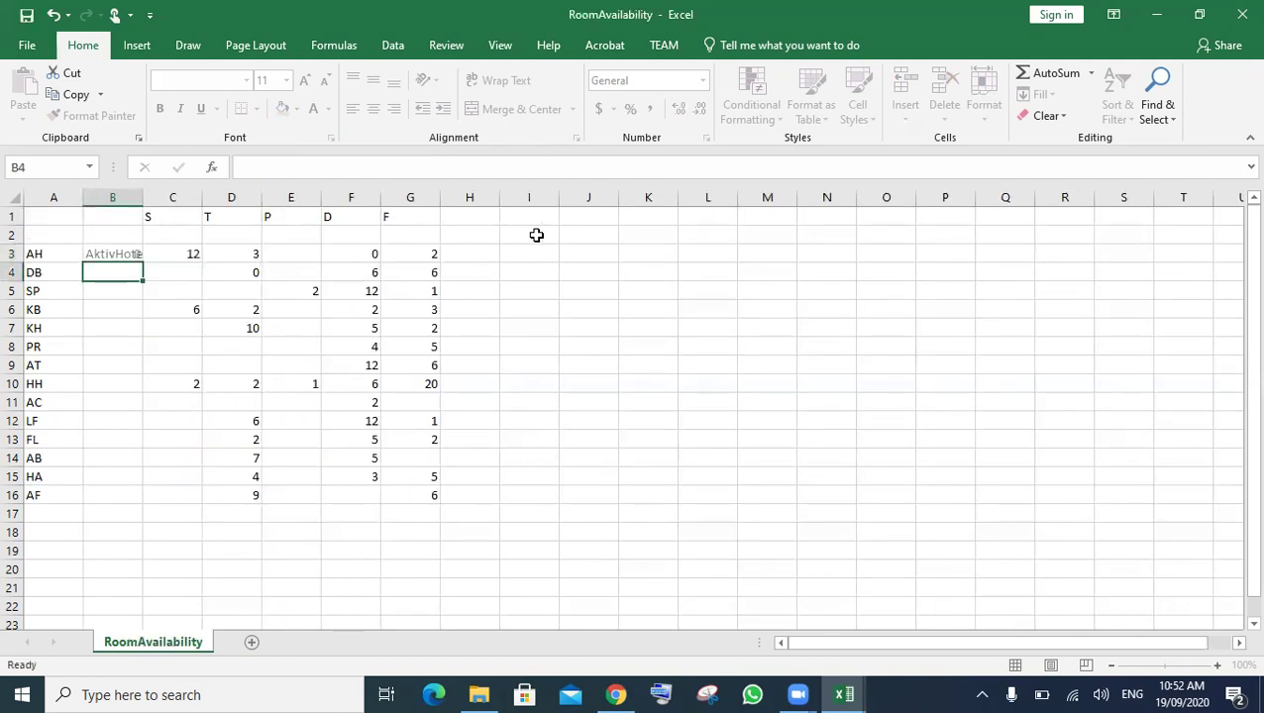
- Copy B3's VLOOKUP down to B16 and autofit all column widths to the hotel names
click(12, 193)
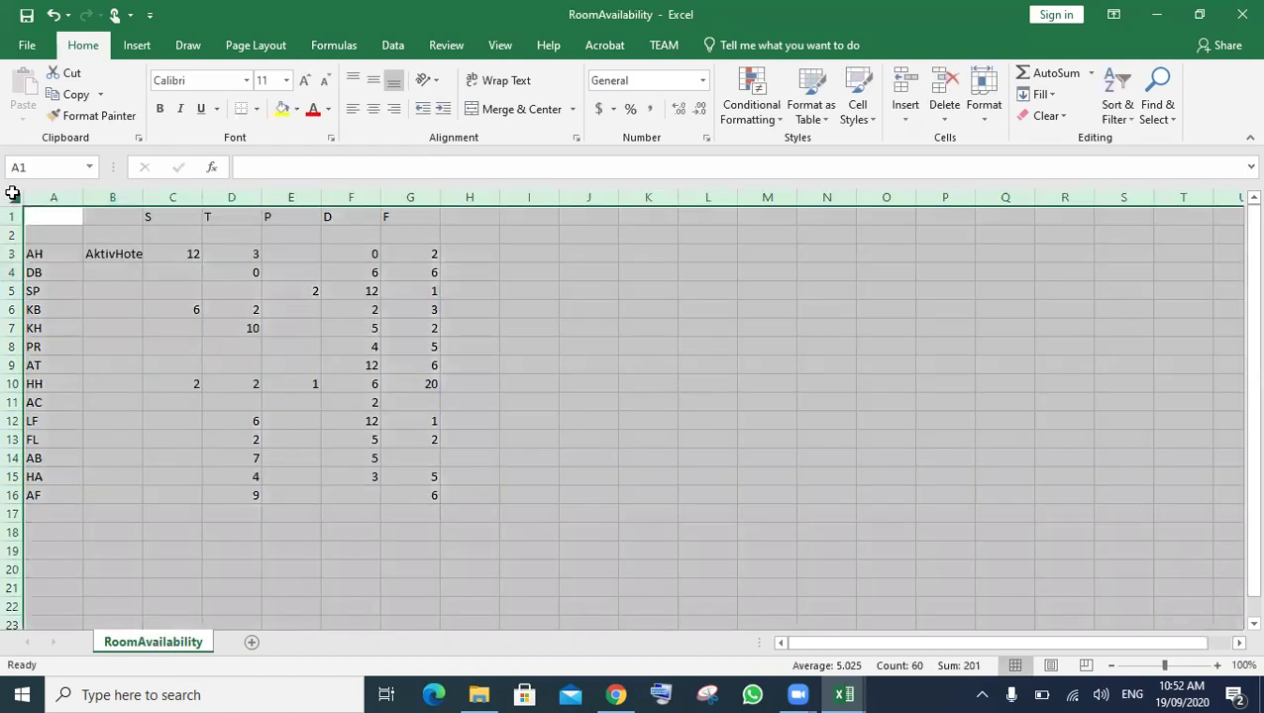
double_click(82, 197)
click(243, 309)
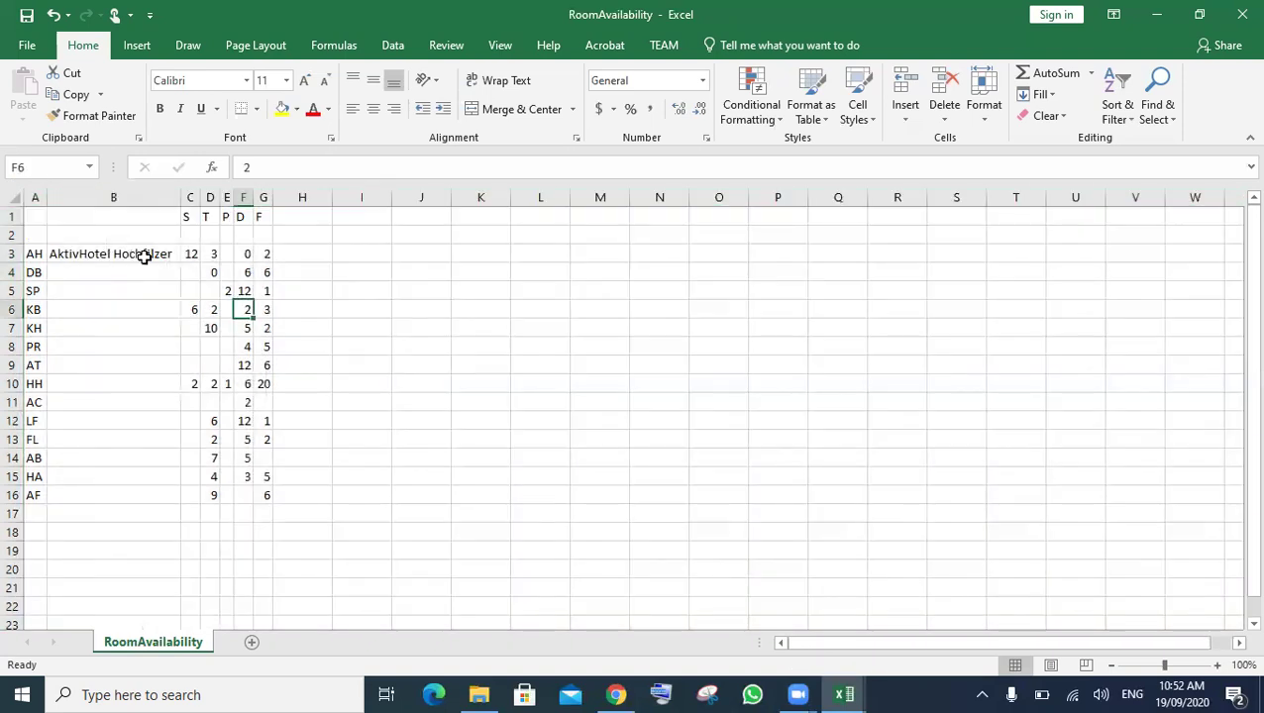
click(148, 254)
drag(181, 265, 181, 498)
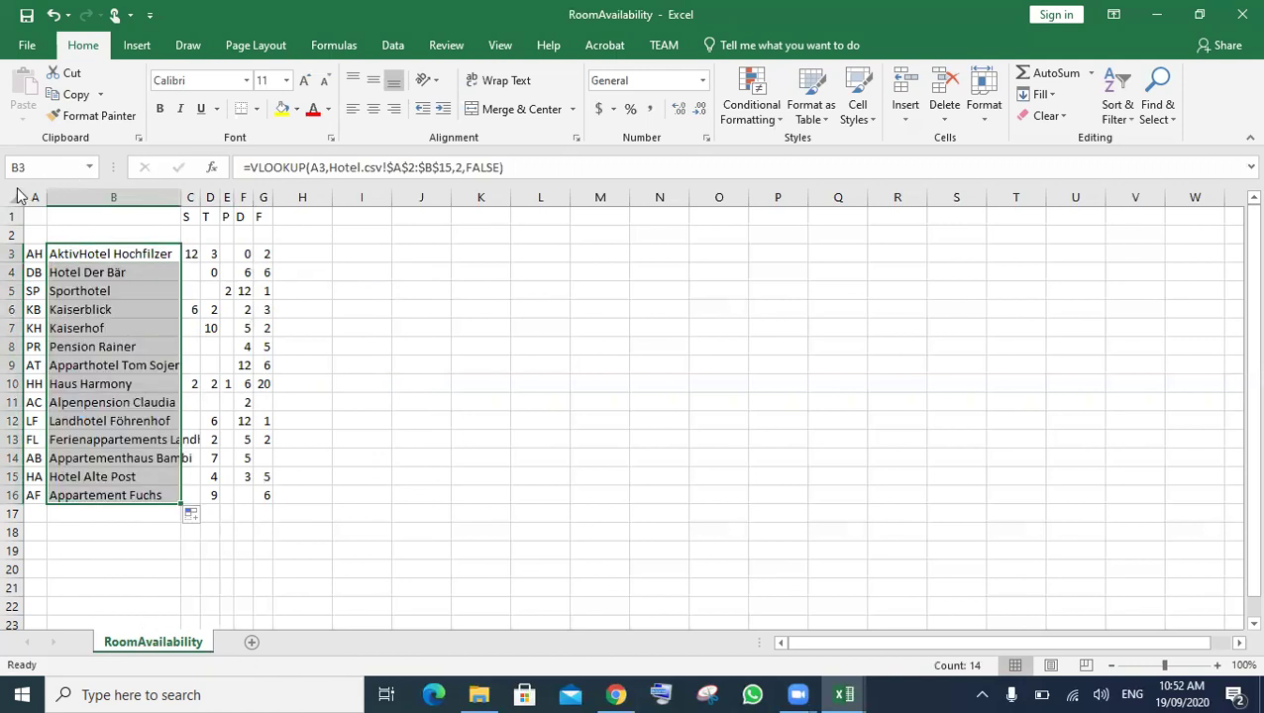
key(ctrl+a)
double_click(51, 197)
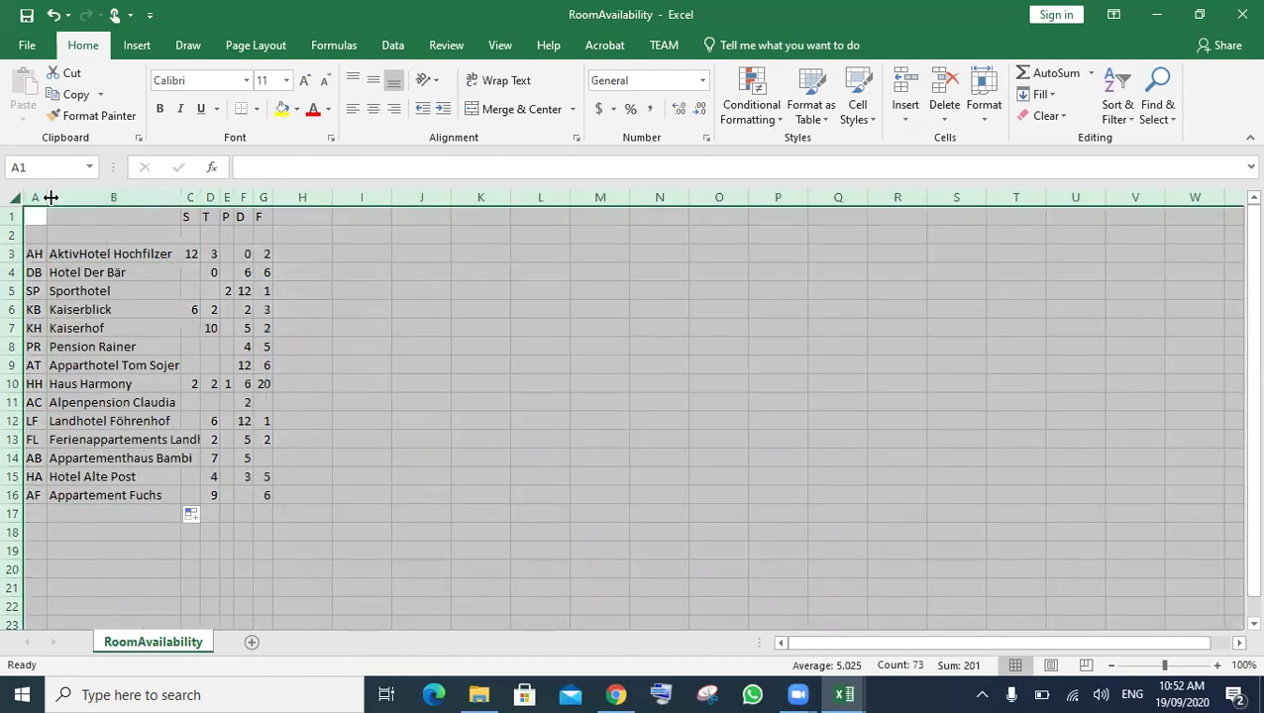
click(599, 326)
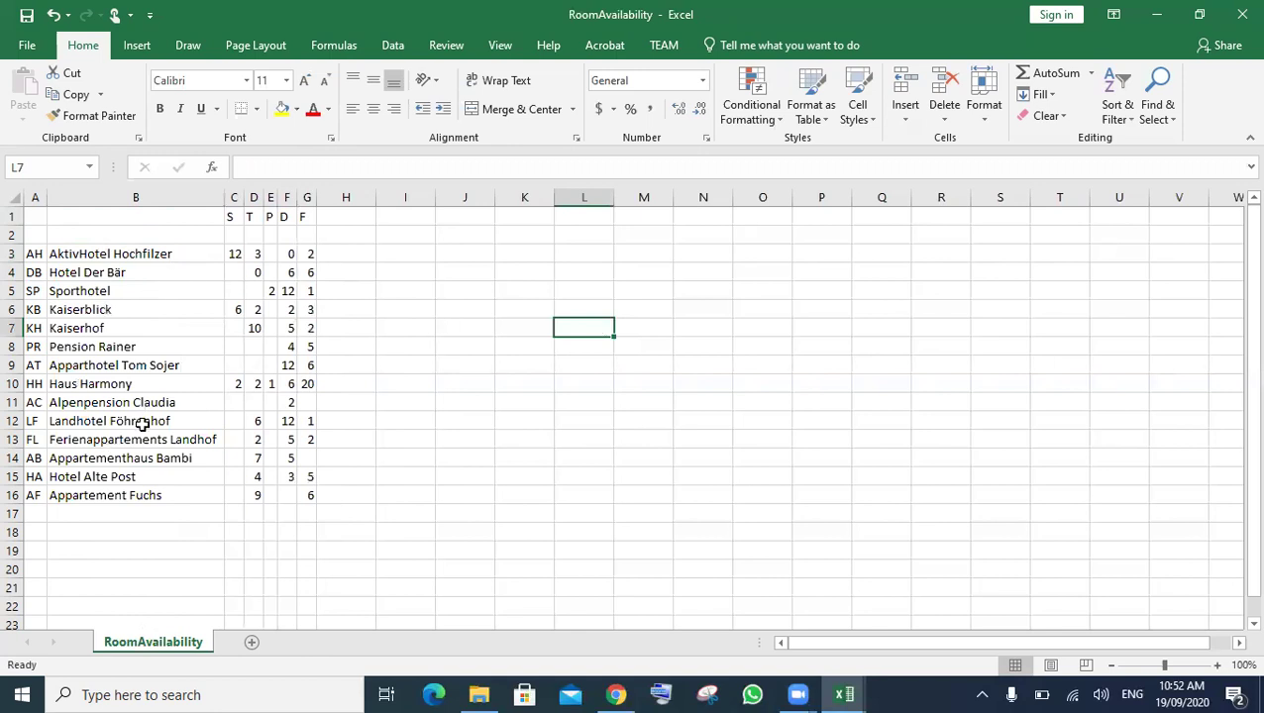
- Review the exam paper's room types and totals requirements, noting the RoomTypes file name
click(616, 694)
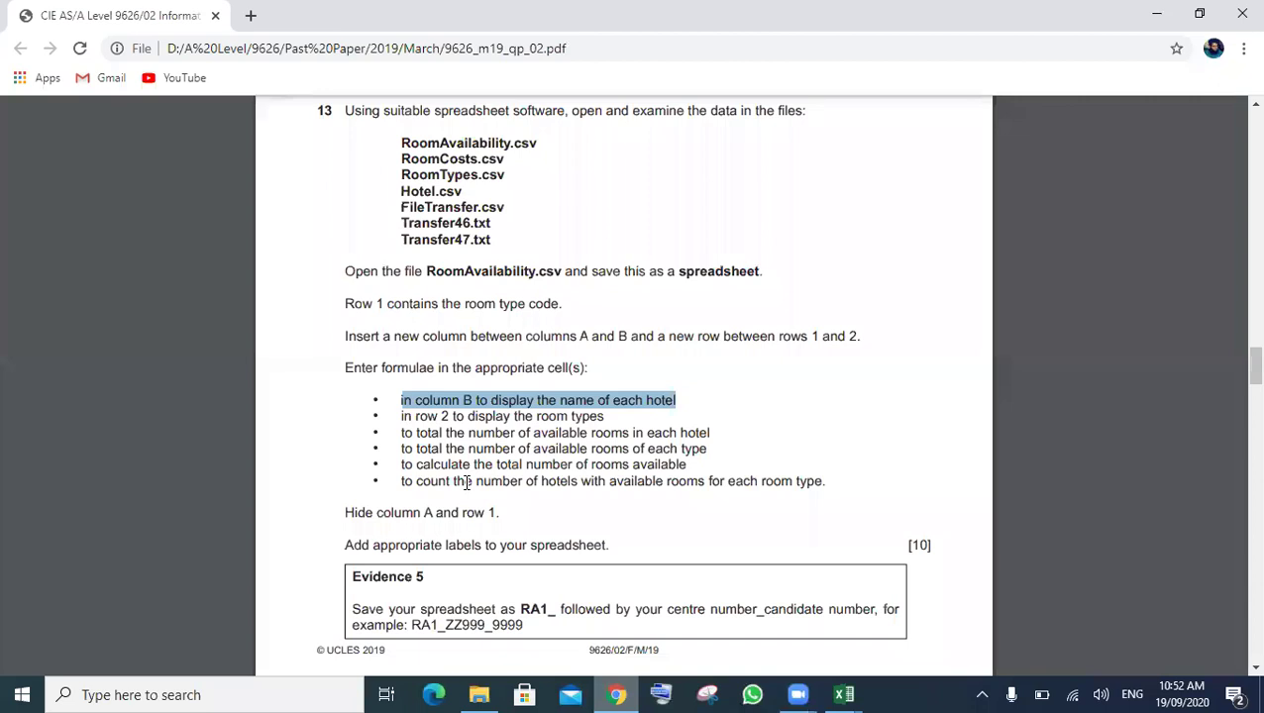
click(393, 421)
drag(398, 421, 535, 428)
drag(623, 415, 621, 431)
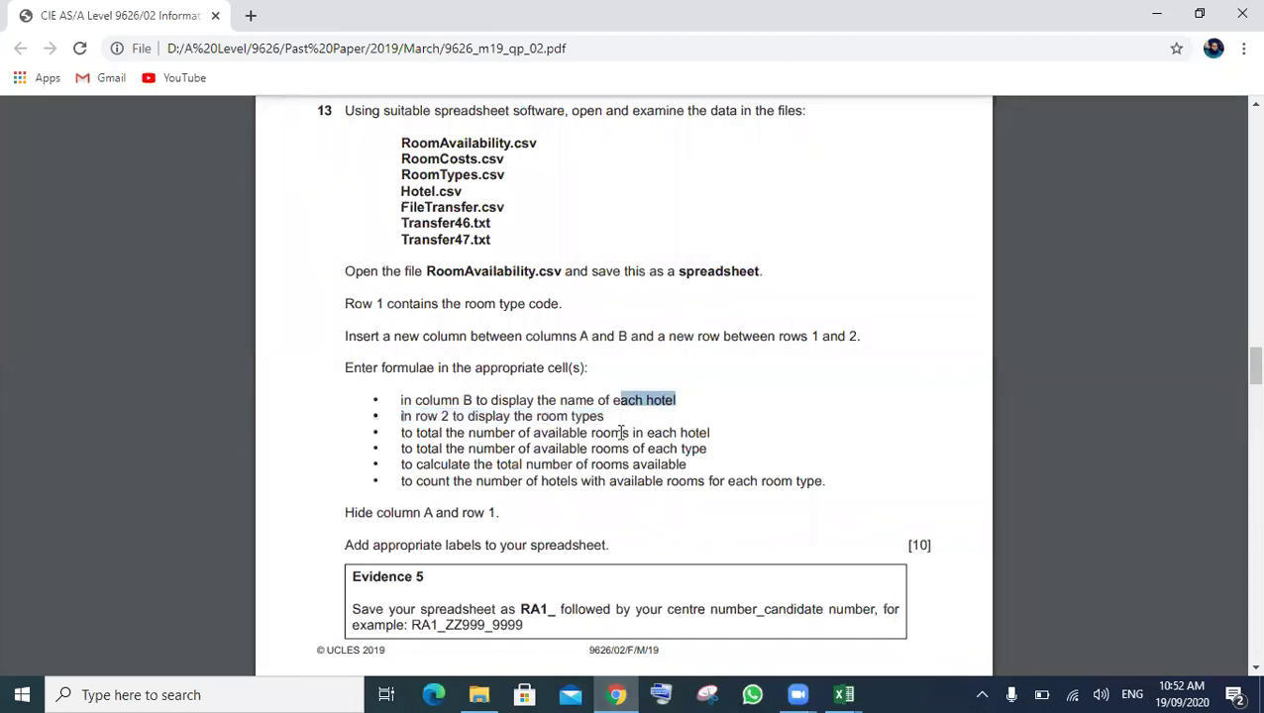
click(576, 254)
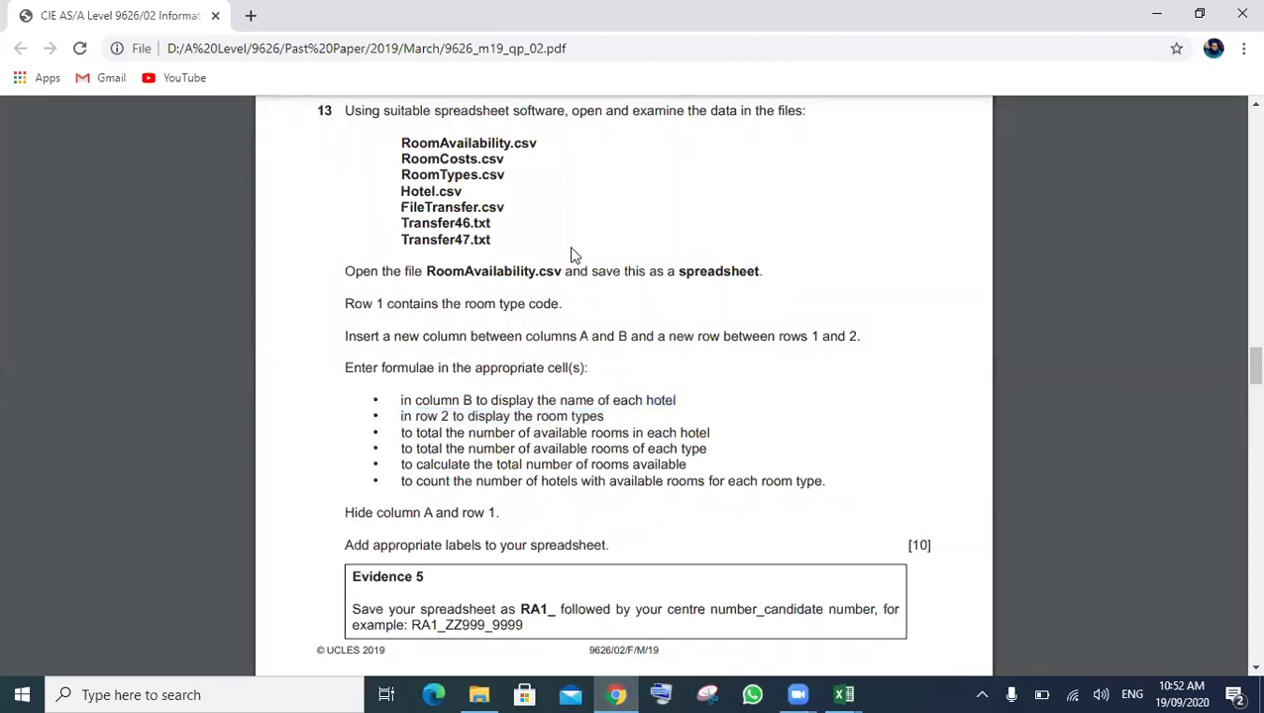
double_click(453, 173)
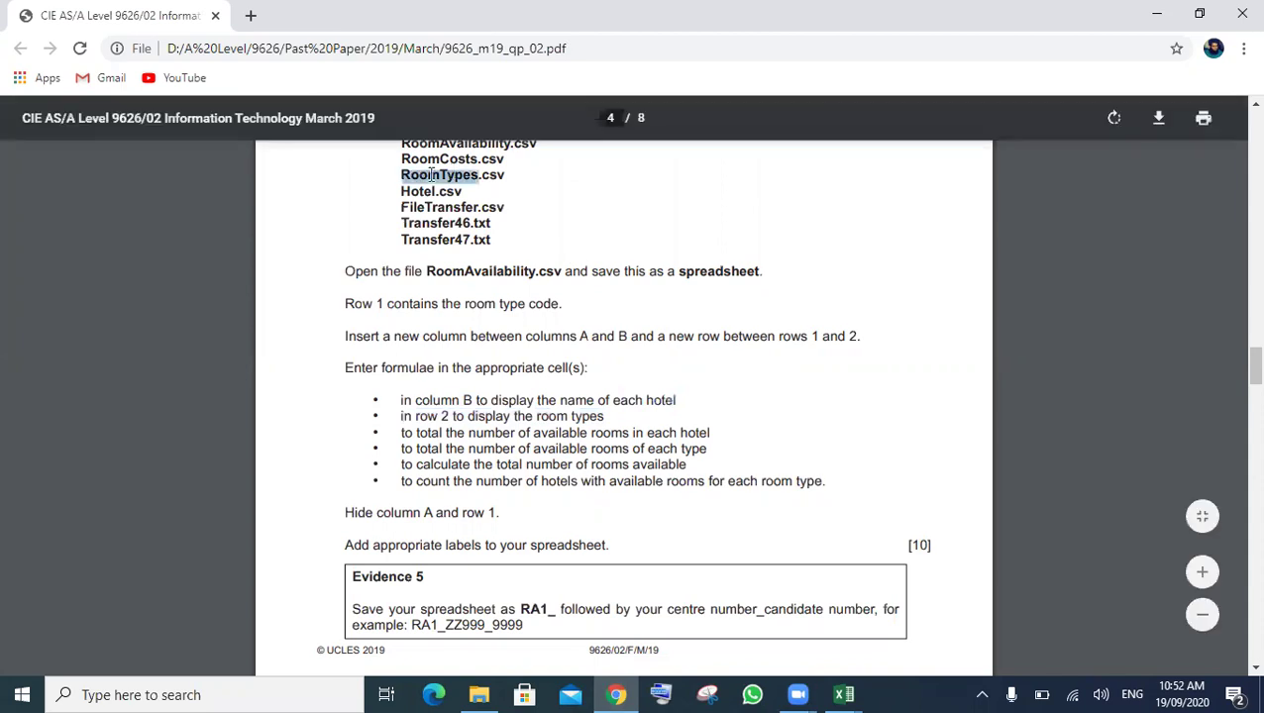
- Open RoomTypes from the source files folder in Excel
click(480, 693)
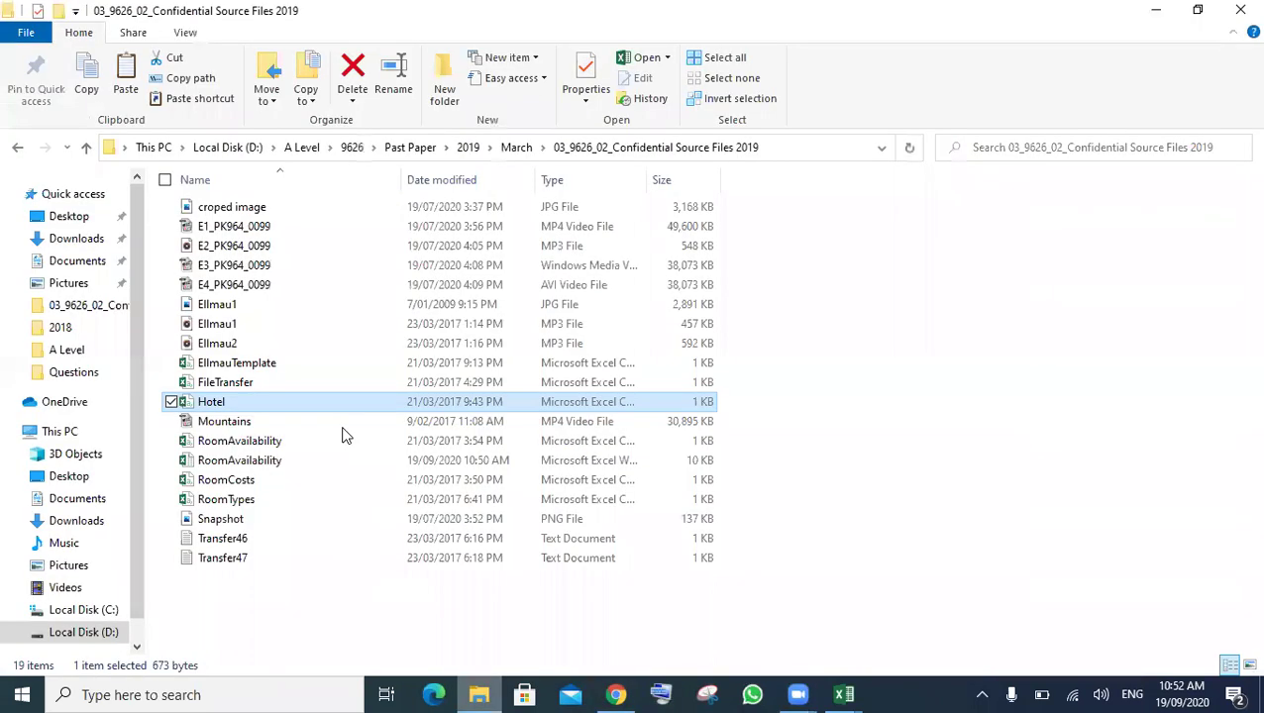
click(236, 502)
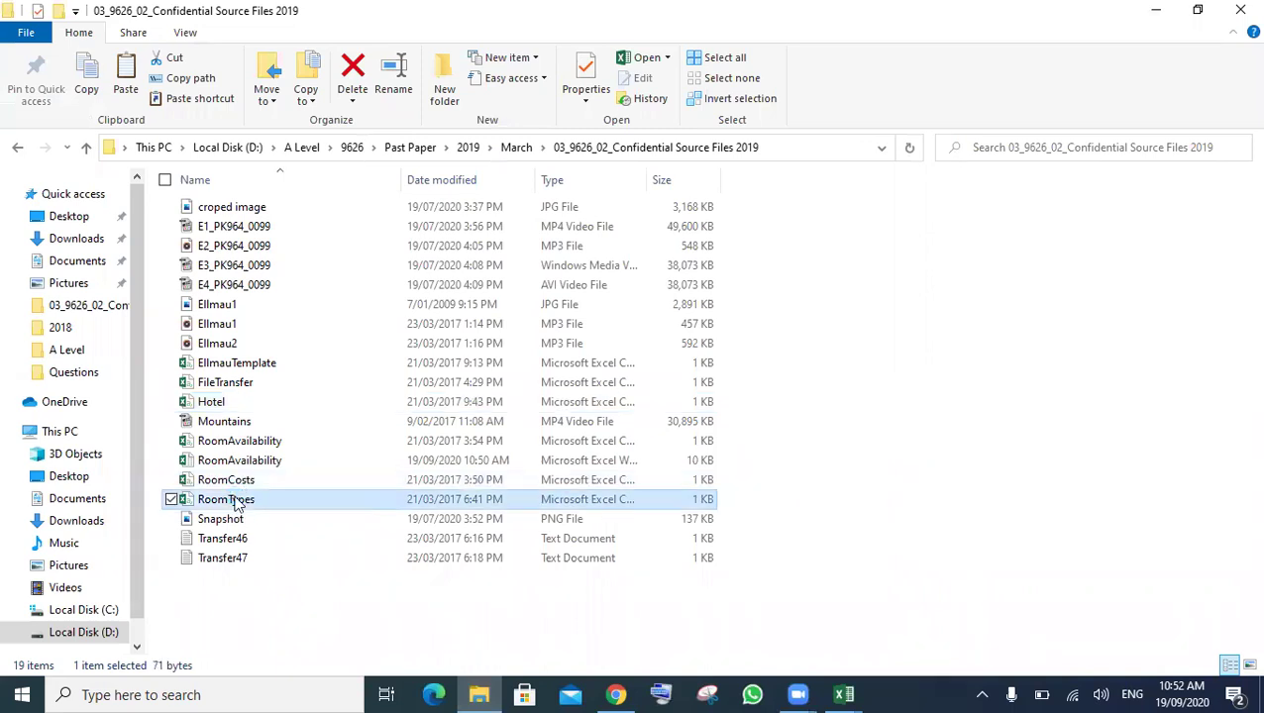
double_click(408, 458)
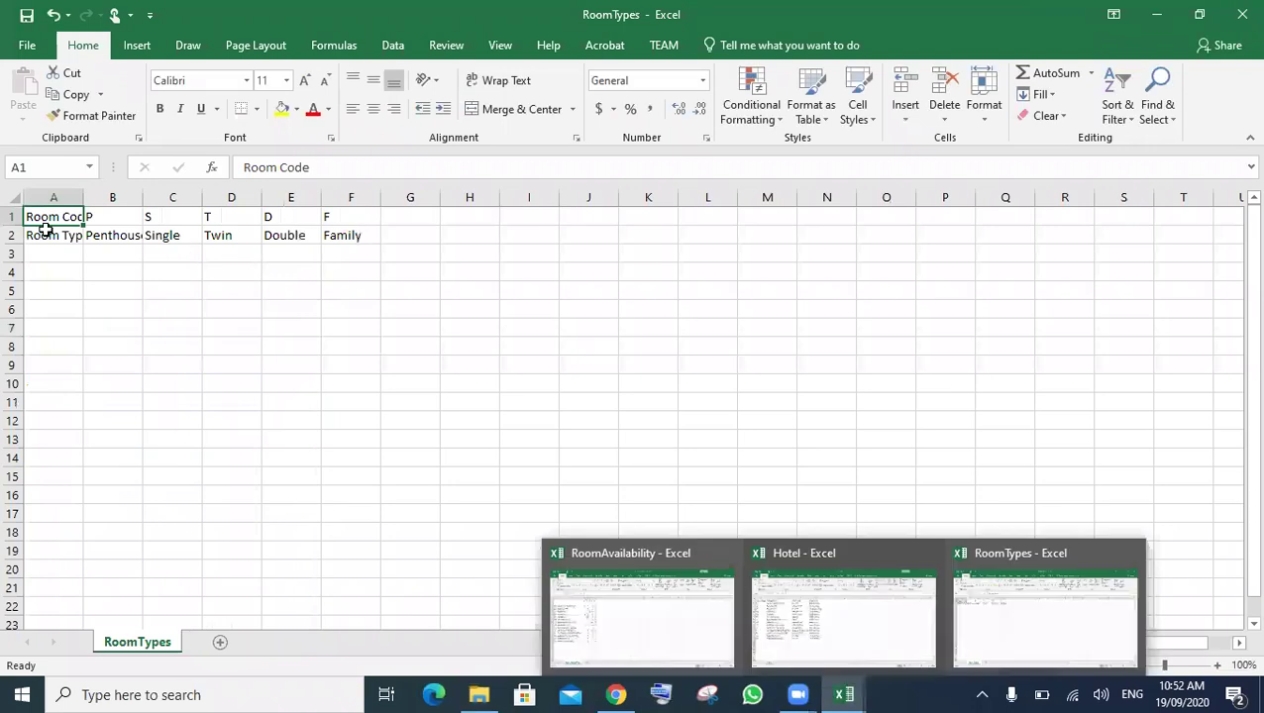
- AutoFit all RoomTypes columns and select the room codes and names in B1:F2
click(15, 196)
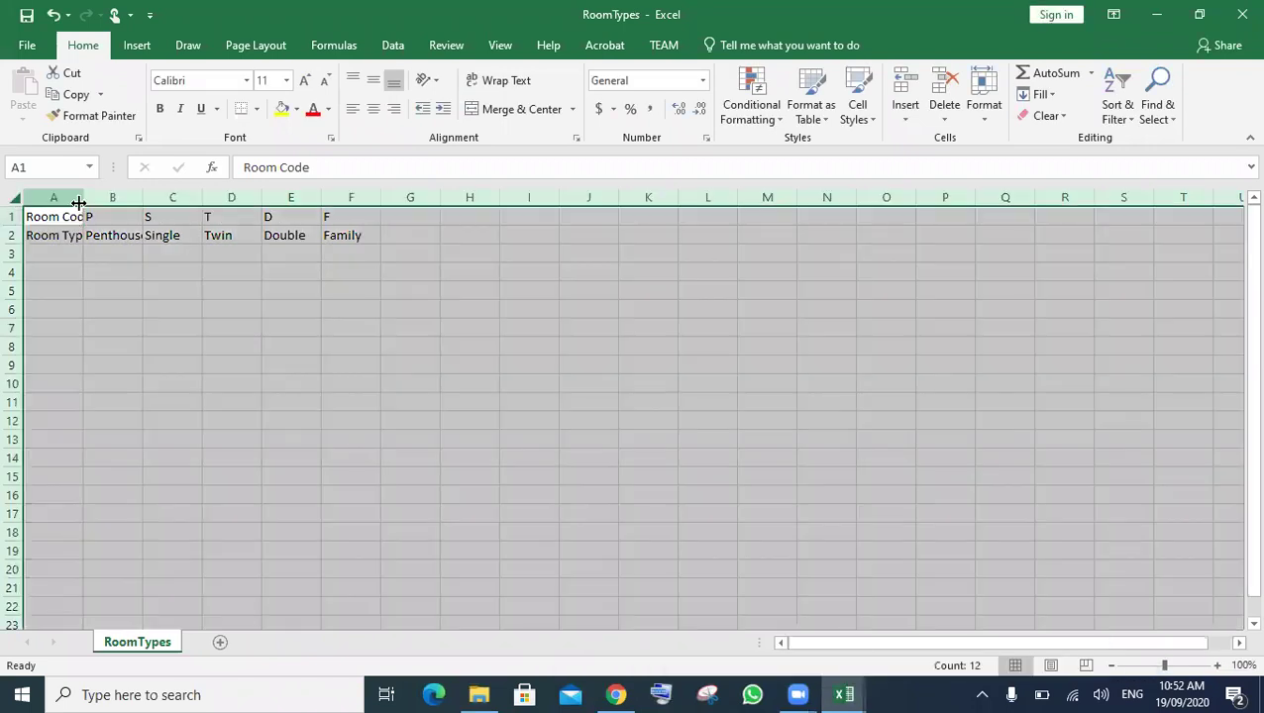
double_click(86, 202)
click(266, 309)
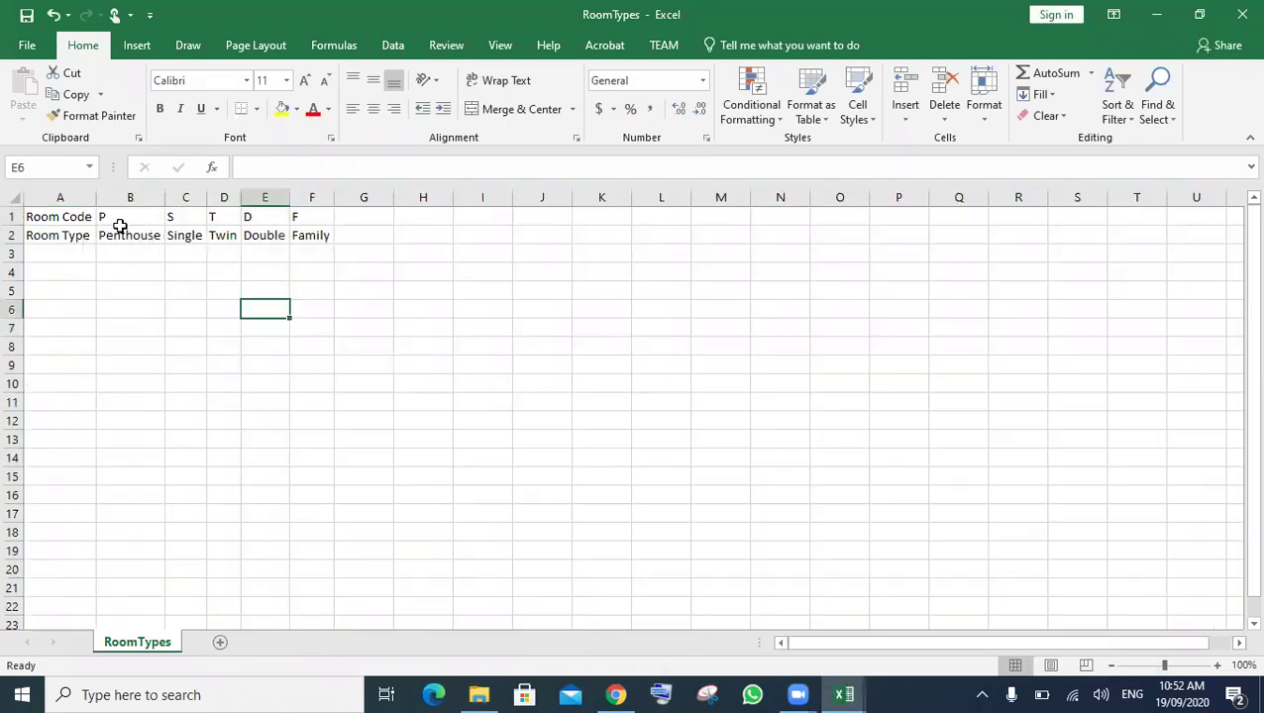
drag(130, 216, 330, 234)
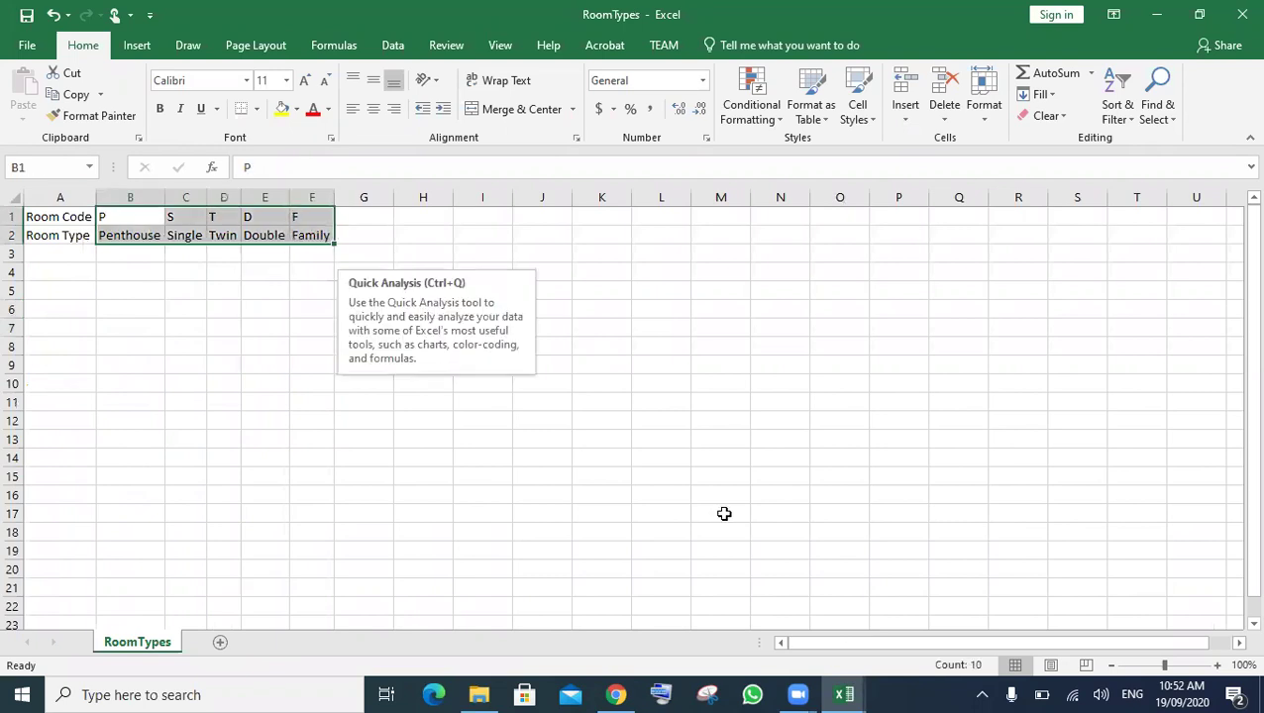
- Switch back to the RoomAvailability workbook
mouse_move(618, 687)
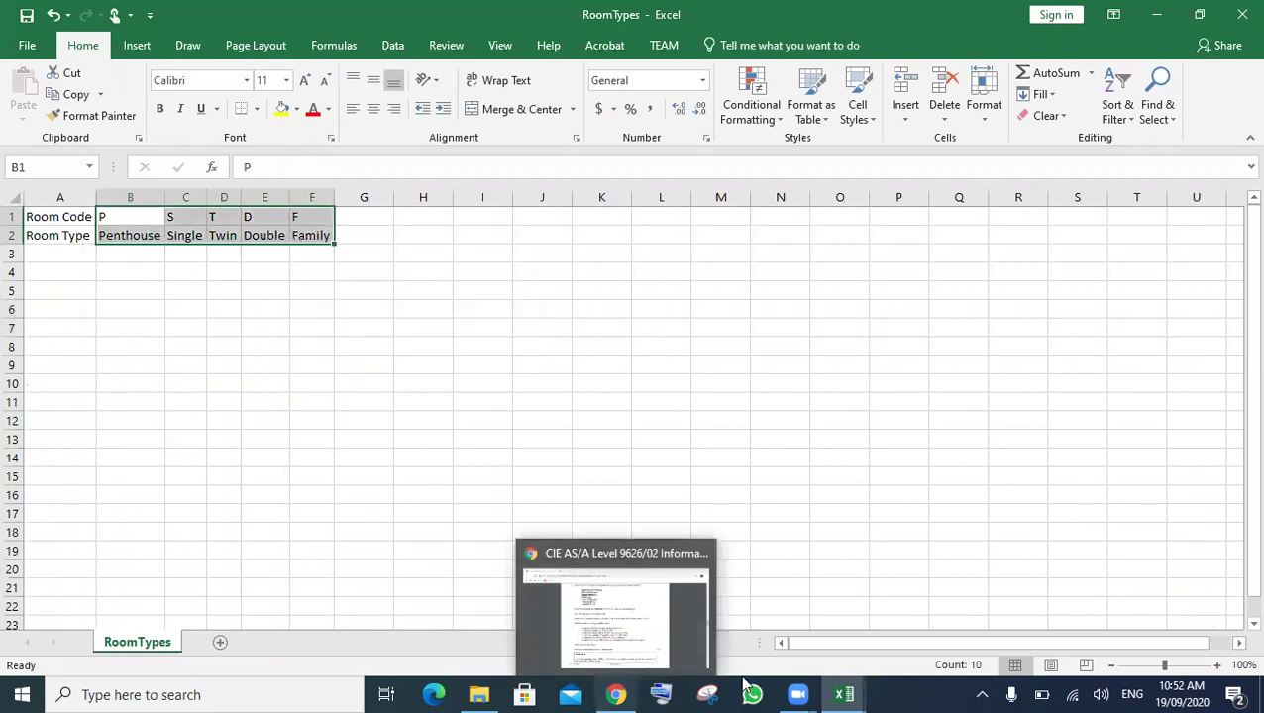
mouse_move(825, 693)
click(632, 599)
- Start an HLOOKUP in C2 that uses room code C1 as the lookup value
click(233, 233)
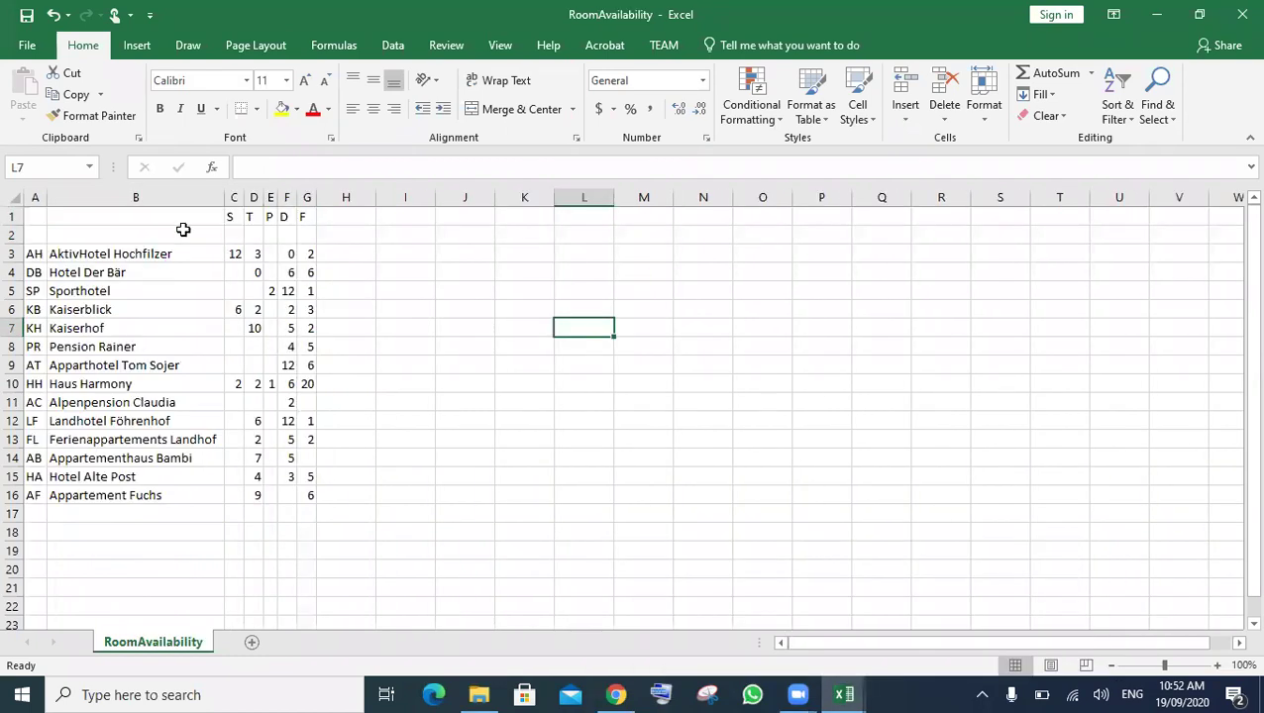
text(=)
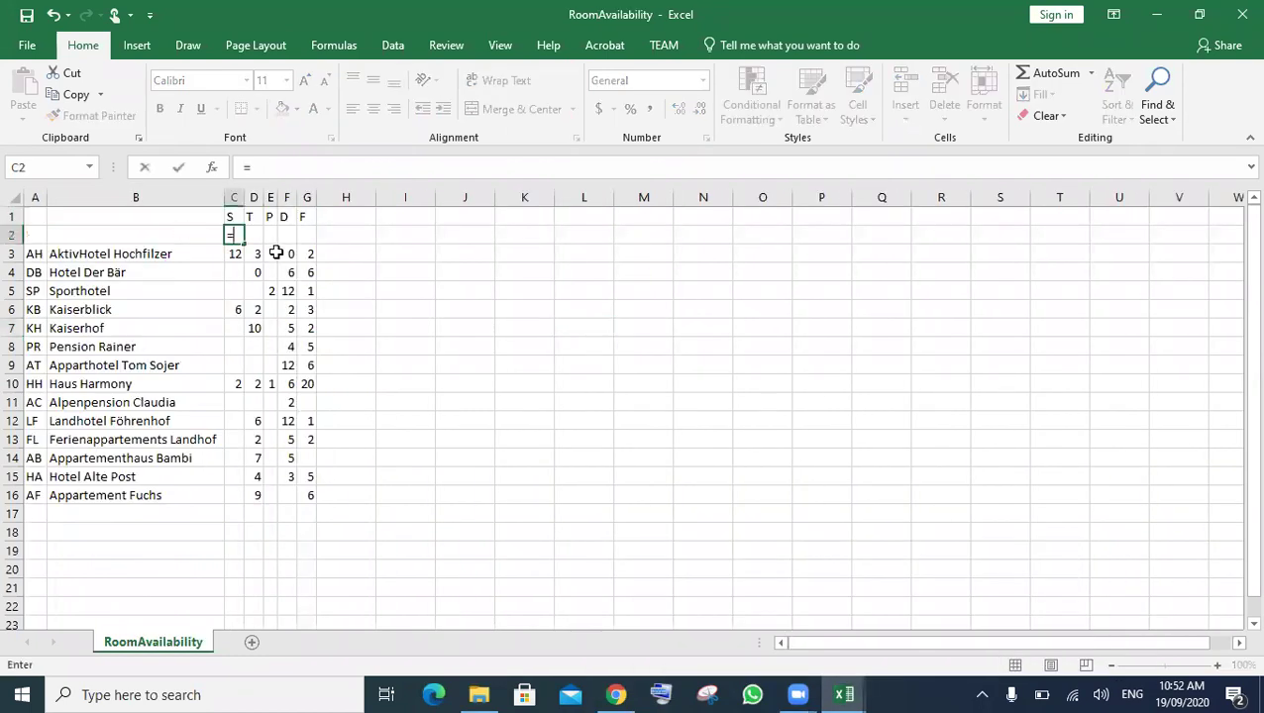
text(h)
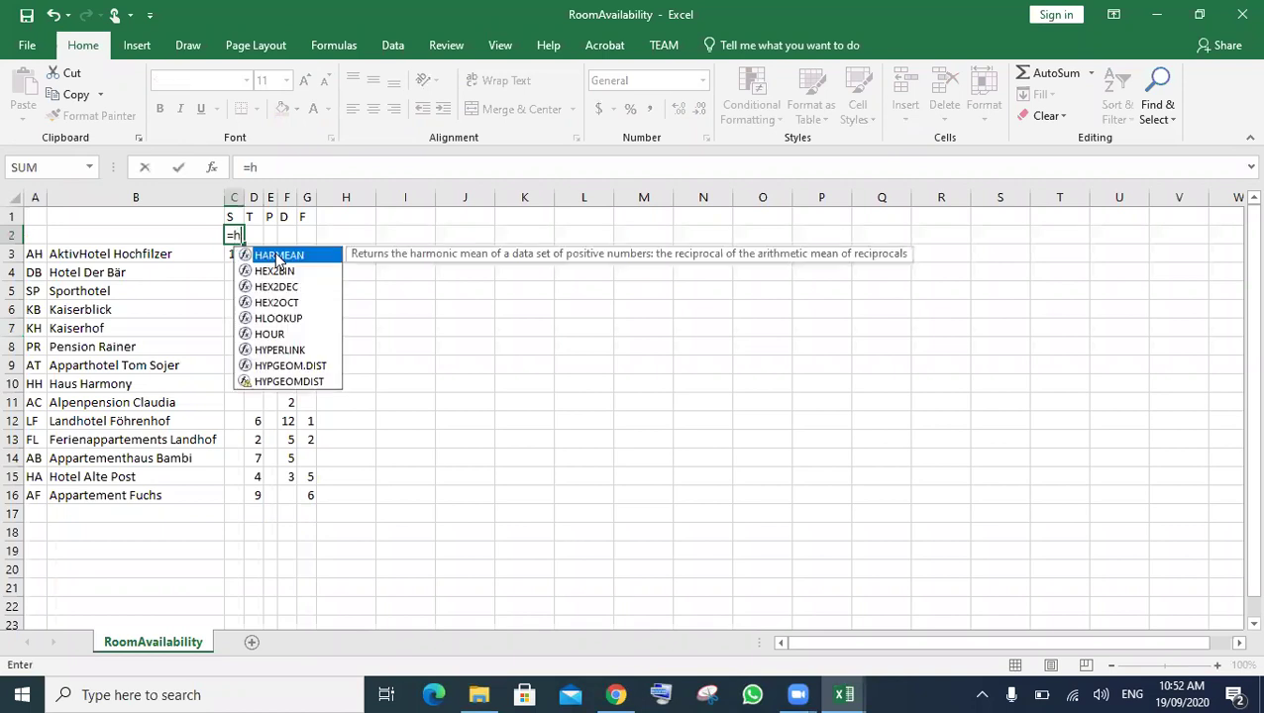
text(lo)
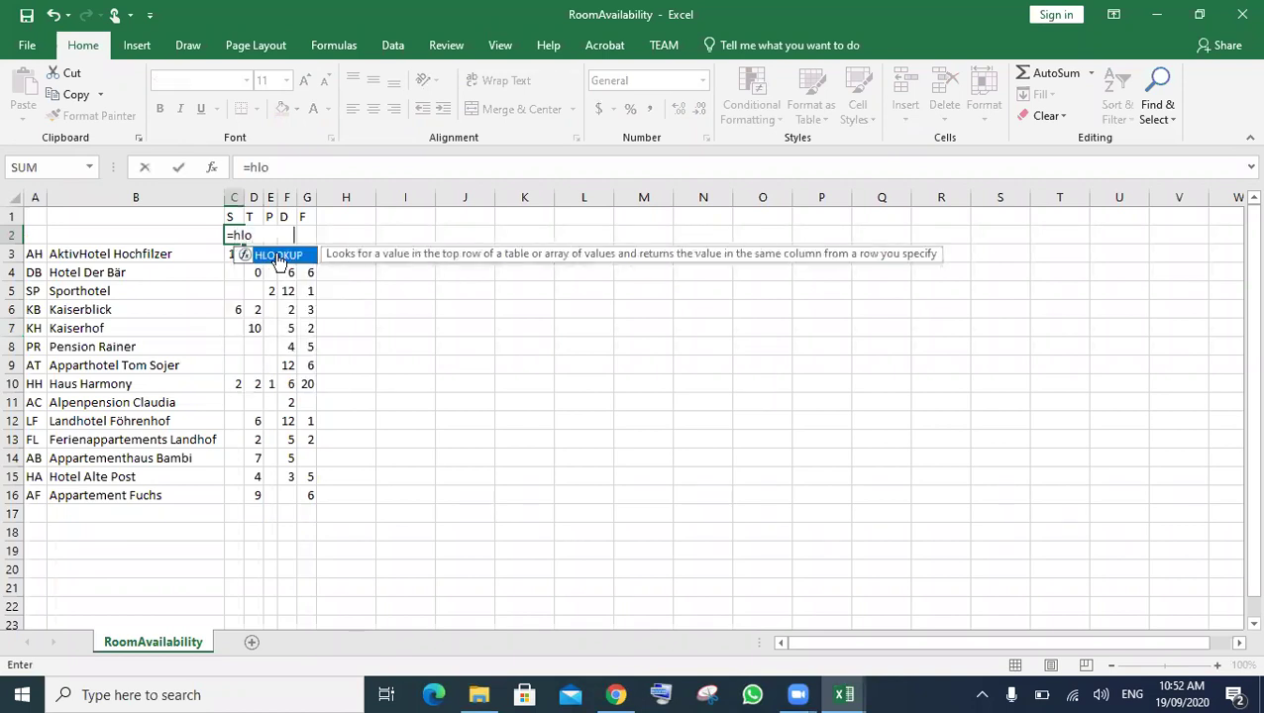
double_click(278, 256)
click(233, 217)
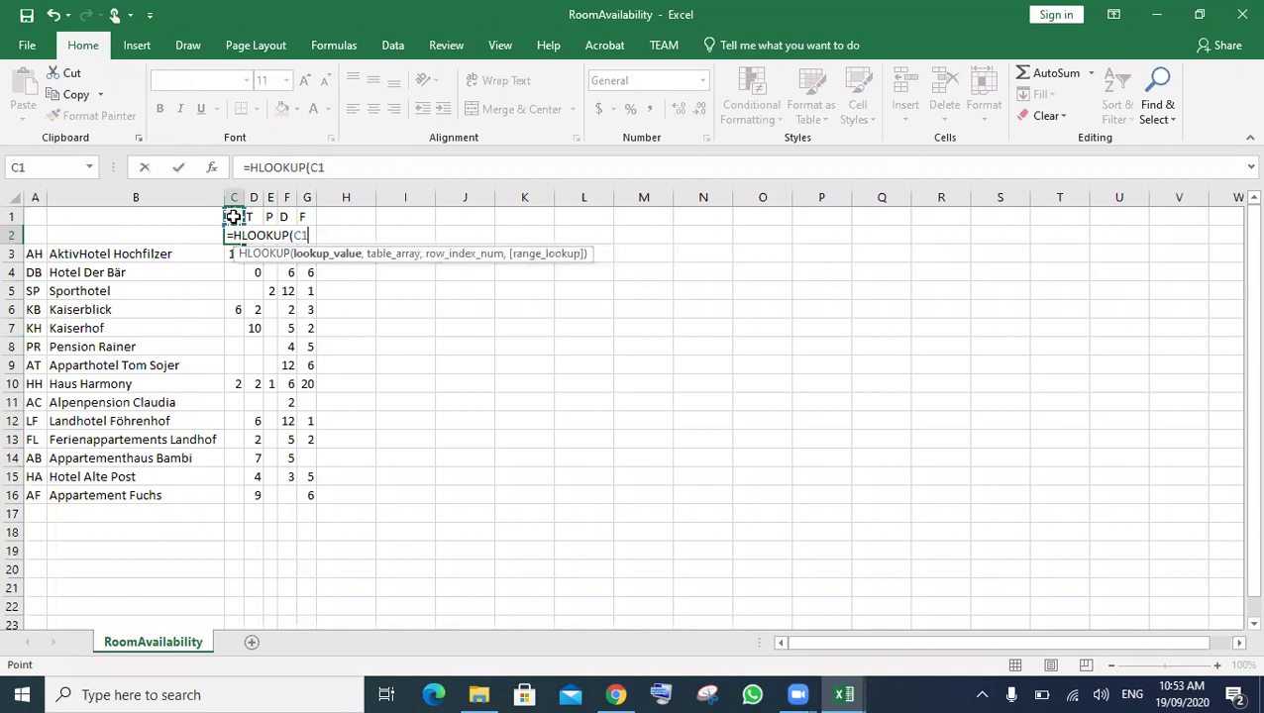
text(,)
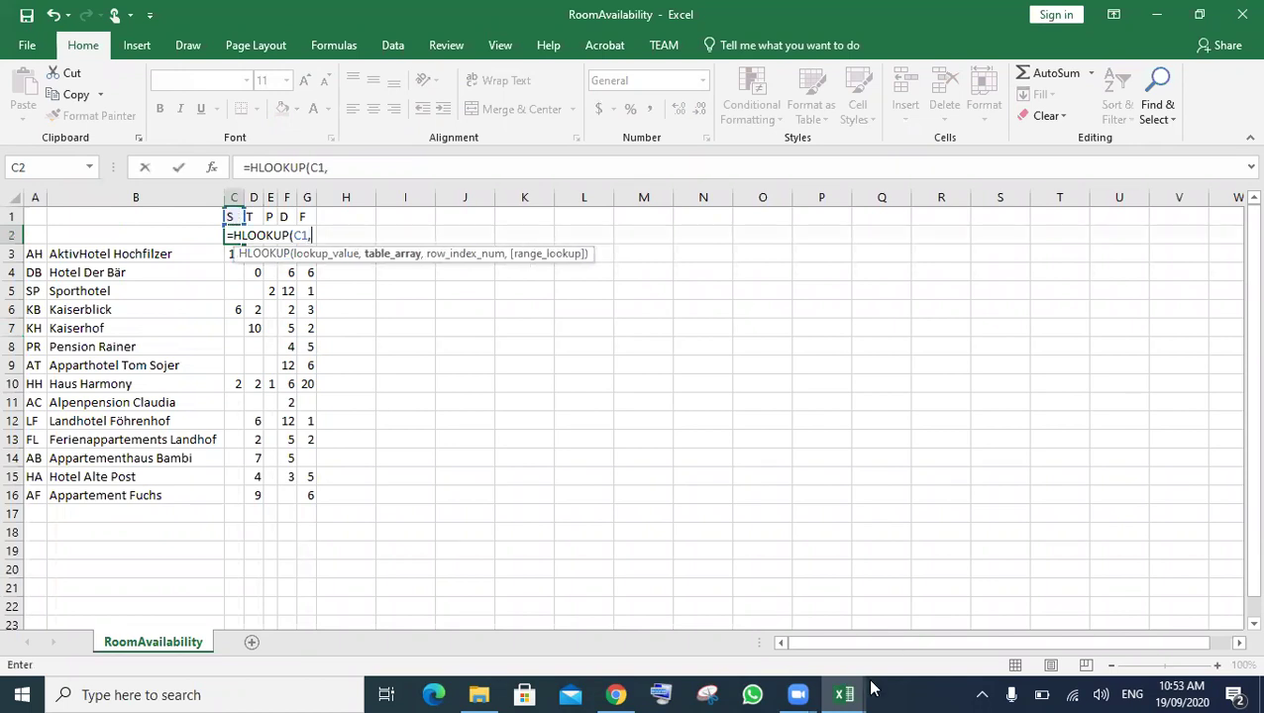
- Complete the lookup with [RoomTypes.csv]RoomTypes!$B$1:$F$2, row 2 and exact match FALSE
mouse_move(857, 693)
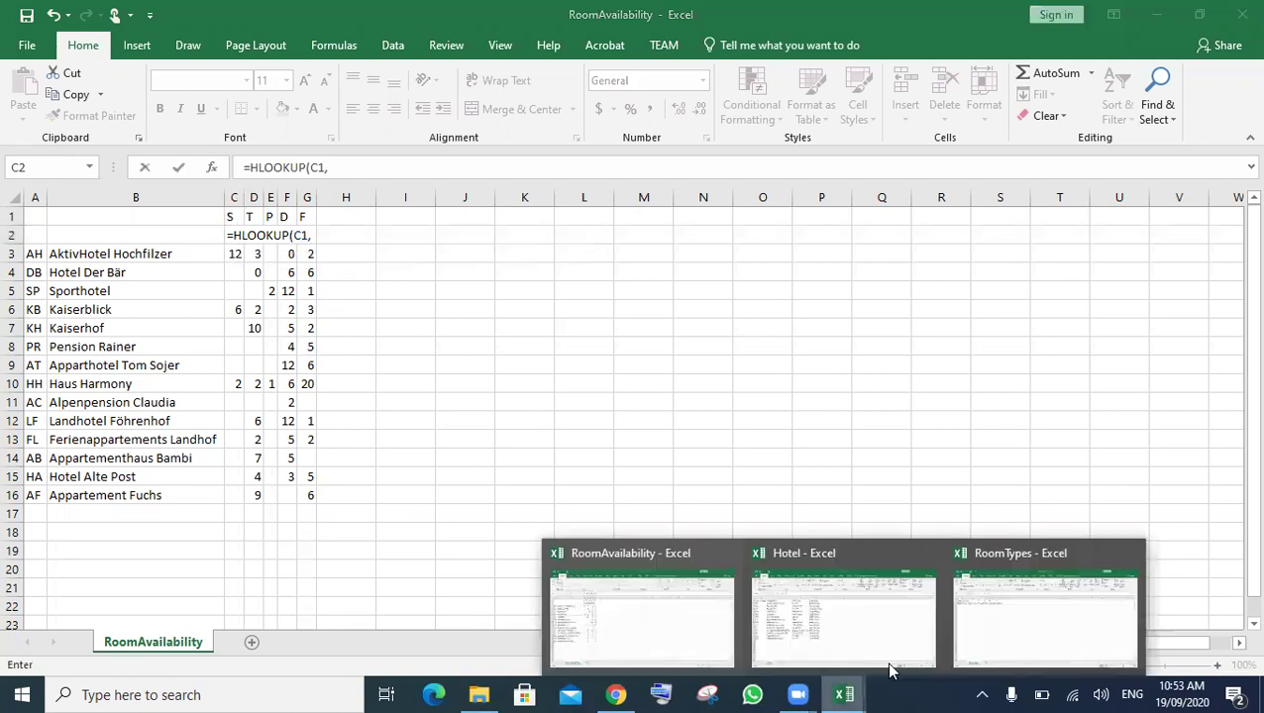
click(985, 625)
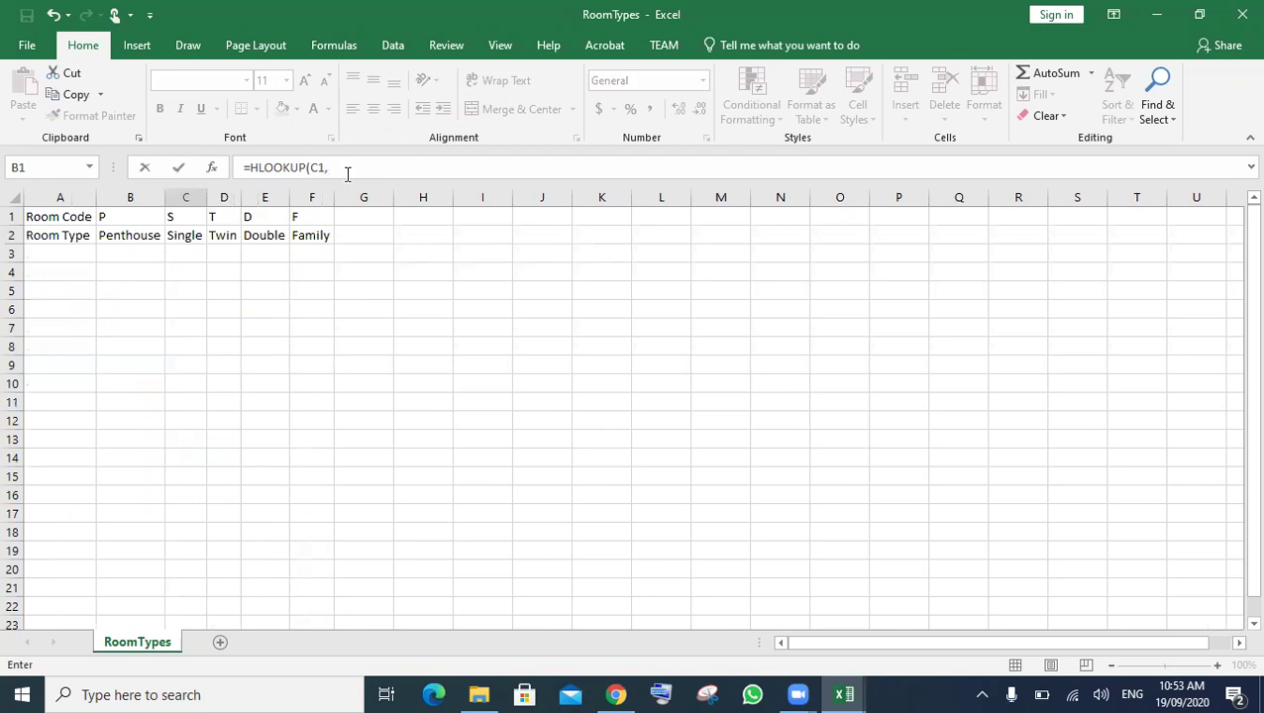
drag(121, 217, 161, 217)
drag(269, 220, 296, 237)
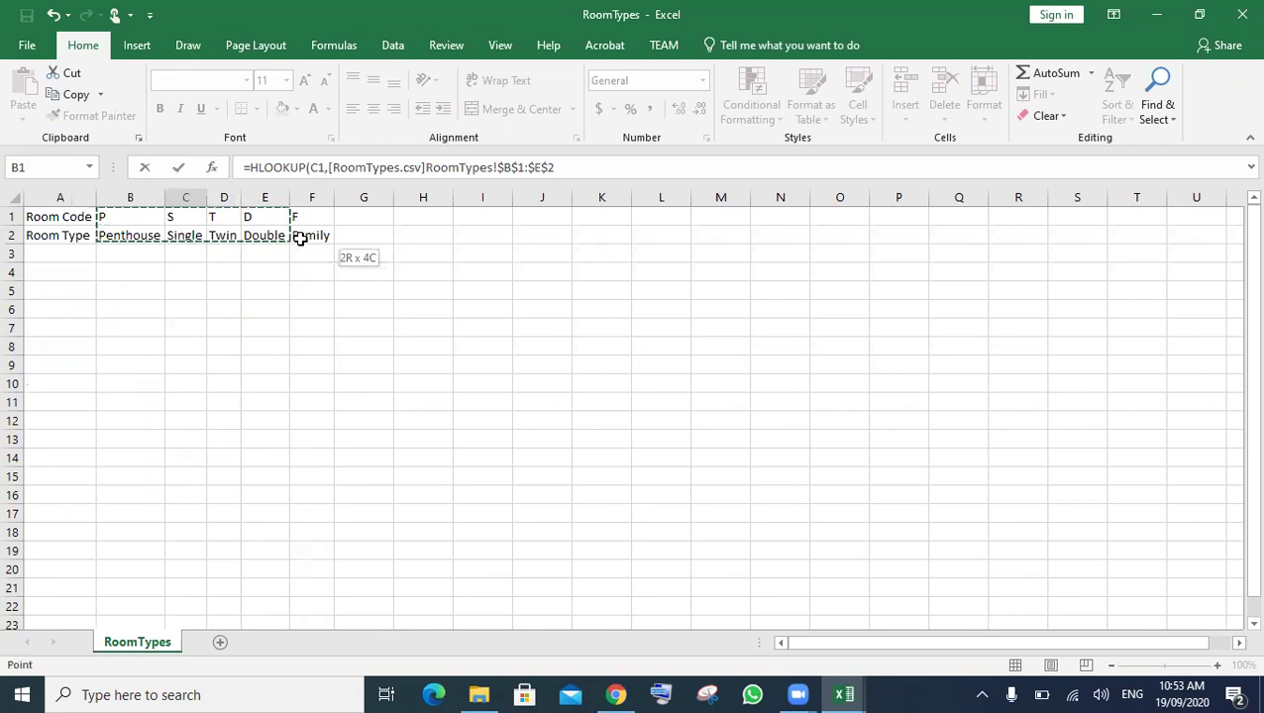
click(577, 167)
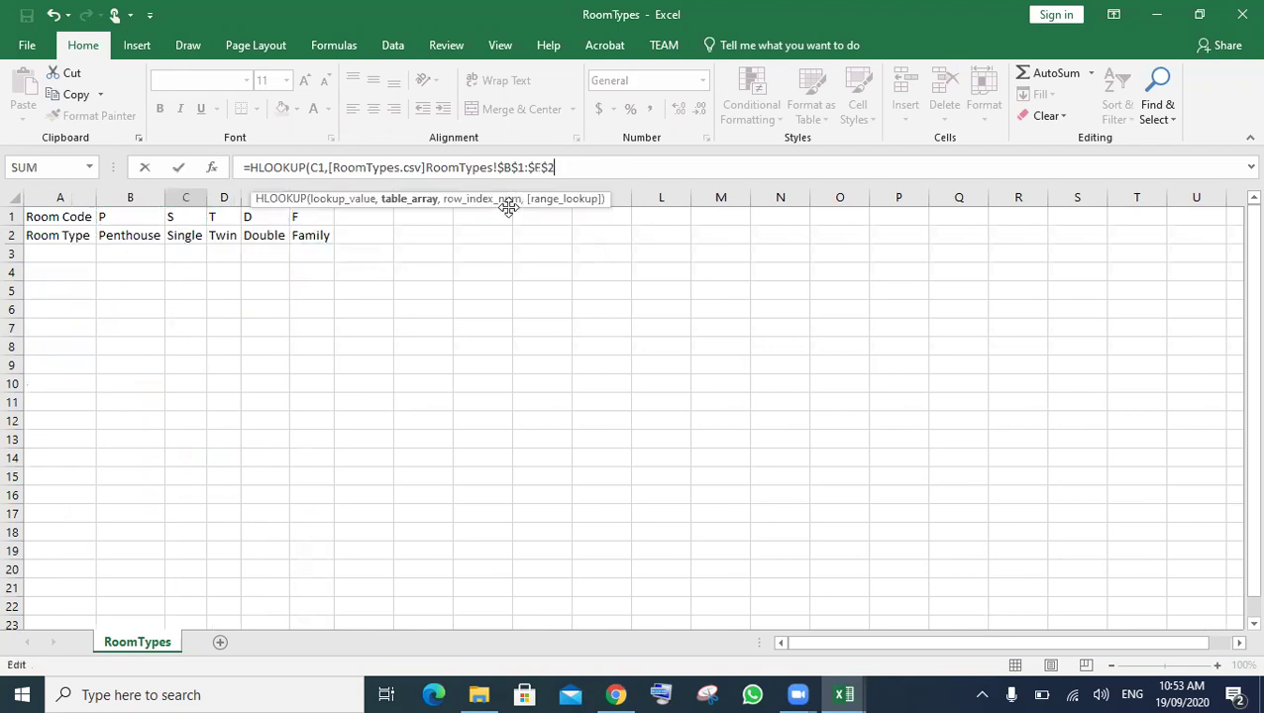
text(,2)
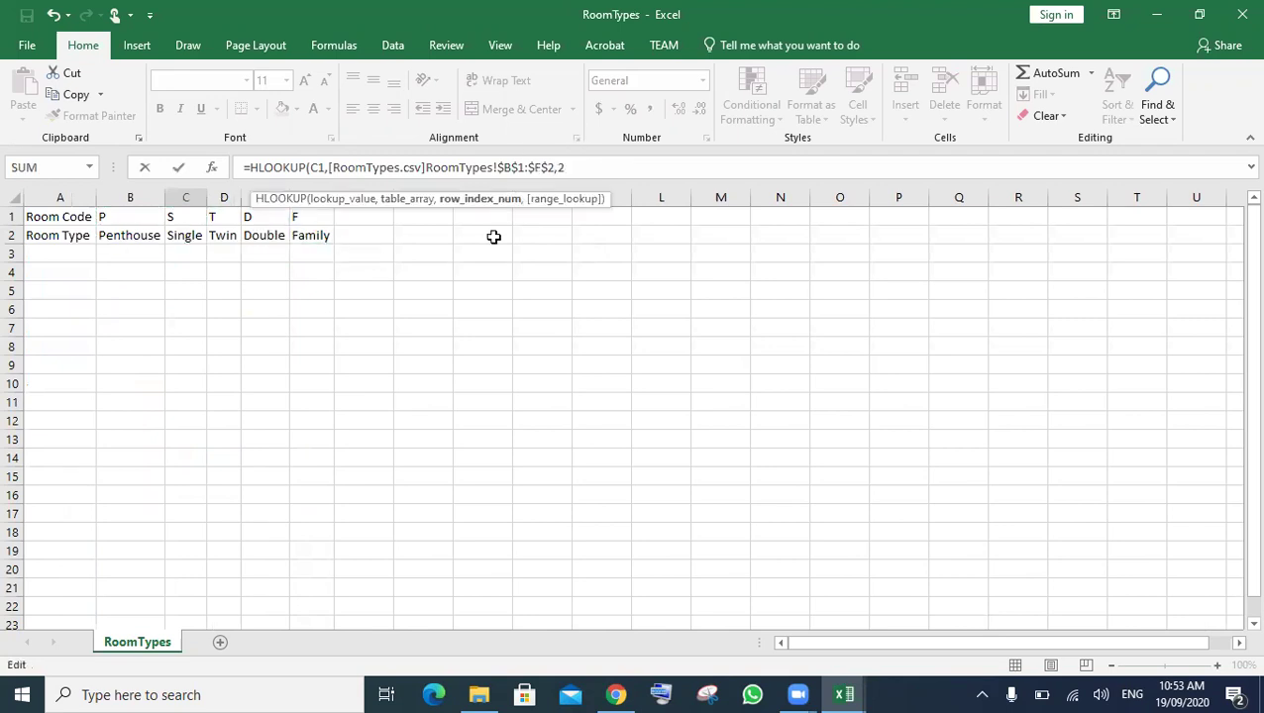
text(,)
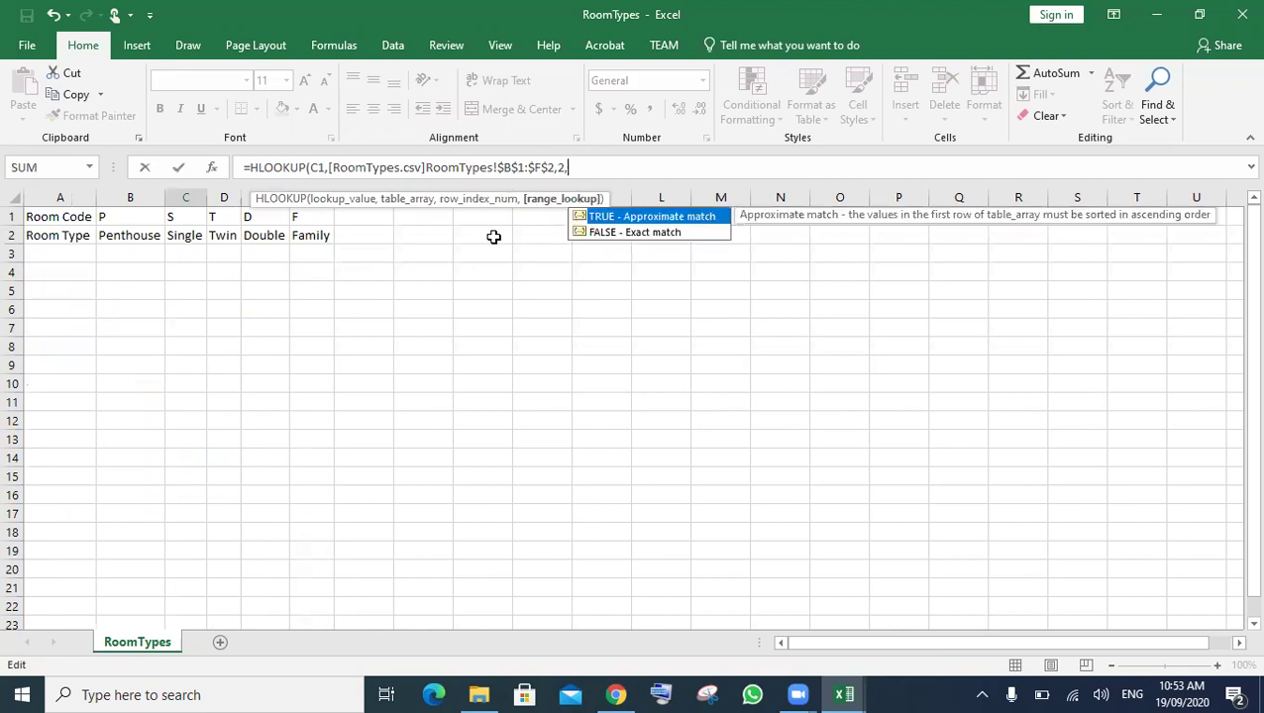
key(Down)
key(Tab)
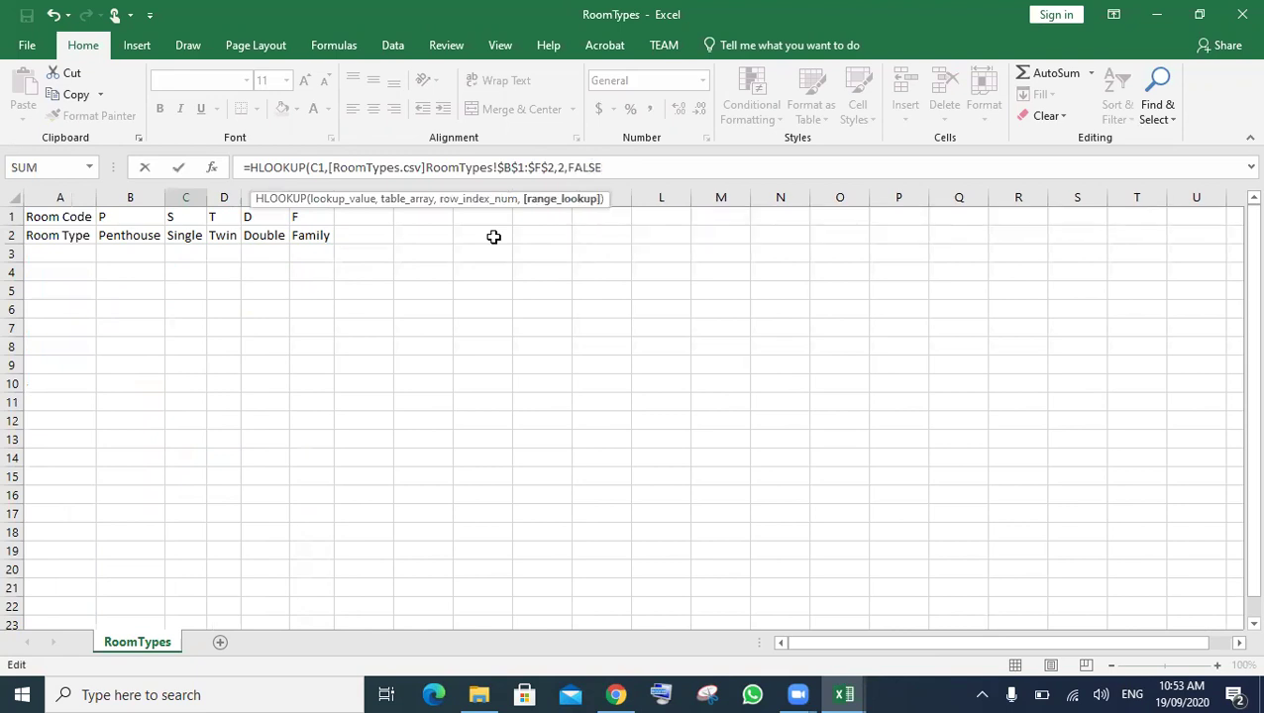
text())
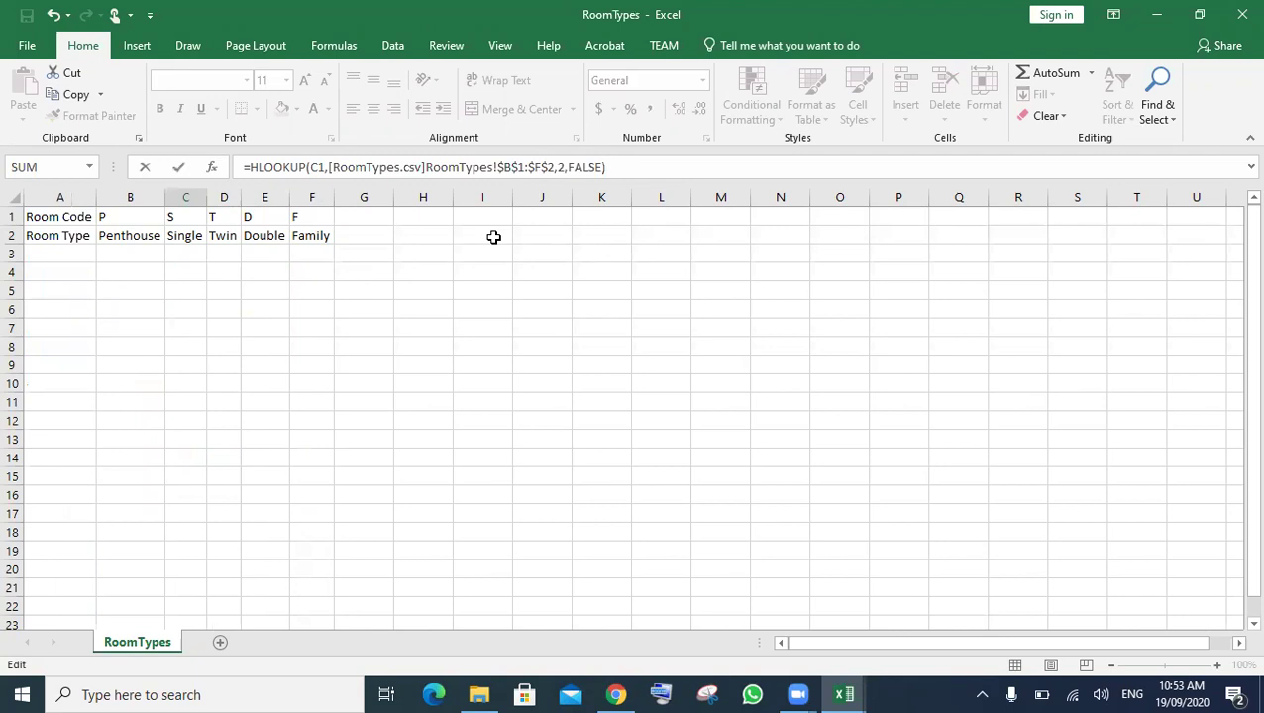
key(Return)
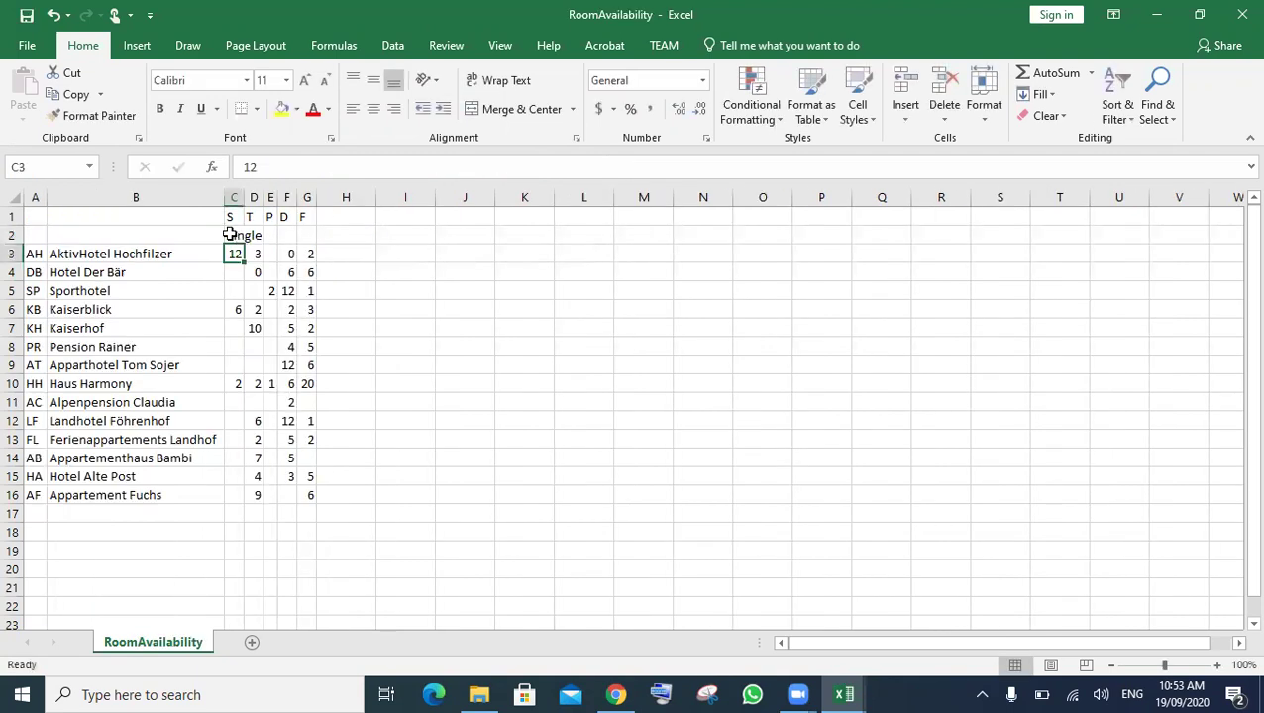
- Fill C2's HLOOKUP across to G2, autofit all columns, then go back to the exam paper
click(236, 235)
drag(243, 243, 313, 242)
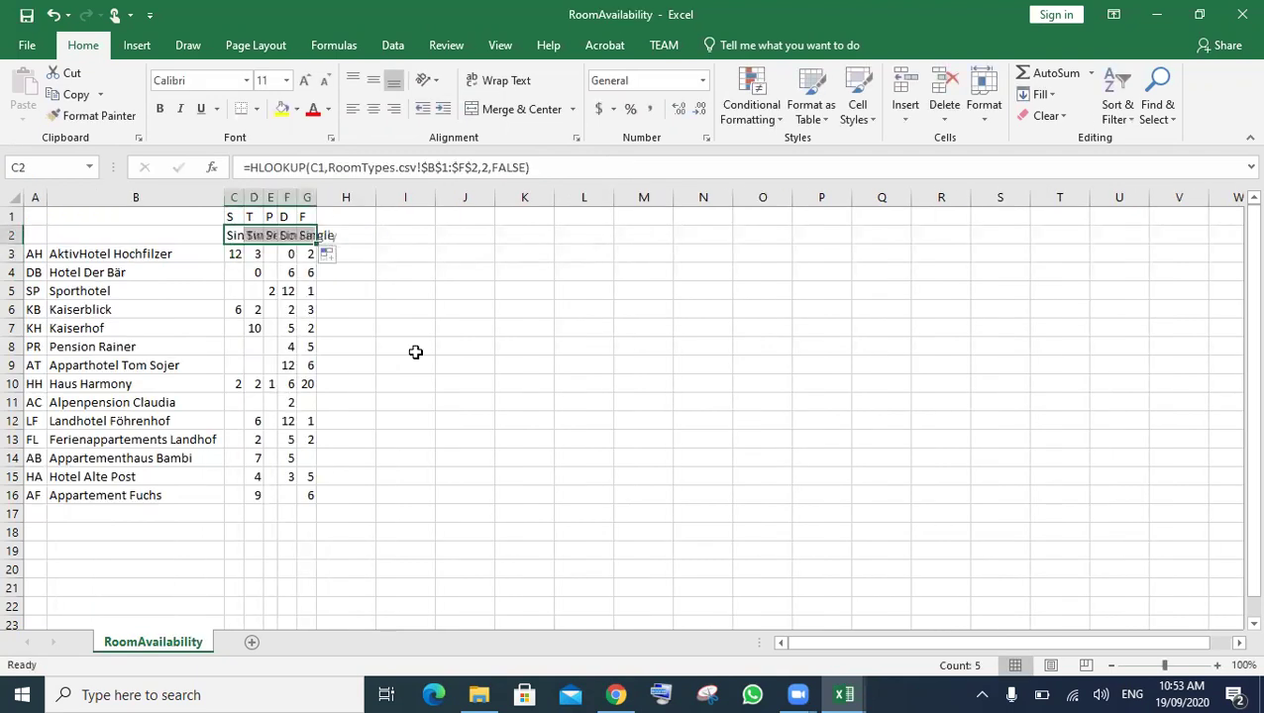
click(15, 197)
double_click(47, 195)
click(732, 383)
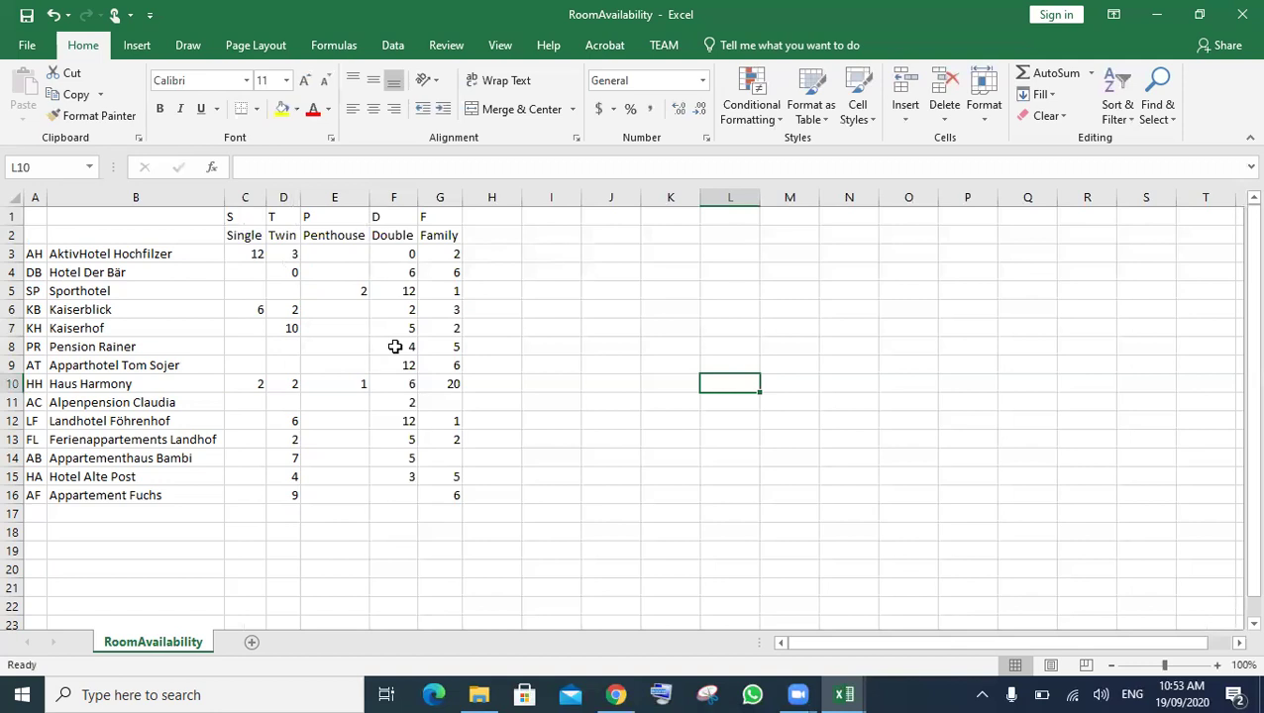
click(631, 687)
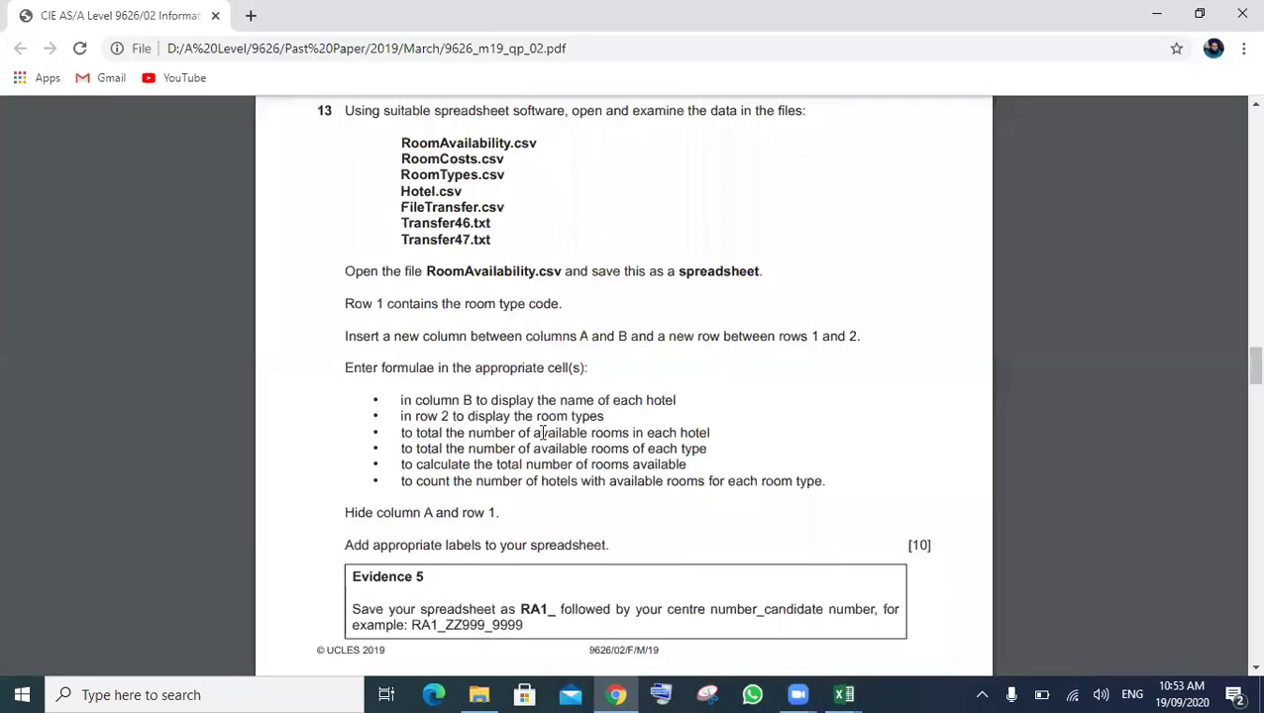
- Highlight the requirement to total available rooms per hotel, then return to RoomAvailability
drag(402, 433, 713, 434)
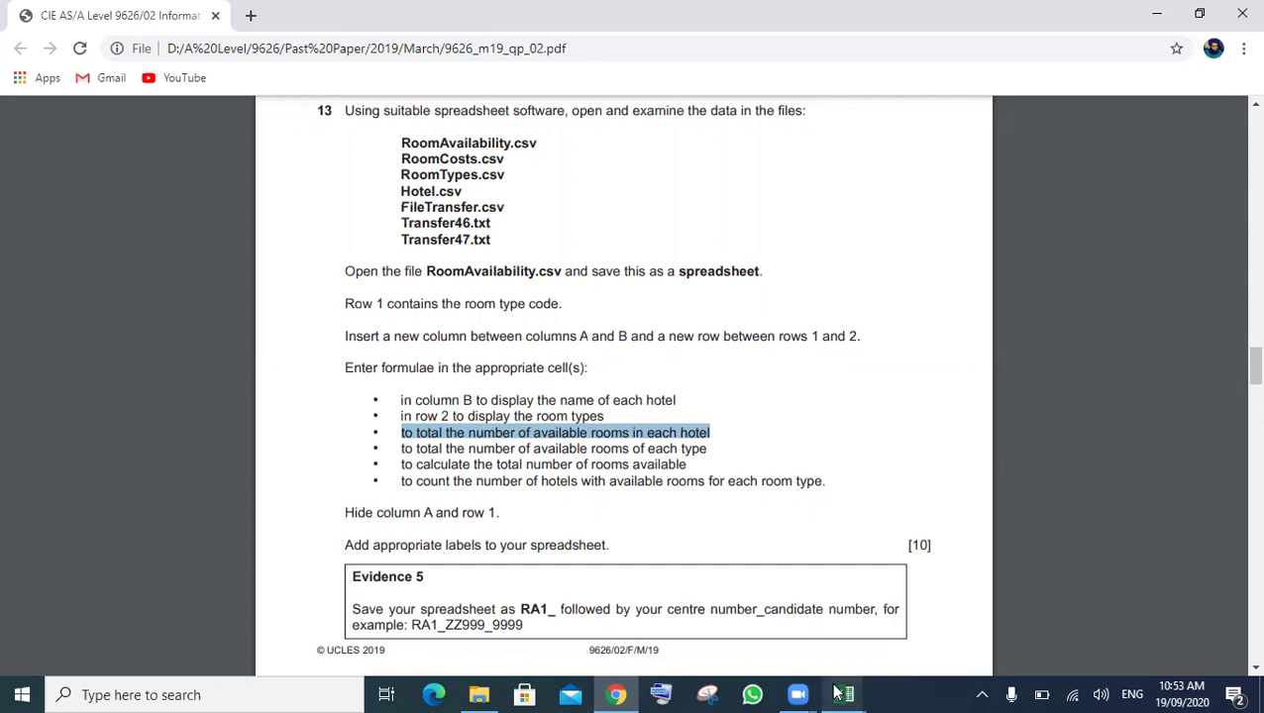
mouse_move(843, 694)
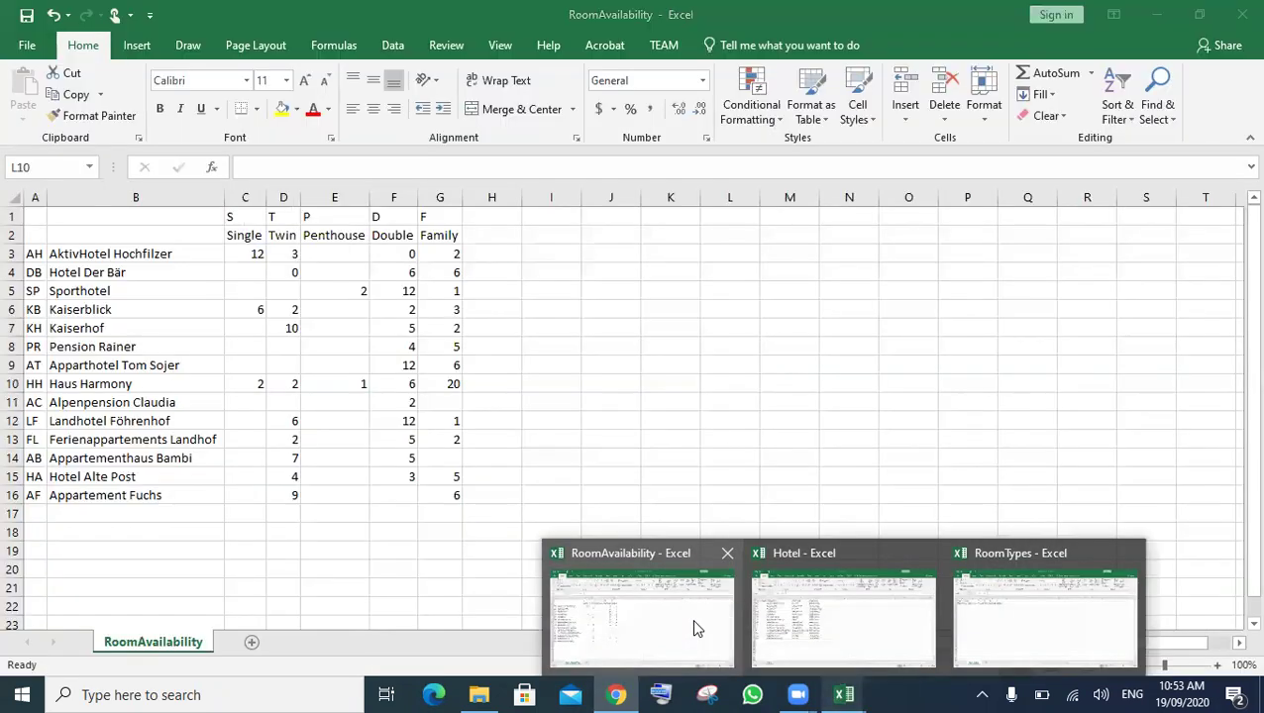
click(692, 624)
- Enter the heading 'Available rooms in Hotel' in cell H2
click(495, 239)
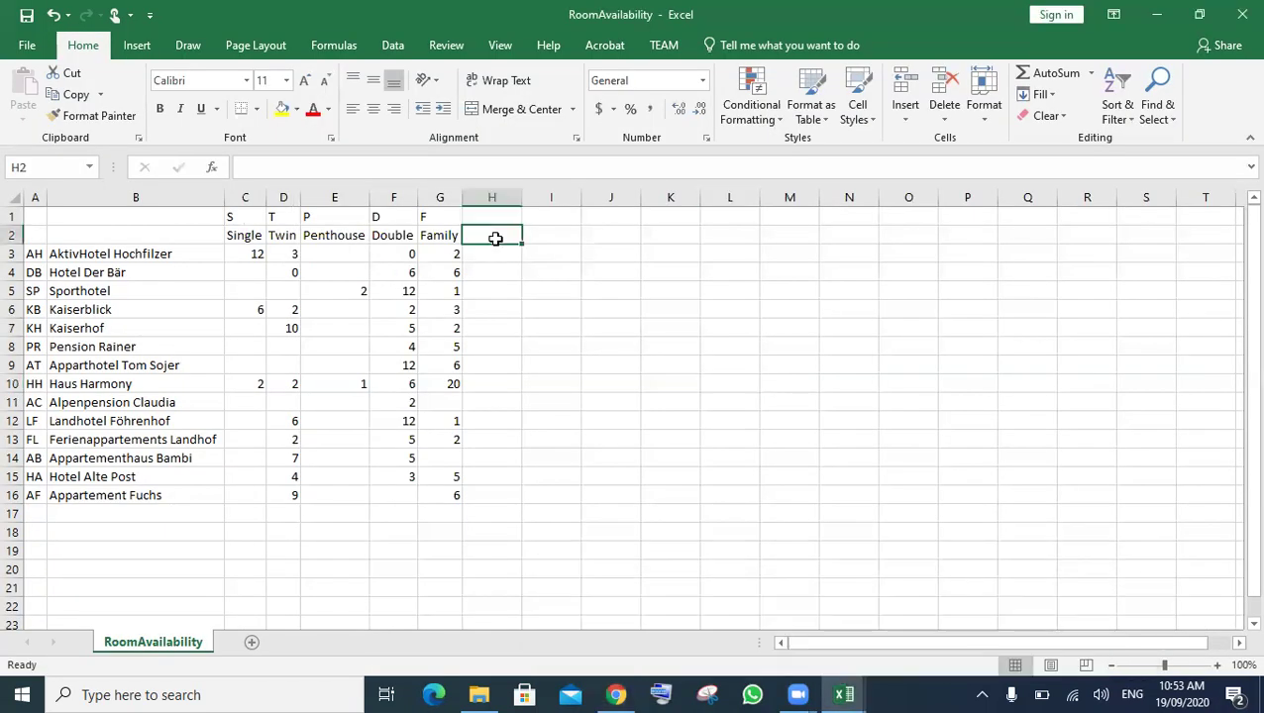
text(A)
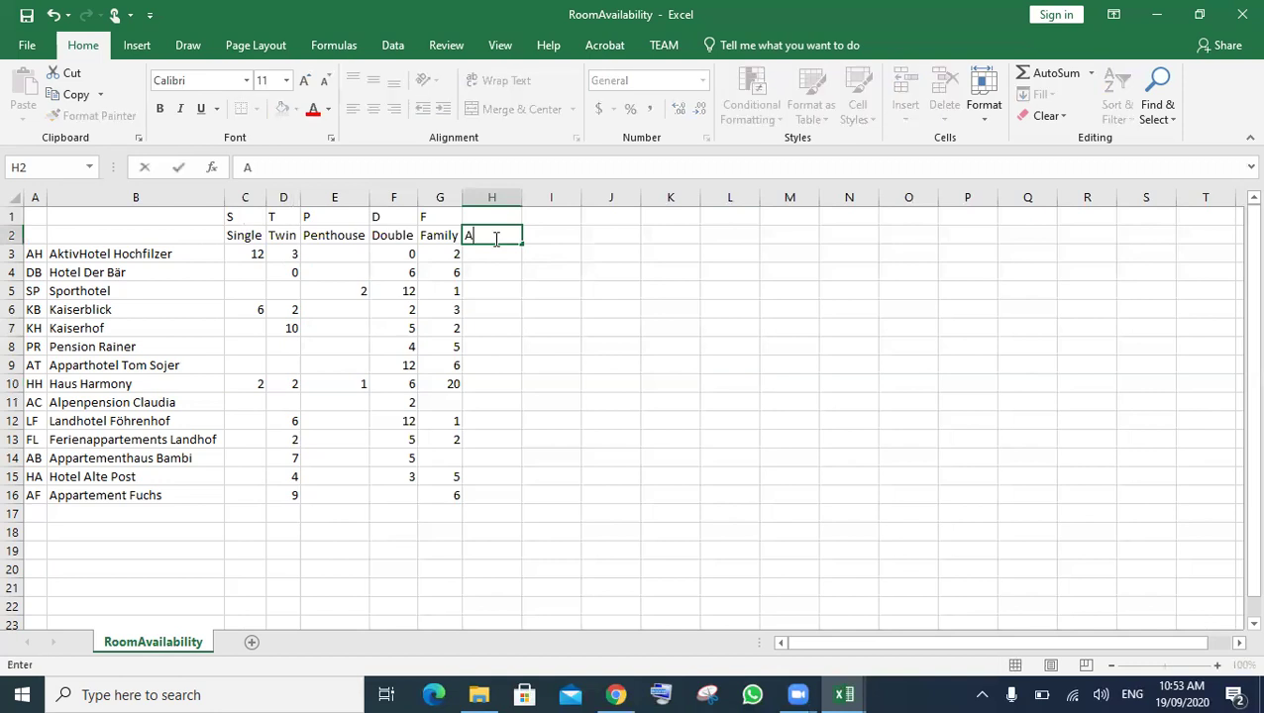
text(va)
key(BackSpace)
key(BackSpace)
key(BackSpace)
text(T)
key(BackSpace)
text(Available room)
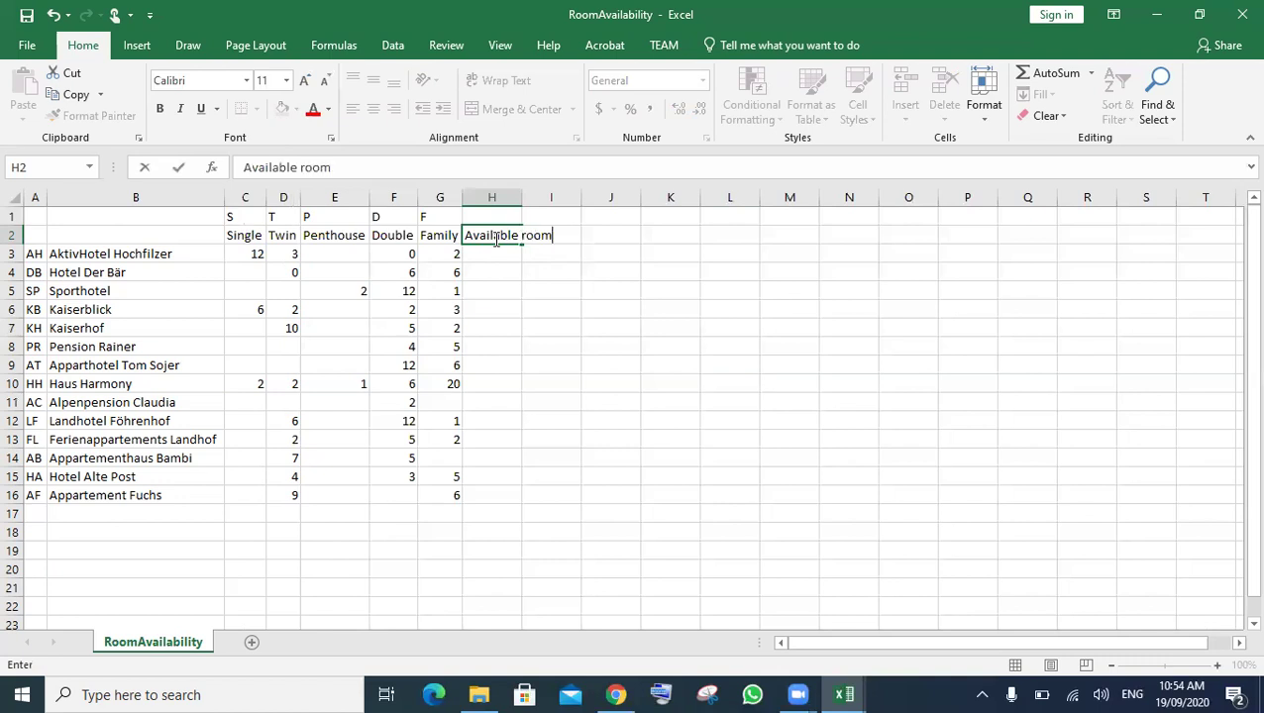
text(s in Hotel)
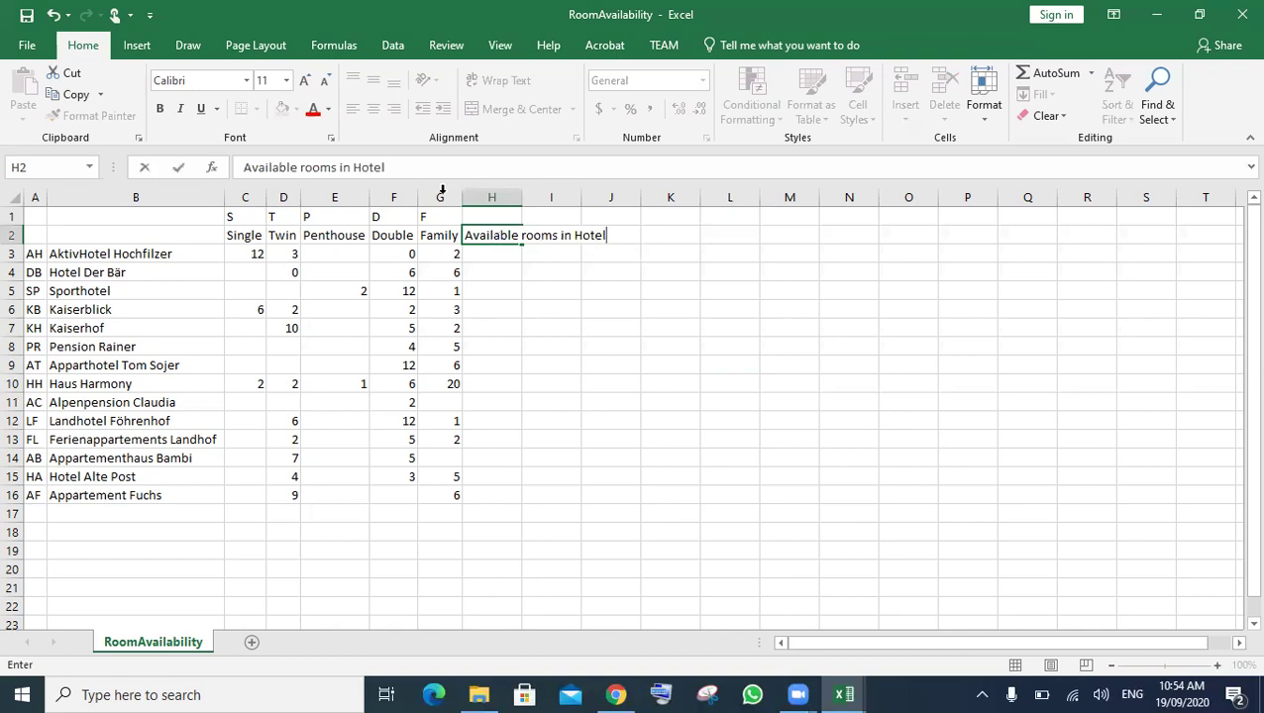
click(671, 254)
- Total each hotel's rooms with =SUM(C3:G3) in H3 and fill it down to H16
double_click(522, 197)
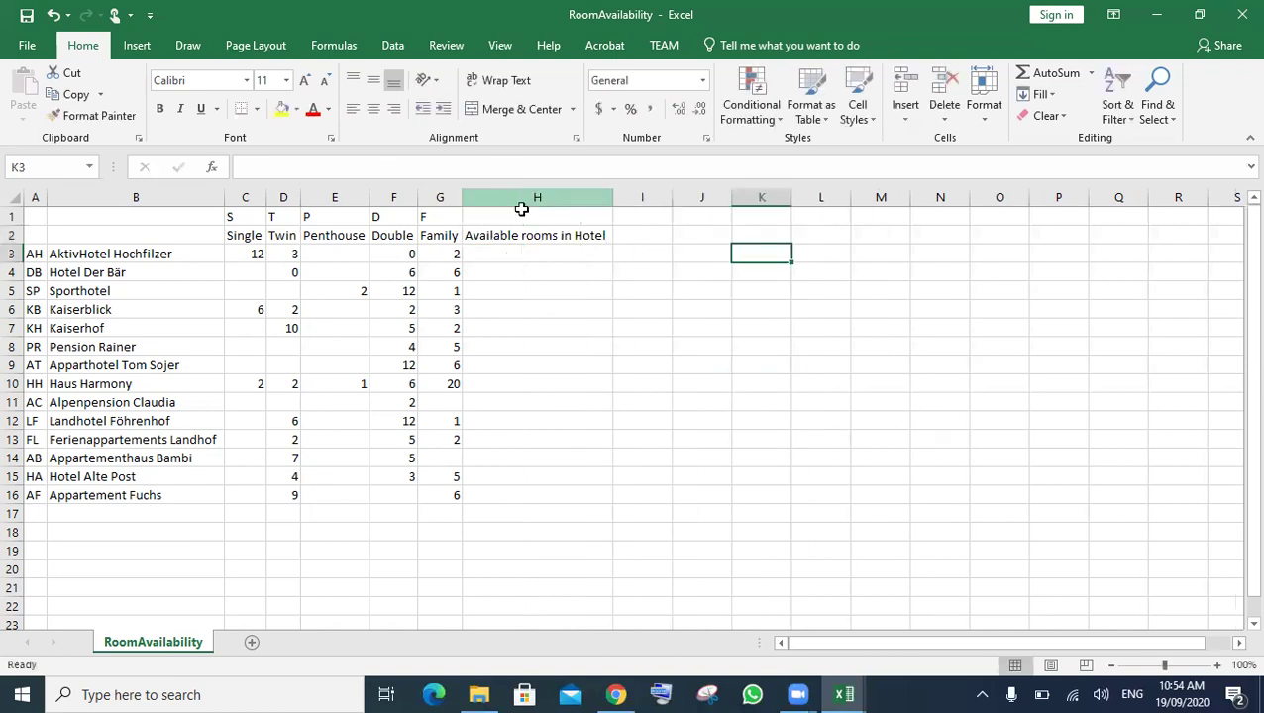
click(522, 256)
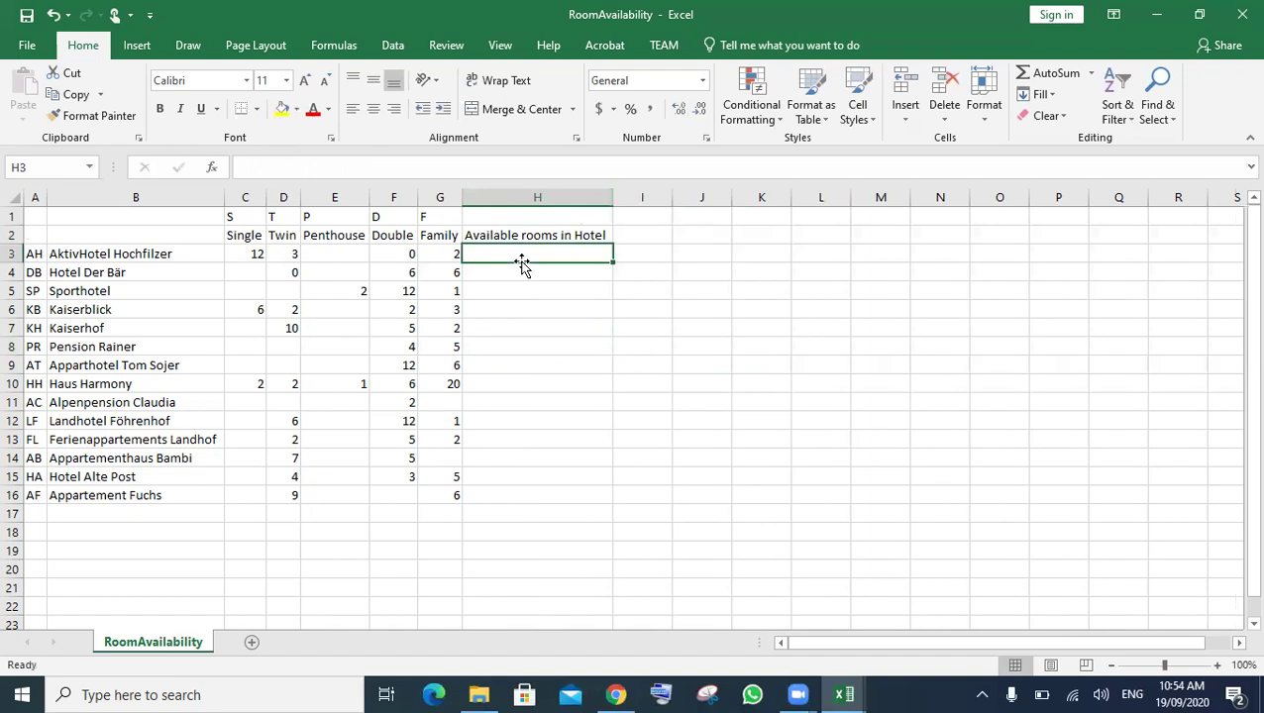
text(=s)
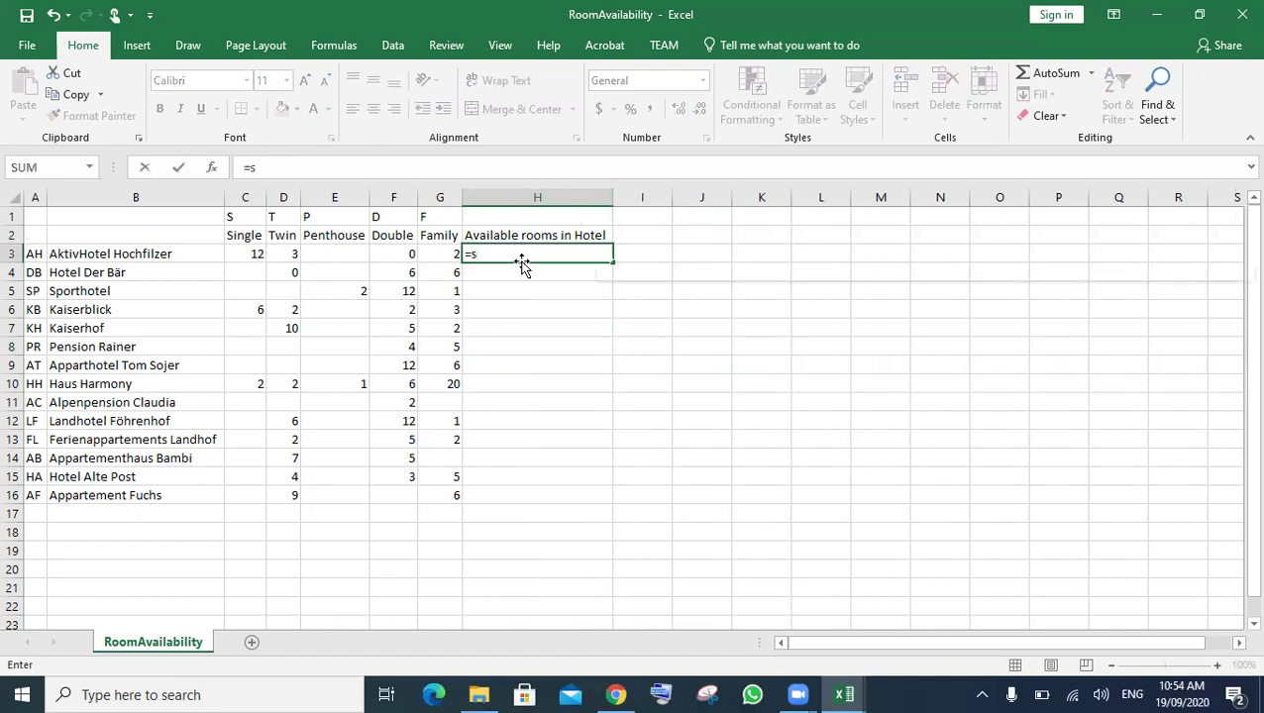
text(um)
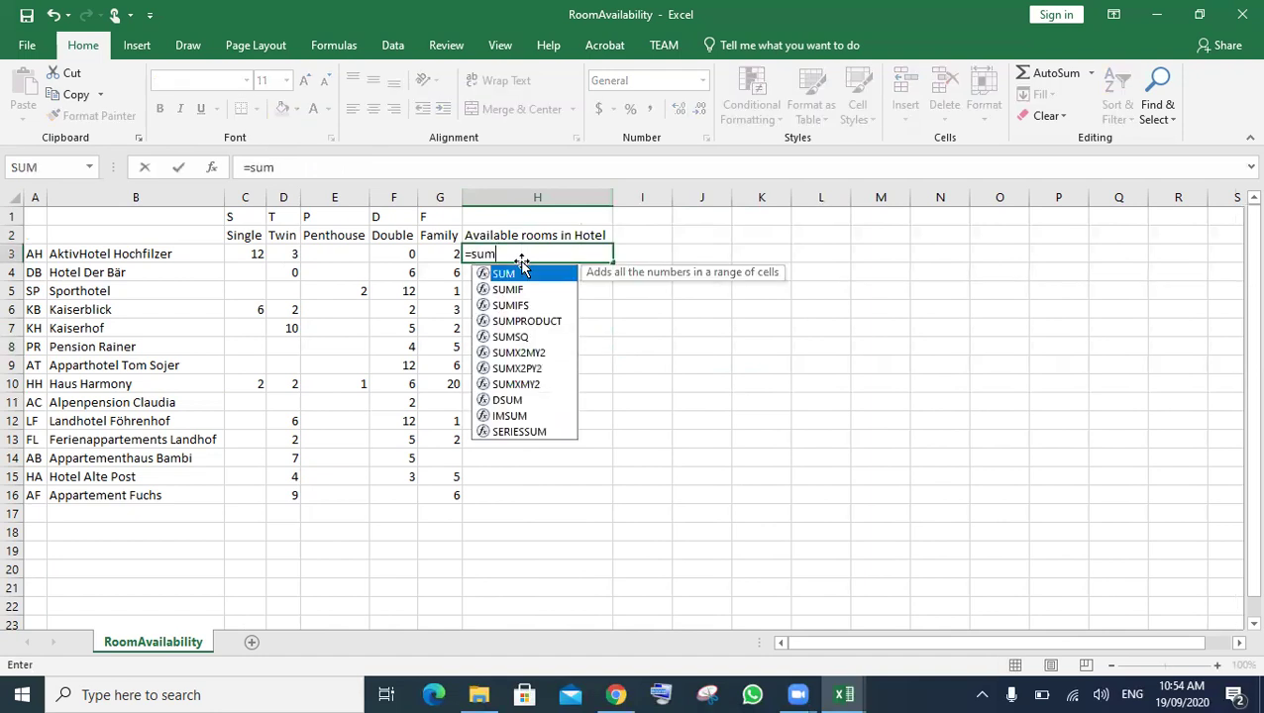
double_click(522, 273)
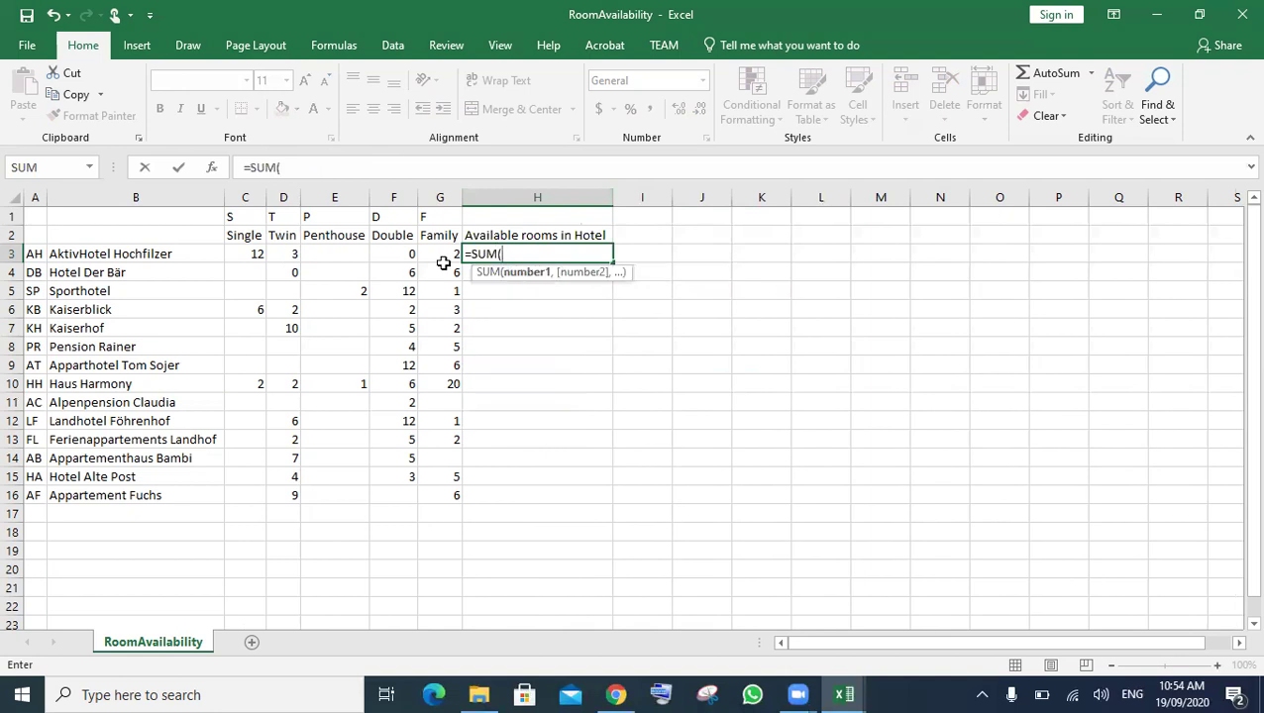
click(245, 254)
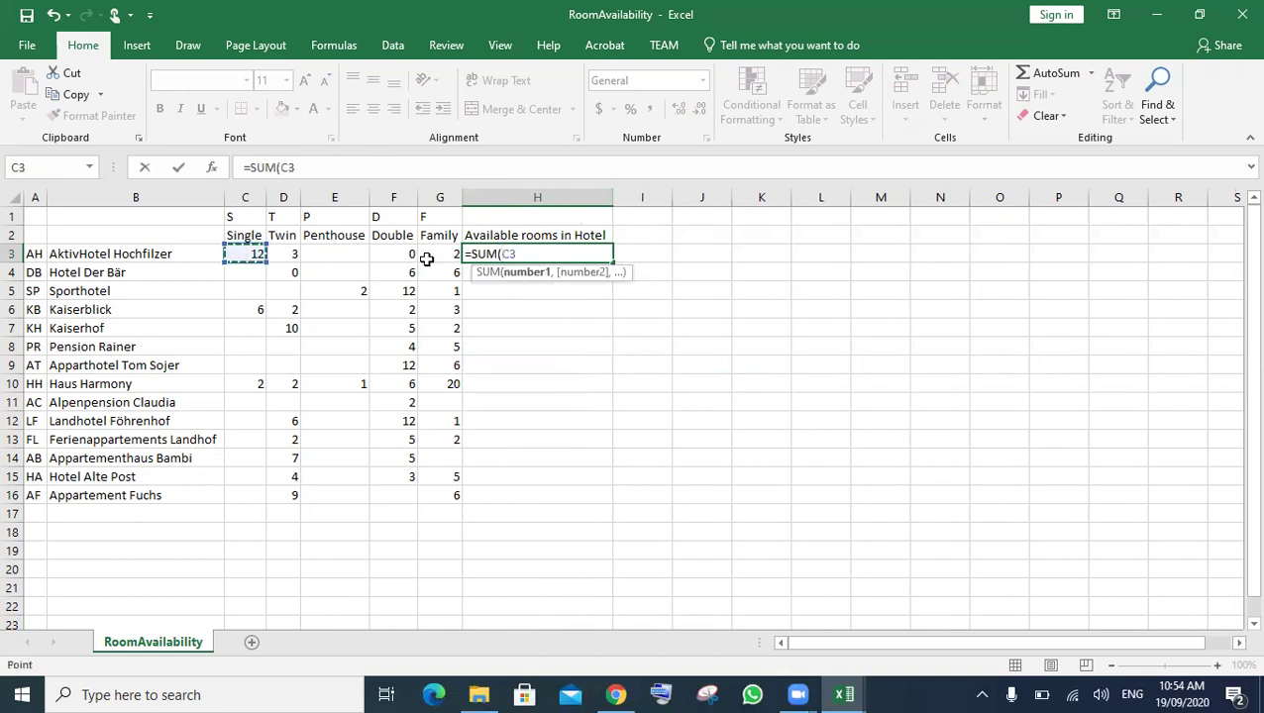
key(F8)
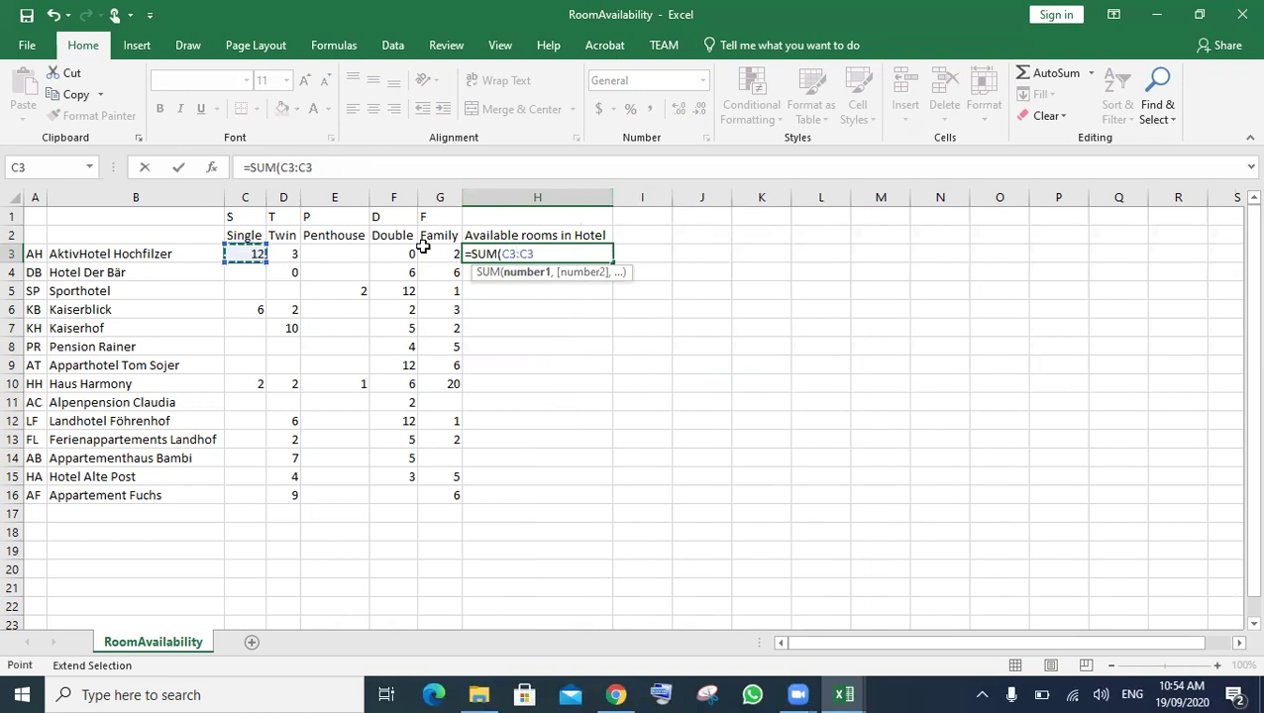
click(428, 254)
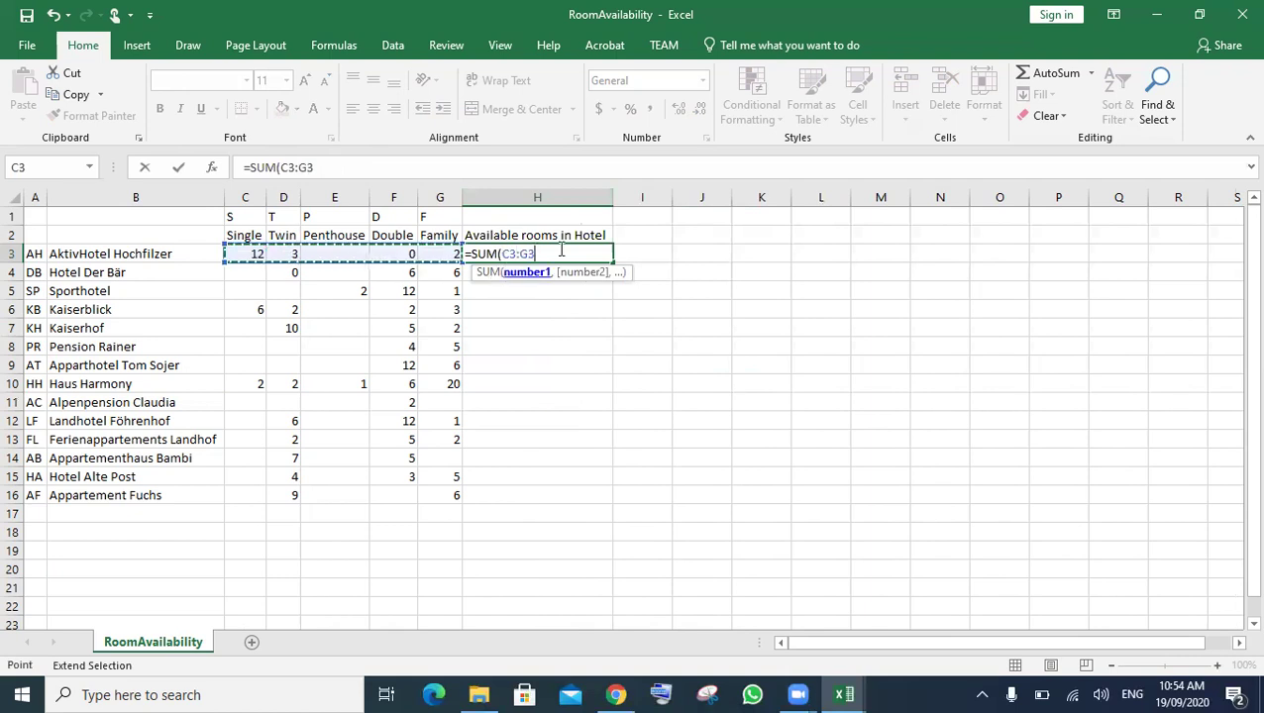
text())
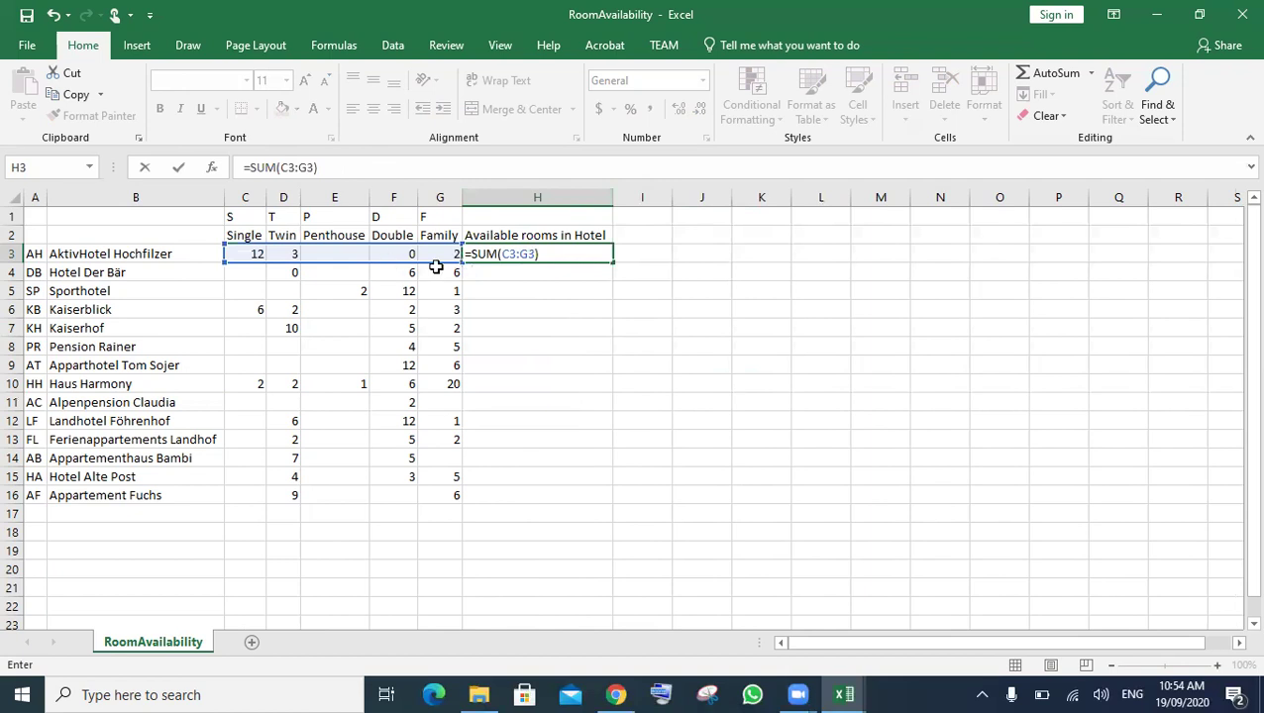
key(Return)
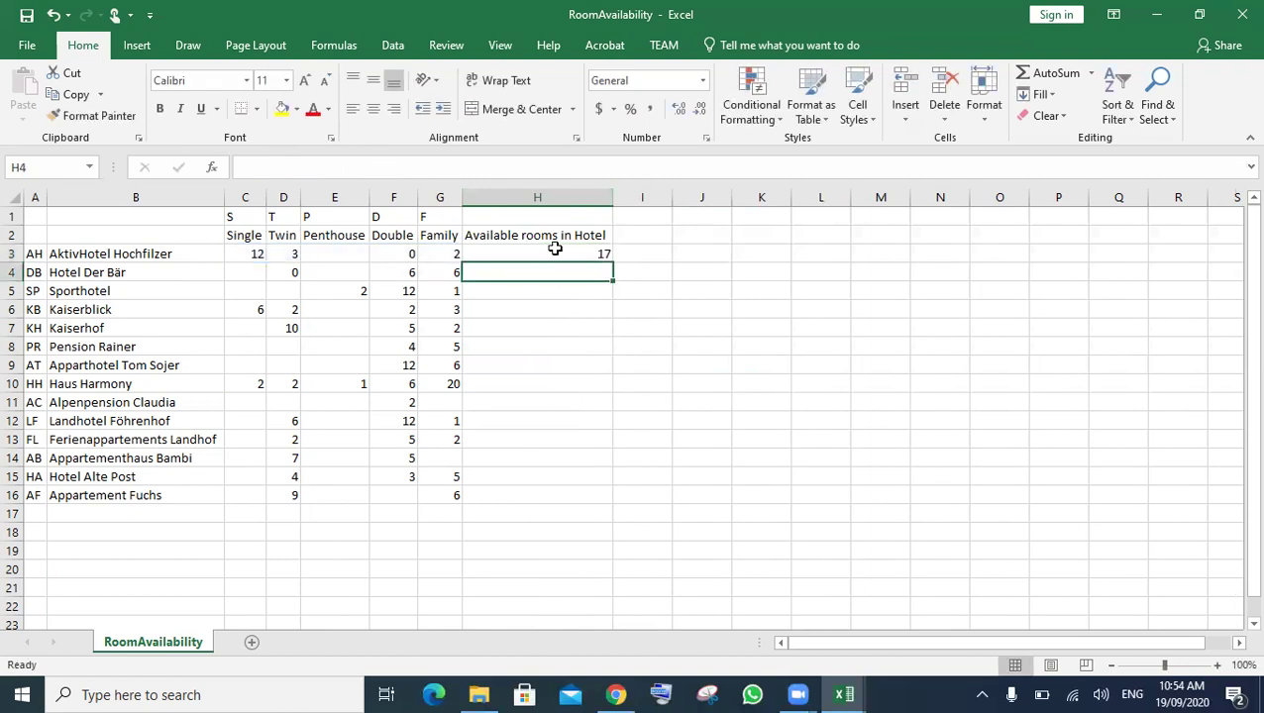
key(Up)
drag(613, 271, 770, 420)
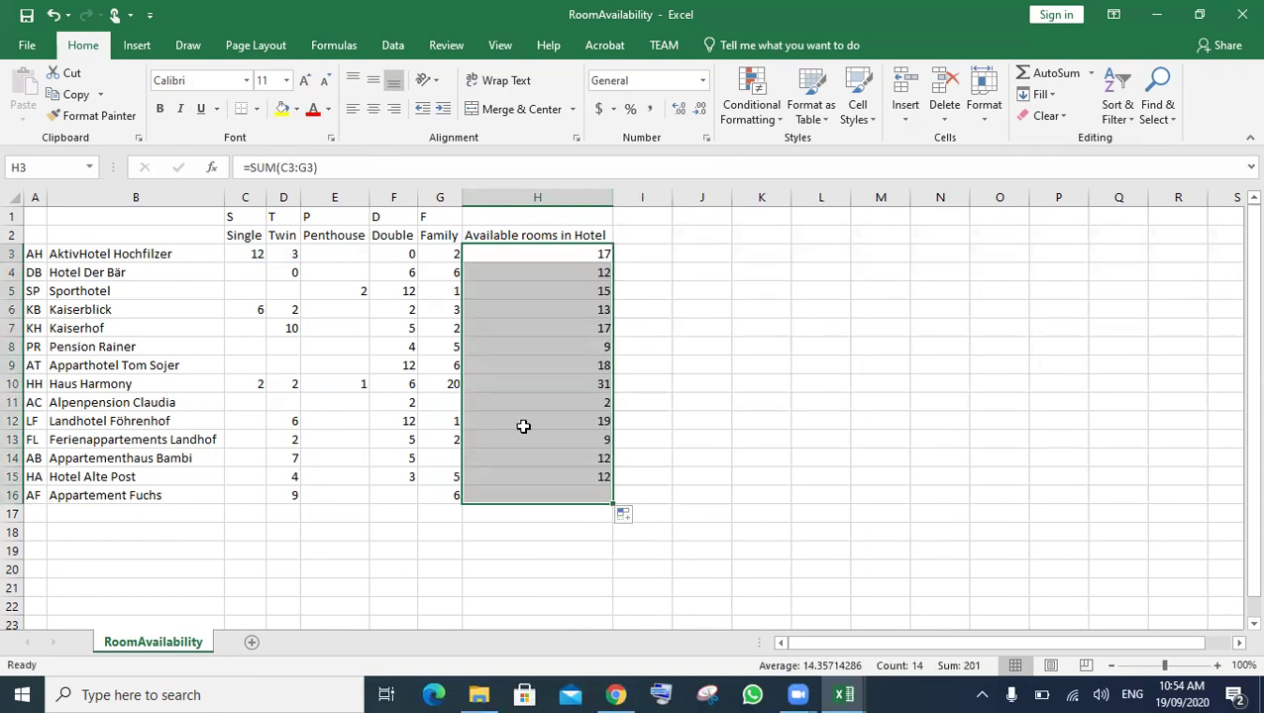
click(727, 383)
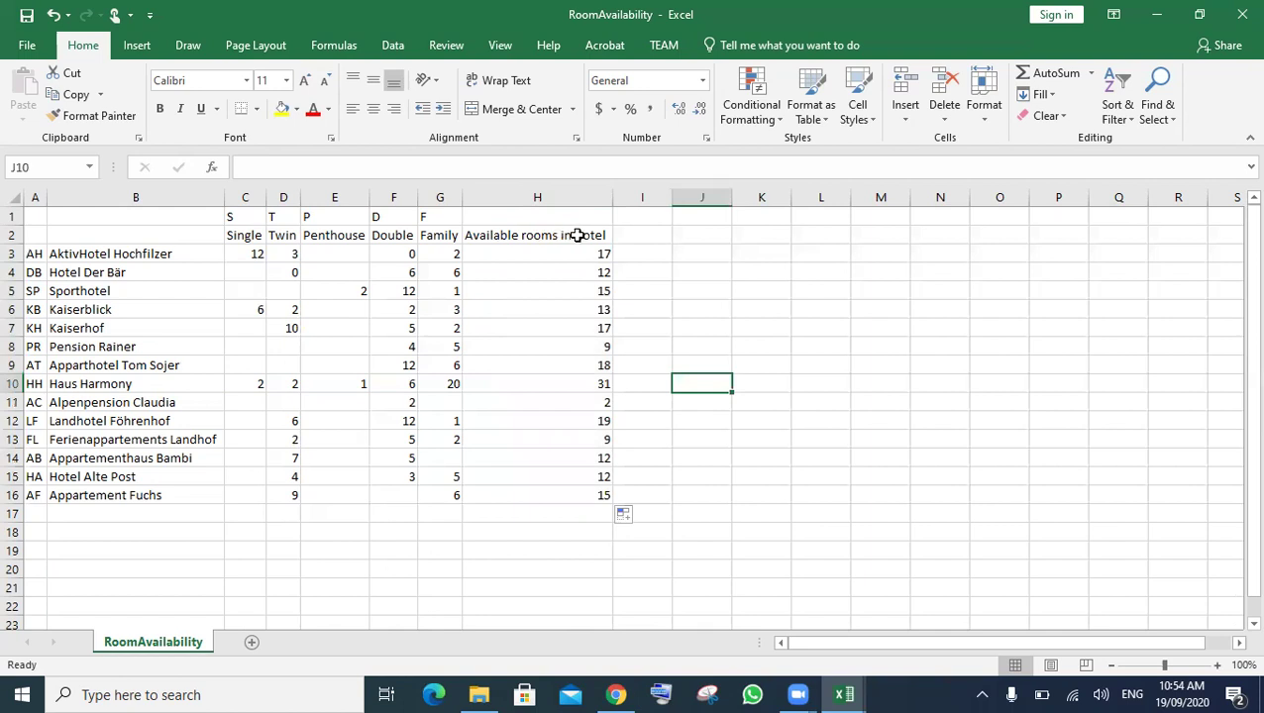
- Rename H2 to 'Available rooms in each Hotel' and widen column H to fit
click(577, 234)
double_click(577, 235)
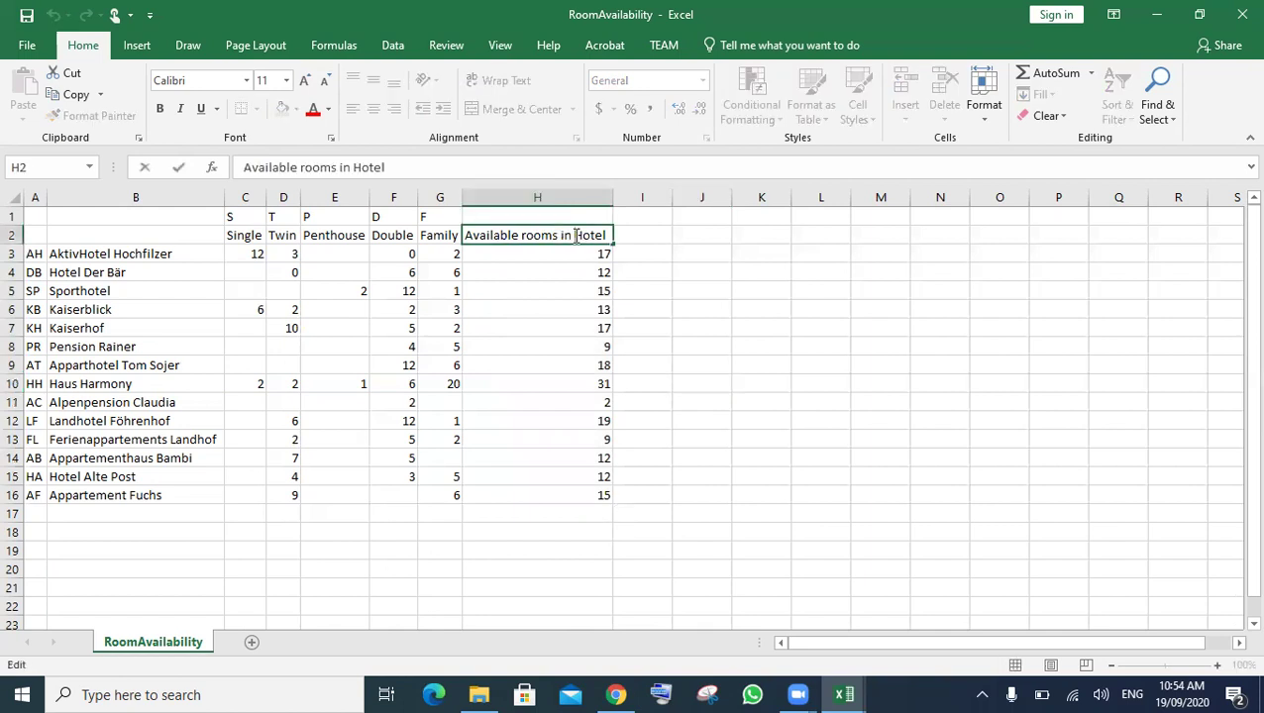
text(each)
click(858, 324)
double_click(612, 190)
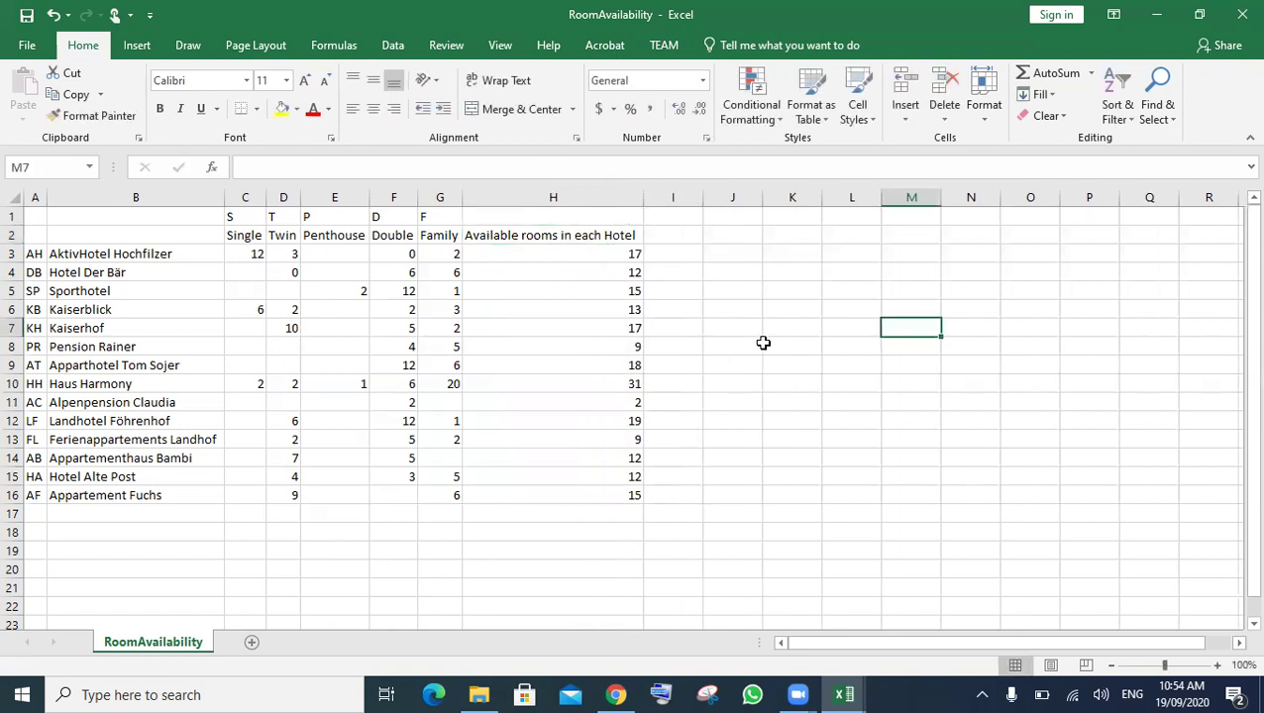
click(617, 693)
- Highlight the task on totalling available rooms of each type, then return to RoomAvailability
click(424, 455)
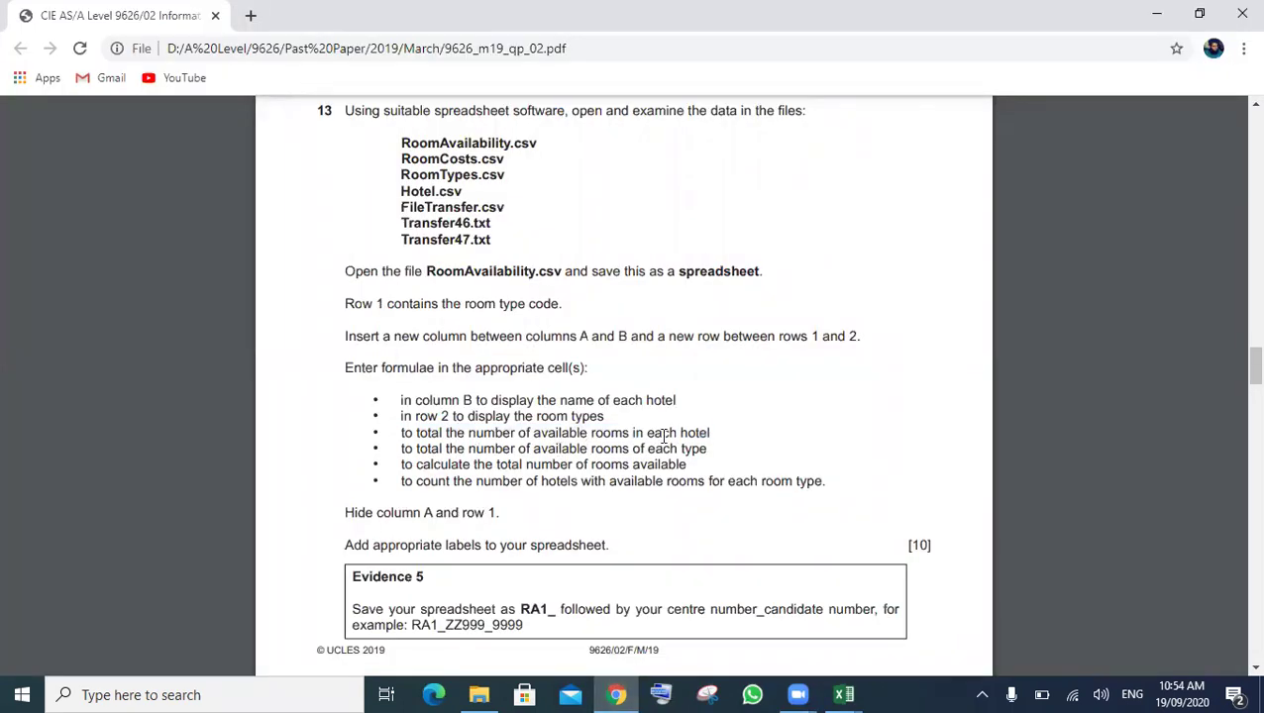
drag(707, 448, 407, 445)
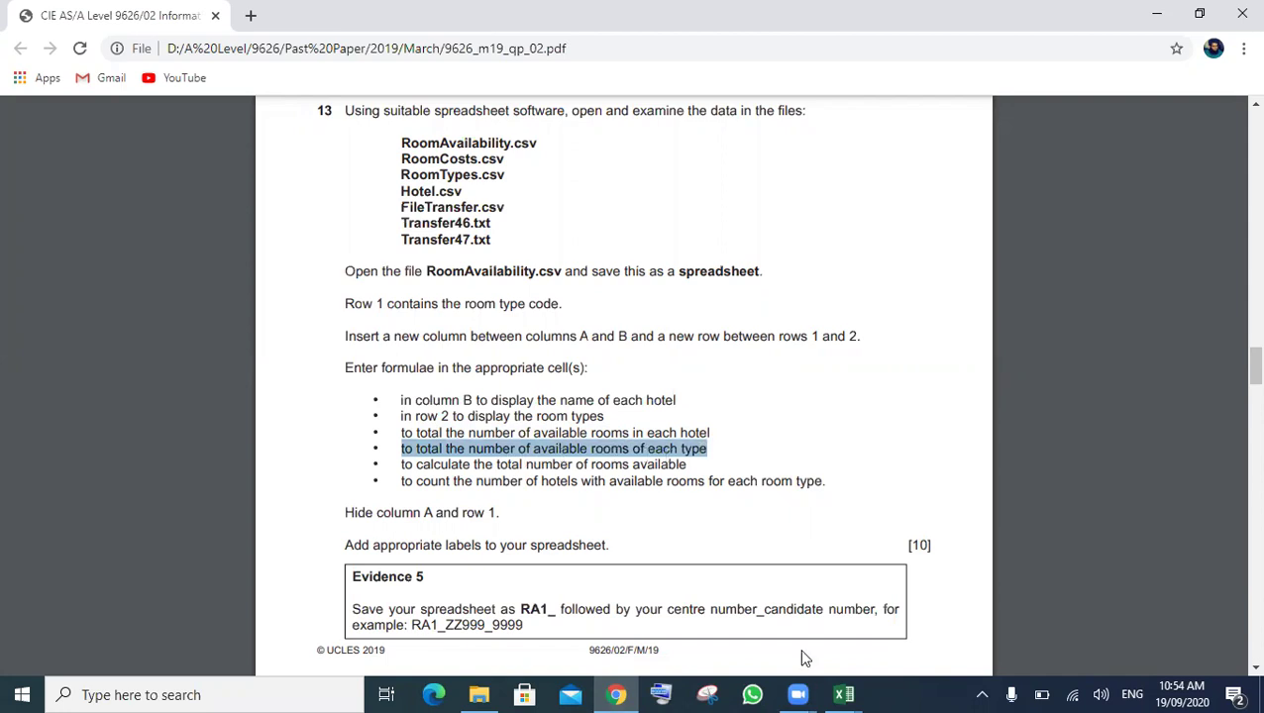
click(832, 686)
click(726, 622)
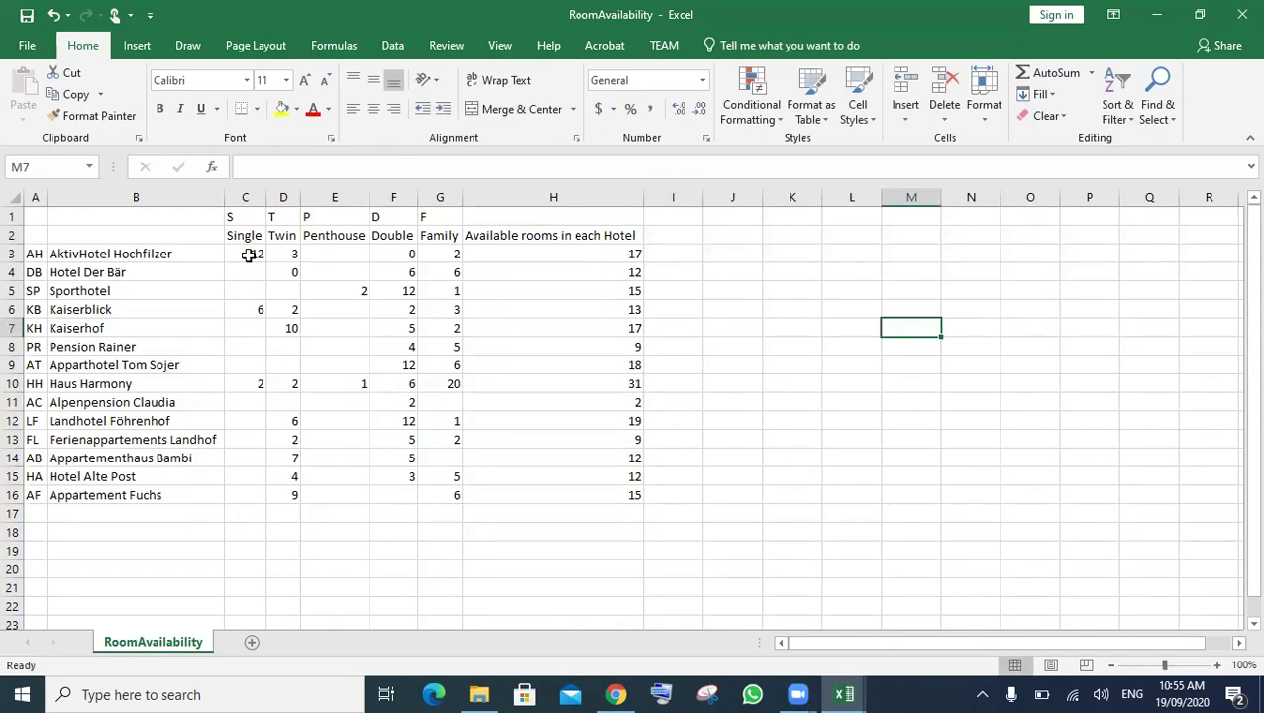
- Enter =SUM(C3:C16) in C17 and copy it across to G17, giving totals 20, 45, 3, 74, 59
click(243, 515)
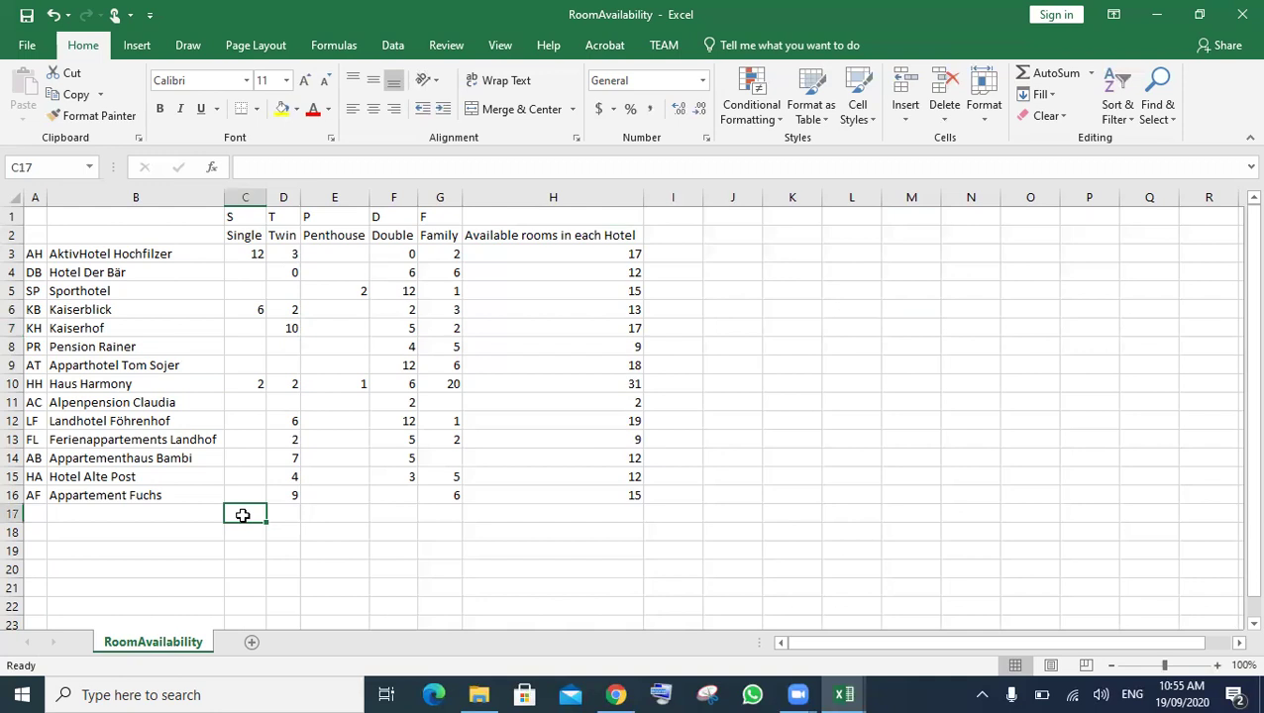
text(=su)
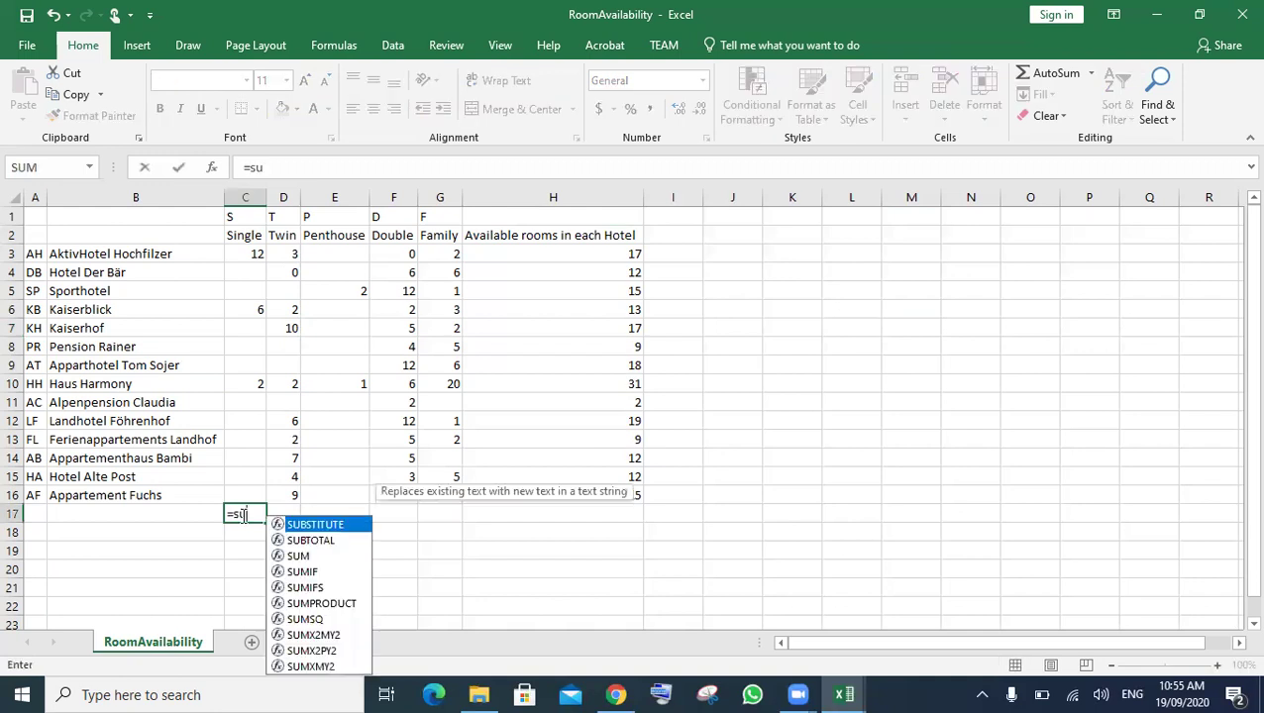
text(m)
key(Tab)
drag(244, 254, 248, 495)
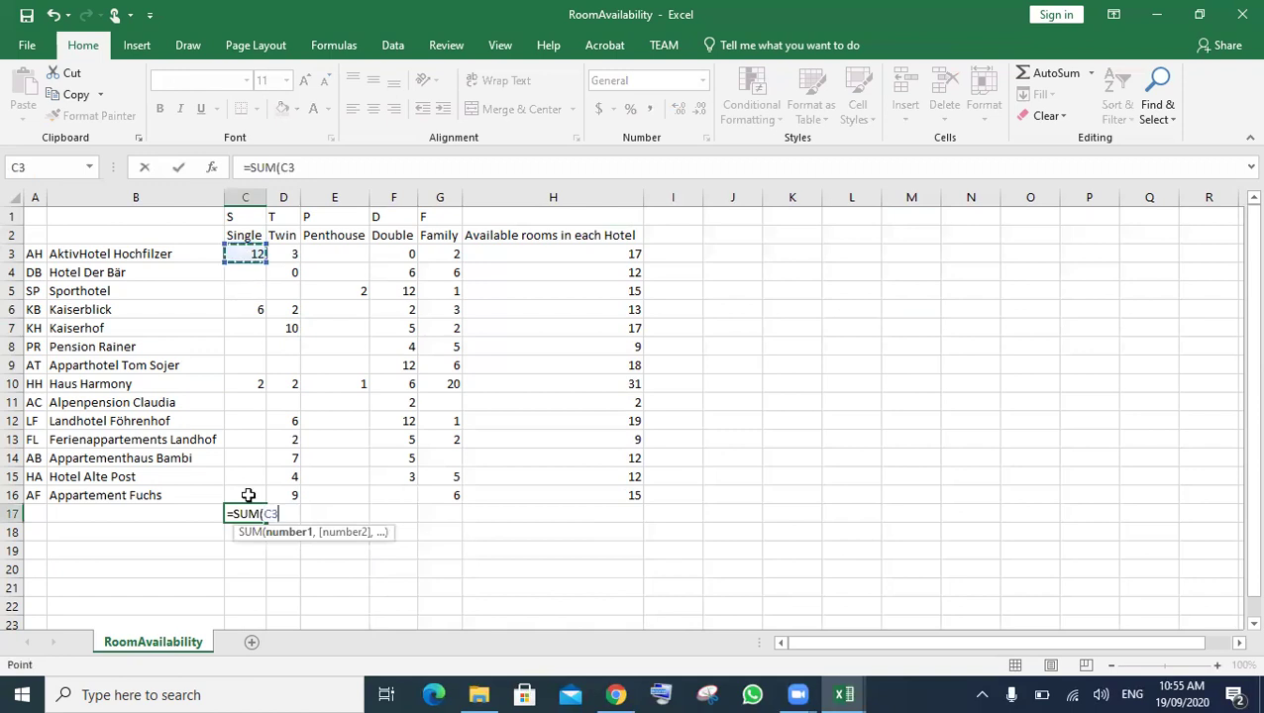
key(F8)
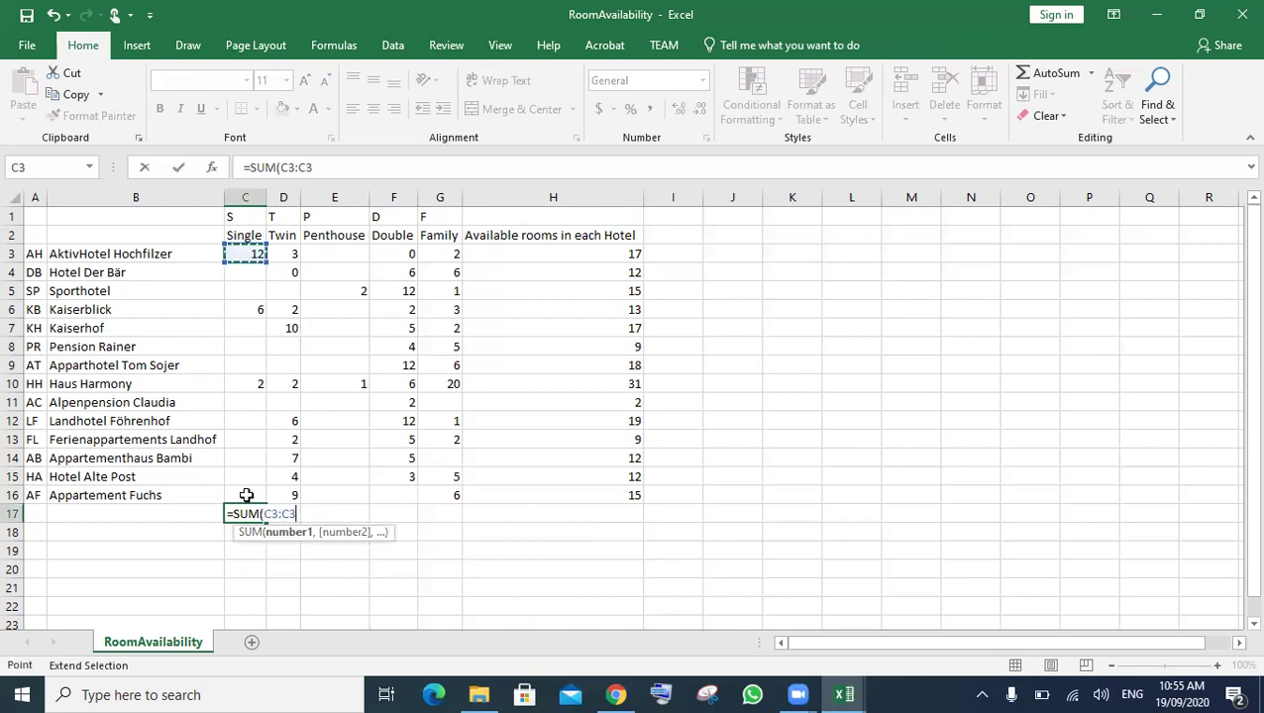
click(243, 496)
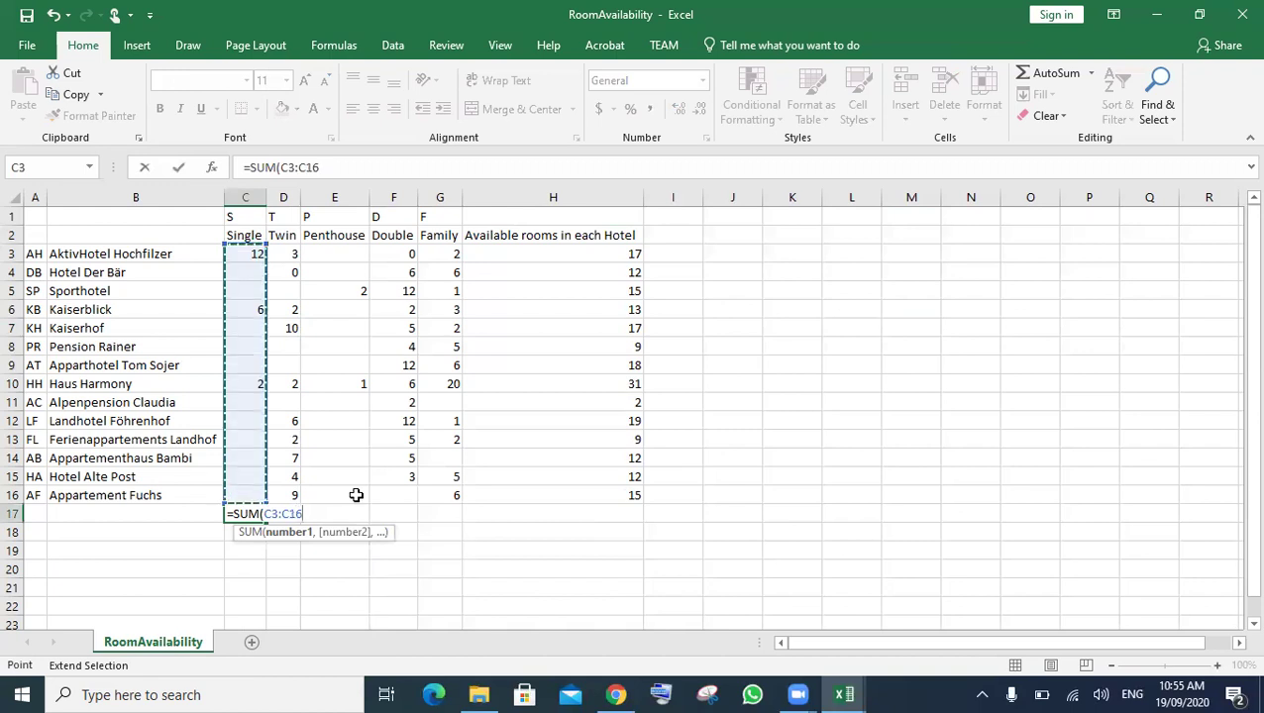
text())
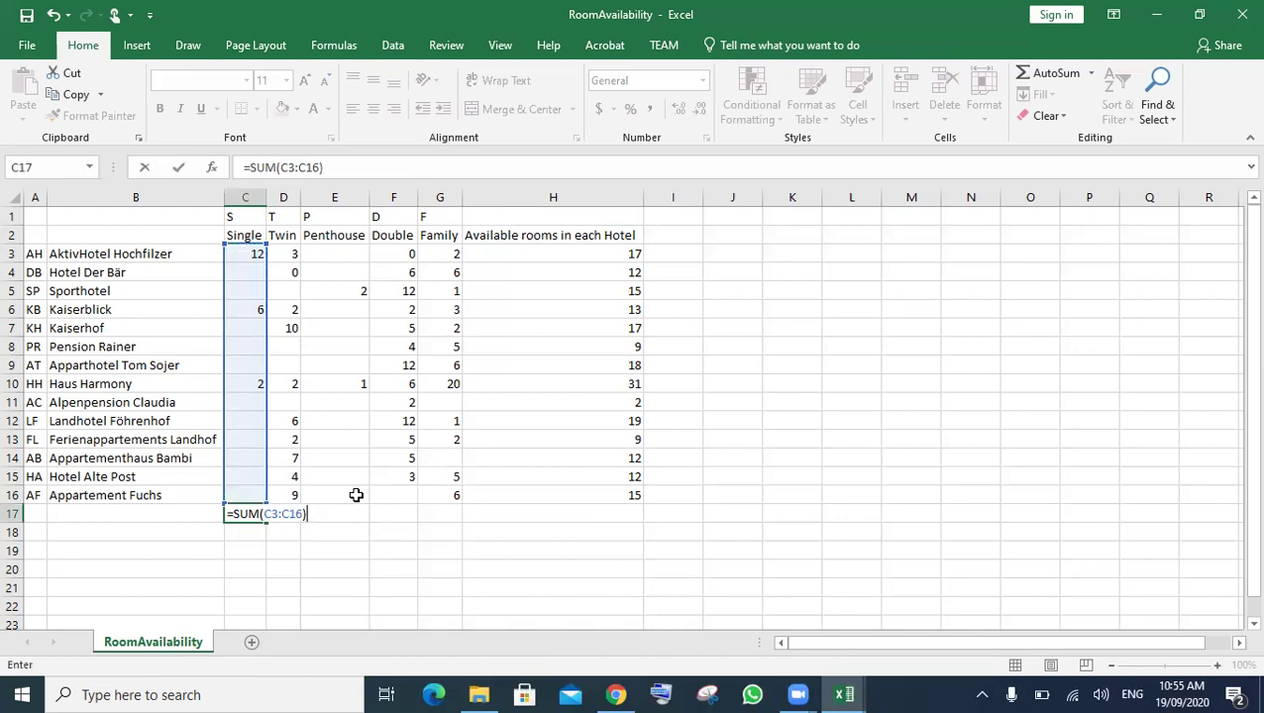
key(Return)
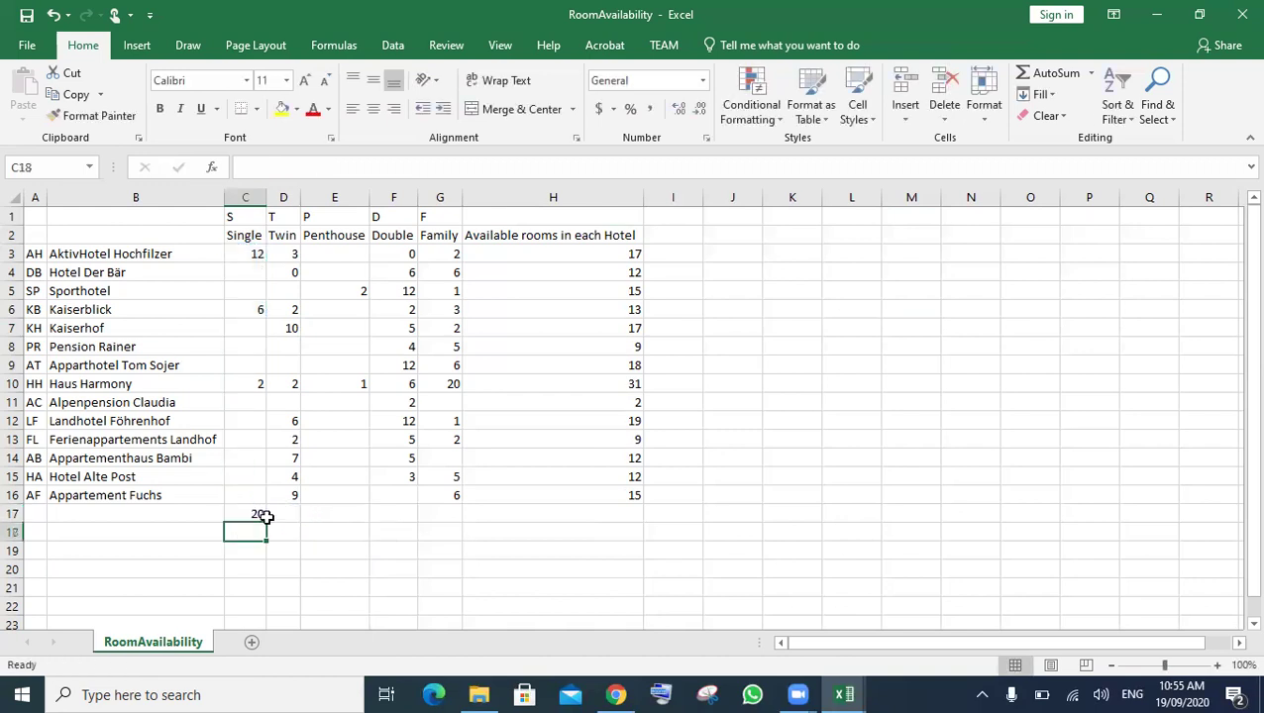
click(248, 513)
drag(398, 520, 515, 557)
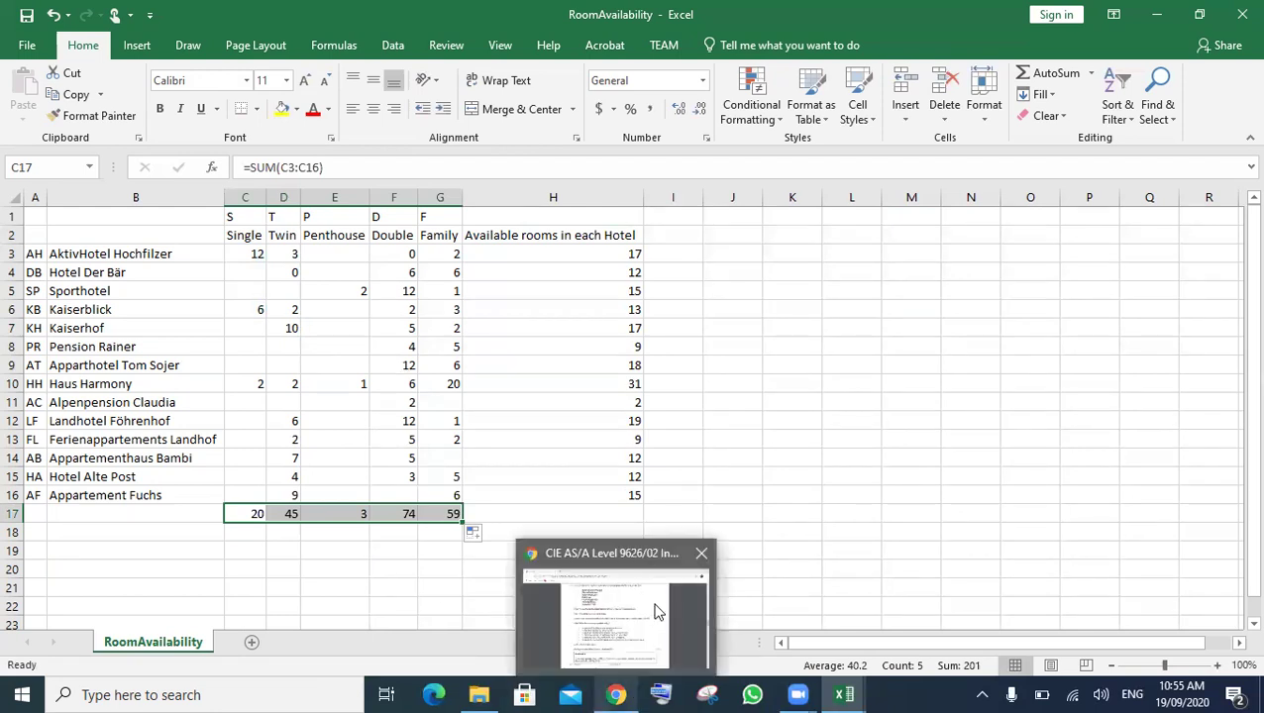
- Select 'available rooms of each type' in the exam PDF and return to the RoomAvailability workbook
mouse_move(827, 692)
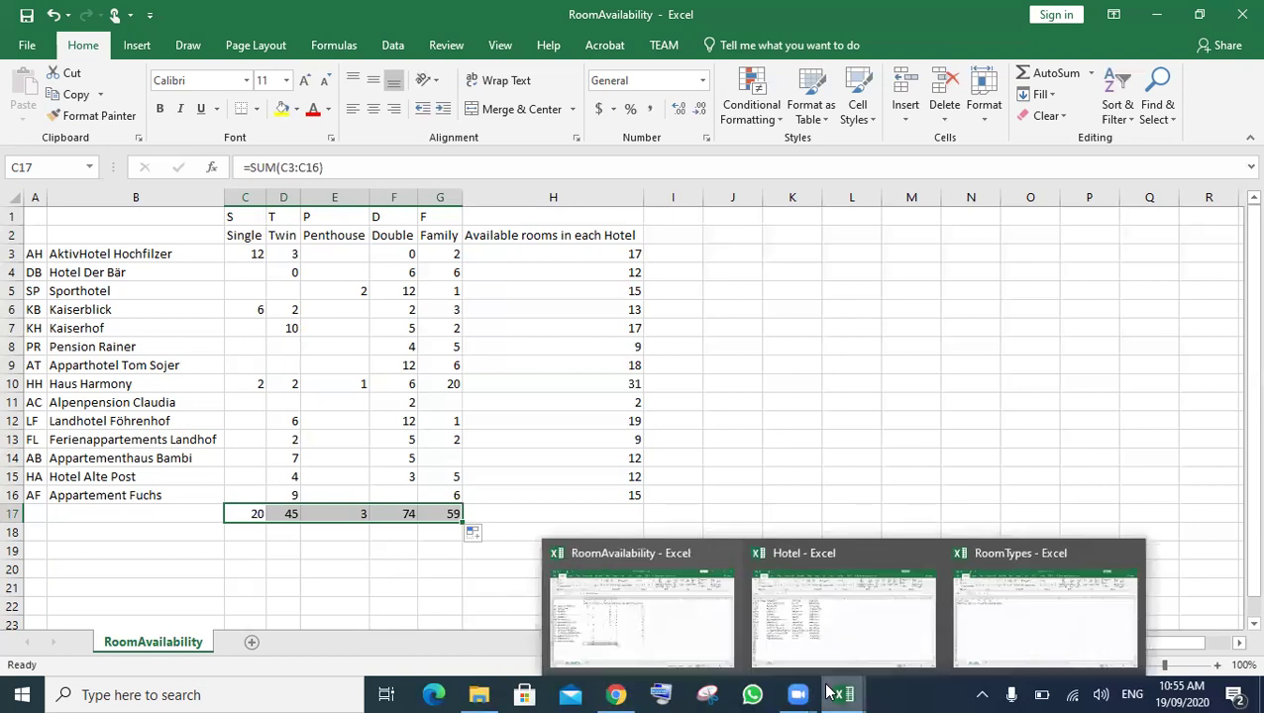
mouse_move(610, 694)
mouse_move(612, 637)
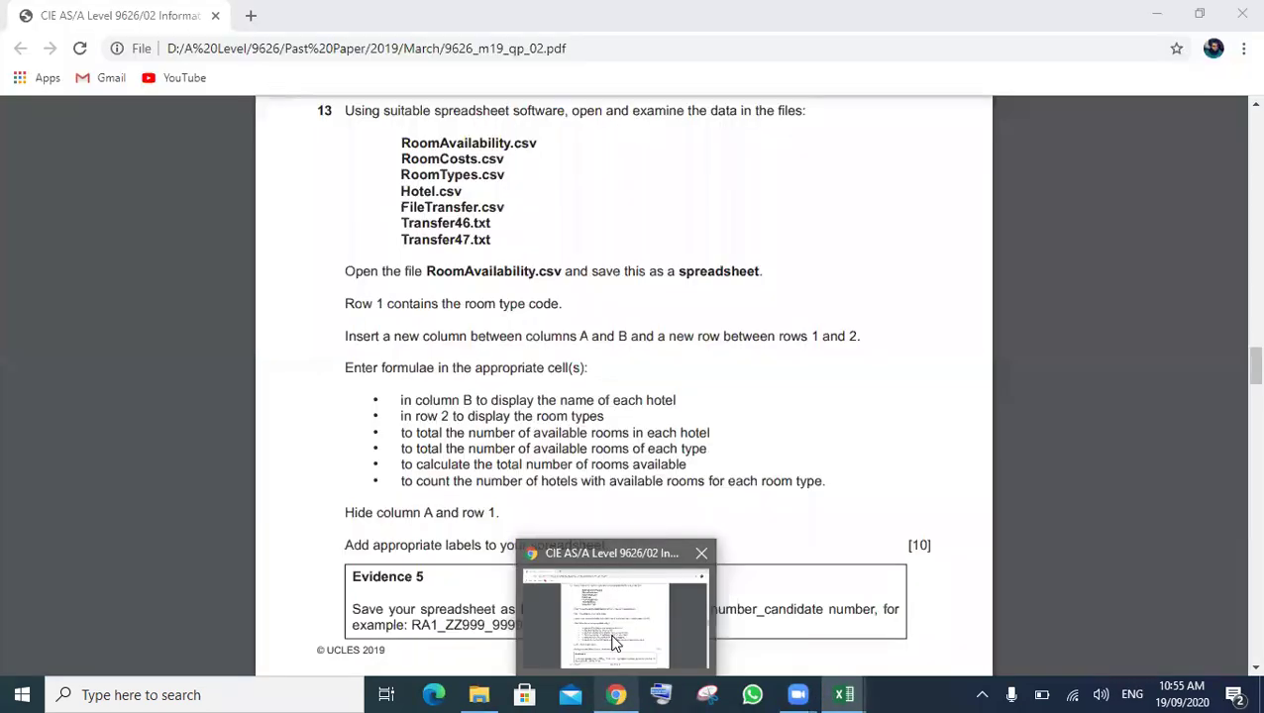
click(612, 642)
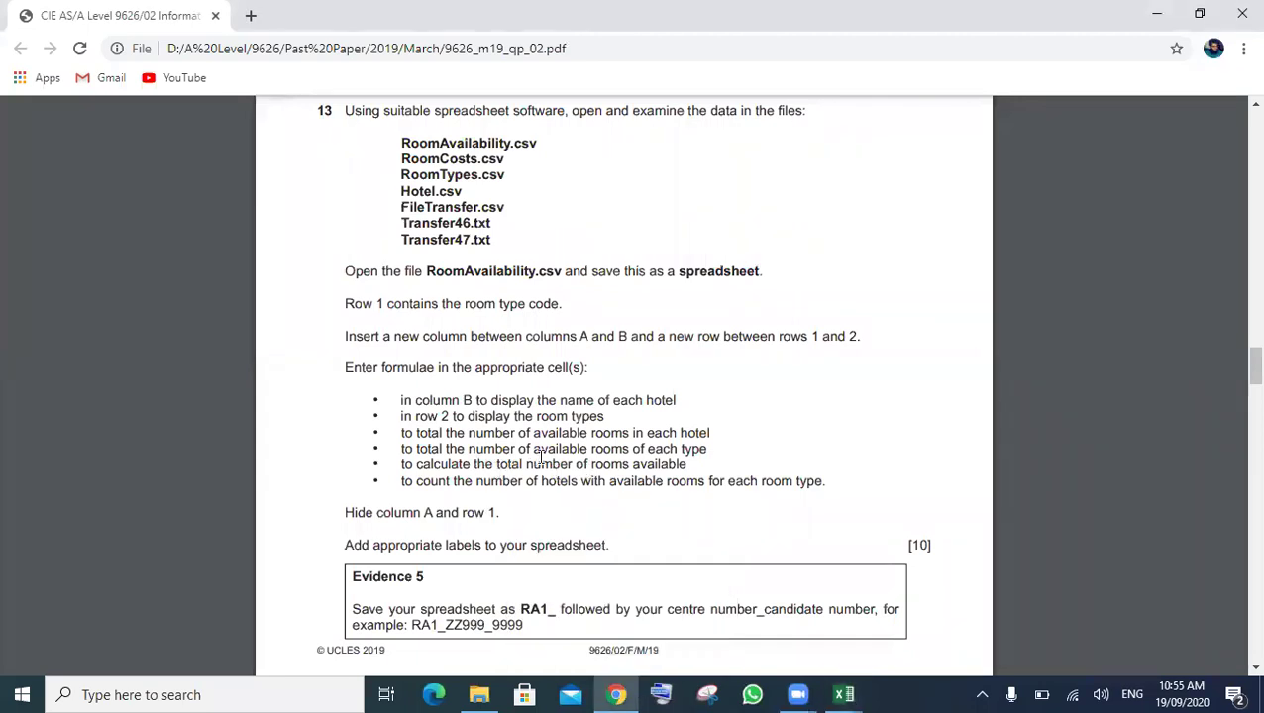
drag(535, 448, 708, 449)
key(ctrl+c)
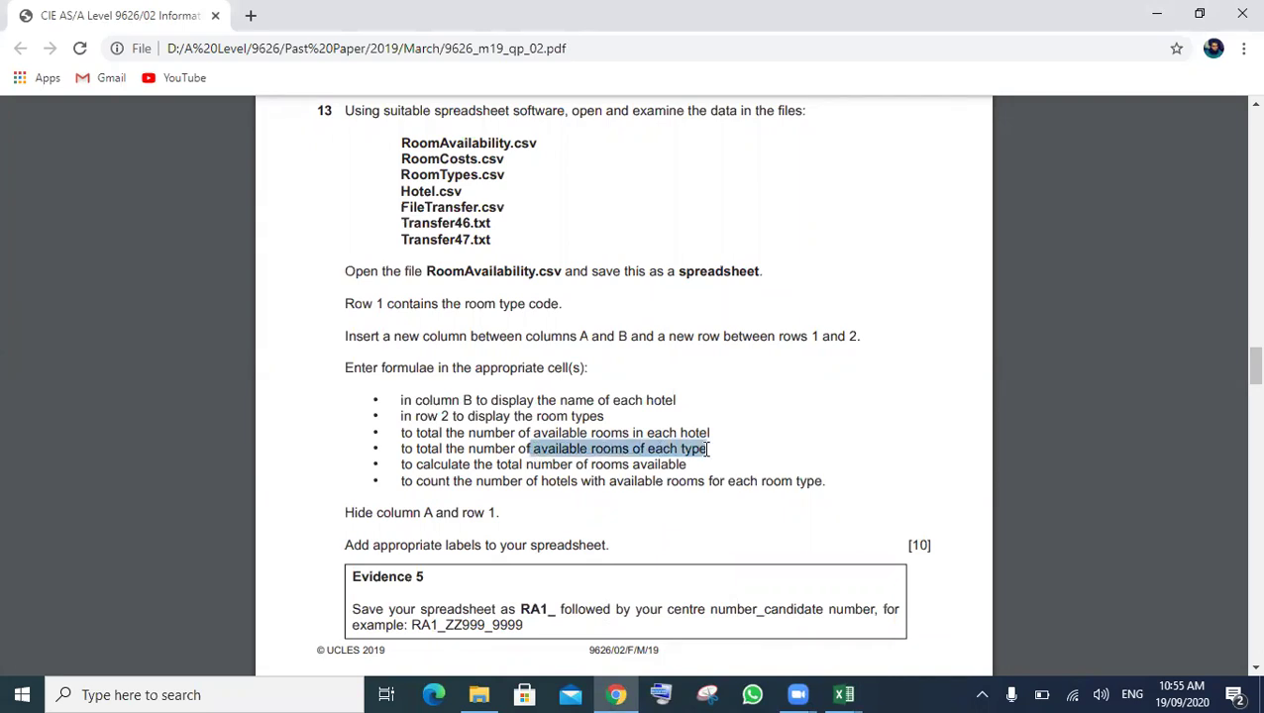
click(843, 695)
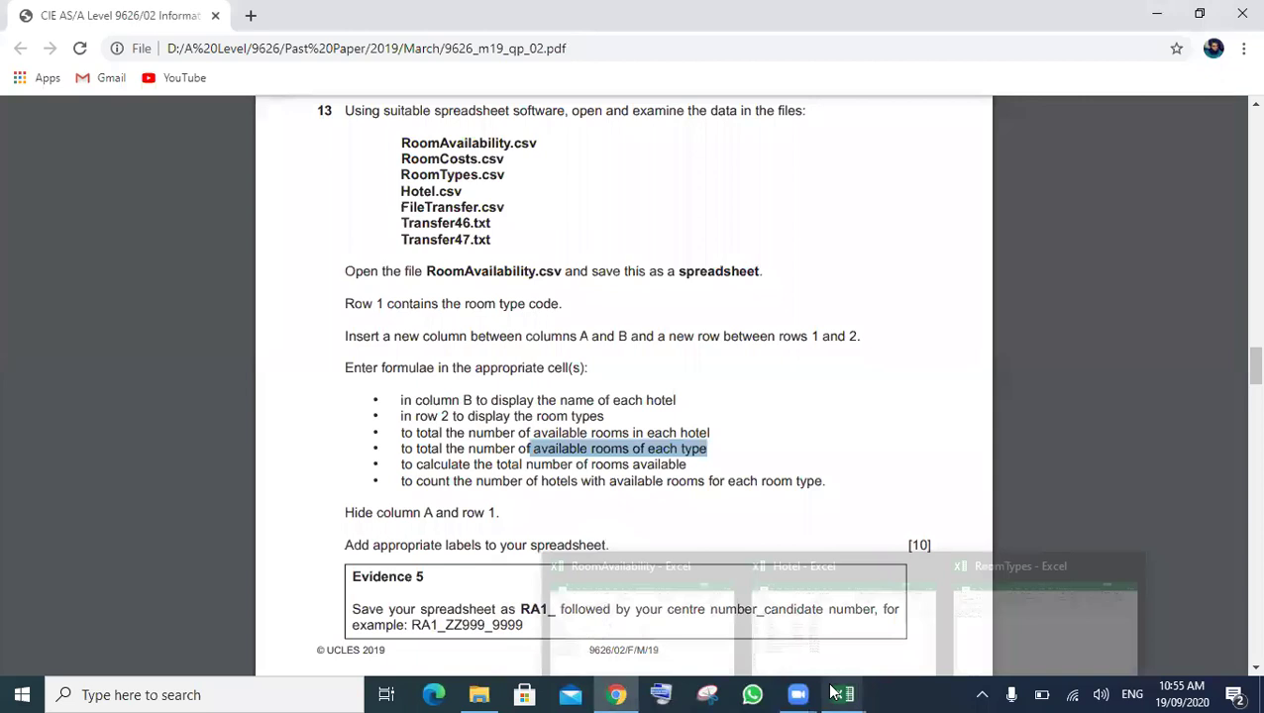
click(639, 626)
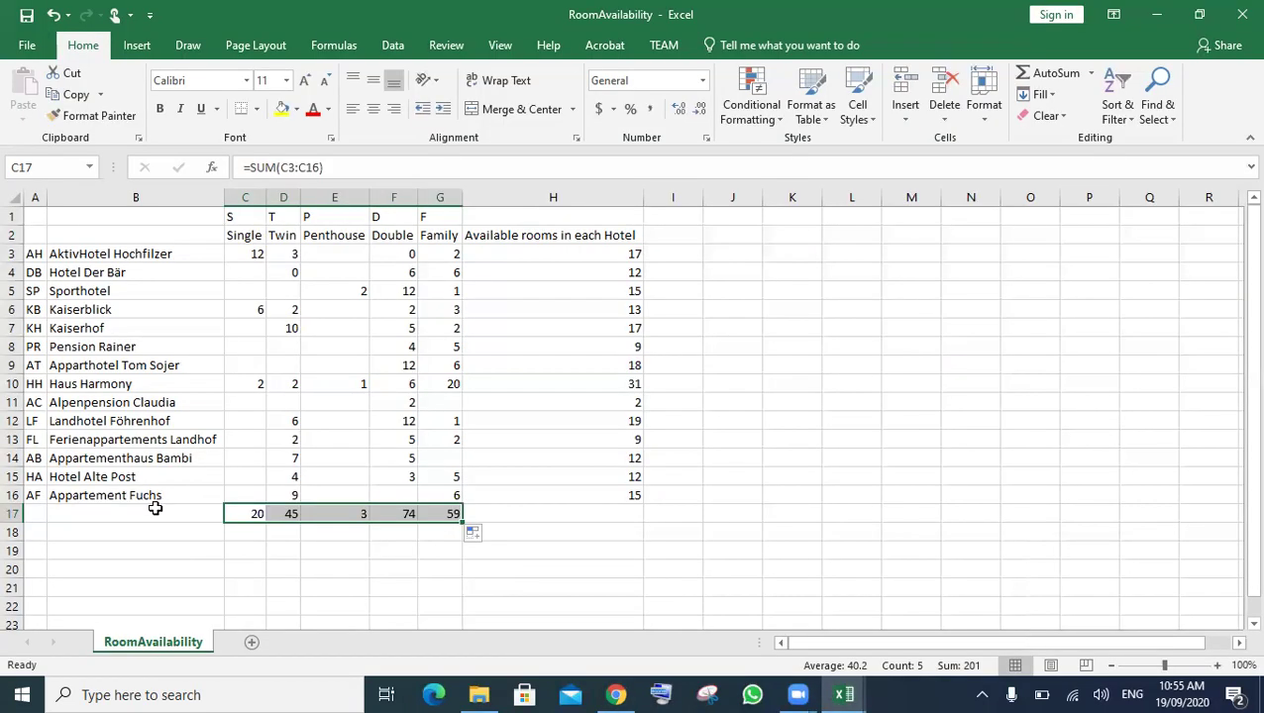
- Paste the label into B17 and capitalise it to 'Available rooms of each type'
double_click(155, 512)
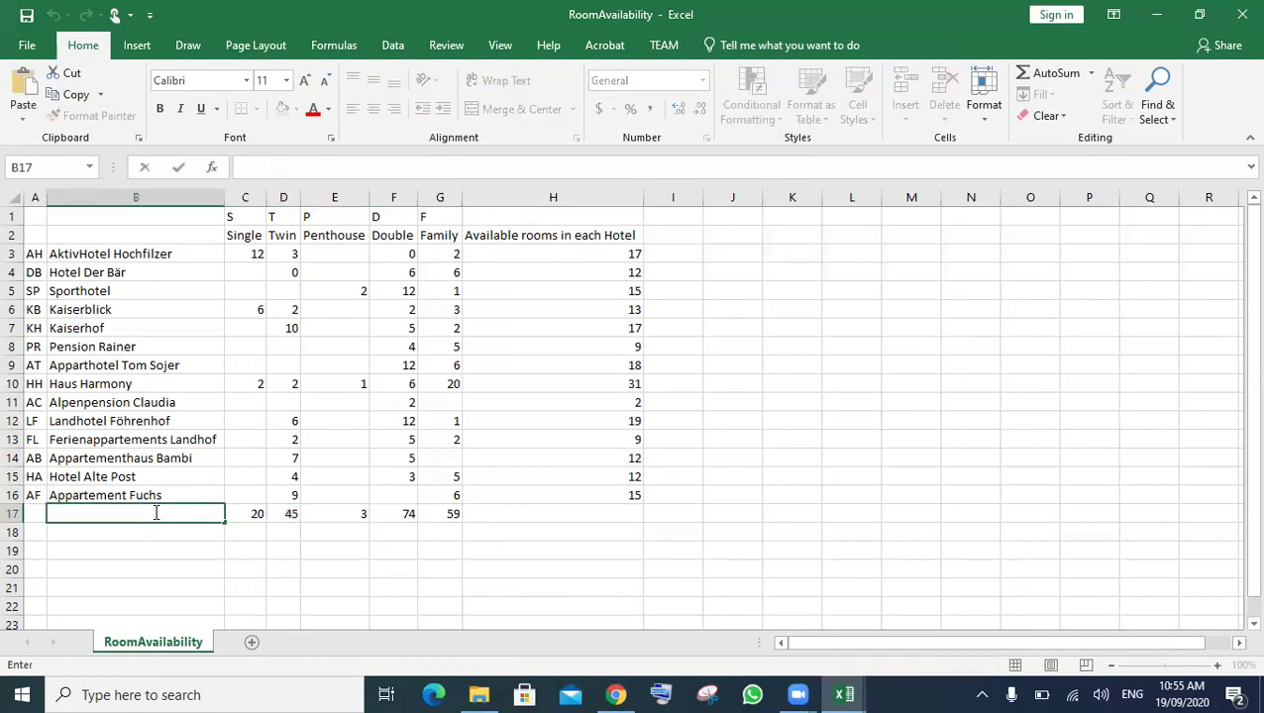
key(ctrl+v)
click(60, 514)
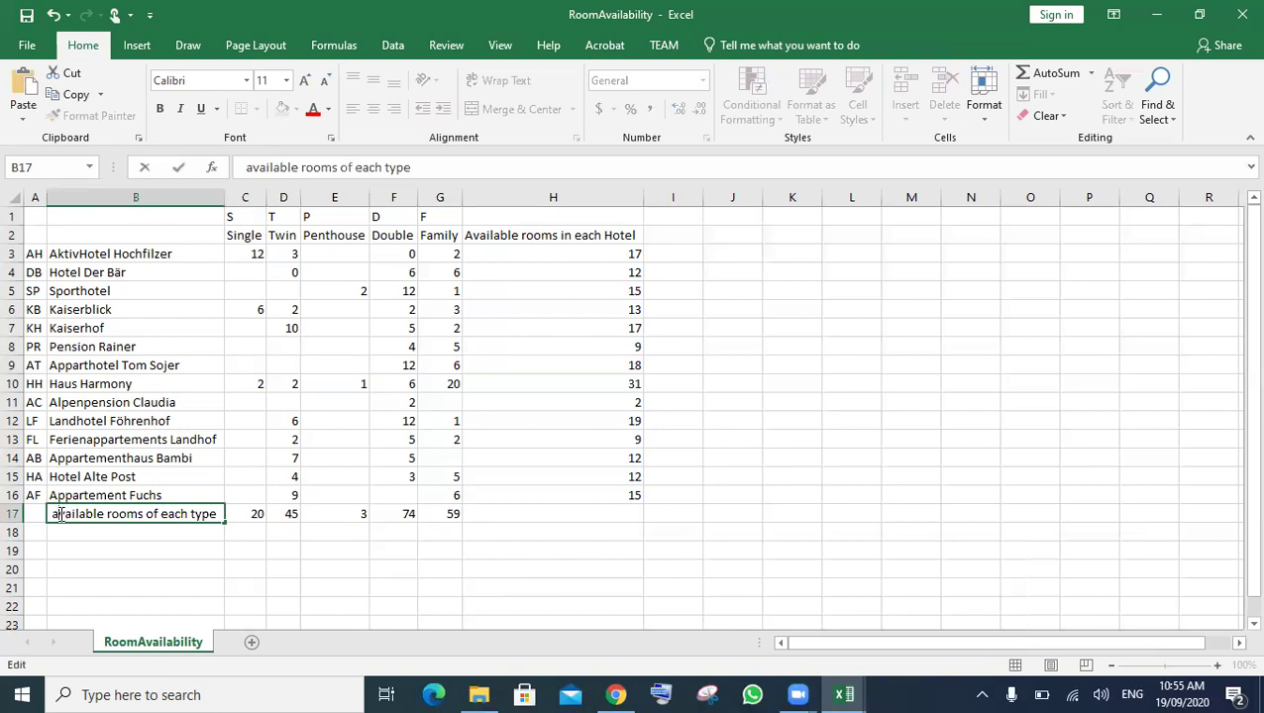
key(BackSpace)
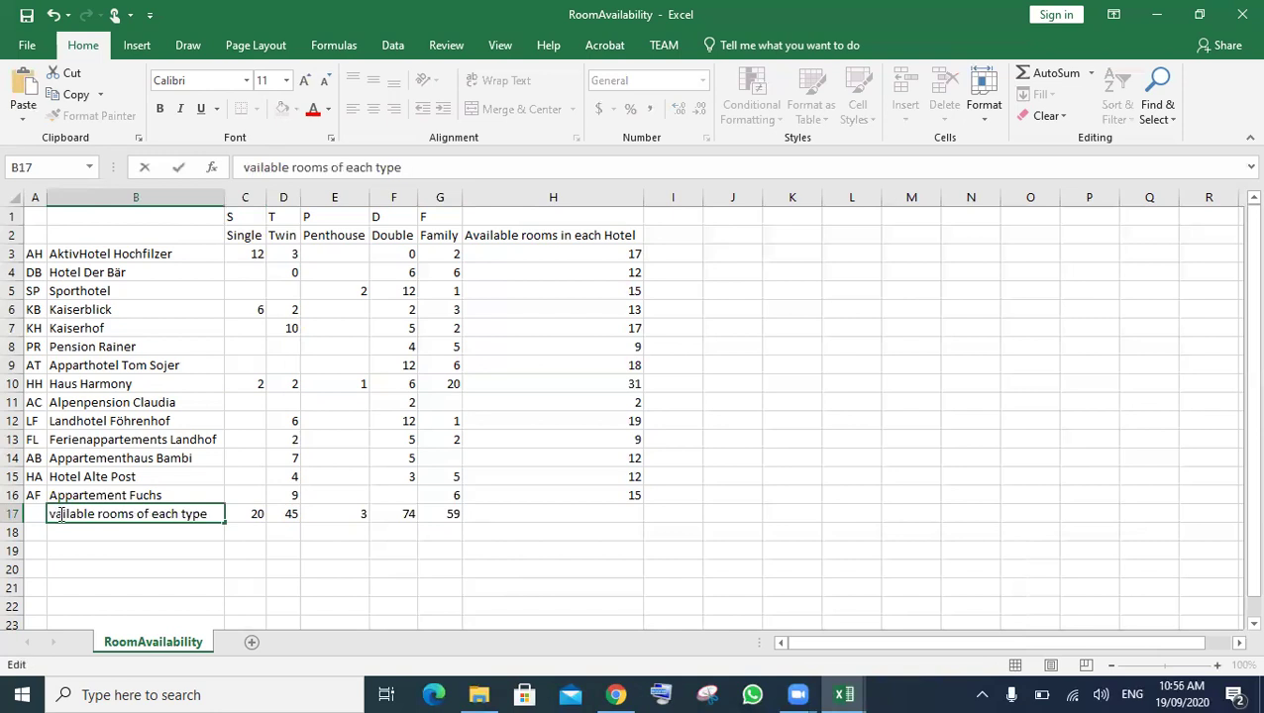
text(A)
click(173, 570)
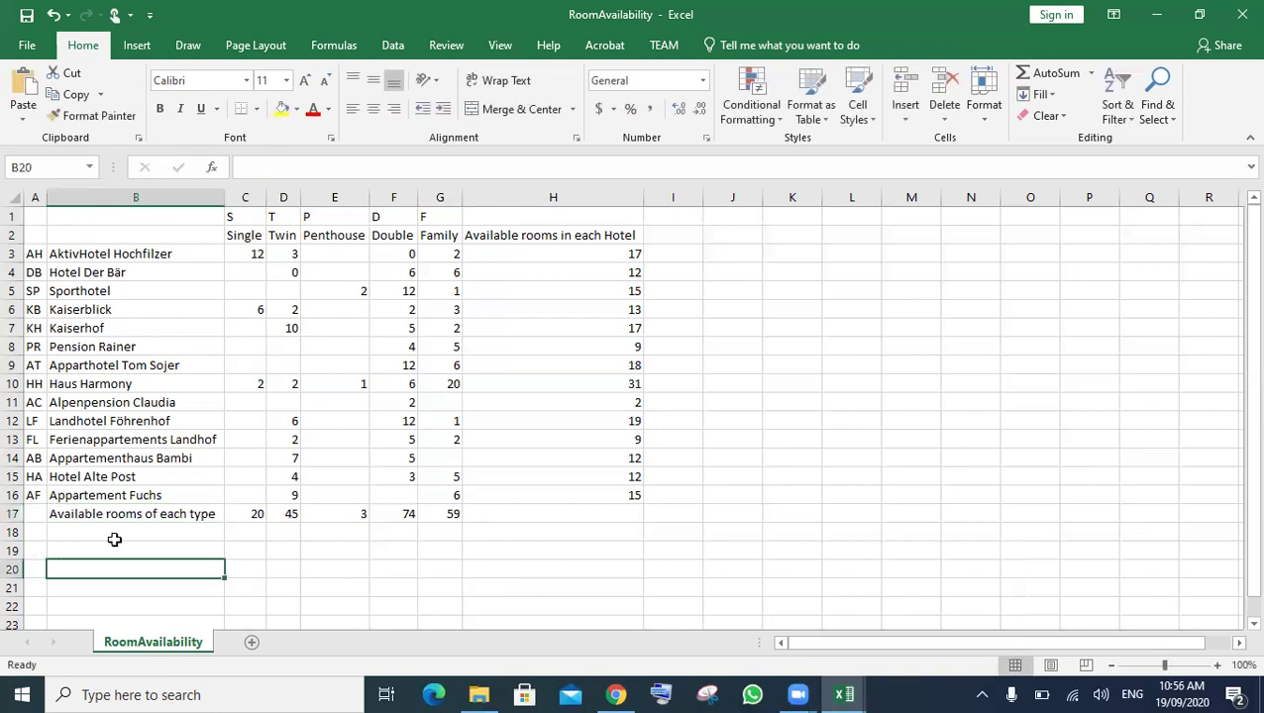
- Give the B17 label cell a yellow fill
click(107, 528)
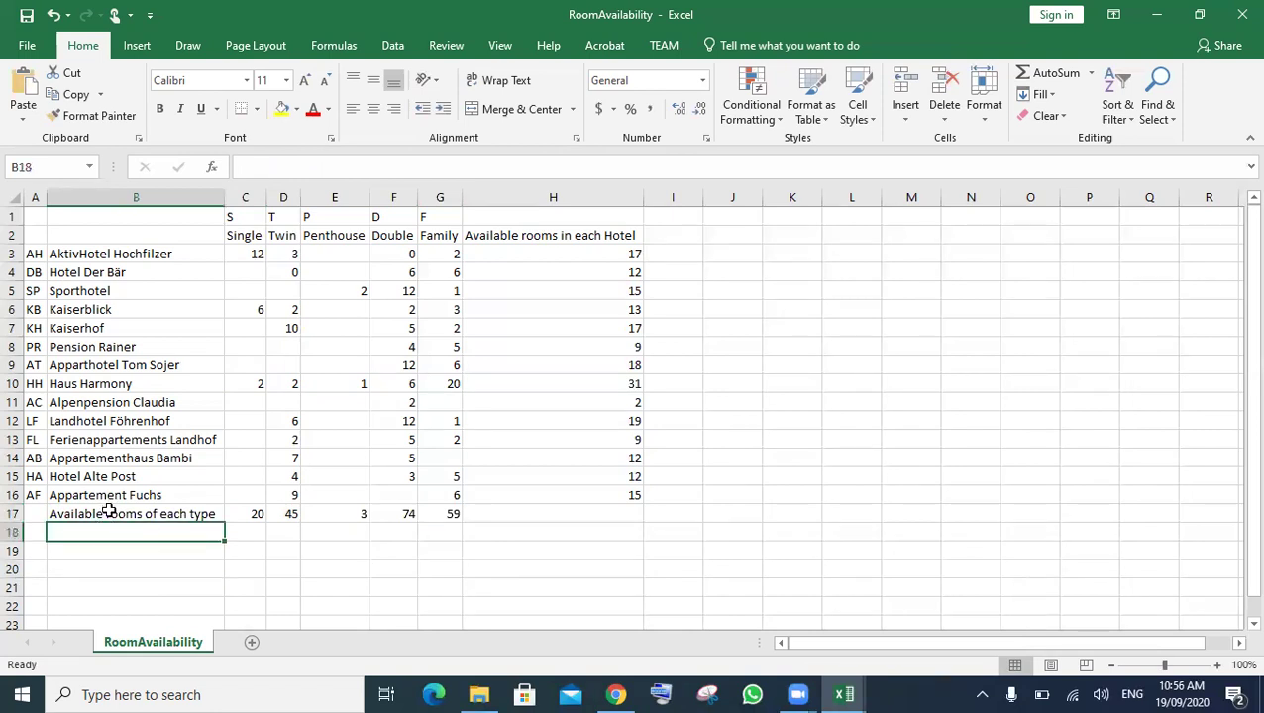
key(Up)
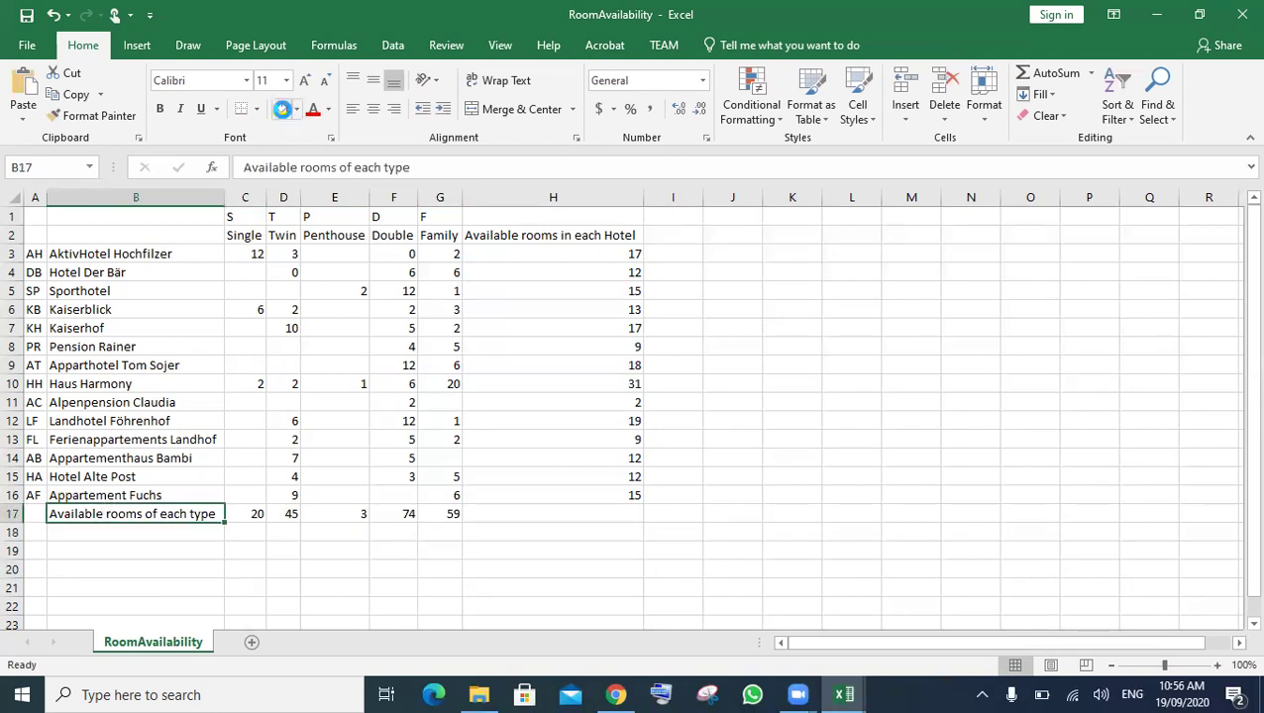
click(283, 110)
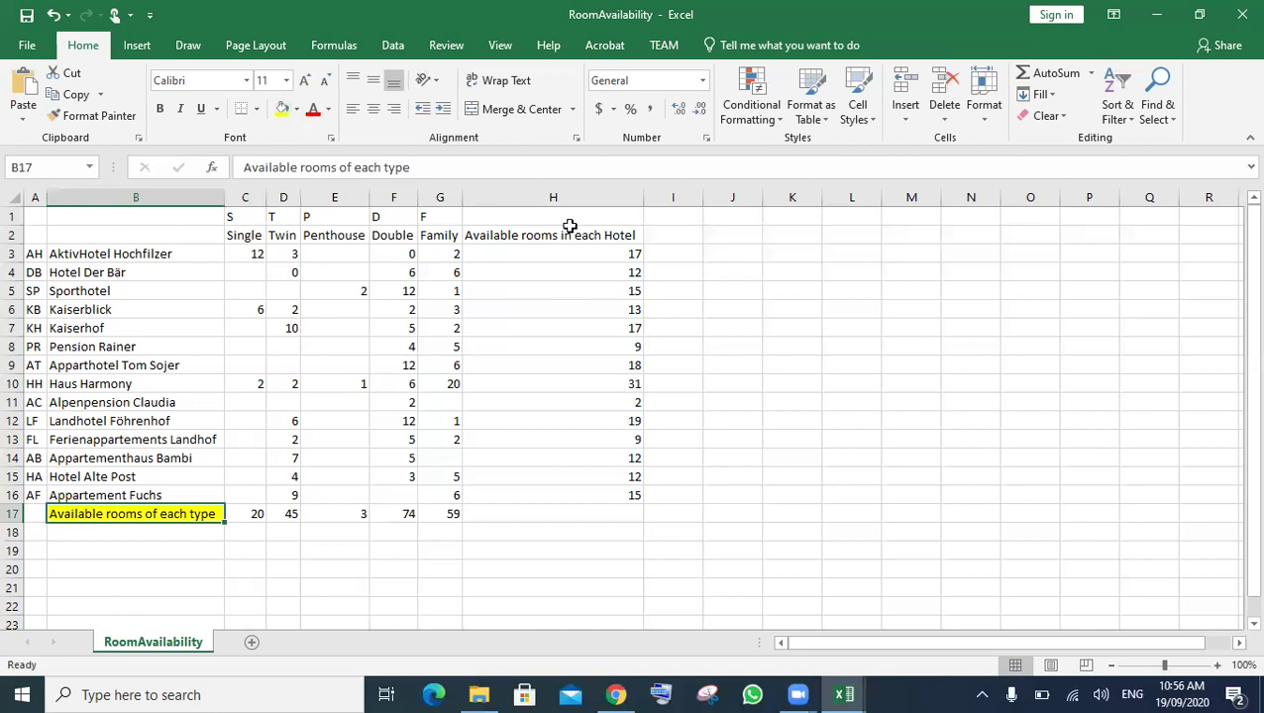
click(539, 571)
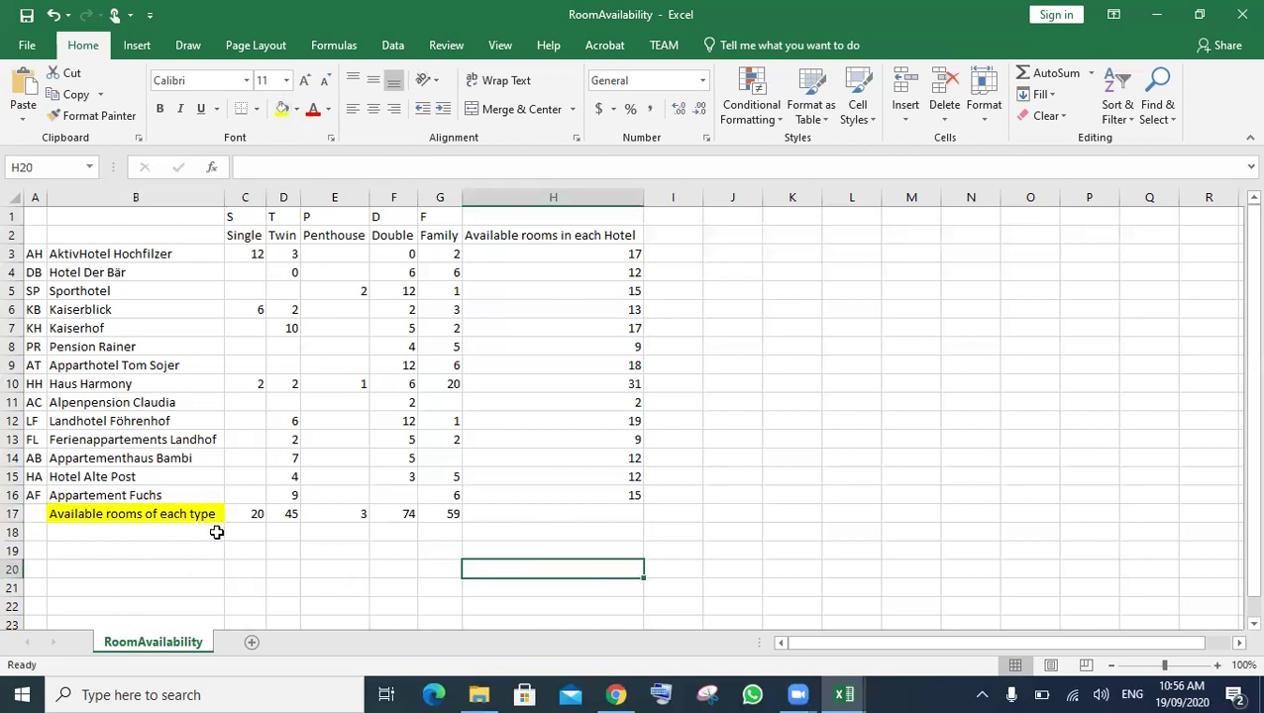
- Highlight 'to calculate the total number of rooms available' in the task PDF, then return to Excel
mouse_move(614, 694)
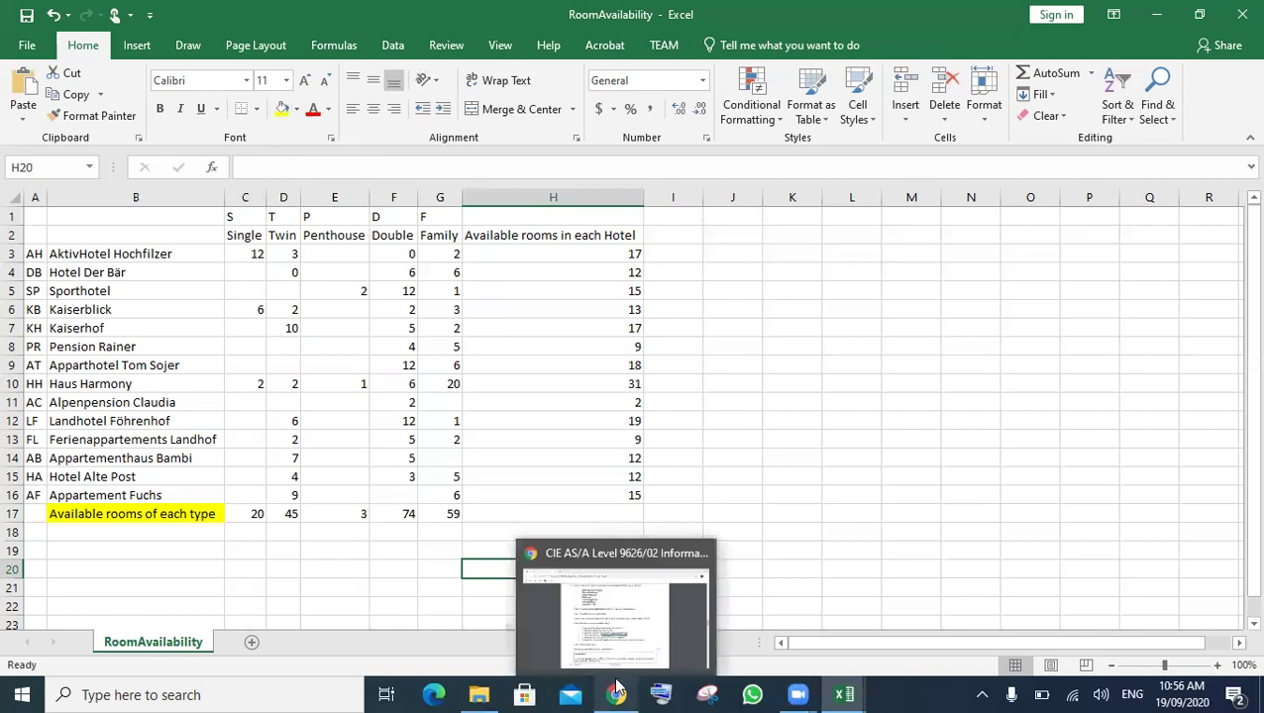
click(628, 586)
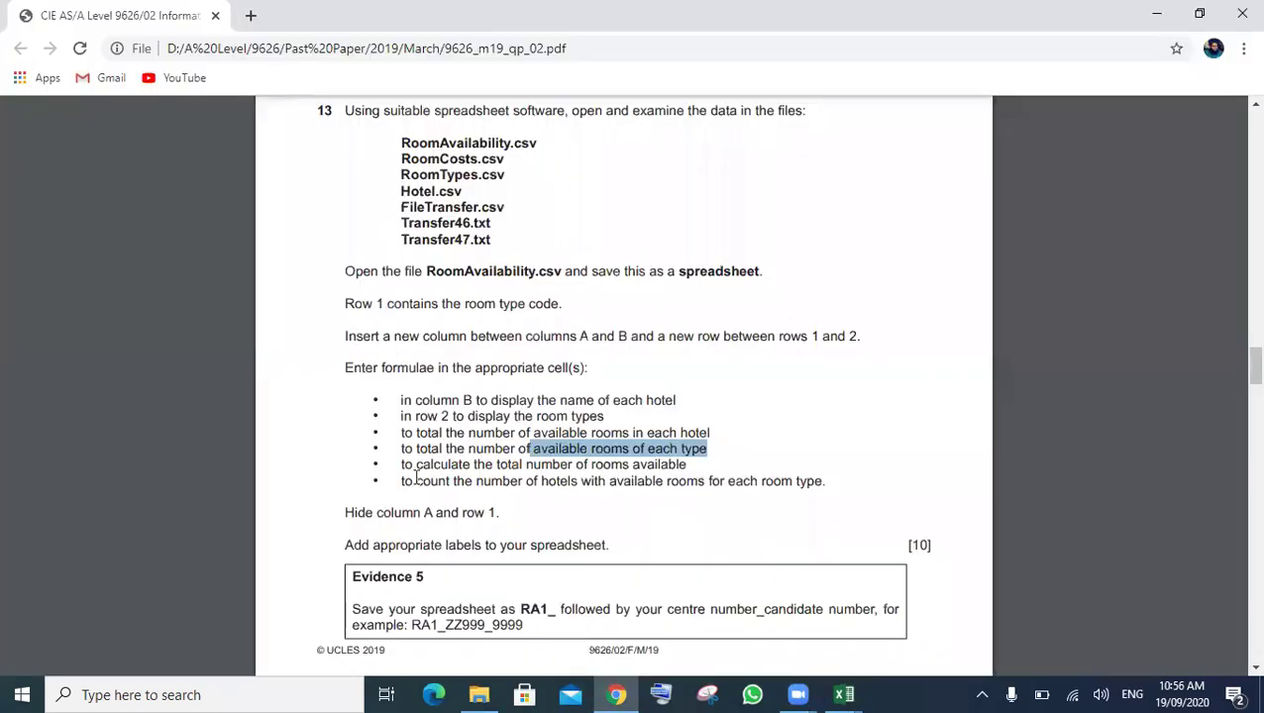
drag(400, 466, 768, 453)
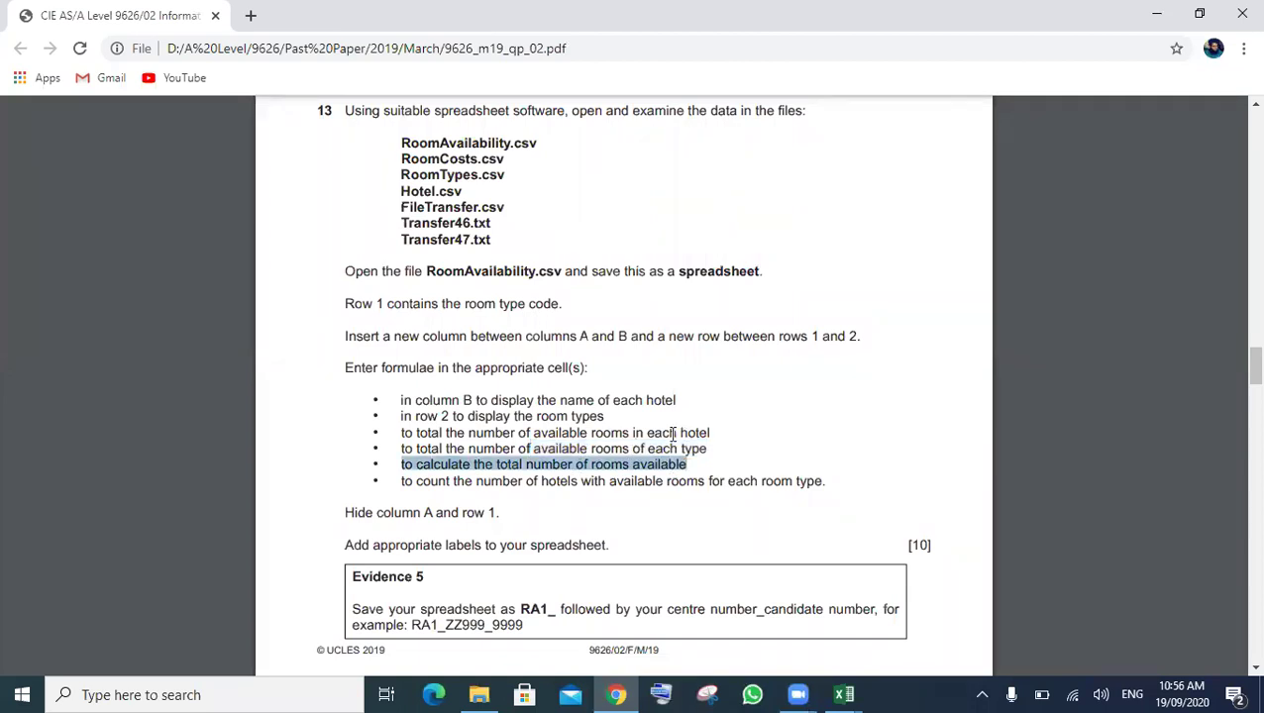
mouse_move(834, 693)
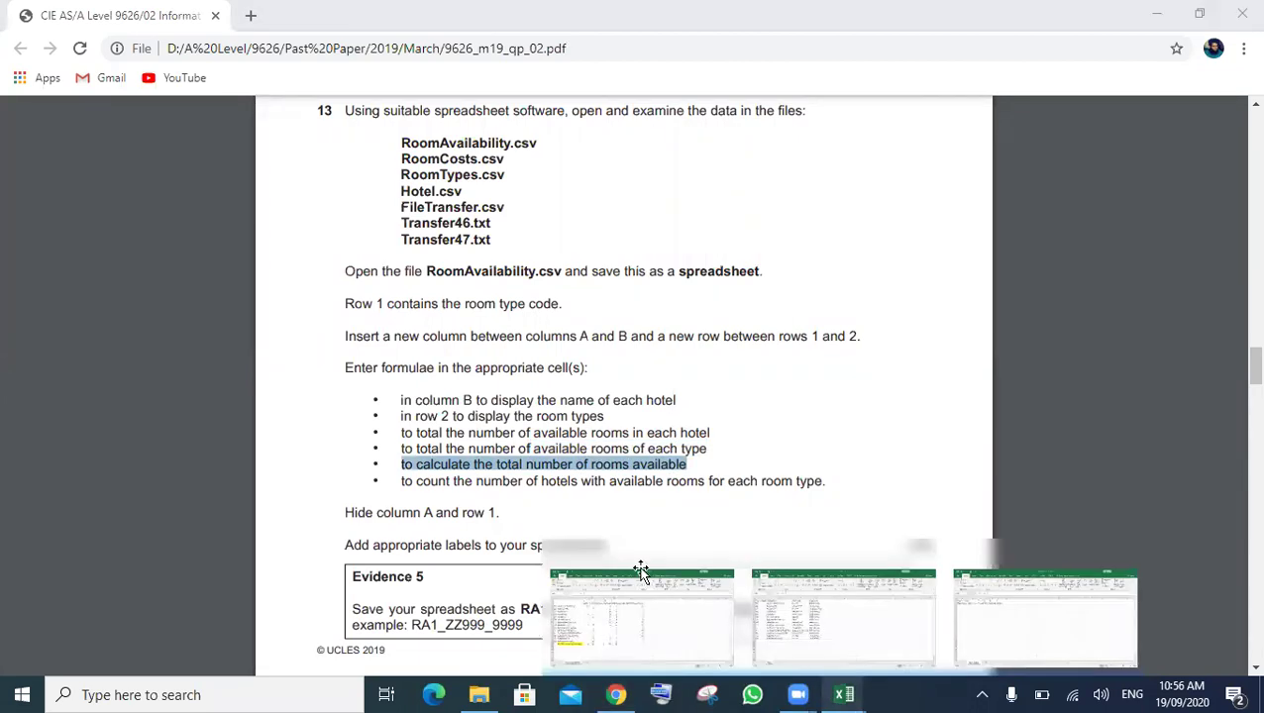
click(625, 537)
- Extend G17's SUM formula into H17 for a 201 grand total and fill H17 yellow
click(622, 513)
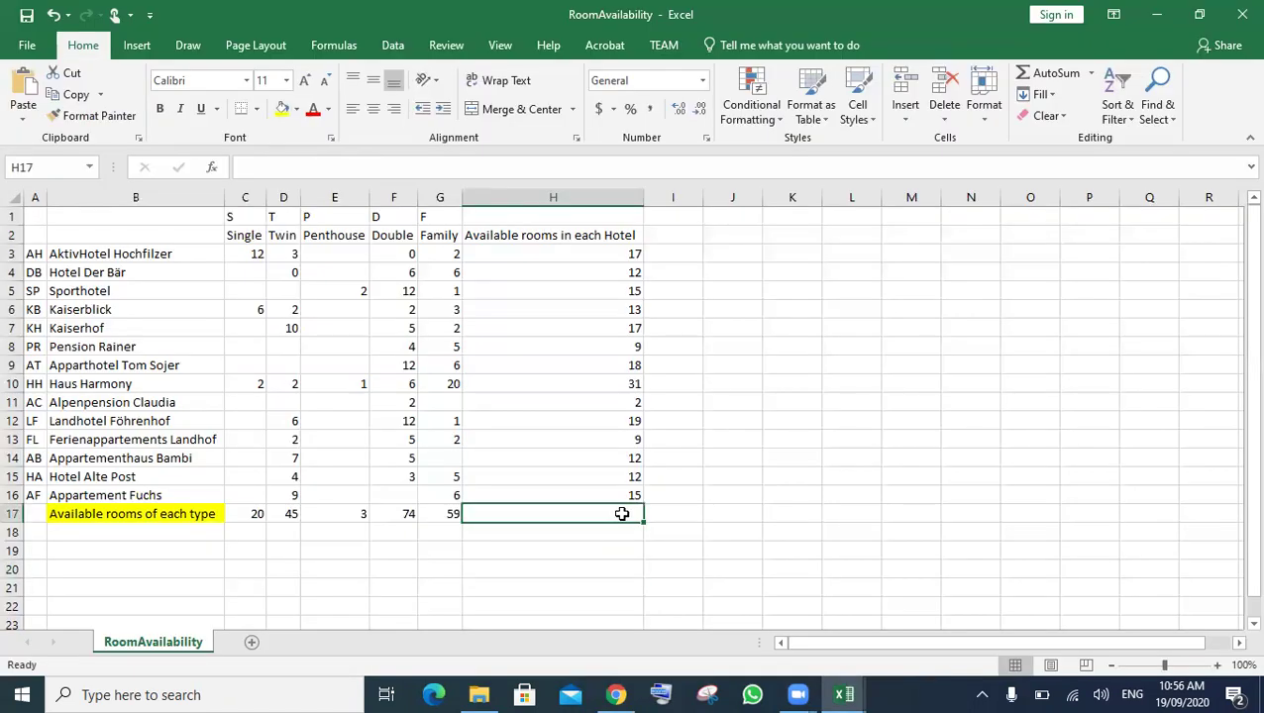
key(Up)
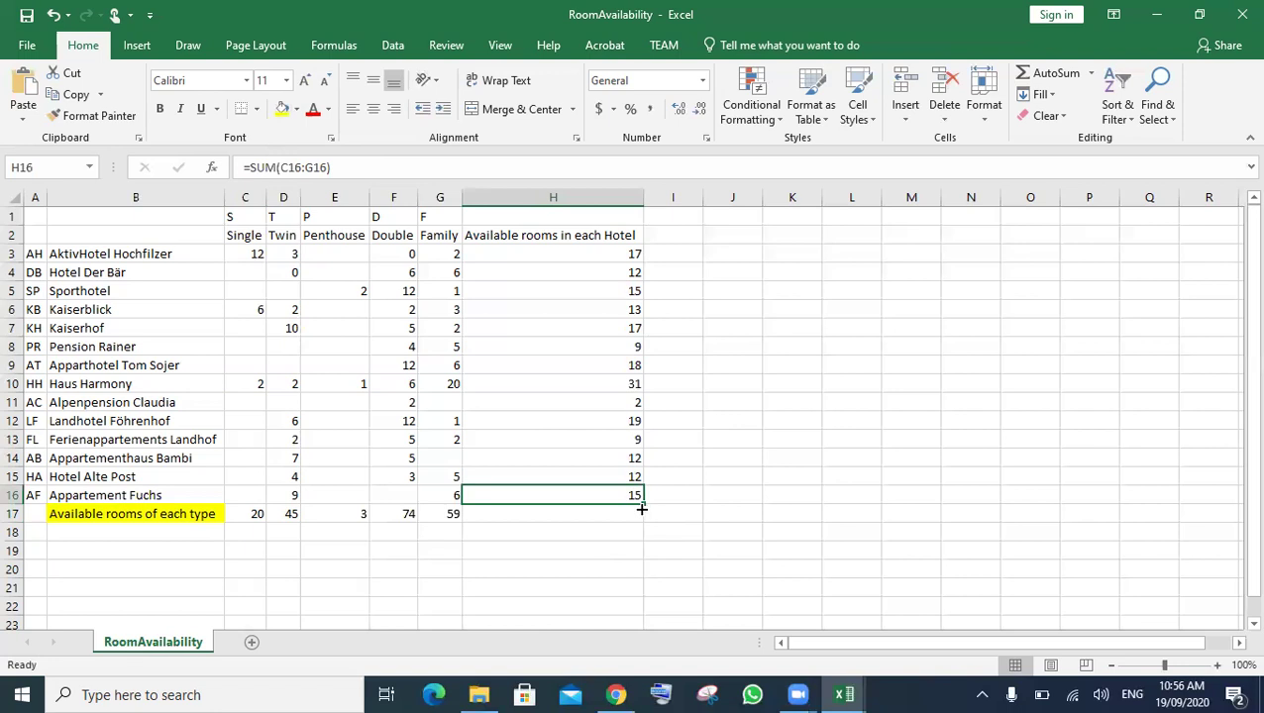
click(615, 514)
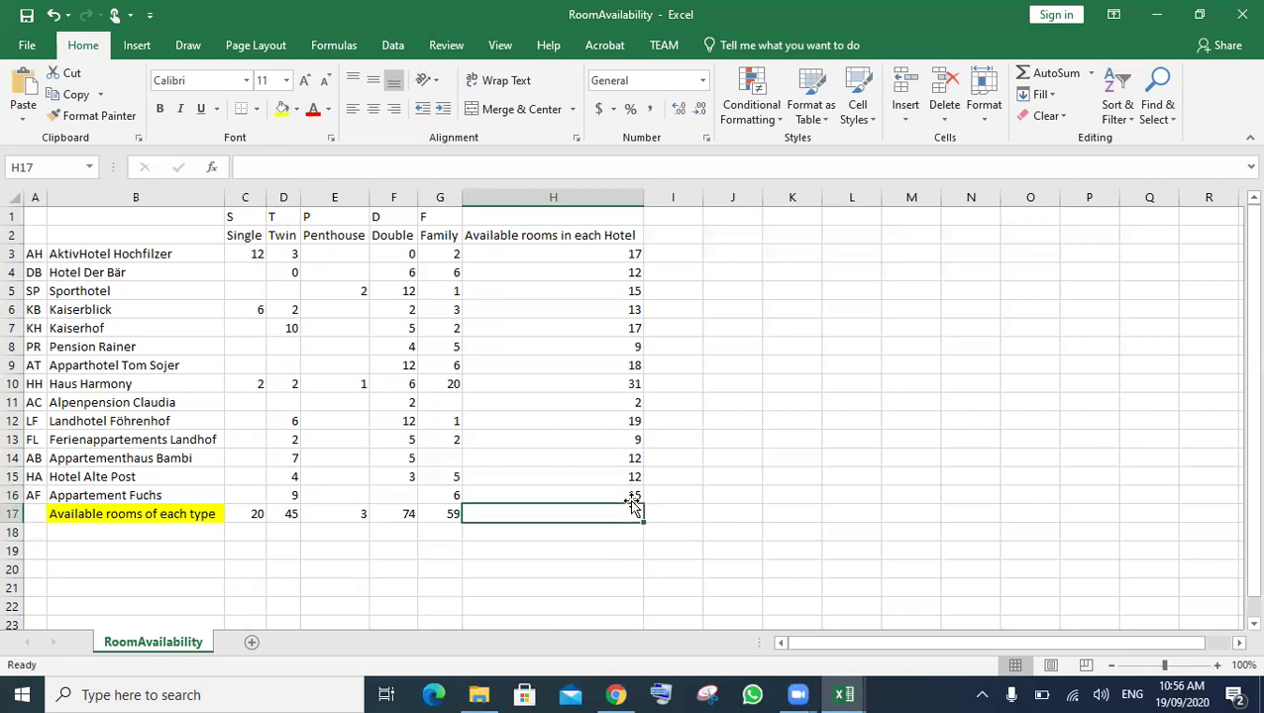
key(Up)
click(457, 516)
drag(462, 519, 596, 513)
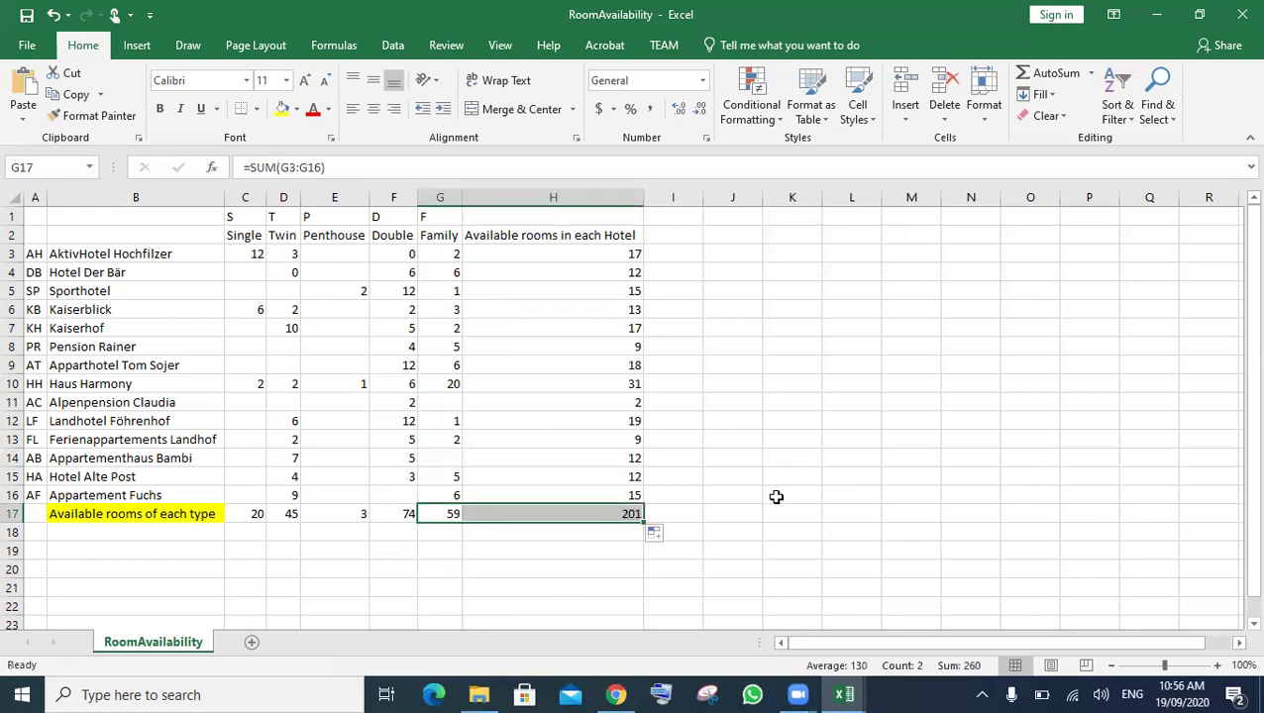
click(600, 513)
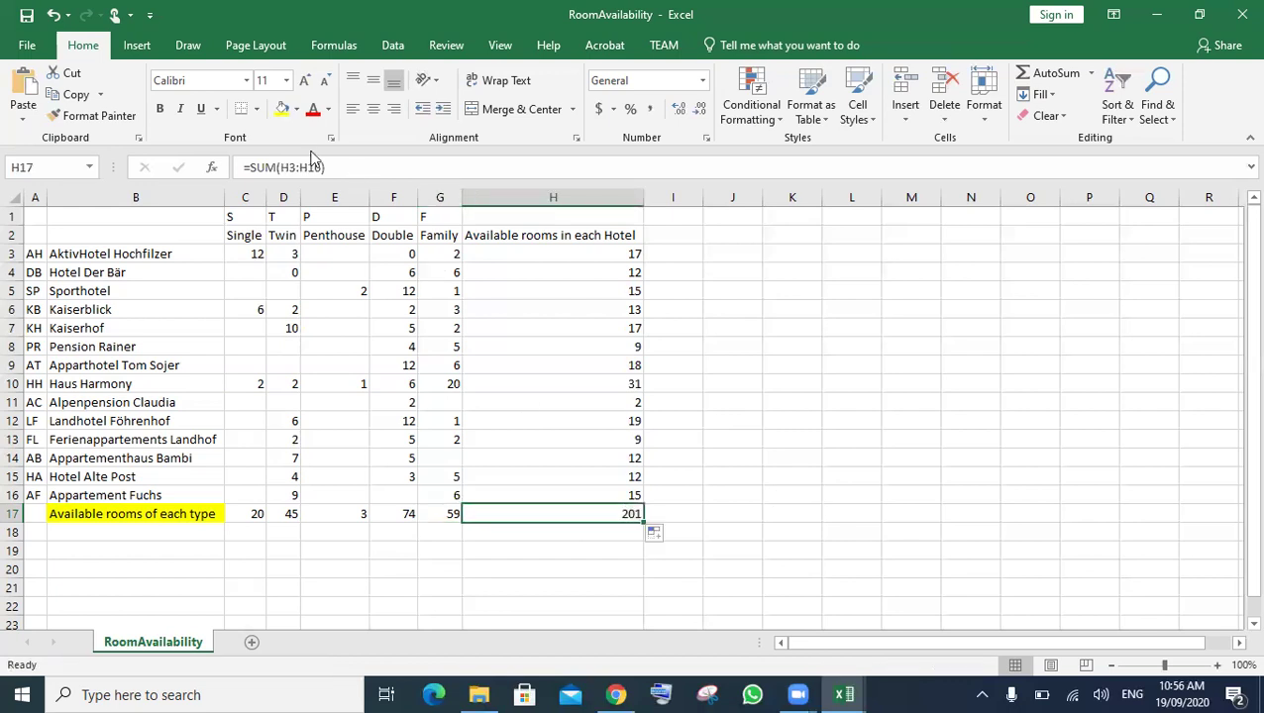
click(283, 109)
click(861, 500)
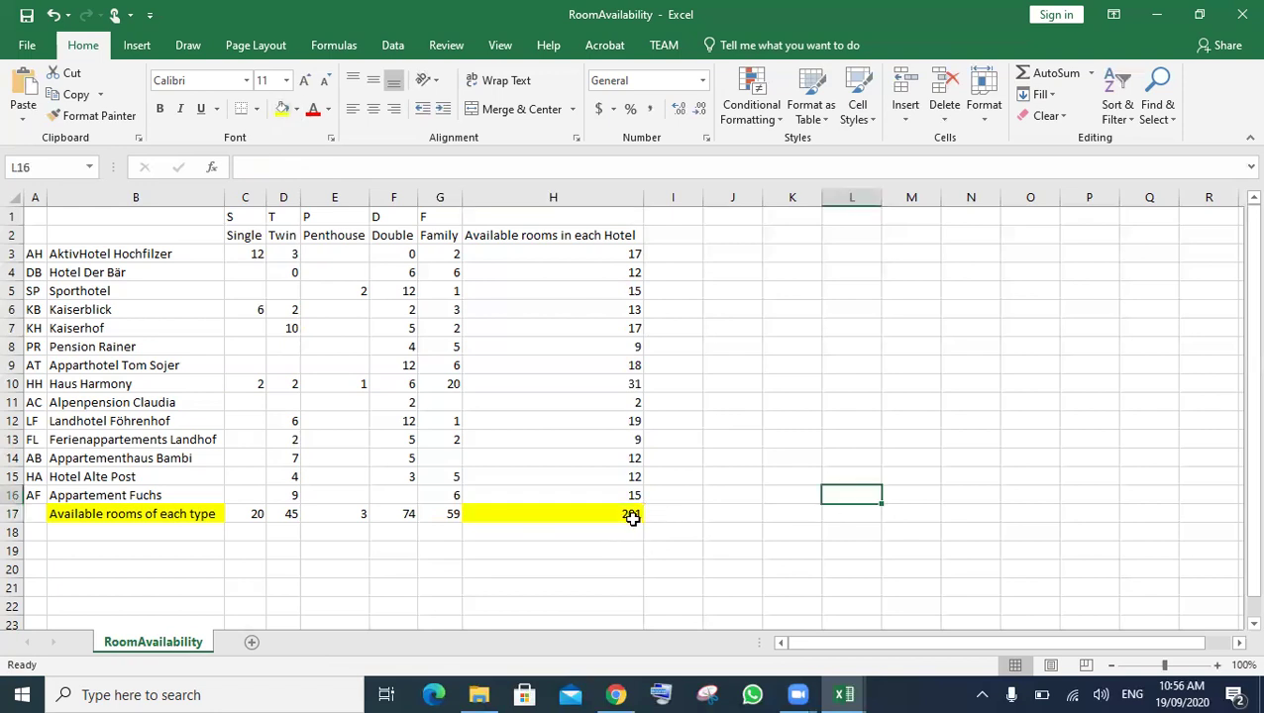
- Type 'Total Rooms Available' in I17 and autofit column I to the label
click(662, 522)
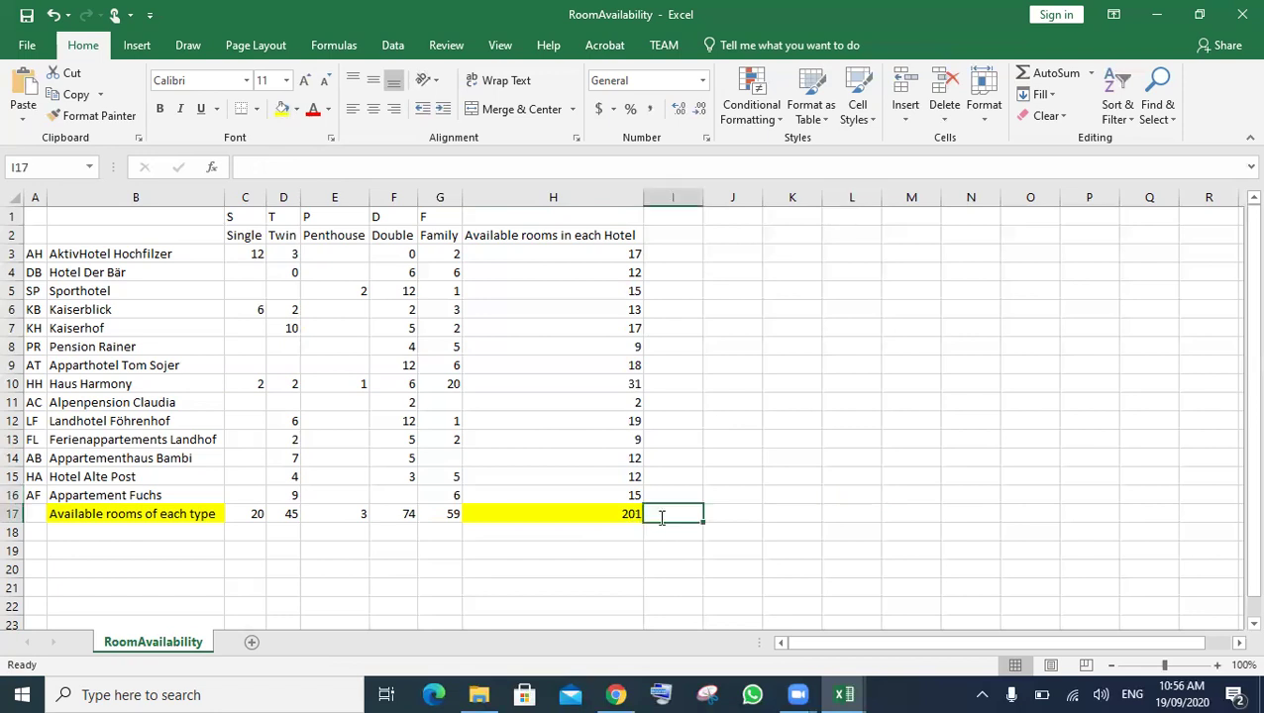
text(Total Room)
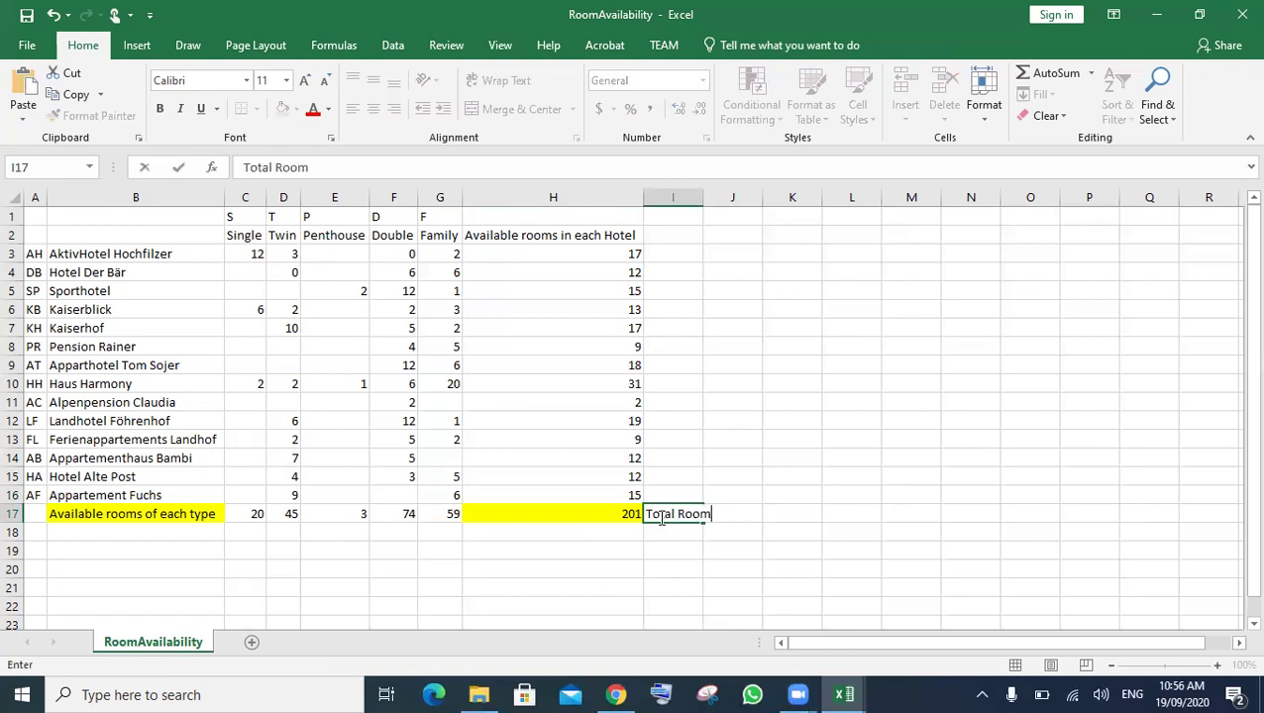
text(s Available)
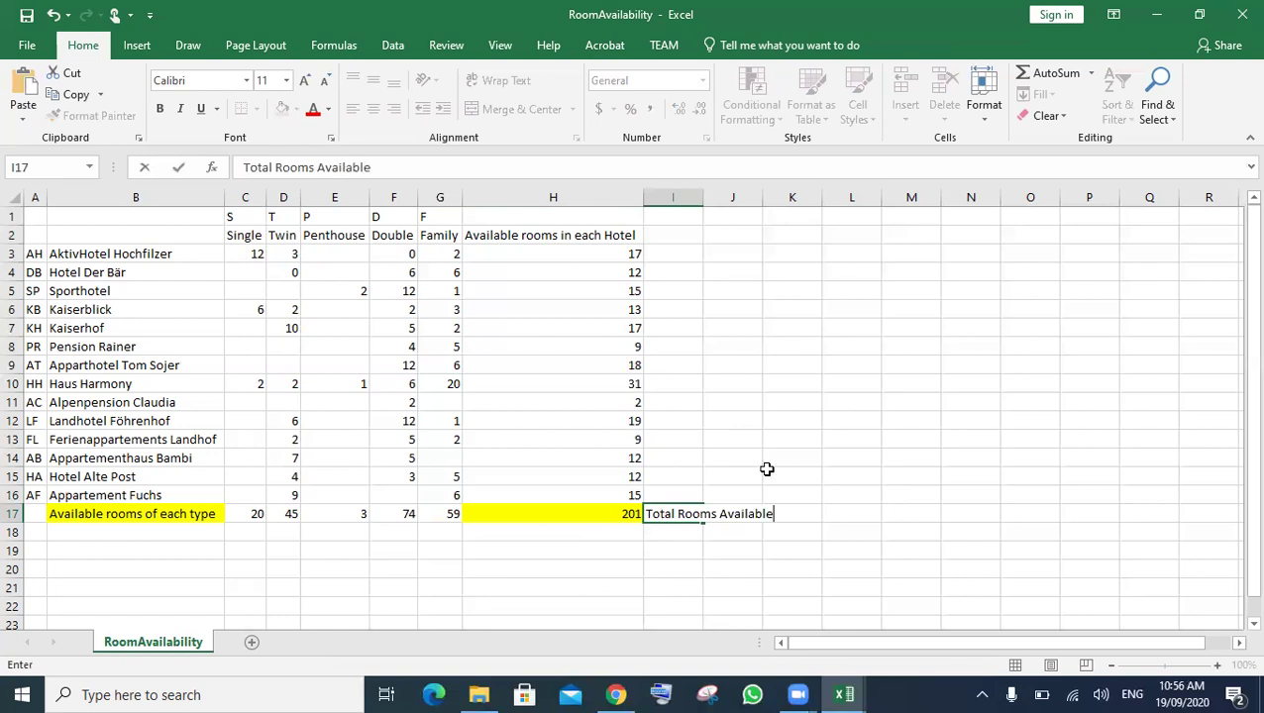
click(912, 456)
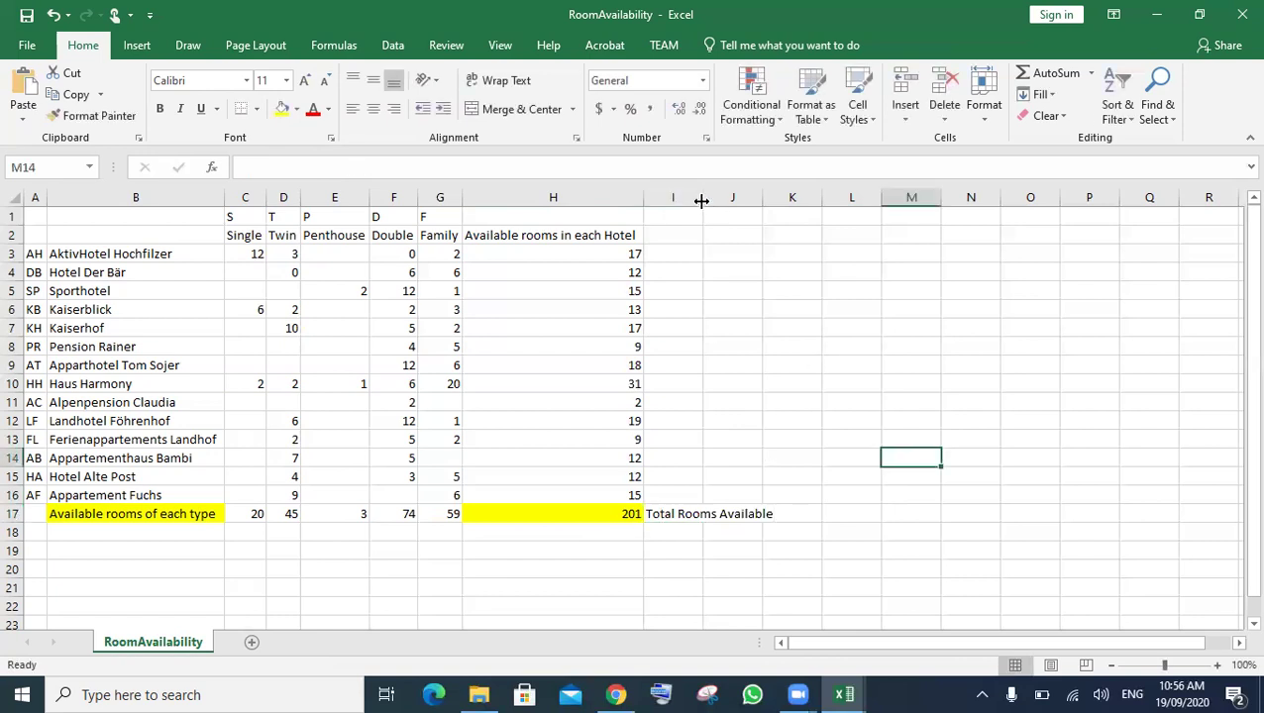
double_click(701, 198)
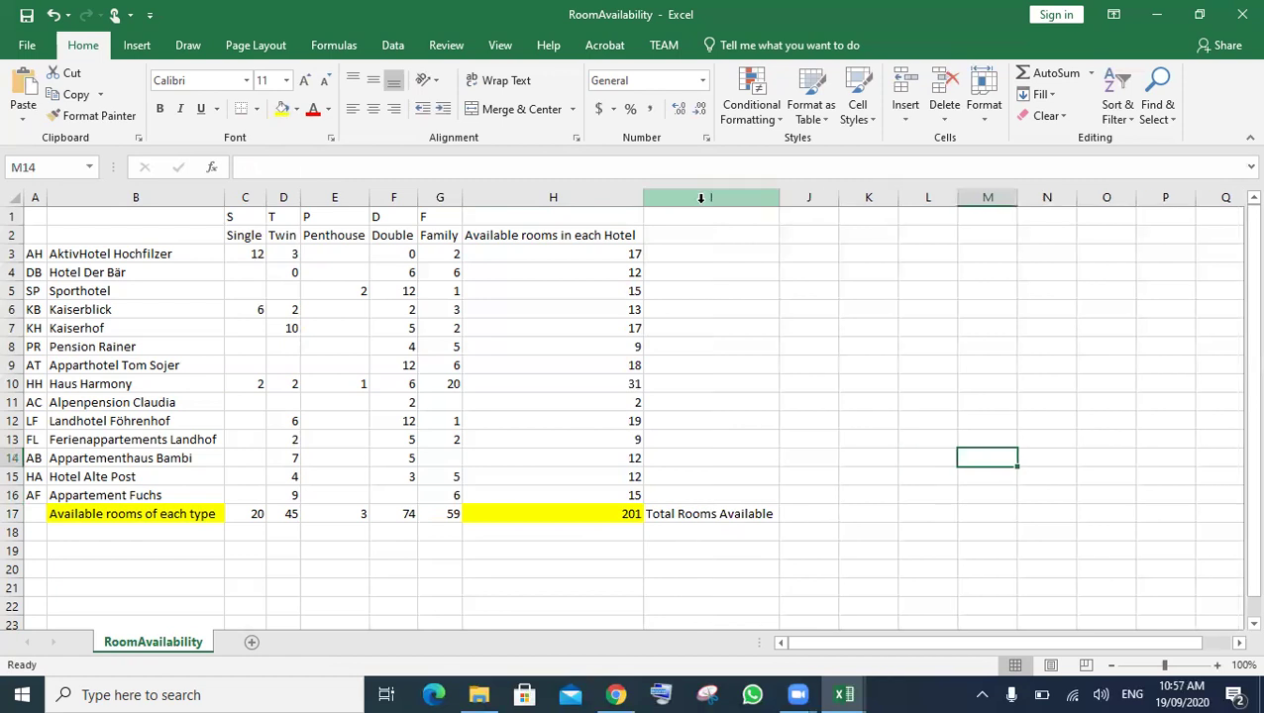
key(Left)
key(Left)
key(Left)
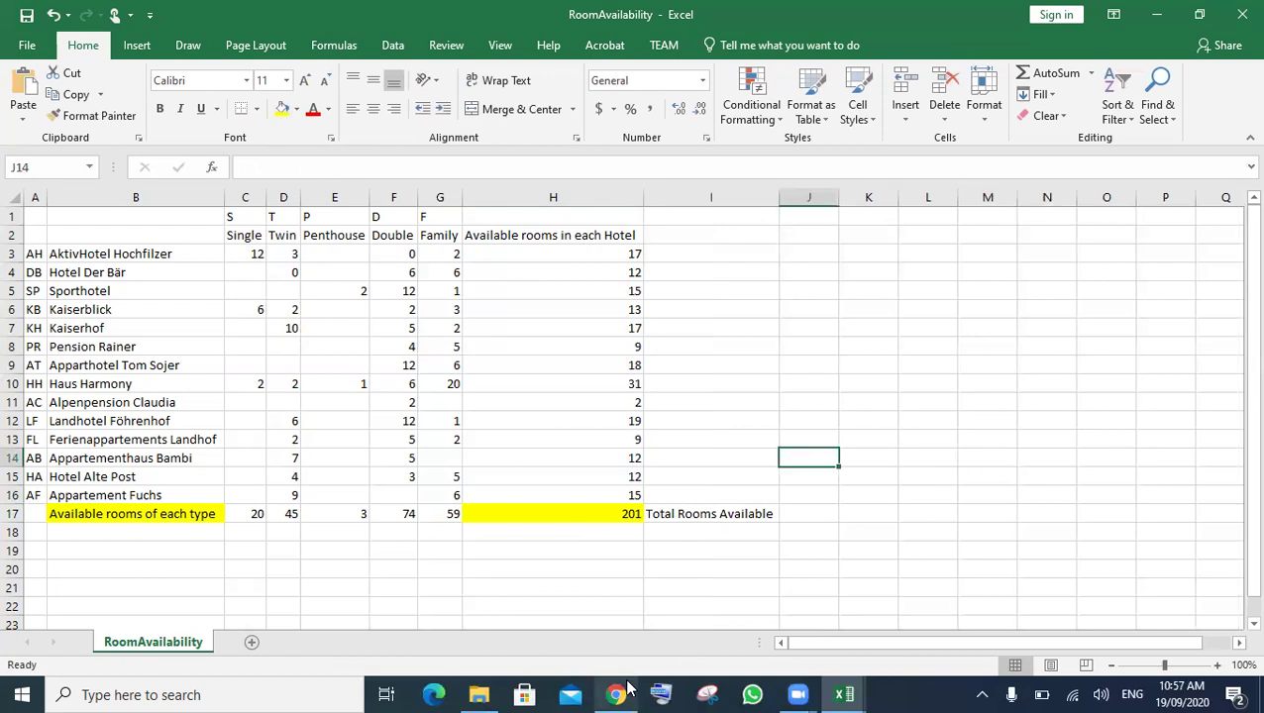
- Review the task PDF with its highlight cleared, then head back to Excel
click(616, 693)
click(426, 496)
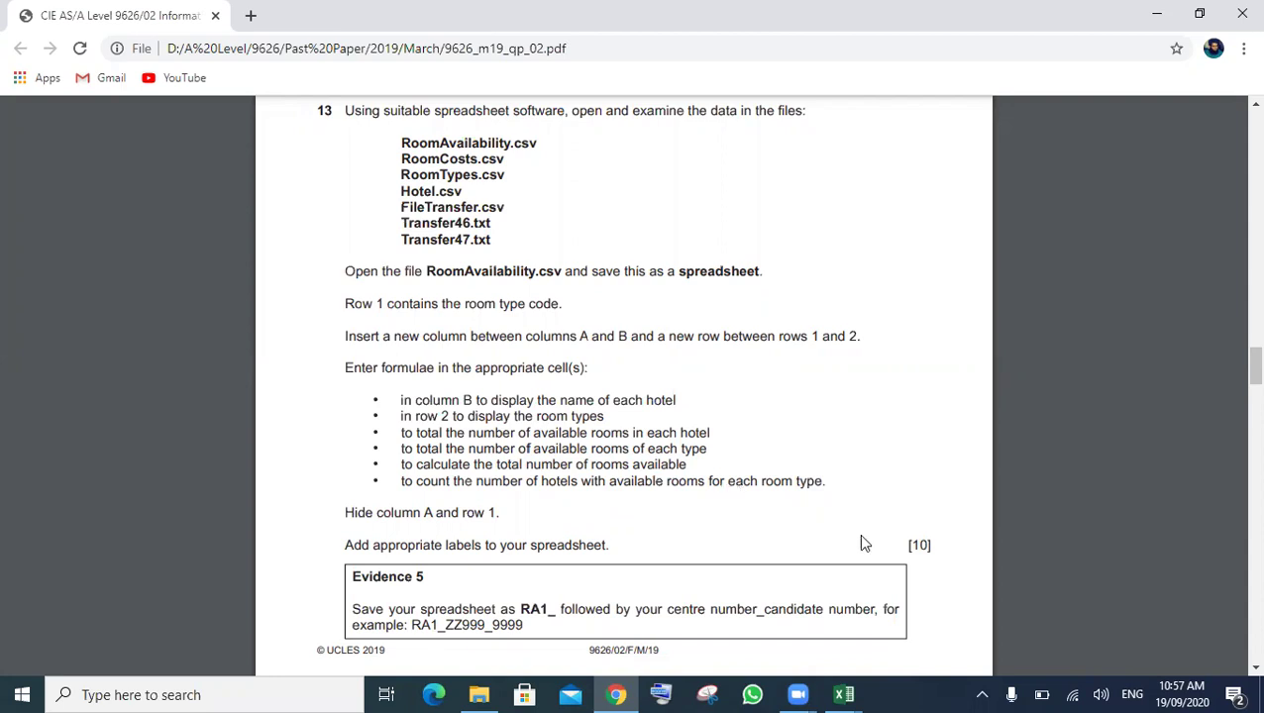
click(843, 693)
- Return to RoomAvailability and look over the hotel-name and Single room ranges
click(681, 637)
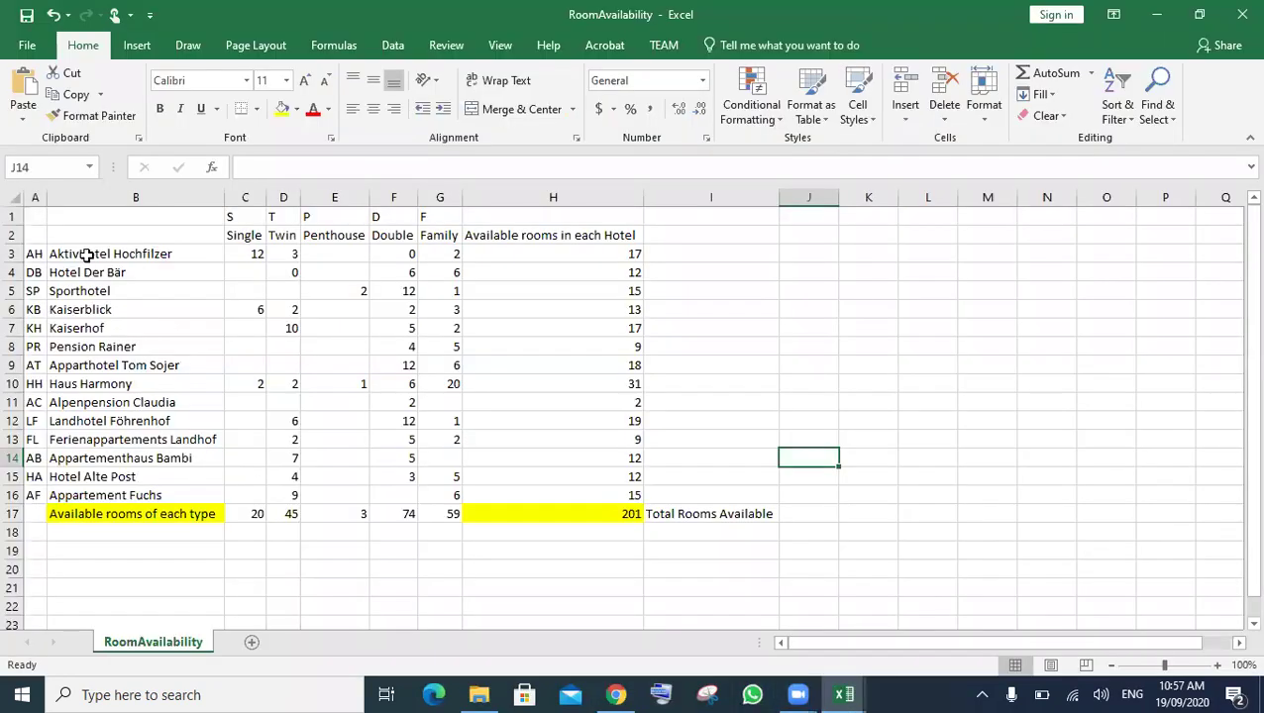
drag(87, 254, 90, 476)
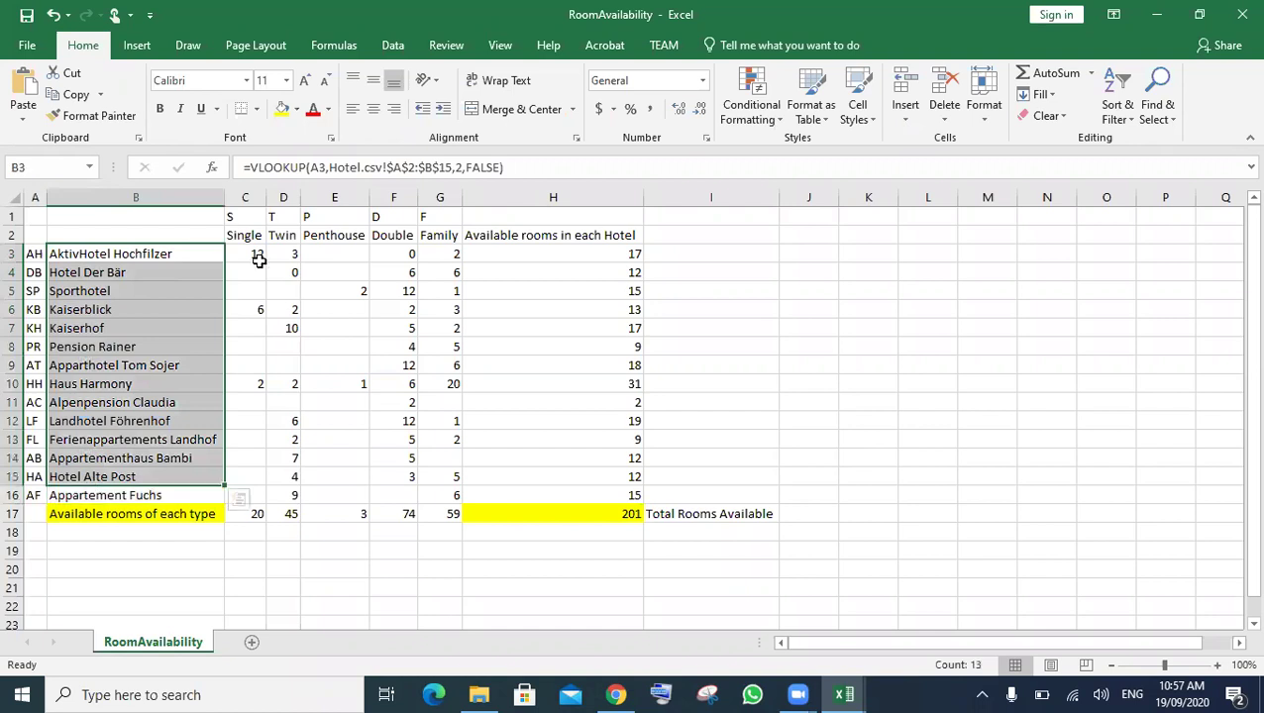
drag(254, 253, 254, 424)
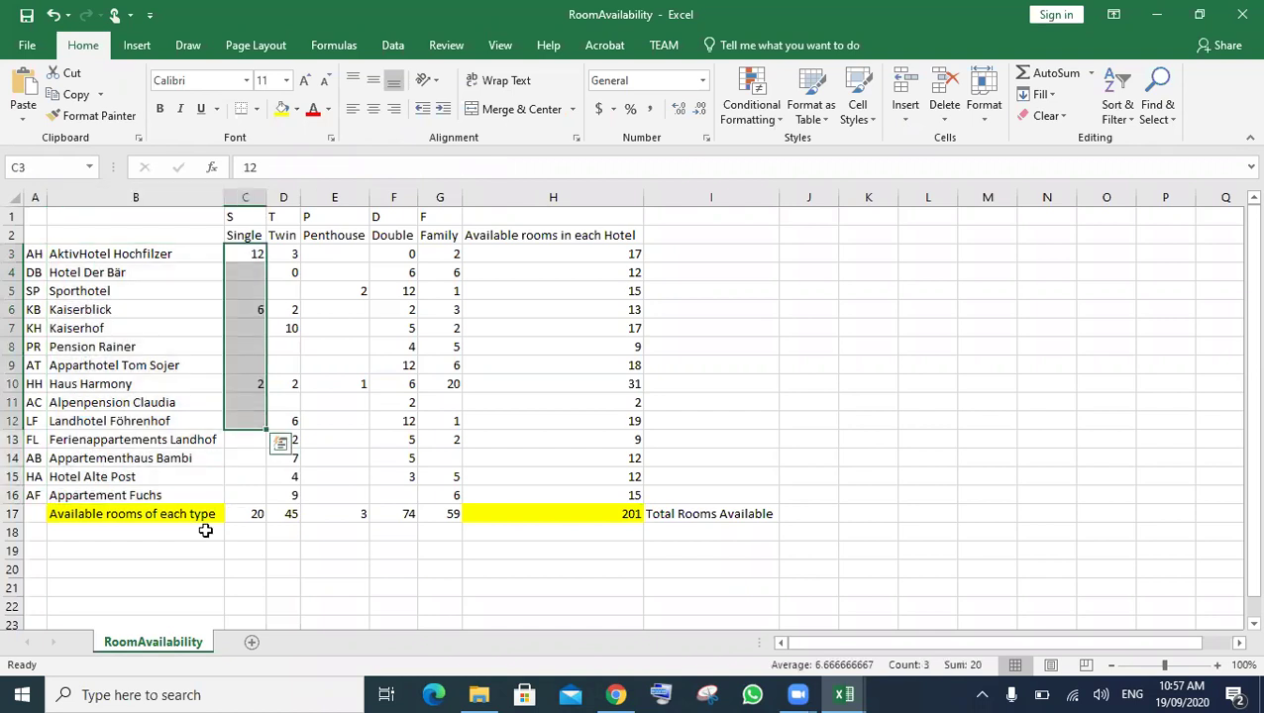
click(117, 558)
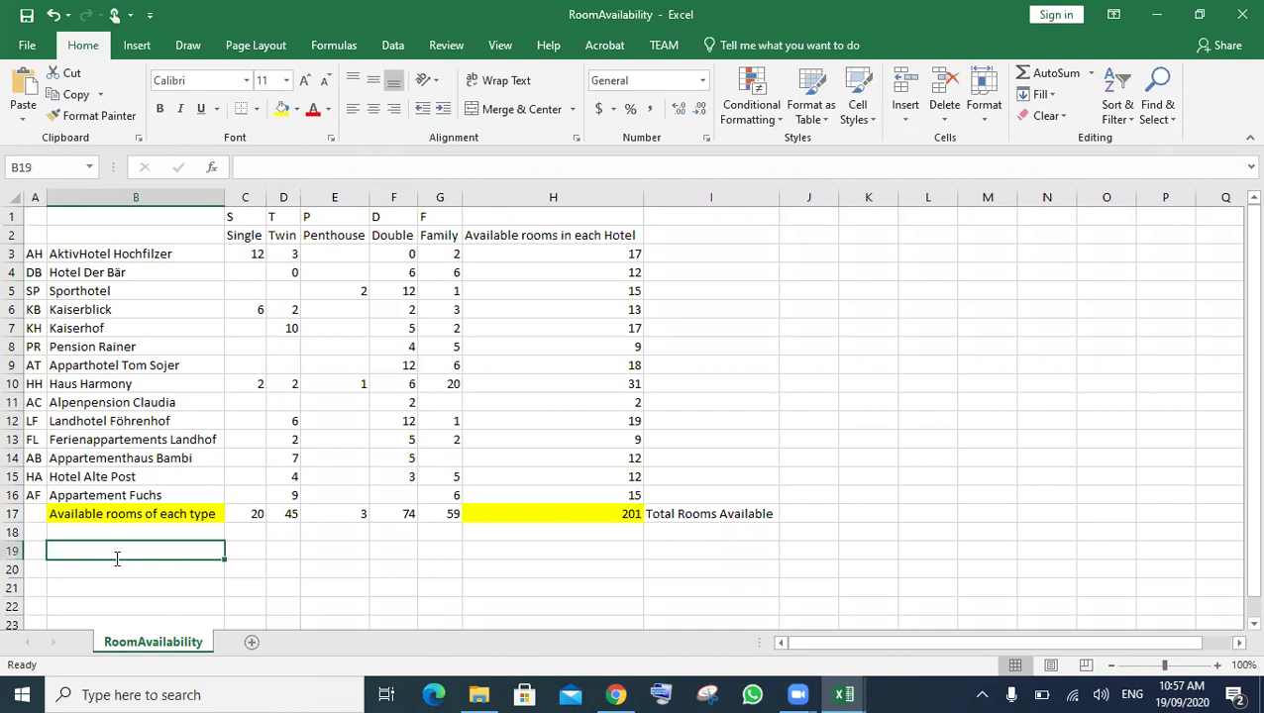
- Enter =COUNT(B3:B16) in B19, which returns 0
text(=cou)
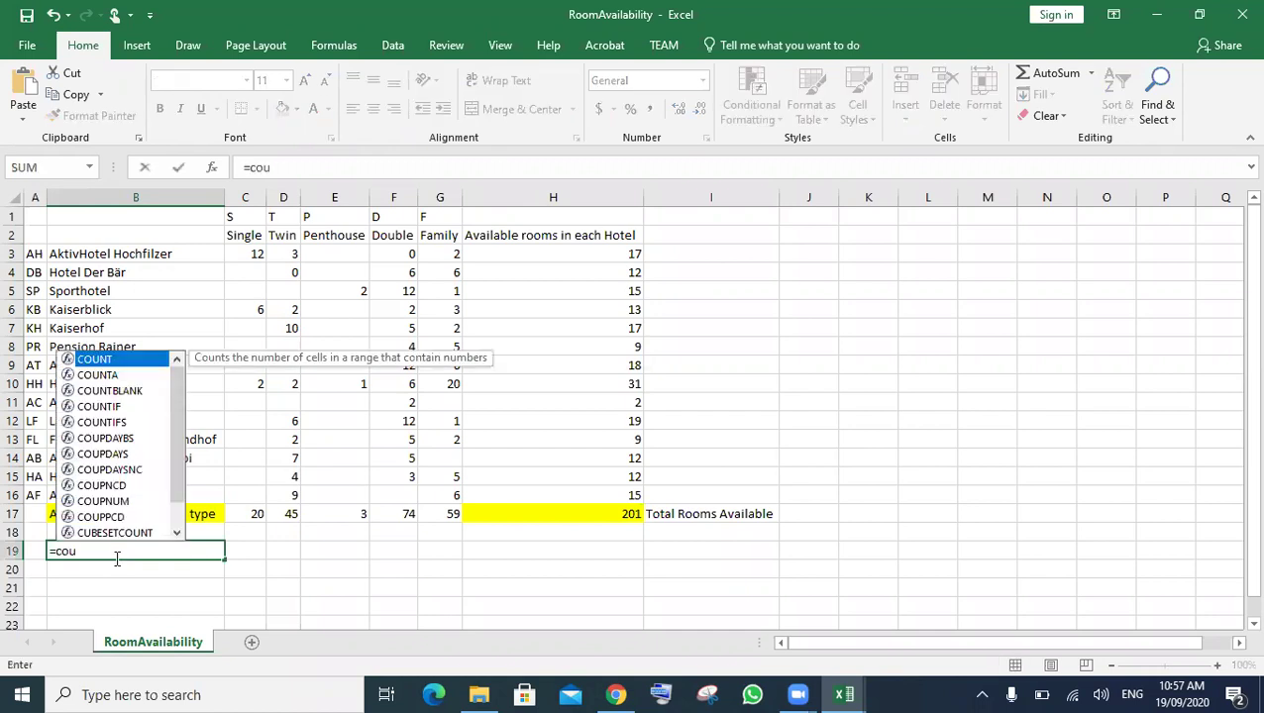
key(Tab)
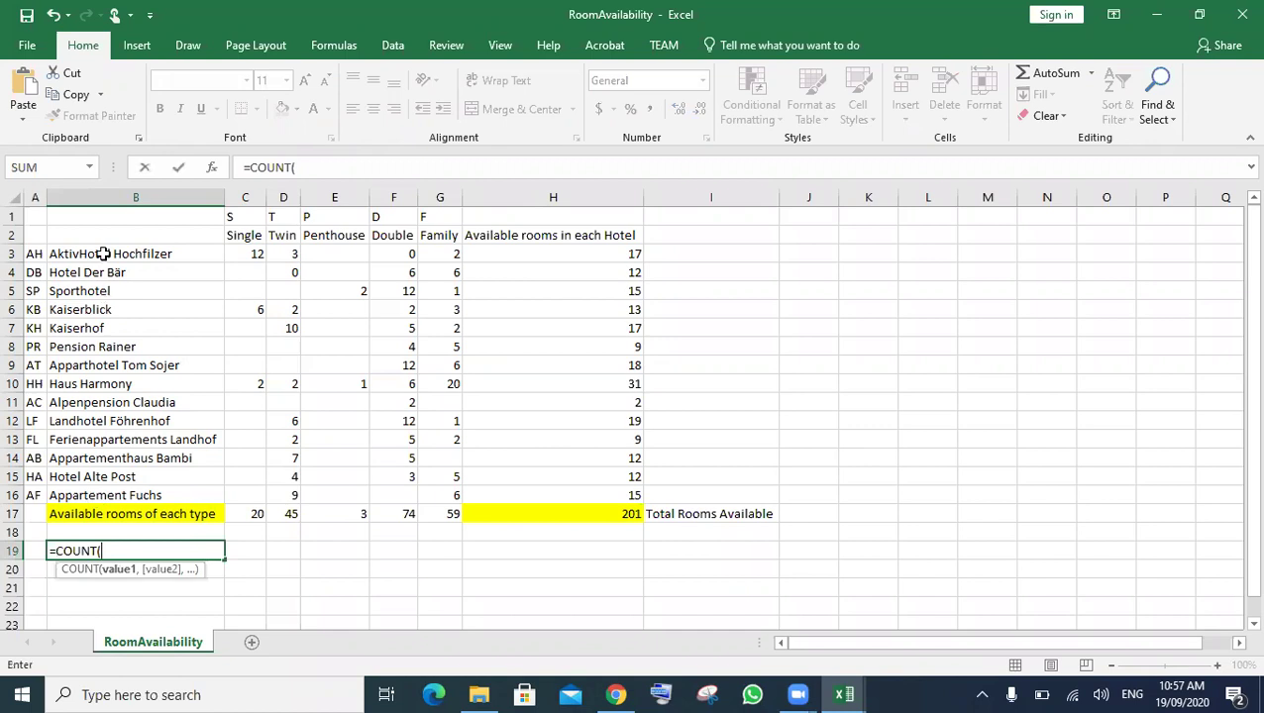
click(104, 253)
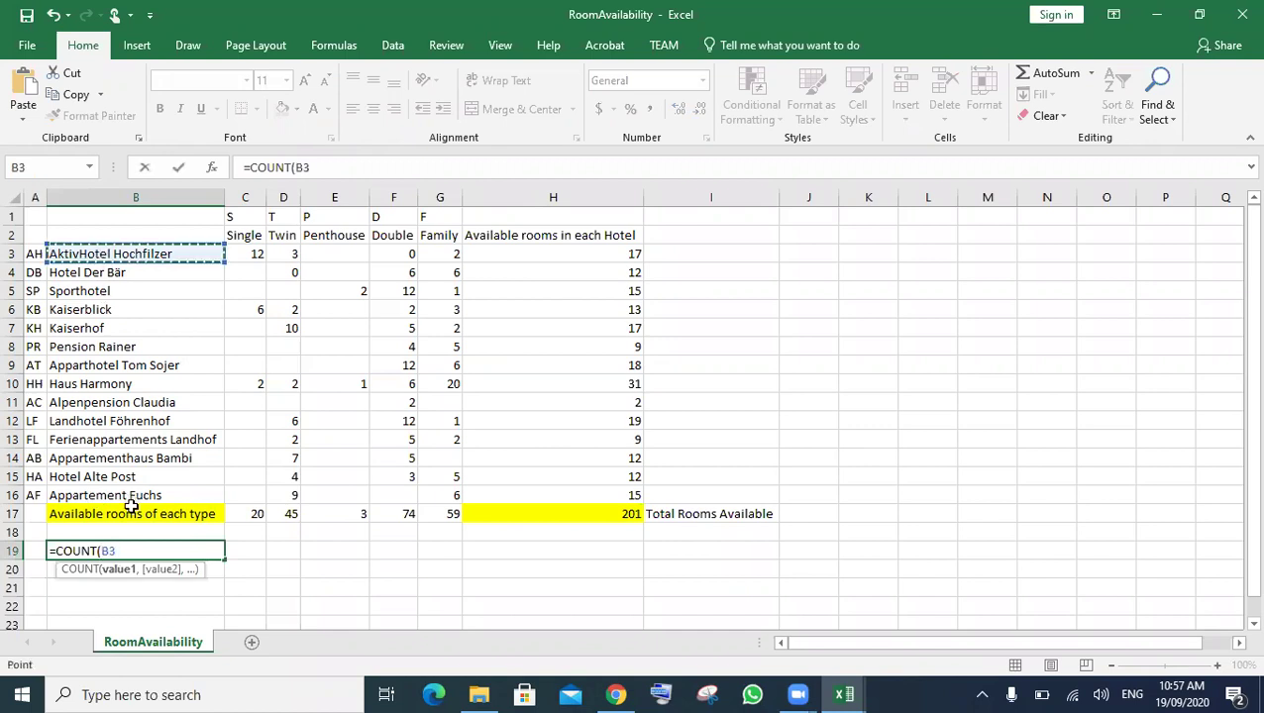
key(F8)
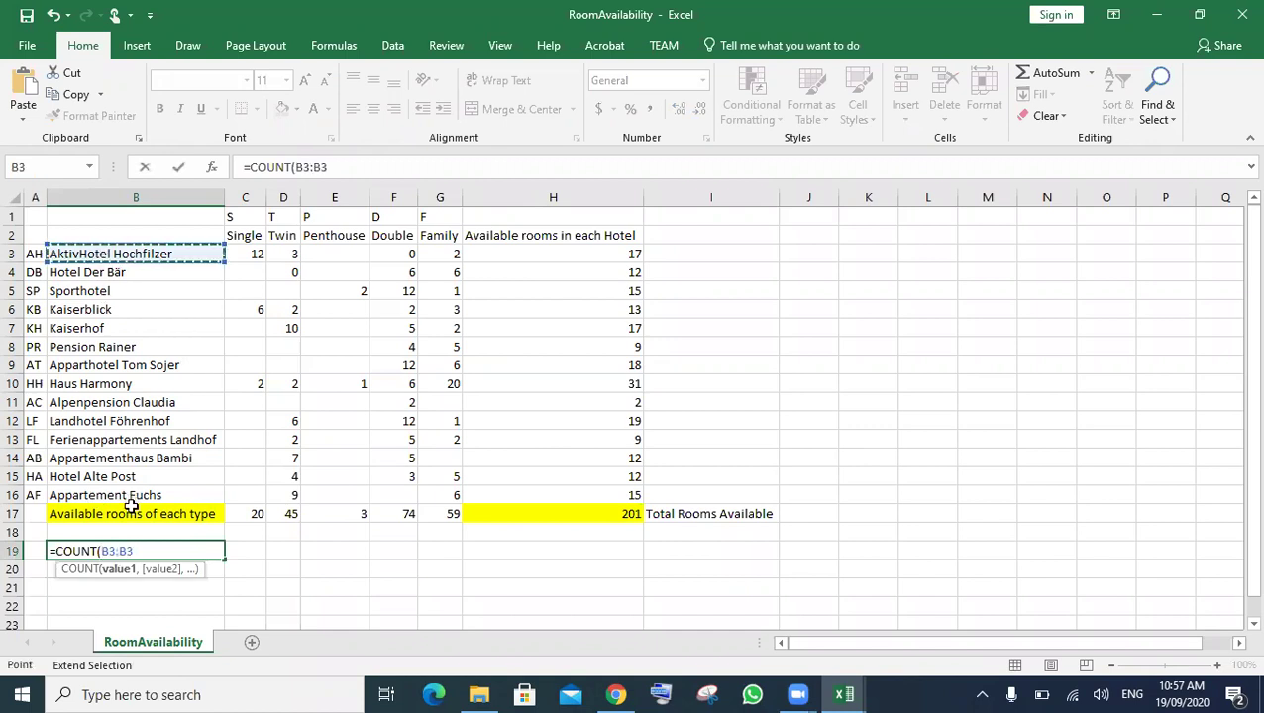
click(79, 495)
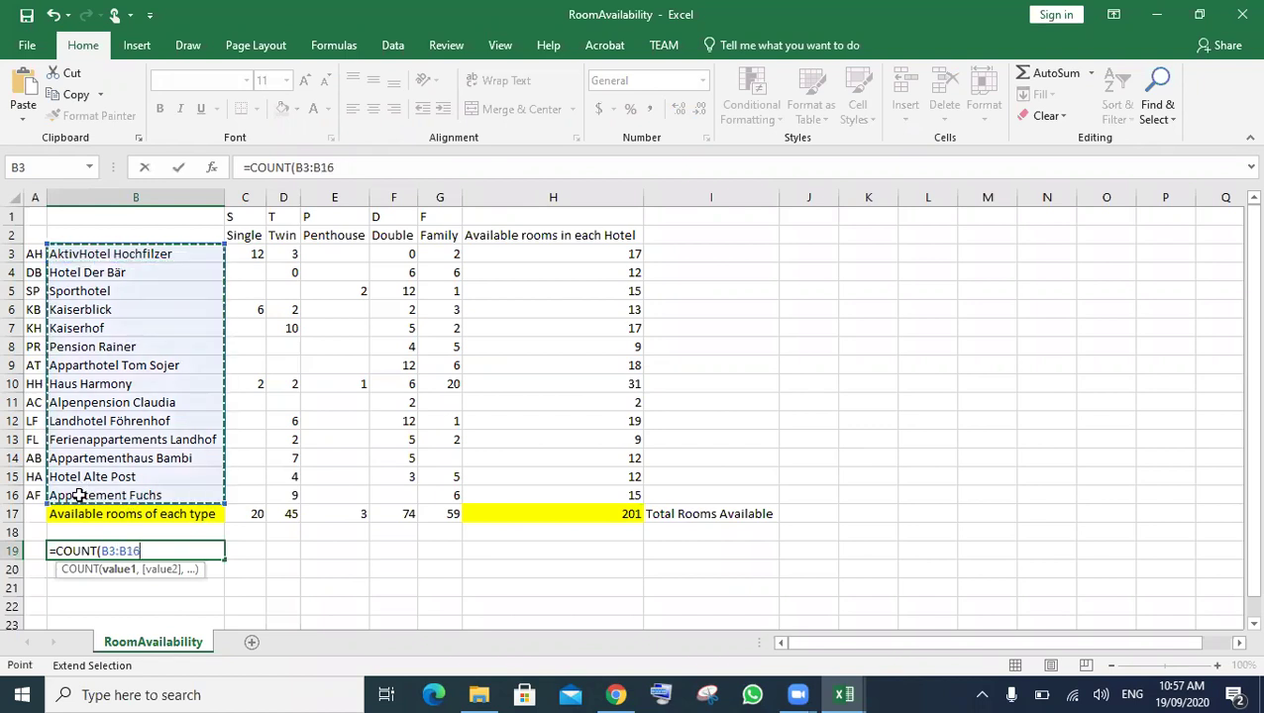
text())
key(Return)
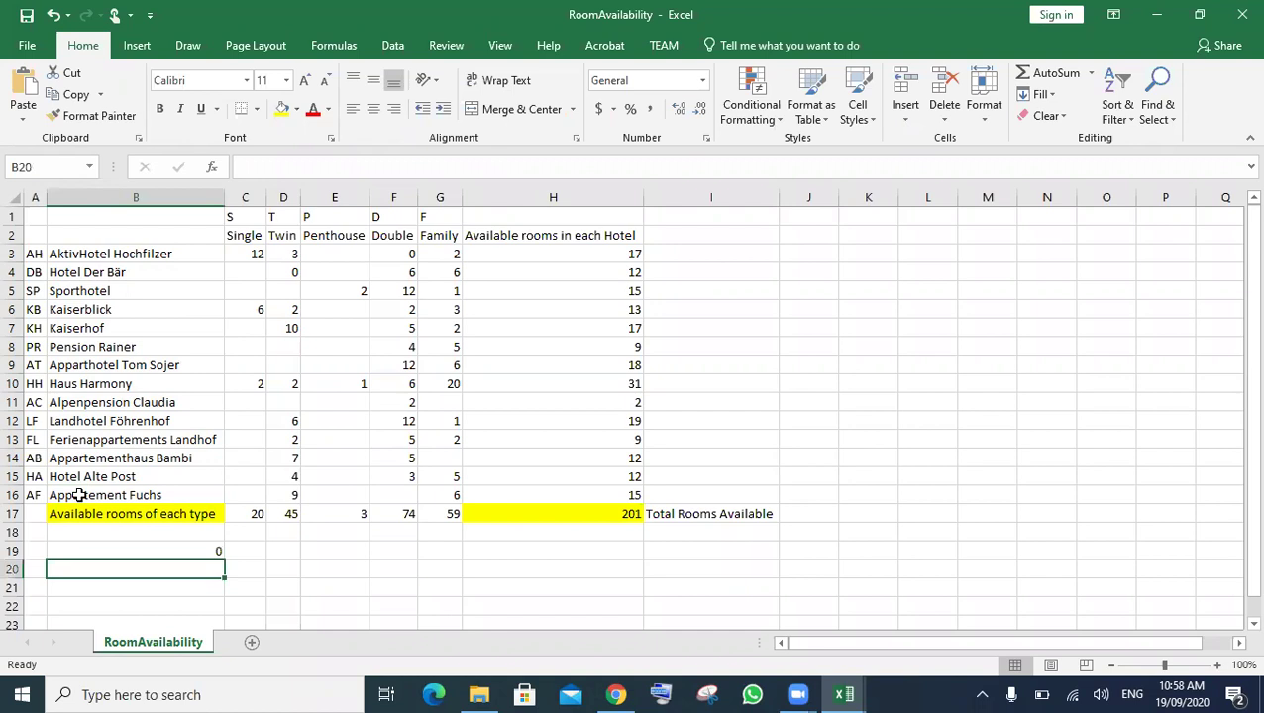
click(205, 550)
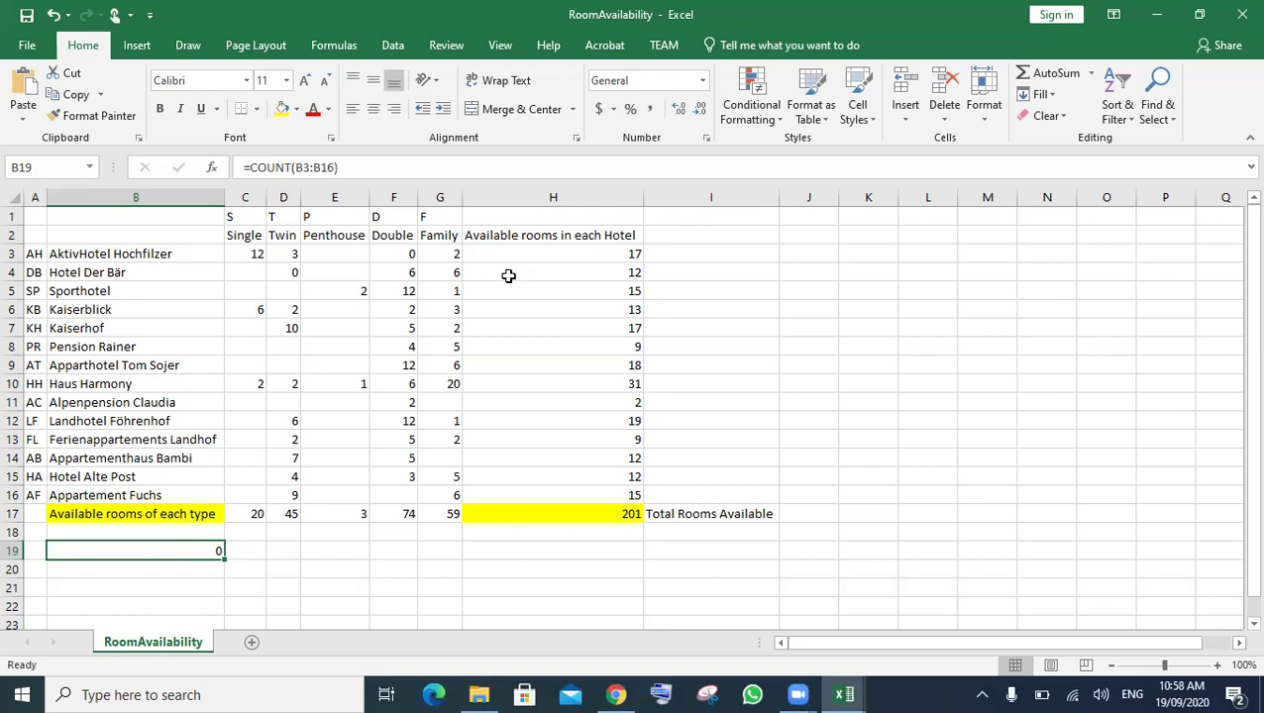
- Copy B19's COUNT formula across to H19, giving 3, 10, 2, 13, 12 and 14
click(616, 535)
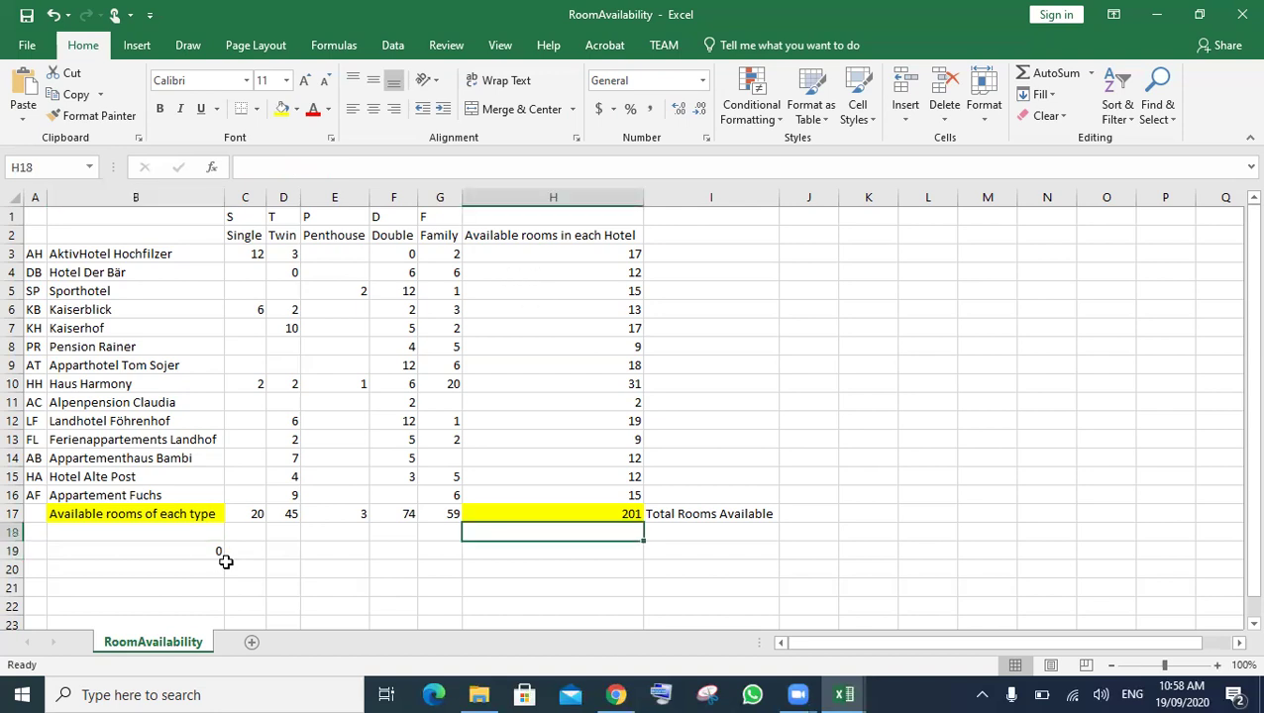
click(216, 553)
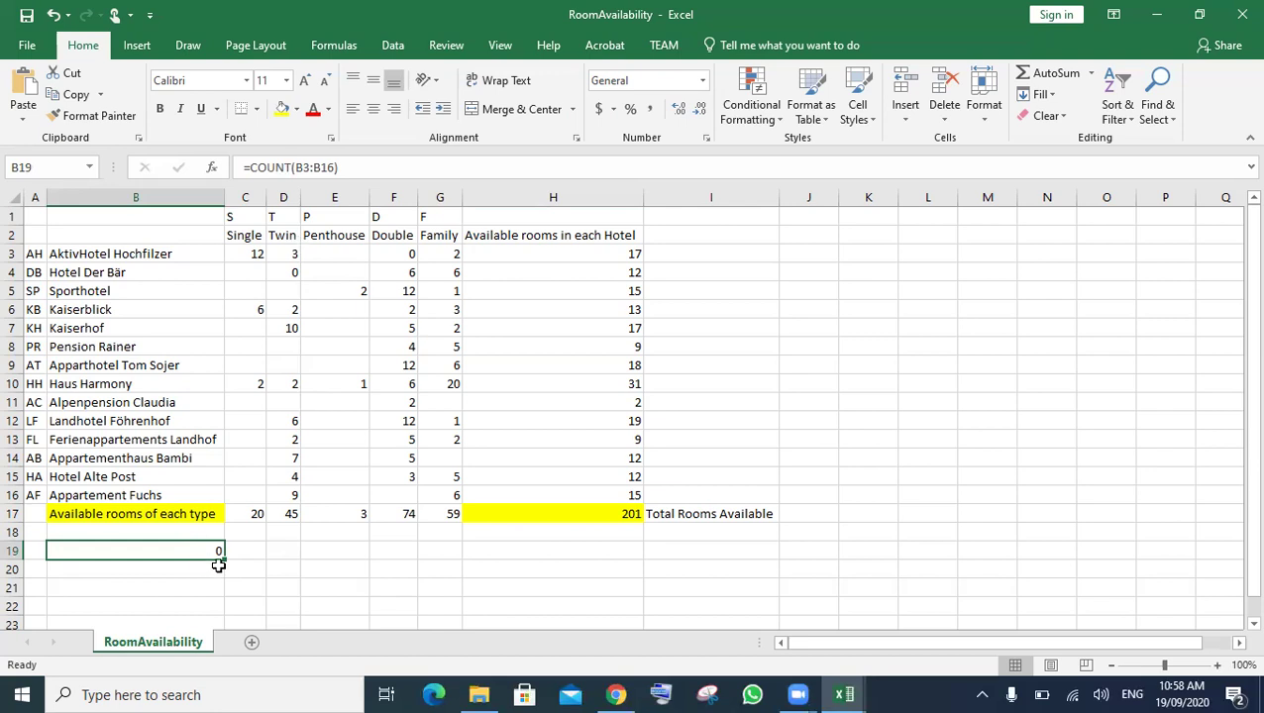
drag(223, 563, 639, 561)
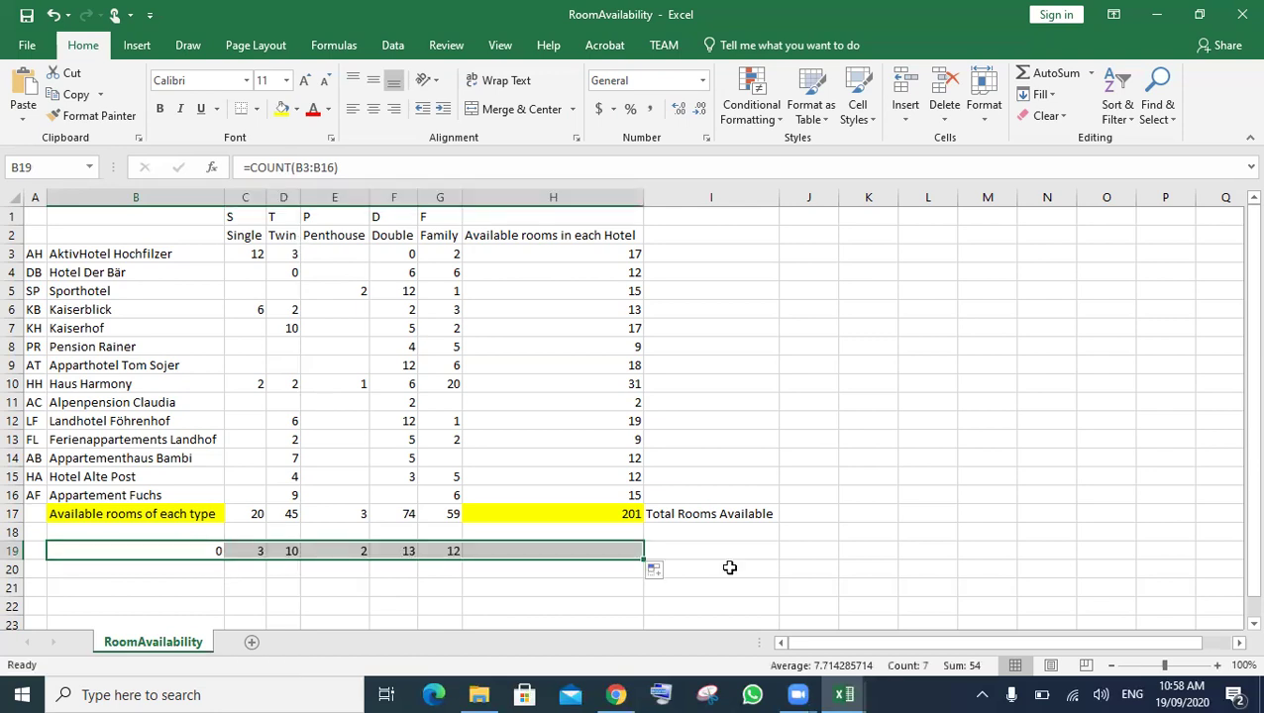
click(604, 552)
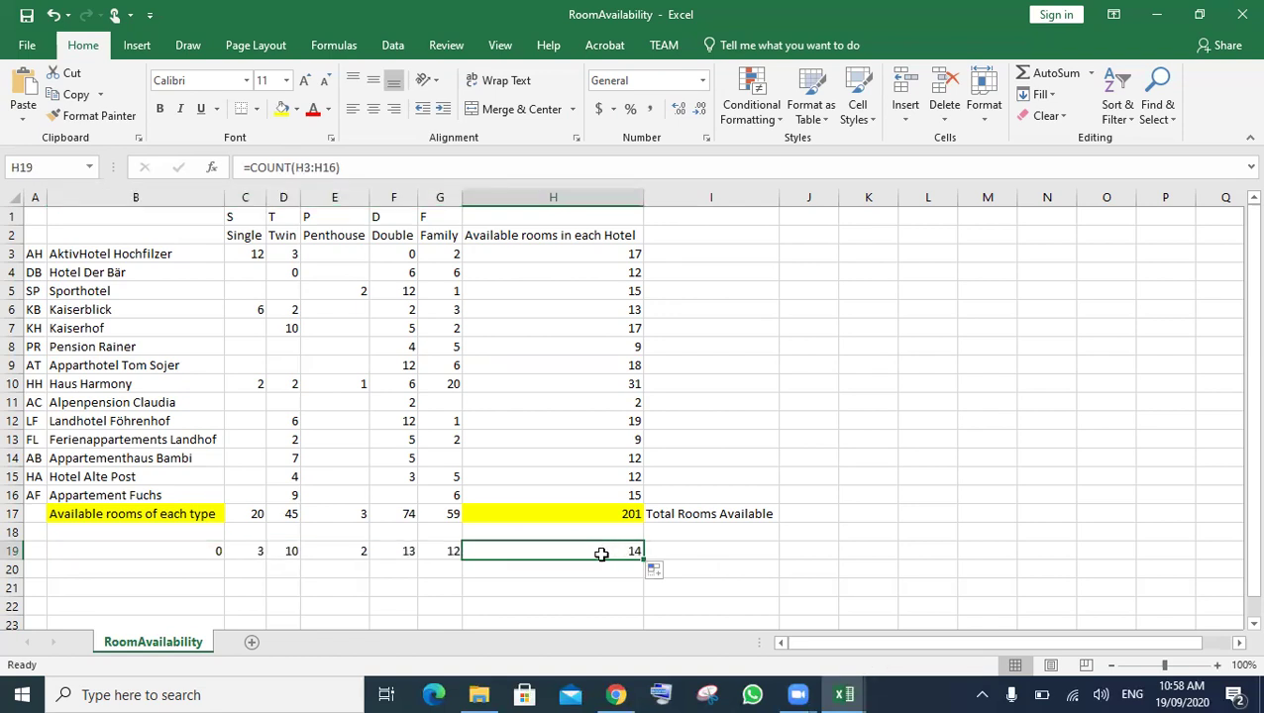
drag(442, 550, 199, 548)
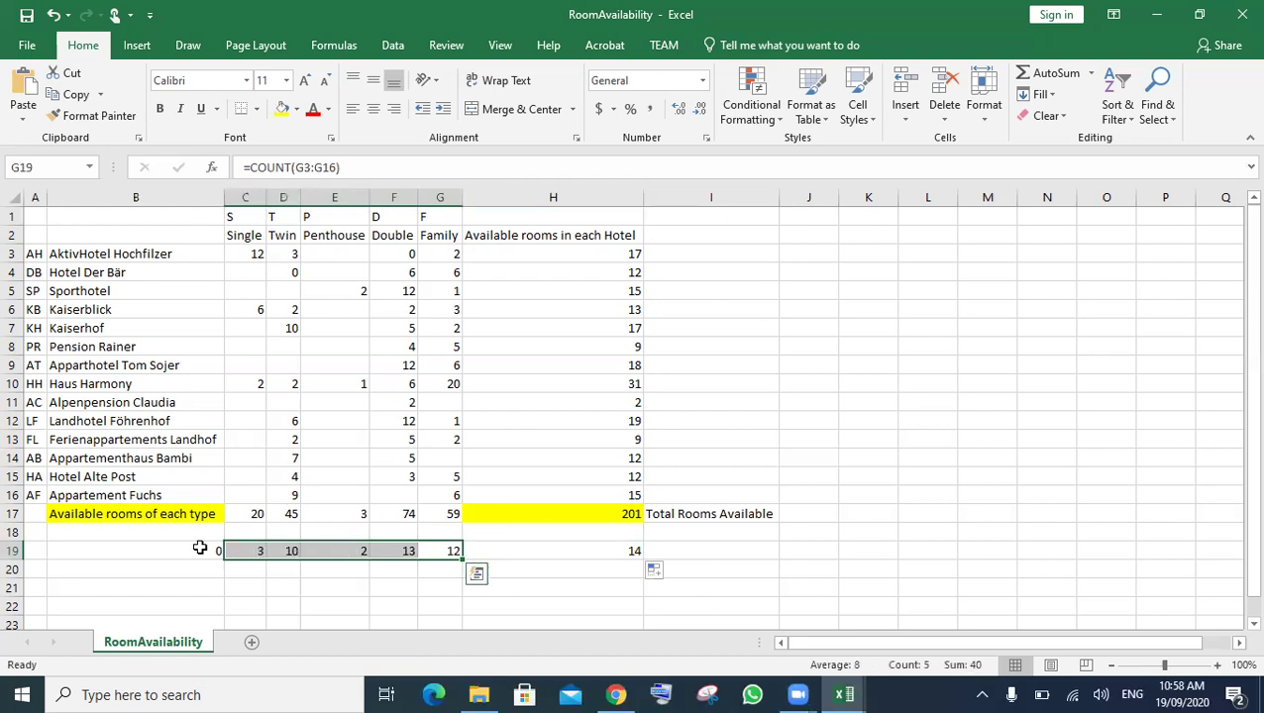
- Delete the COUNT formula from B19, keeping counts 3, 10, 2, 13, 12, 14 in C19:H19
click(199, 548)
key(shift+F10)
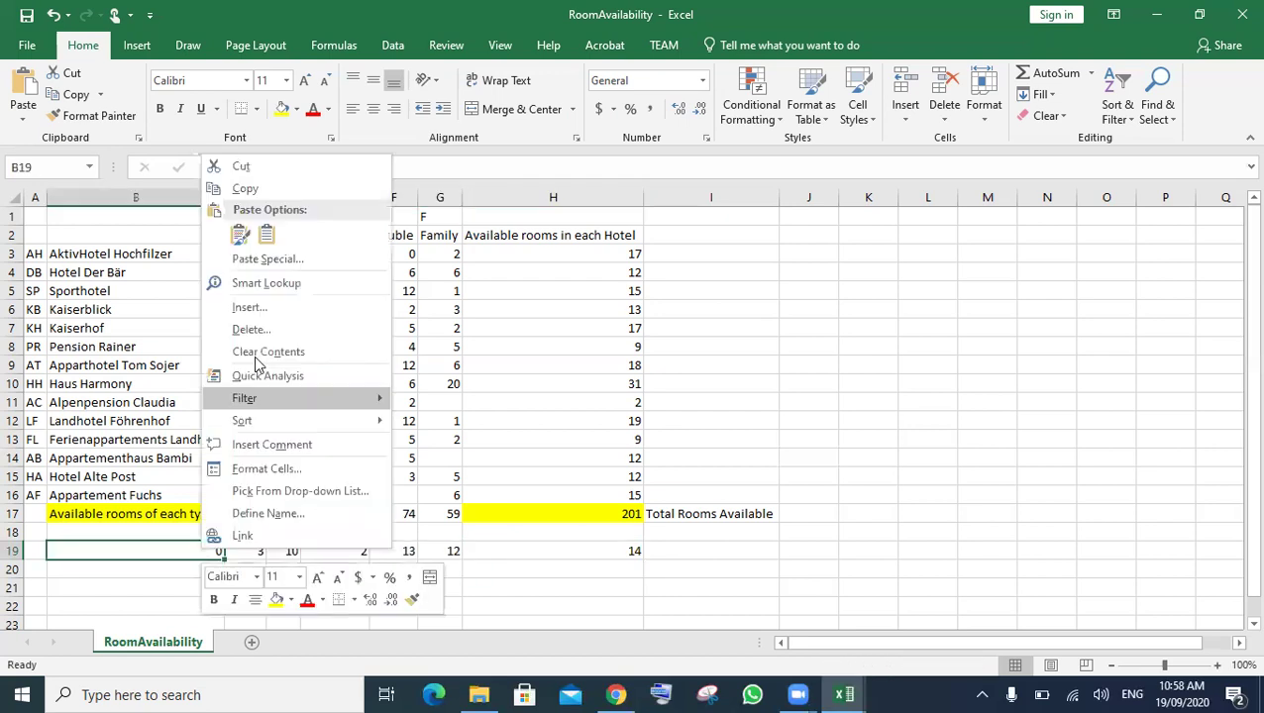
click(120, 560)
double_click(139, 551)
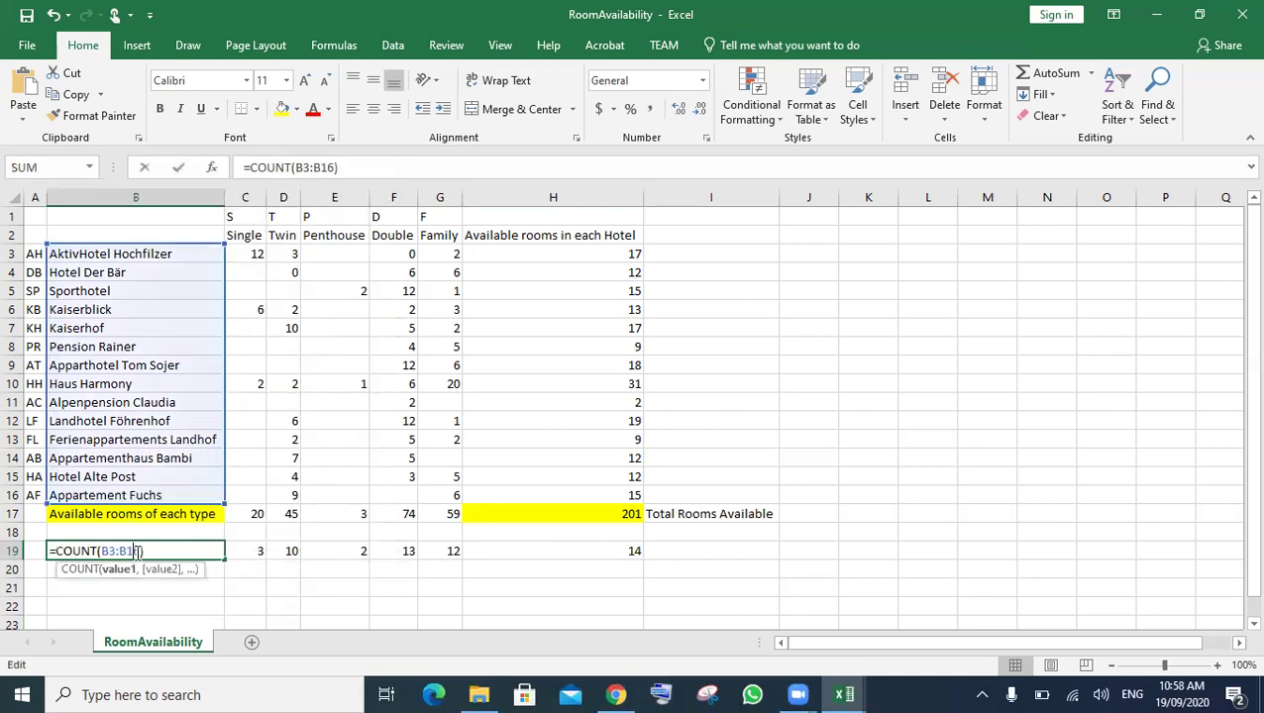
key(shift+Home)
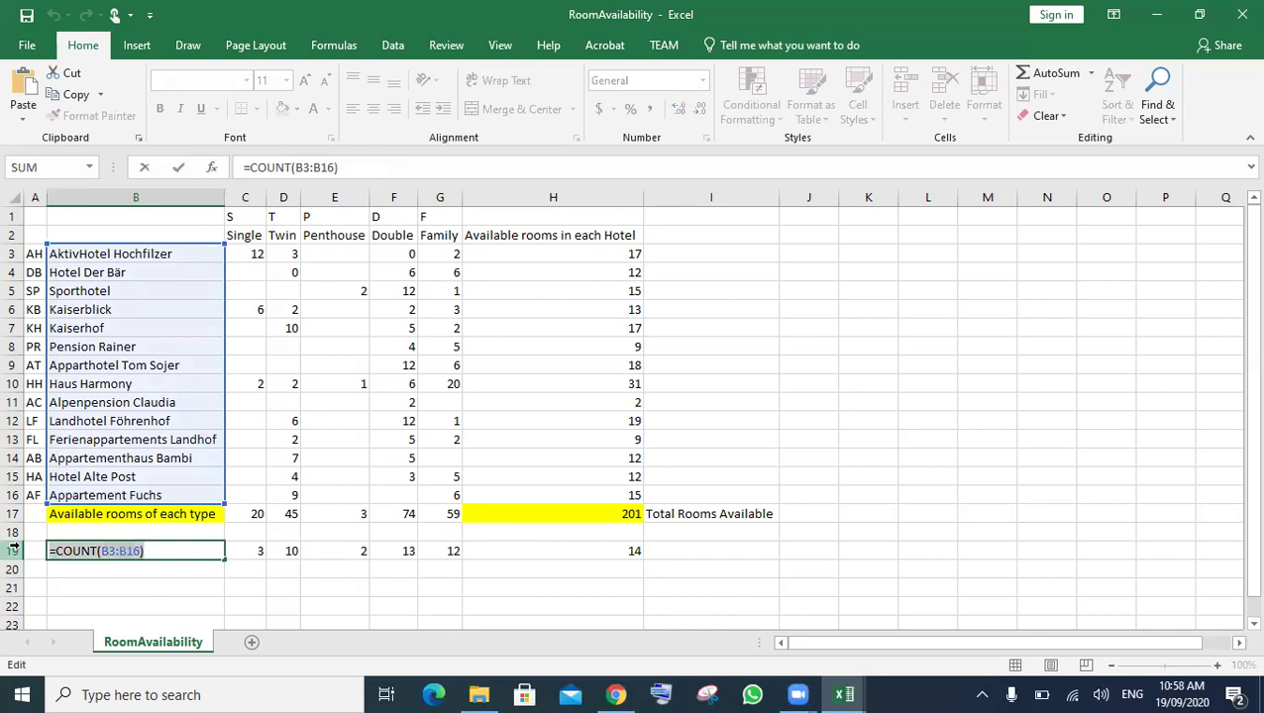
key(BackSpace)
click(238, 570)
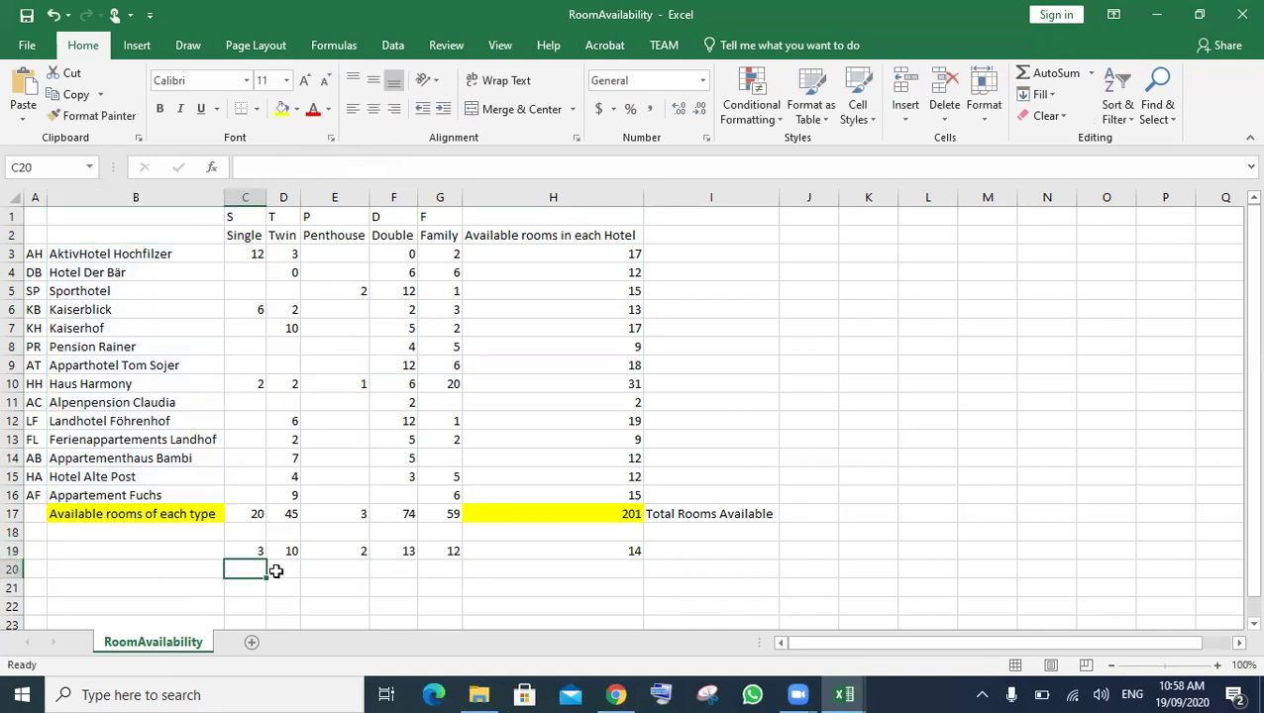
click(248, 551)
shift+click(449, 550)
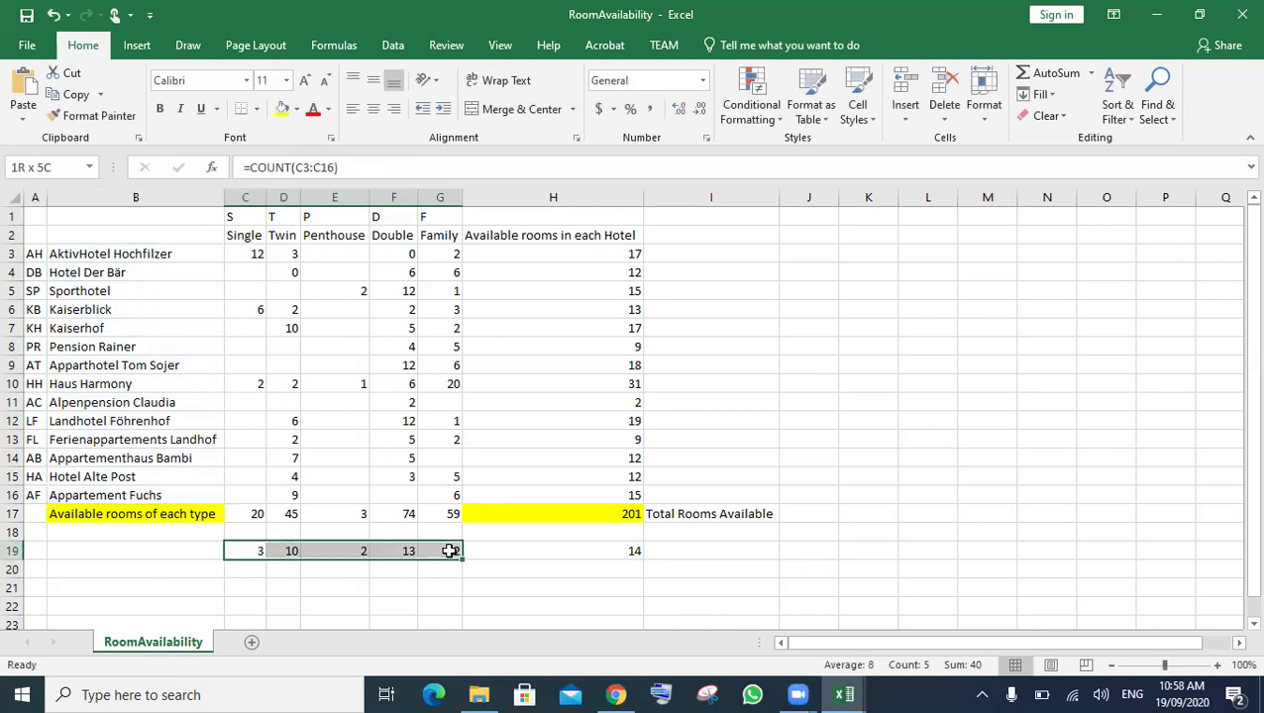
click(595, 551)
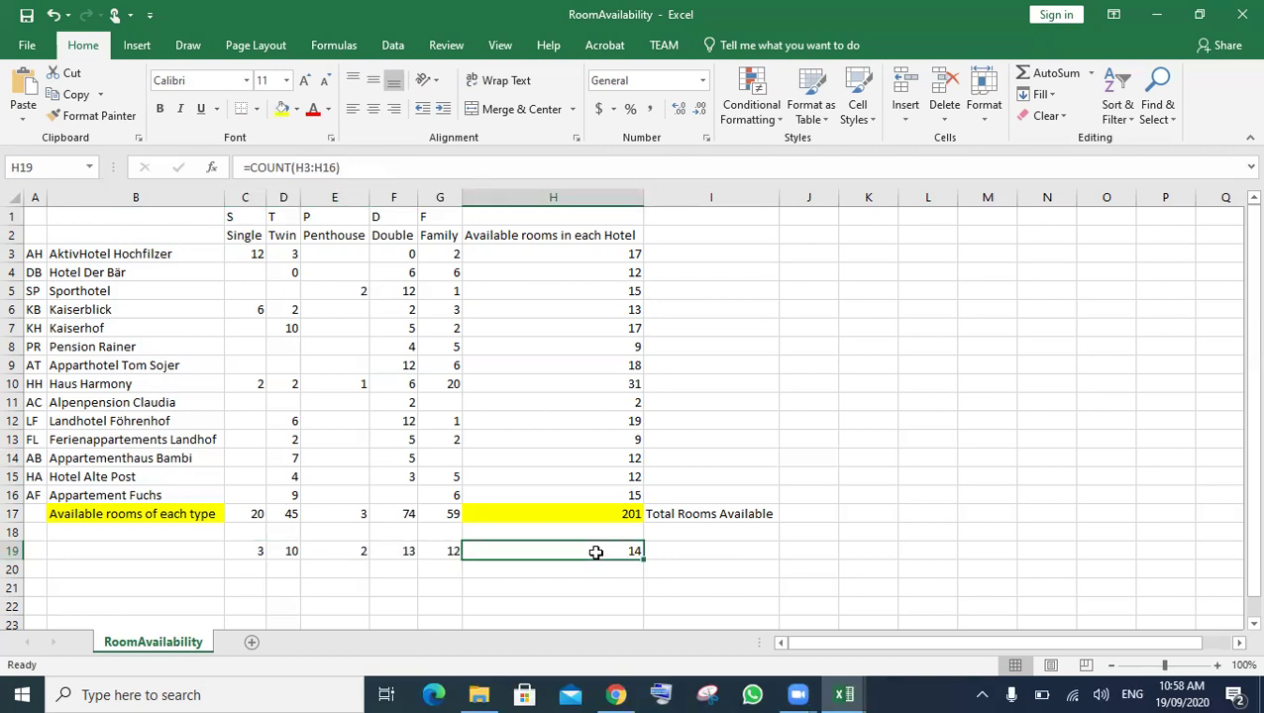
click(722, 565)
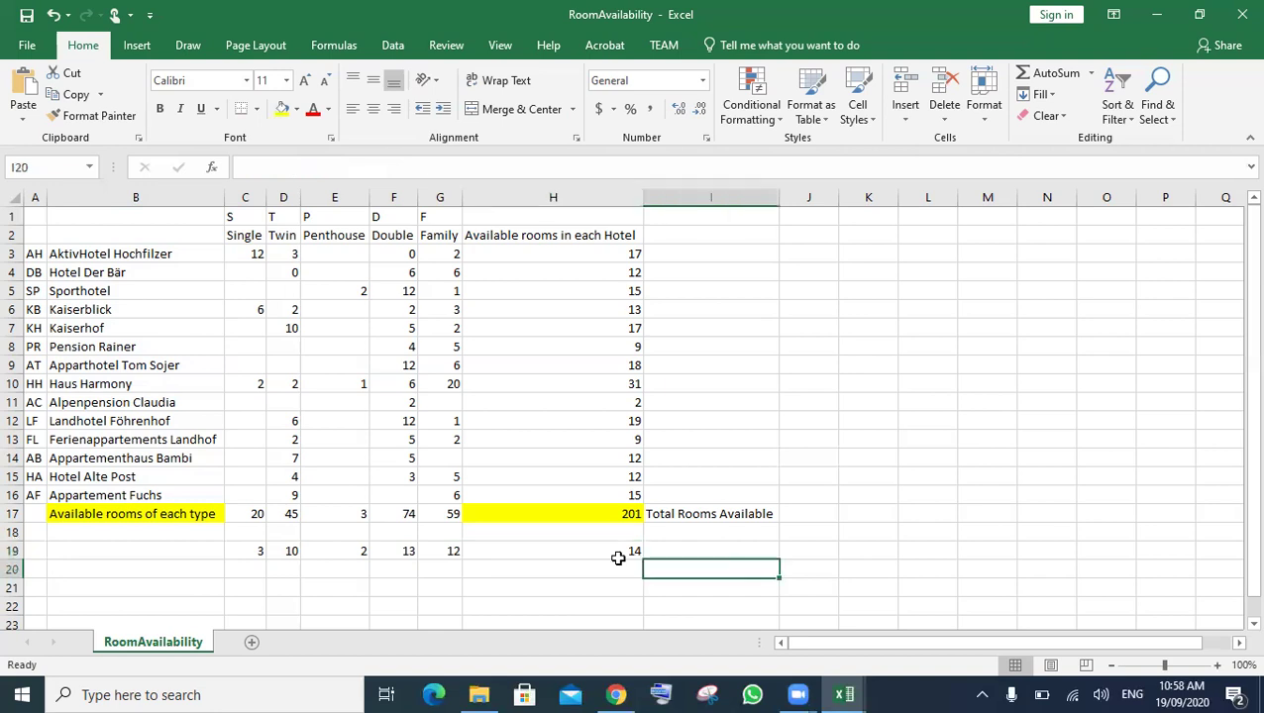
- Enter the label 'Total with rooms' in cell B19 for the row 19 counts
click(128, 551)
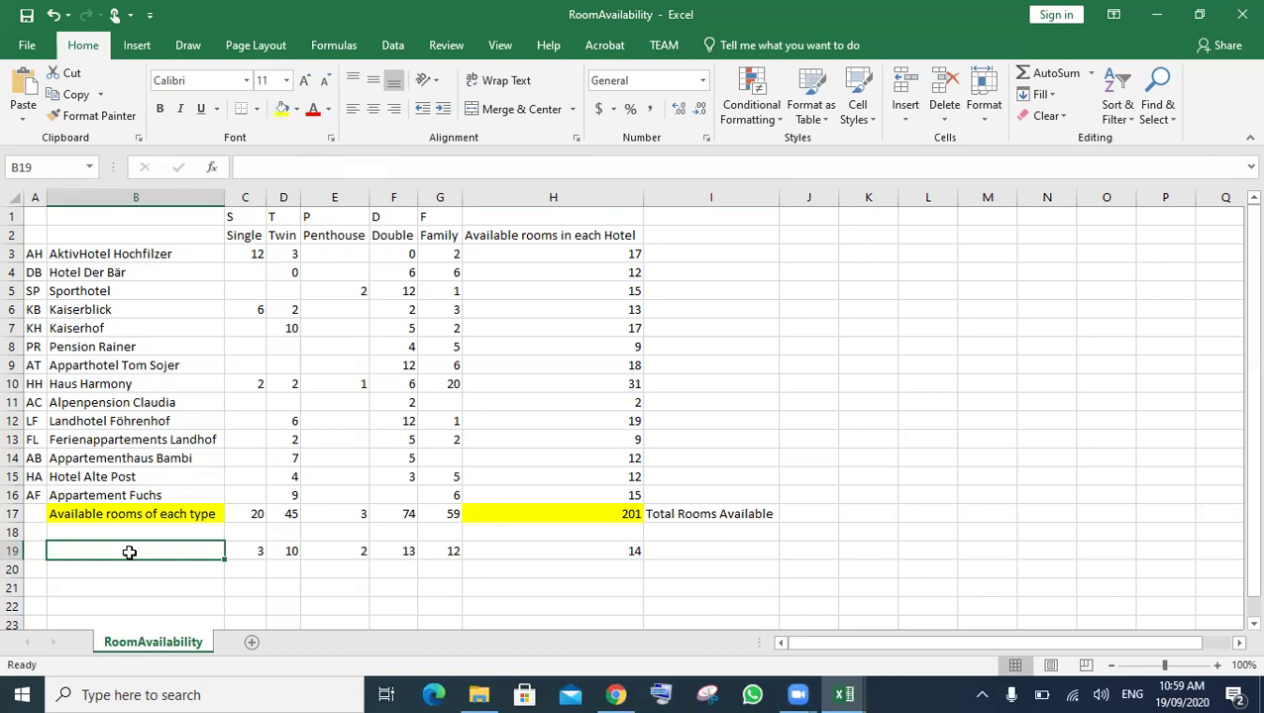
text(To)
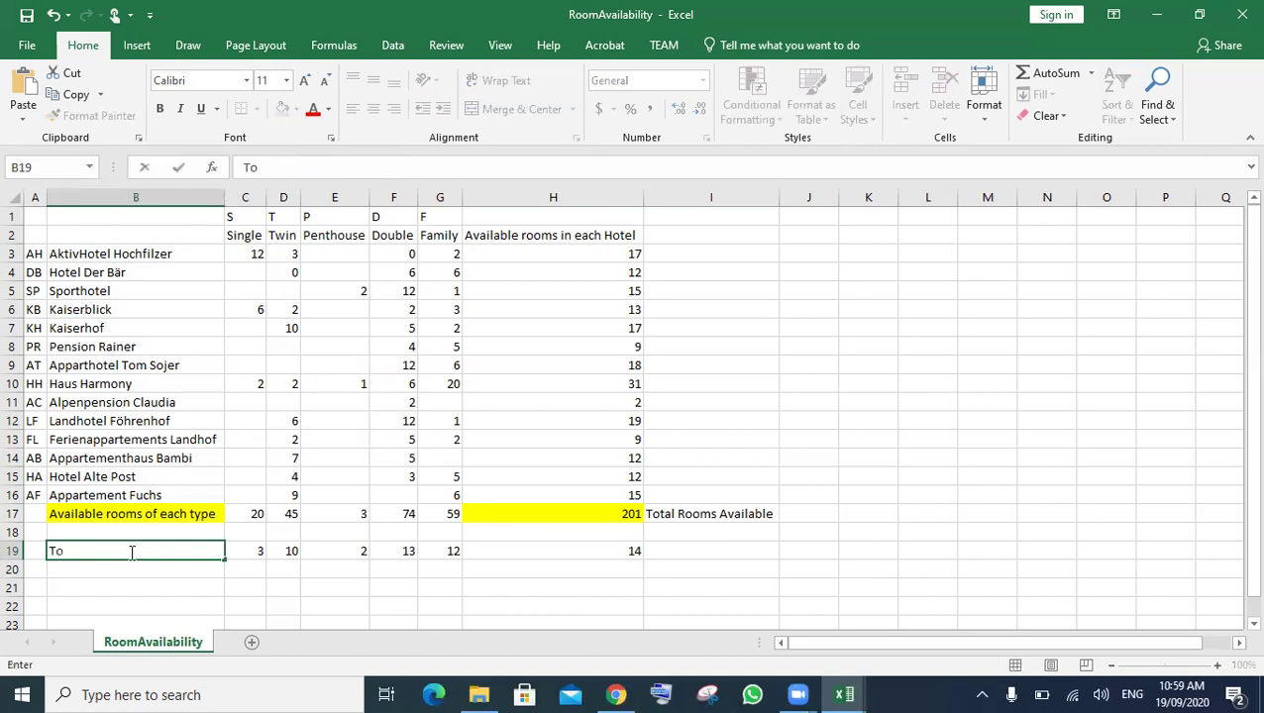
text(tal with rooms)
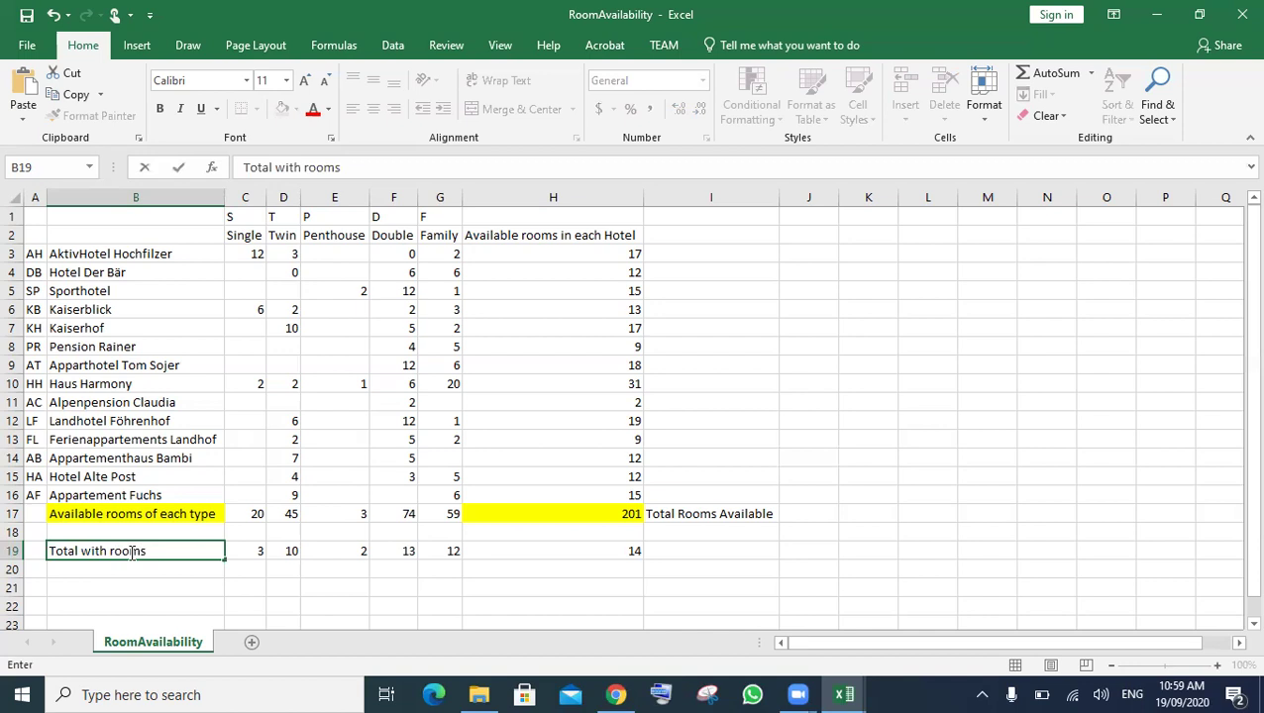
click(248, 575)
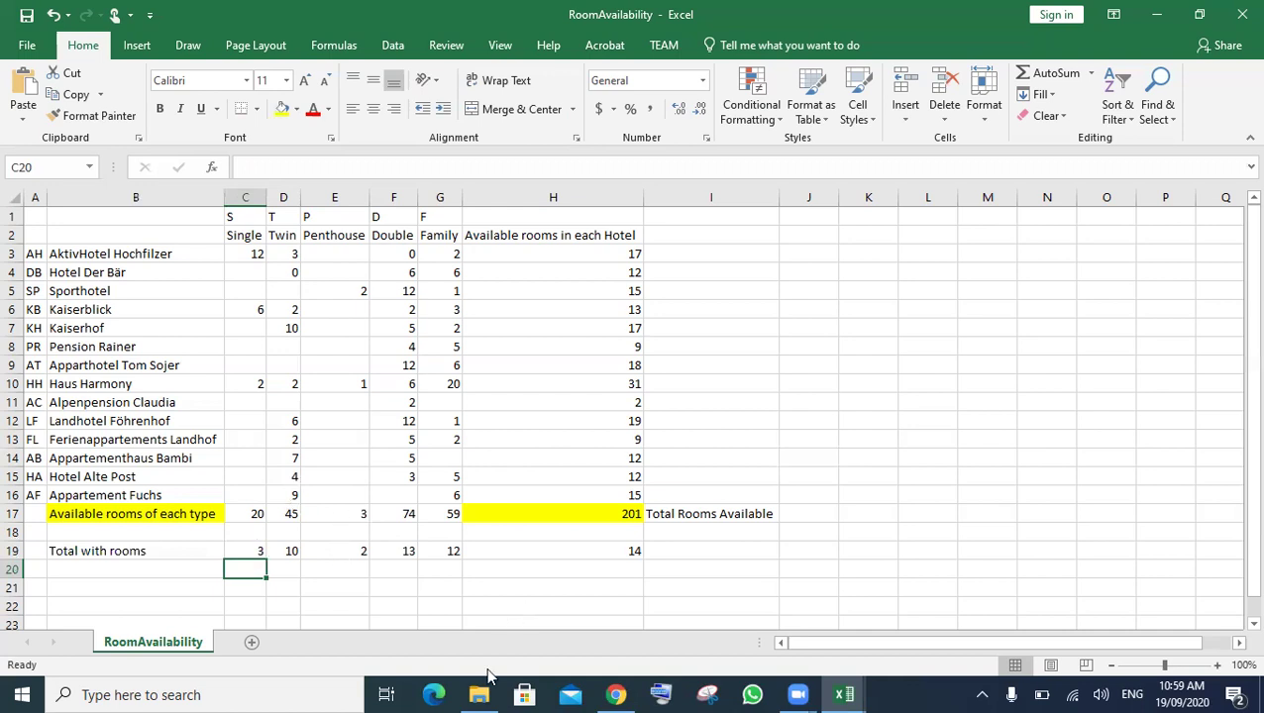
mouse_move(608, 693)
click(593, 546)
scroll(586, 483, down, 3)
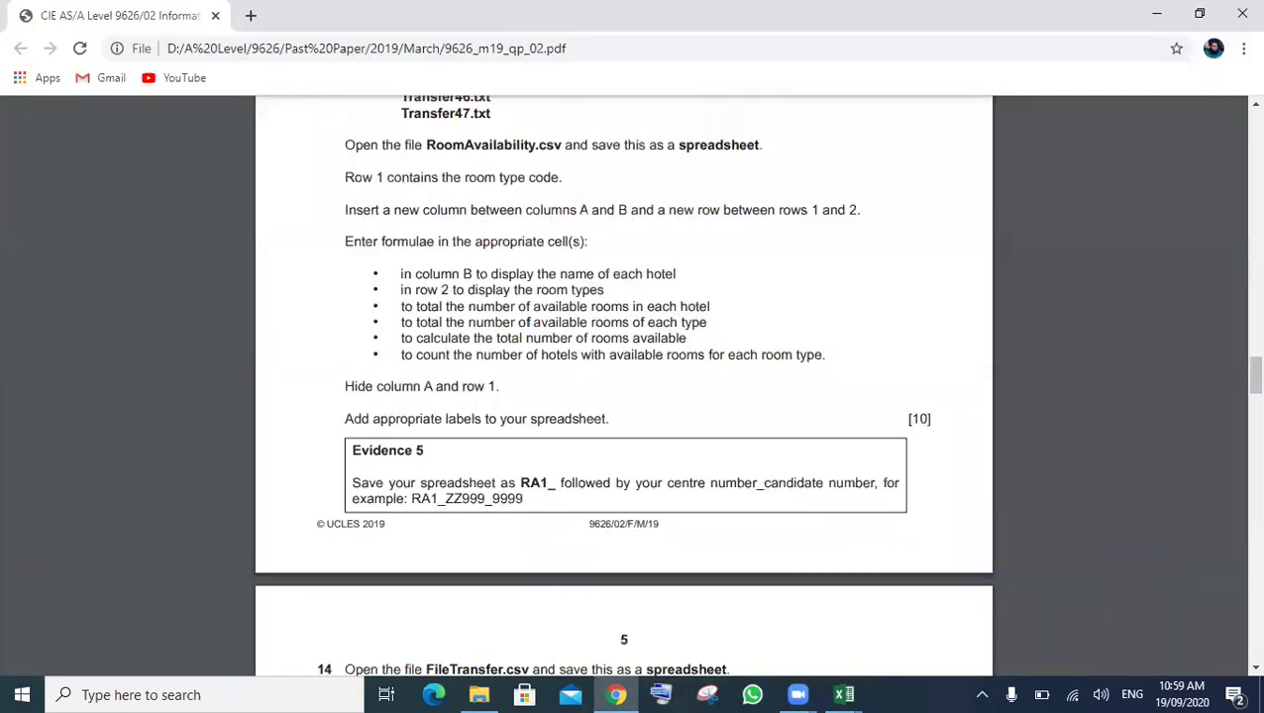
scroll(441, 420, down, 1)
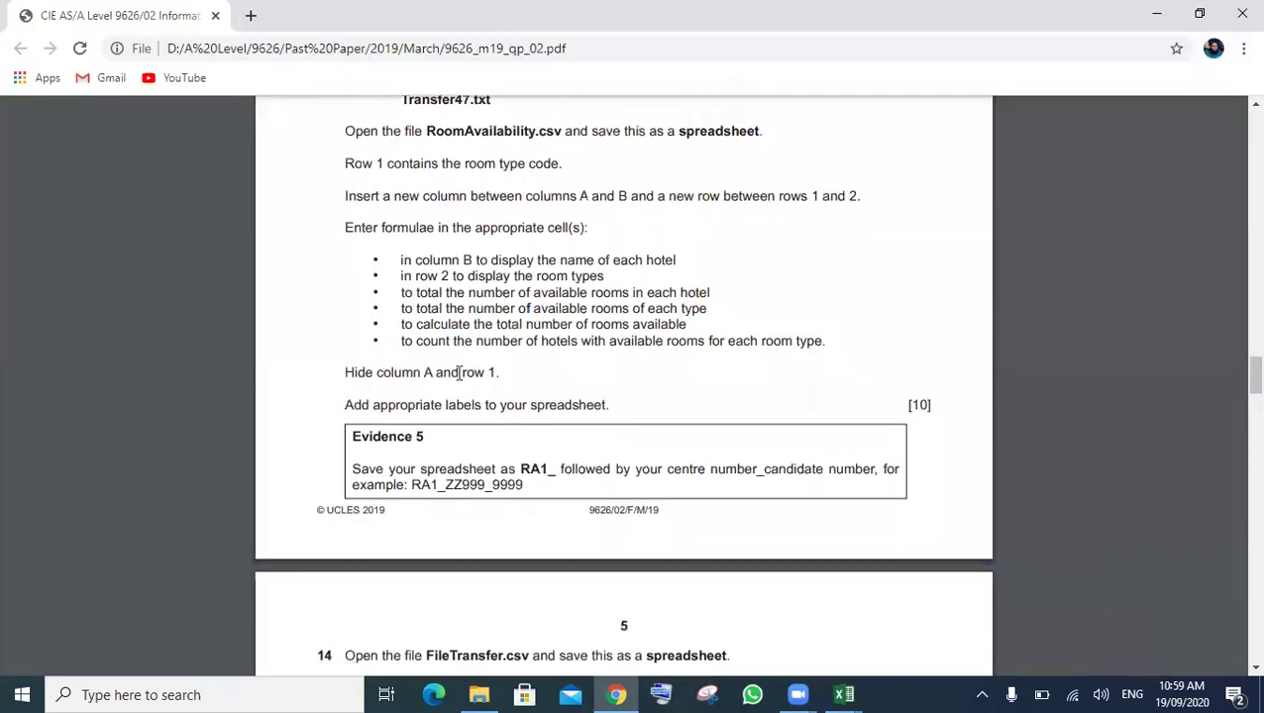
drag(432, 372, 395, 372)
mouse_move(844, 694)
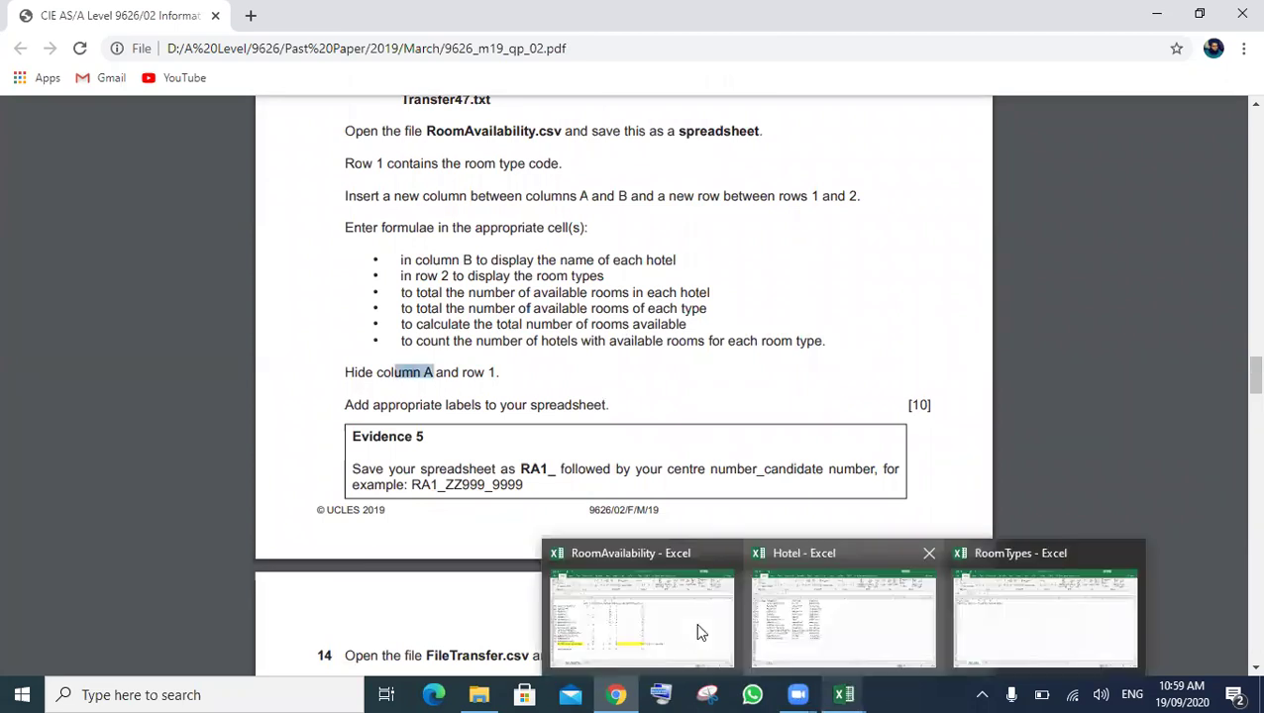
click(642, 618)
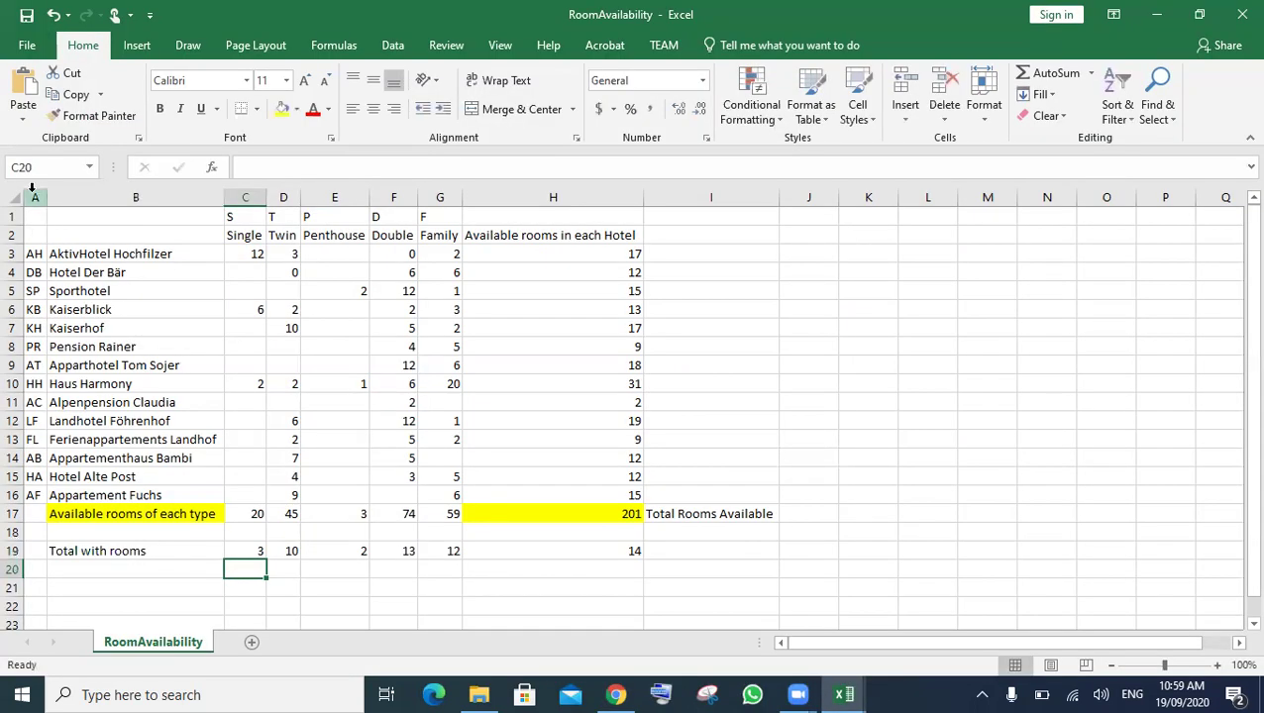
- Hide column A and row 1 of the RoomAvailability sheet
right_click(33, 196)
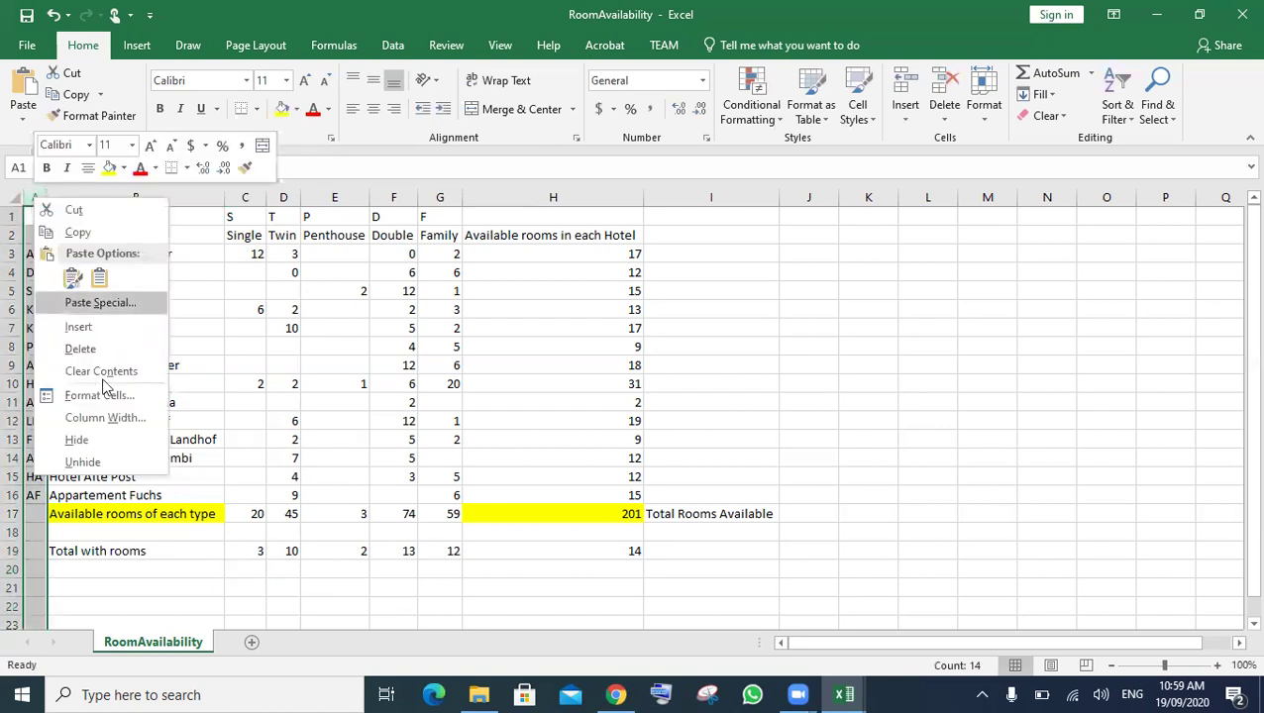
click(96, 442)
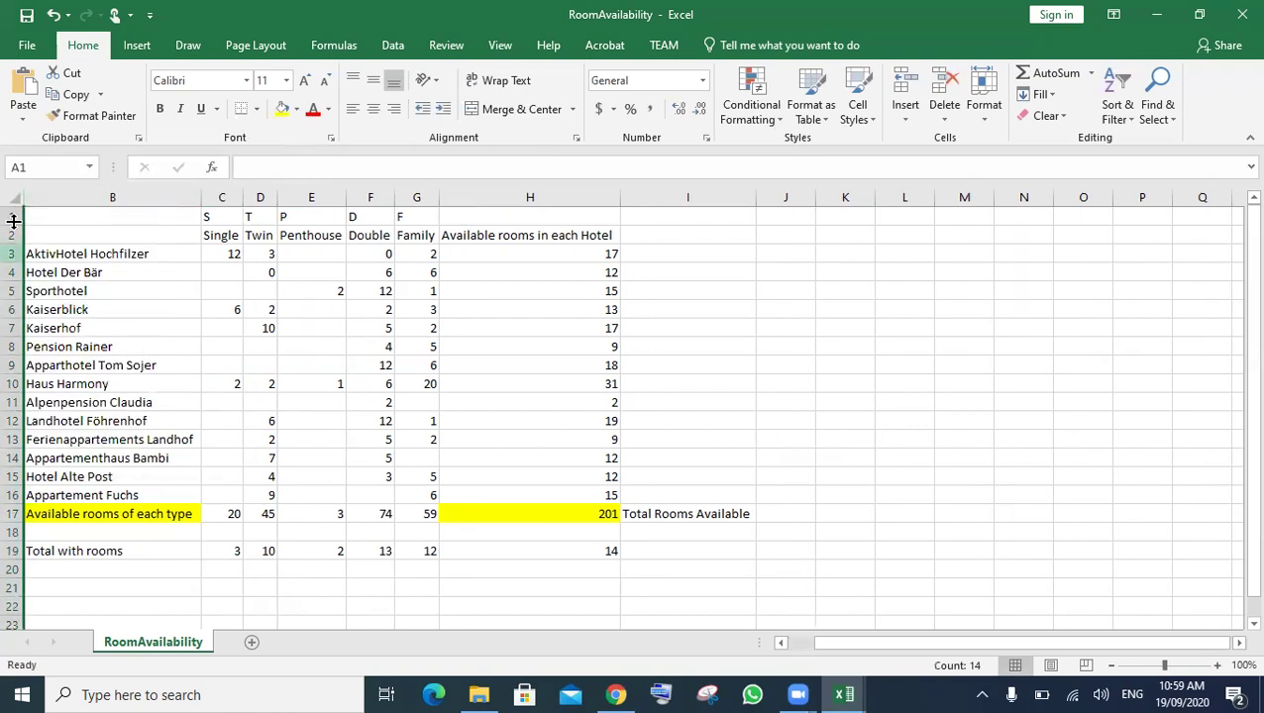
click(14, 217)
right_click(13, 218)
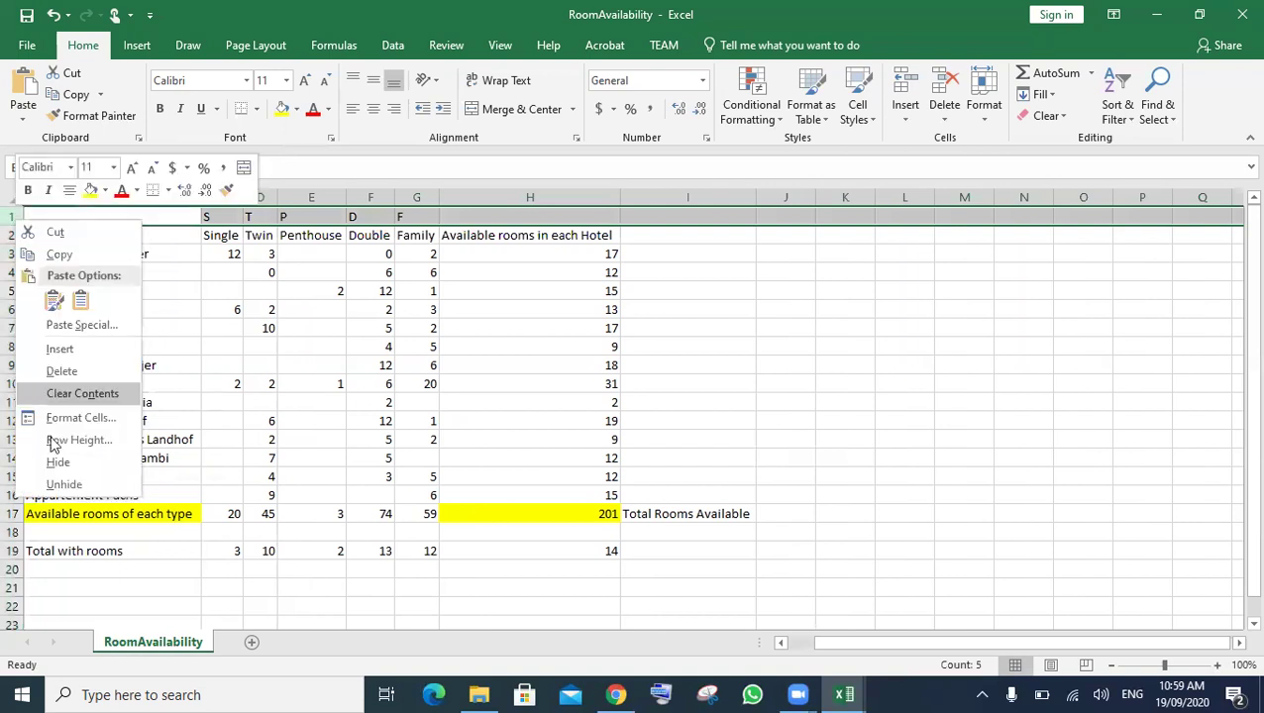
click(57, 463)
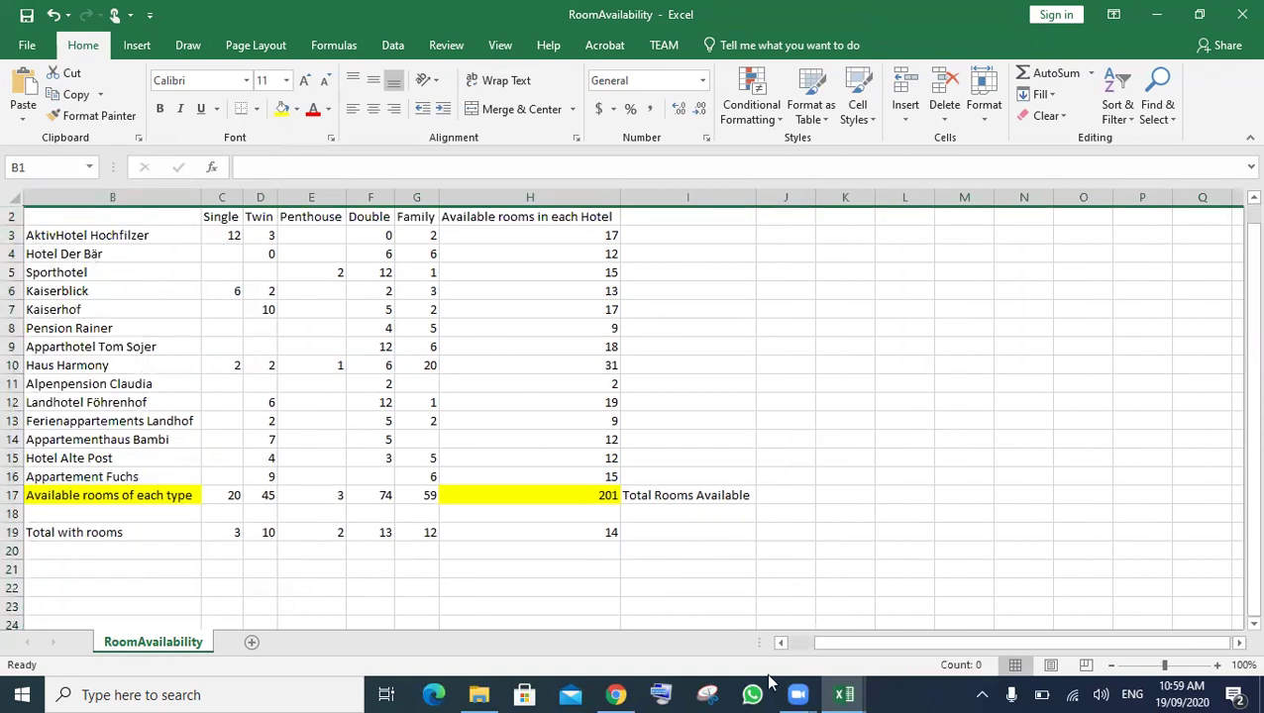
- Reread the exam paper's instructions on adding labels and the RA1_ file name prefix
click(616, 694)
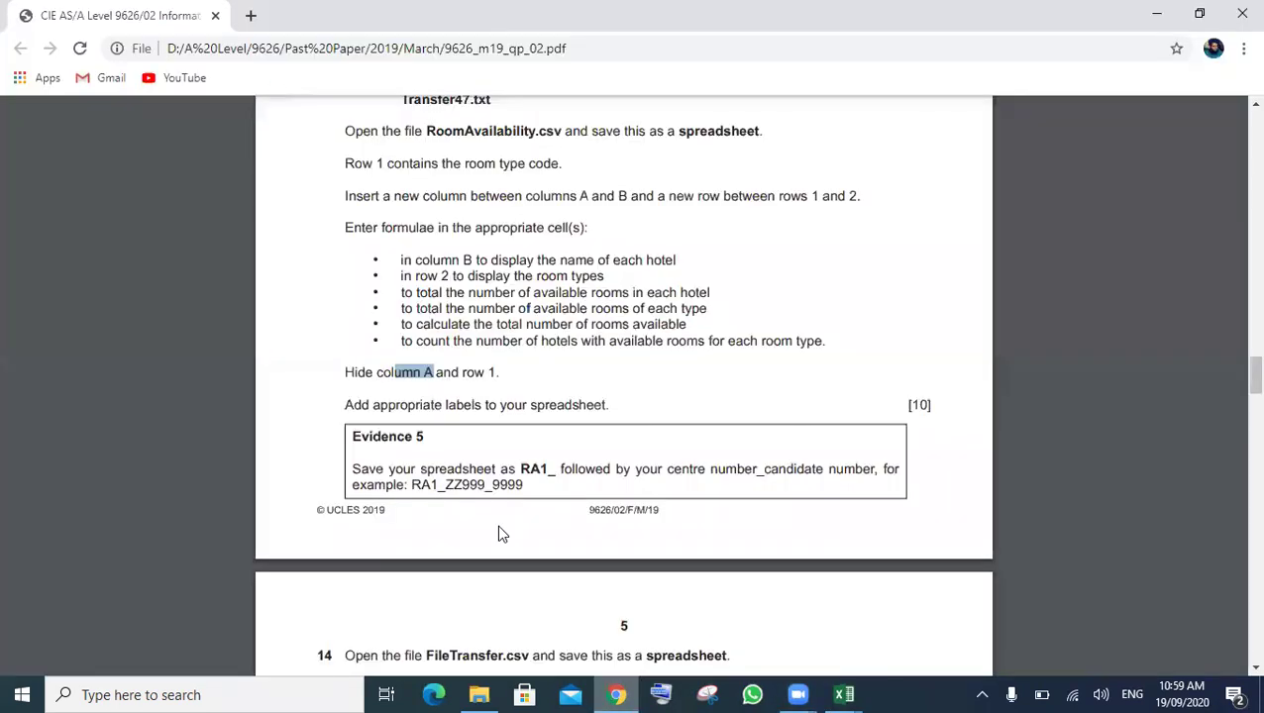
drag(506, 466, 497, 466)
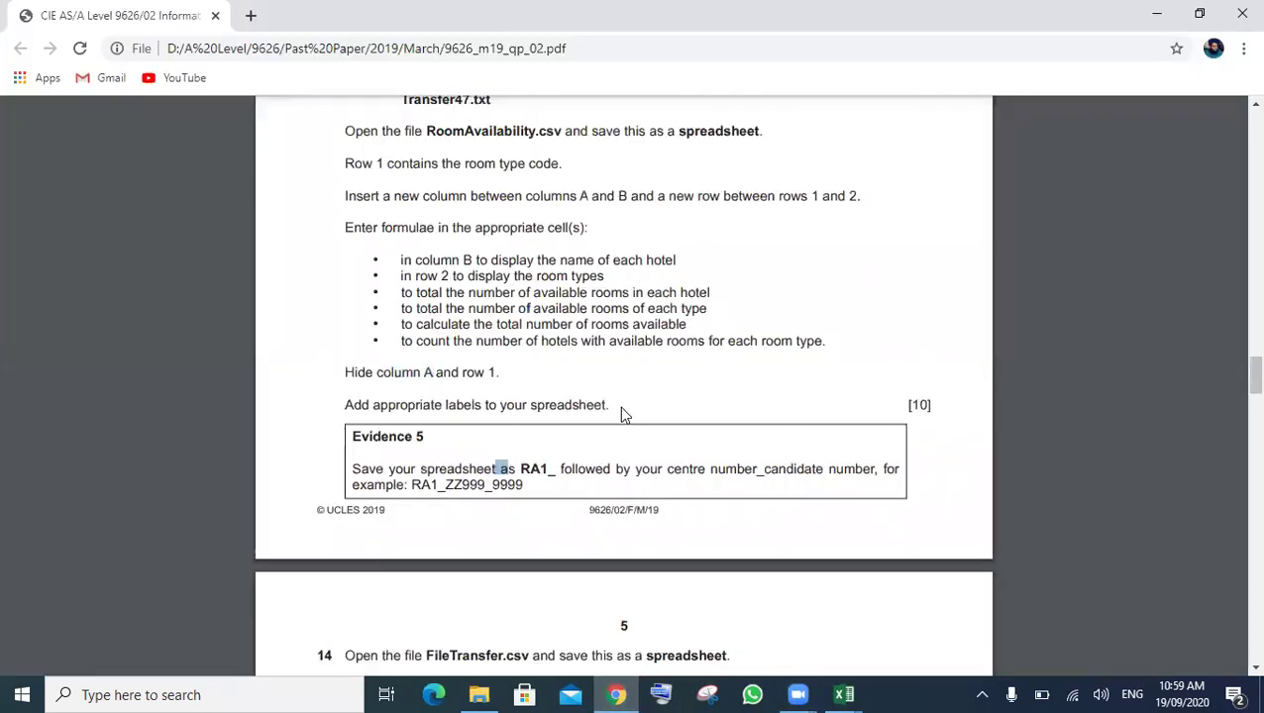
triple_click(343, 405)
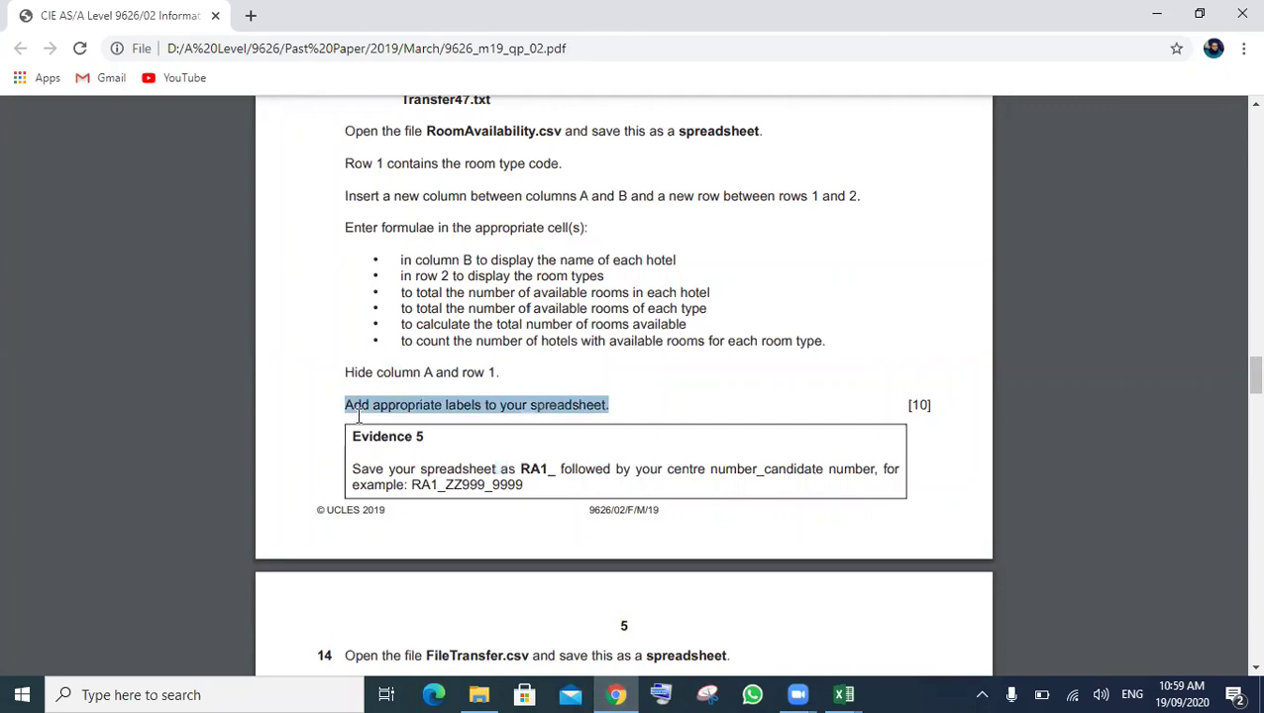
click(481, 453)
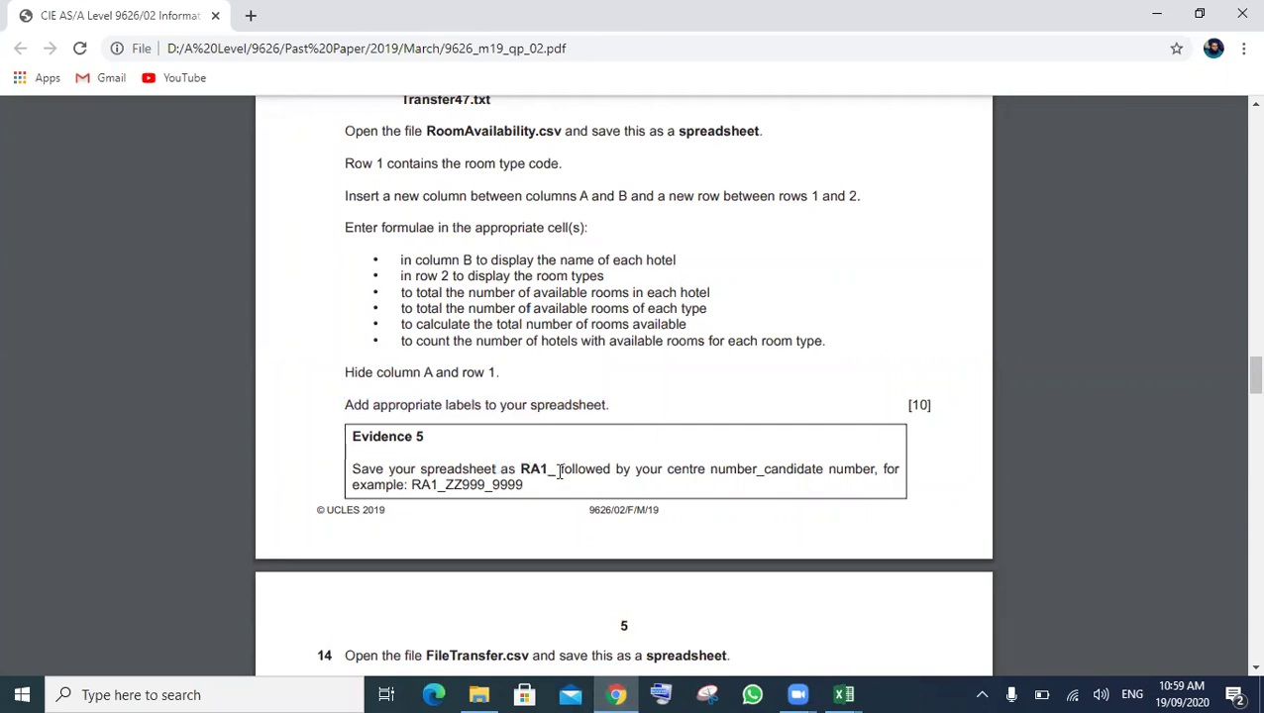
drag(559, 470, 523, 473)
- Save RoomAvailability in the current folder as RA1_ plus the centre and candidate numbers
mouse_move(837, 690)
click(618, 589)
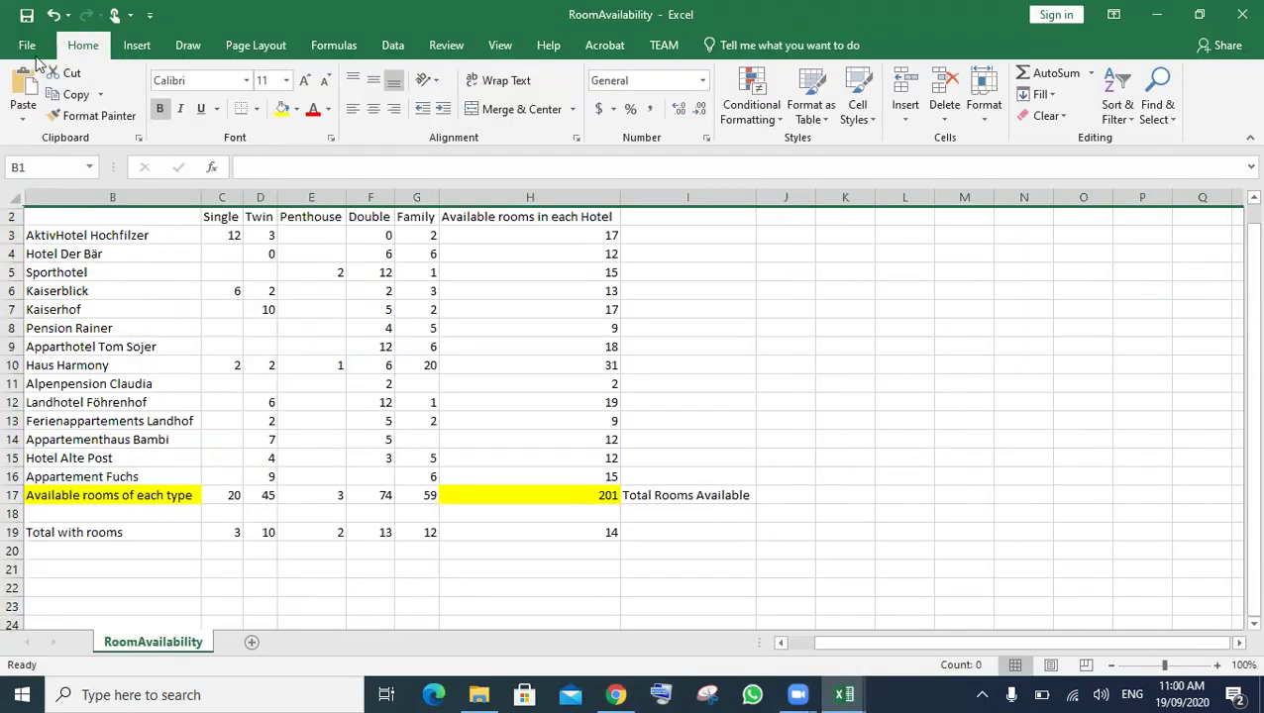
click(29, 46)
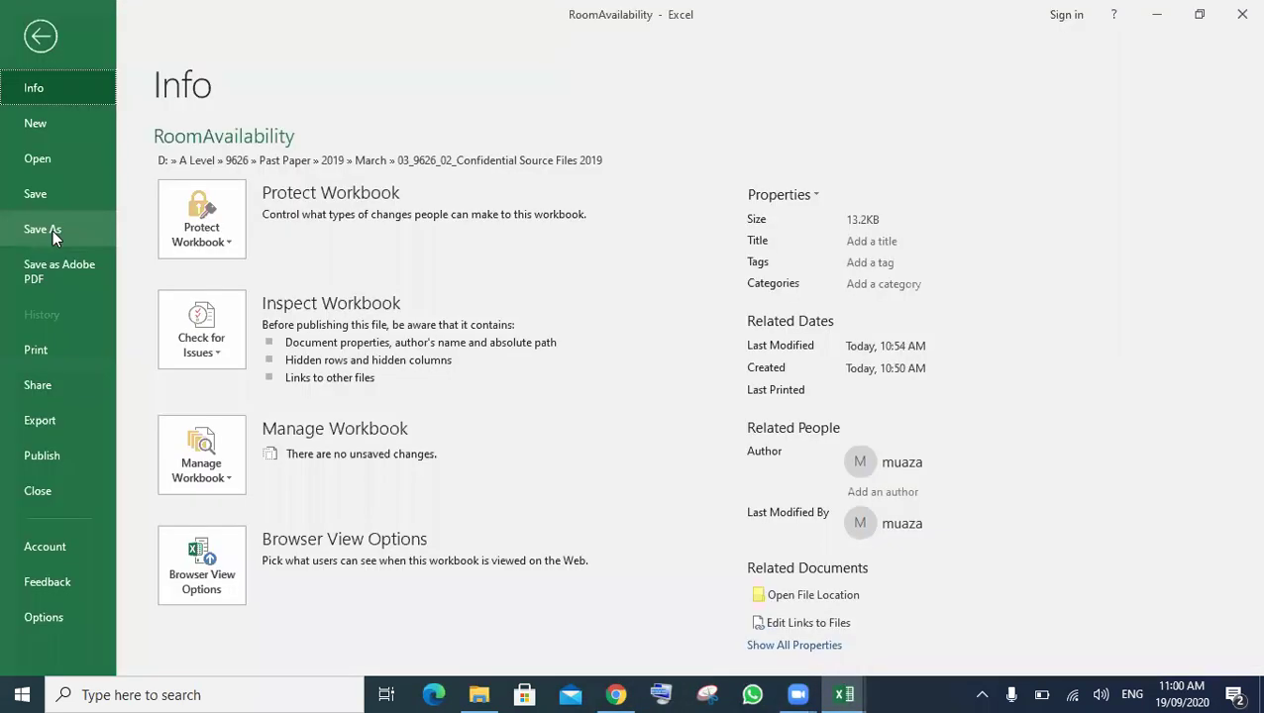
click(54, 230)
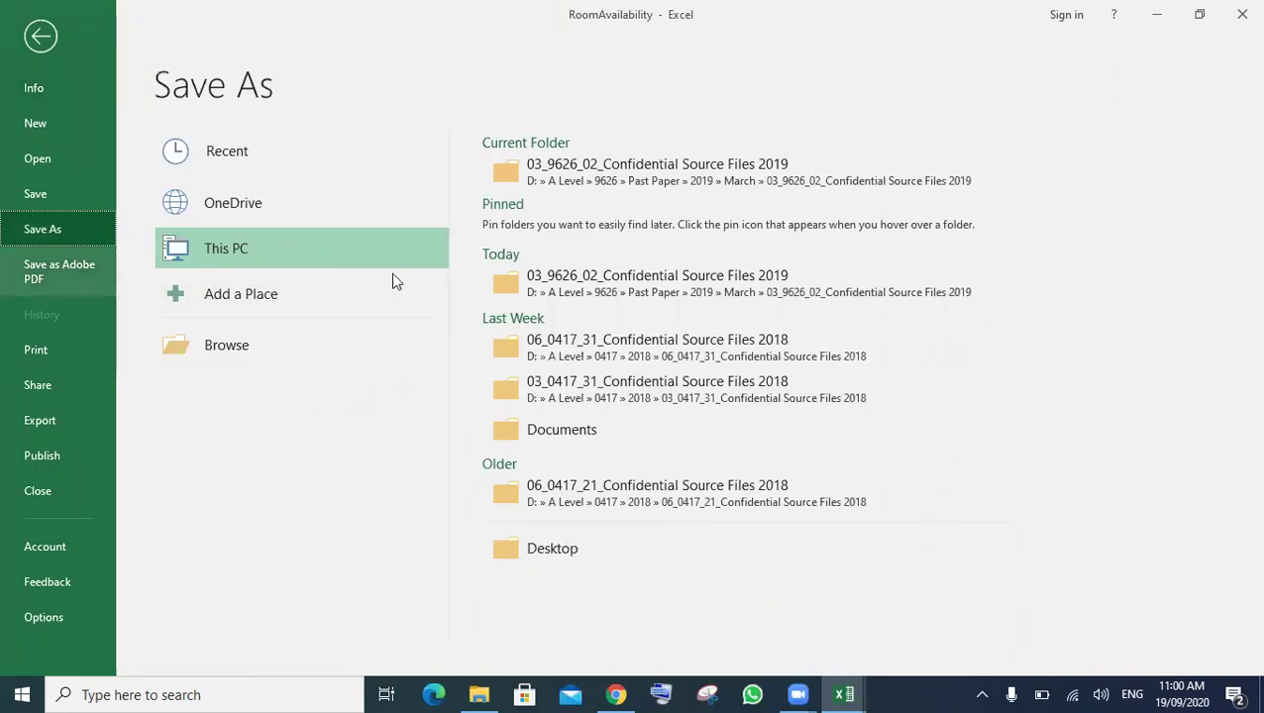
click(596, 169)
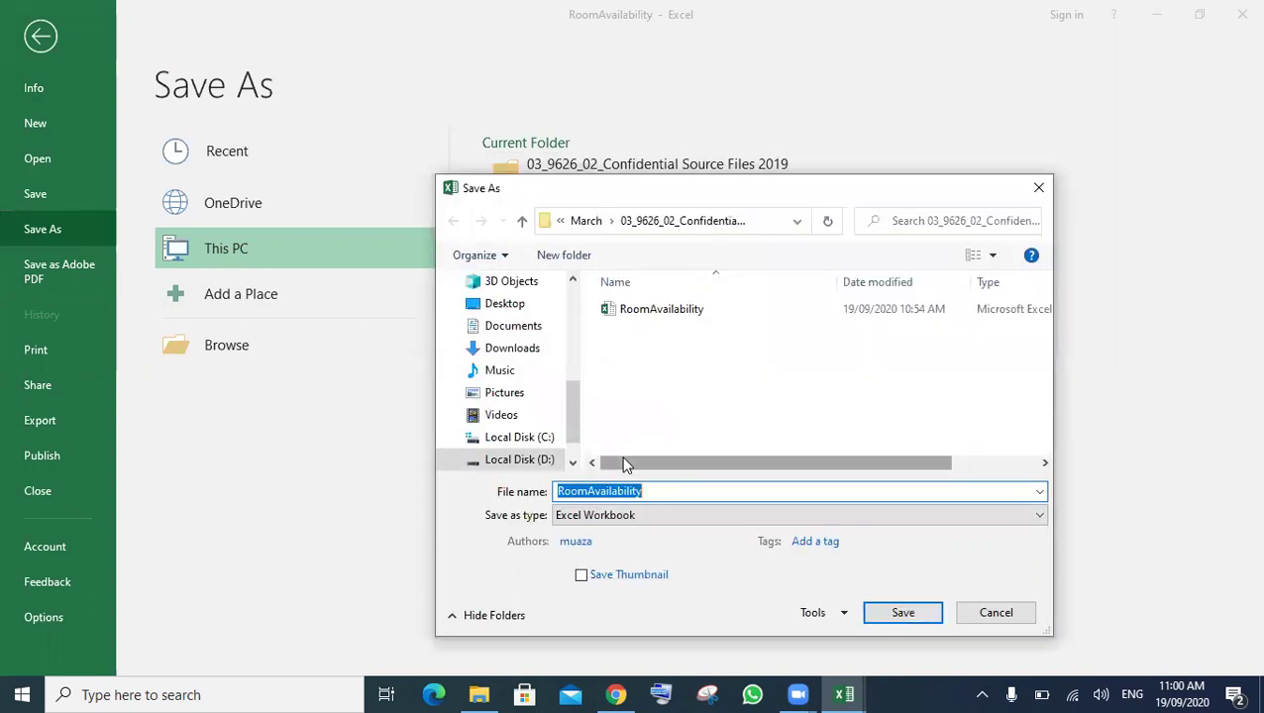
text(RA1_PK964_0000)
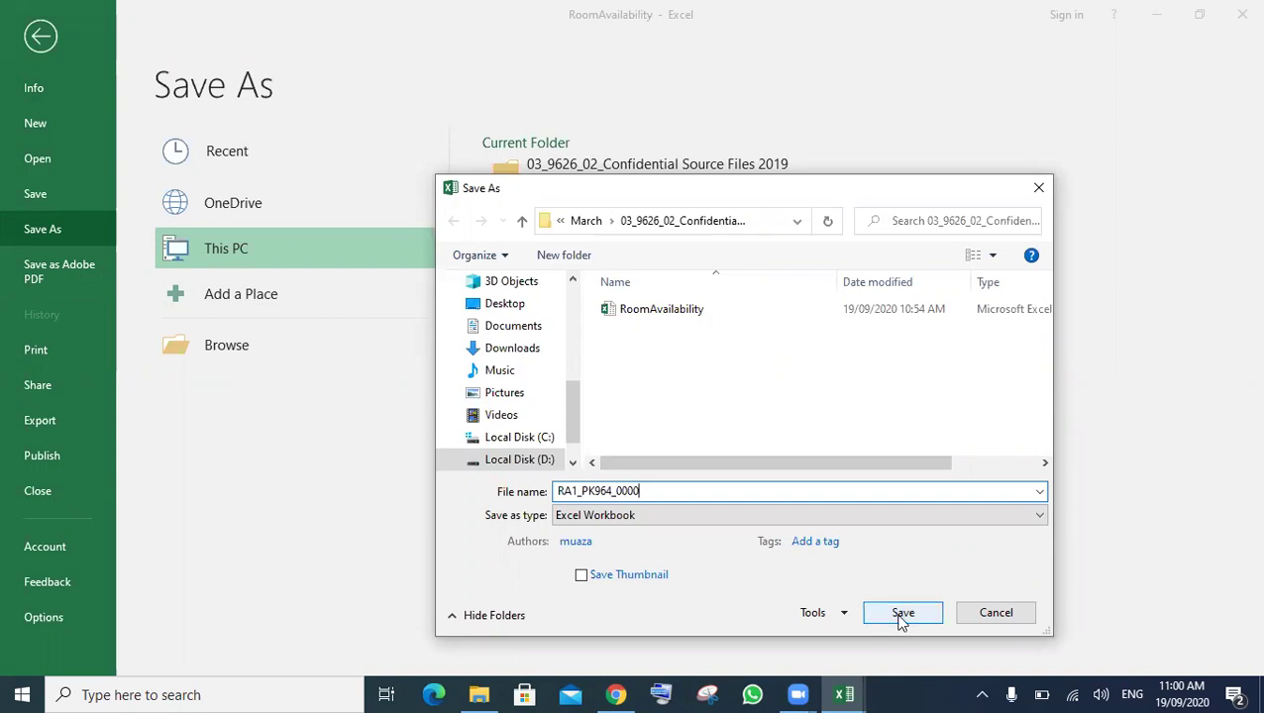
click(897, 614)
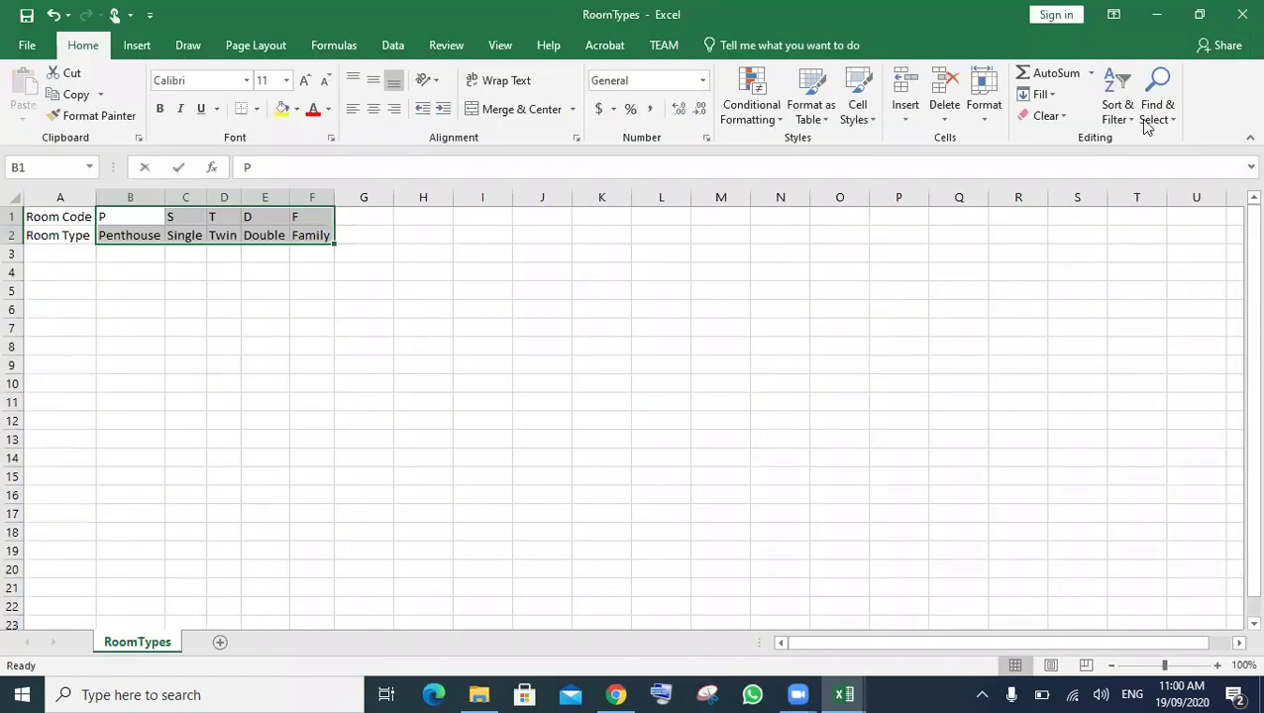
- Scroll the exam PDF down to question 14 on opening FileTransfer.csv
click(1157, 15)
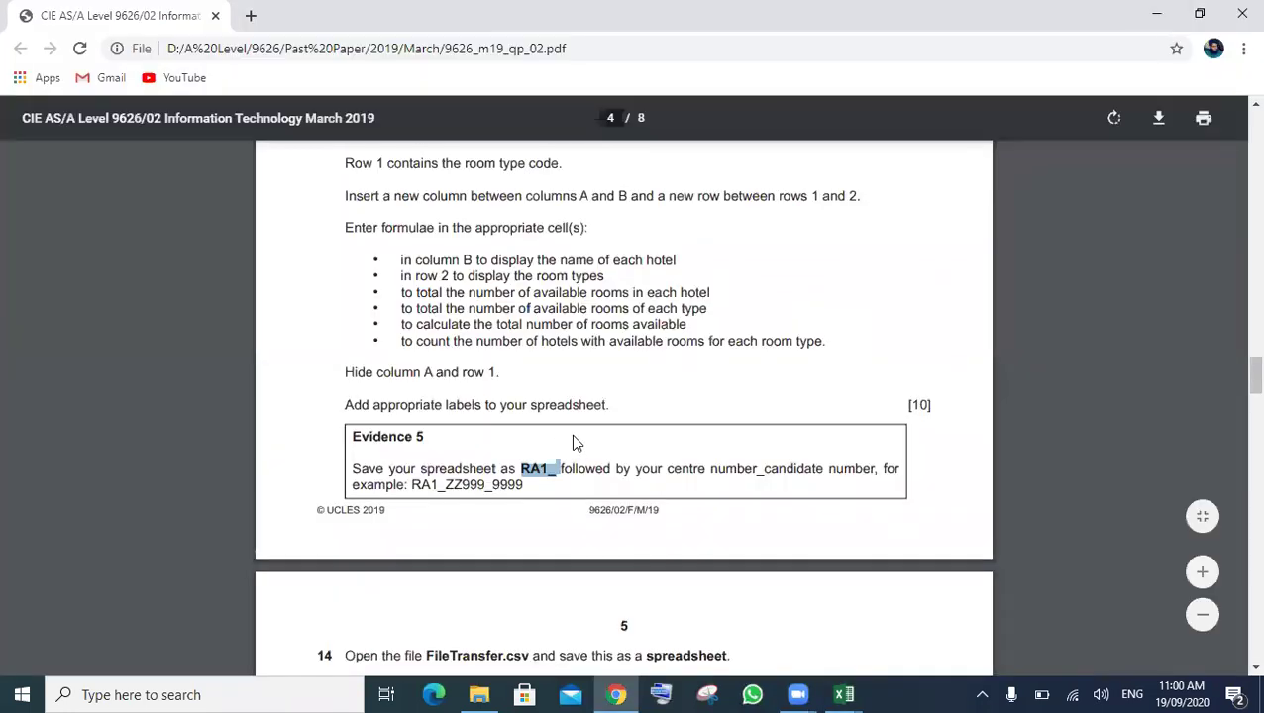
scroll(572, 436, down, 2)
scroll(573, 437, down, 2)
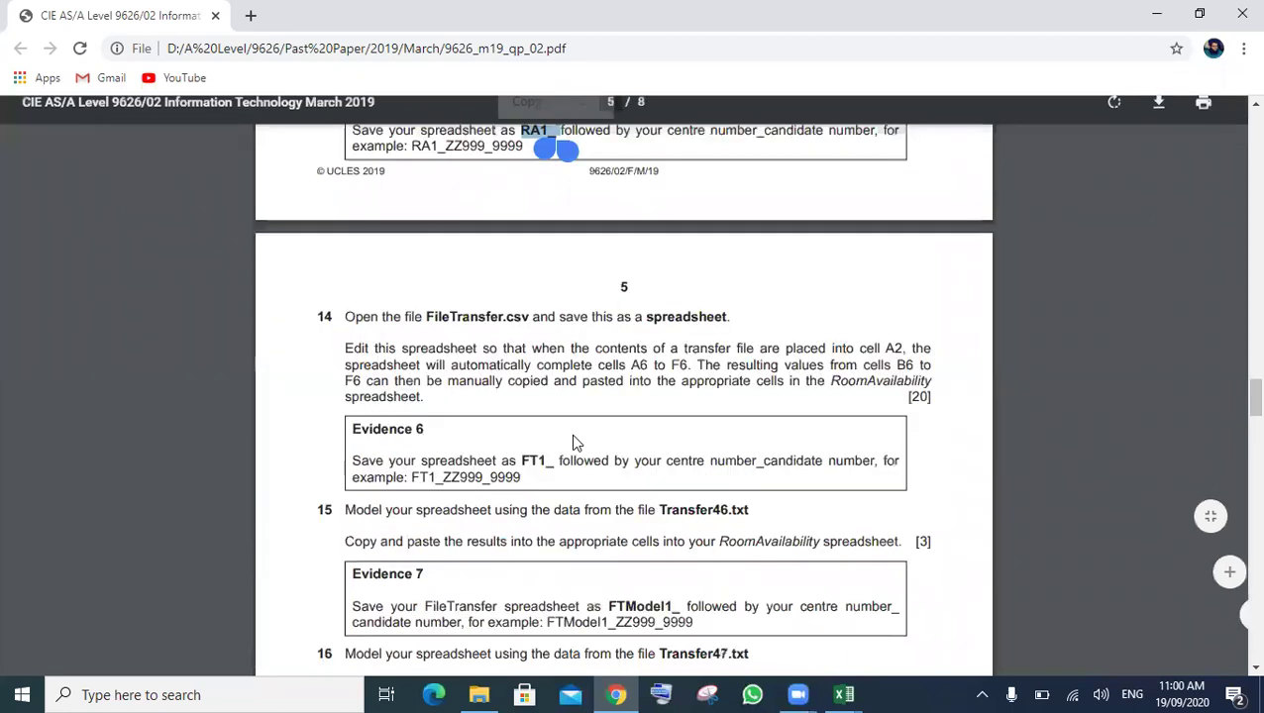
scroll(572, 443, down, 1)
scroll(572, 443, down, 1)
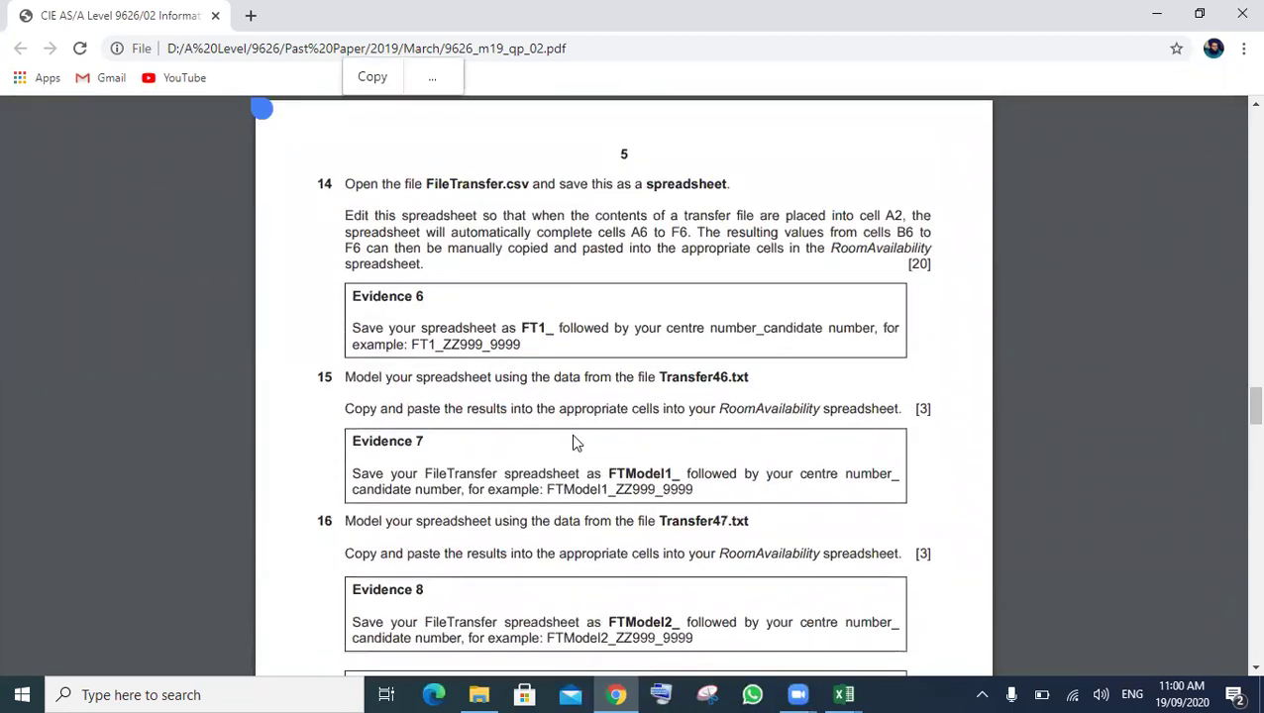
- Open FileTransfer.csv from the confidential source files folder into Excel
click(478, 695)
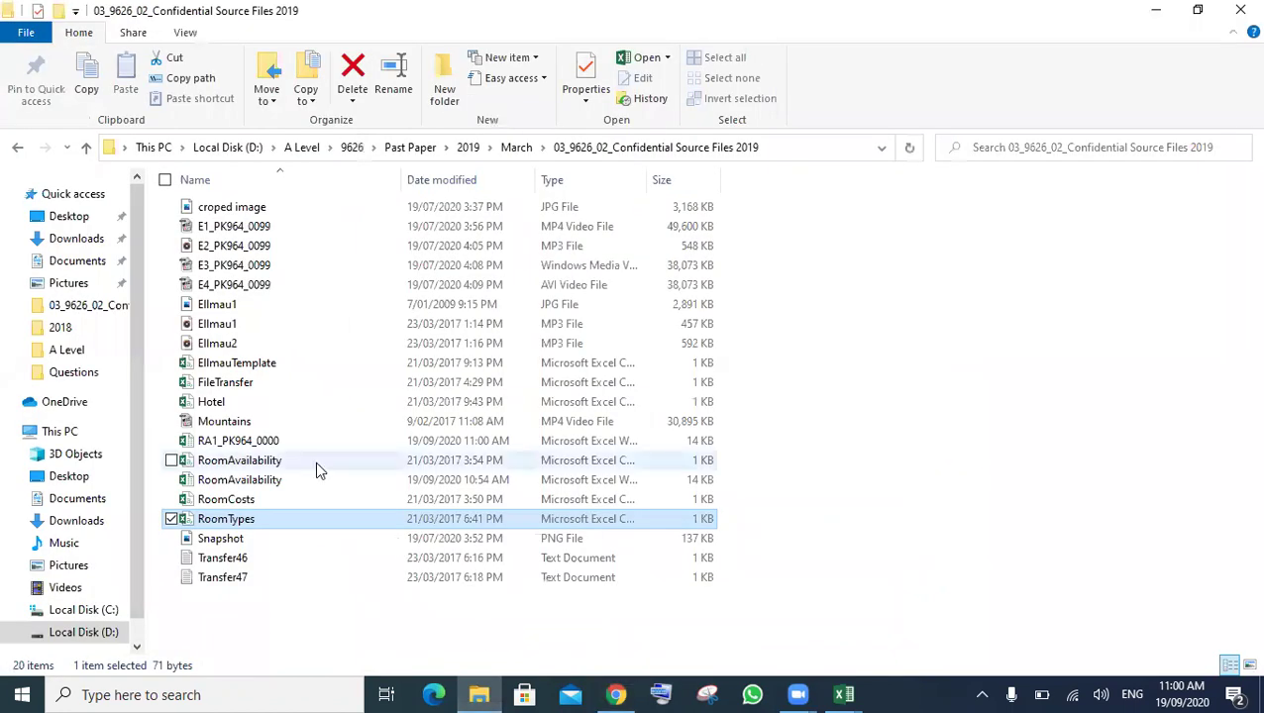
double_click(289, 383)
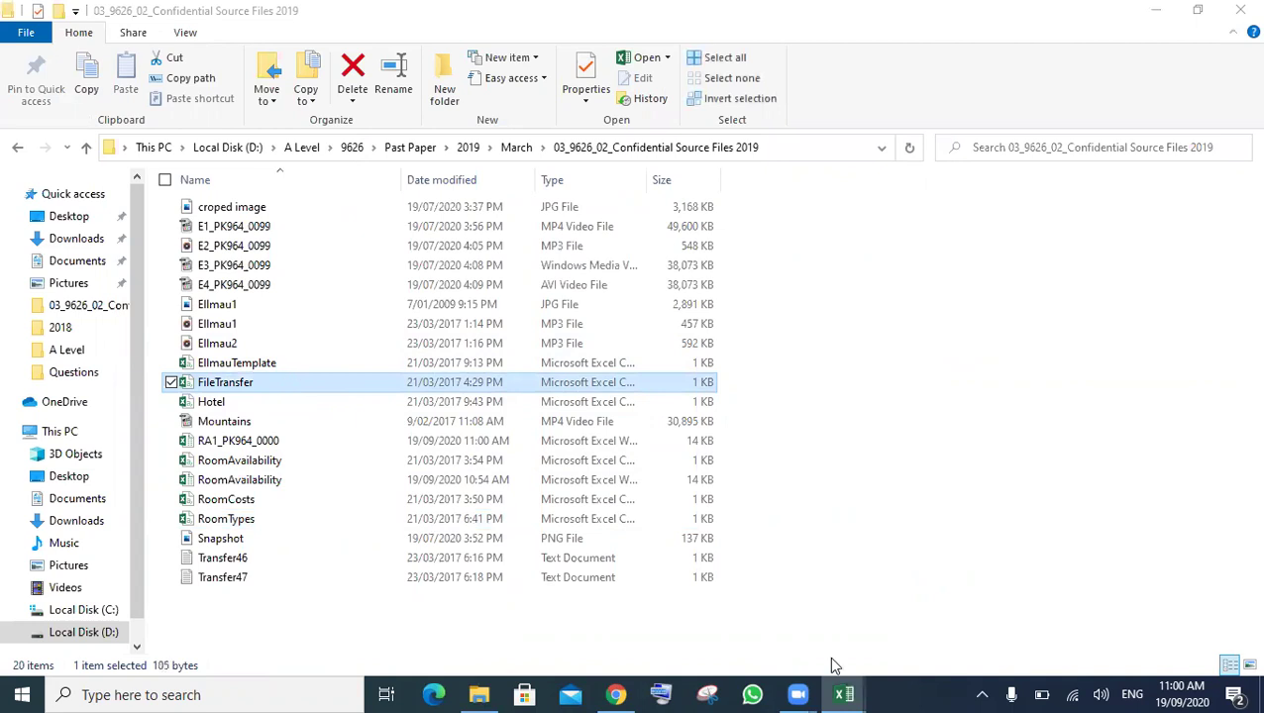
click(833, 693)
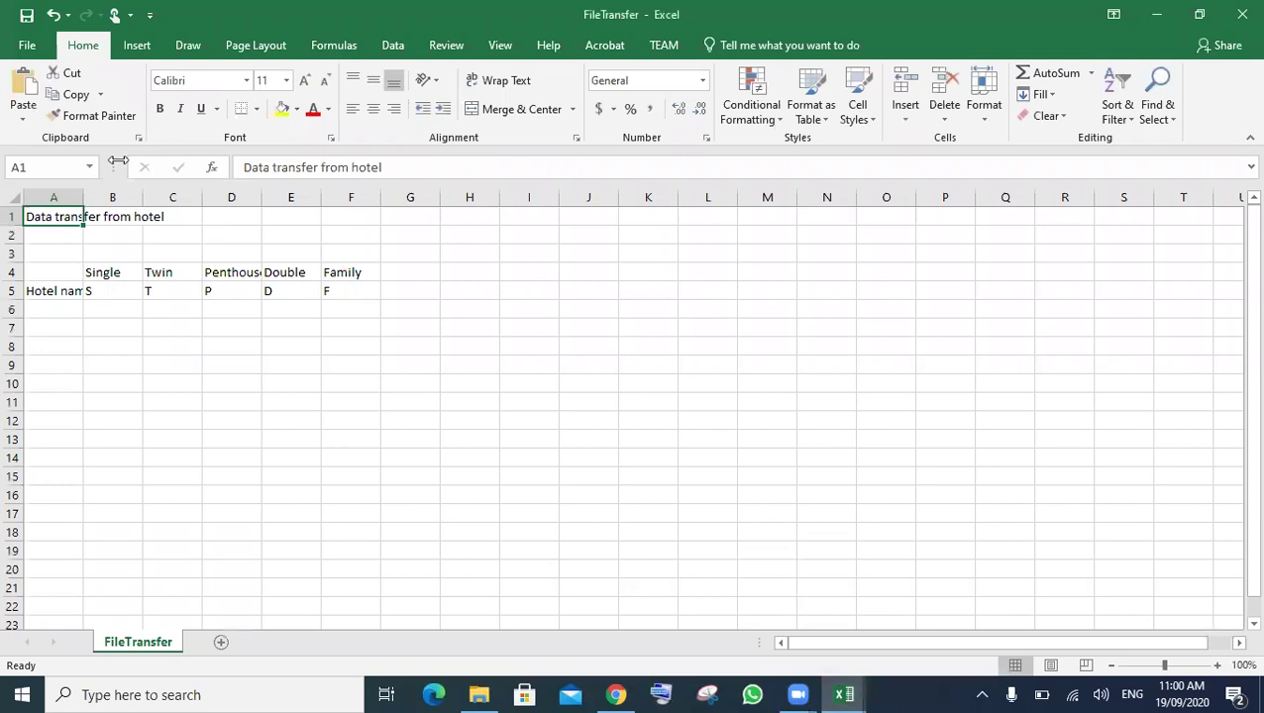
- Save FileTransfer in the current folder with the Excel Workbook file type instead of CSV
click(33, 49)
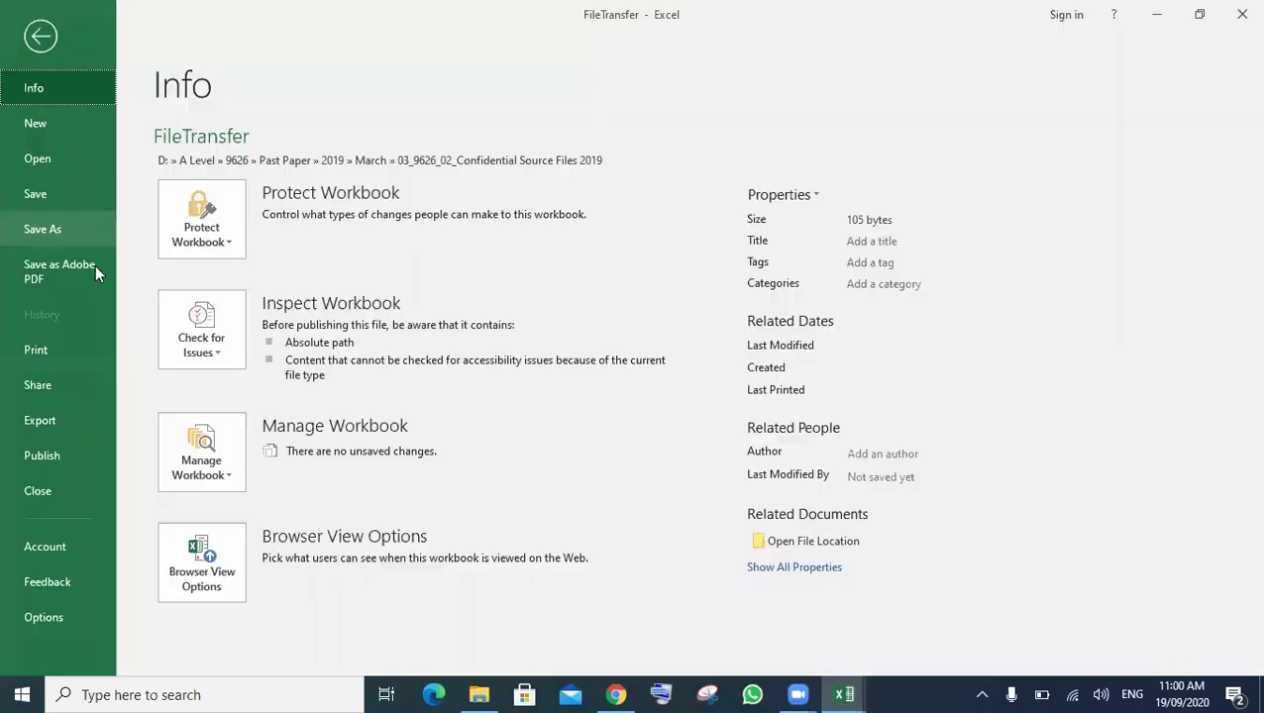
click(62, 230)
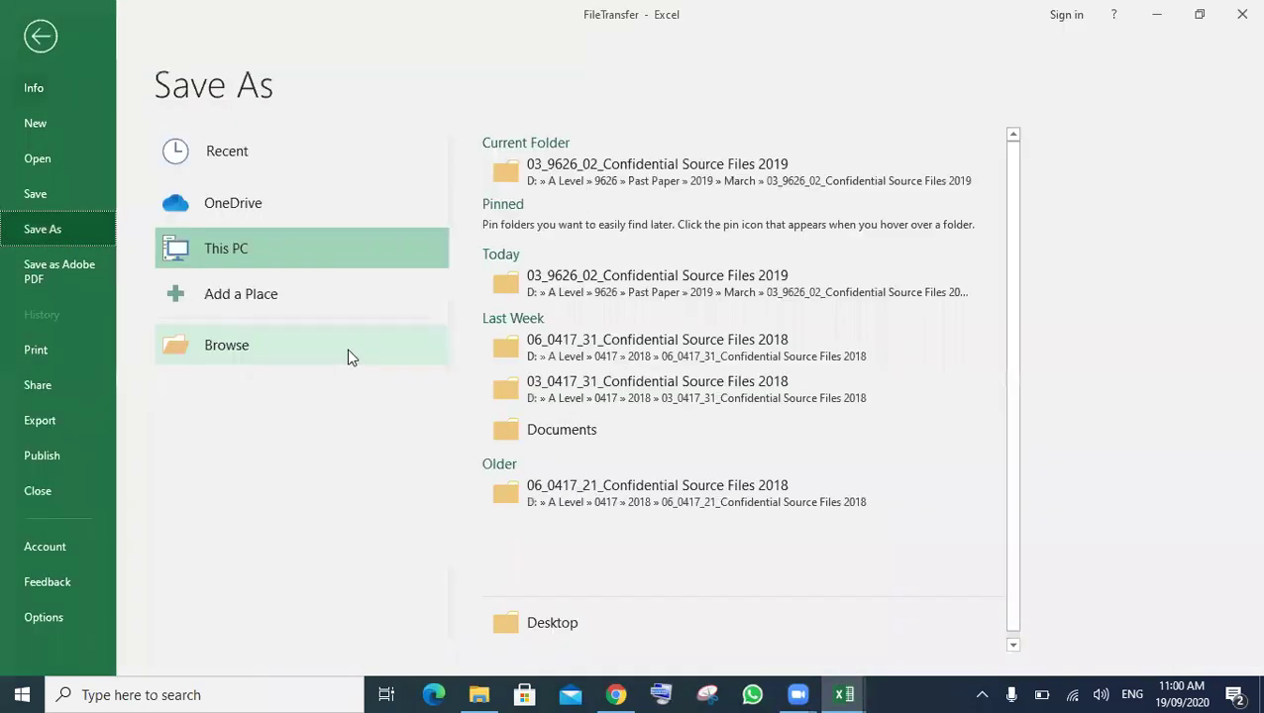
click(604, 166)
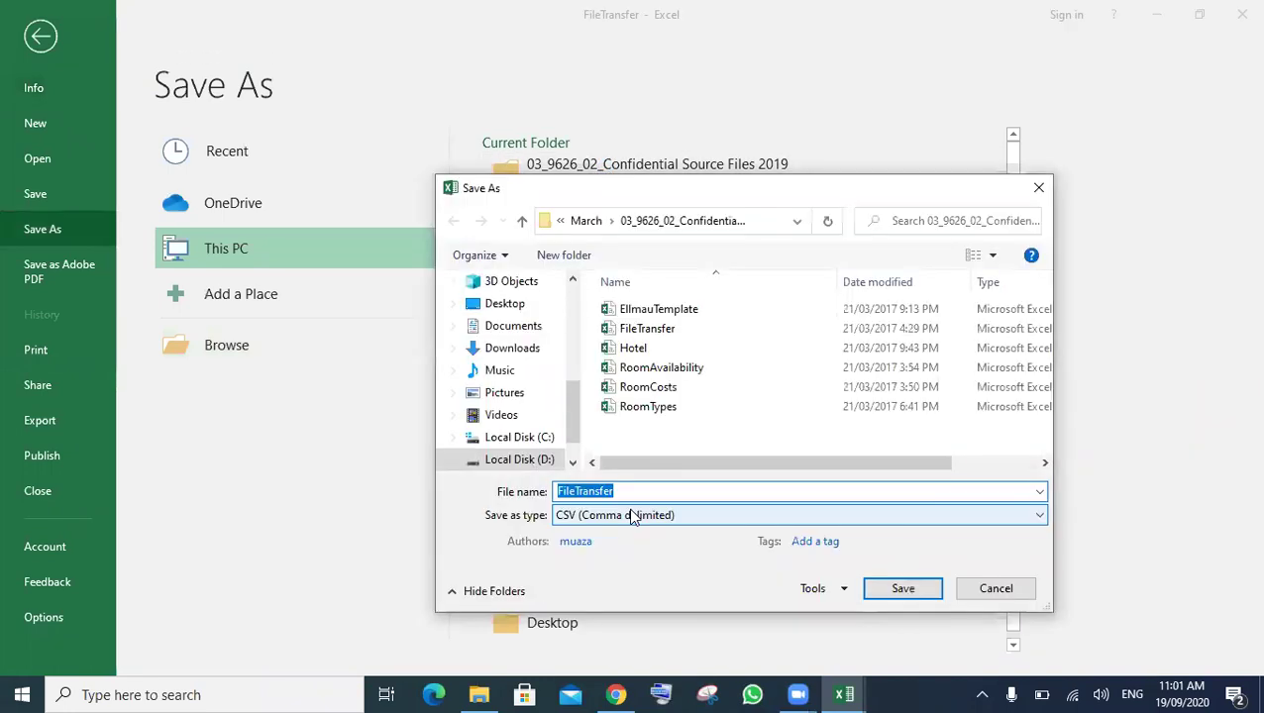
click(630, 515)
click(630, 119)
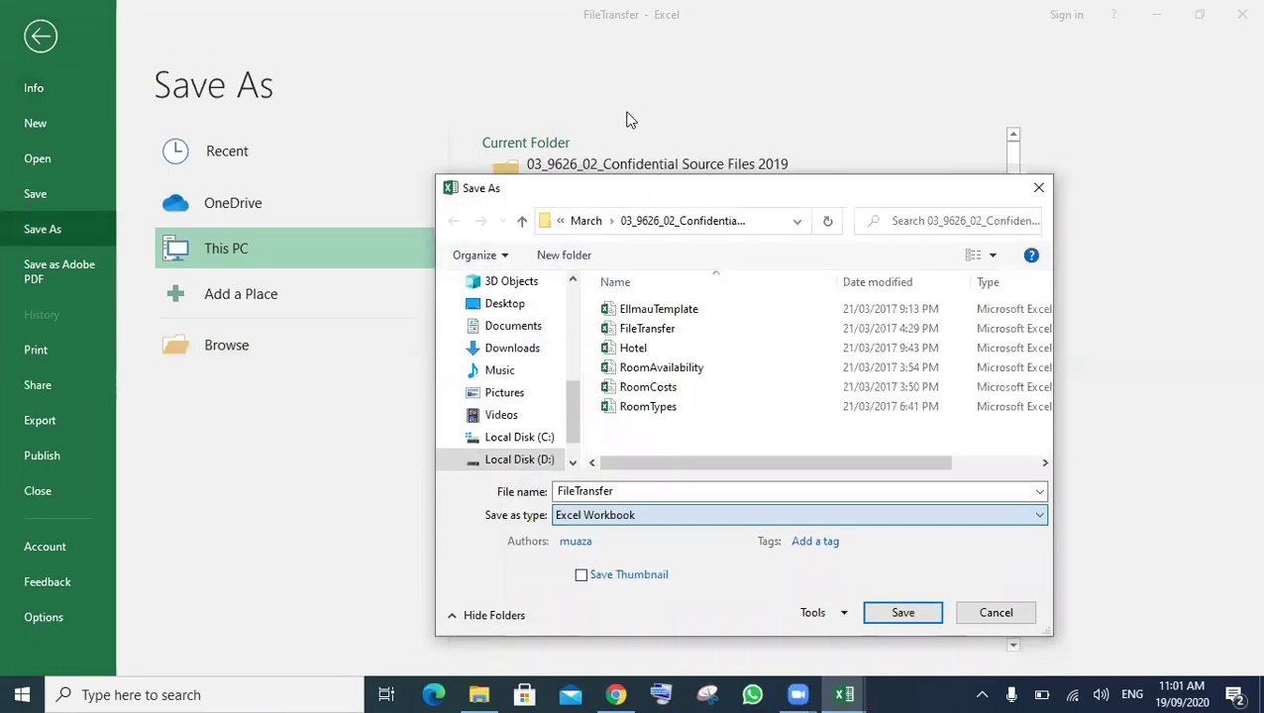
click(904, 612)
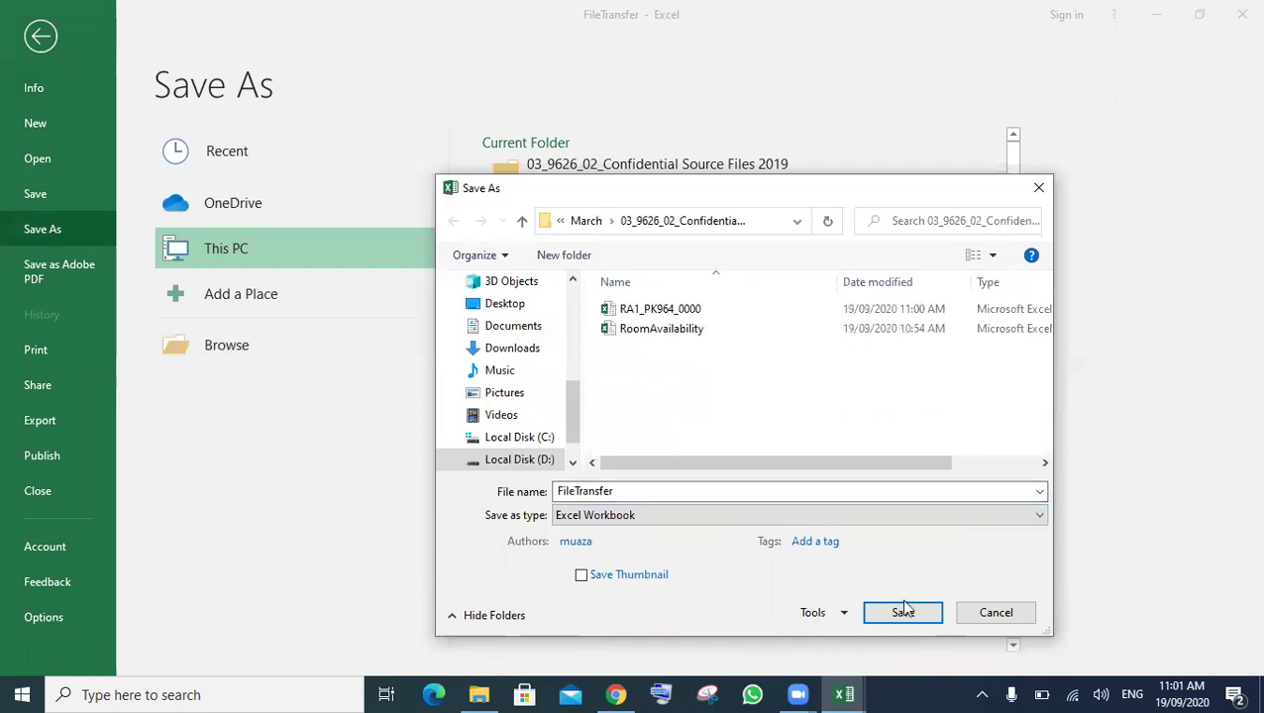
click(905, 613)
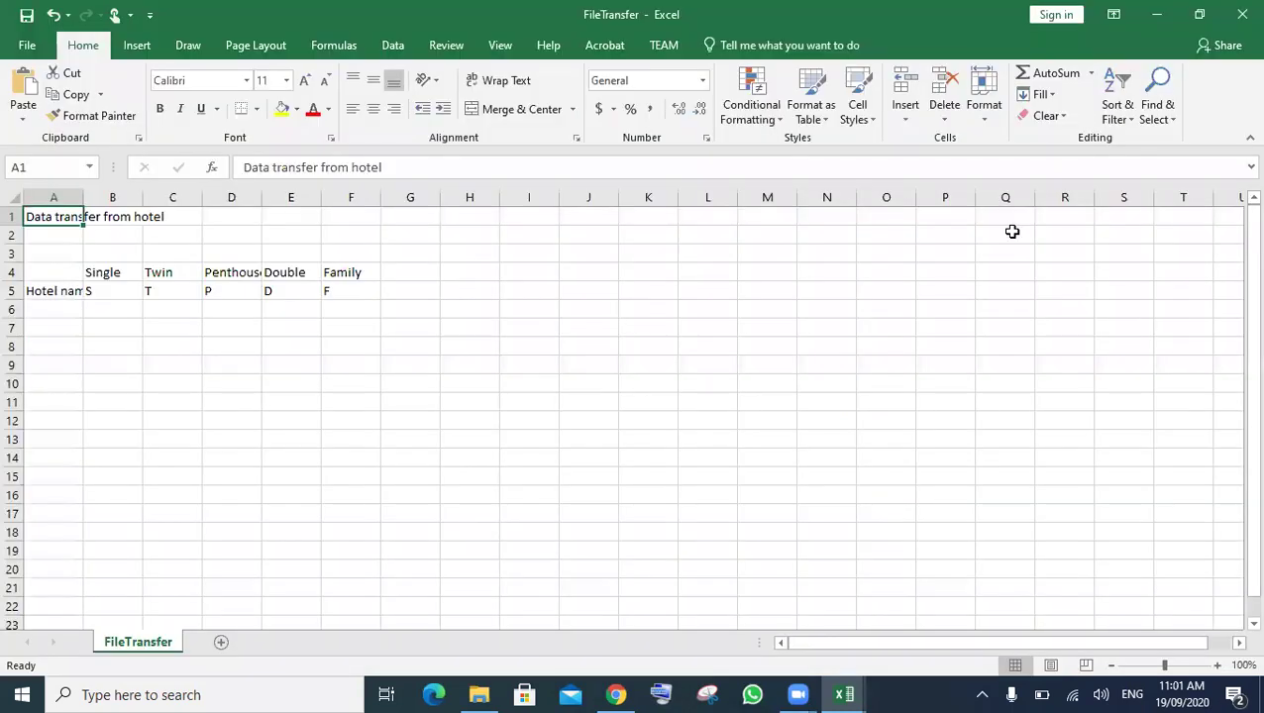
- AutoFit every FileTransfer column to its contents, then return to the exam paper
click(14, 199)
double_click(85, 202)
click(582, 444)
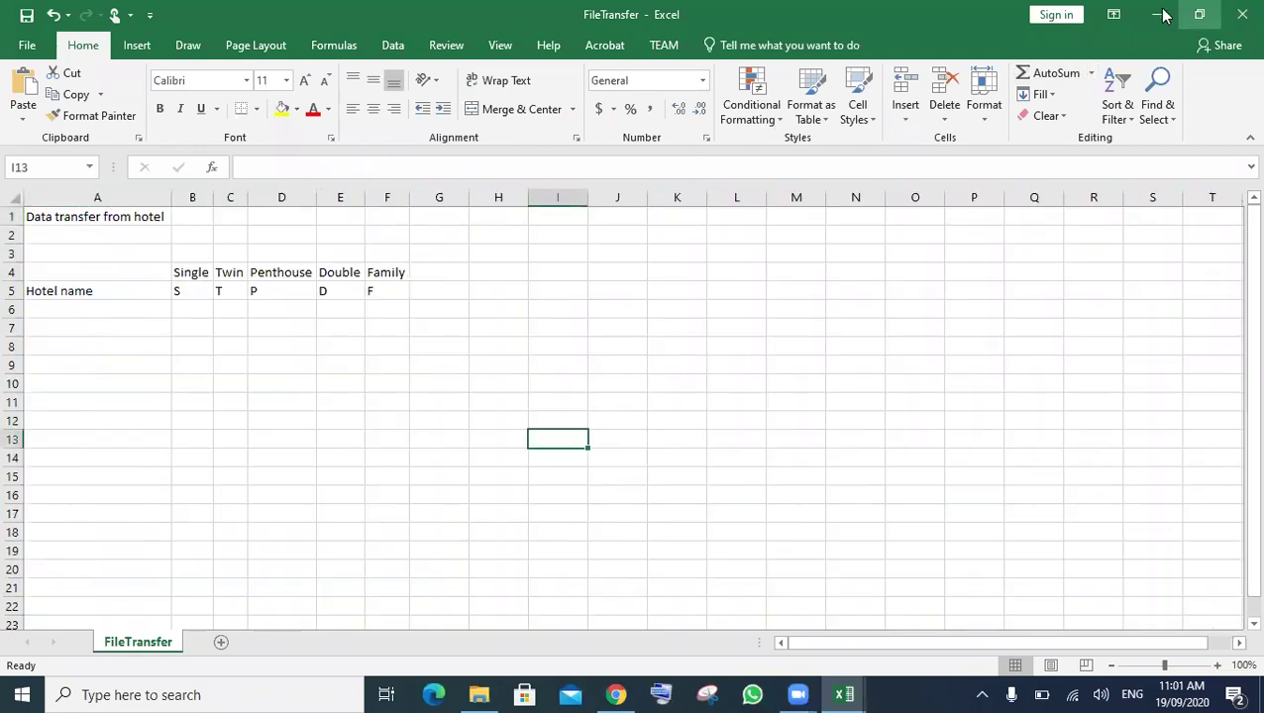
click(1159, 14)
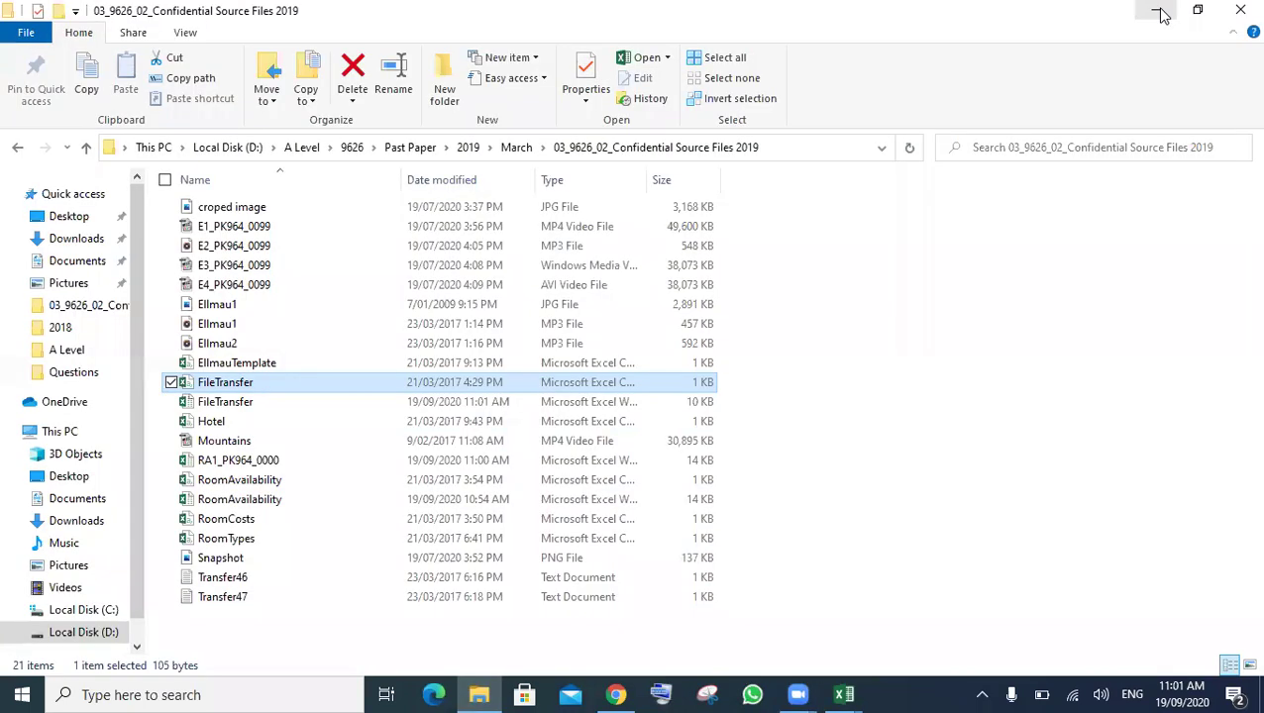
click(617, 694)
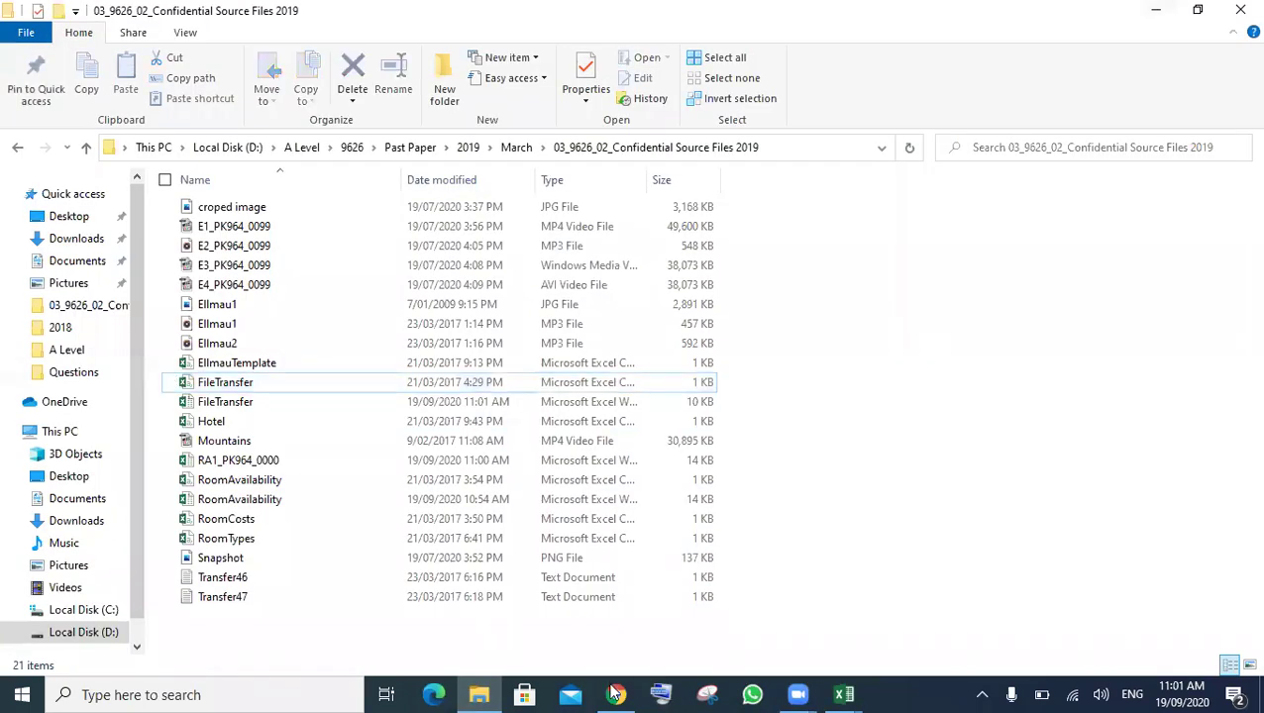
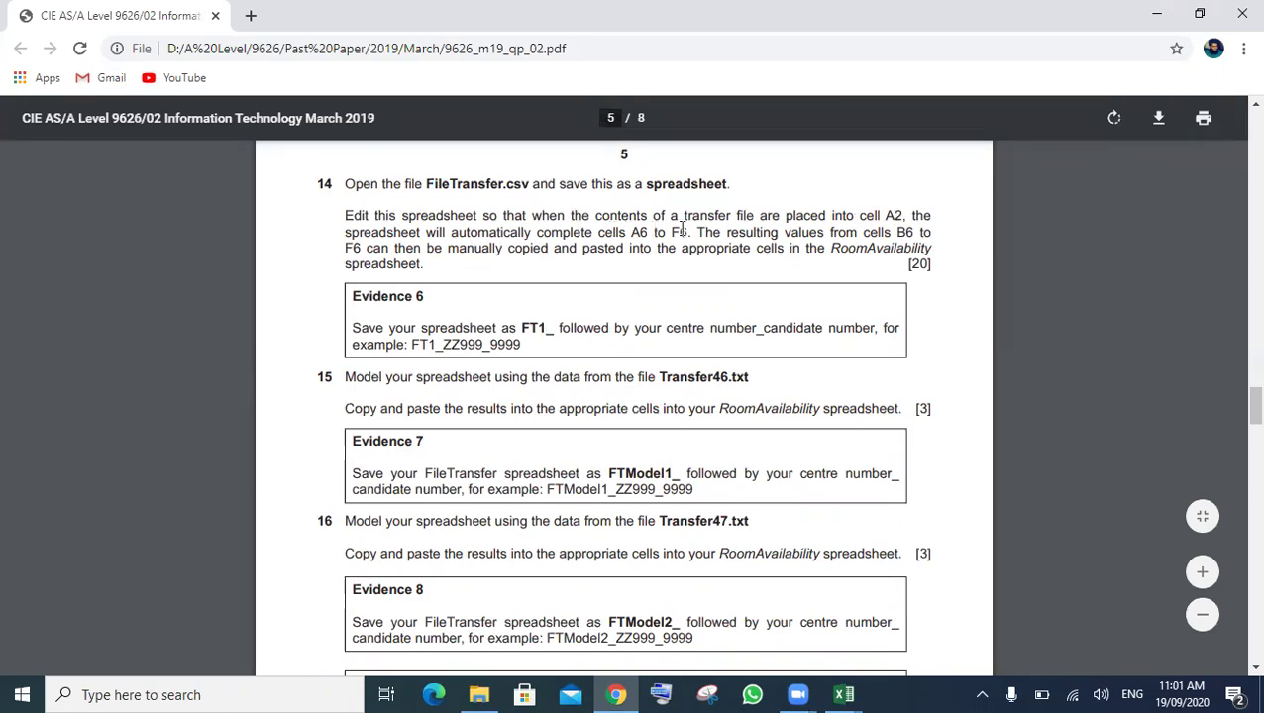
- Highlight question 14's requirement to complete cells A6 to F6, then clear the highlight
drag(691, 230, 353, 212)
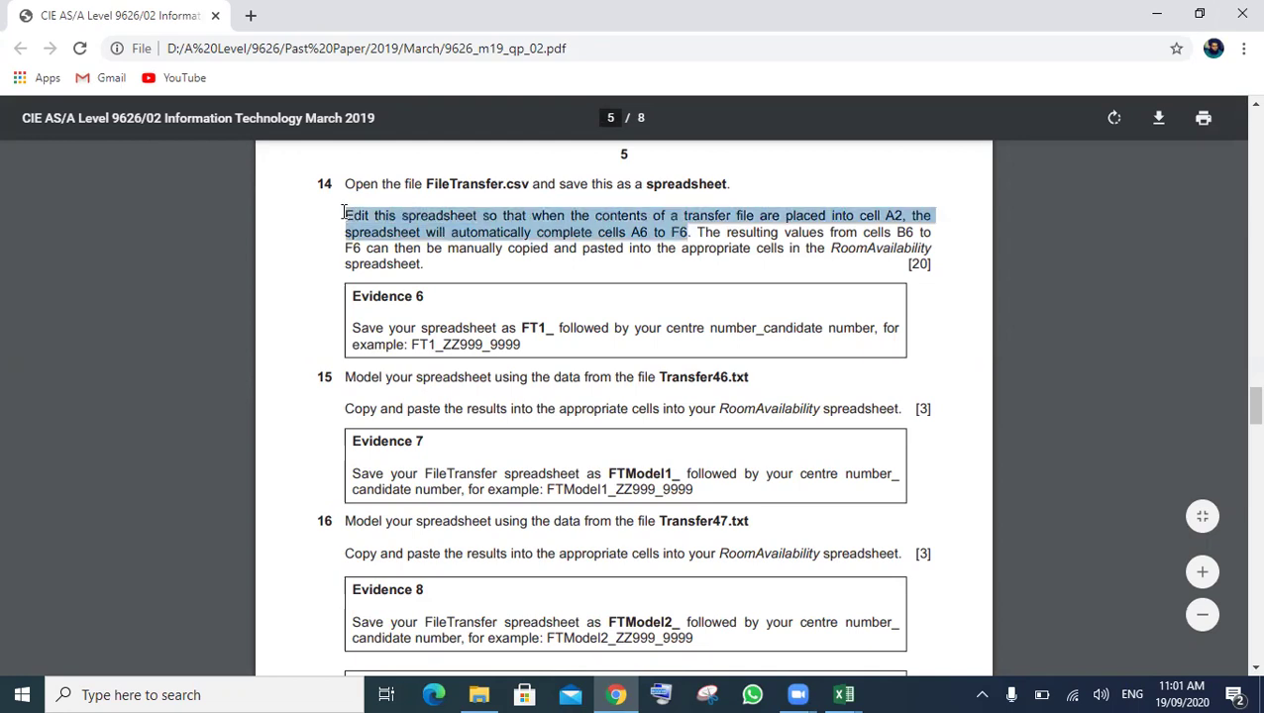
click(917, 644)
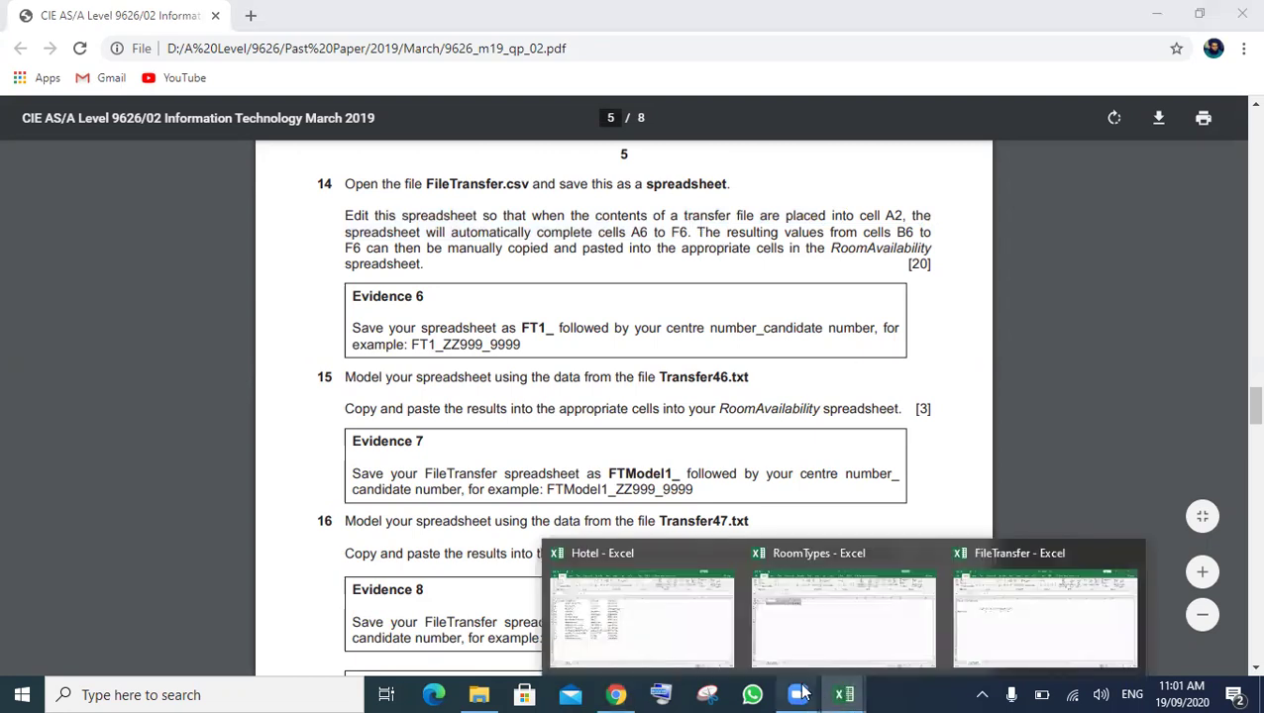
key(alt+Tab)
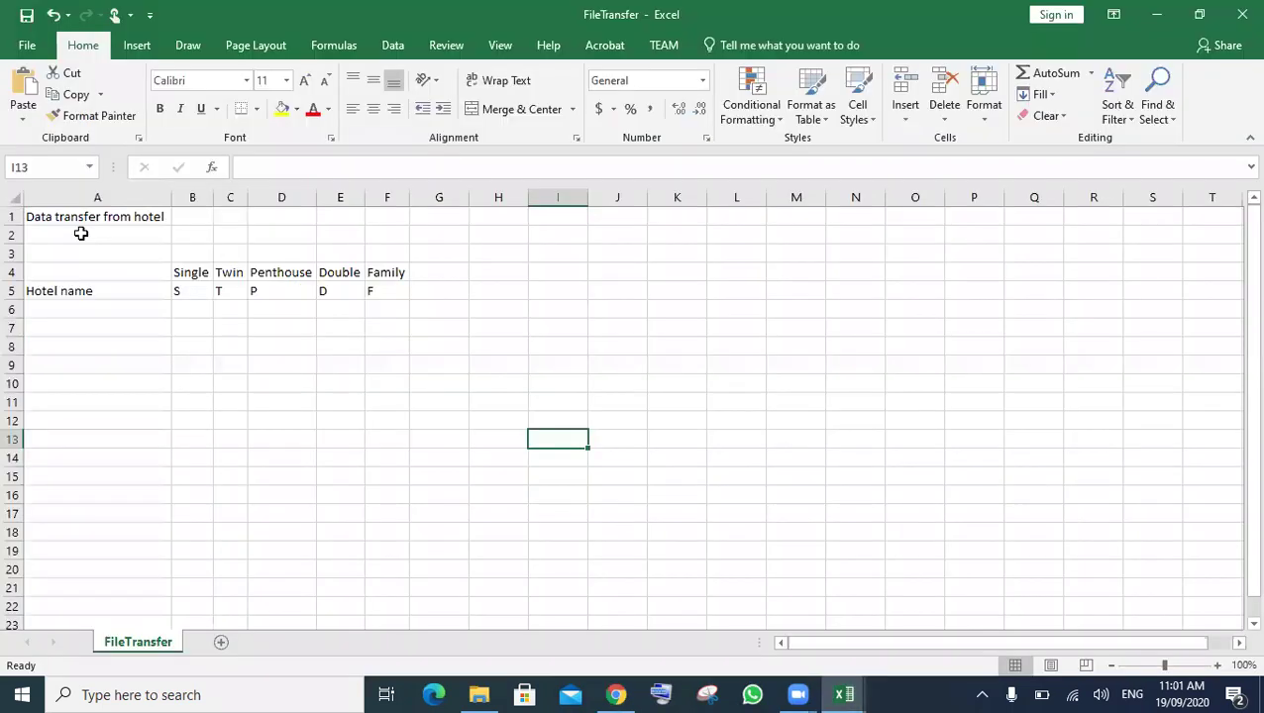
click(99, 235)
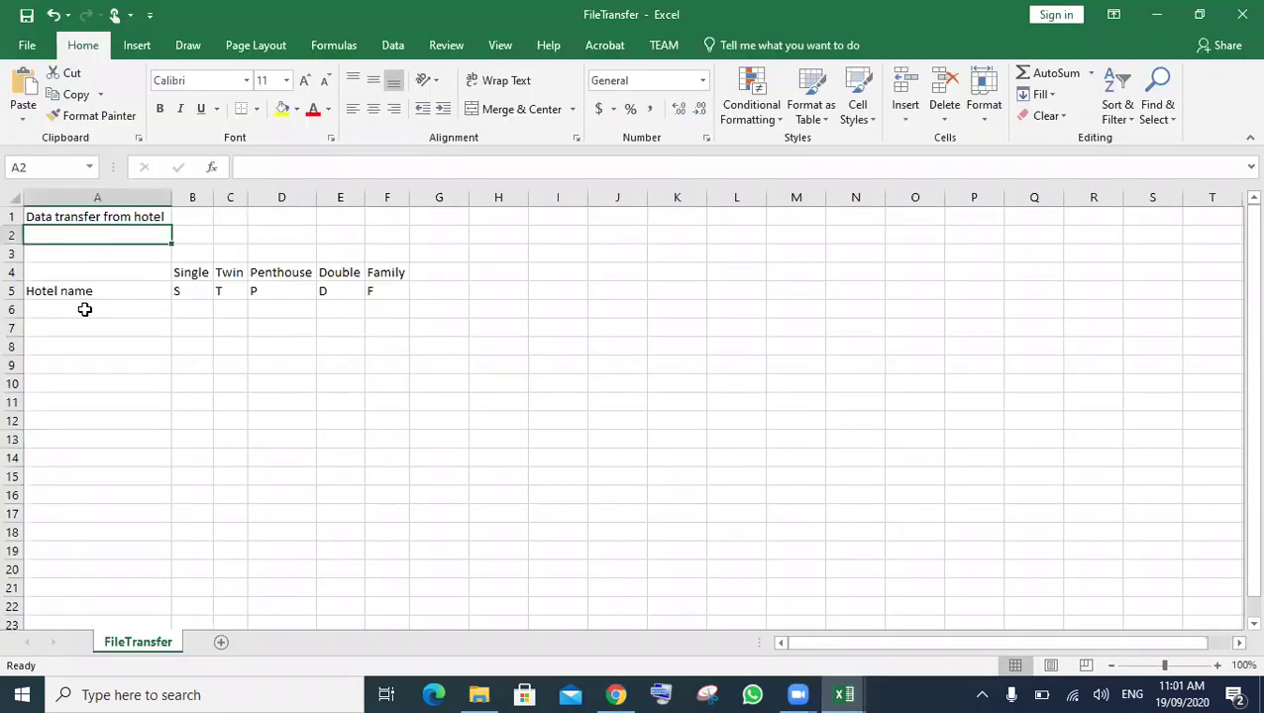
drag(164, 310, 390, 311)
click(496, 388)
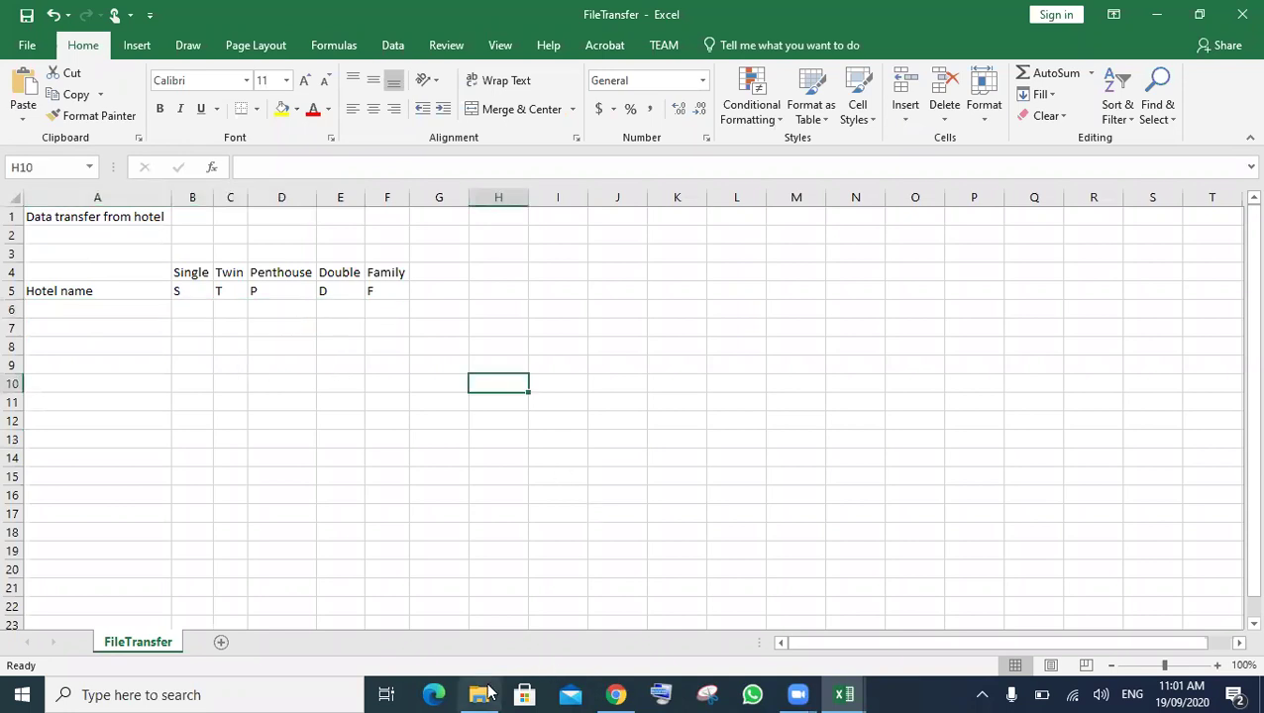
mouse_move(619, 694)
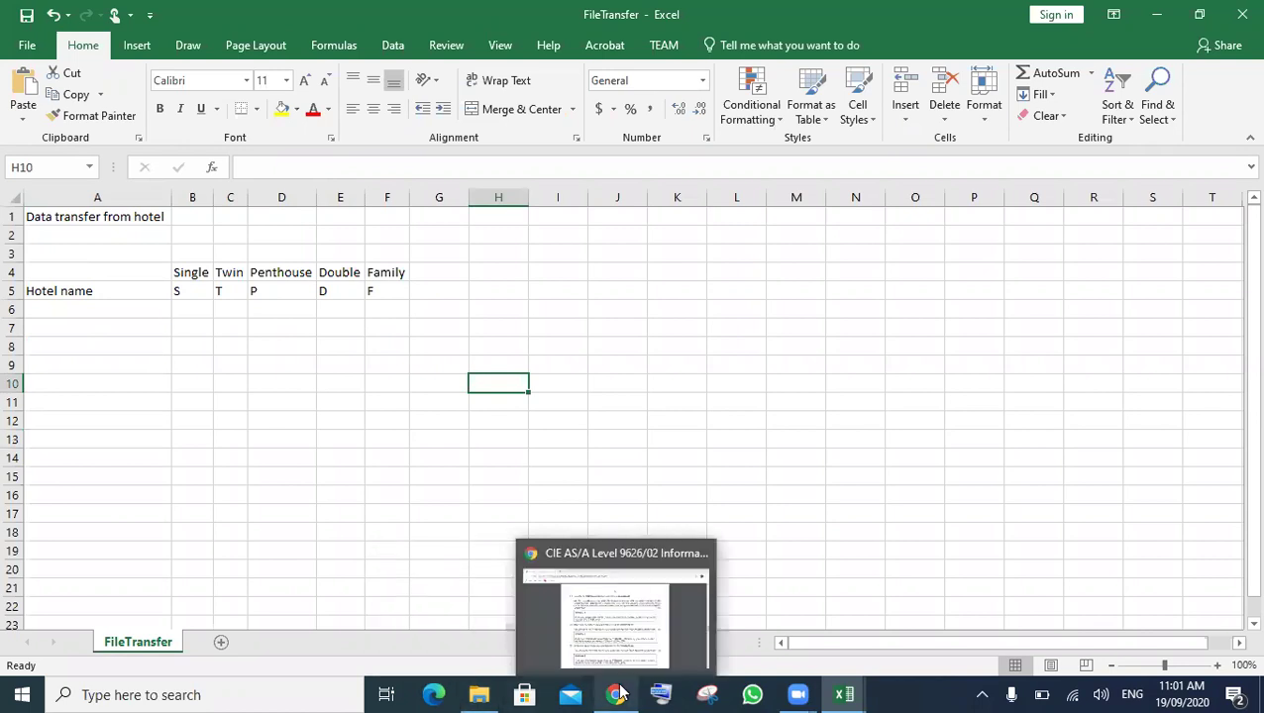
- Select and copy the example transfer code KBS06T02D12F04 from the question paper
click(627, 628)
scroll(637, 498, up, 1)
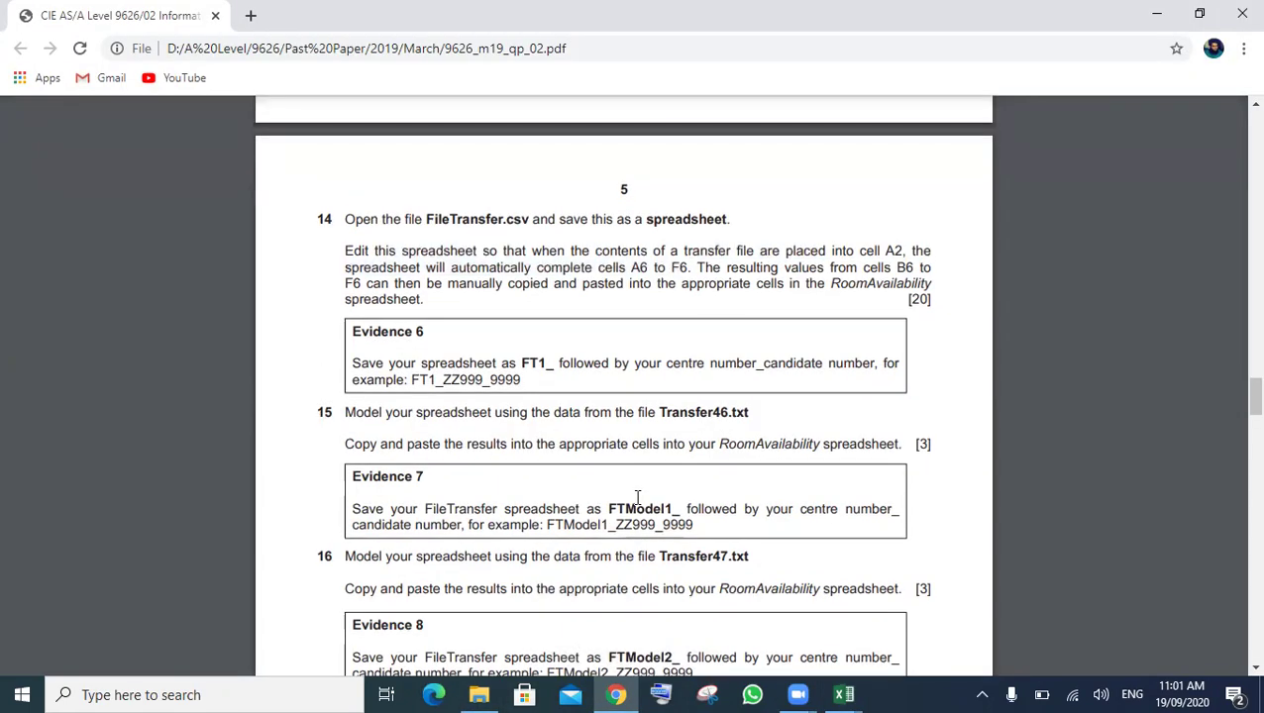
scroll(637, 499, up, 5)
scroll(637, 498, up, 3)
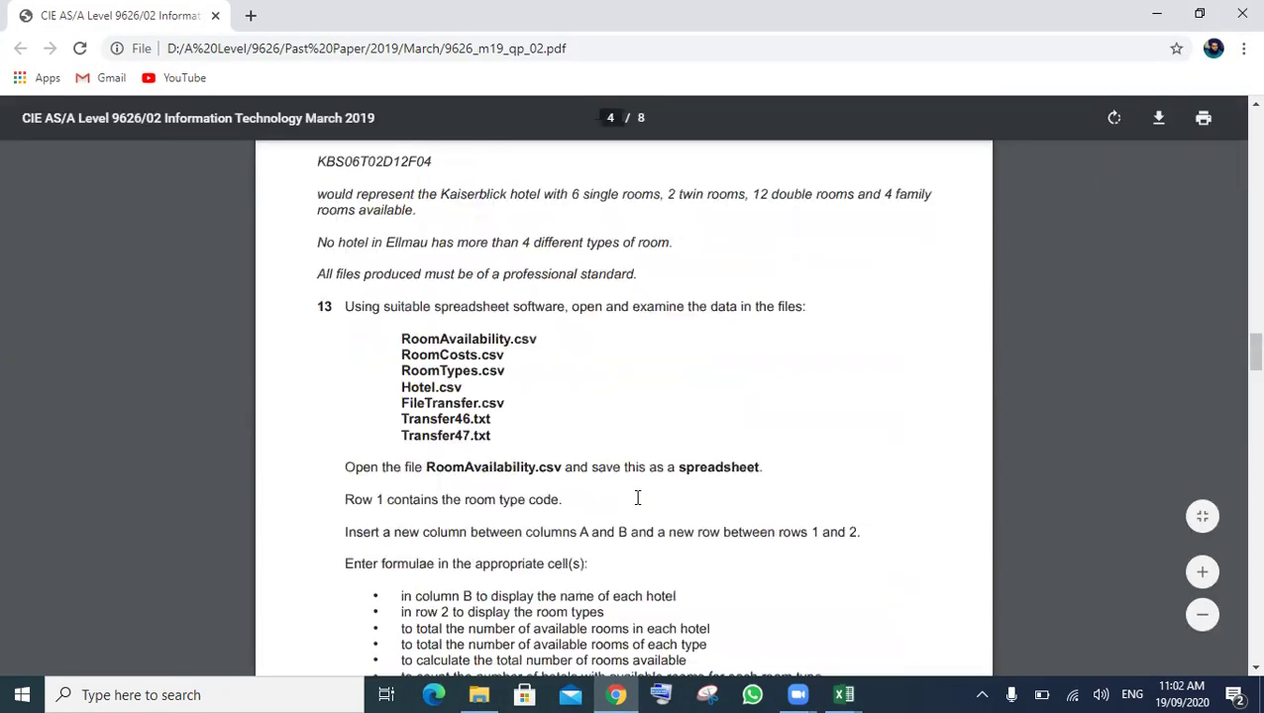
scroll(637, 499, up, 2)
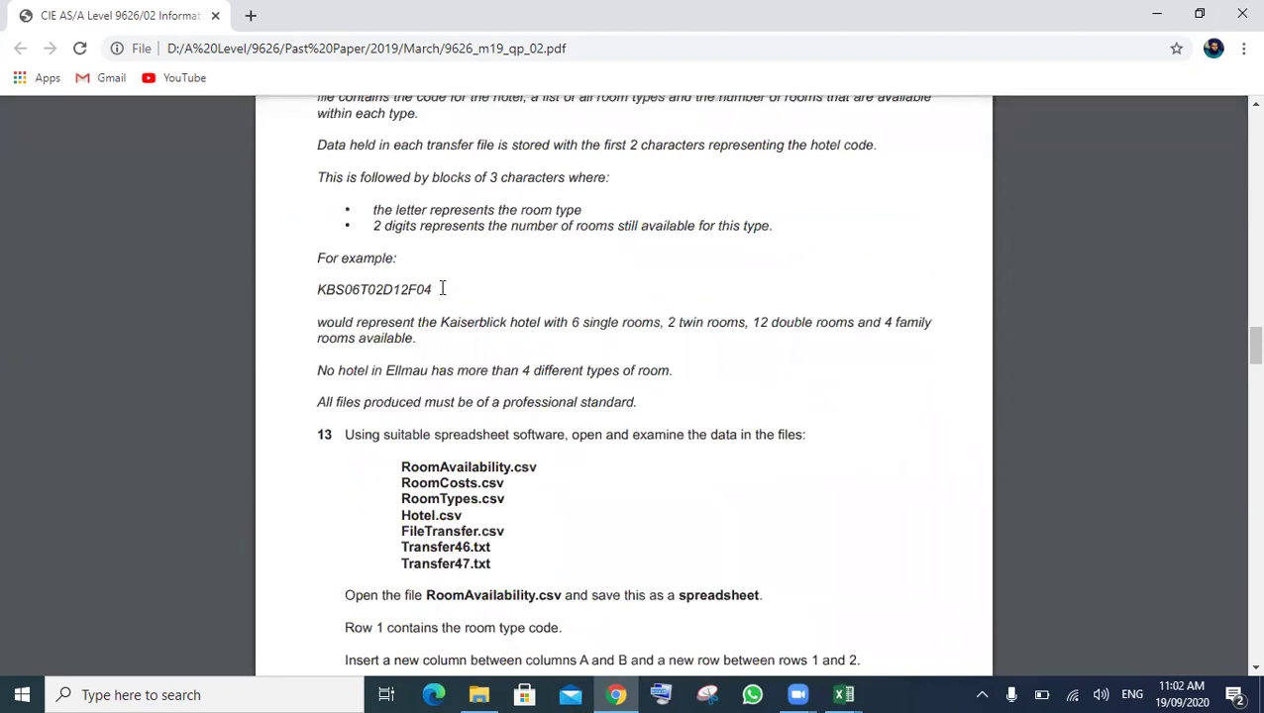
double_click(322, 290)
key(ctrl+c)
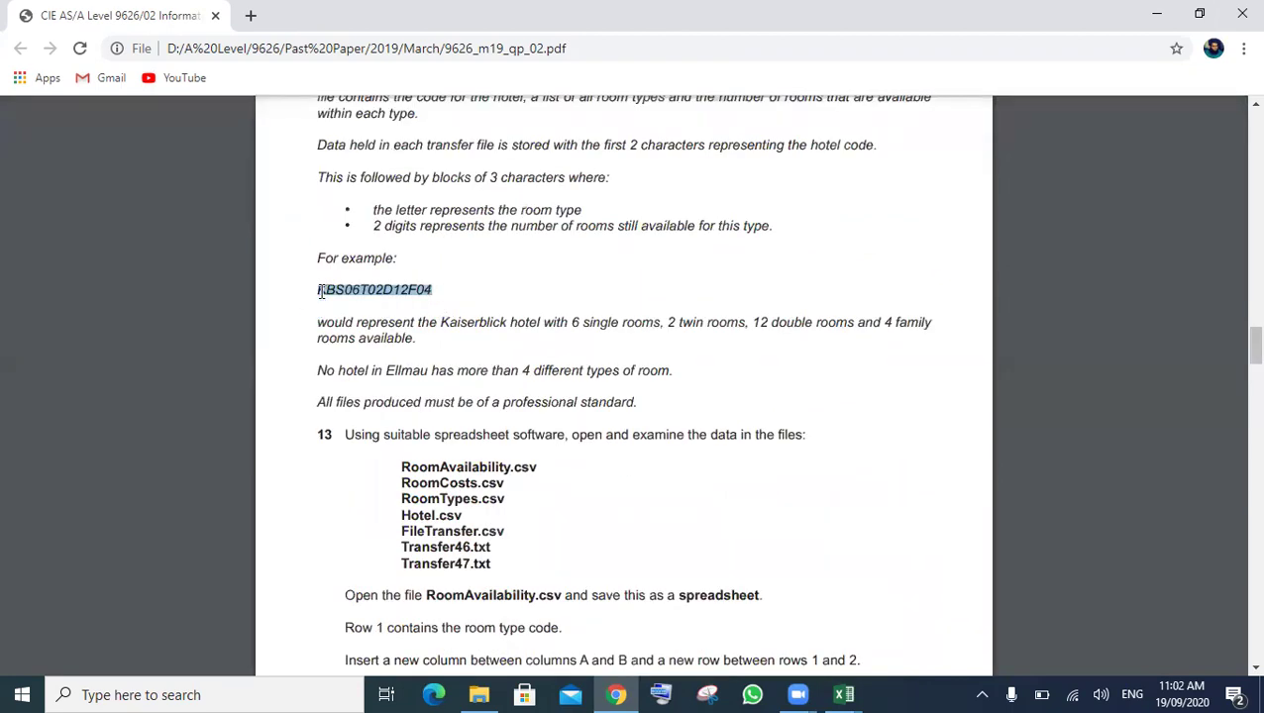
mouse_move(847, 693)
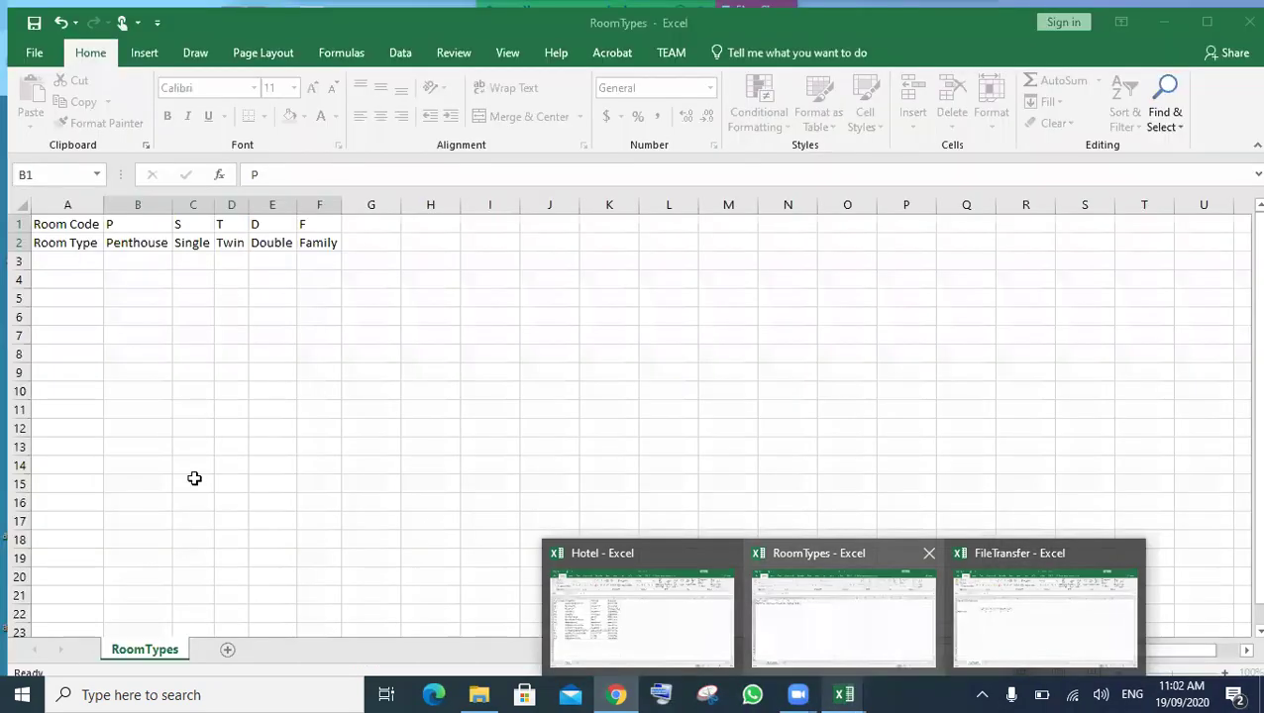
click(1040, 624)
- Paste KBS06T02D12F04 into cell A2 as test data, then select A6
click(107, 308)
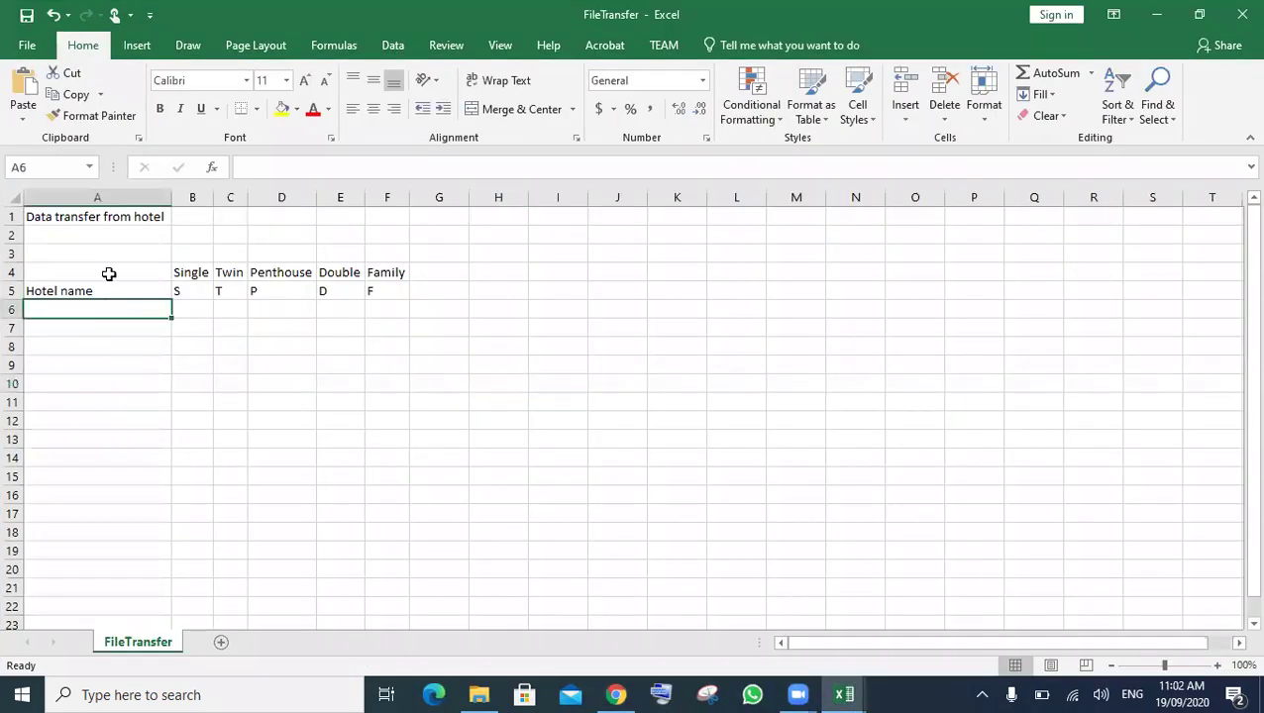
click(109, 235)
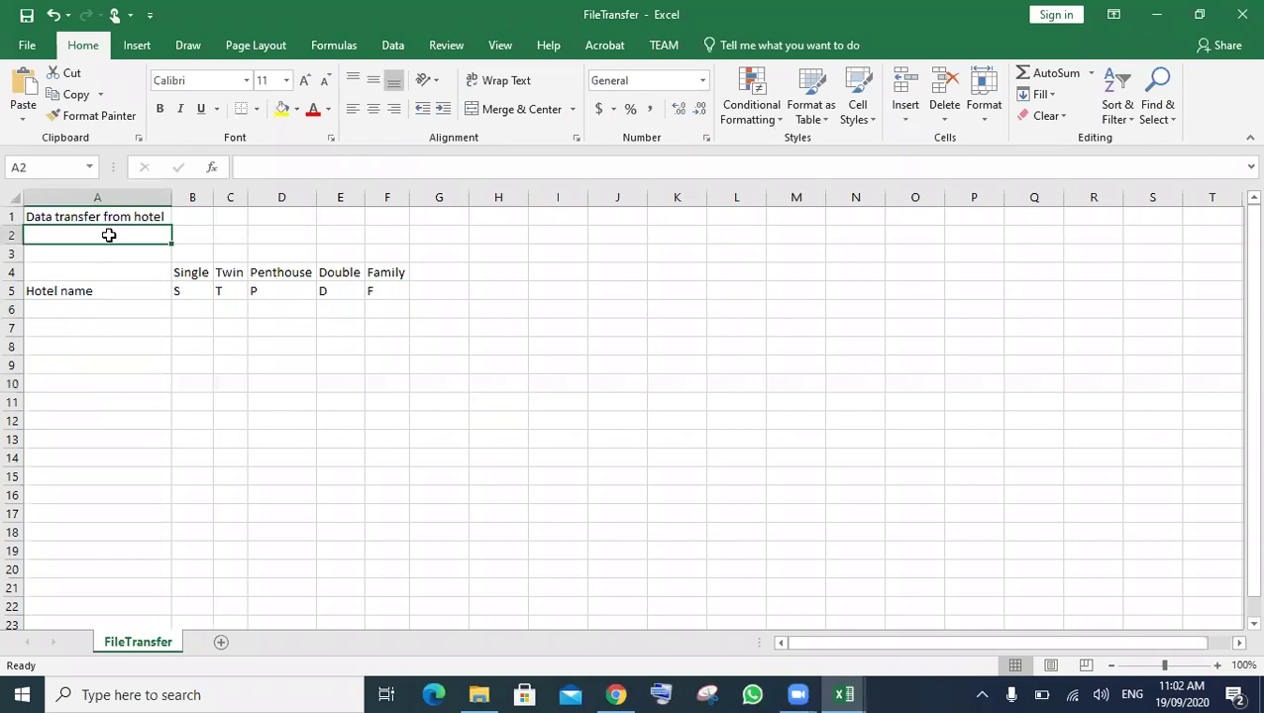
key(ctrl+v)
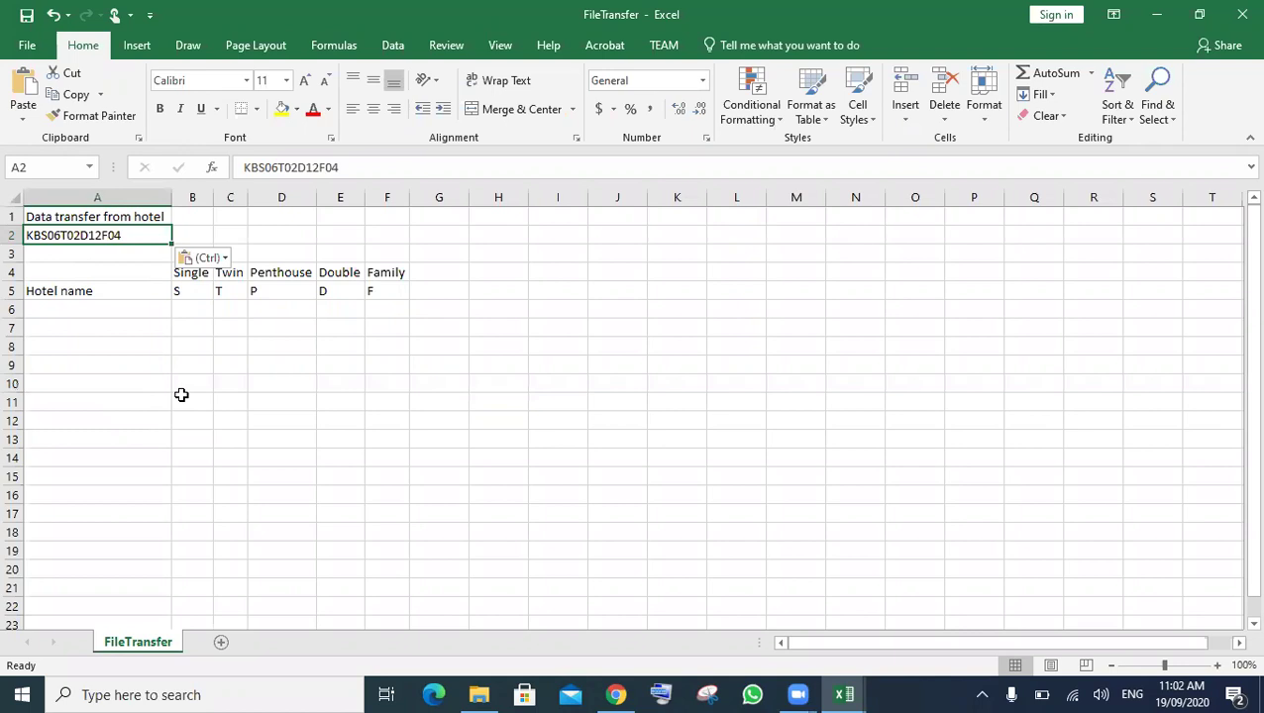
click(105, 312)
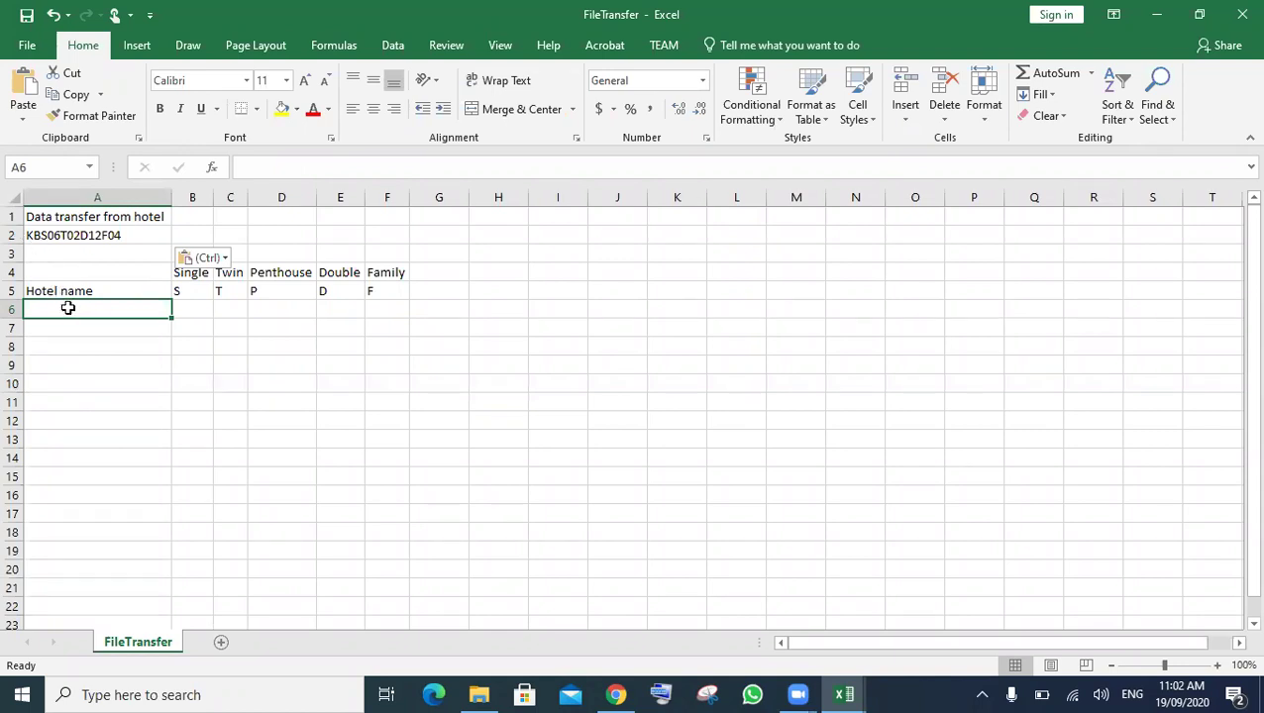
- Enter =LEFT(A2,2) in A6 so it shows the hotel code KB
text(=vlo)
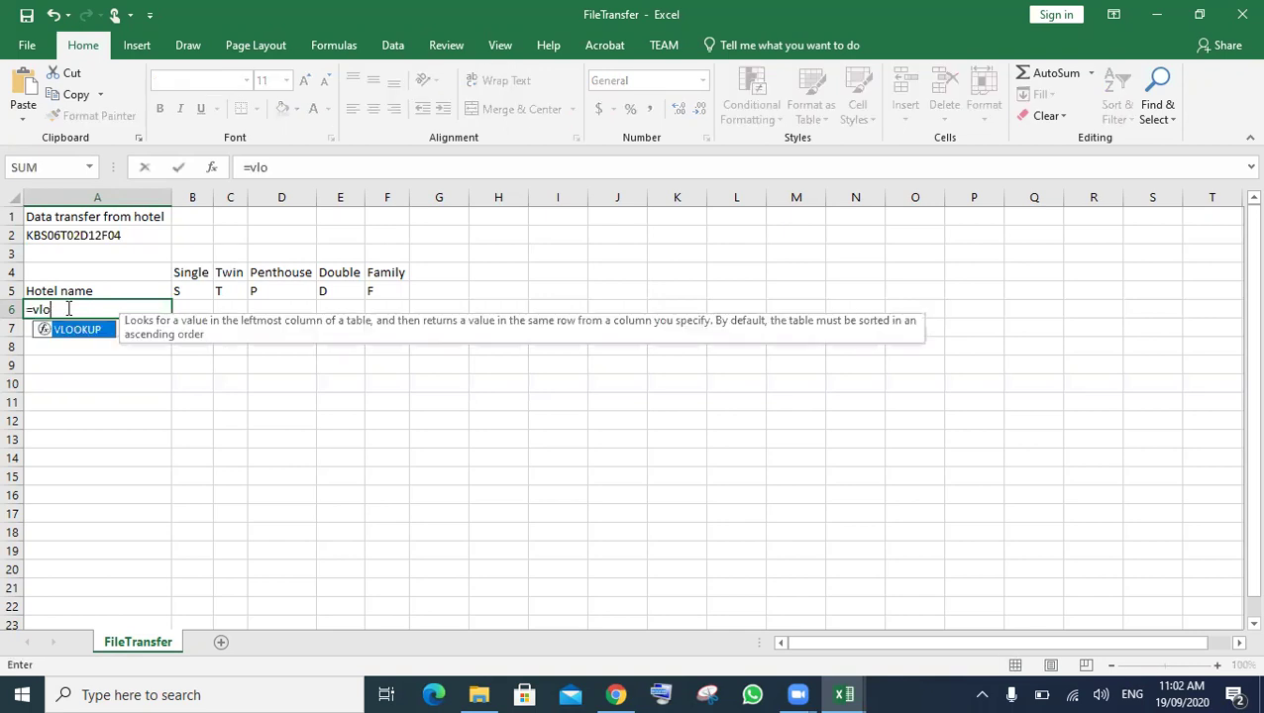
key(BackSpace)
key(BackSpace)
key(BackSpace)
key(BackSpace)
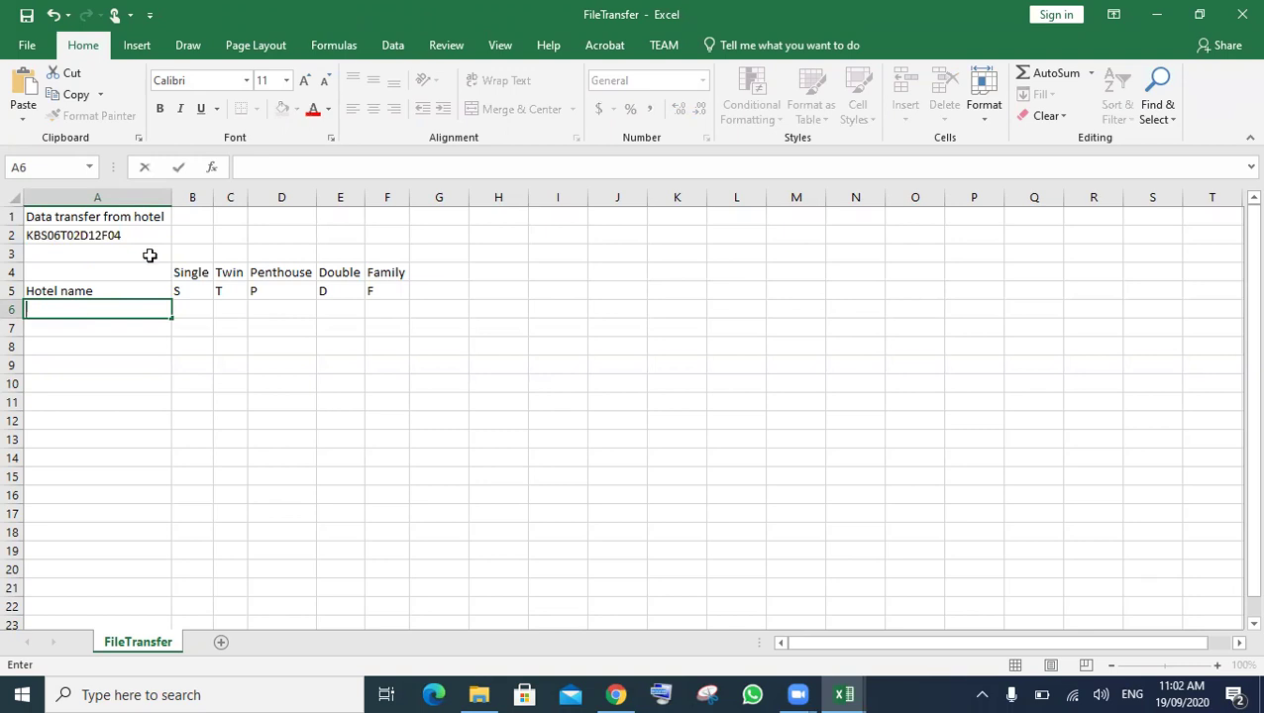
text(=le)
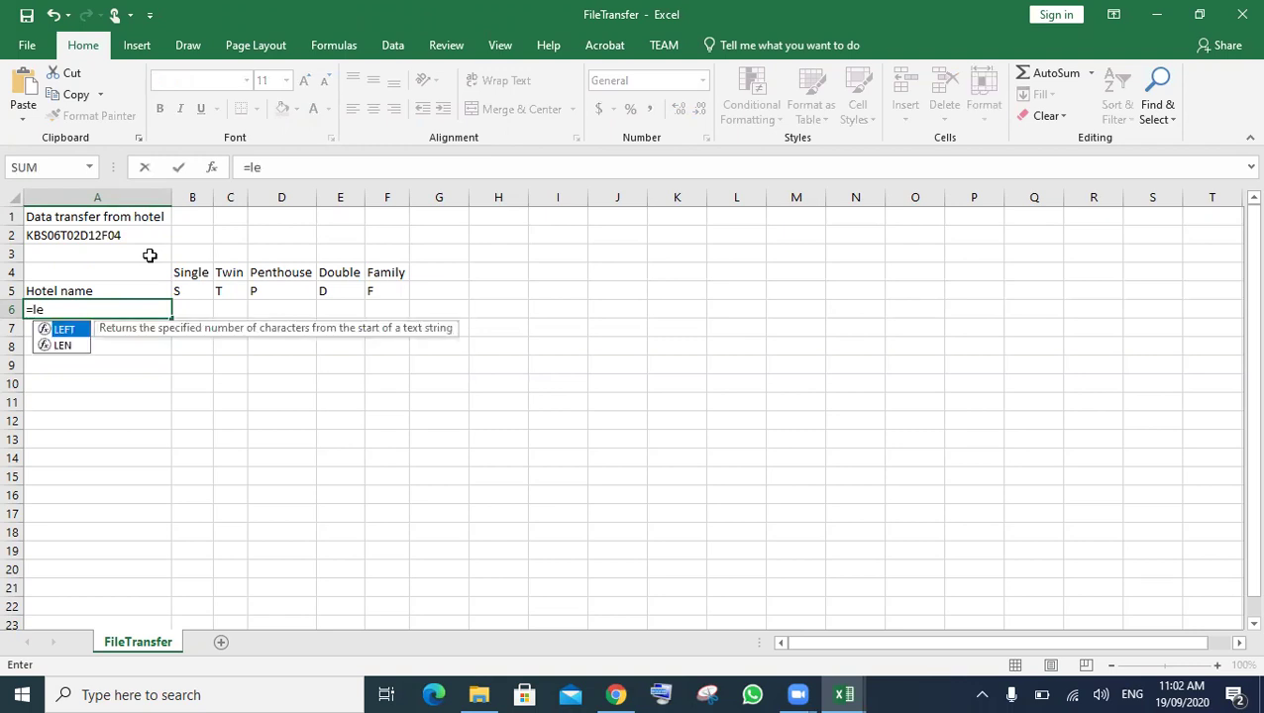
key(Tab)
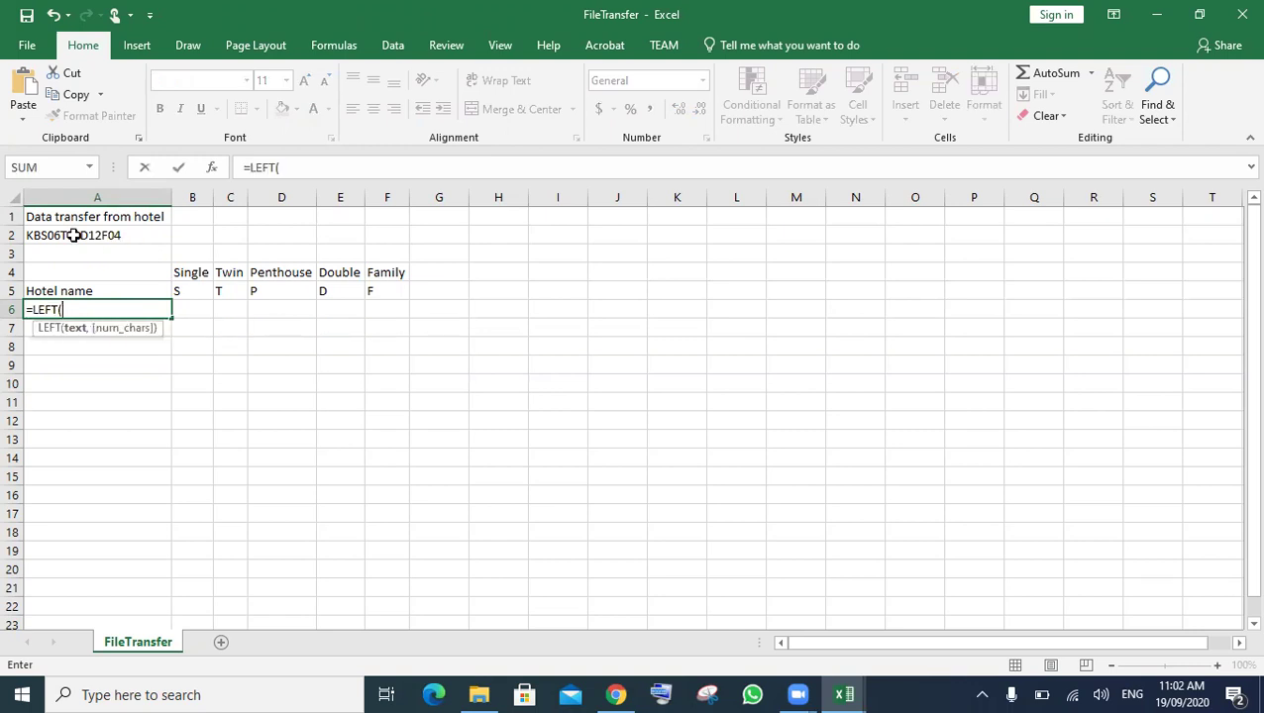
click(73, 235)
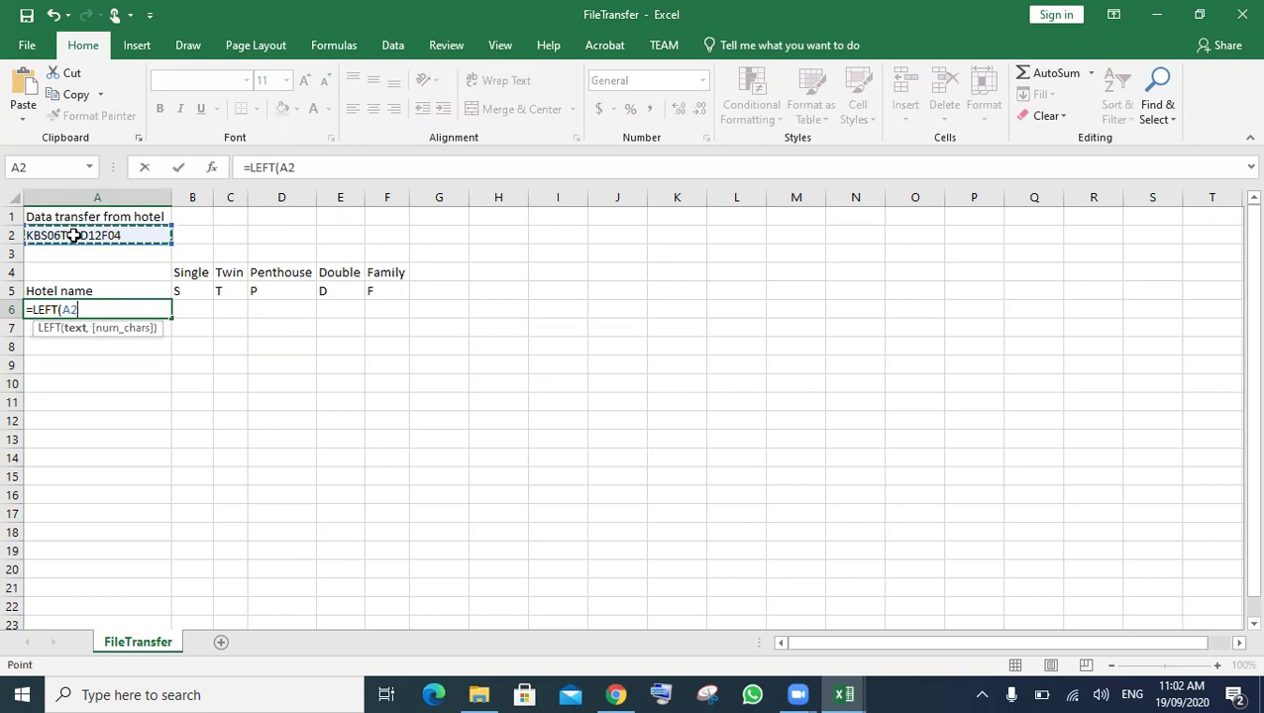
text(,2)
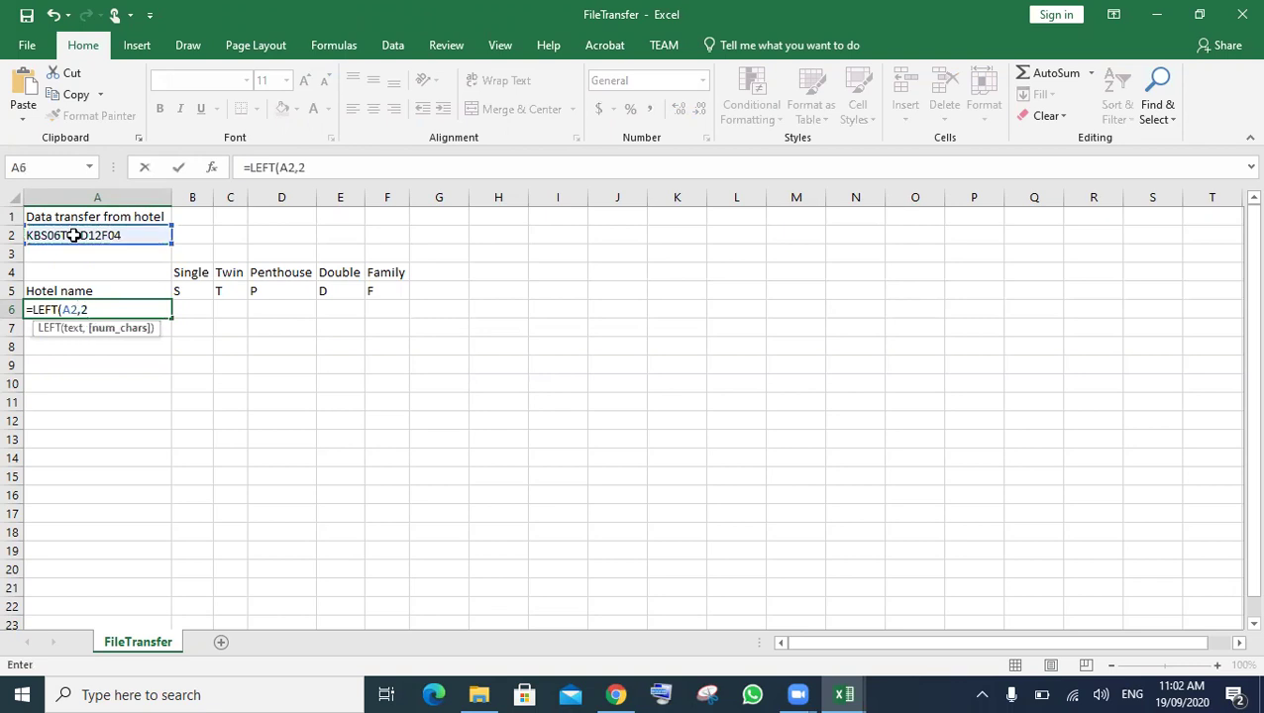
text())
key(Return)
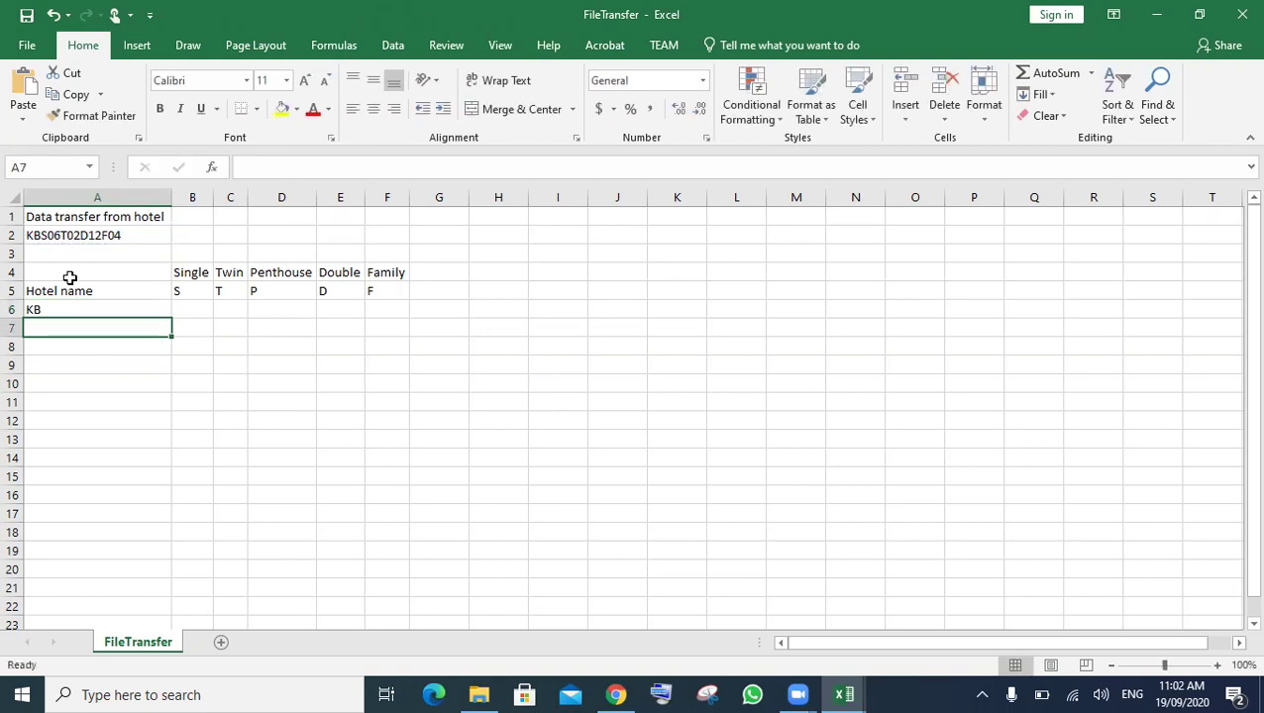
- Edit A6 to wrap the LEFT expression in VLOOKUP, giving =VLOOKUP(LEFT(A2,2),
click(46, 306)
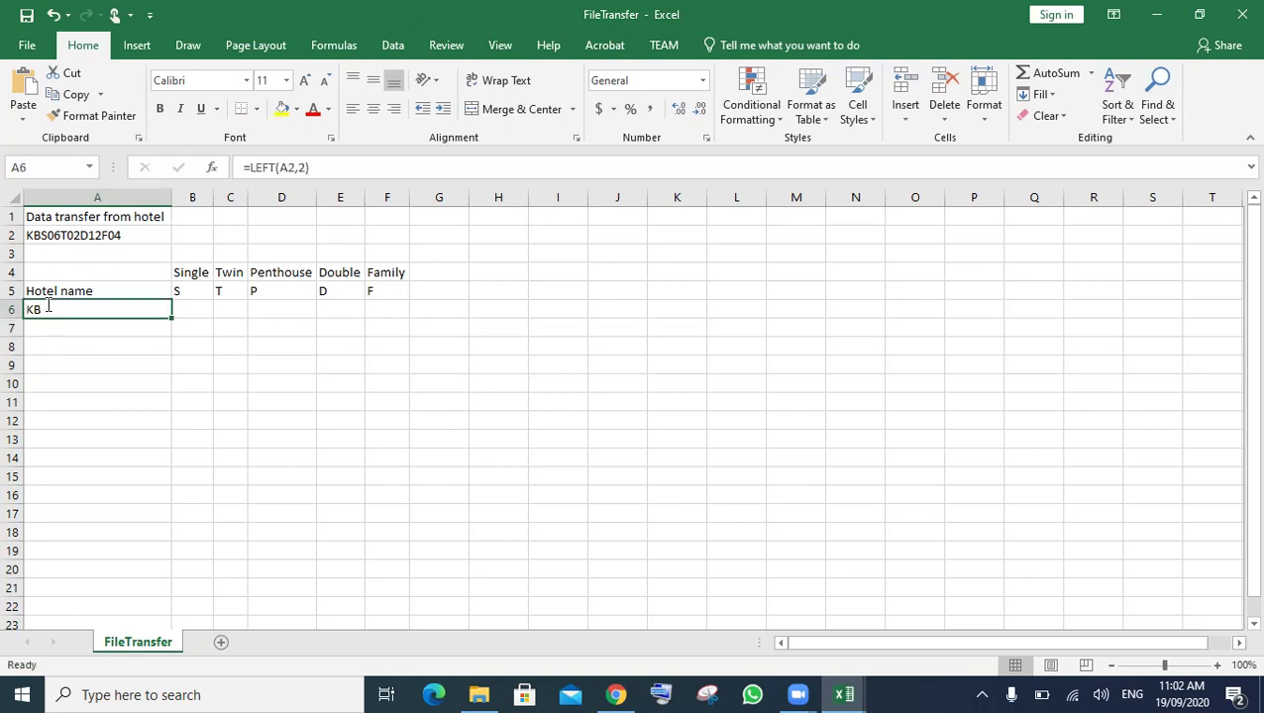
double_click(34, 310)
click(35, 310)
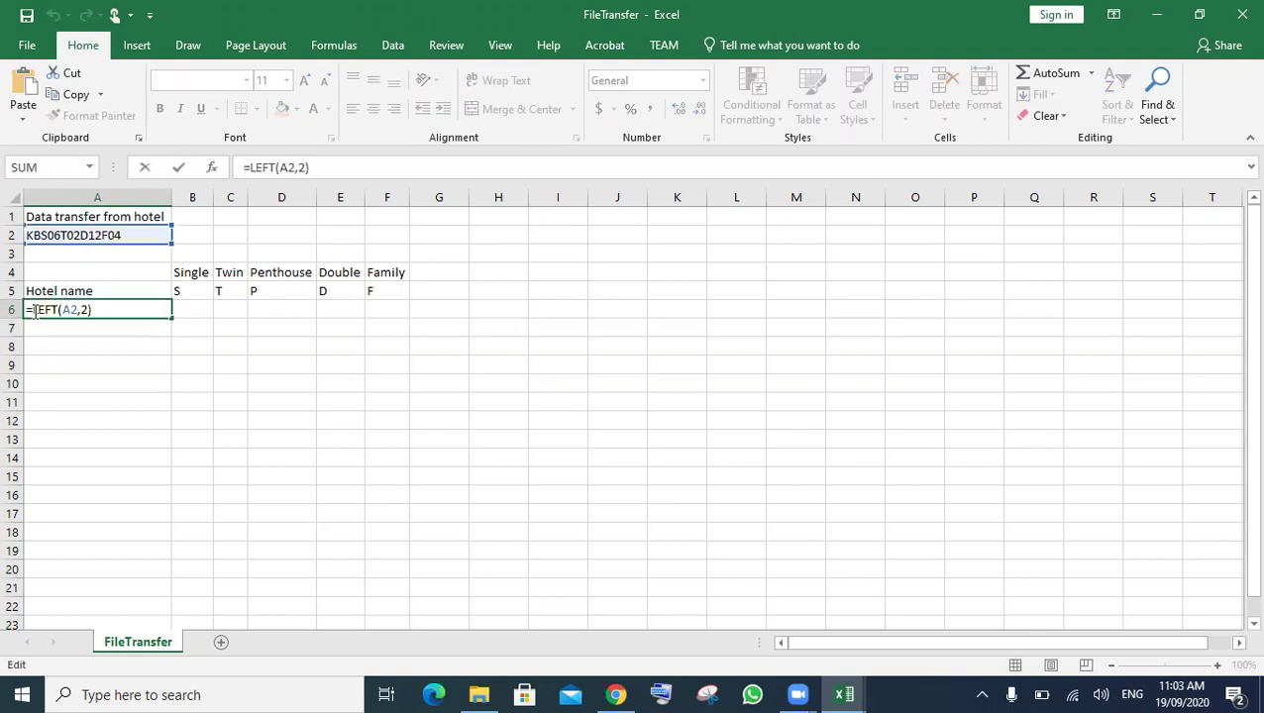
text(v)
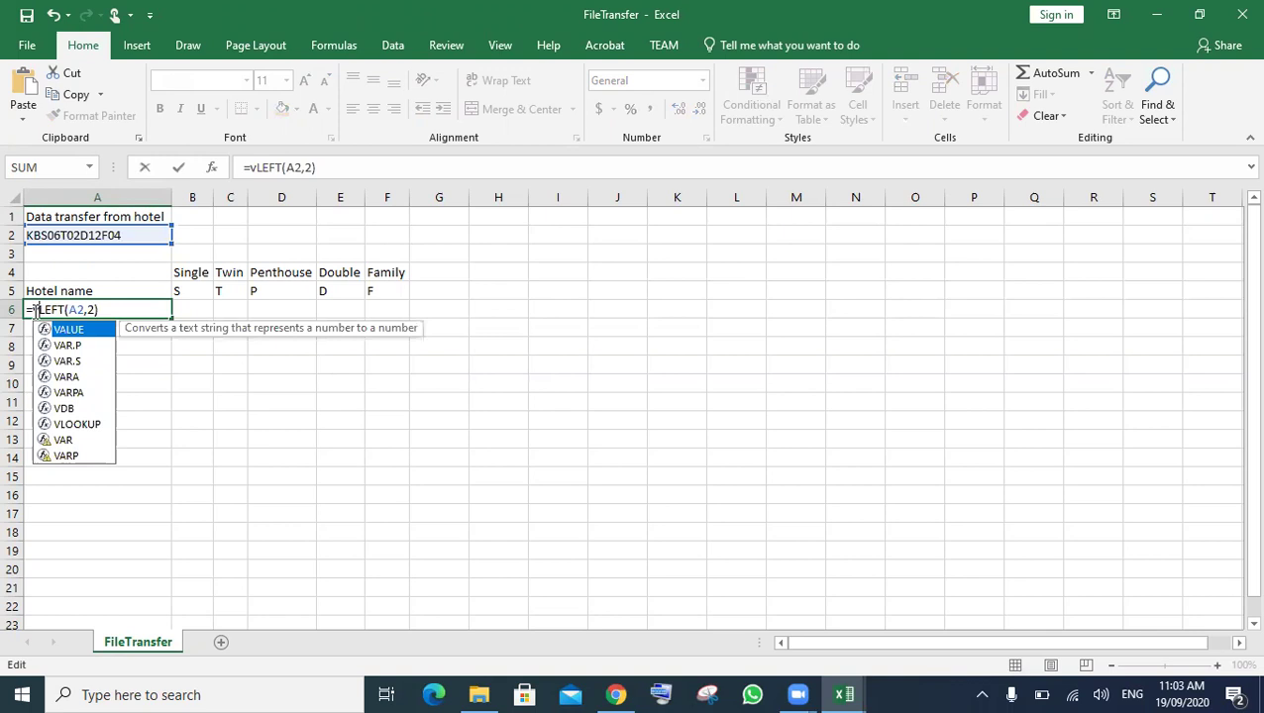
text(l)
key(Tab)
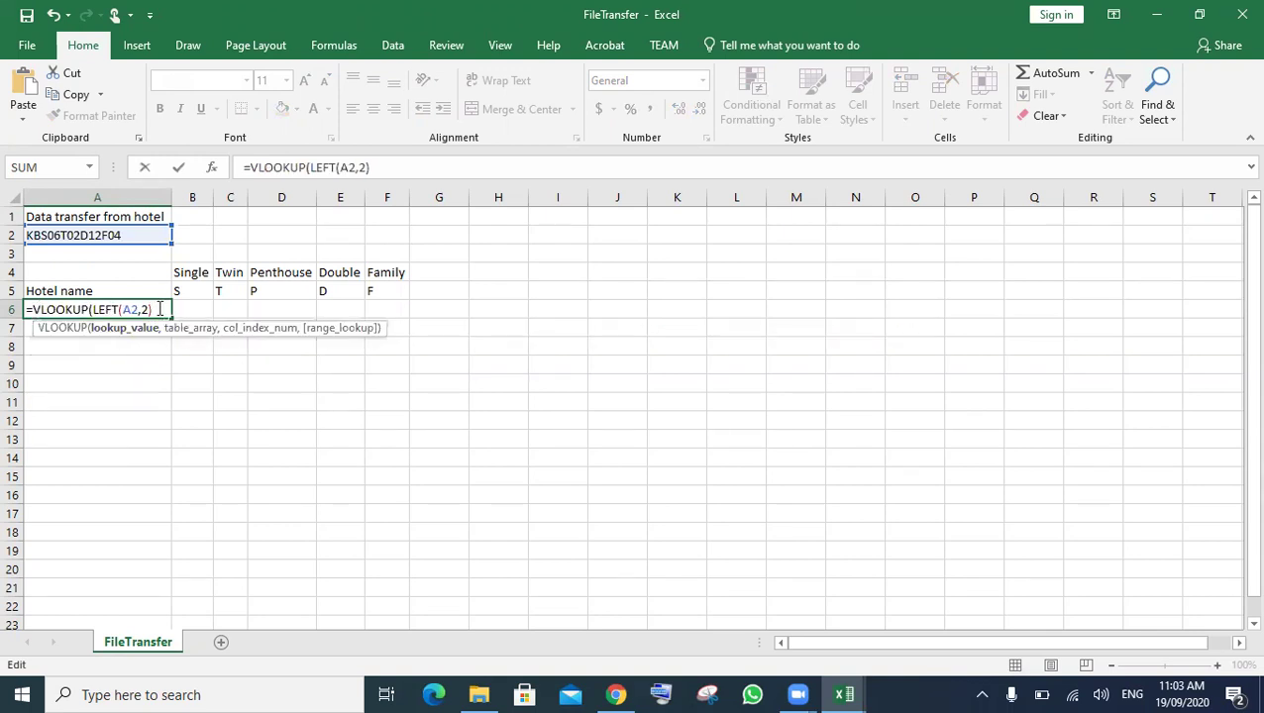
- Finish A6 as VLOOKUP against [Hotel.csv]Hotel!$A$2:$B$15, column 2, FALSE, showing Kaiserblick
text(,)
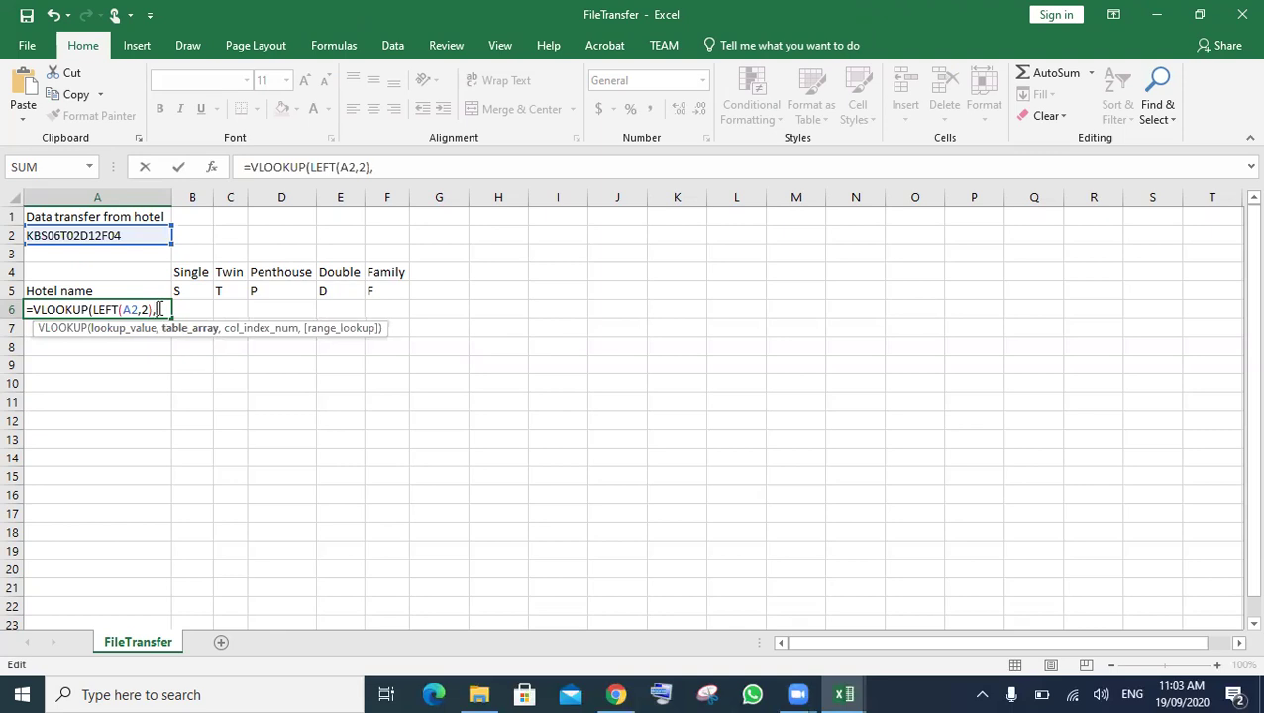
mouse_move(847, 694)
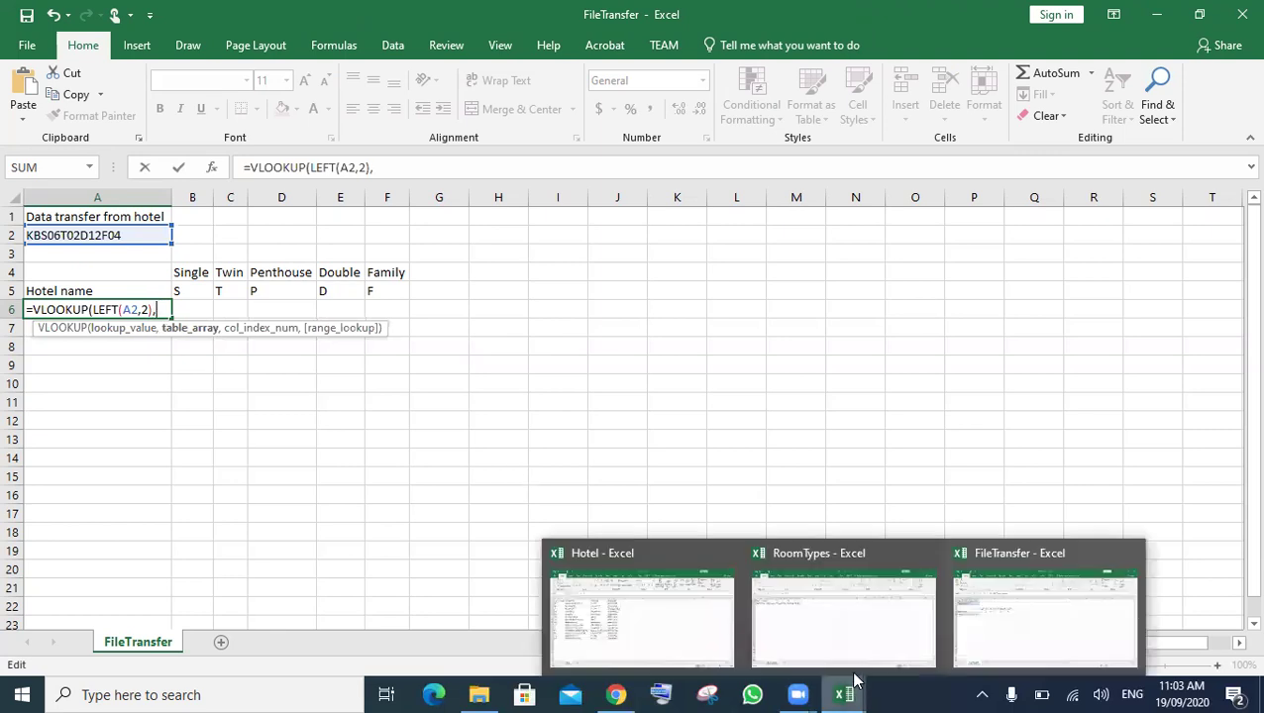
click(642, 615)
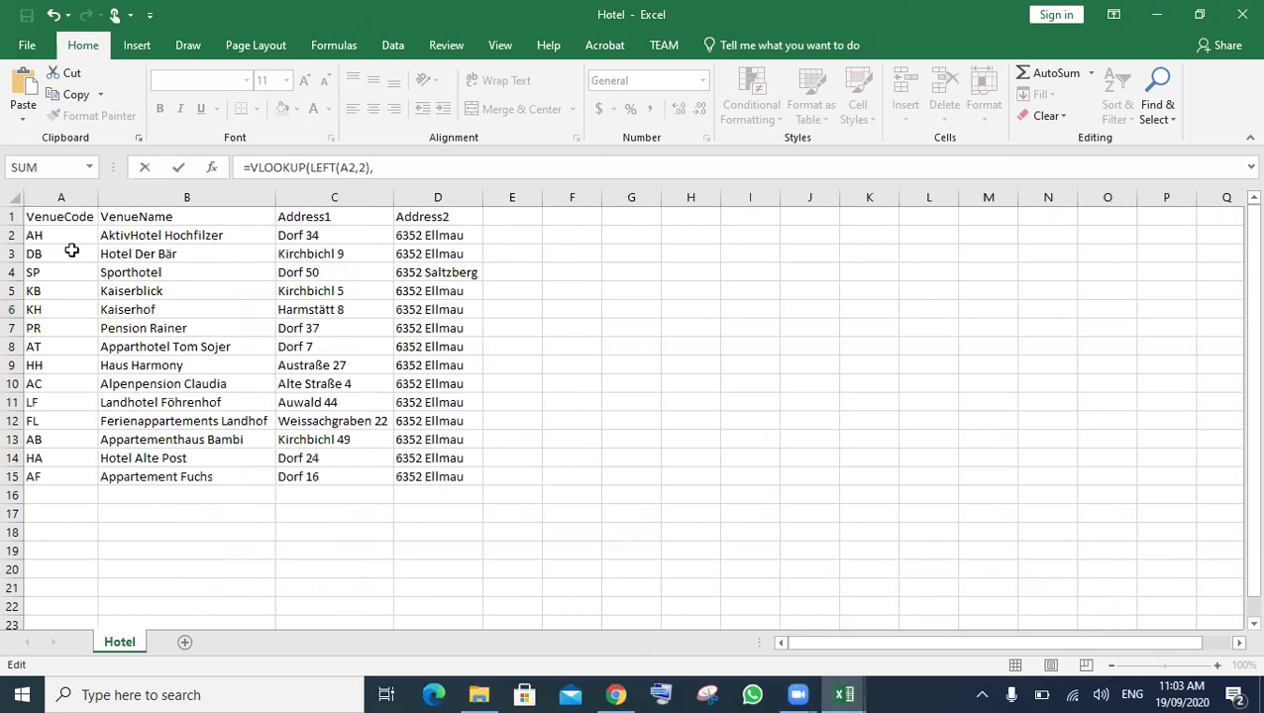
drag(55, 234, 194, 478)
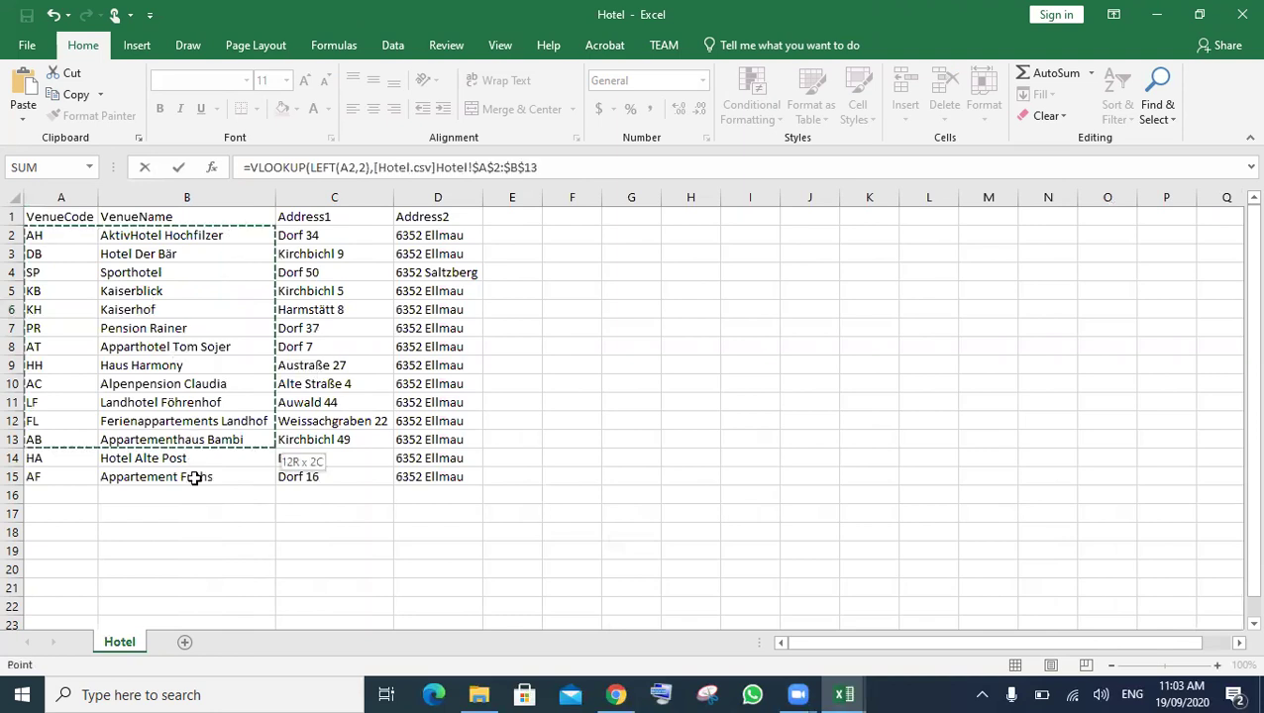
click(613, 172)
text(,)
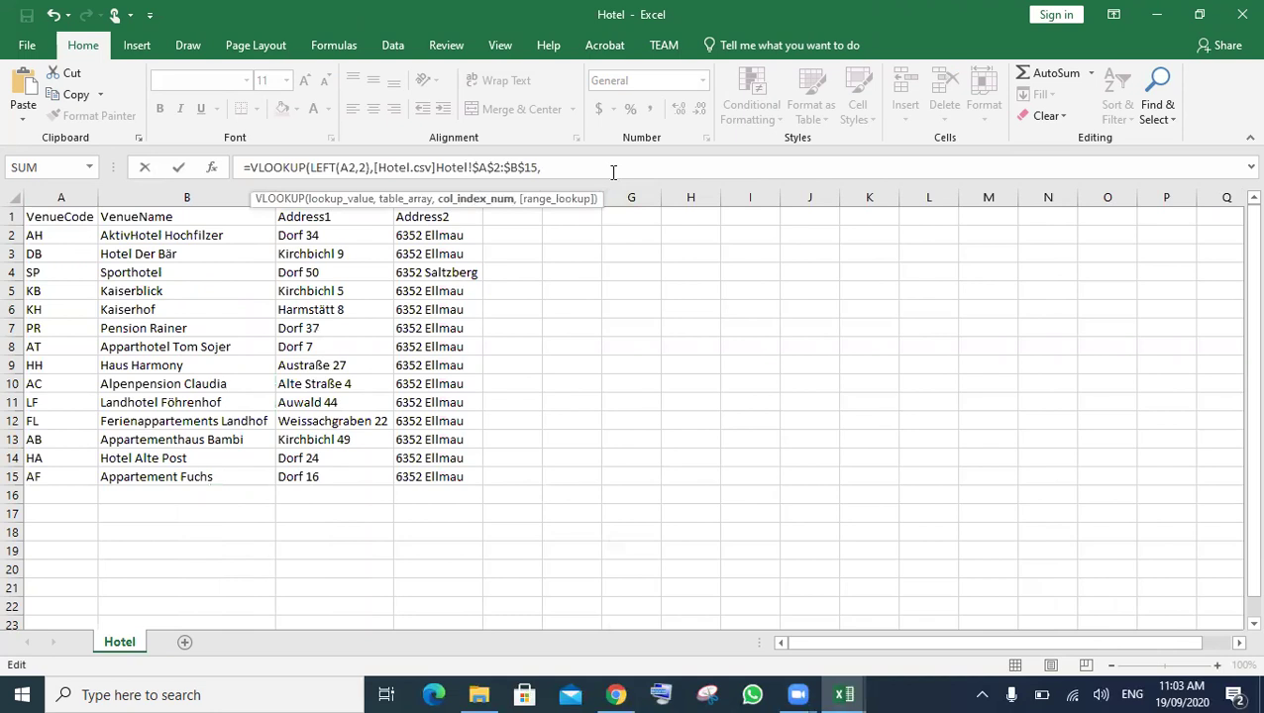
text(2,)
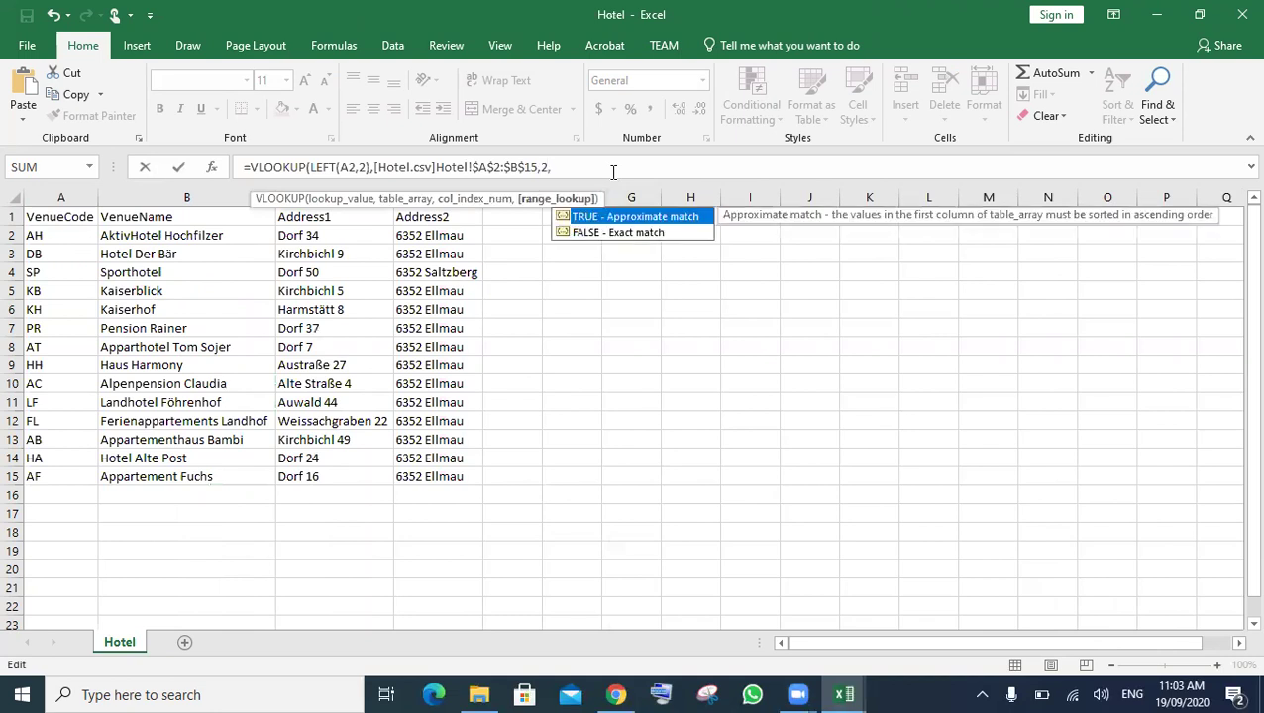
key(Down)
key(Tab)
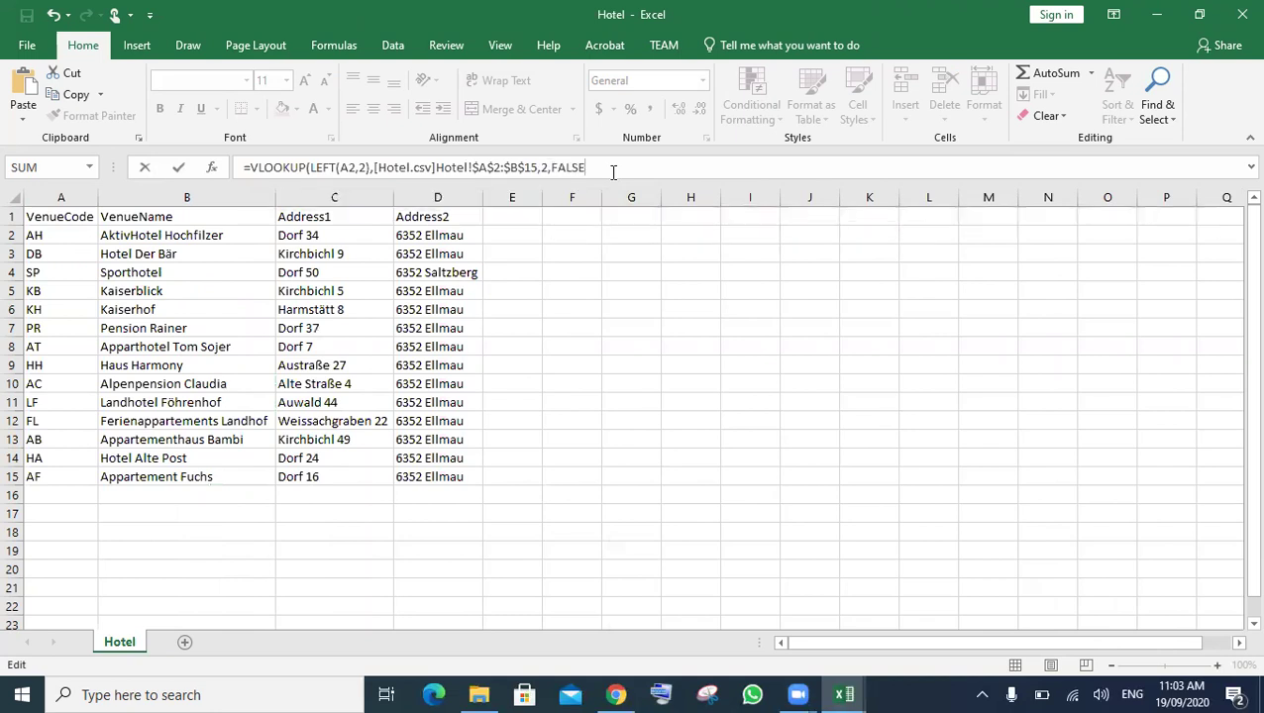
key(Return)
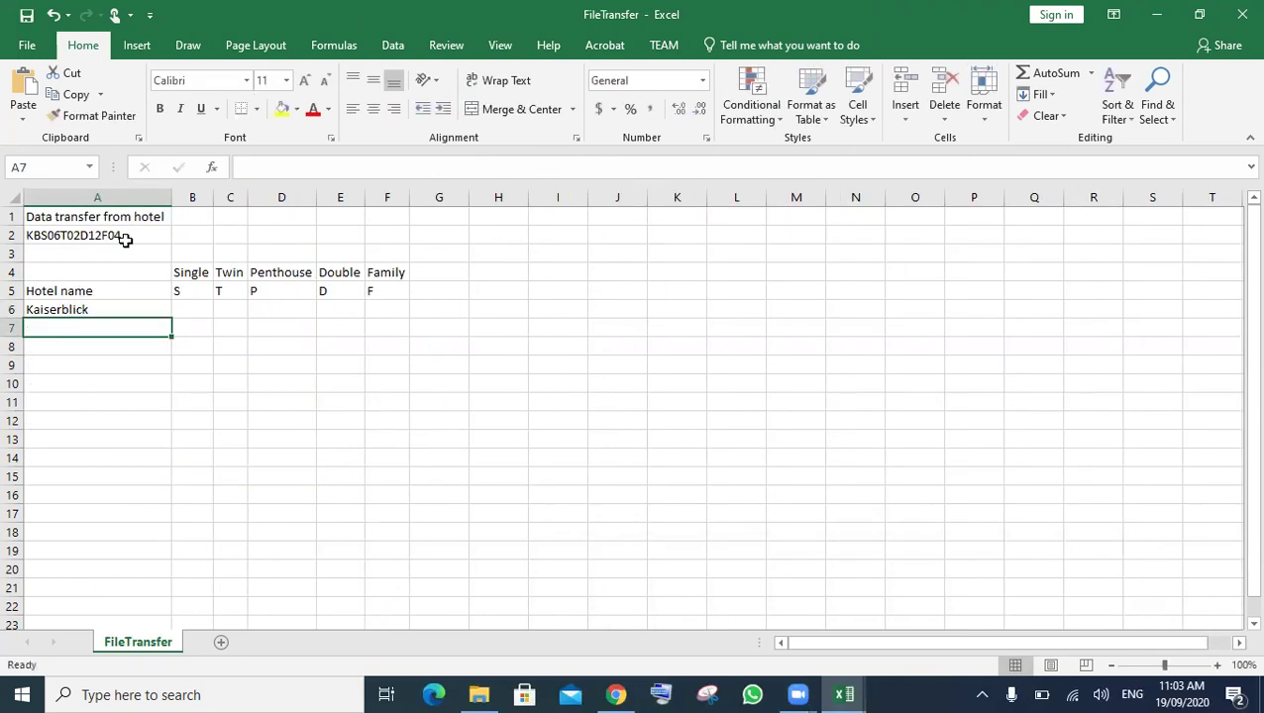
- In B6 start the condition =IF(B5=MID(A2,3,1), comparing B5 with A2's room letter
click(77, 237)
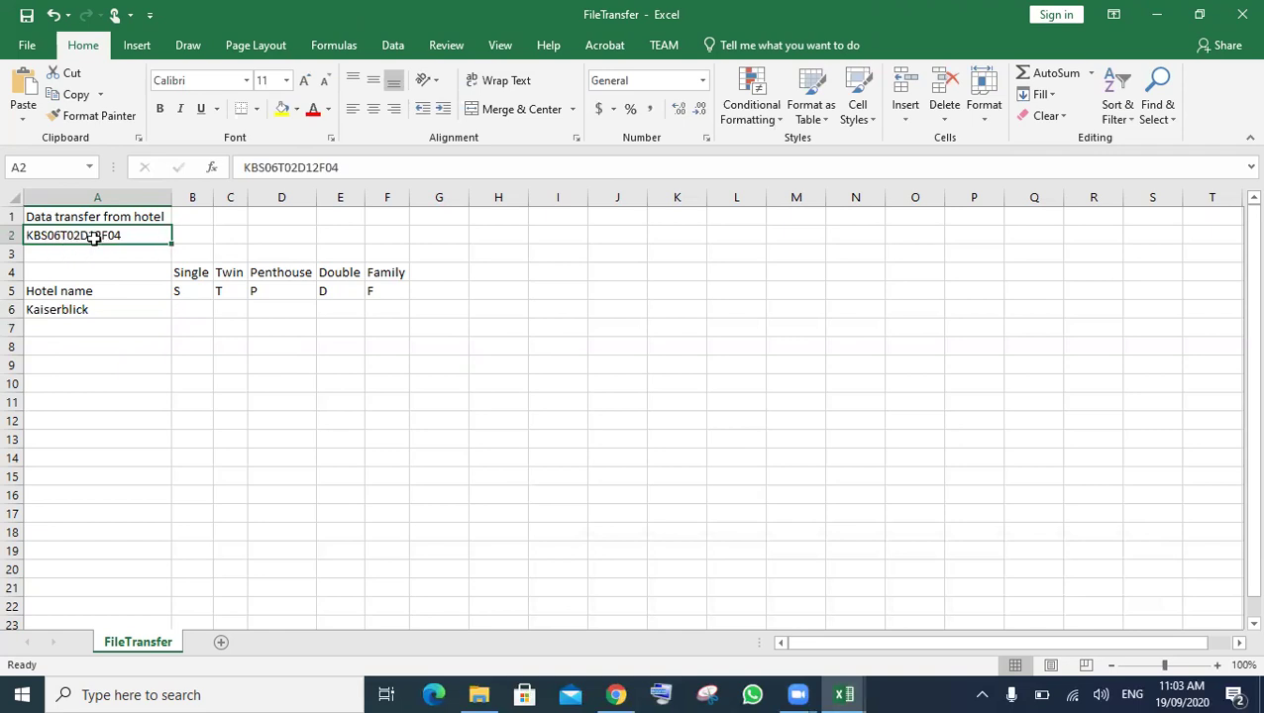
click(196, 310)
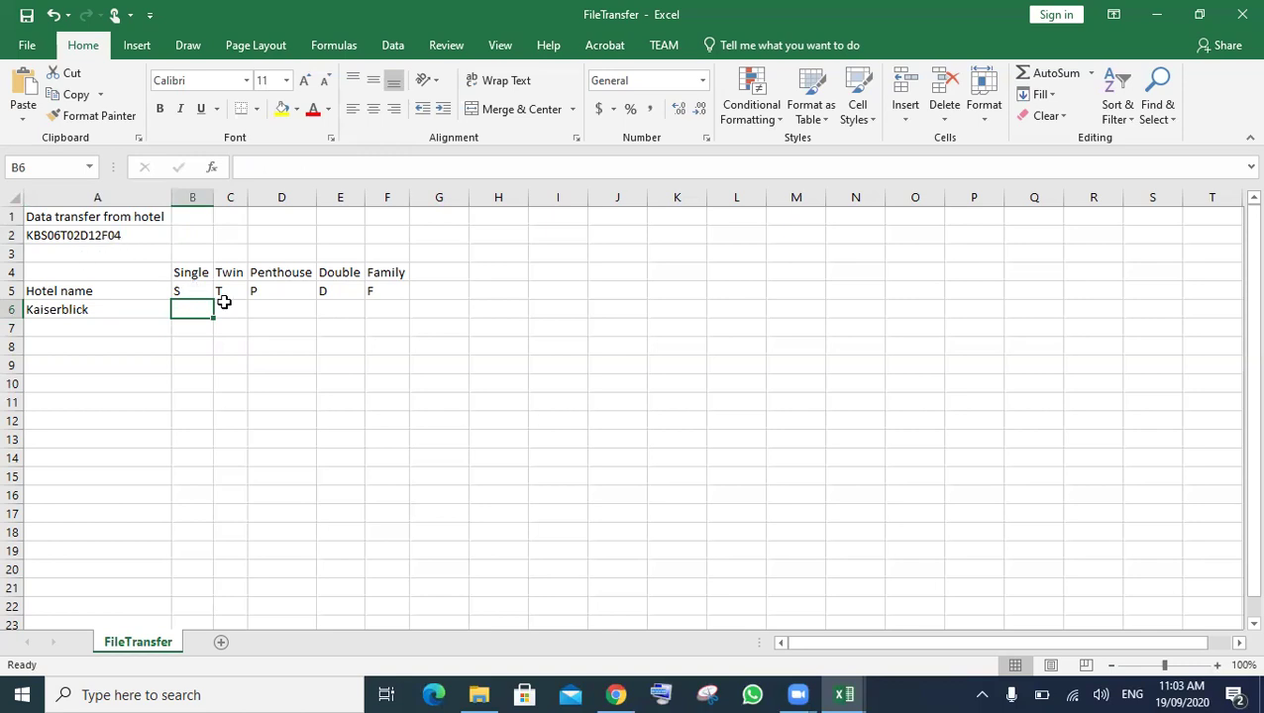
text(=if)
key(Tab)
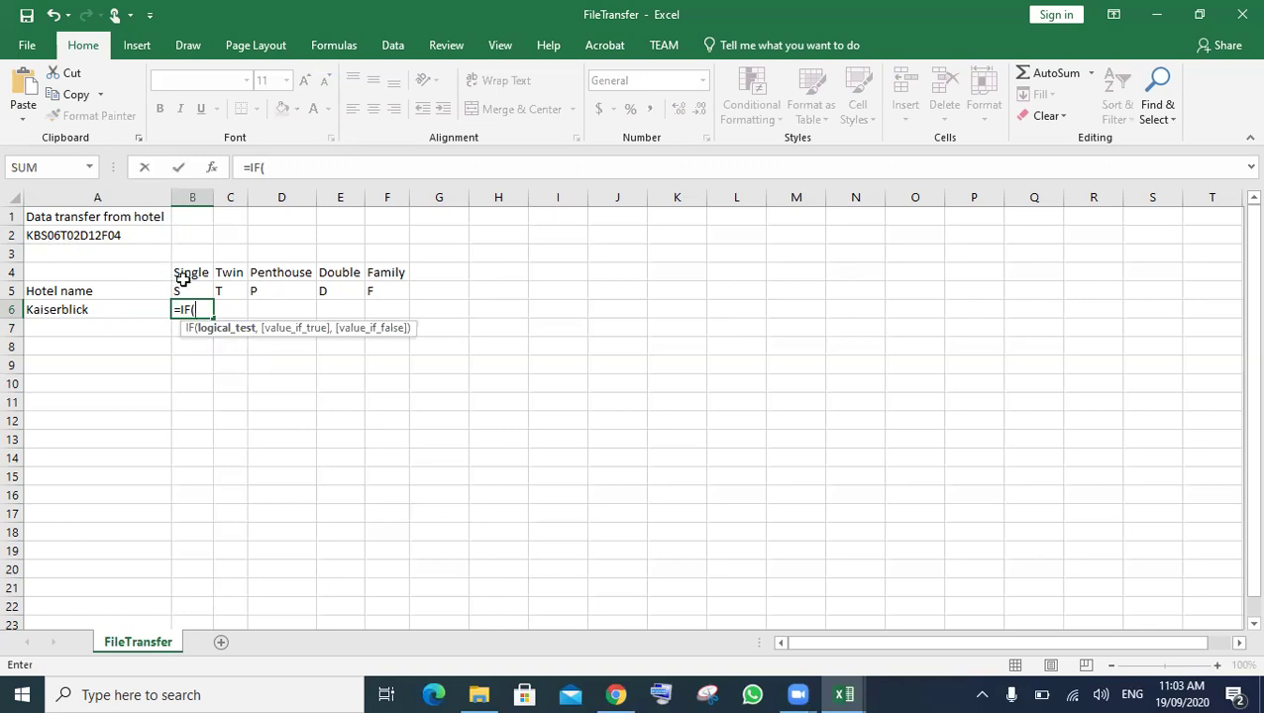
click(184, 287)
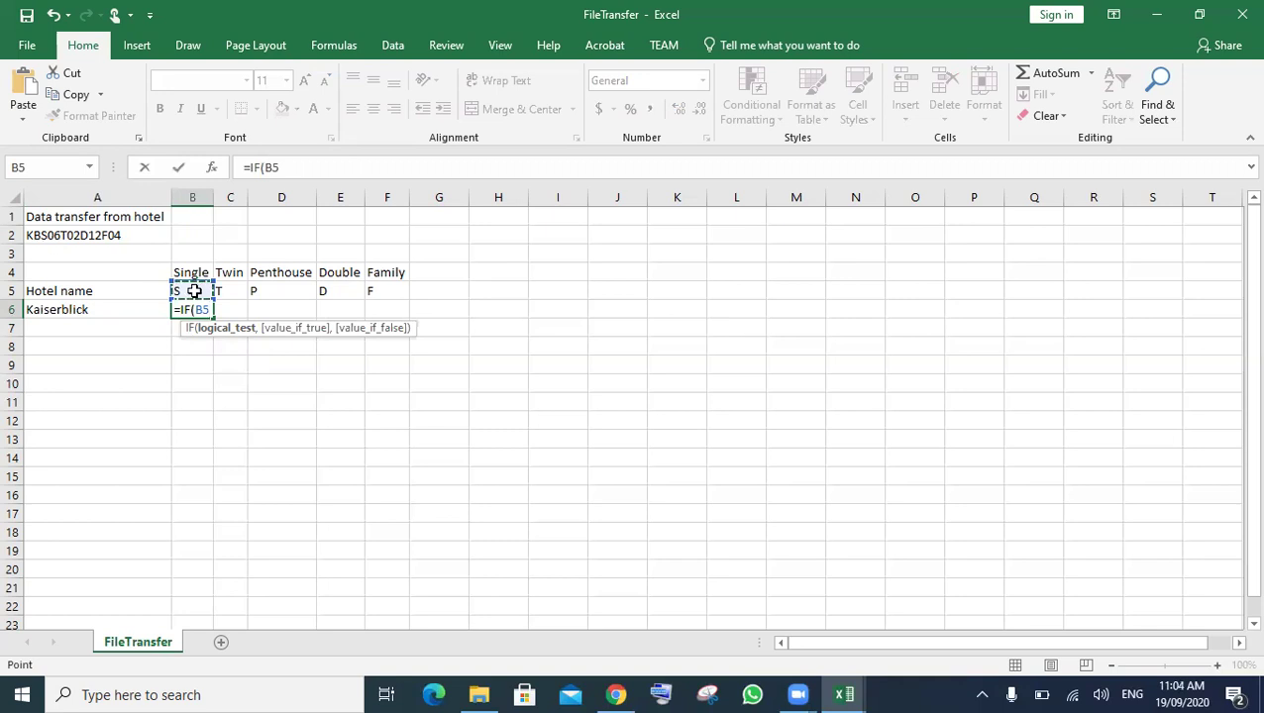
text(=)
text(mid)
key(Tab)
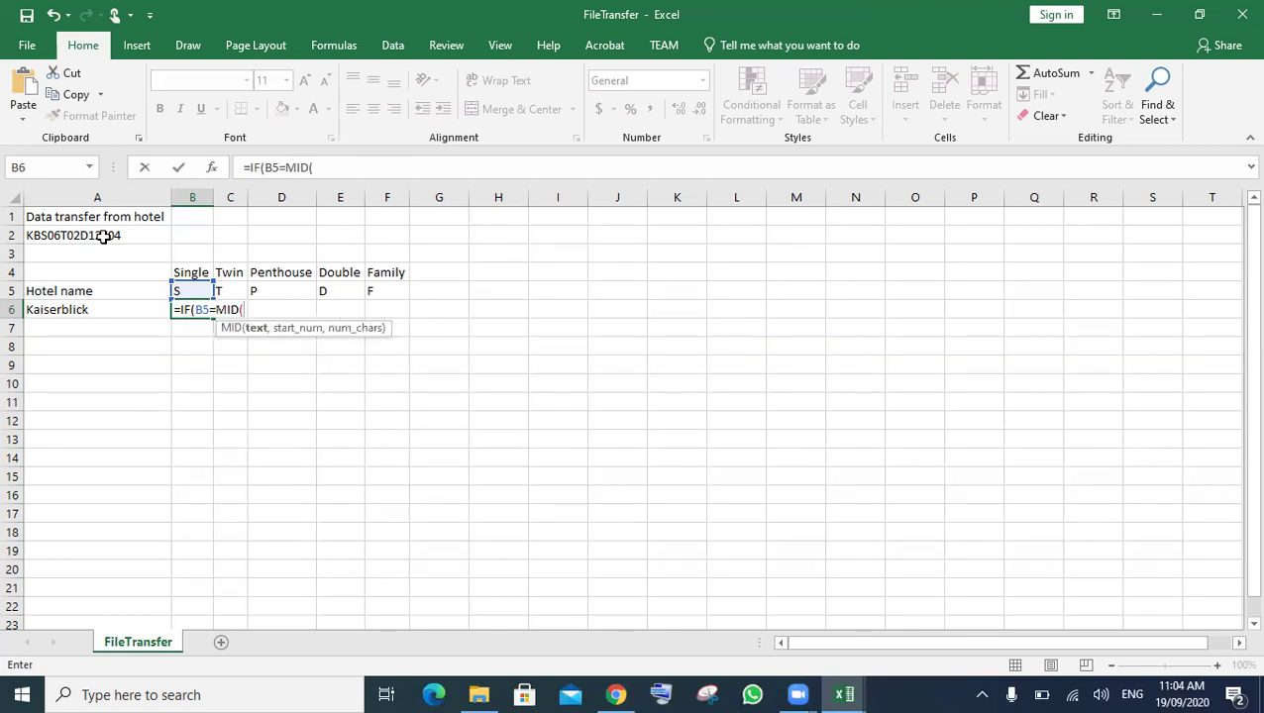
click(79, 245)
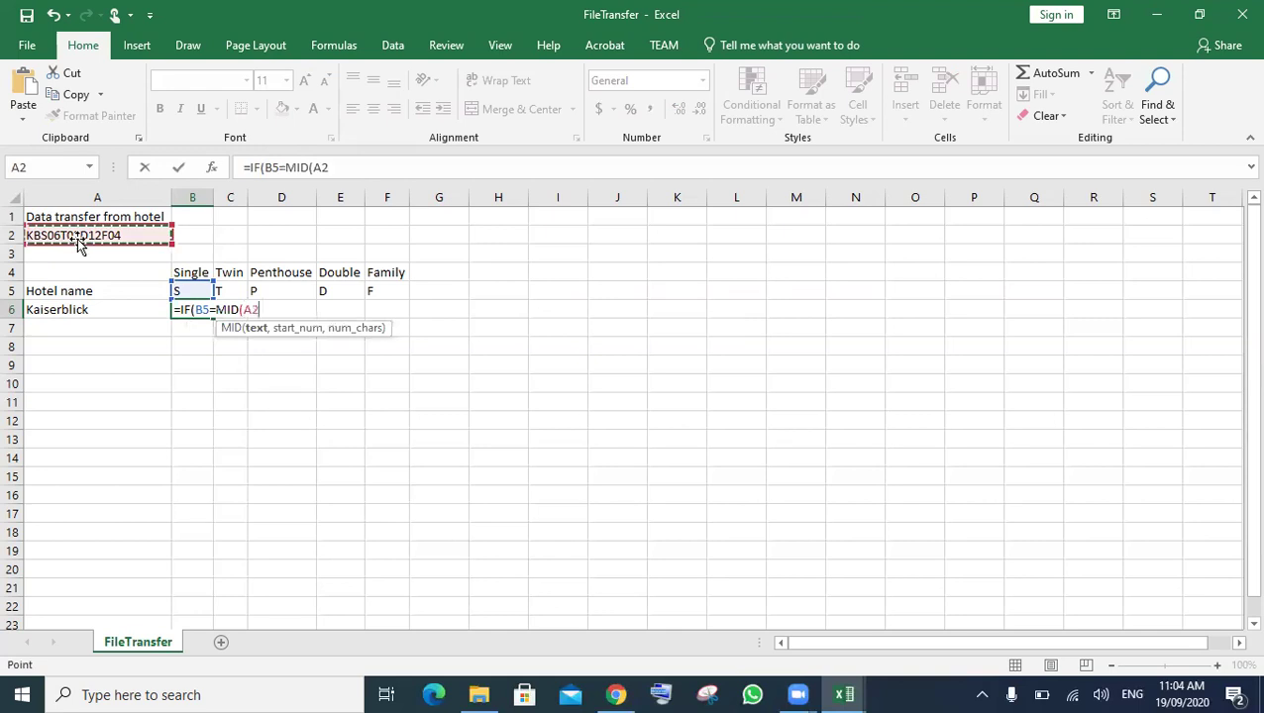
text(,)
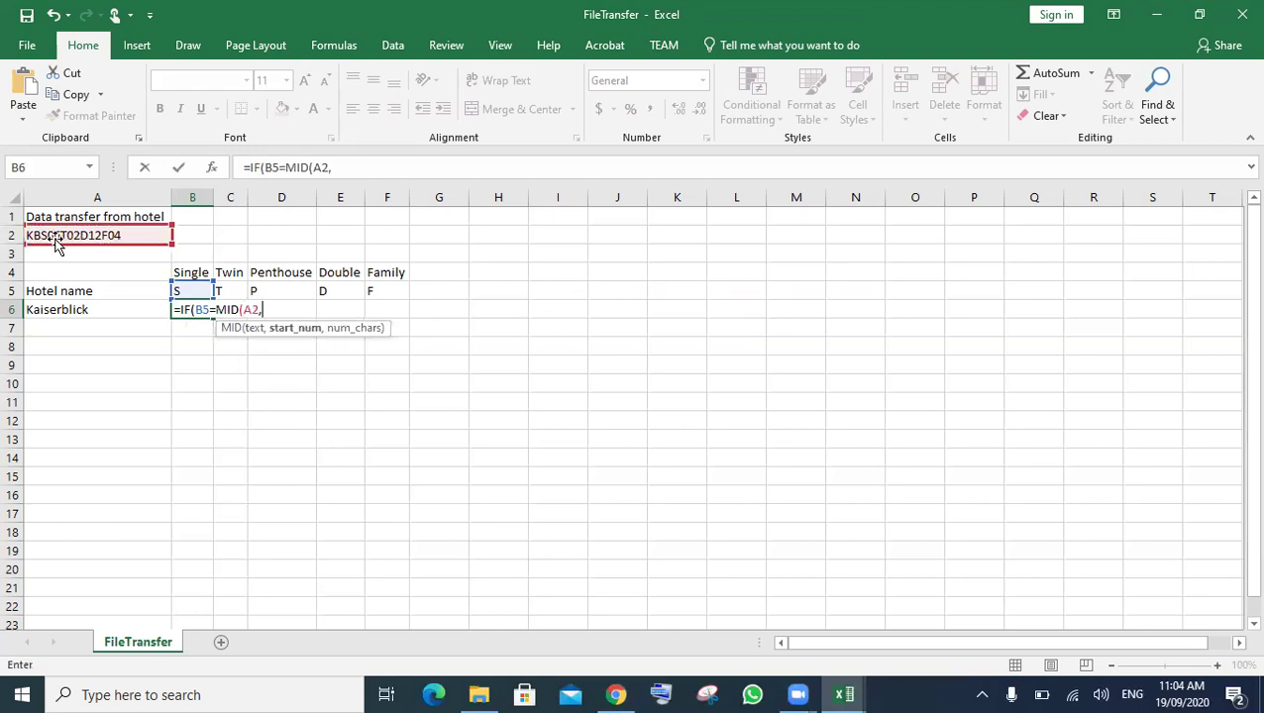
text(3,1)
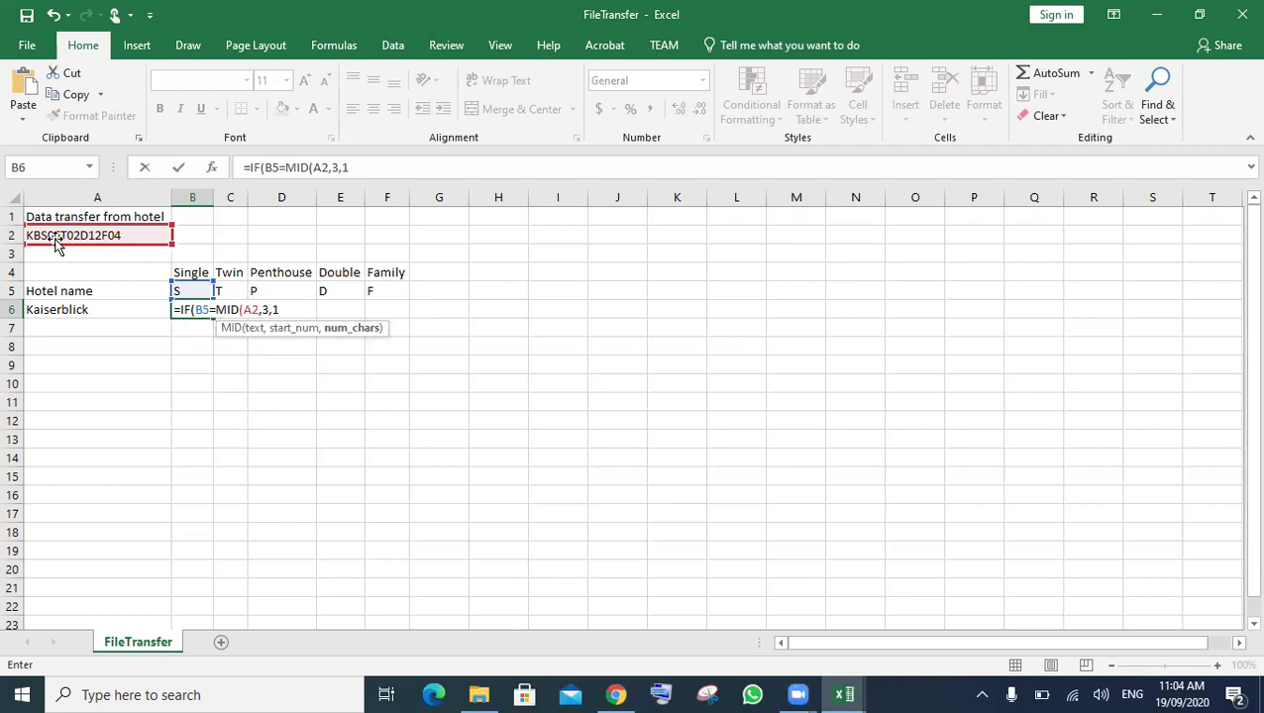
text())
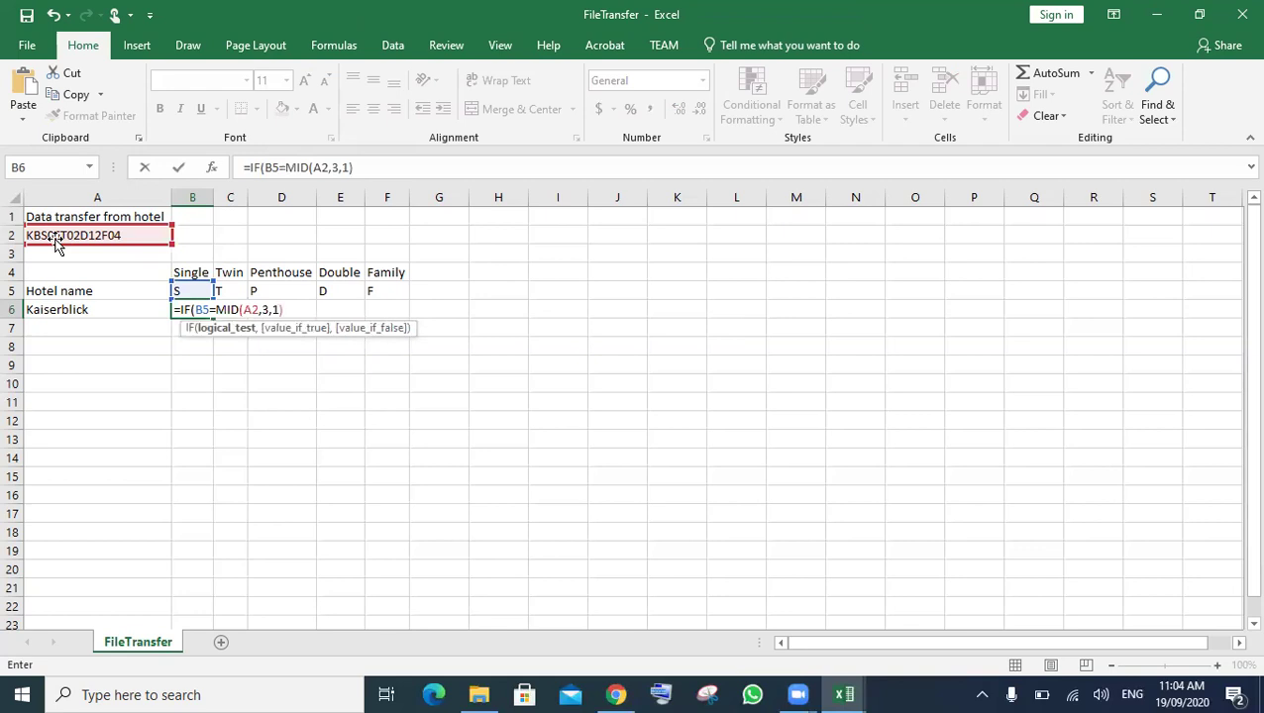
text(,)
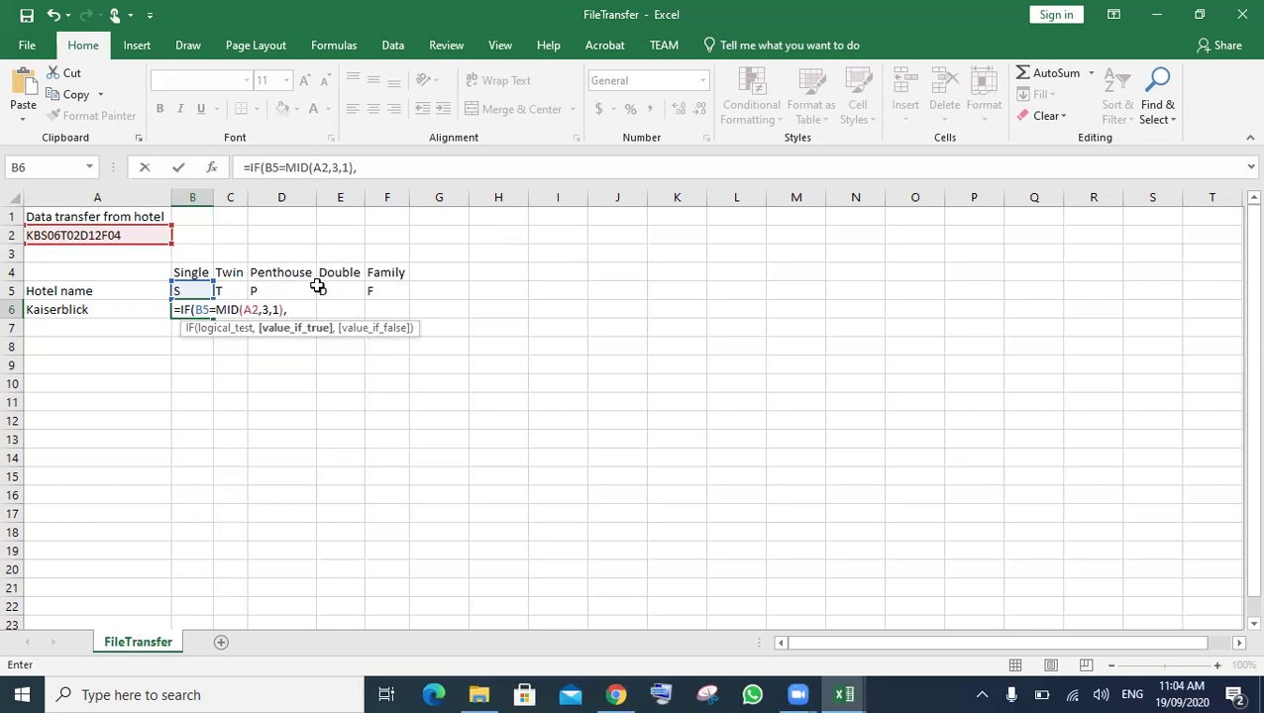
- Add MID(A2,4,2) as the true result and "" as the false result
text(mkid)
key(BackSpace)
key(BackSpace)
key(BackSpace)
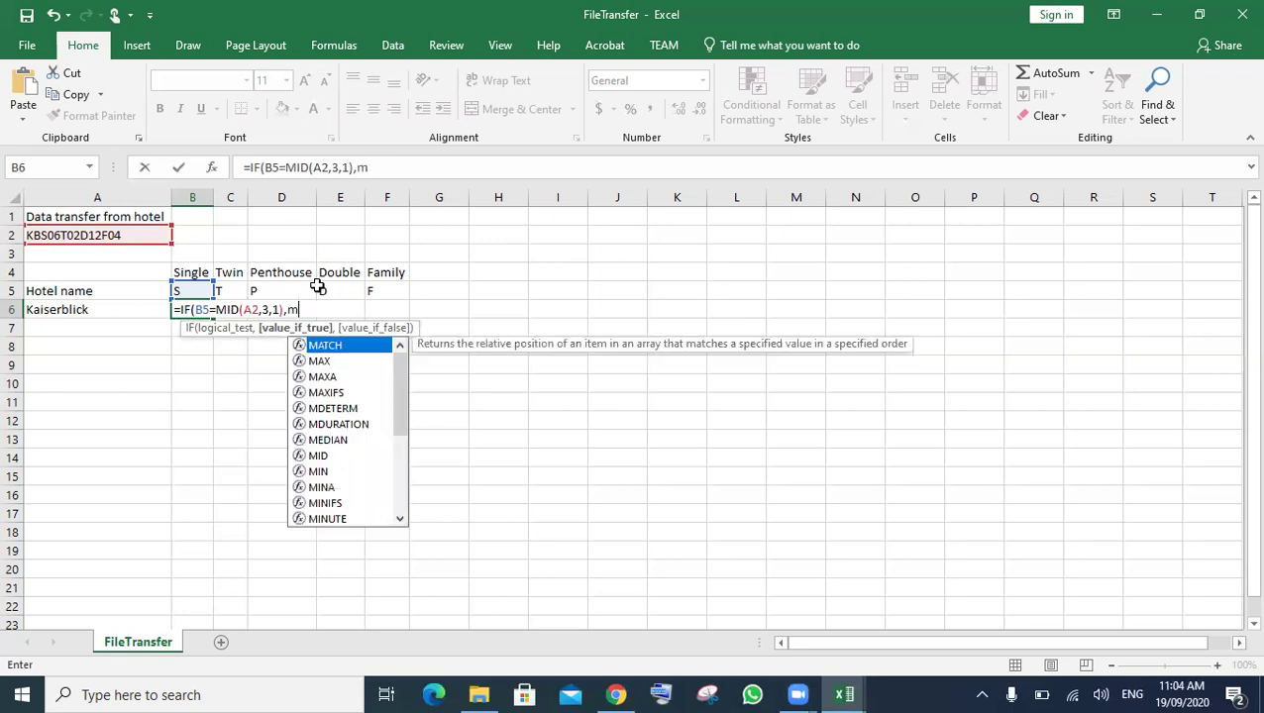
text(i)
key(Tab)
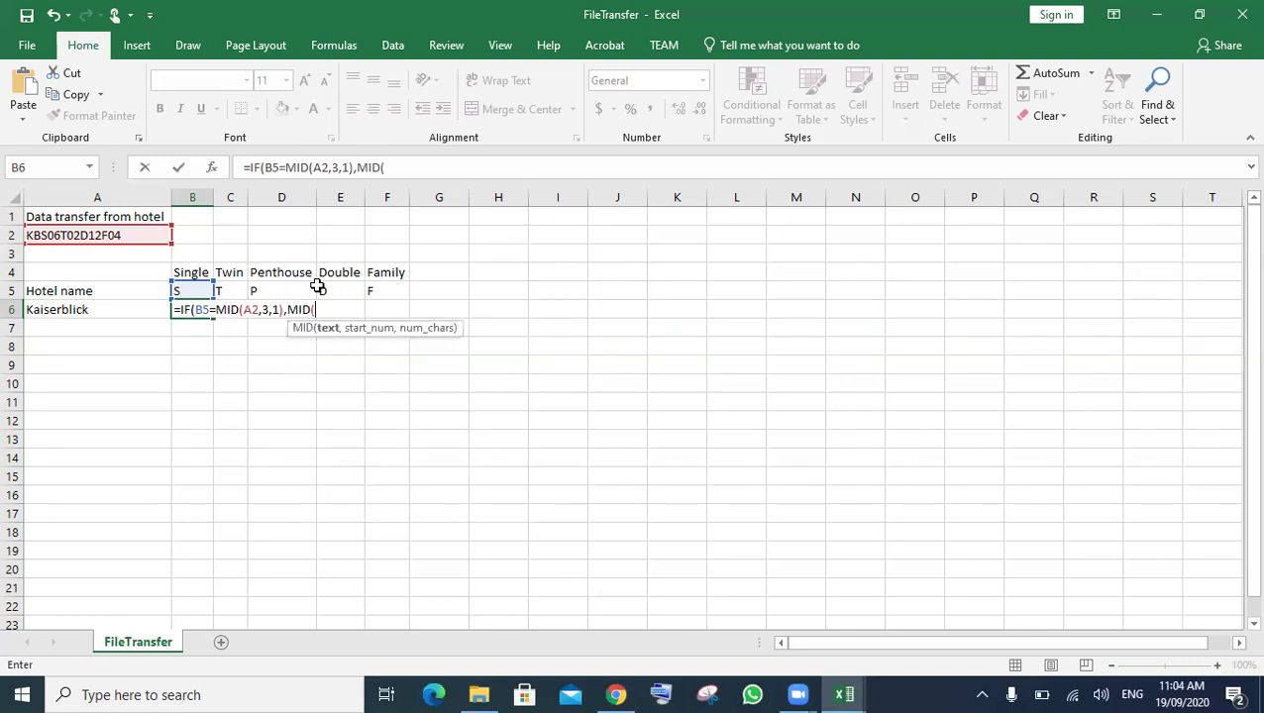
click(91, 233)
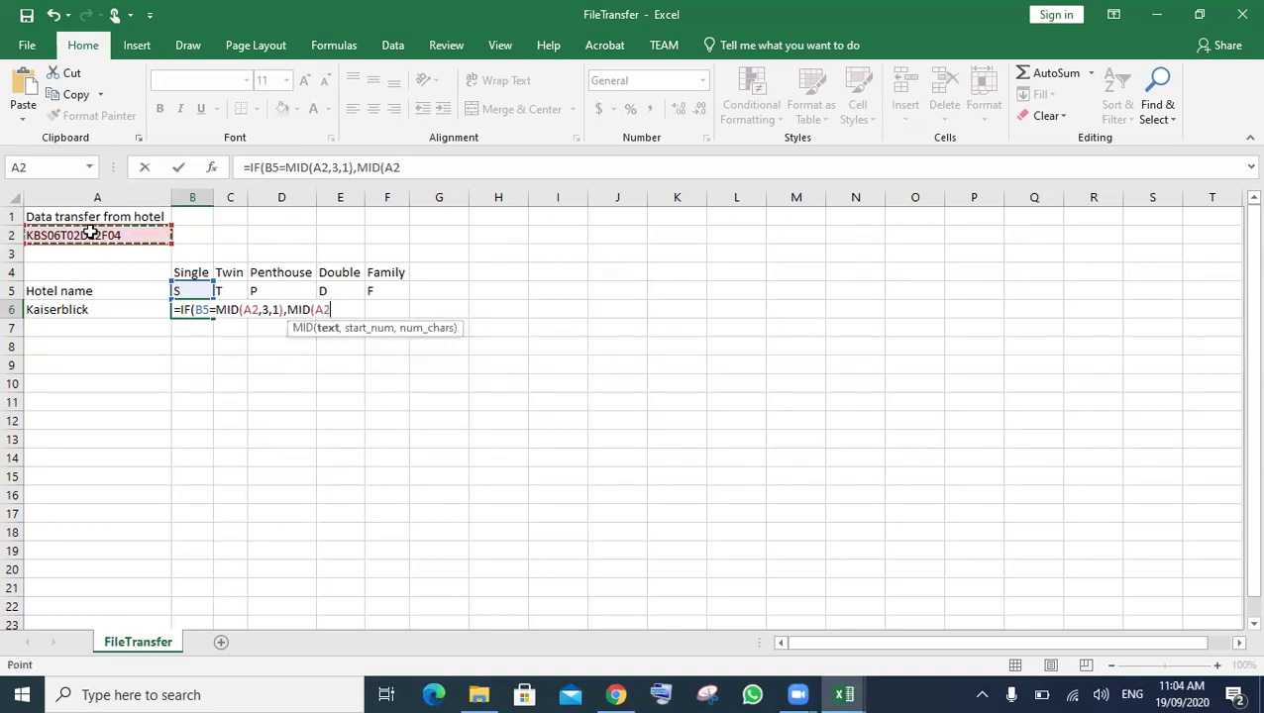
text(,)
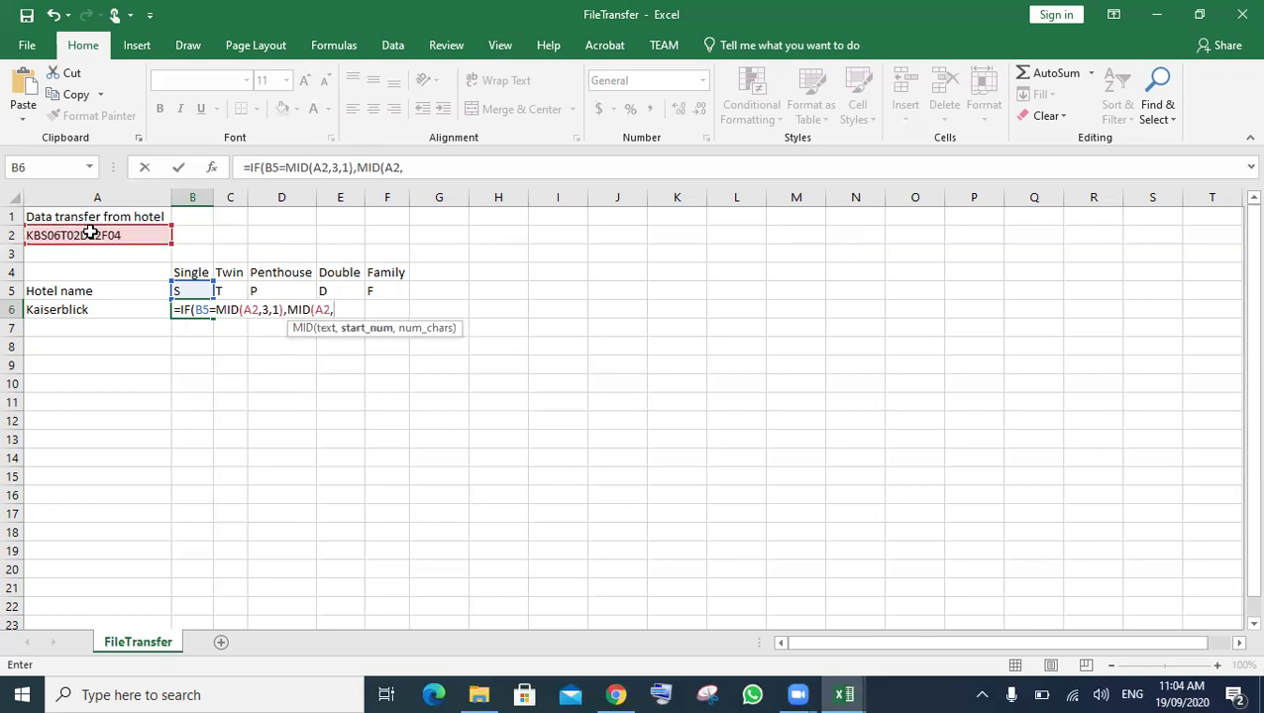
text(4,2)
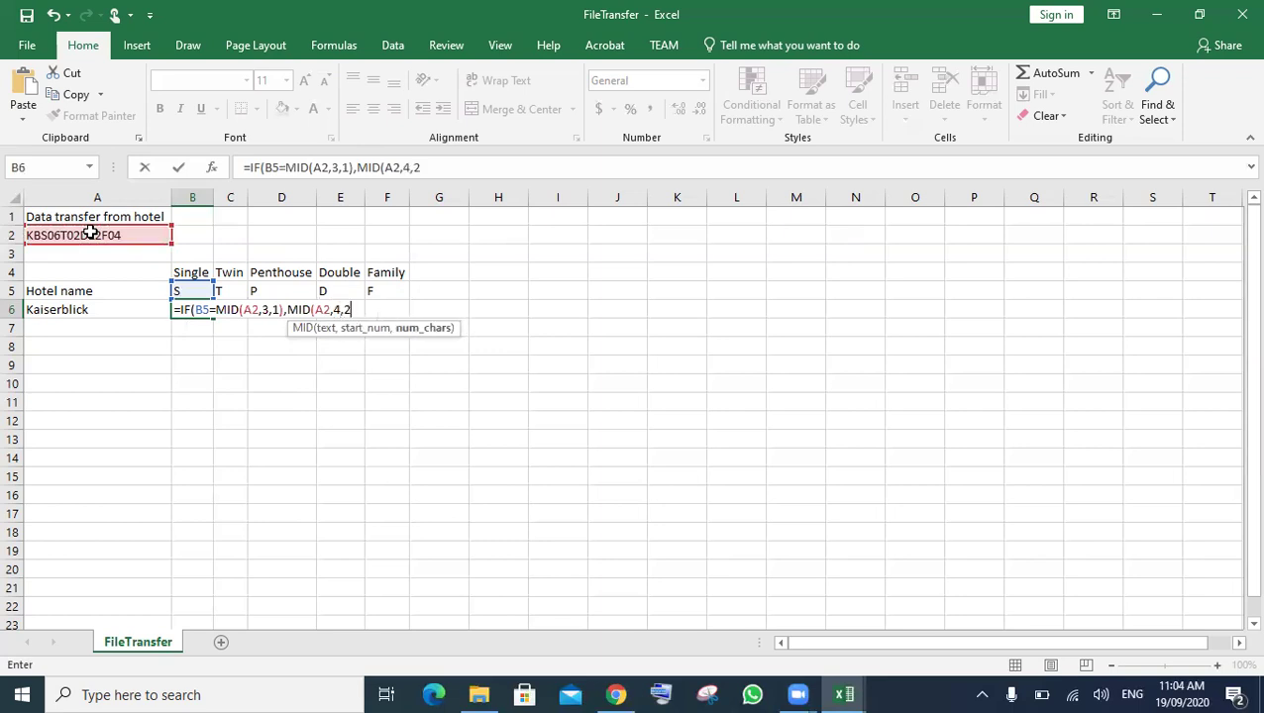
text())
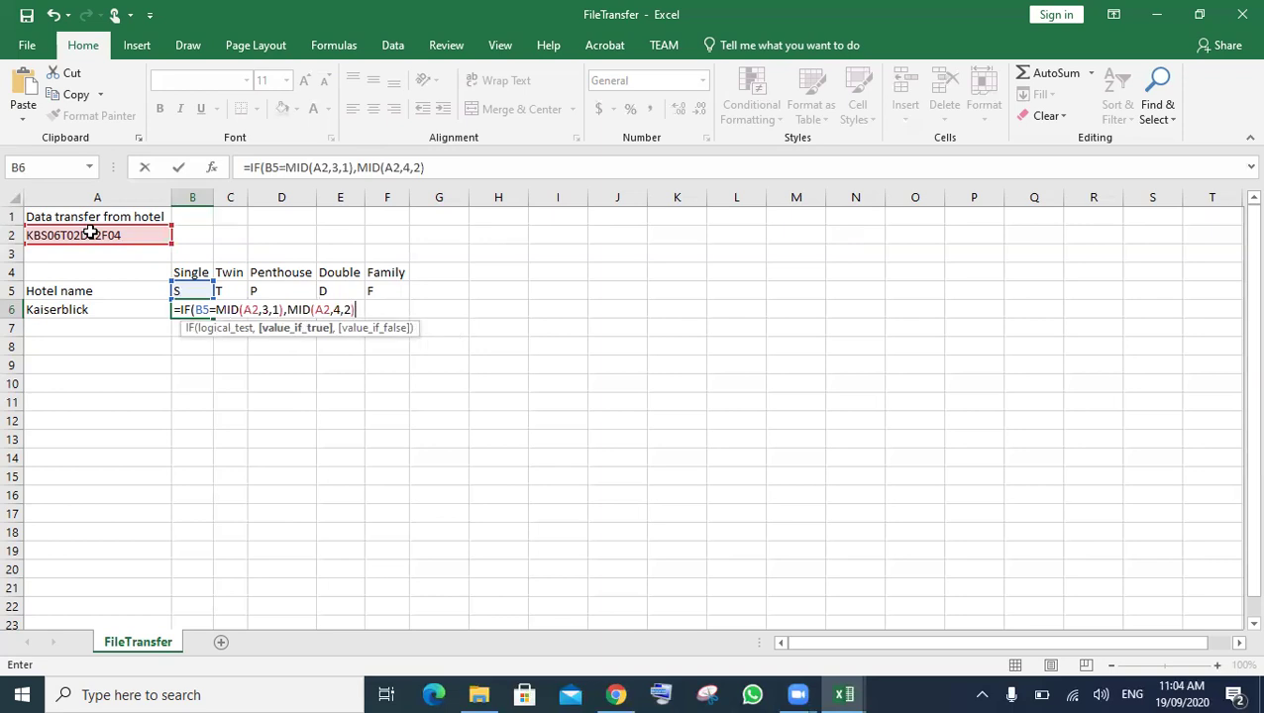
text(,)
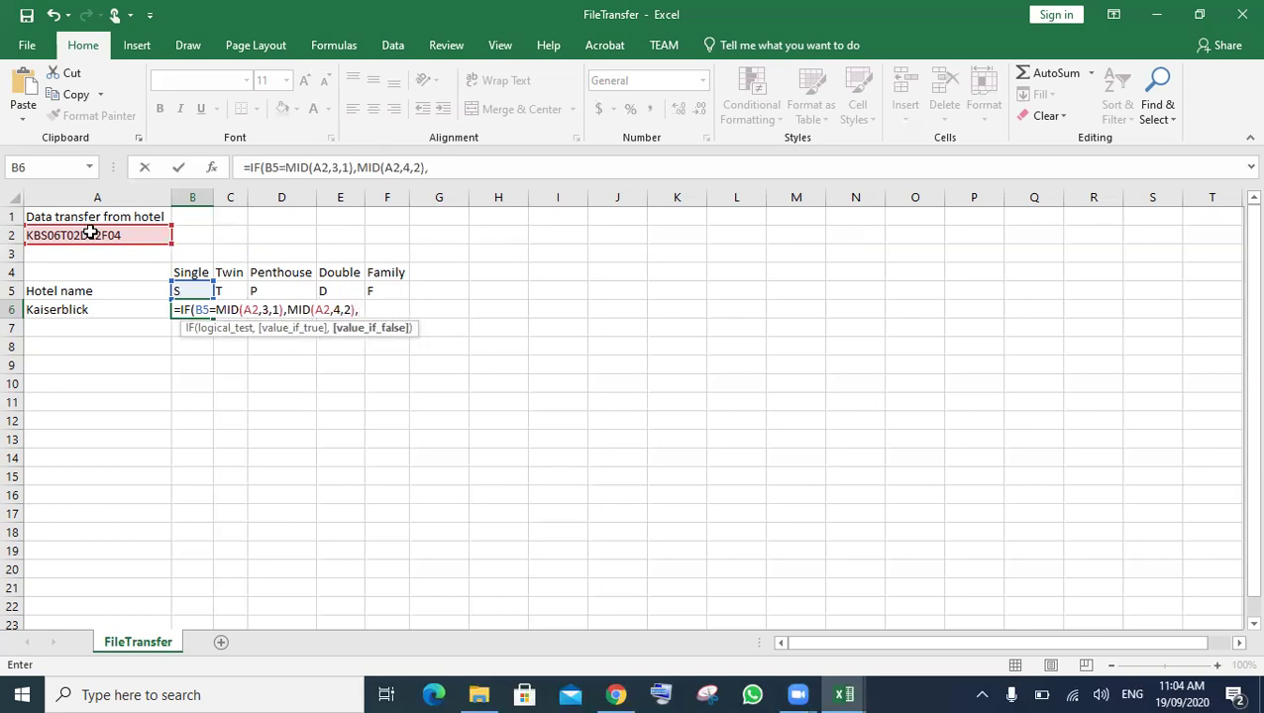
text(""))
- Commit B6 so it shows 06 for Single rooms, then reopen its formula
key(Return)
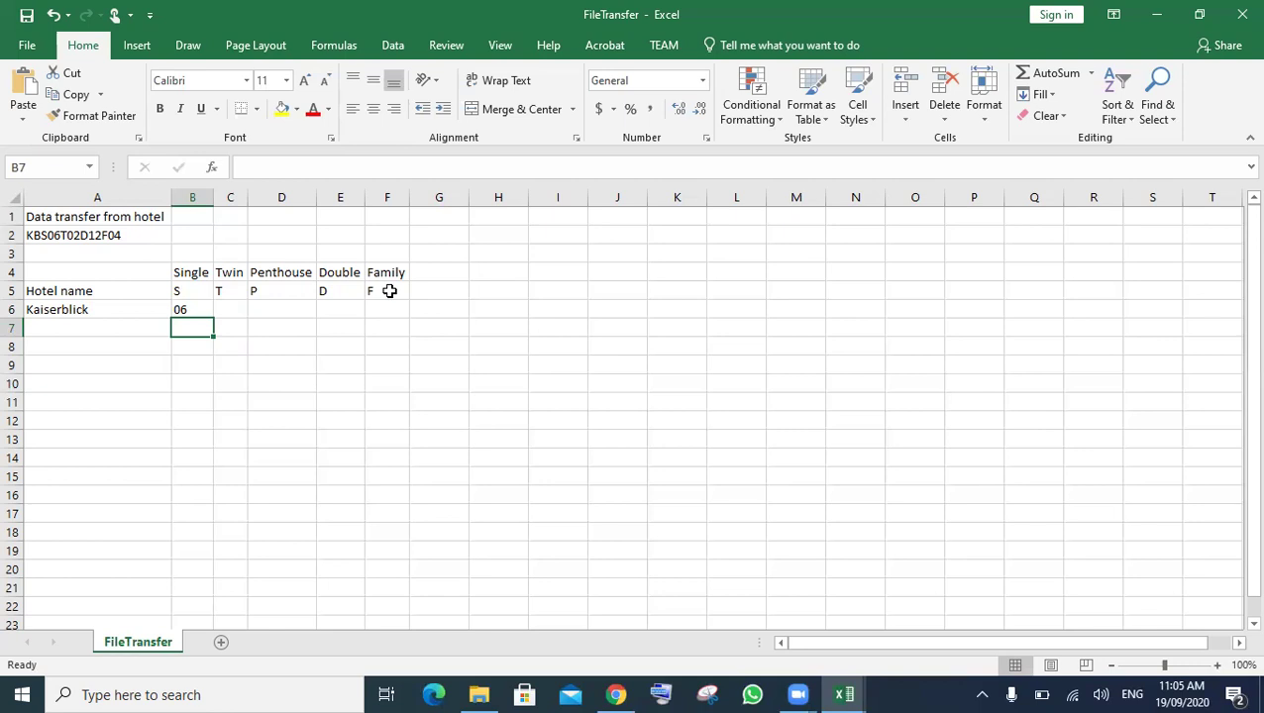
click(191, 309)
key(F2)
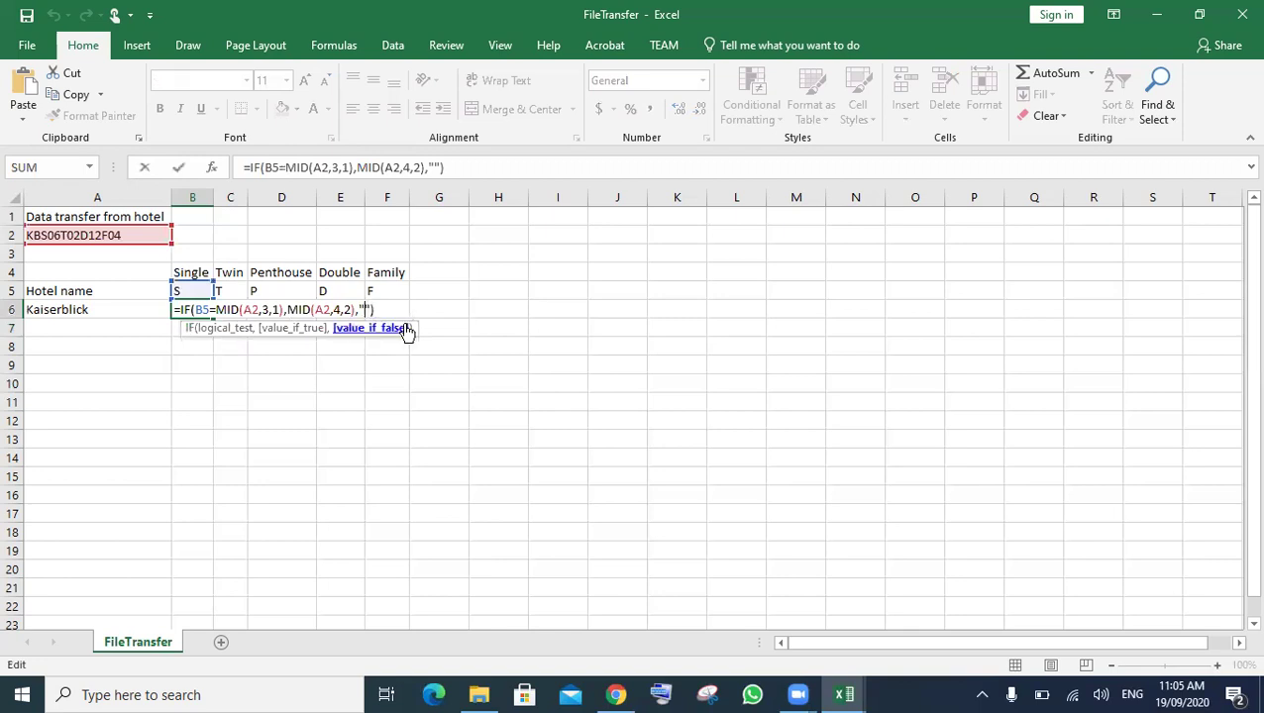
- Replace the blank false result with a nested IF(), giving ...,MID(A2,4,2),IF())
key(BackSpace)
key(BackSpace)
text(if)
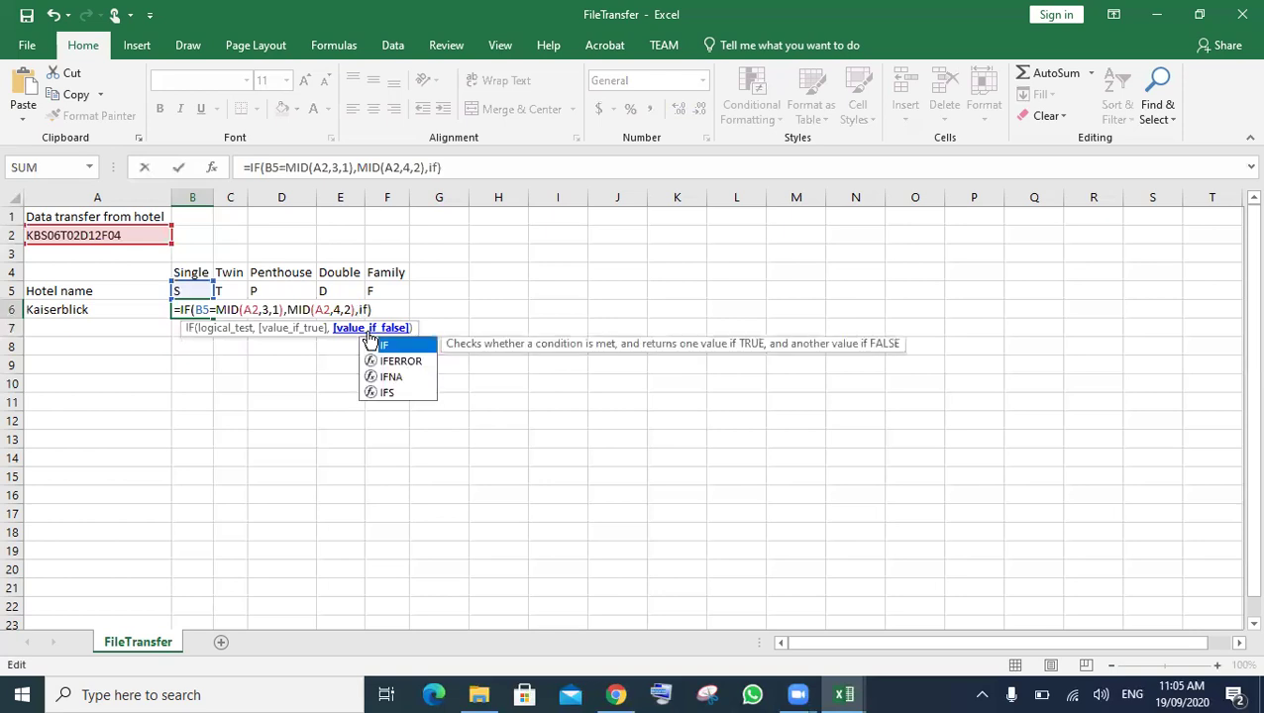
double_click(371, 339)
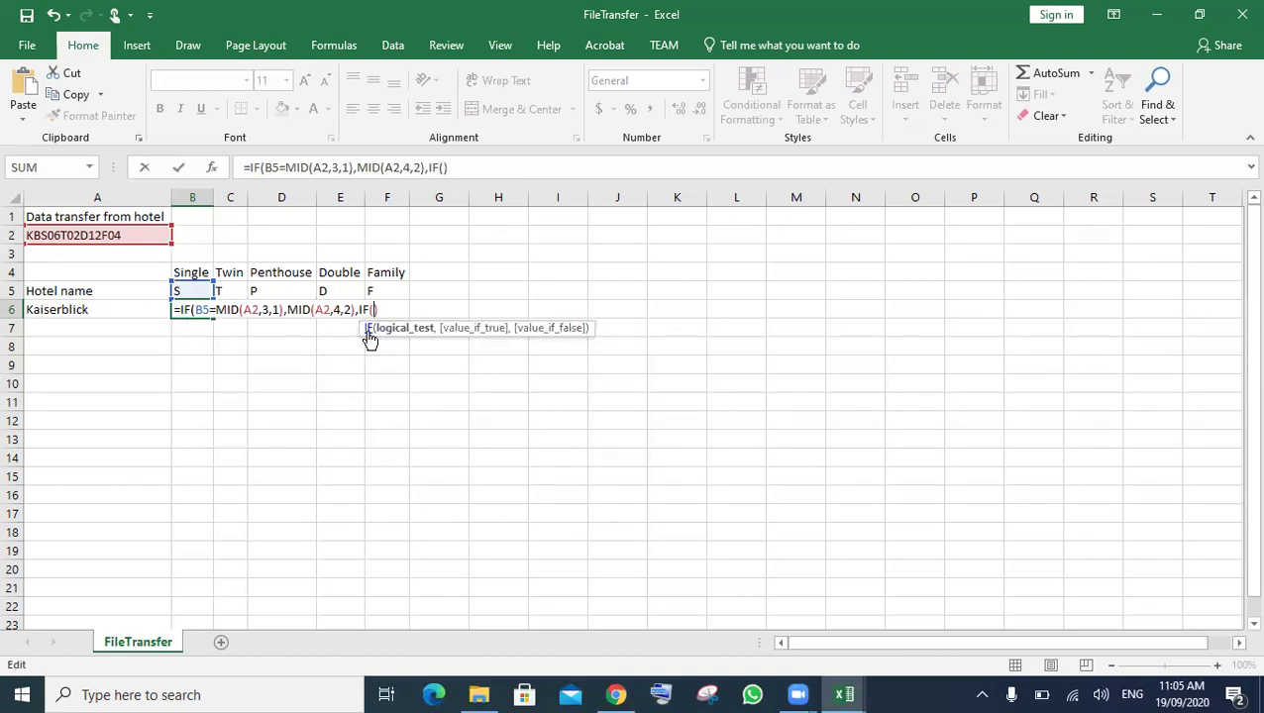
text()))
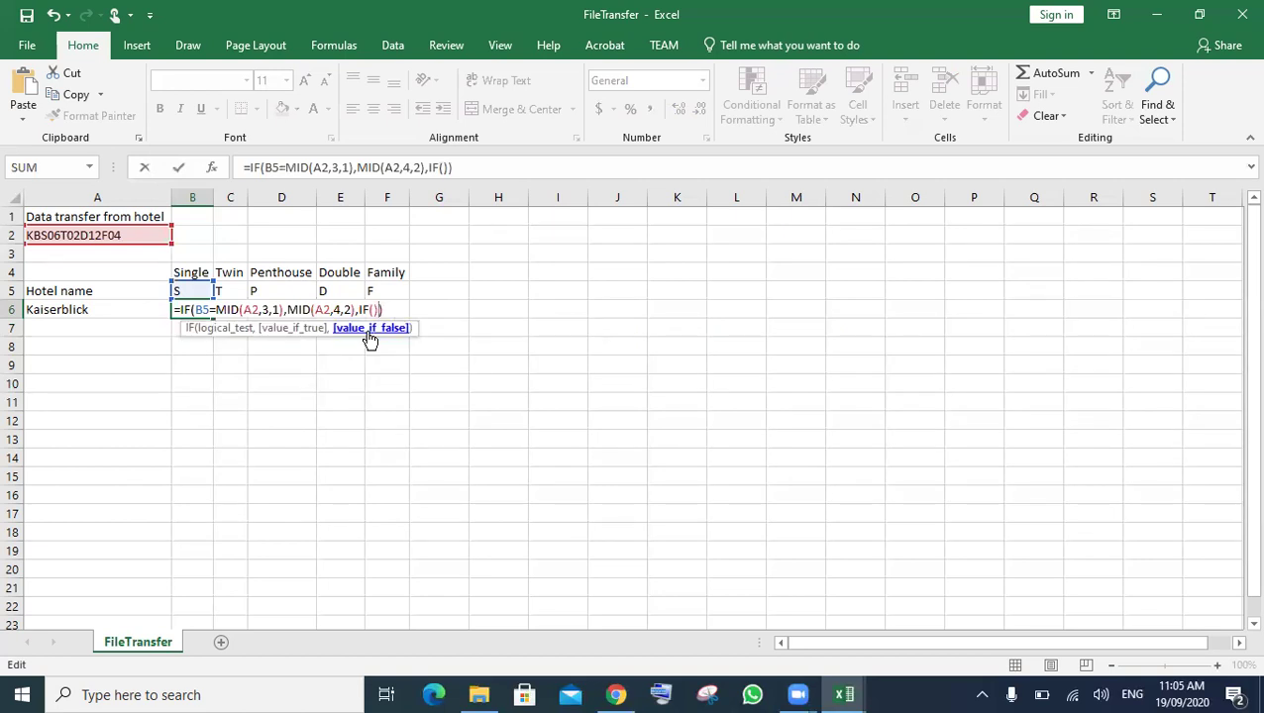
key(Left)
key(Left)
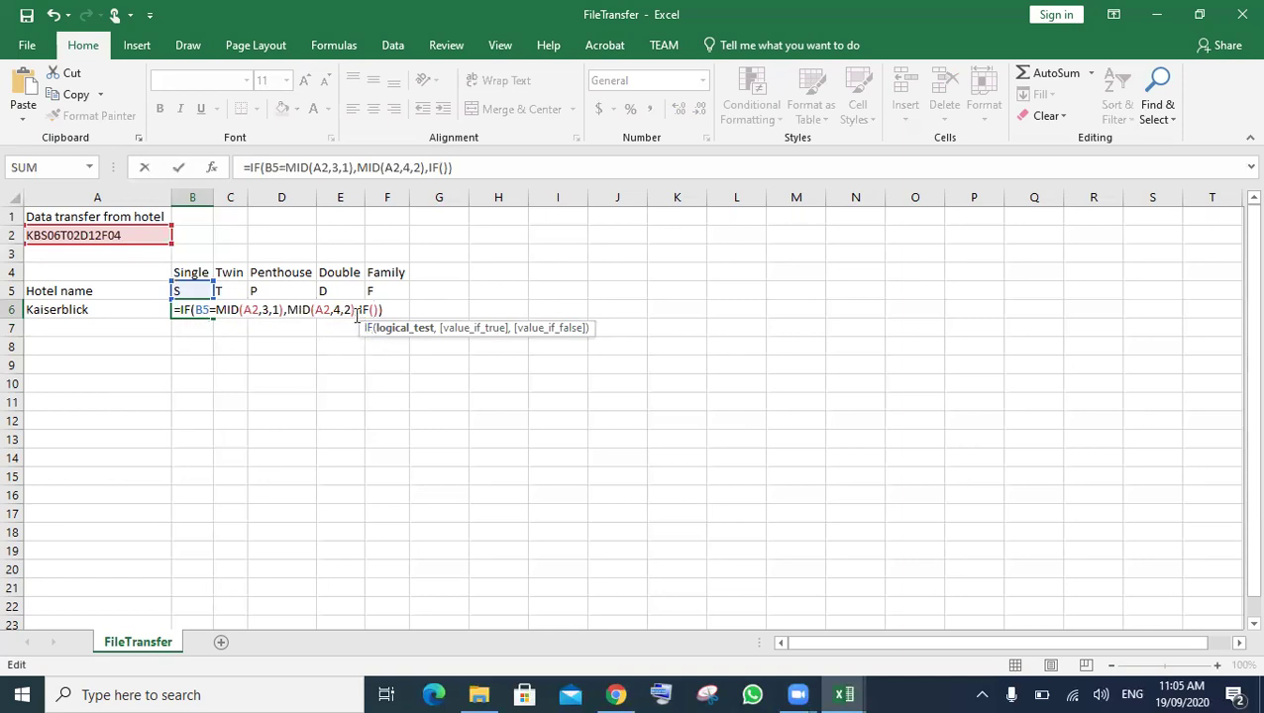
drag(299, 310, 358, 311)
click(358, 311)
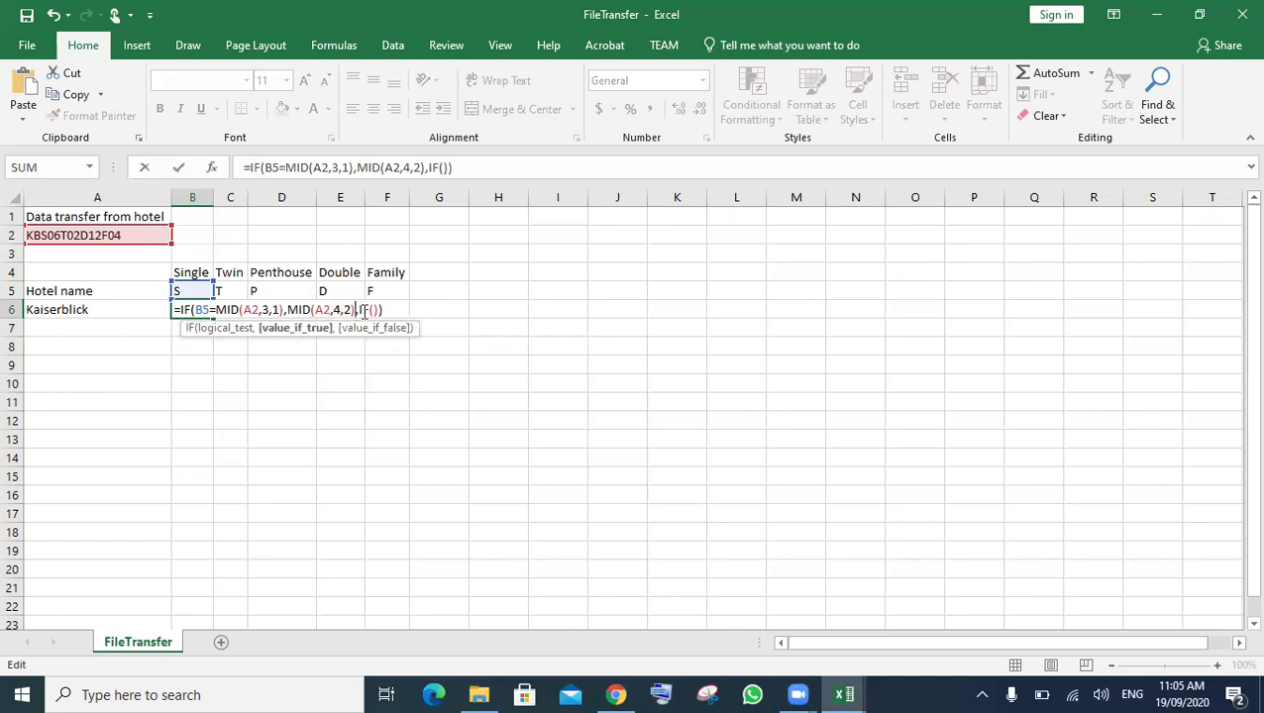
click(251, 310)
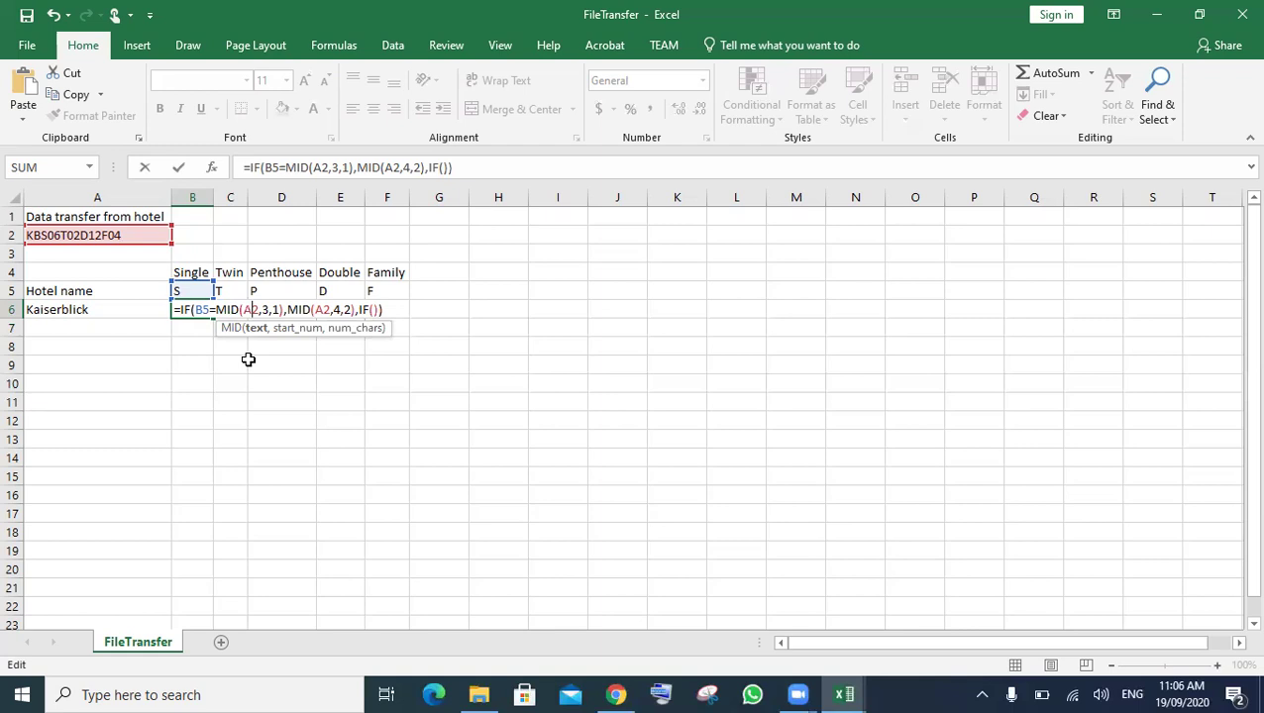
- Change both MID references in B6 from A2 to $A$2
text($)
key(Left)
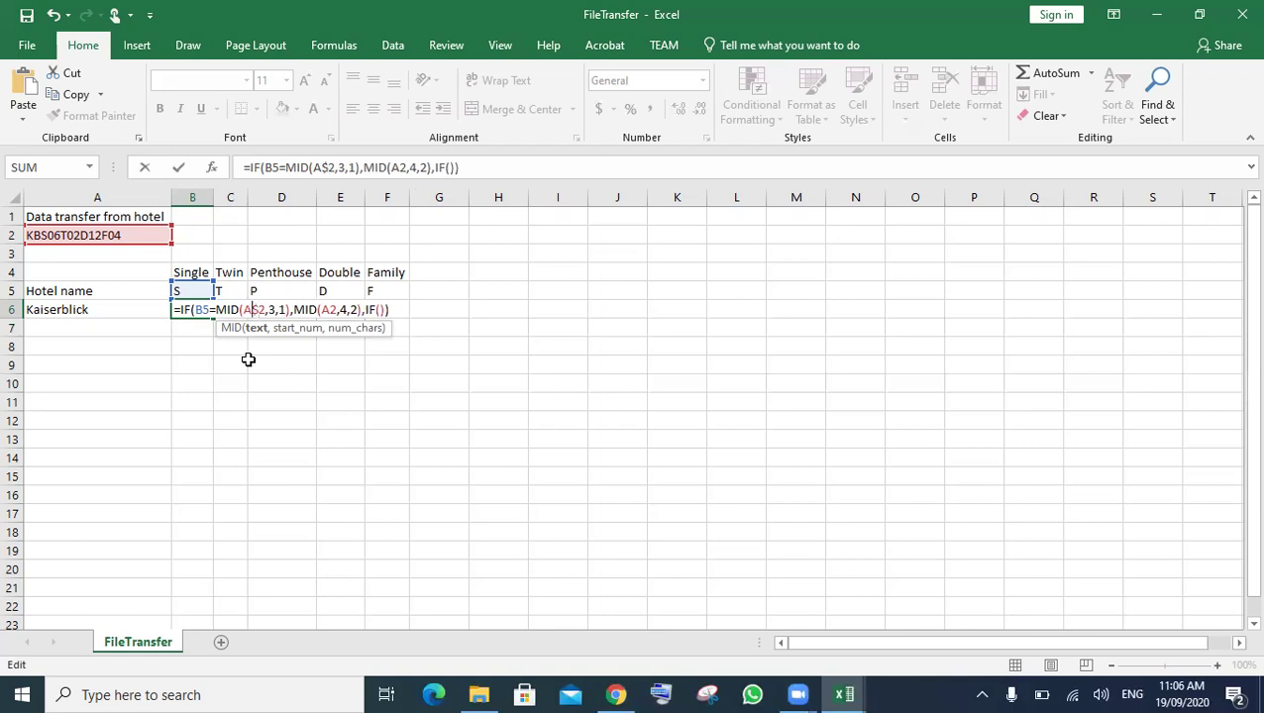
key(Left)
text($)
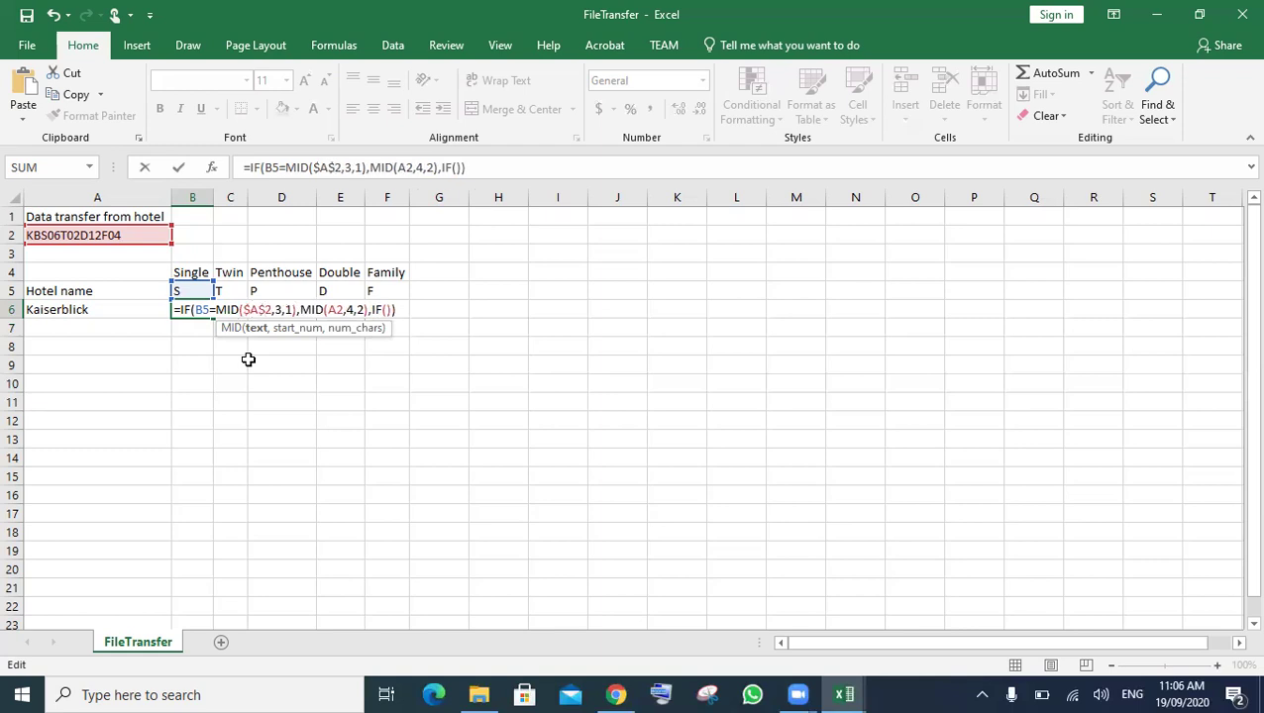
key(Right)
key(Right)
key(Right)
key(Right)
key(Right)
key(Right)
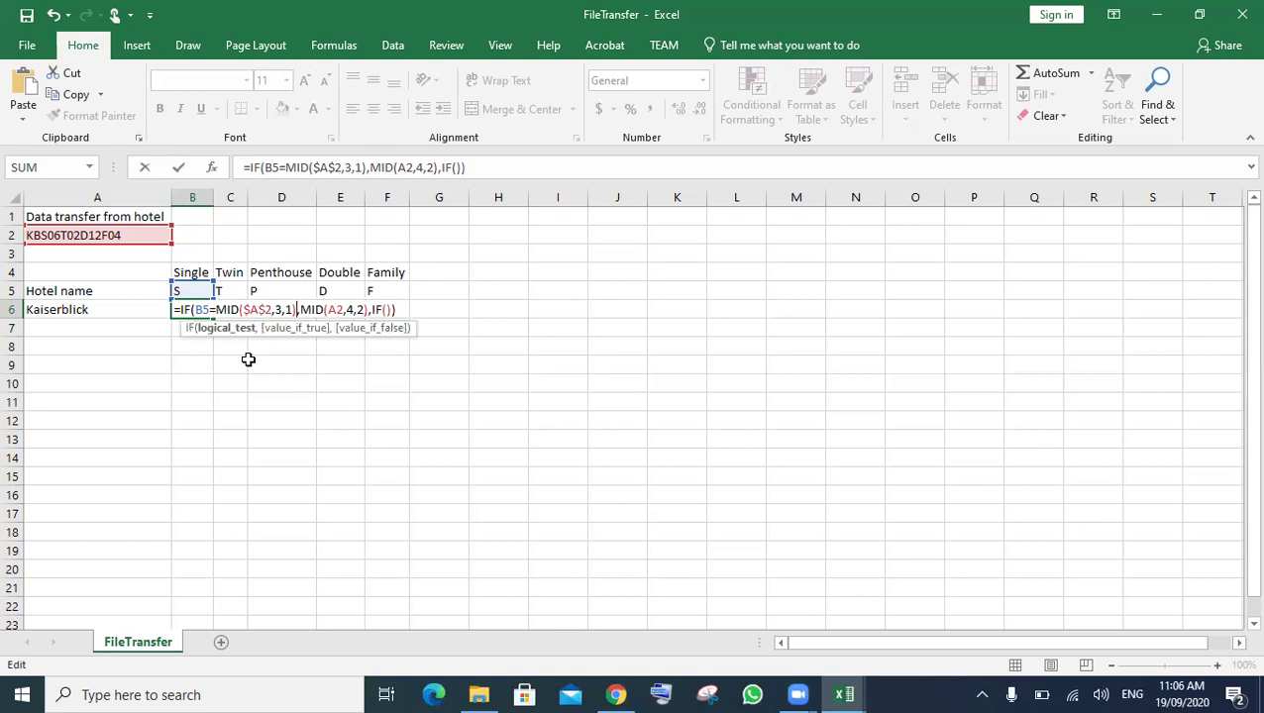
key(Right)
key(Right)
key(Right)
key(Right)
key(Right)
text($)
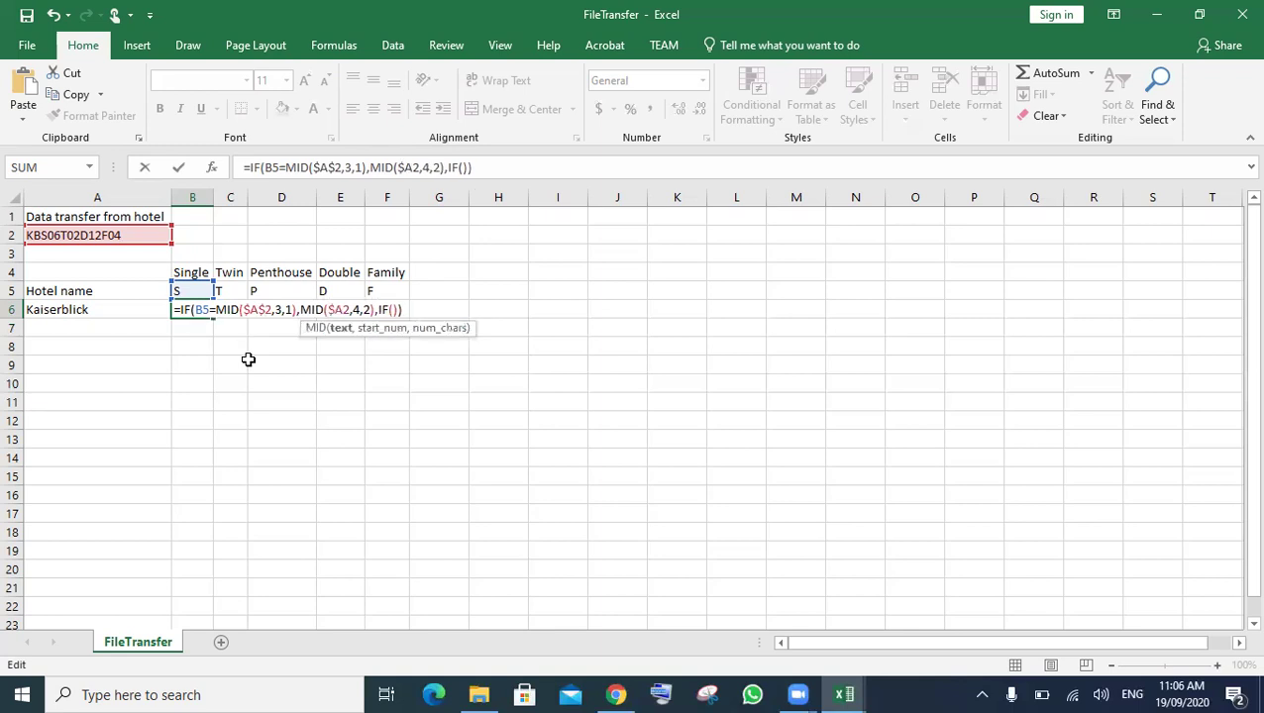
key(Right)
text($)
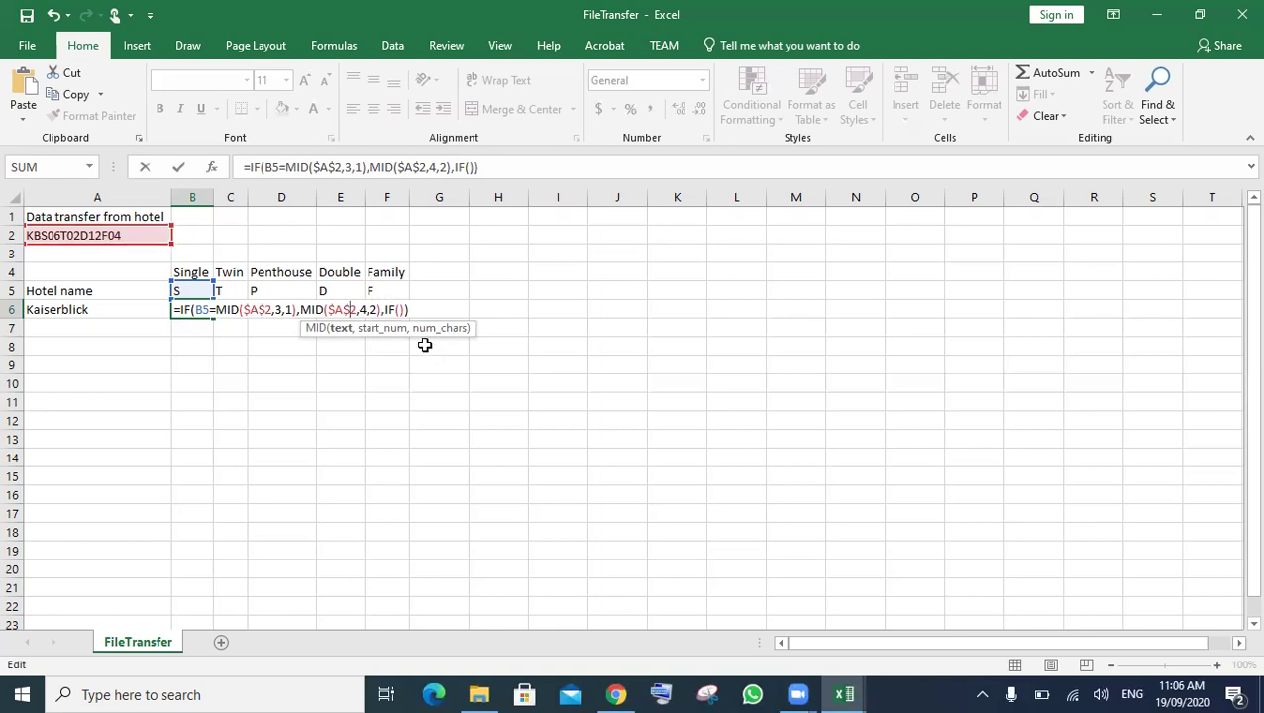
- Copy the B5=MID($A$2,3,1),MID($A$2,4,2) arguments and place the caret inside the empty IF
drag(383, 312, 318, 311)
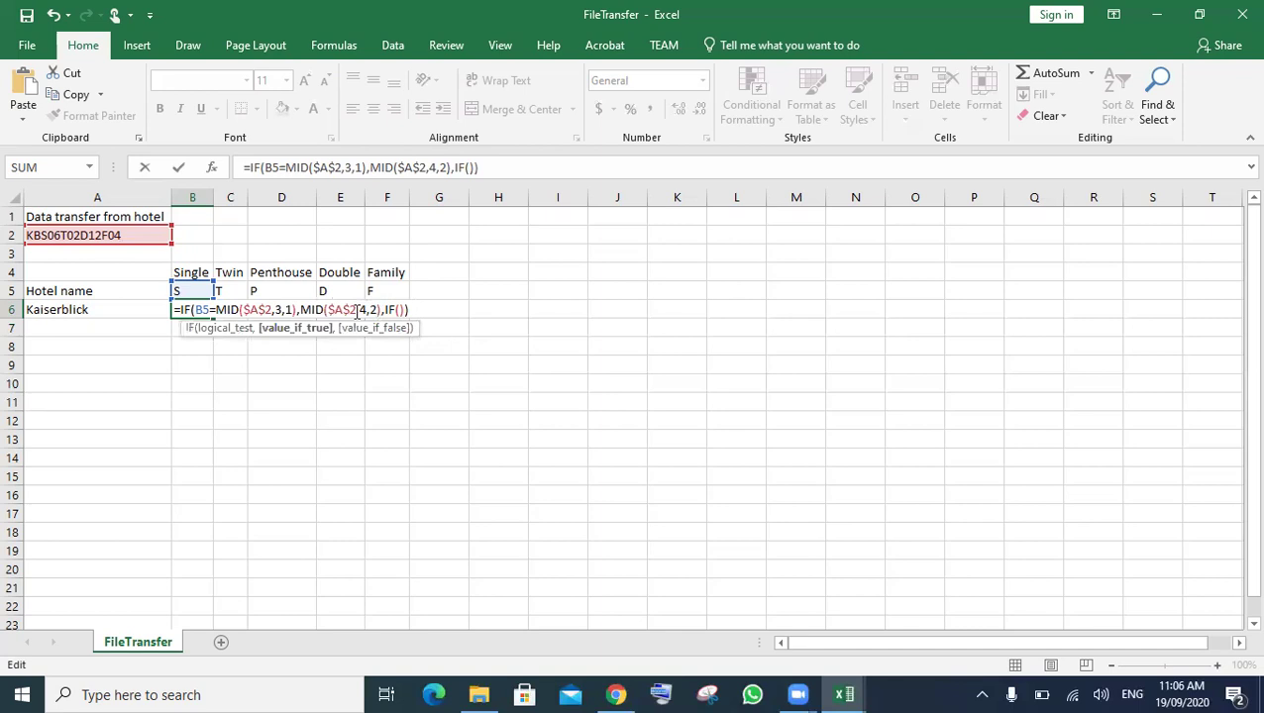
drag(198, 310, 400, 306)
key(ctrl+c)
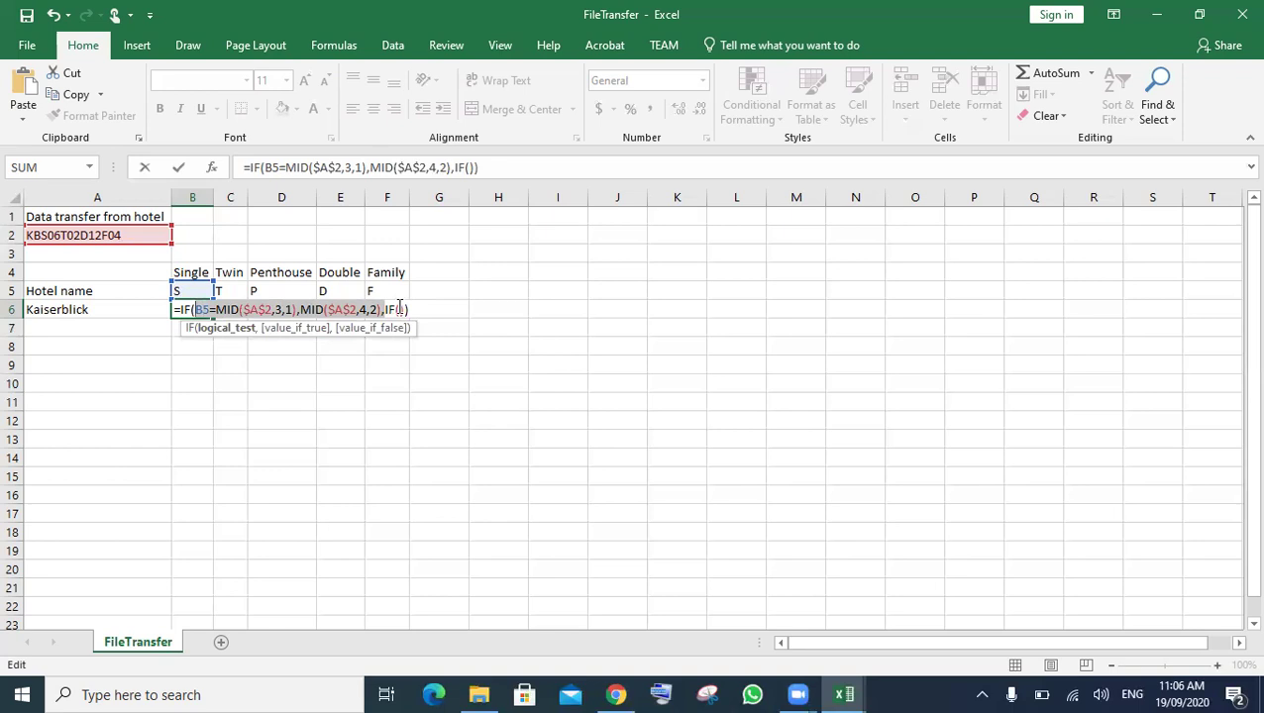
click(420, 314)
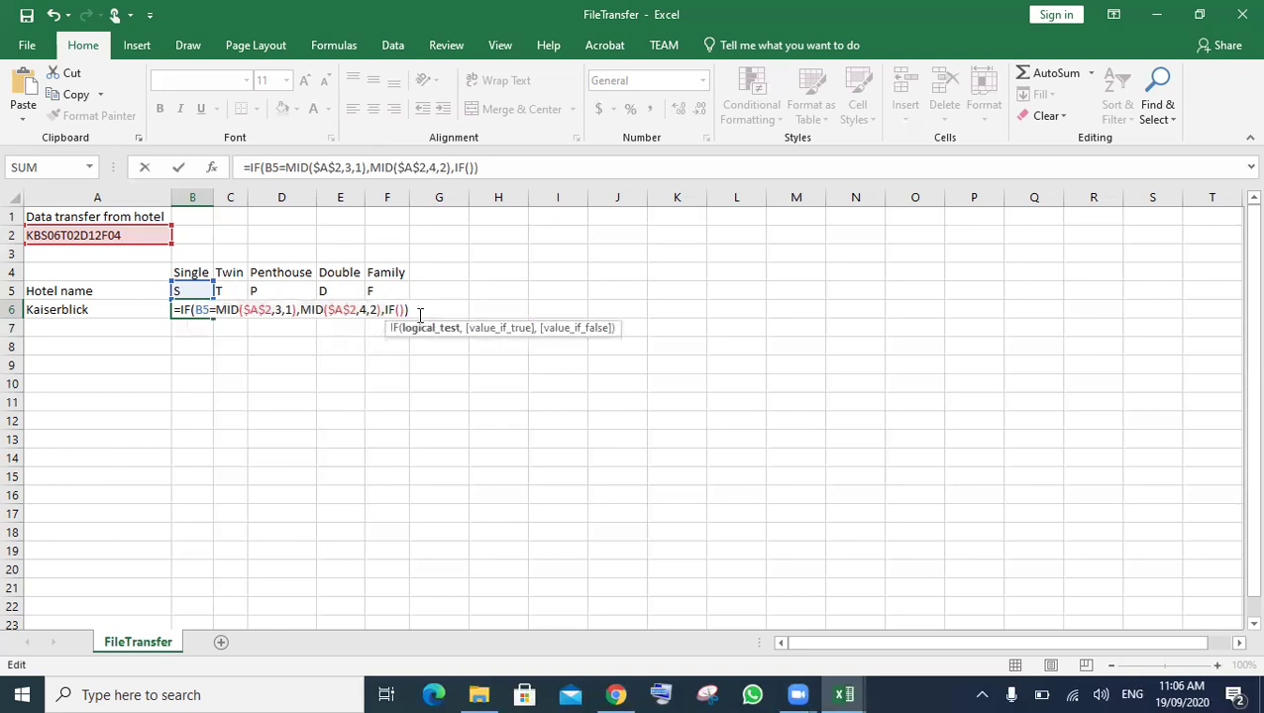
- Paste the copied arguments into the inner IF and change its condition start to 6
key(ctrl+v)
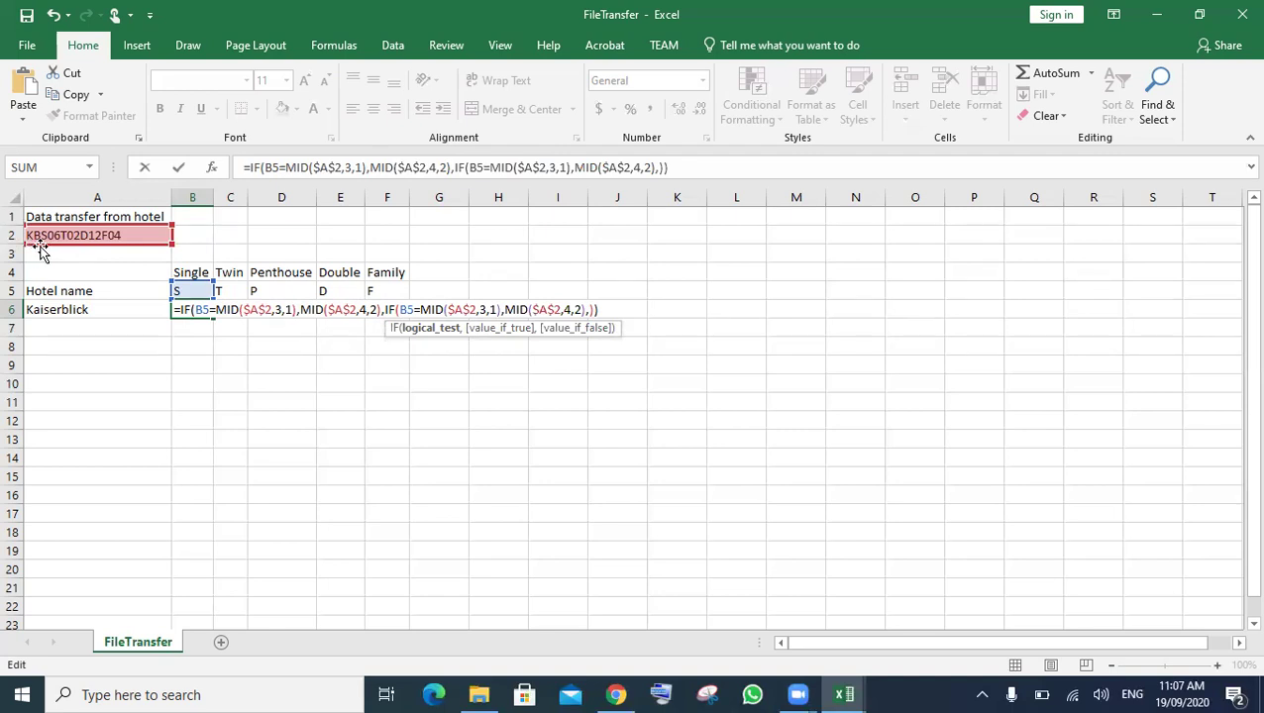
key(BackSpace)
click(569, 309)
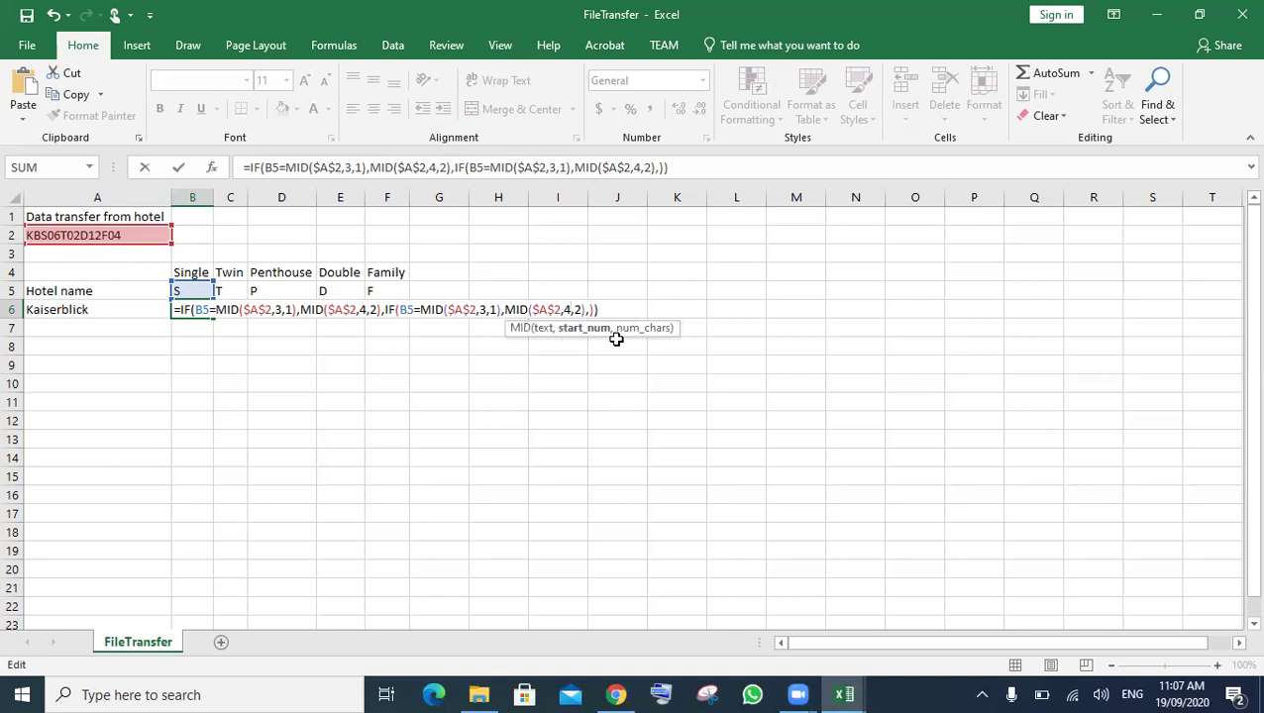
key(Left)
key(Left)
key(Left)
key(Left)
key(Left)
key(Left)
key(Left)
key(Left)
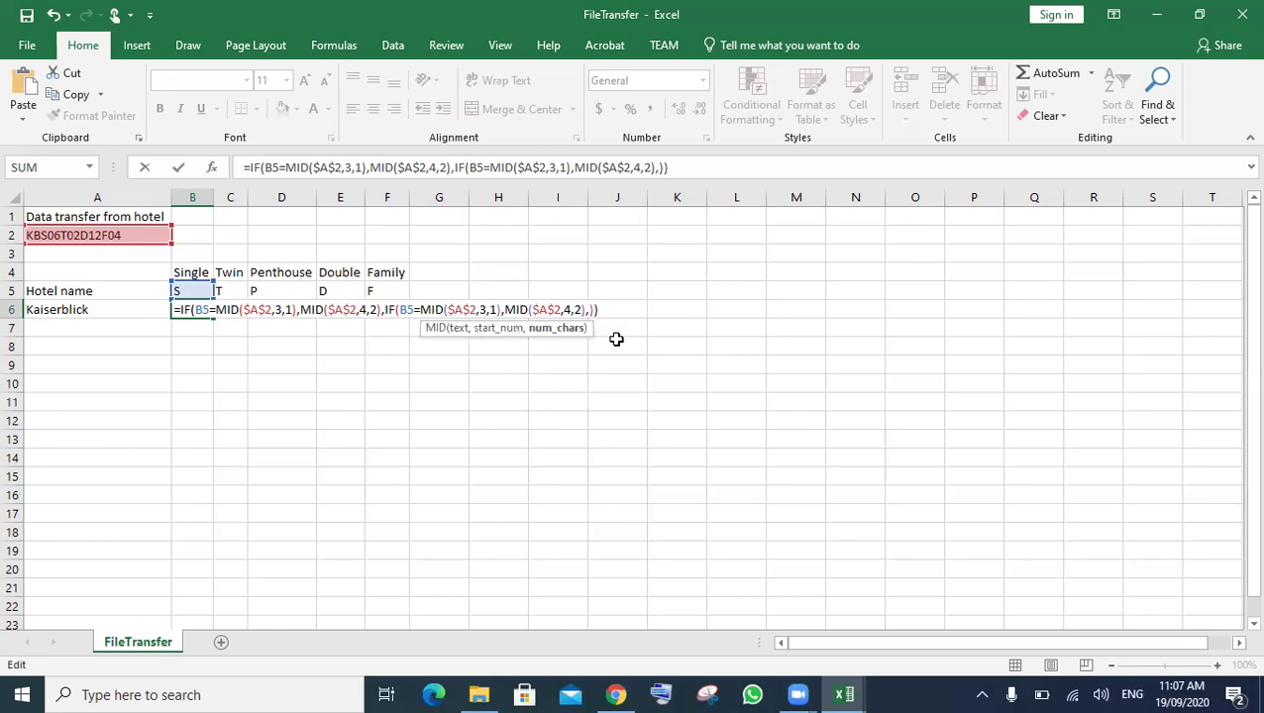
key(Left)
key(Left)
key(BackSpace)
text(6)
- Change the inner result's MID start position to 7, then move to its false argument
click(570, 310)
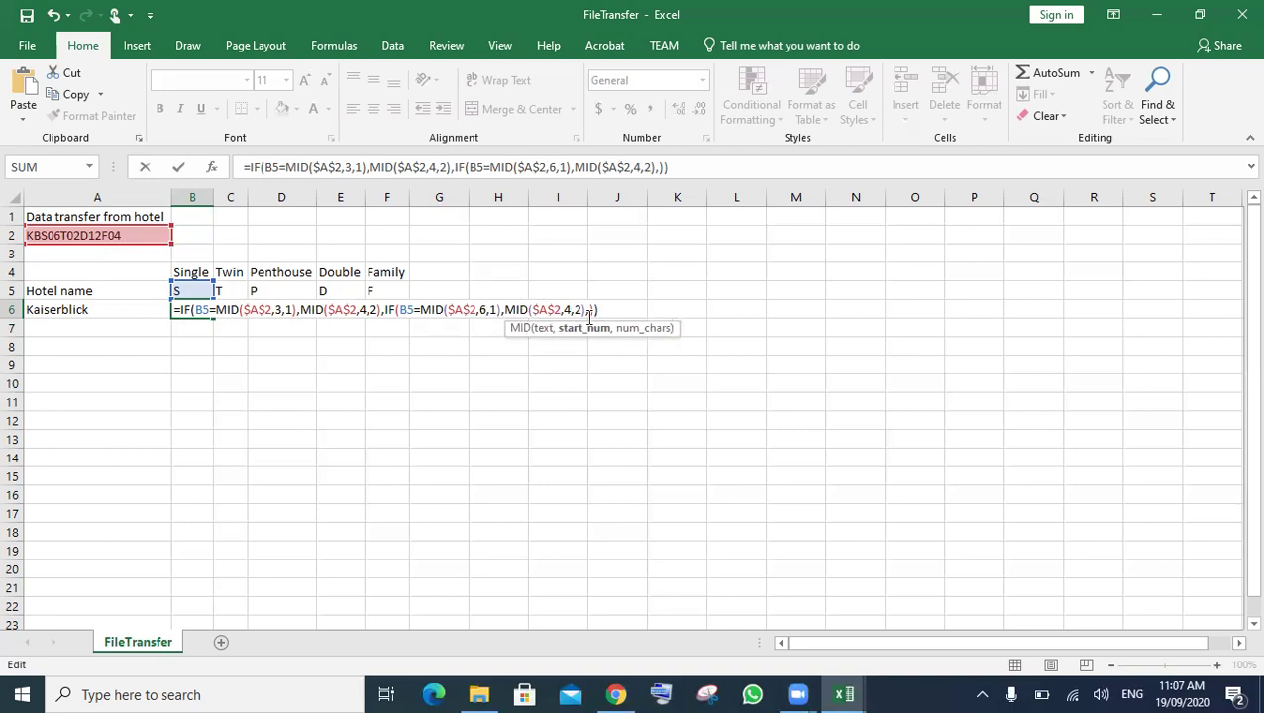
key(BackSpace)
text(7)
click(590, 311)
click(589, 311)
key(Right)
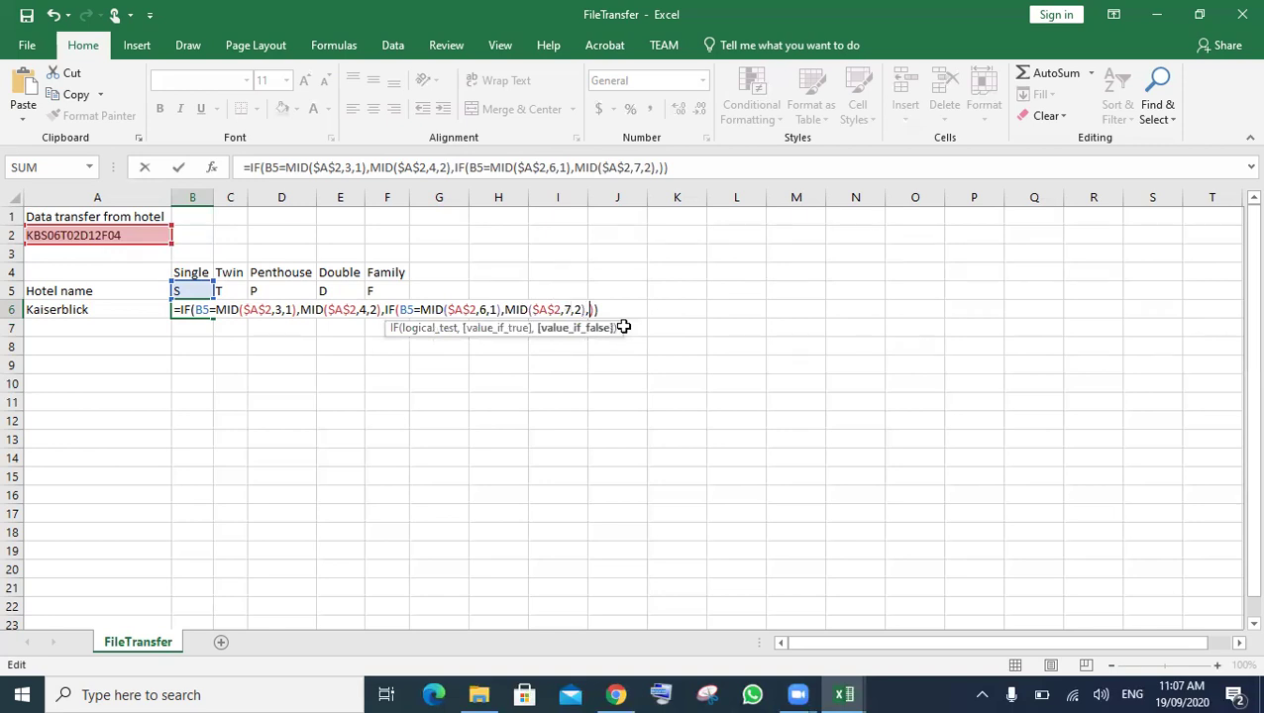
- Add a third nested IF testing MID($A$2,9,1) and returning MID($A$2,10,2)
text(if)
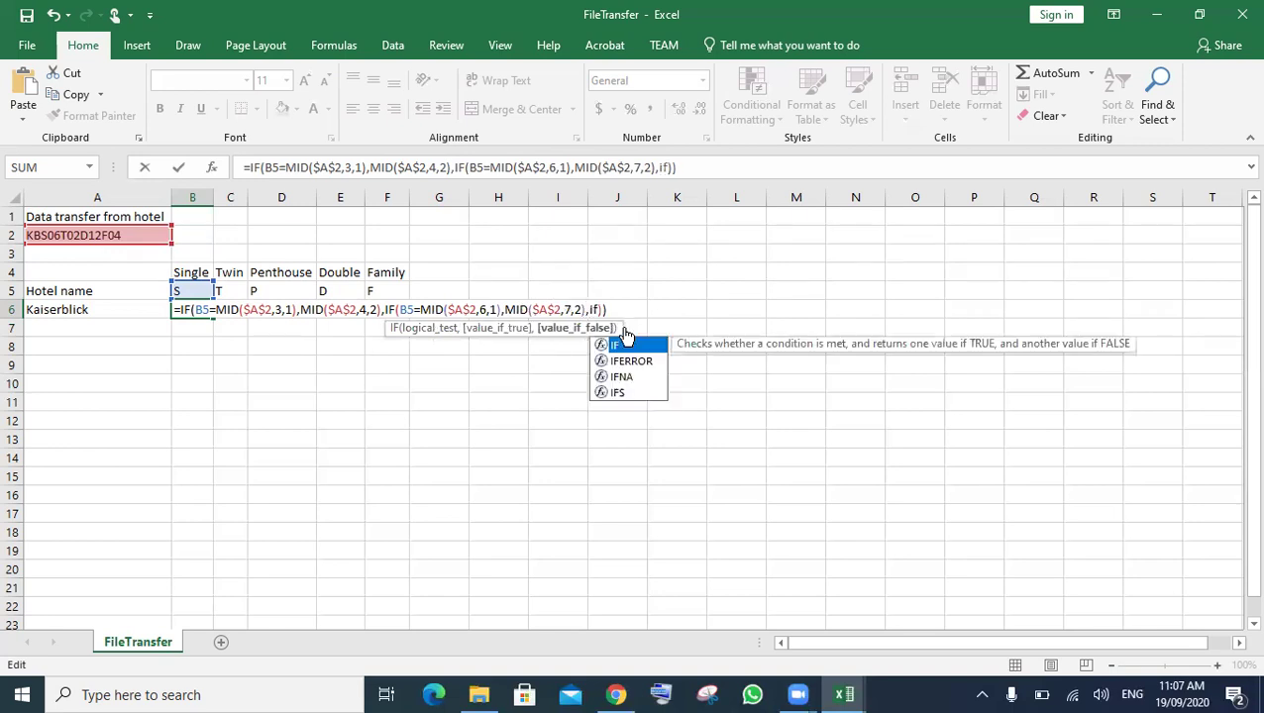
double_click(625, 337)
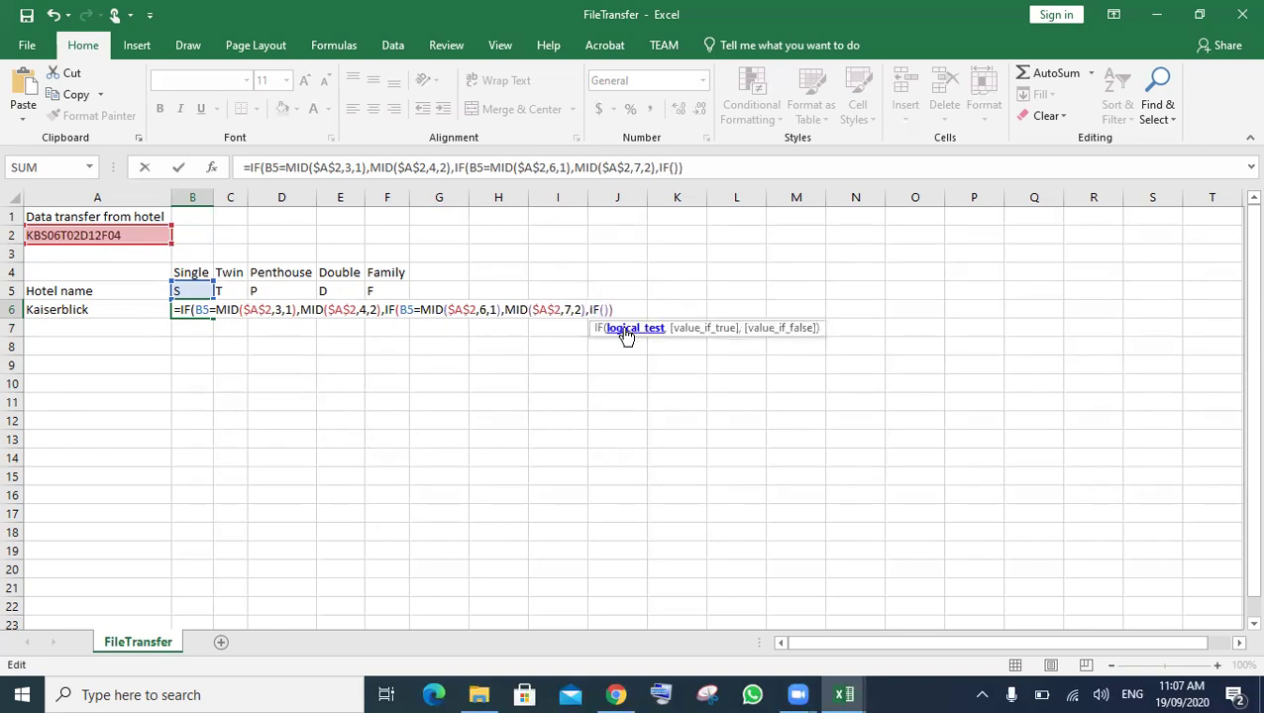
text())
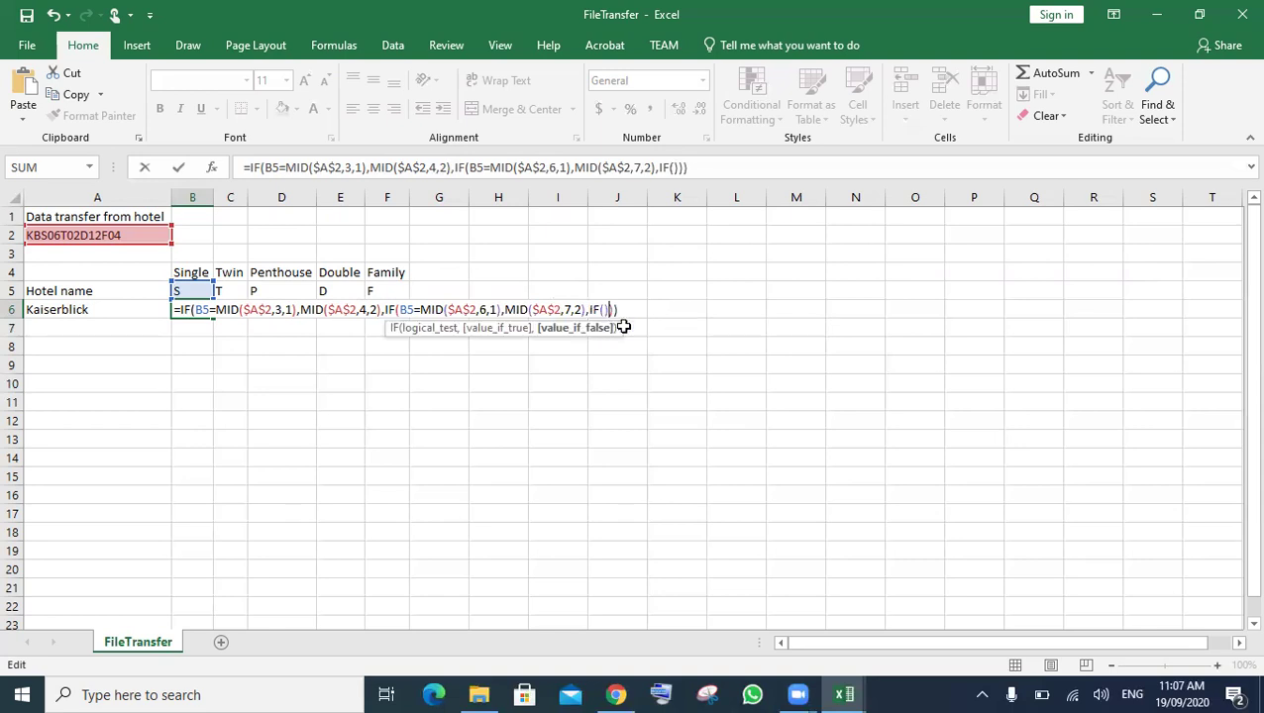
key(Left)
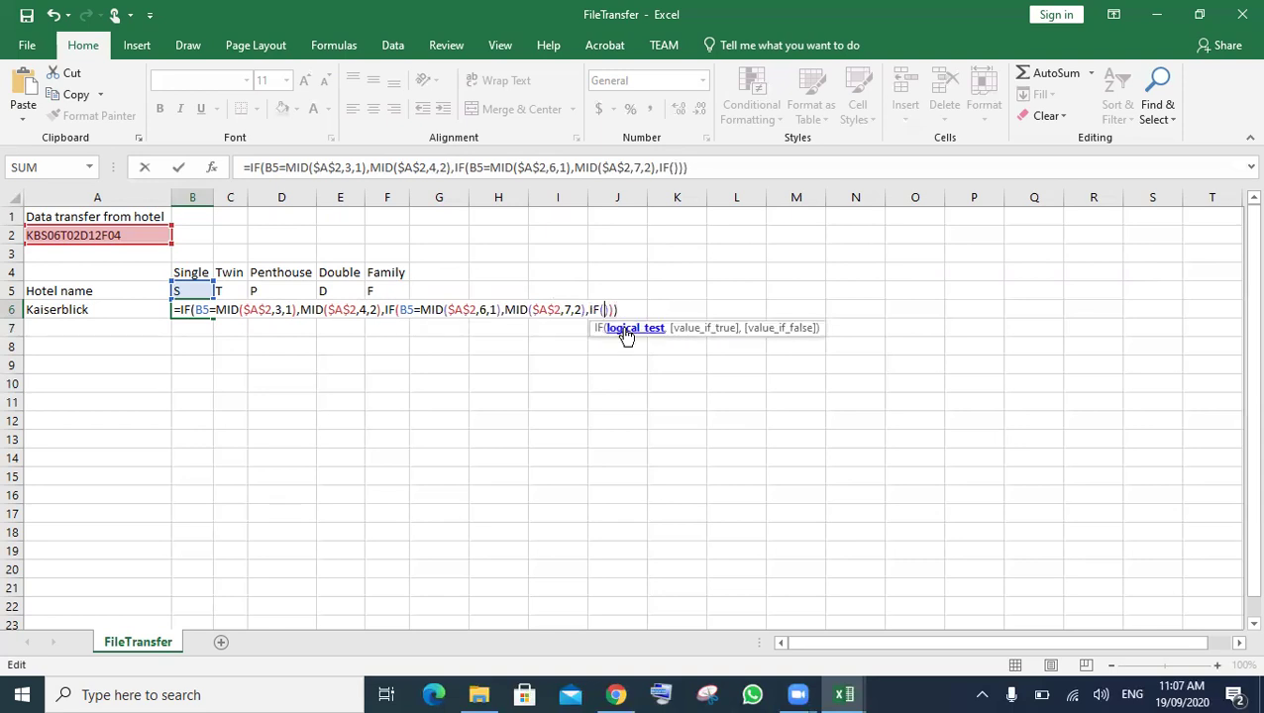
key(ctrl+v)
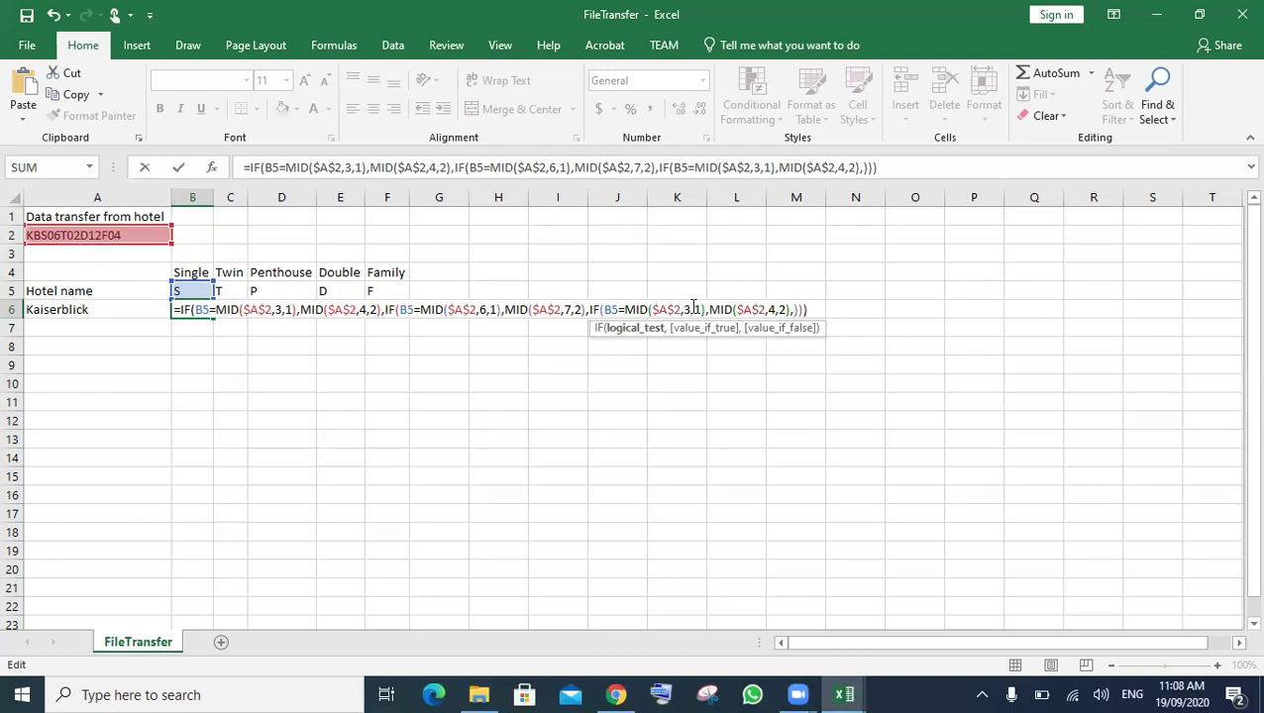
click(693, 308)
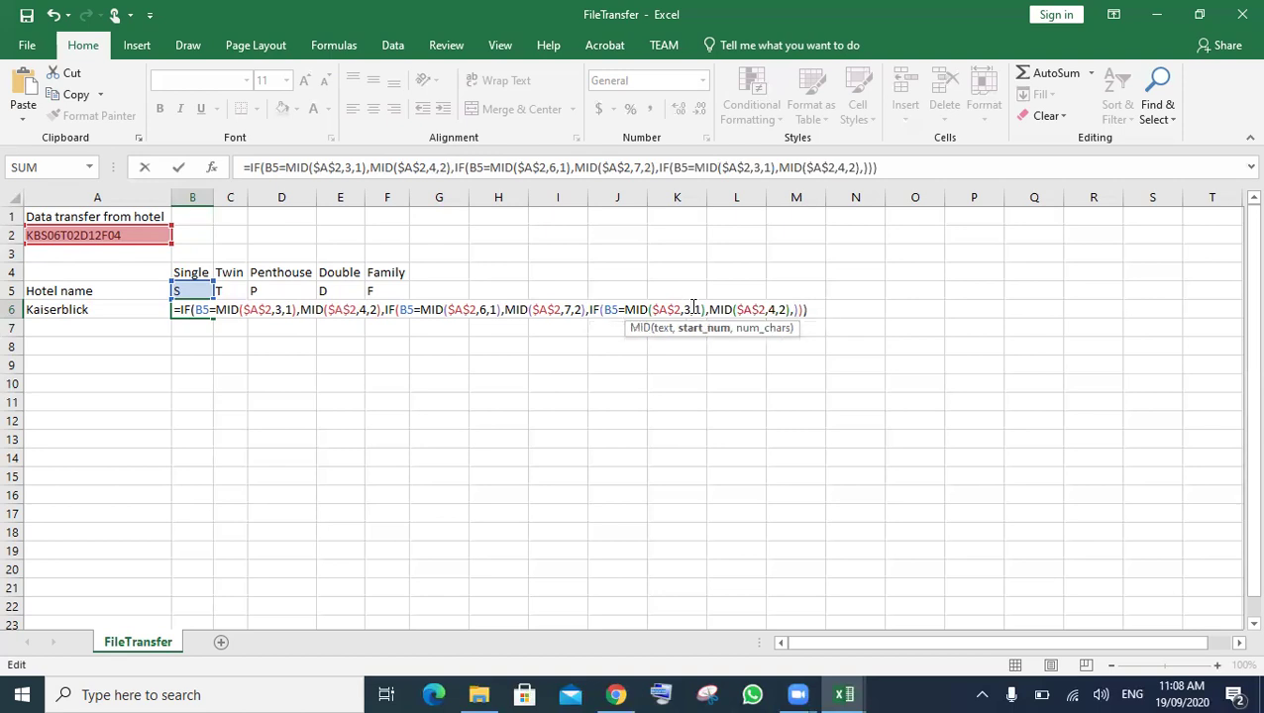
key(BackSpace)
text(9)
click(779, 309)
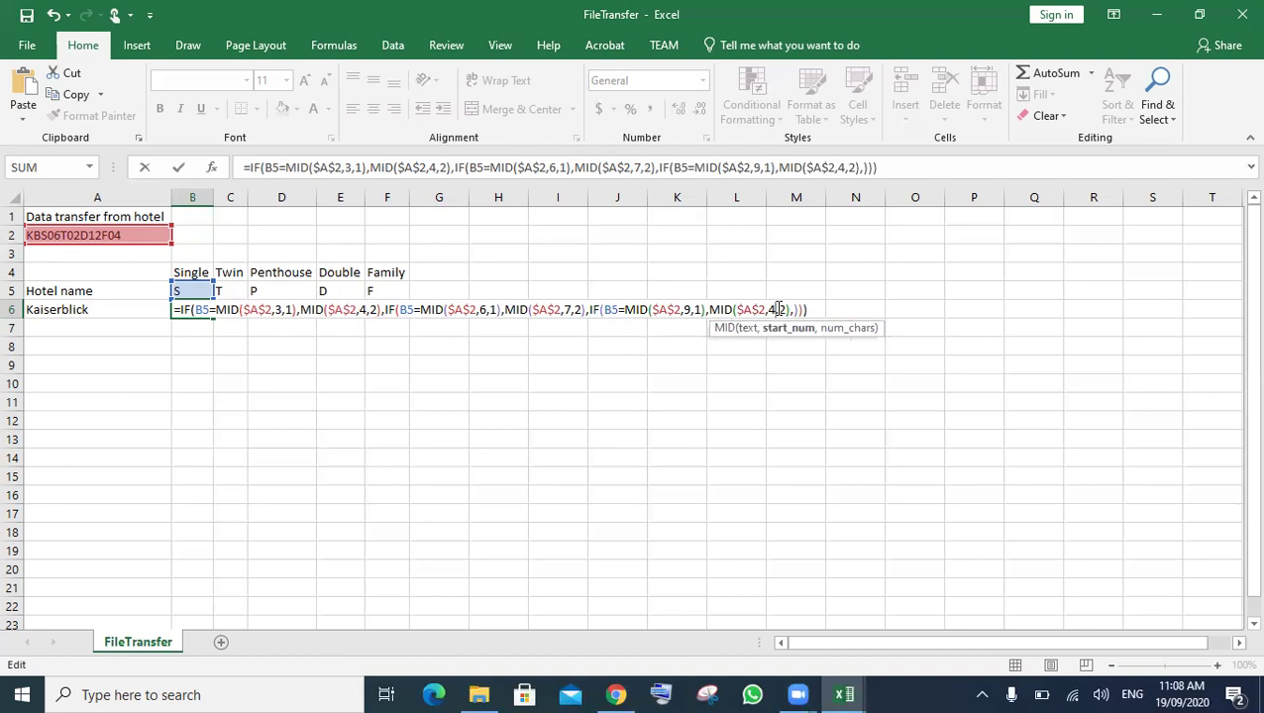
key(BackSpace)
text(10)
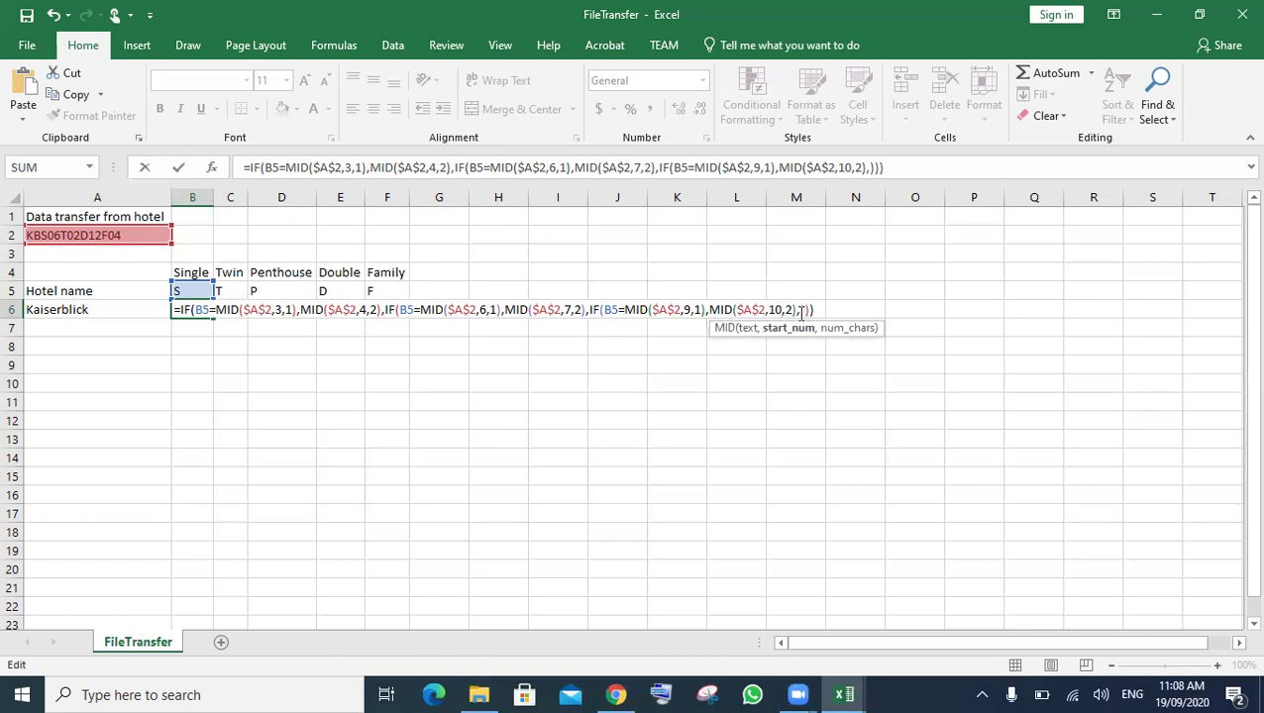
- Begin another IF as the false result, commit B6 and reselect it to check
click(800, 310)
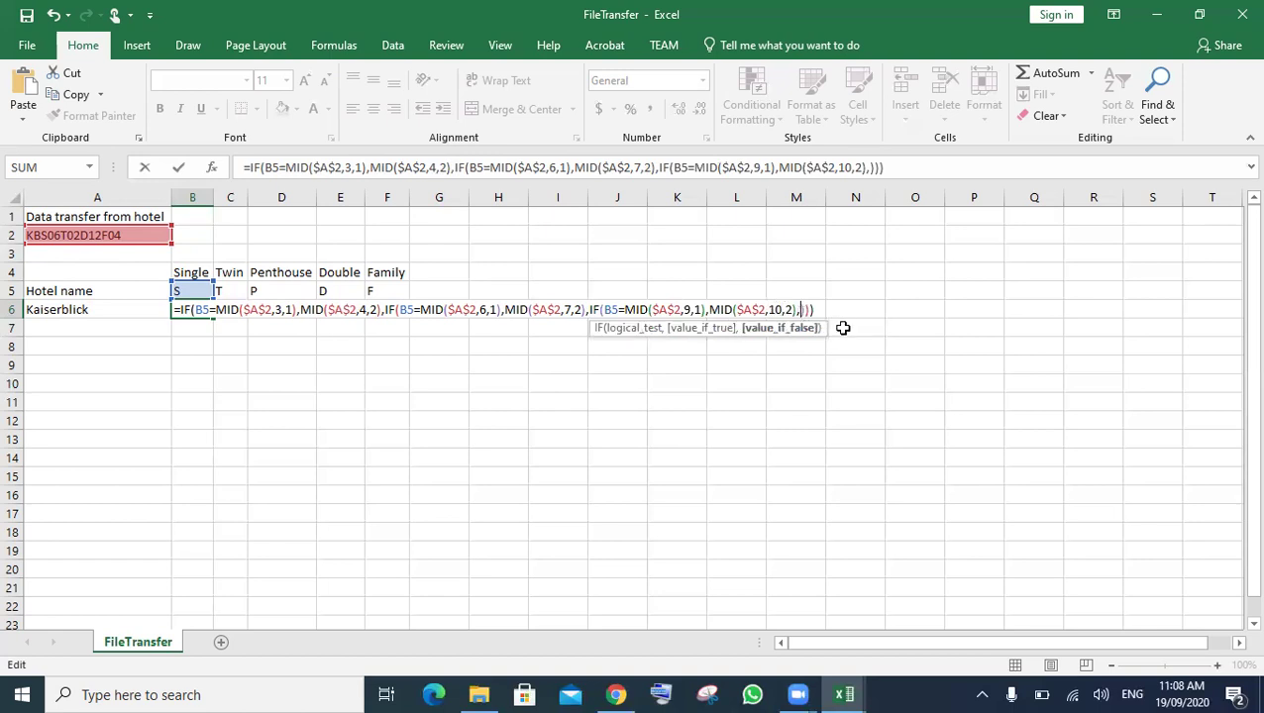
text(if)
key(Escape)
key(Tab)
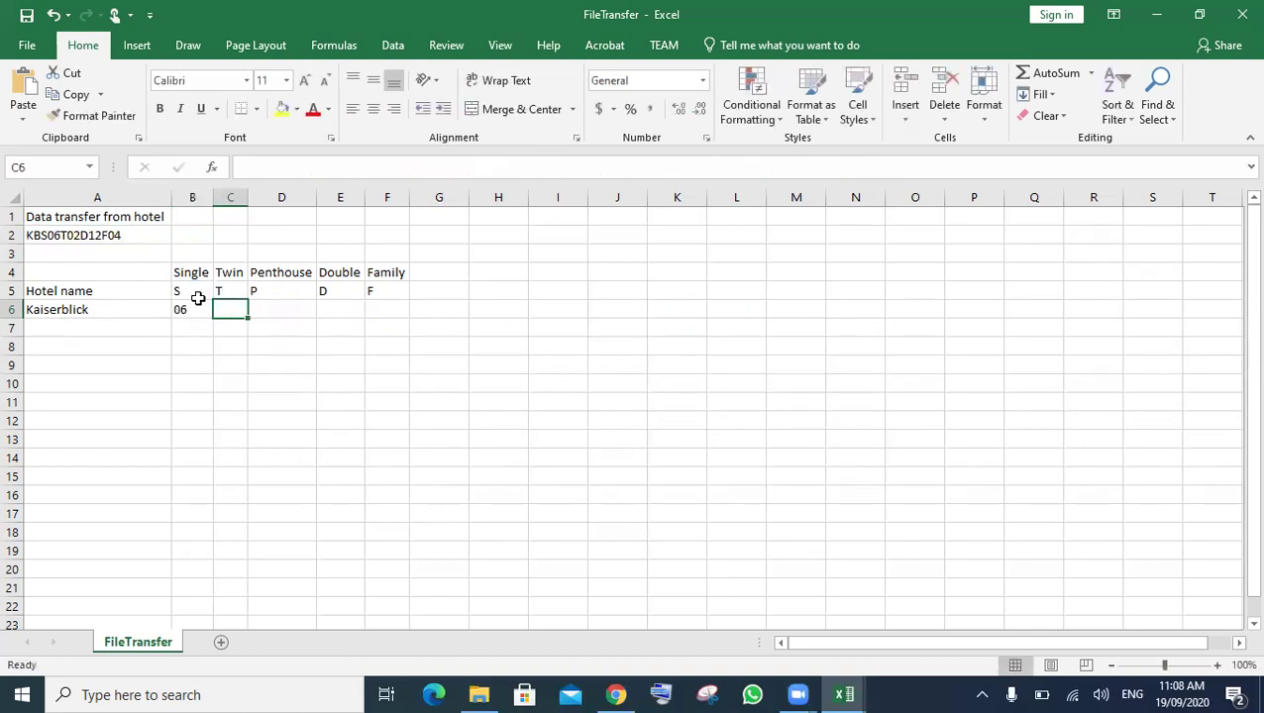
click(197, 309)
- In B6's formula, replace the stray 'if' with a new nested IF holding the pasted condition and result
key(F2)
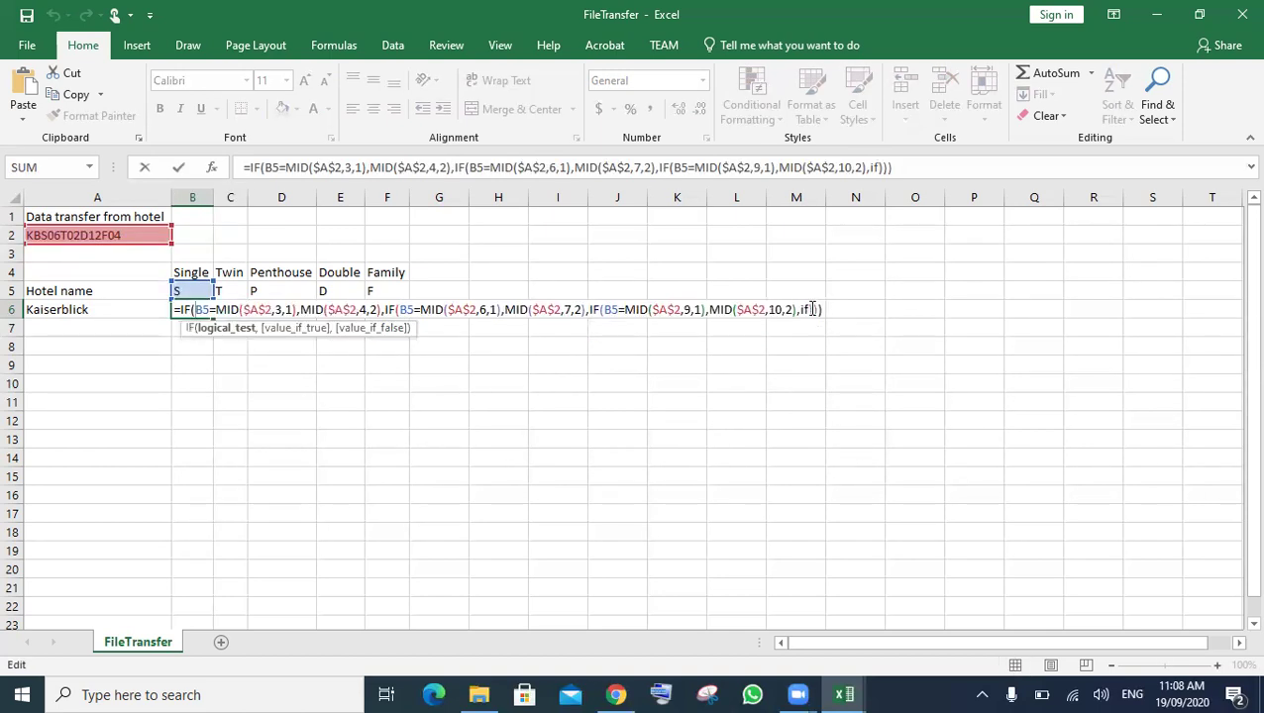
click(812, 309)
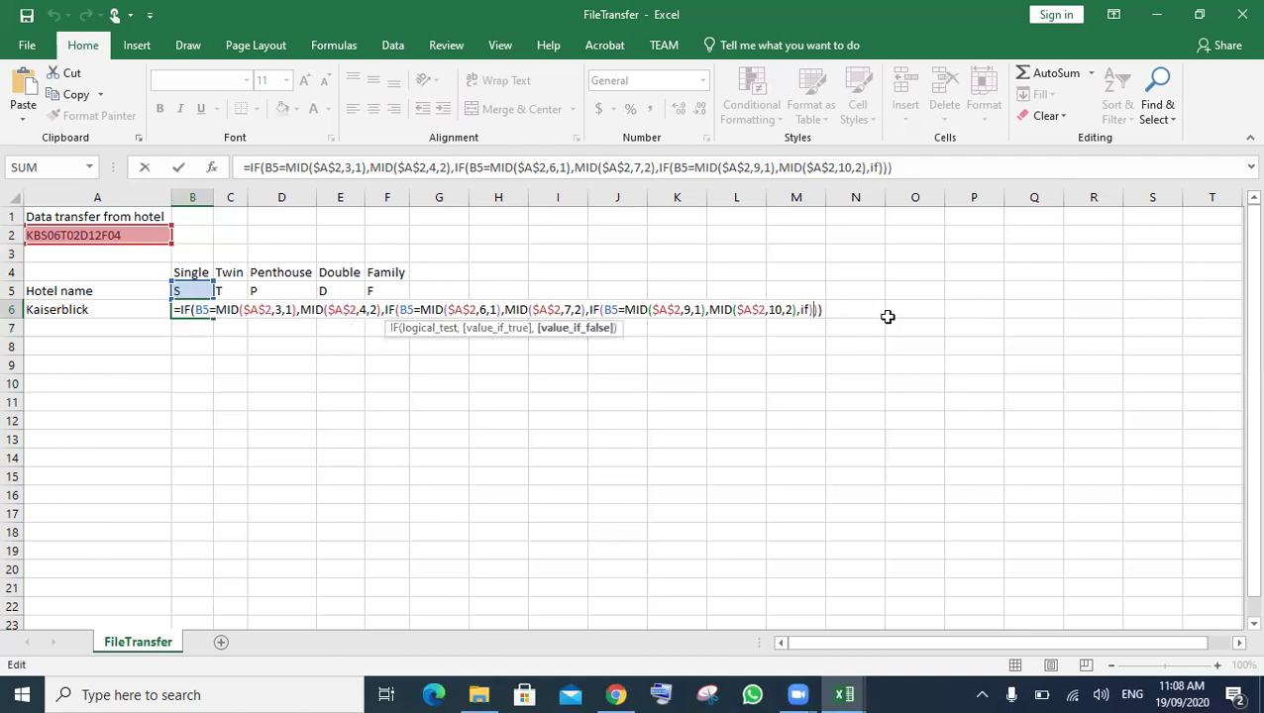
key(Left)
key(BackSpace)
key(BackSpace)
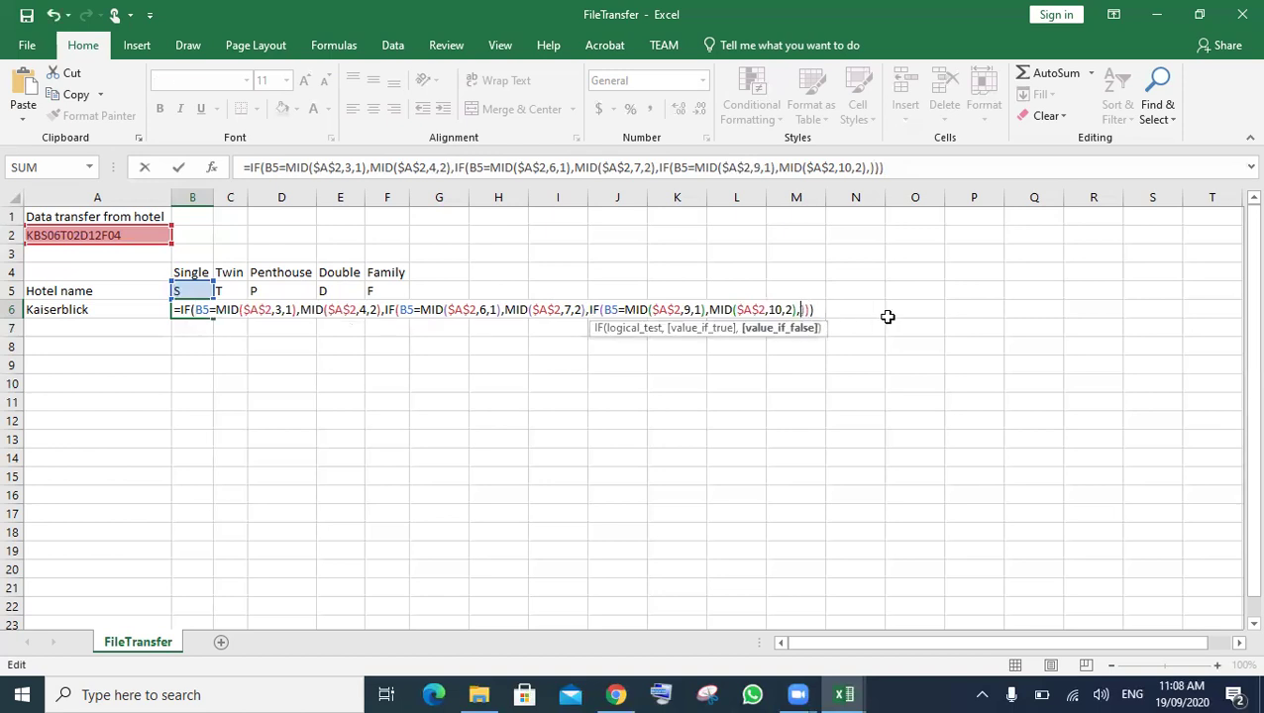
text(i)
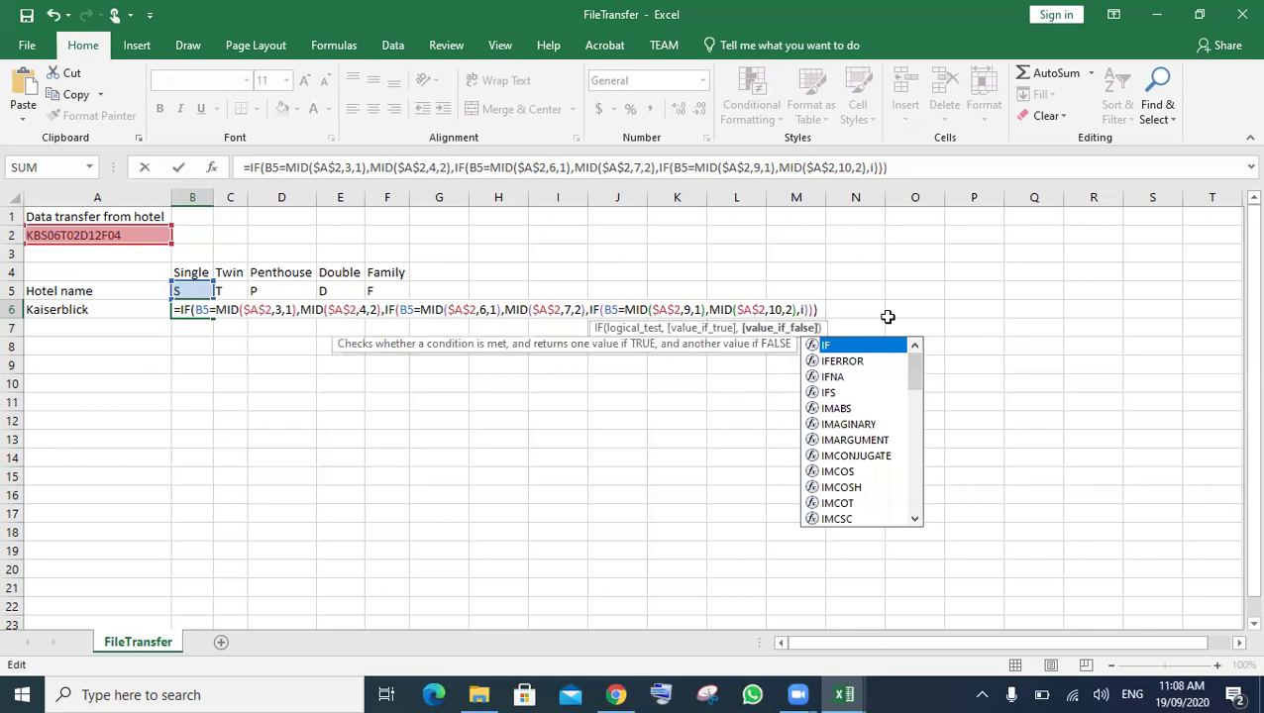
key(Tab)
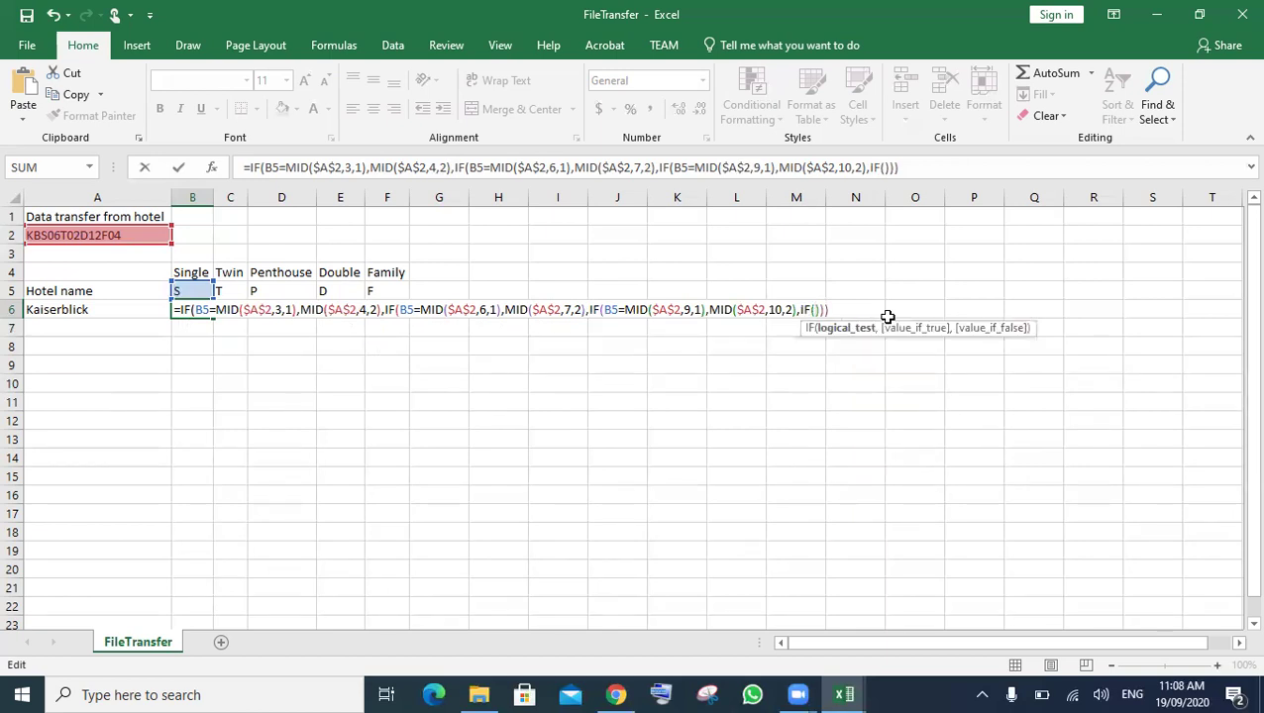
text())
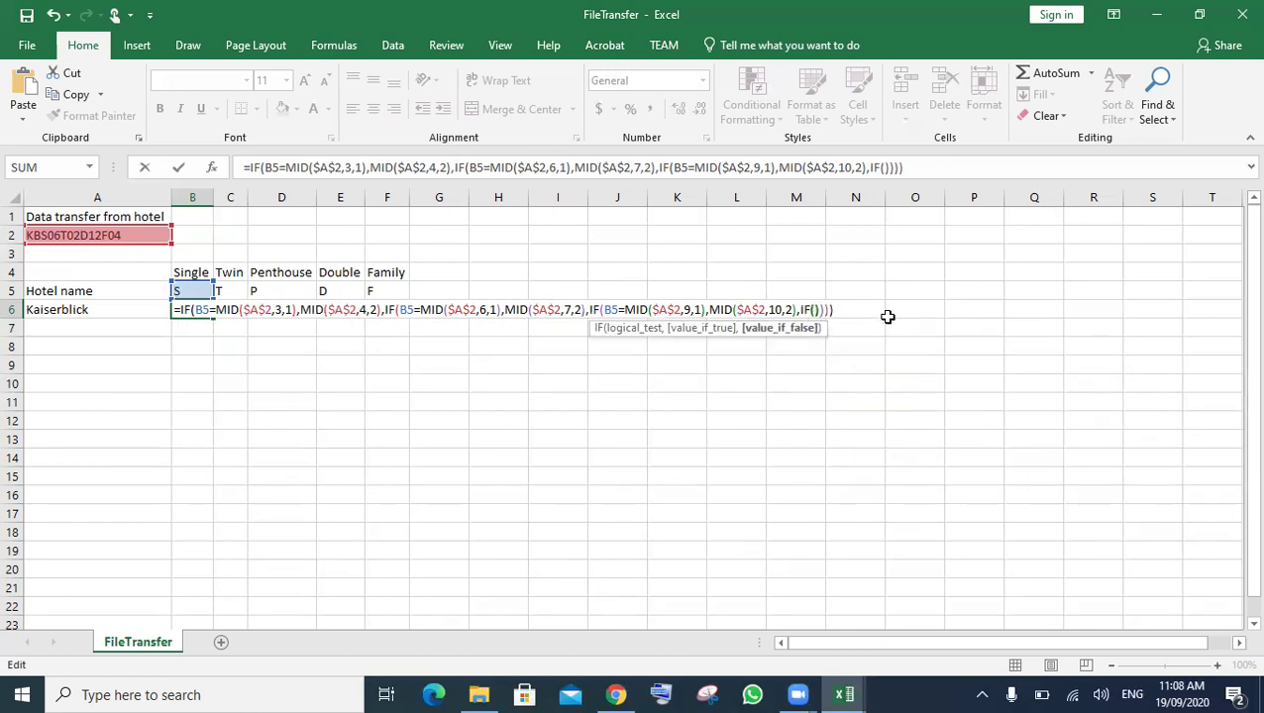
key(Left)
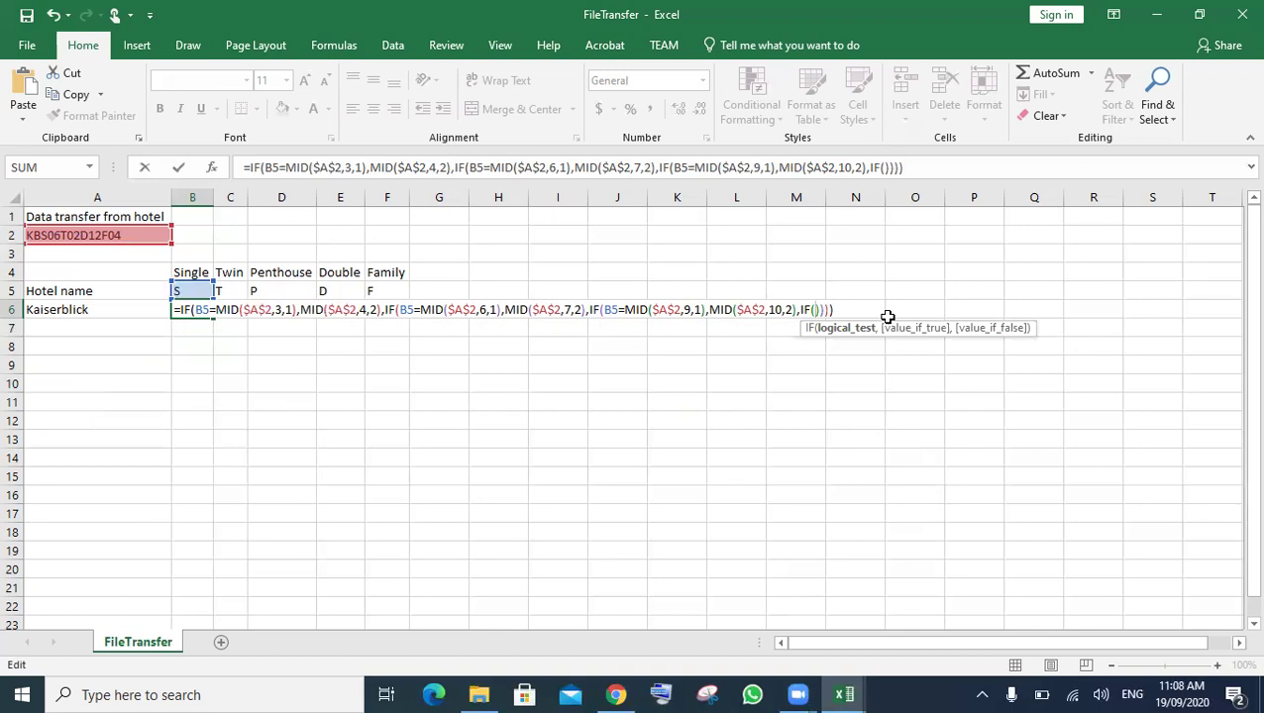
text(B5=MID($A$2,3,1),MID($A$2,4,2),)
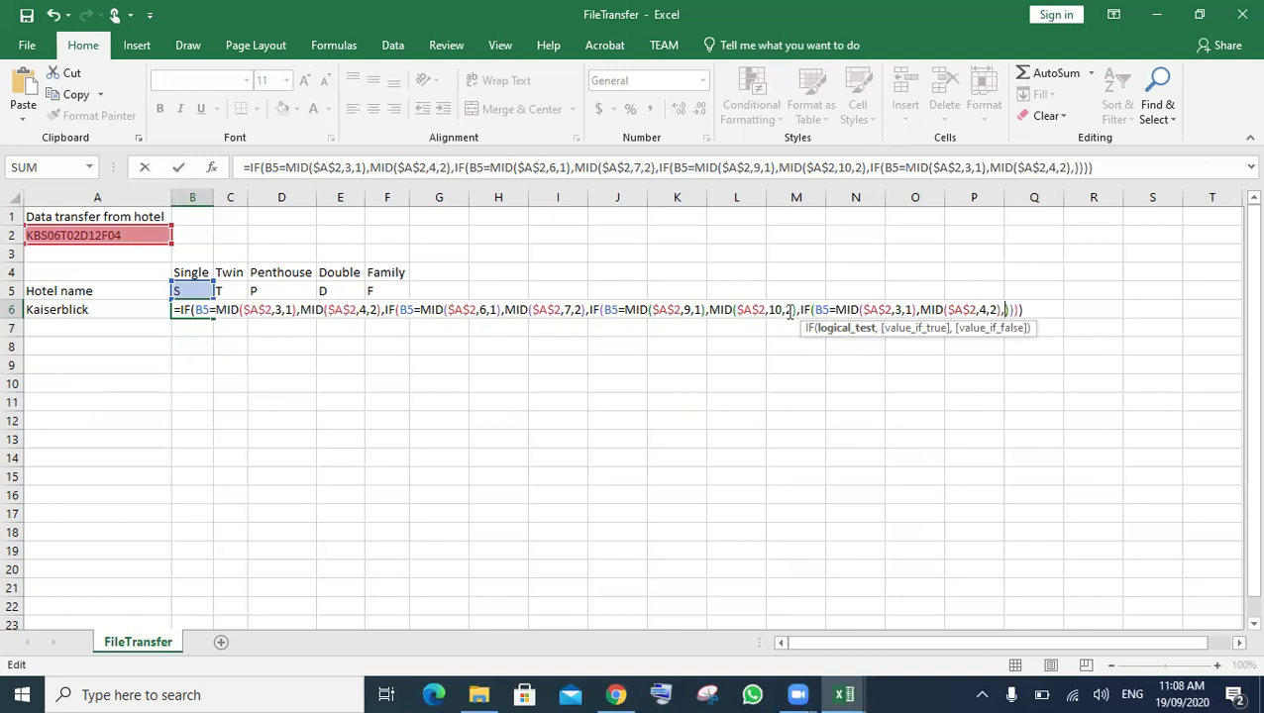
- Change the new IF's MID start positions to 12 and 14
click(901, 310)
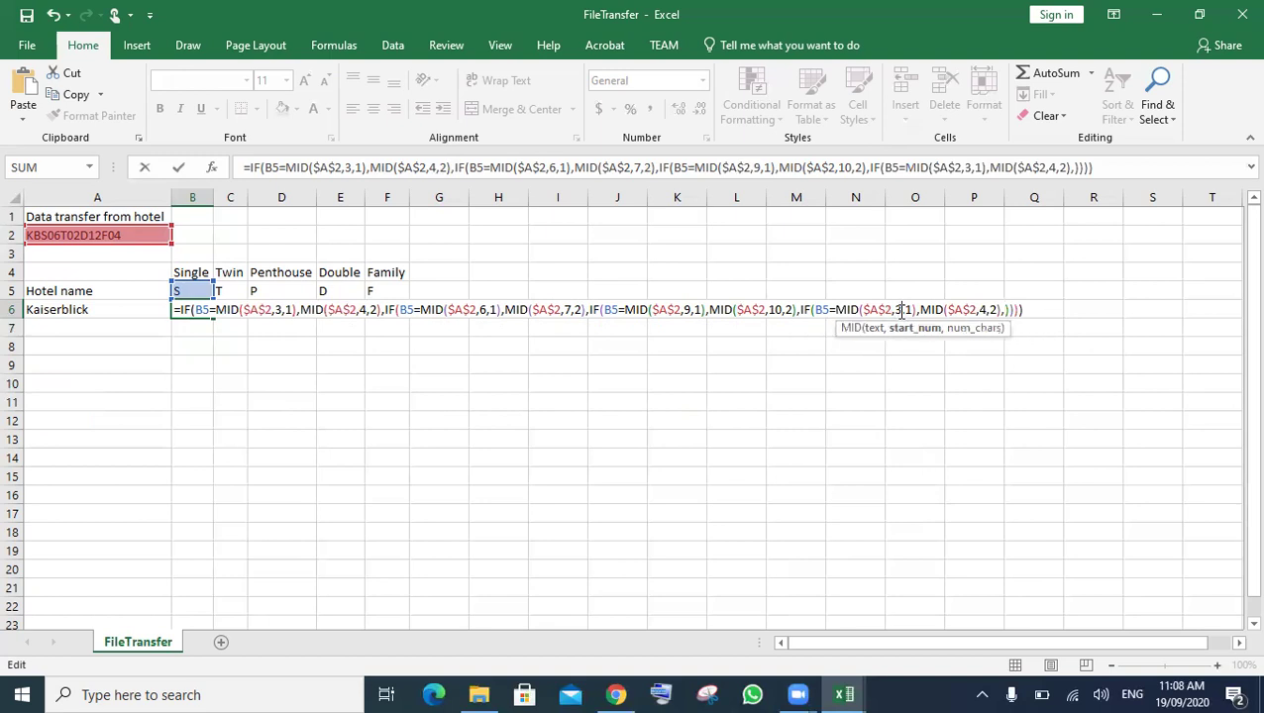
key(BackSpace)
text(12)
click(991, 310)
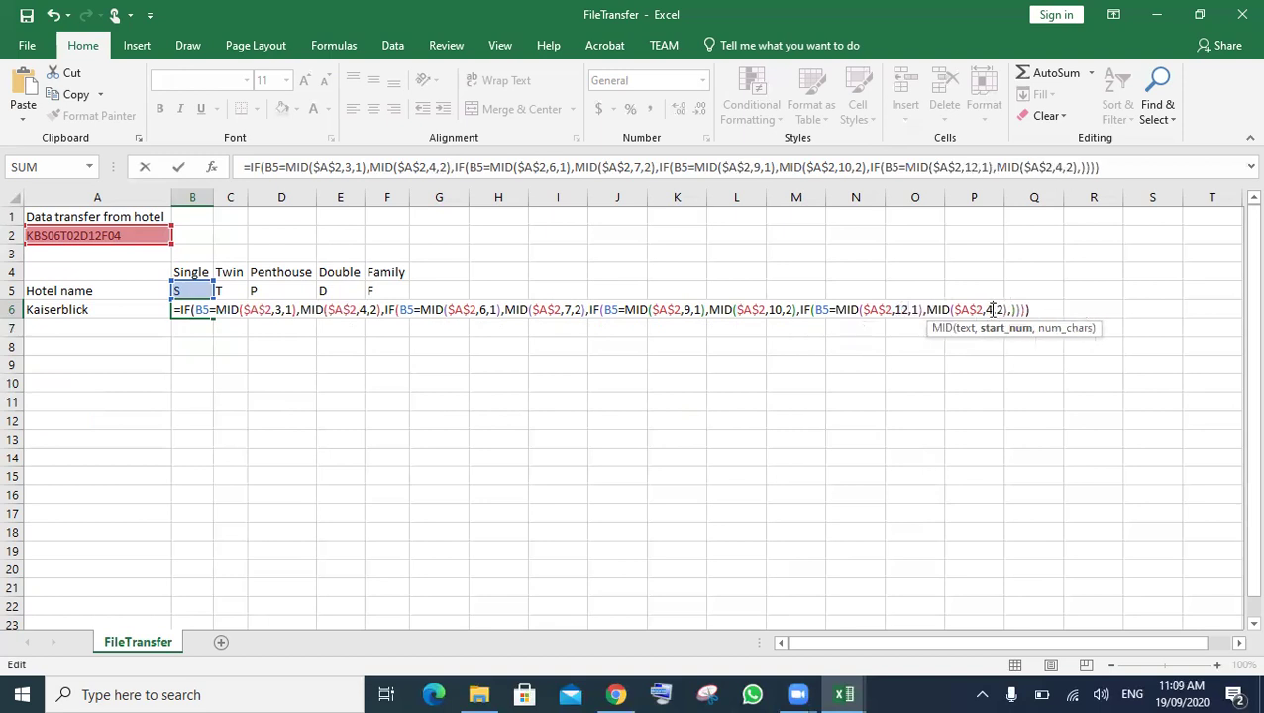
key(BackSpace)
text(14)
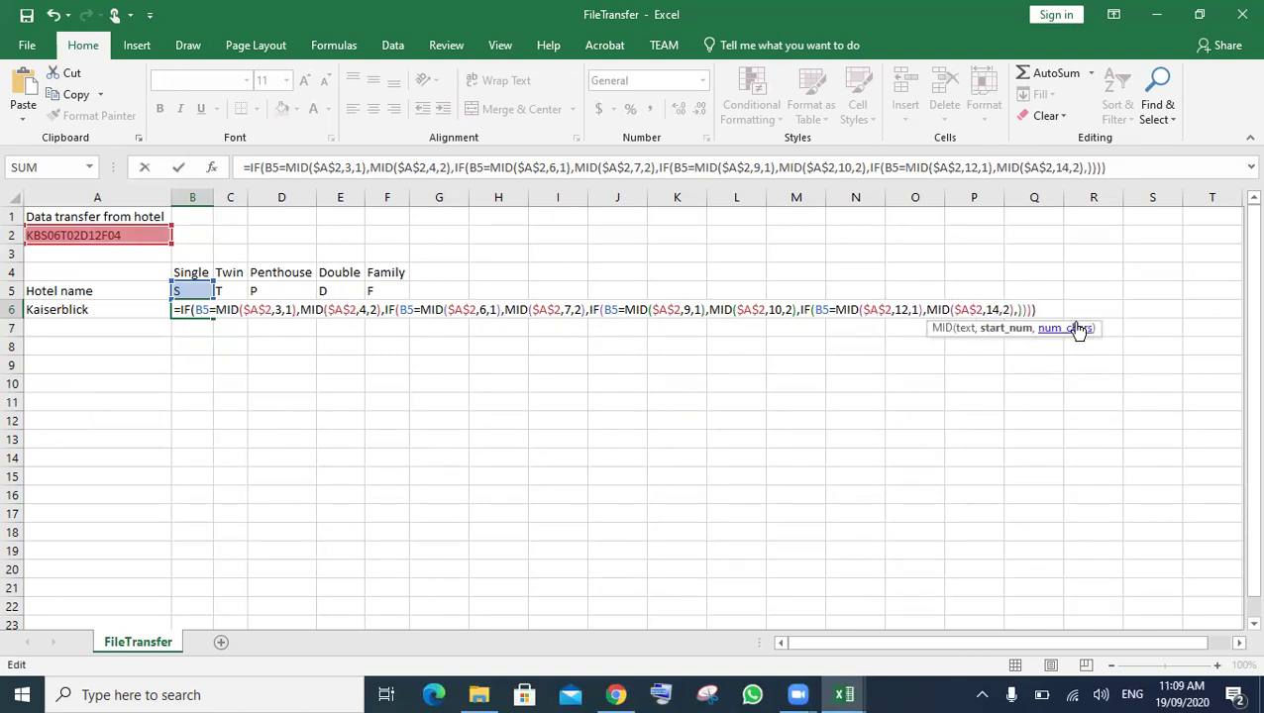
click(1019, 314)
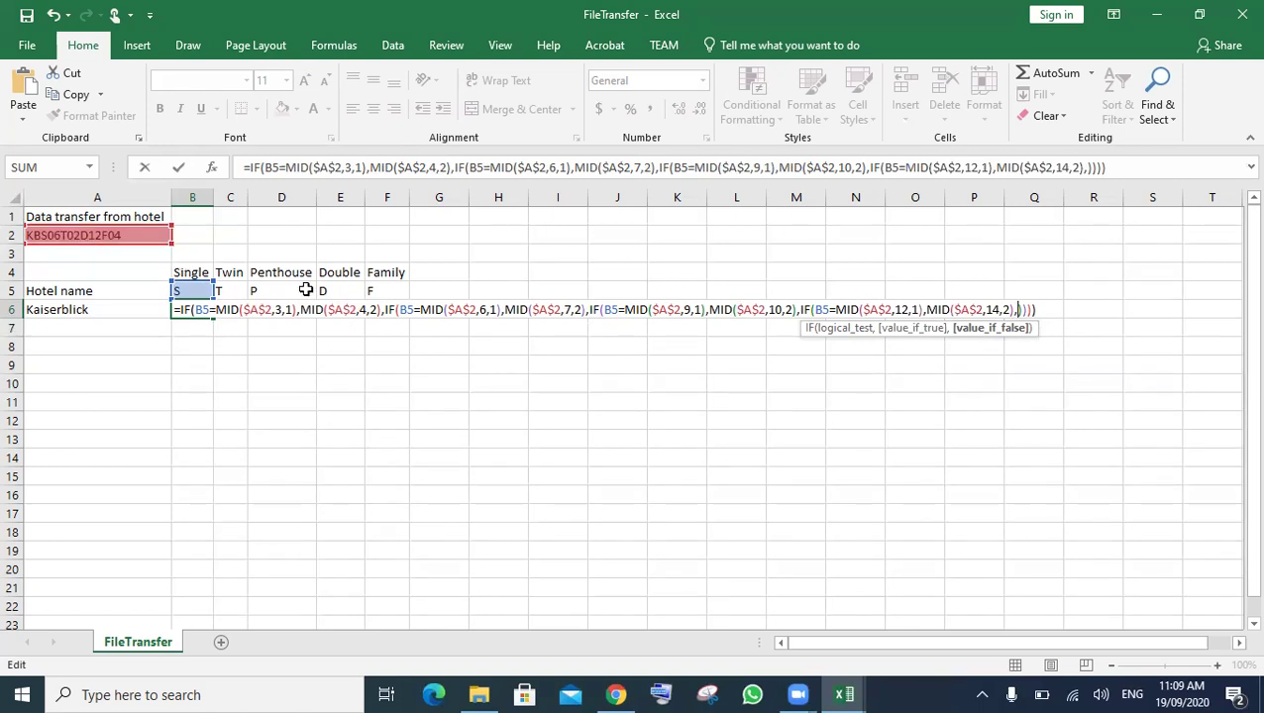
- Commit B6's formula and fill it across to F6, giving 06, 02, 0, 12 and 4
key(Return)
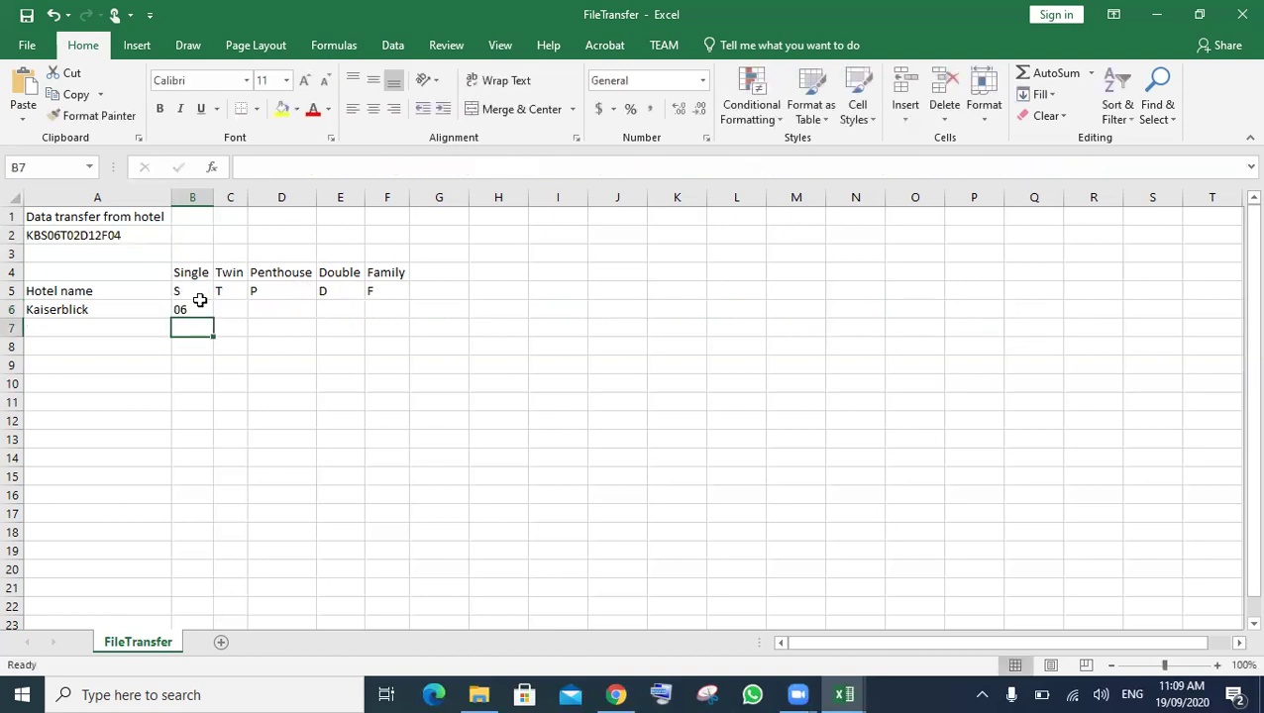
click(208, 313)
drag(213, 318, 404, 319)
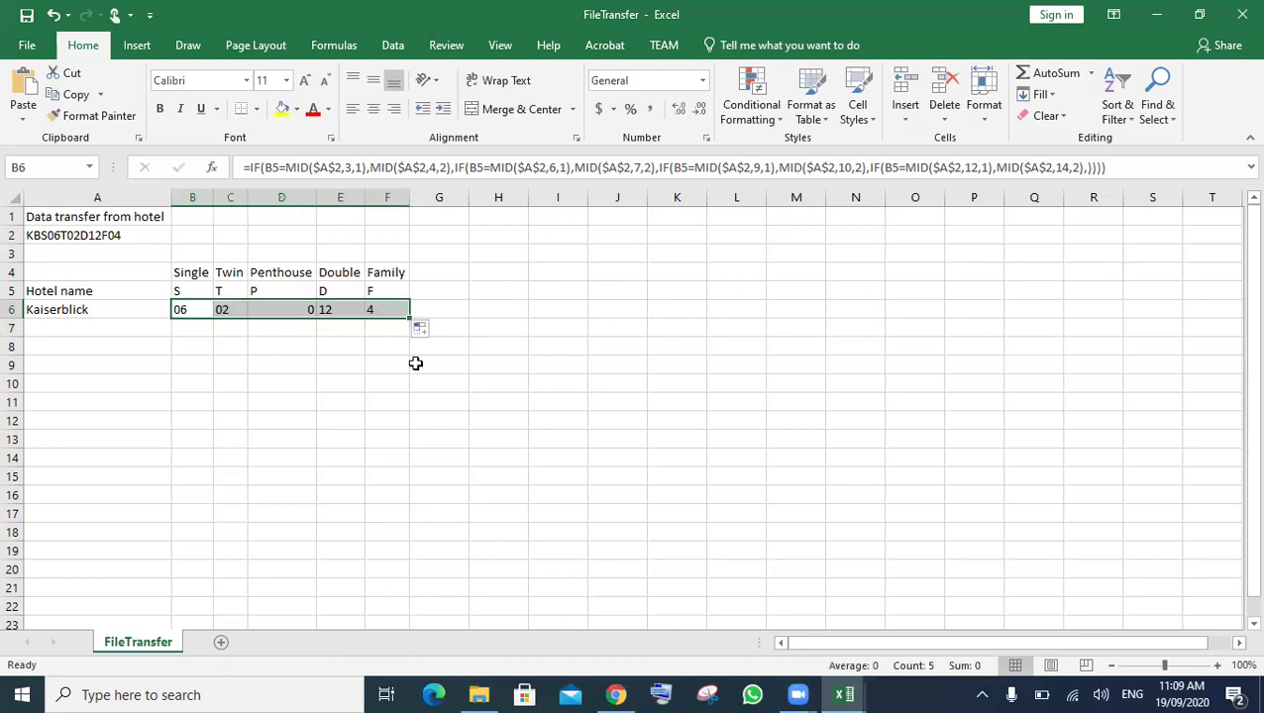
click(416, 364)
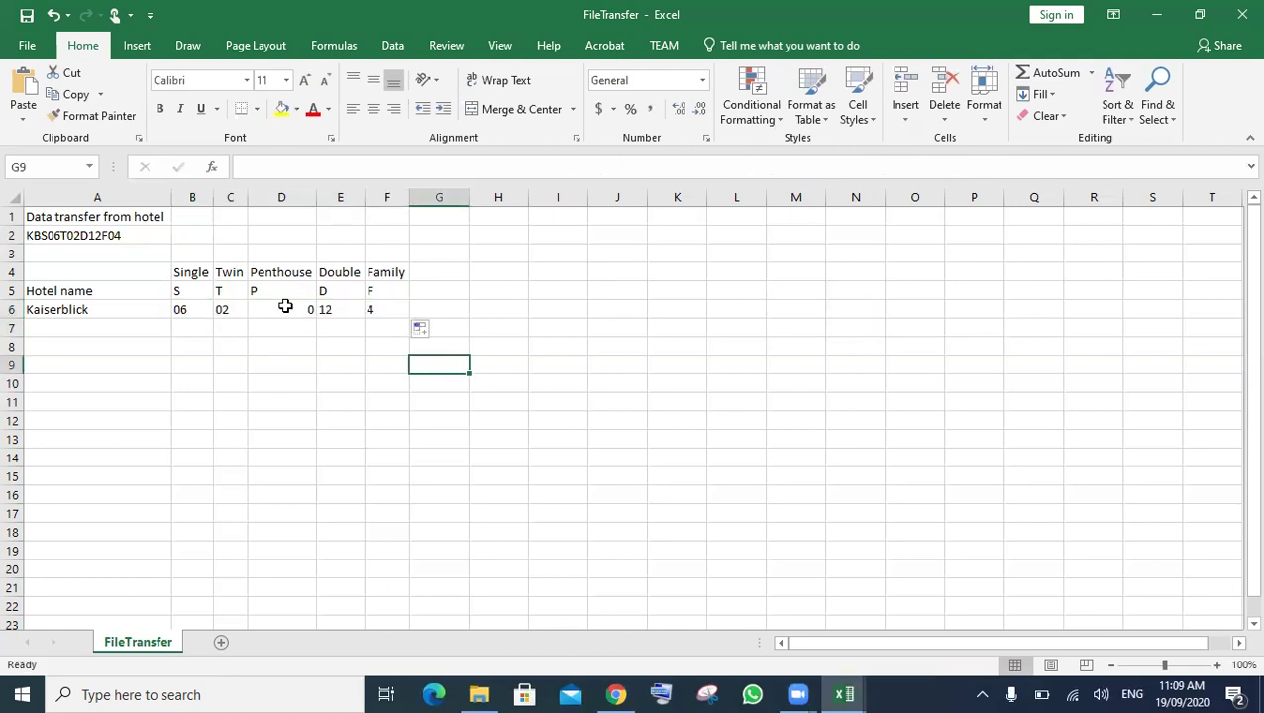
click(281, 315)
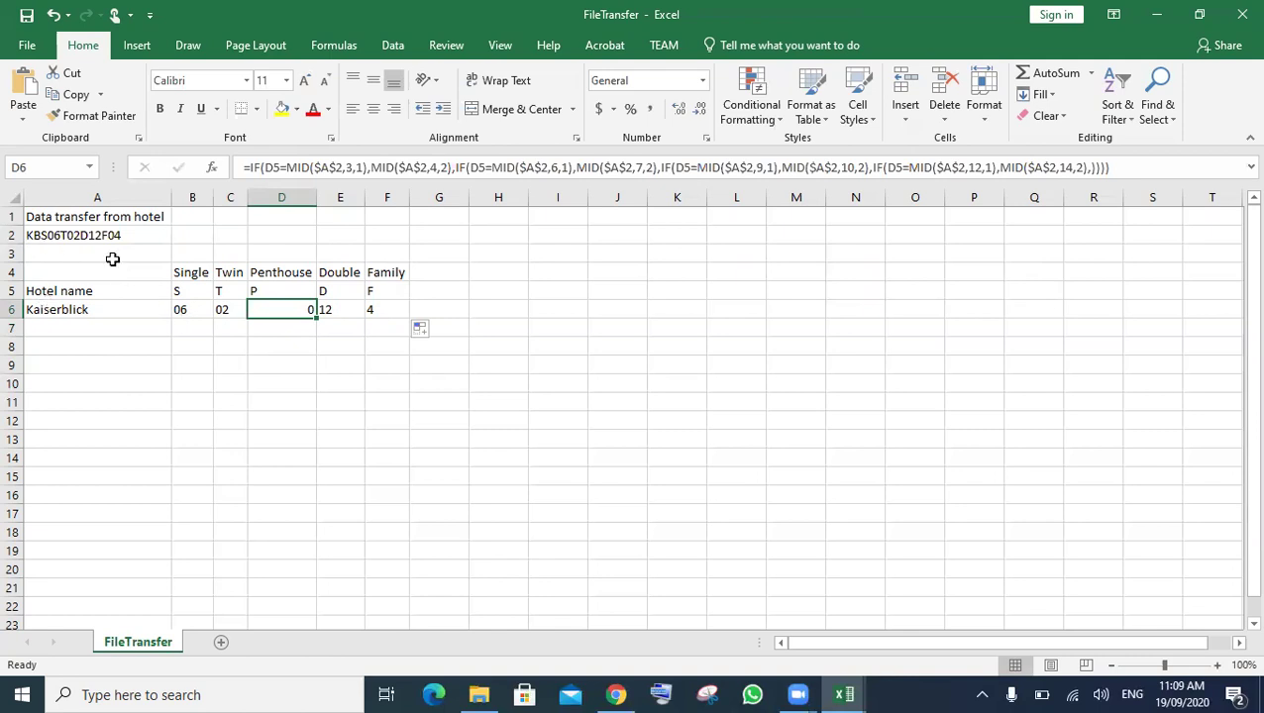
- Check the E6 and F6 formulas against the A2 code, then open F6's formula for editing
click(237, 325)
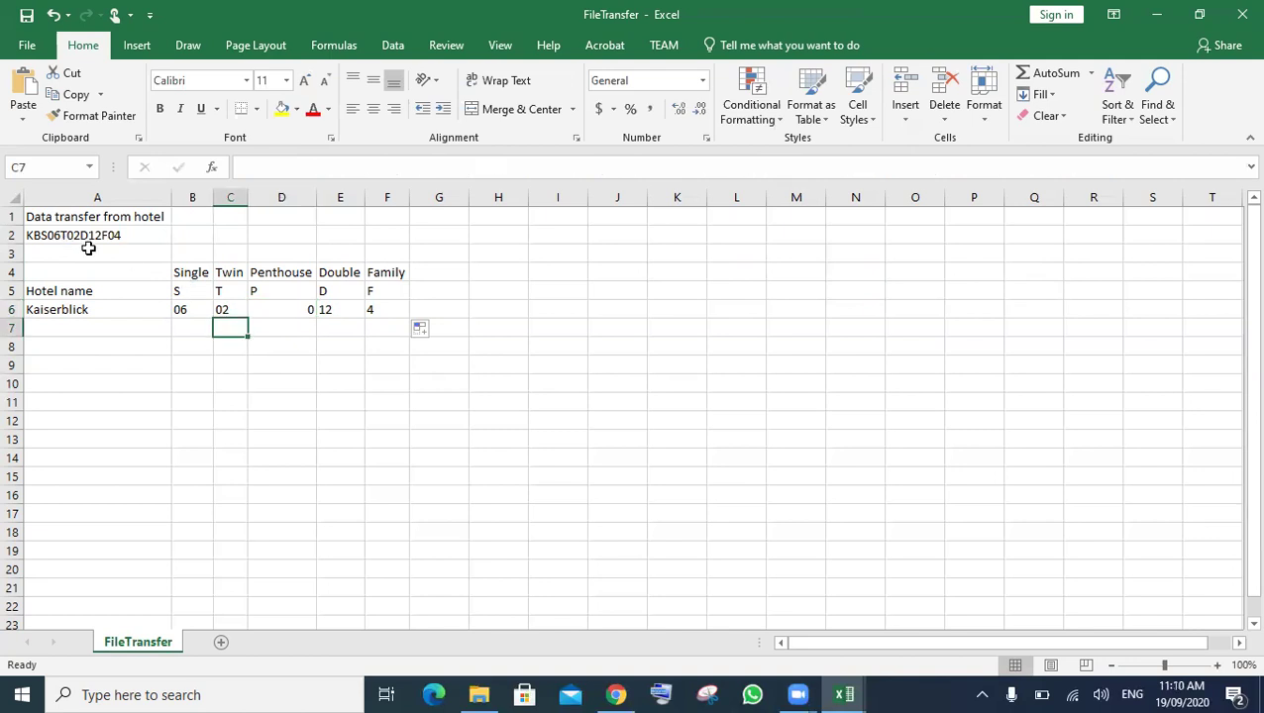
click(330, 310)
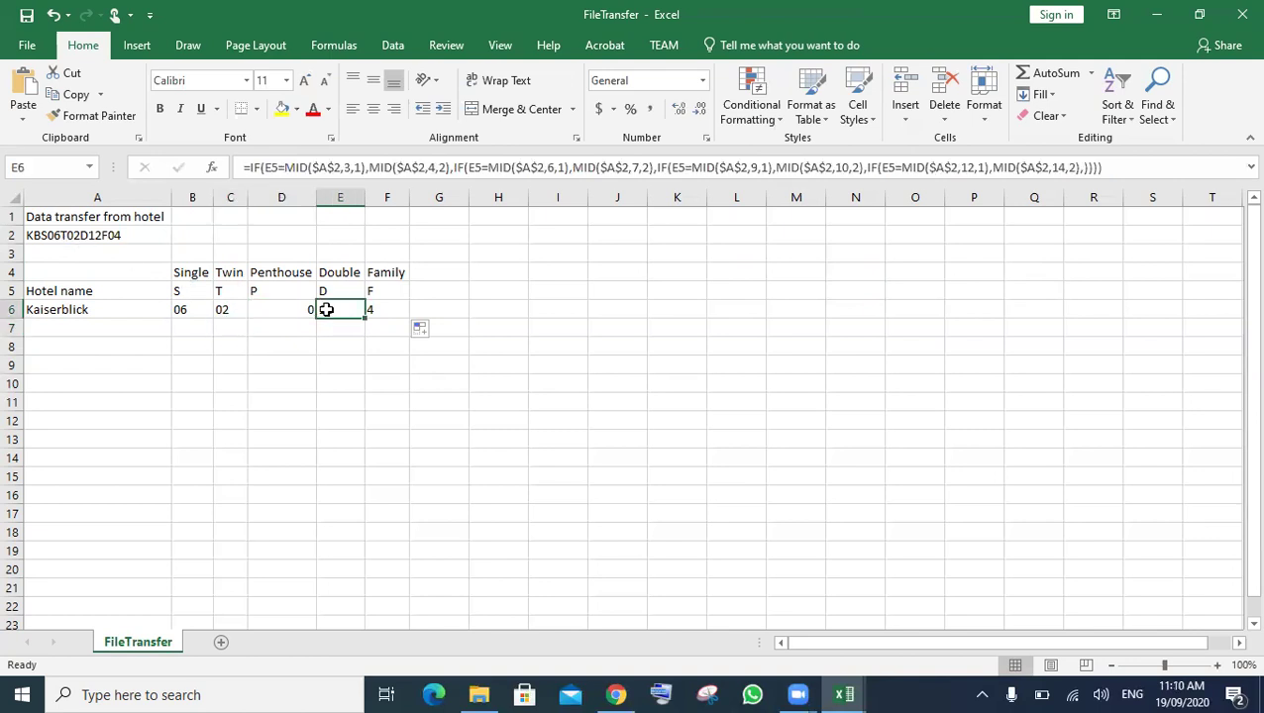
click(116, 251)
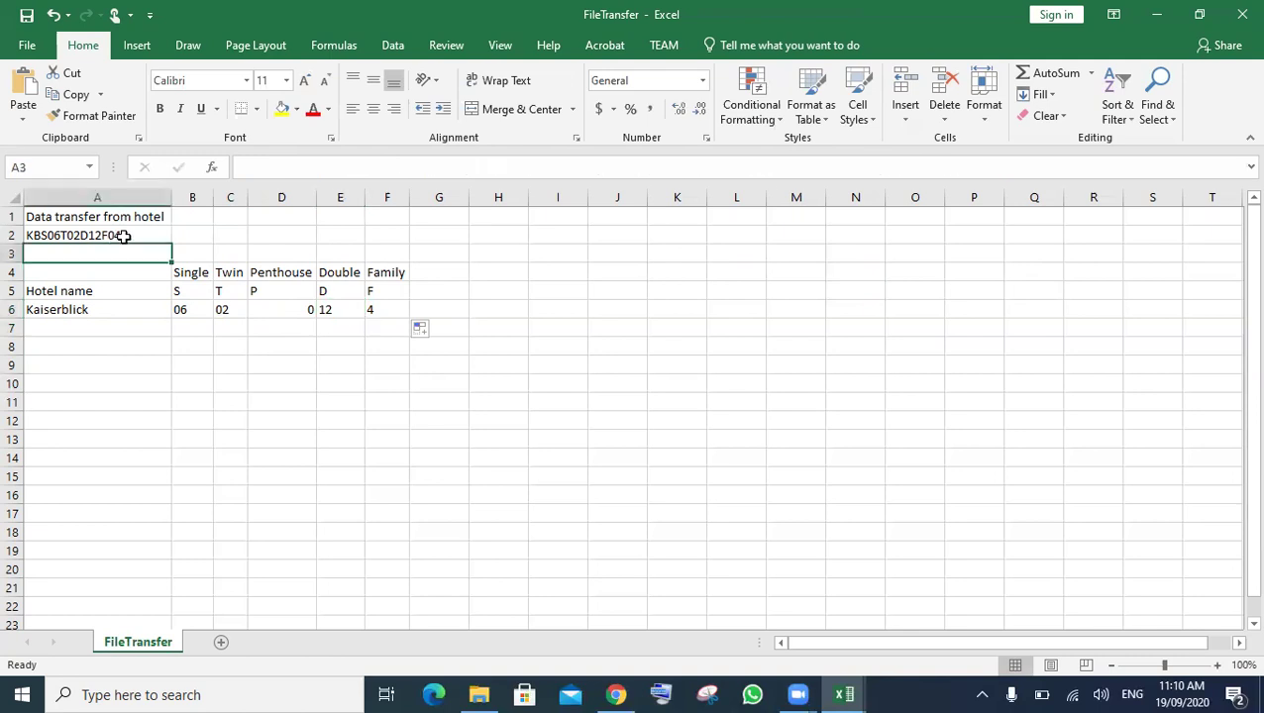
click(377, 309)
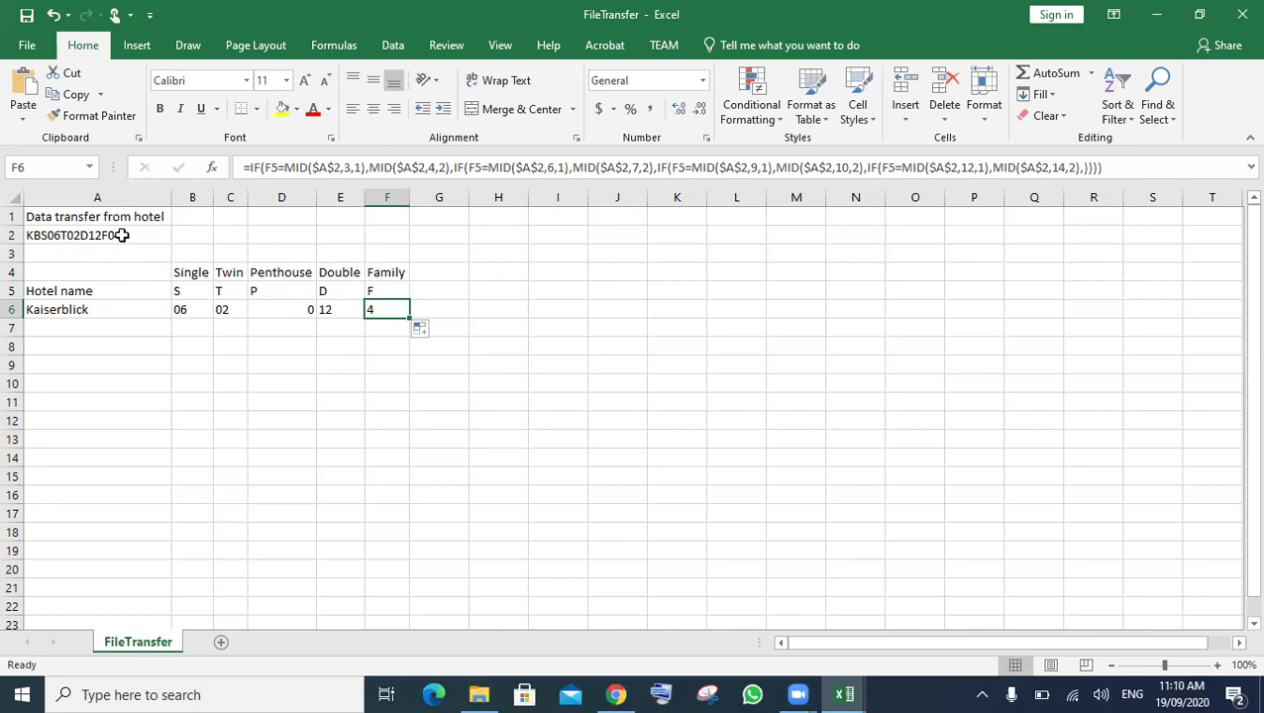
click(169, 244)
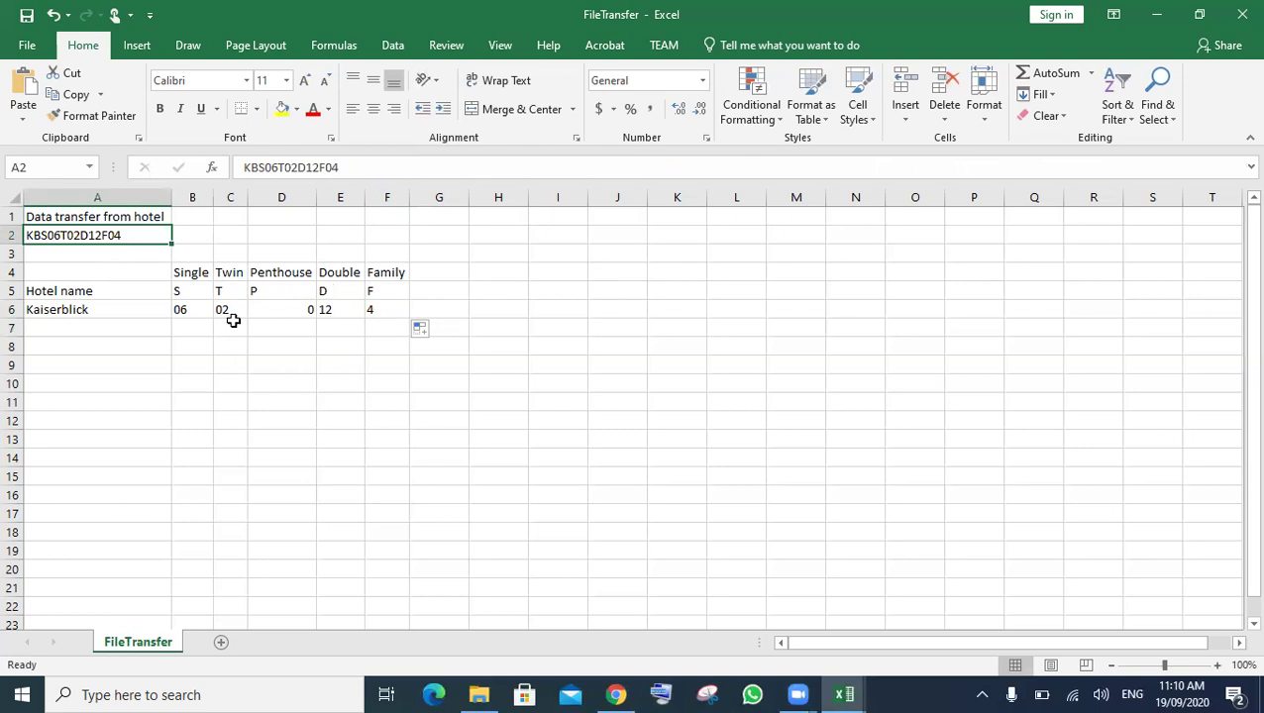
click(394, 308)
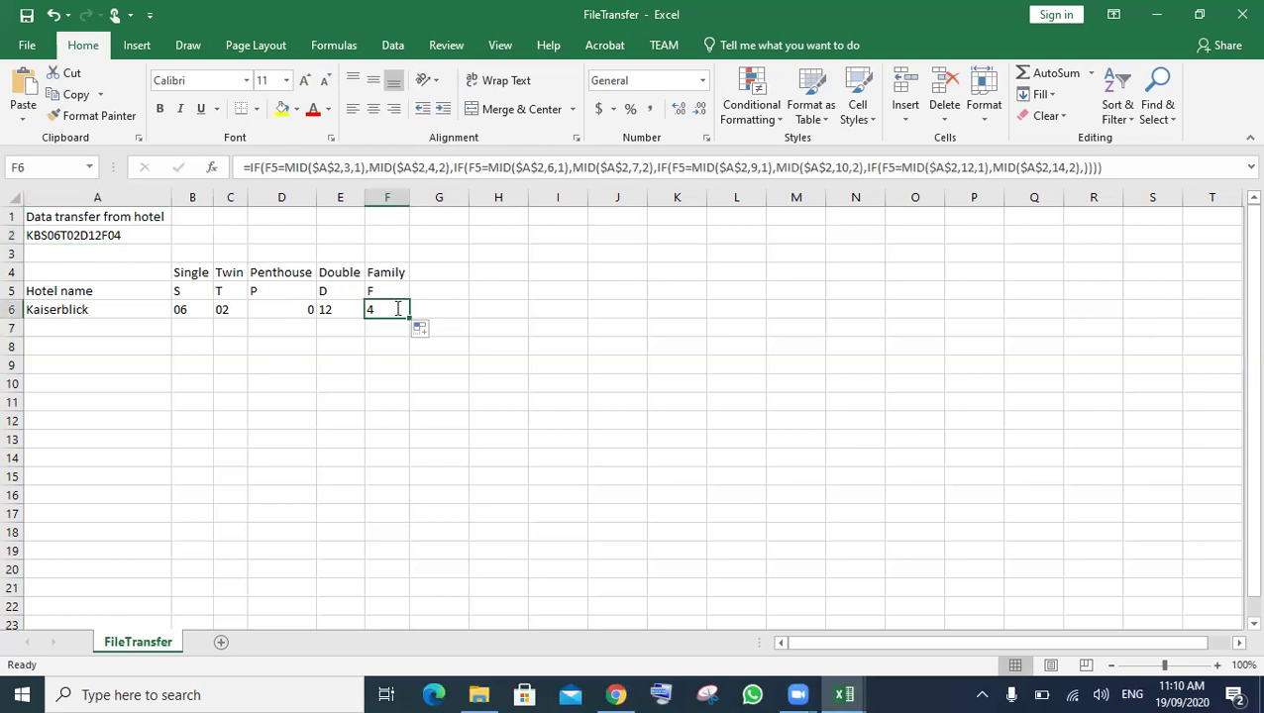
double_click(397, 309)
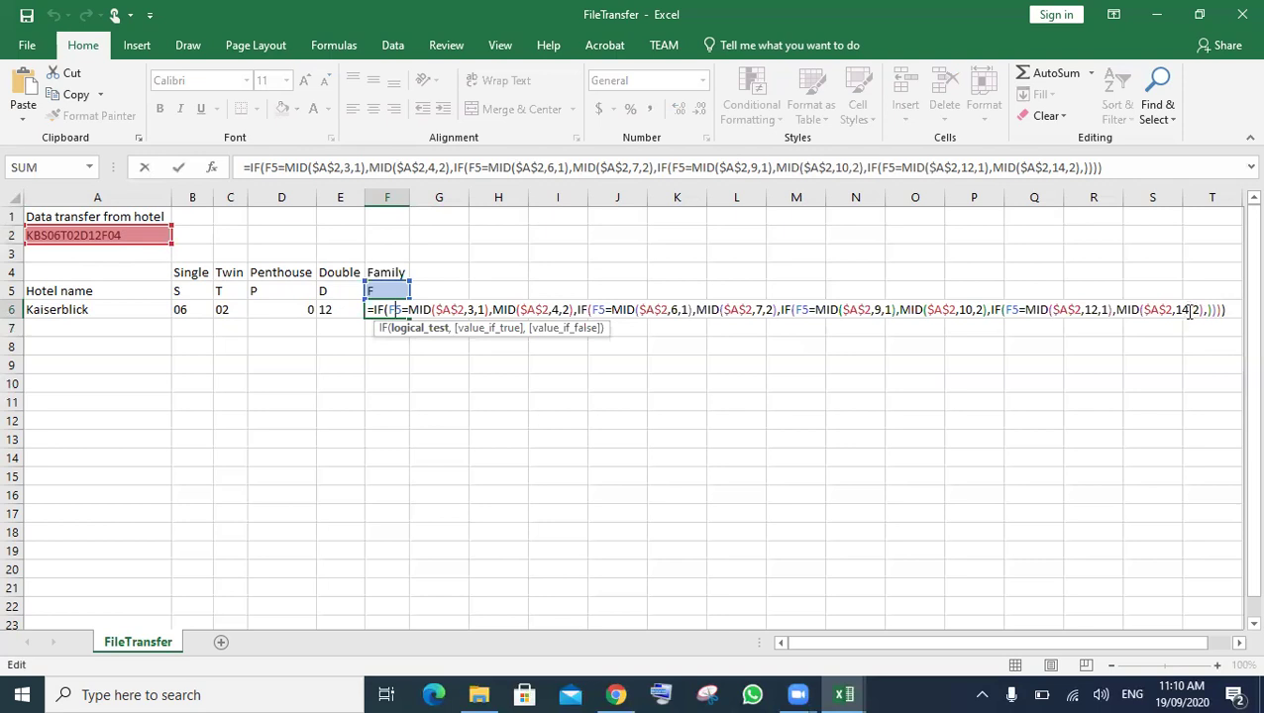
- Change F6's last MID start position from 14 to 13 so Family shows 04
click(1190, 309)
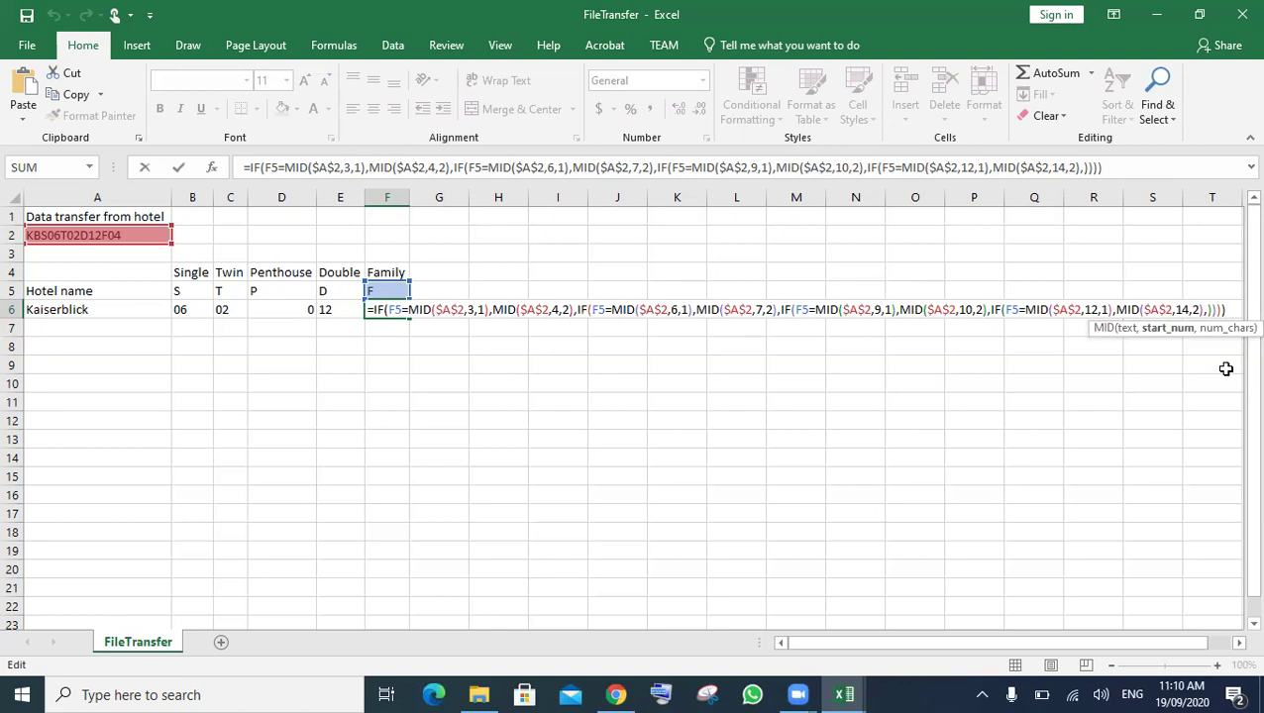
key(BackSpace)
text(3)
click(557, 402)
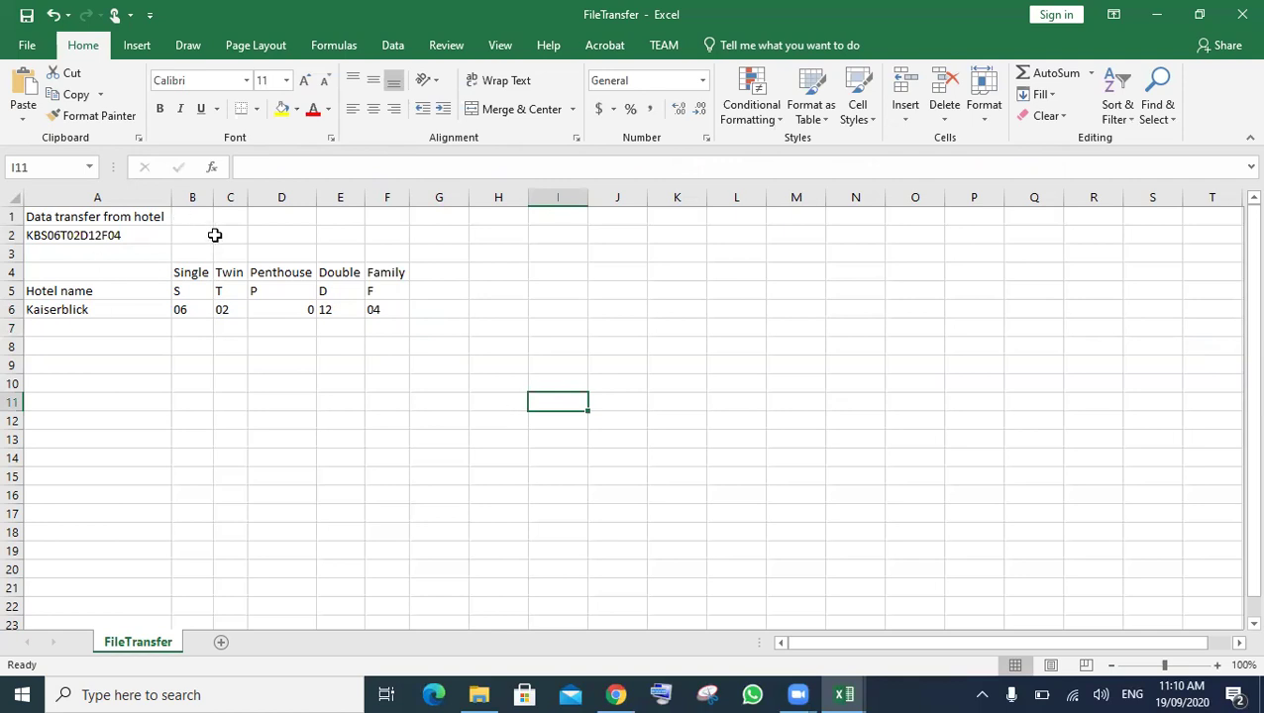
- In the exam PDF, find task 14 and highlight the requirement that A2's code fills A6 to F6
click(616, 693)
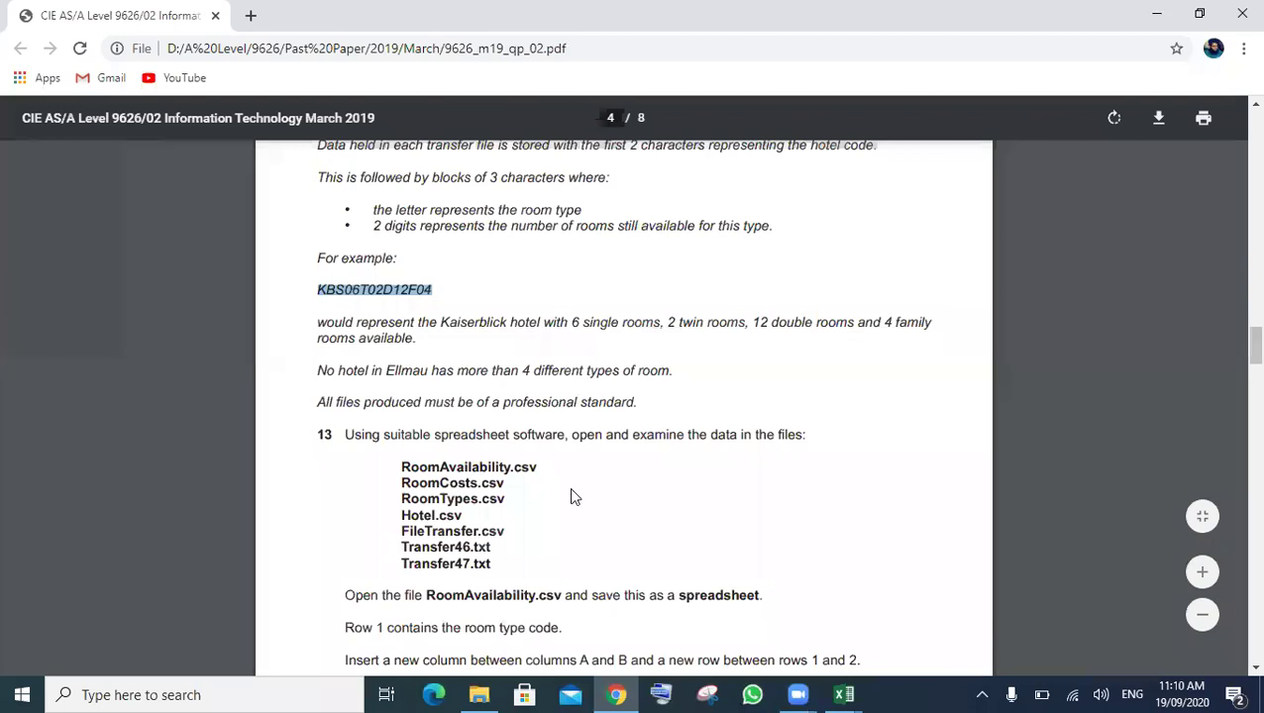
scroll(571, 489, down, 2)
scroll(571, 496, down, 3)
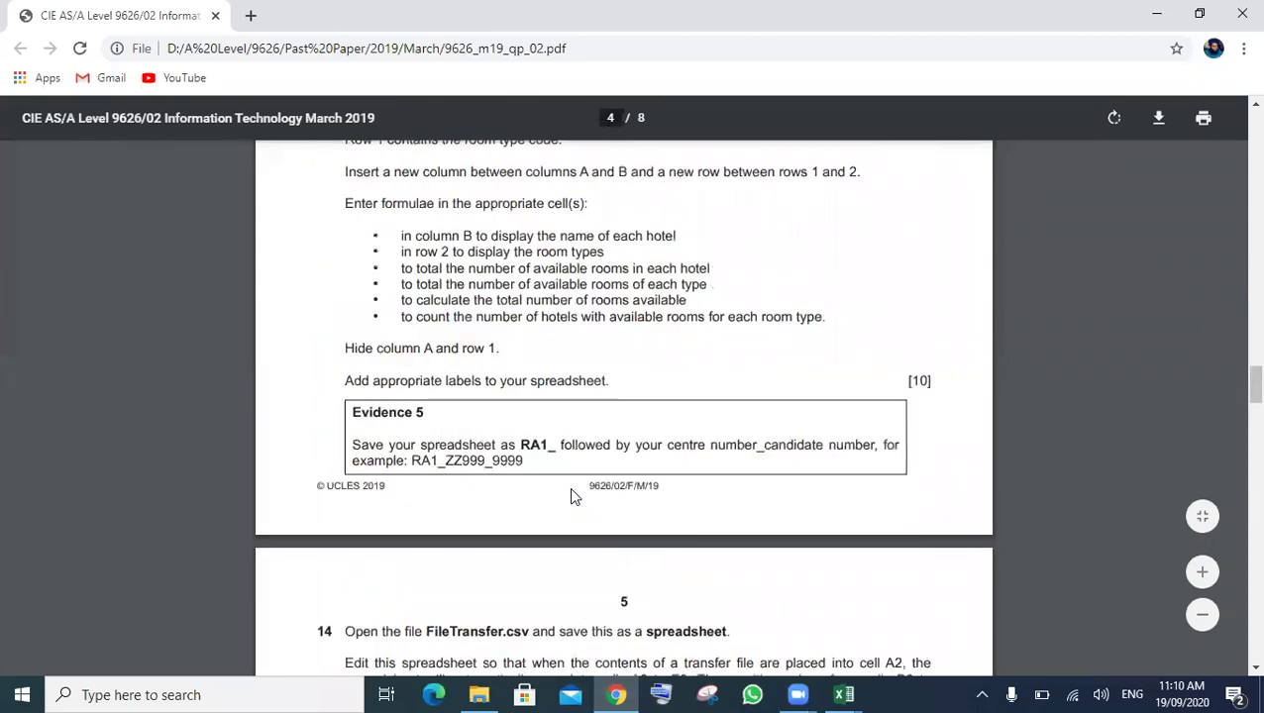
scroll(571, 495, down, 2)
scroll(439, 411, down, 1)
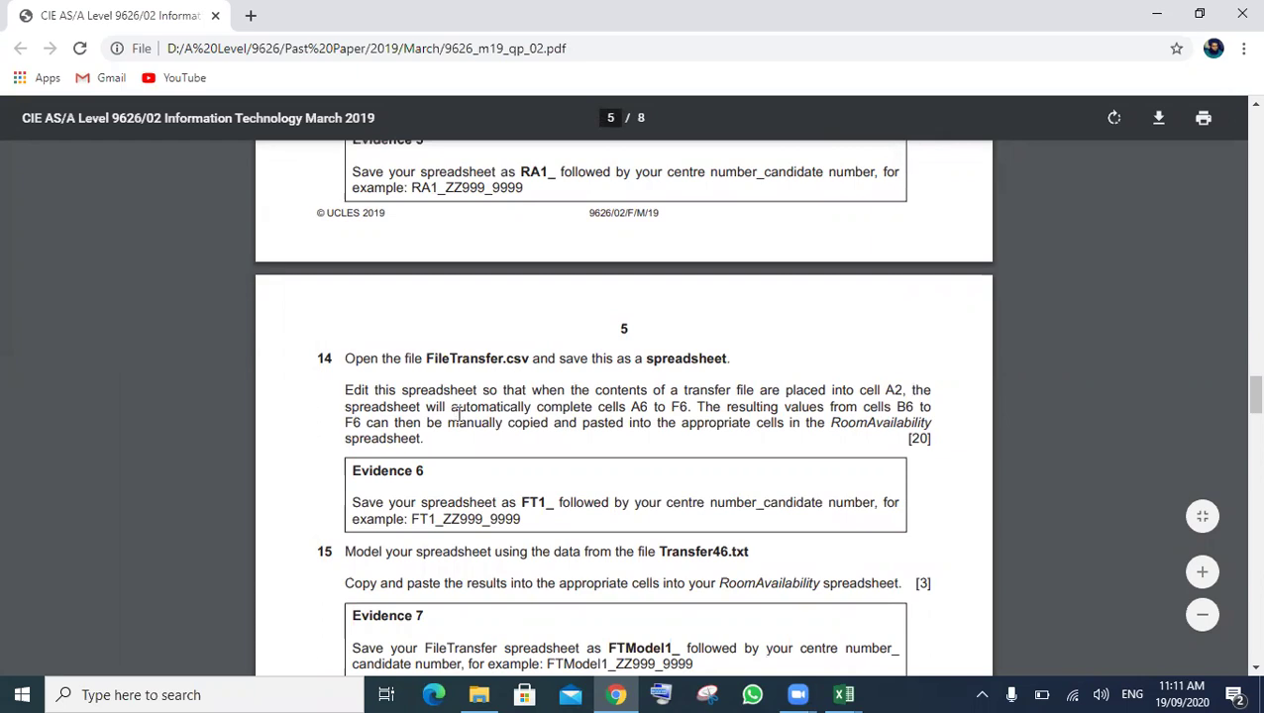
drag(694, 407, 344, 397)
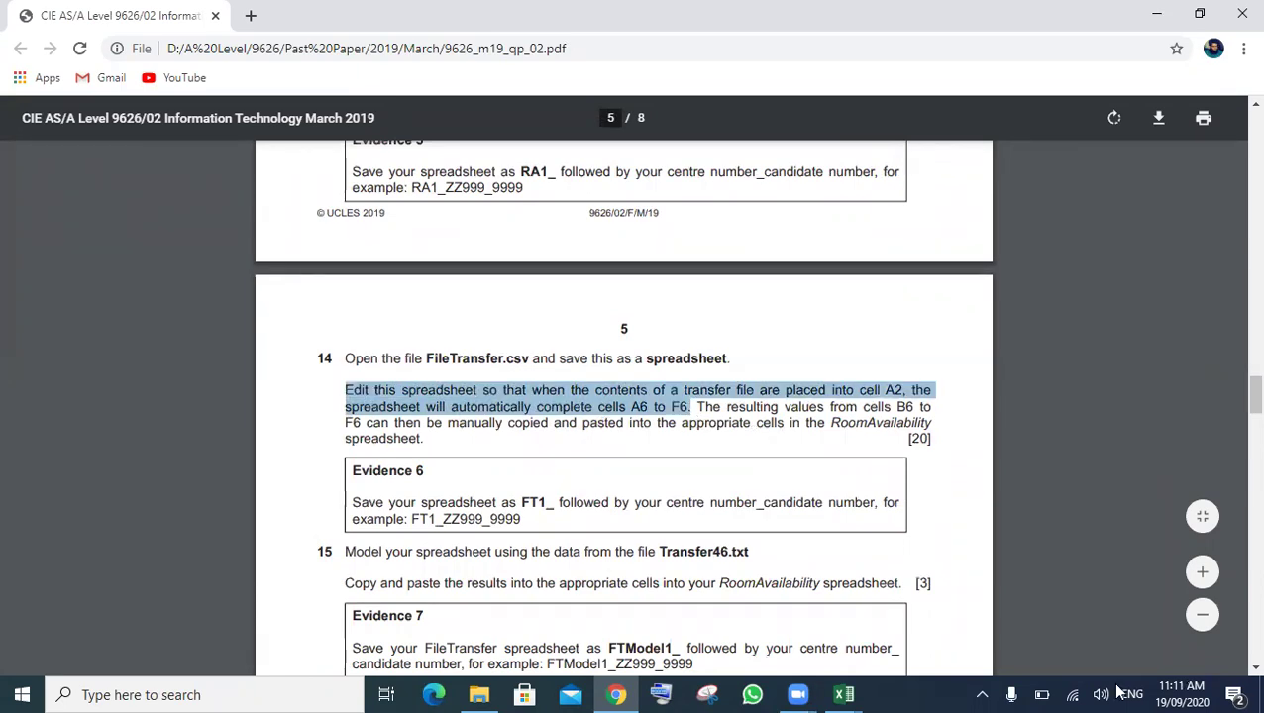
- Compare A2's code KBS06T02D12F04 with row 6's results on the FileTransfer sheet
mouse_move(843, 694)
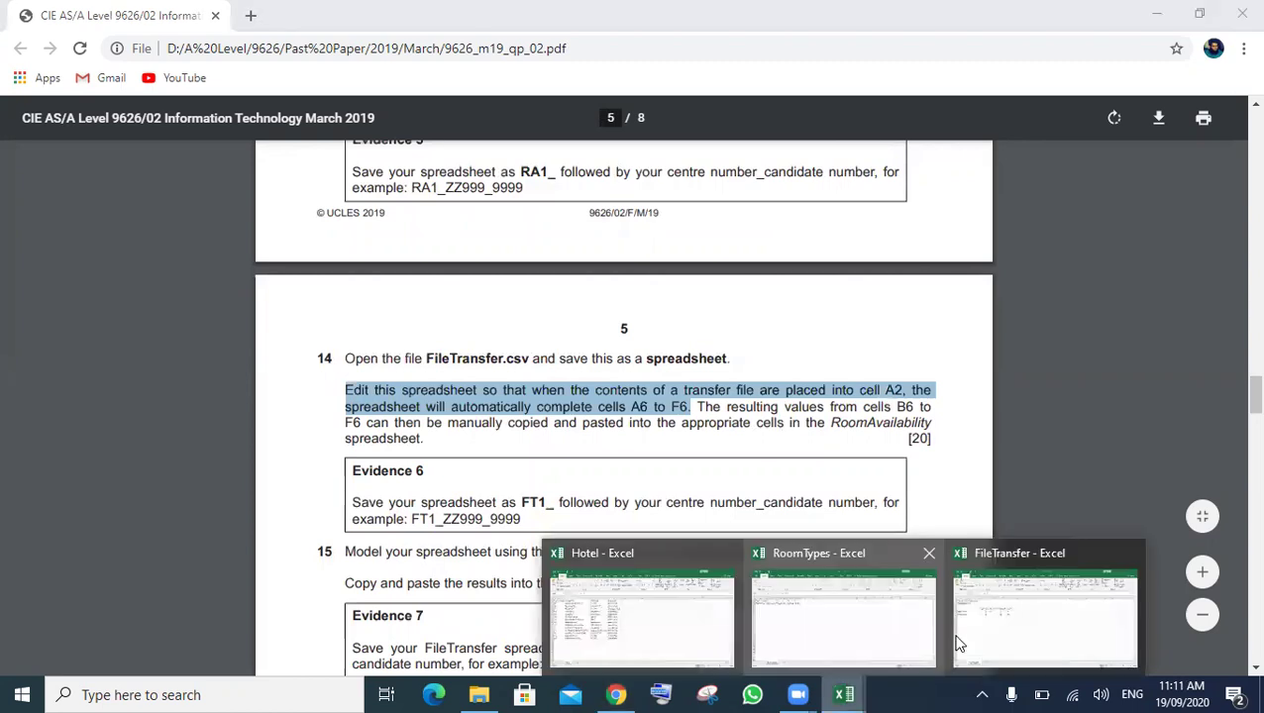
click(1011, 634)
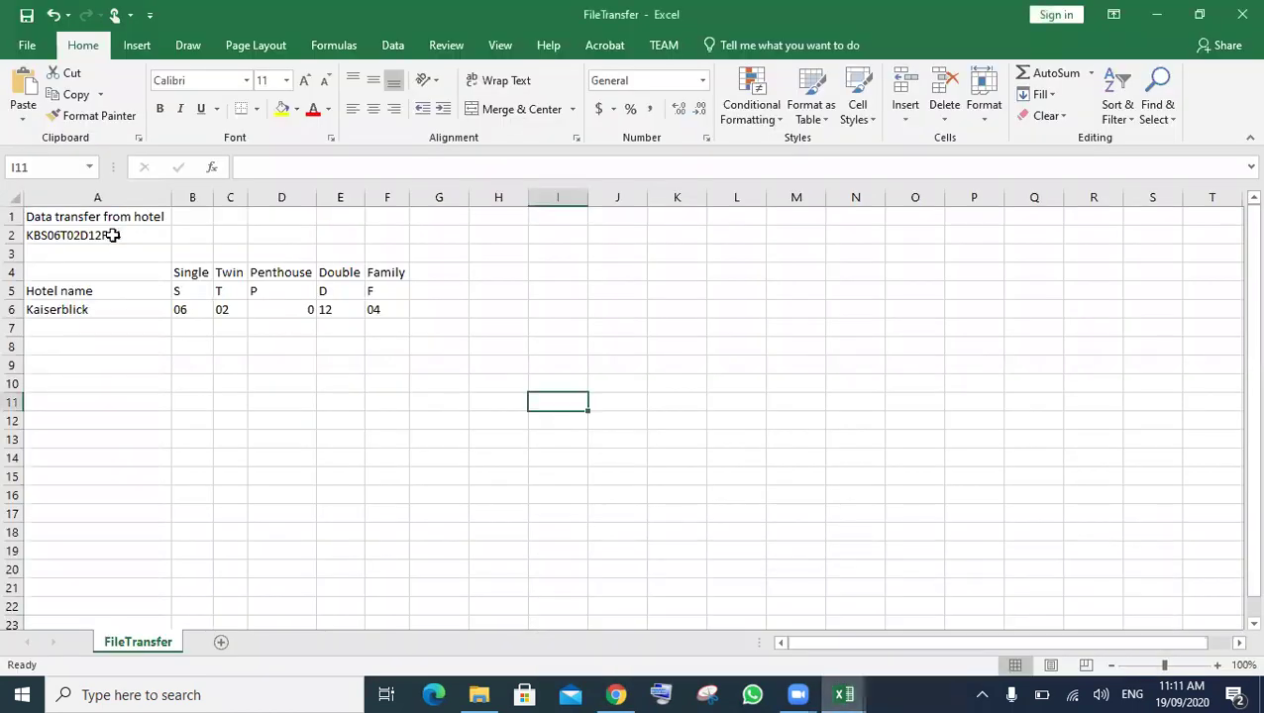
click(114, 234)
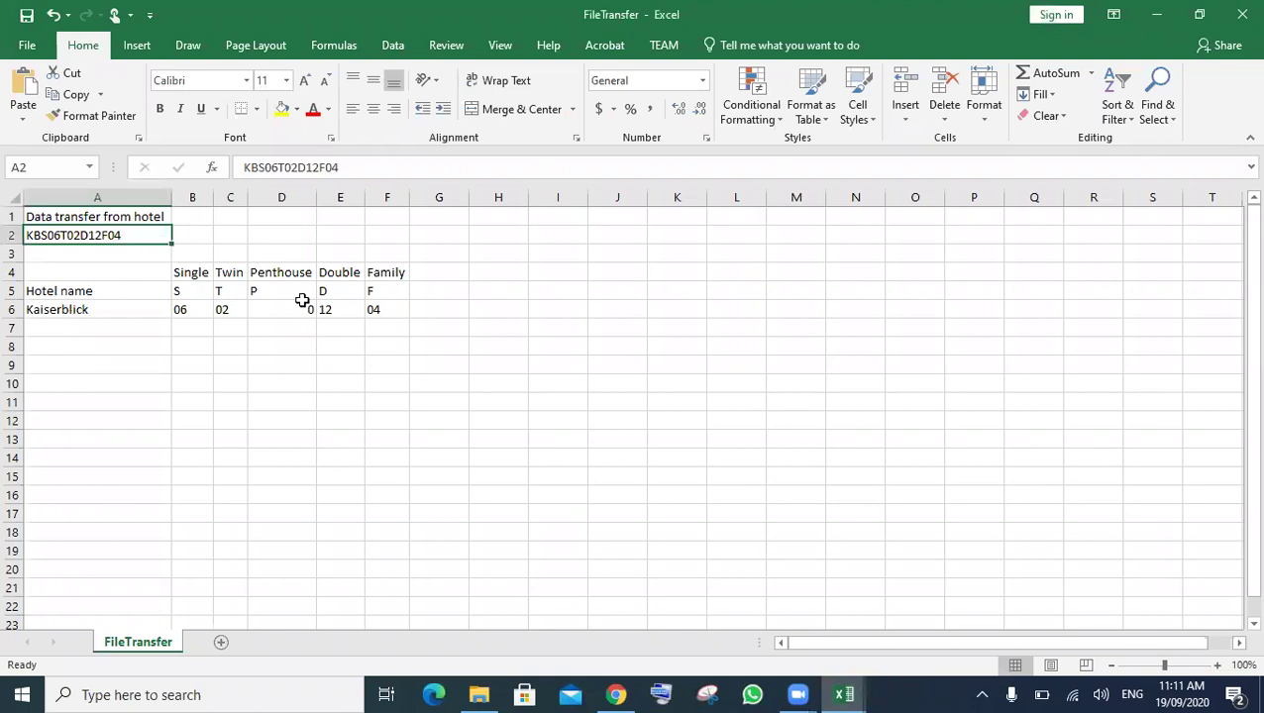
click(616, 695)
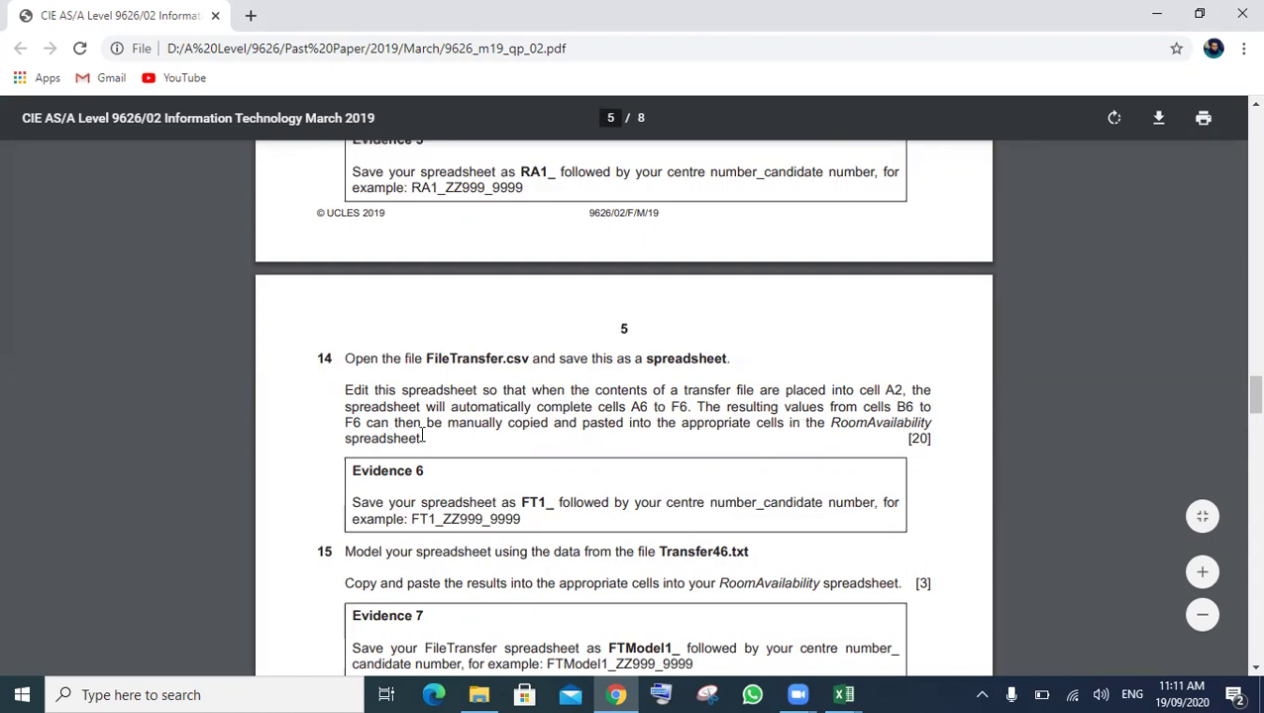
- Highlight the RoomAvailability copying sentence and the Evidence 6 save instruction in the PDF
drag(421, 438, 354, 422)
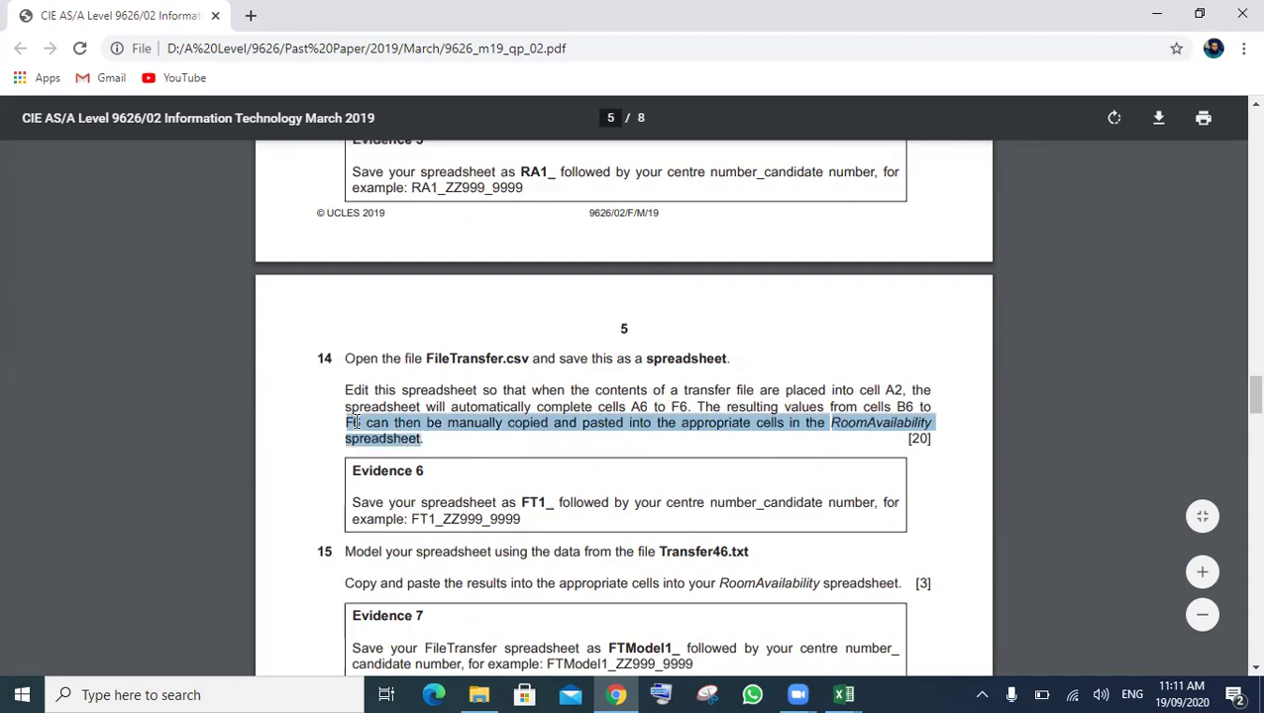
click(882, 462)
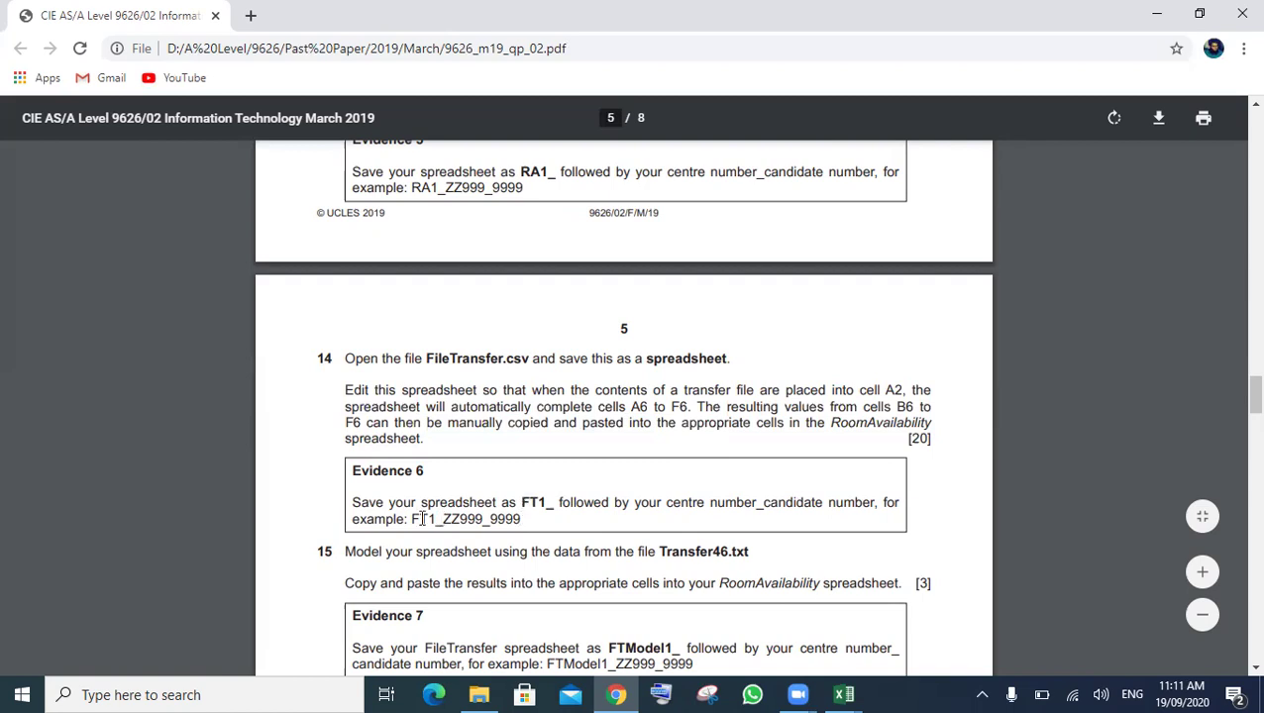
drag(342, 501, 561, 511)
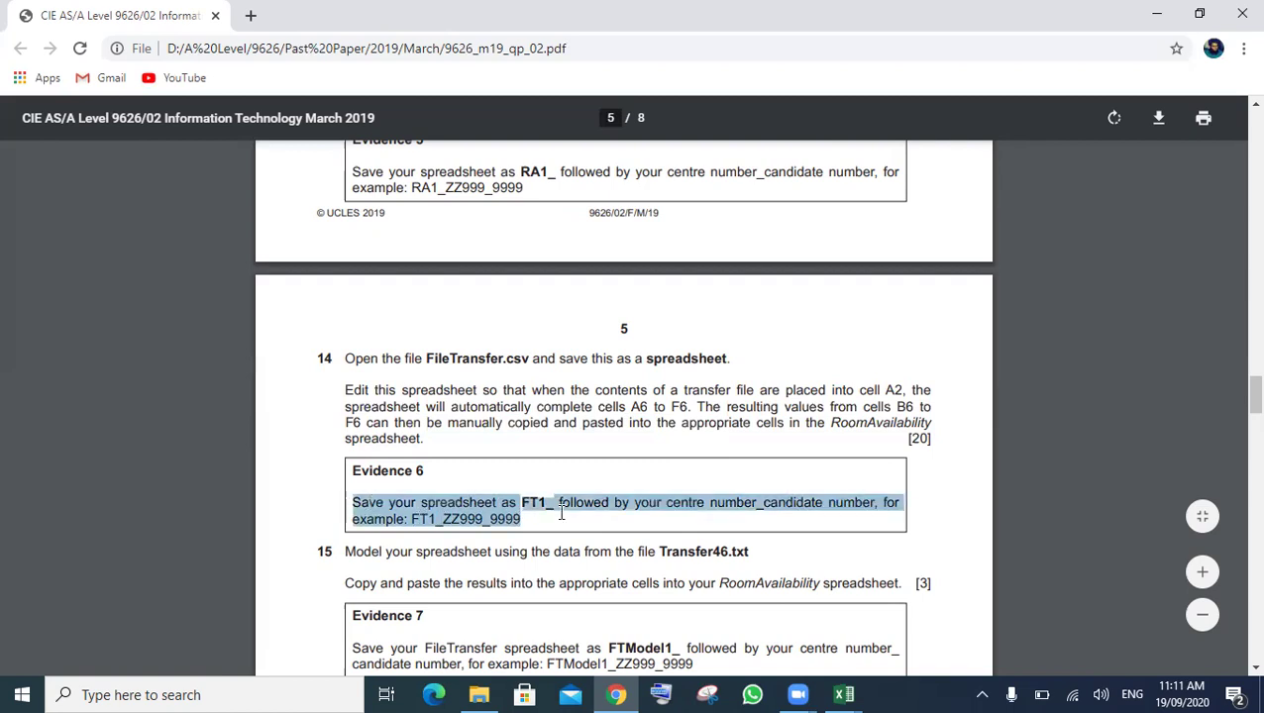
double_click(560, 511)
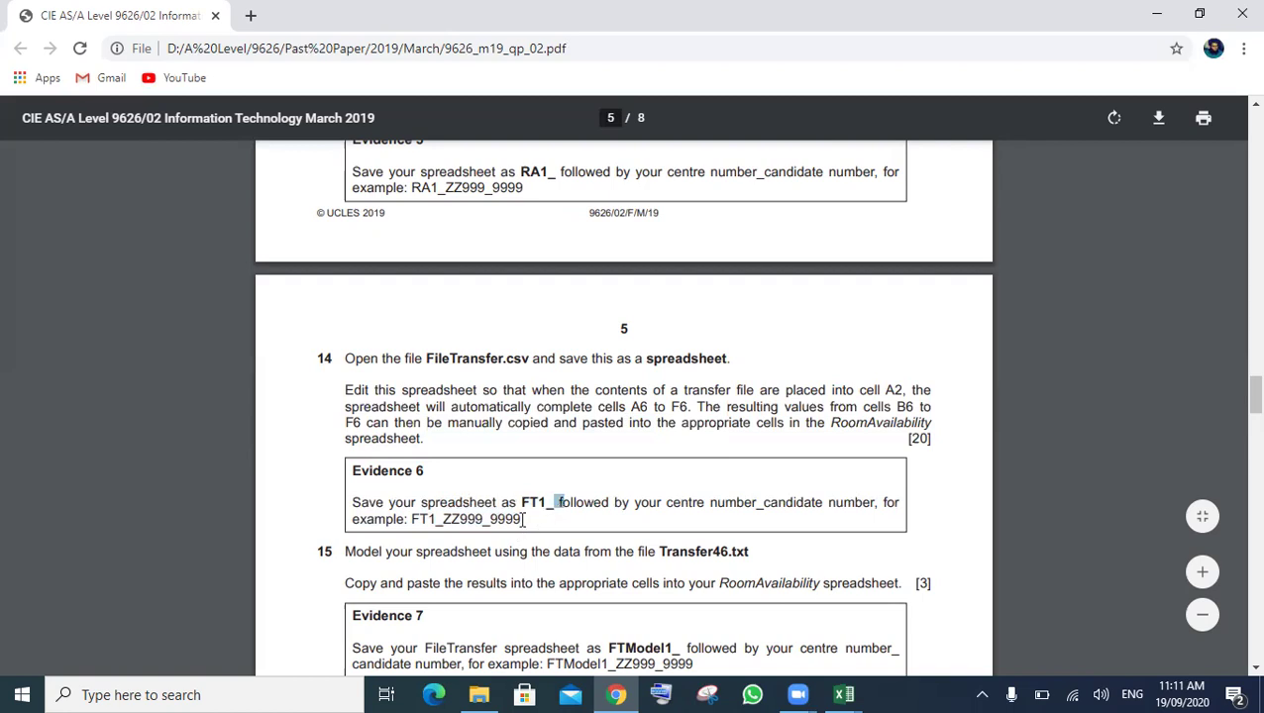
click(550, 485)
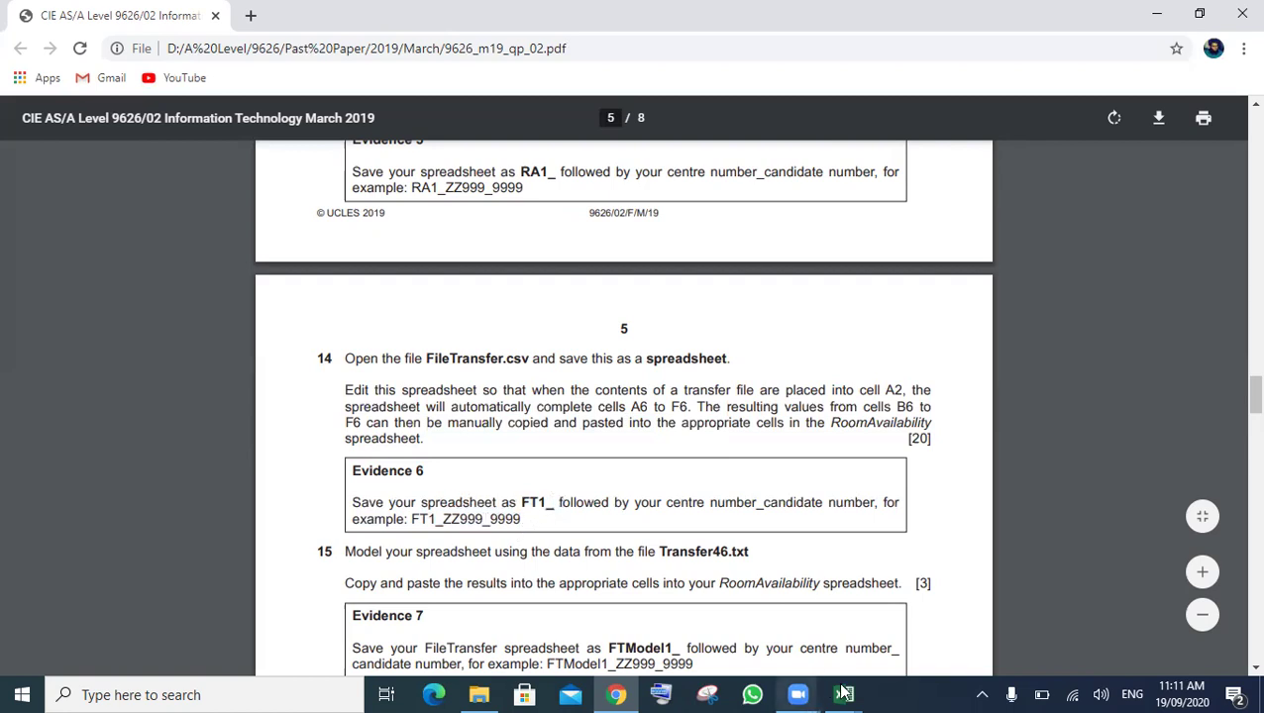
- Save the workbook to the source files folder as FT1_ plus the centre and candidate numbers
mouse_move(843, 693)
click(999, 620)
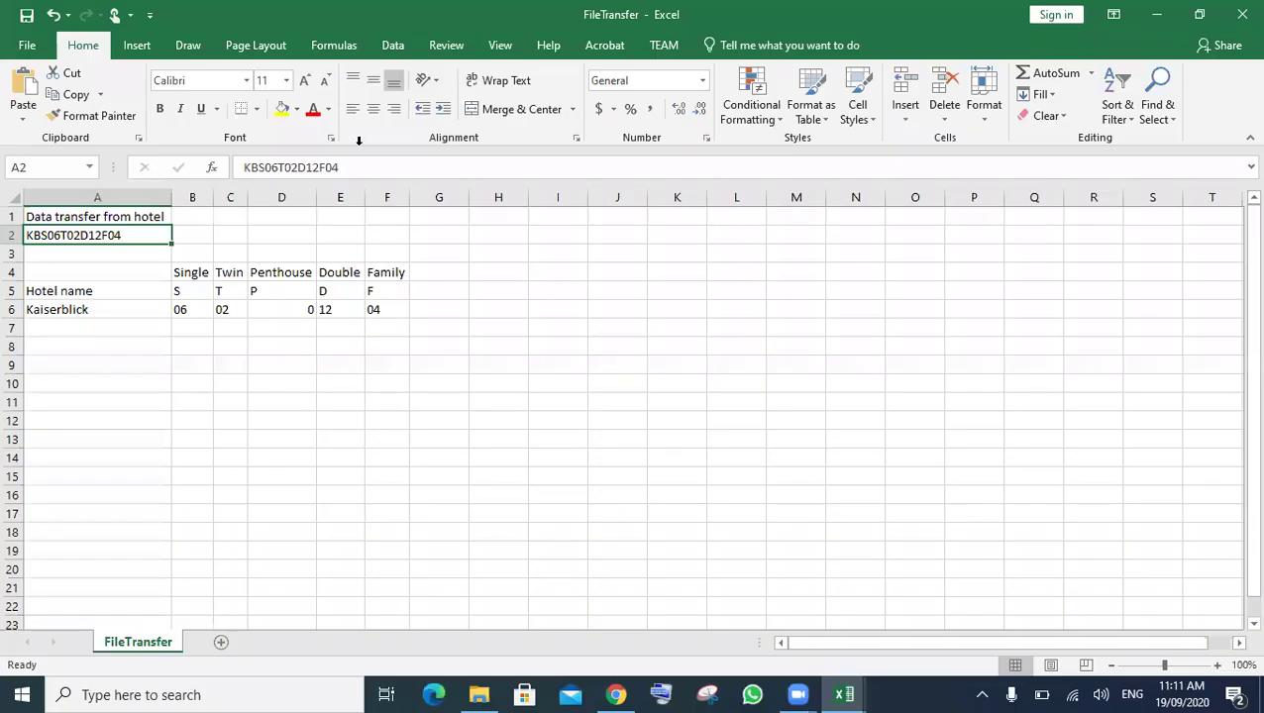
click(22, 51)
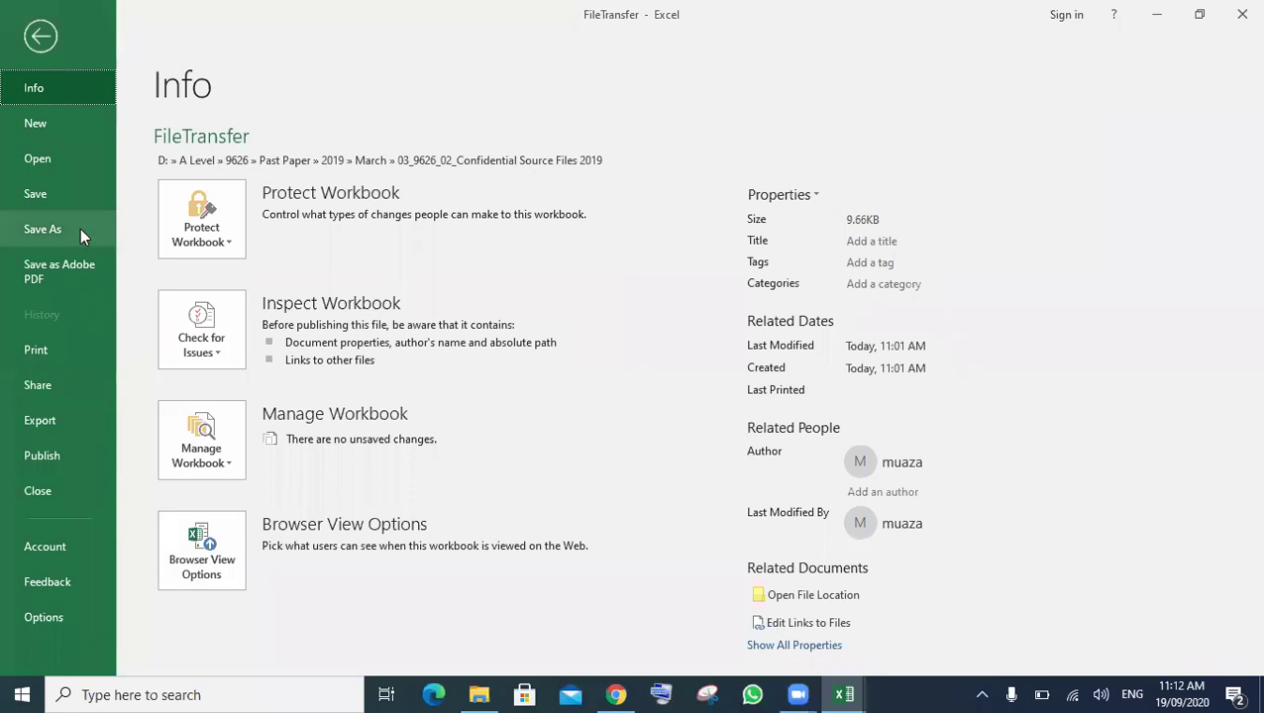
click(81, 228)
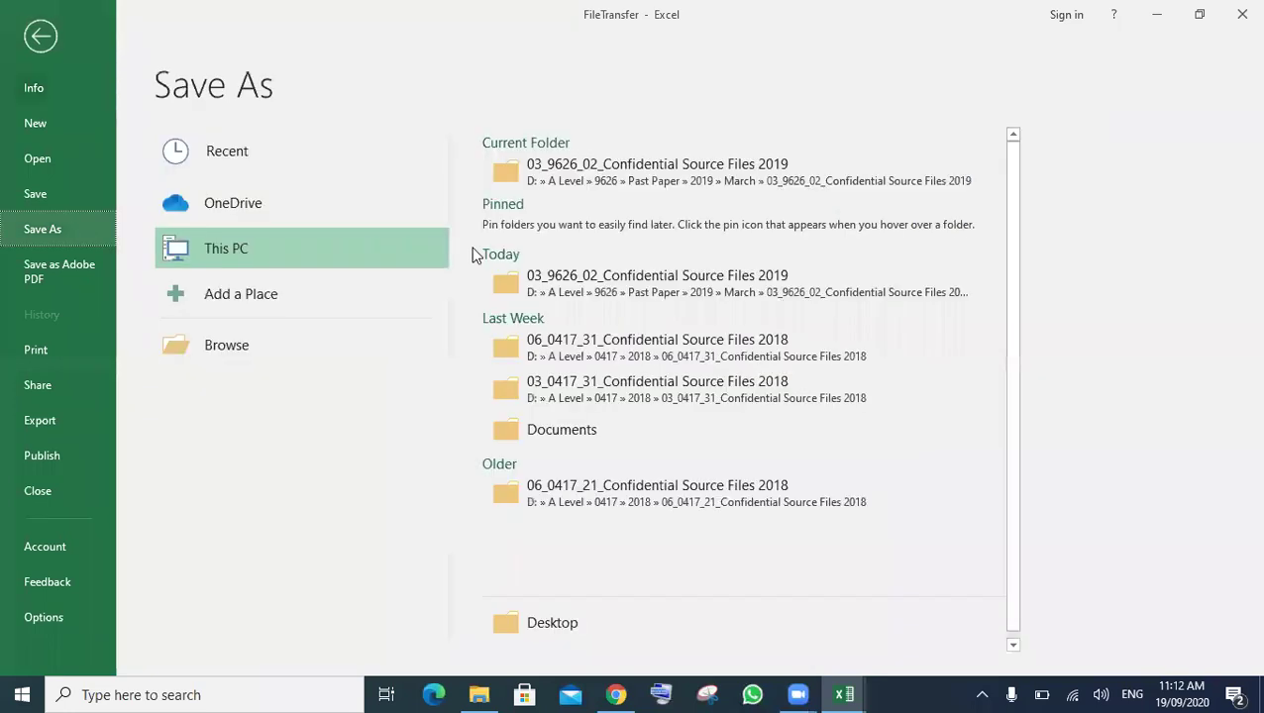
click(611, 174)
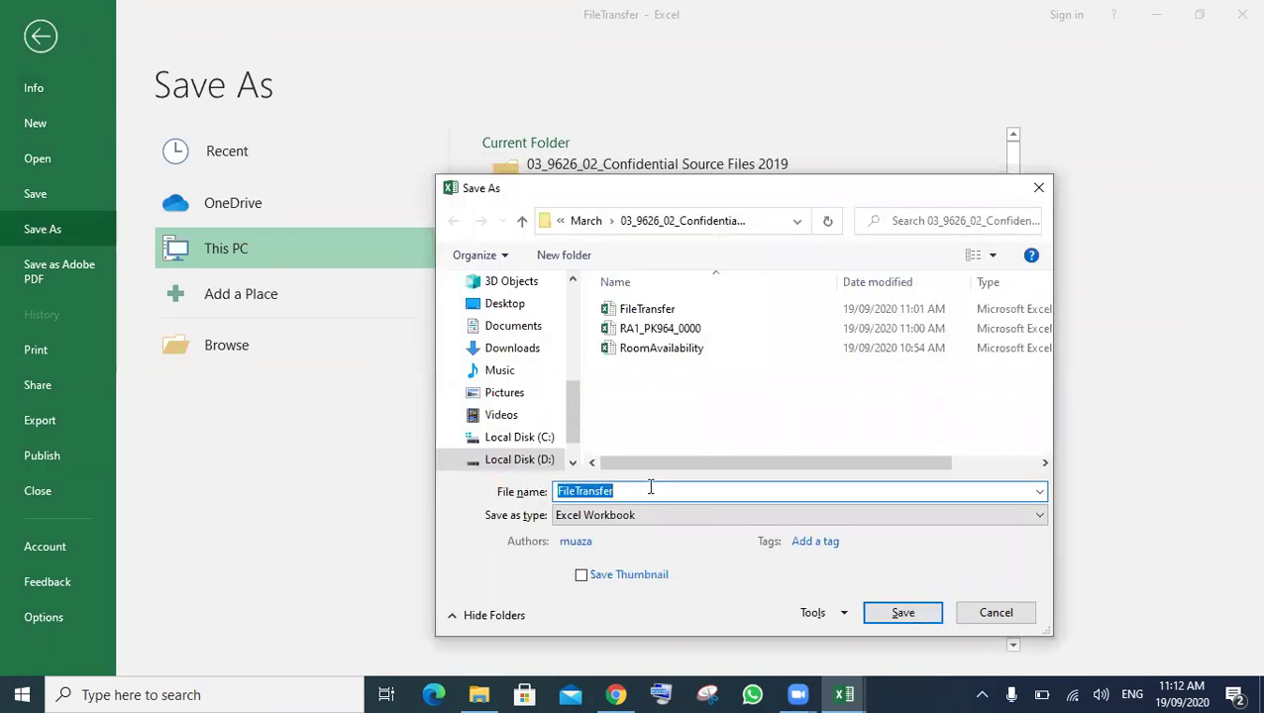
text(FT)
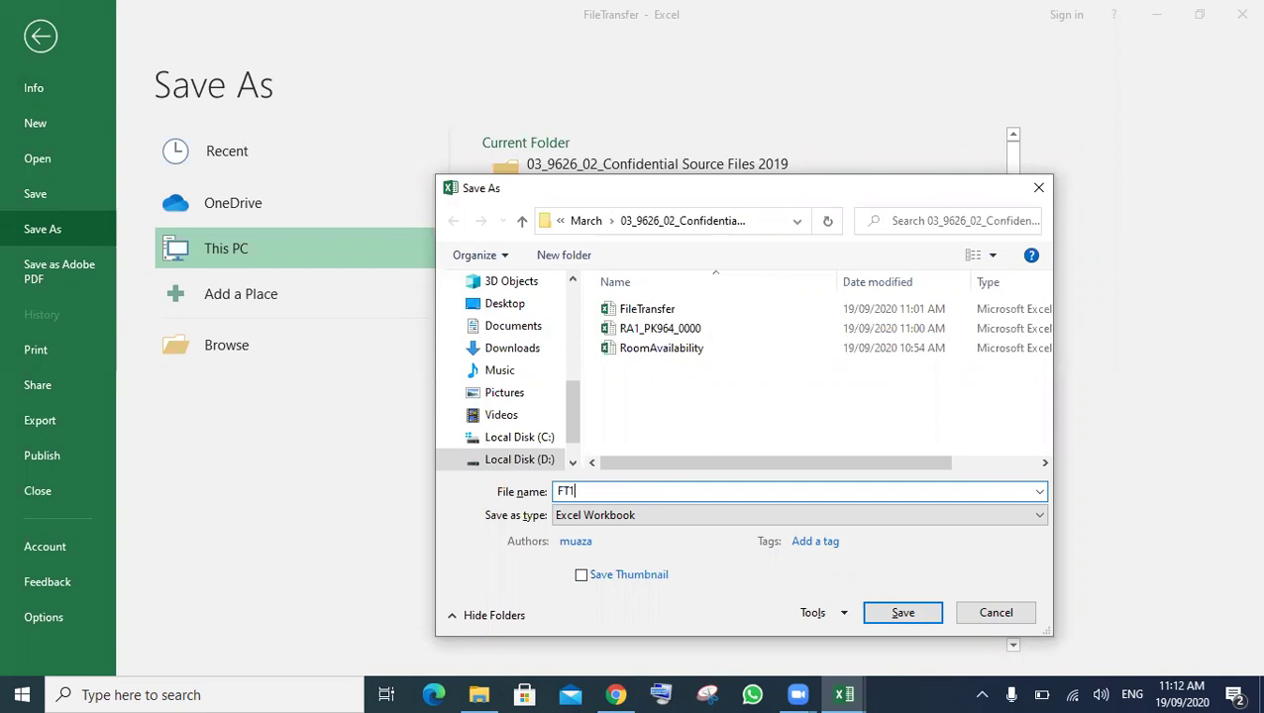
text(1_PK964)
text(0000)
click(902, 614)
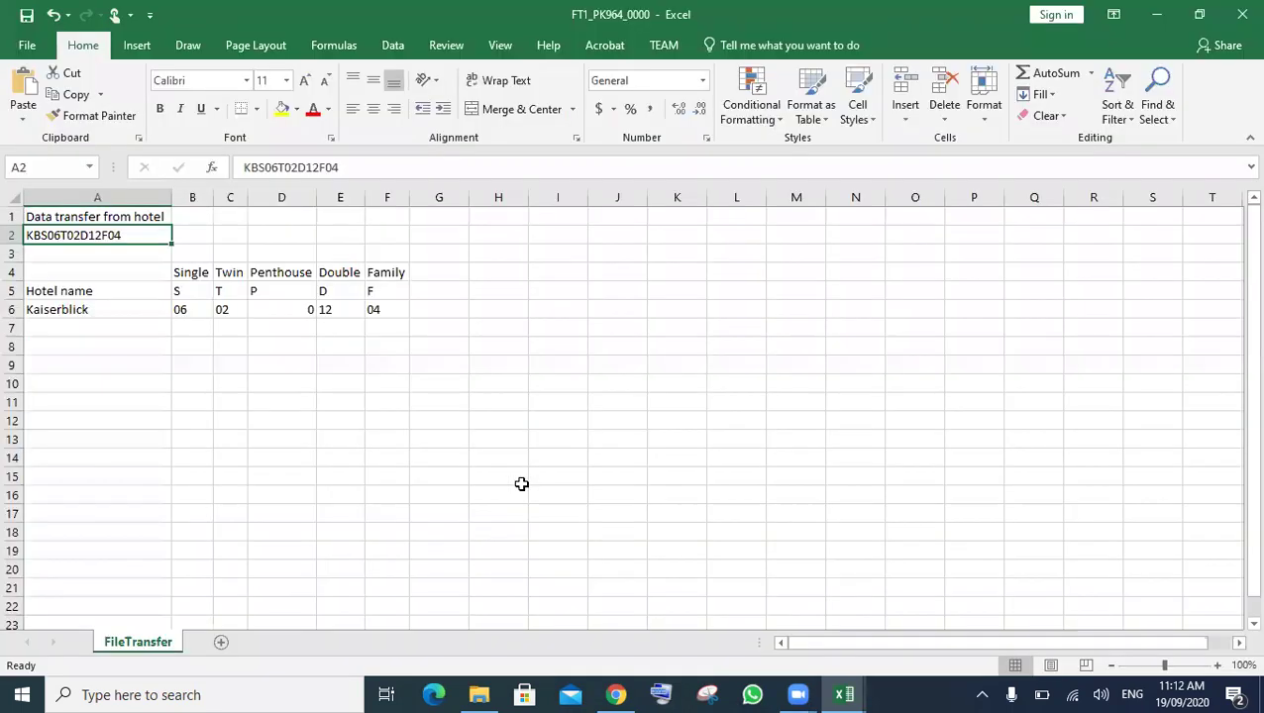
- Review and highlight the copy-and-paste instructions of questions 14 and 15 in the PDF
click(616, 694)
scroll(609, 514, down, 2)
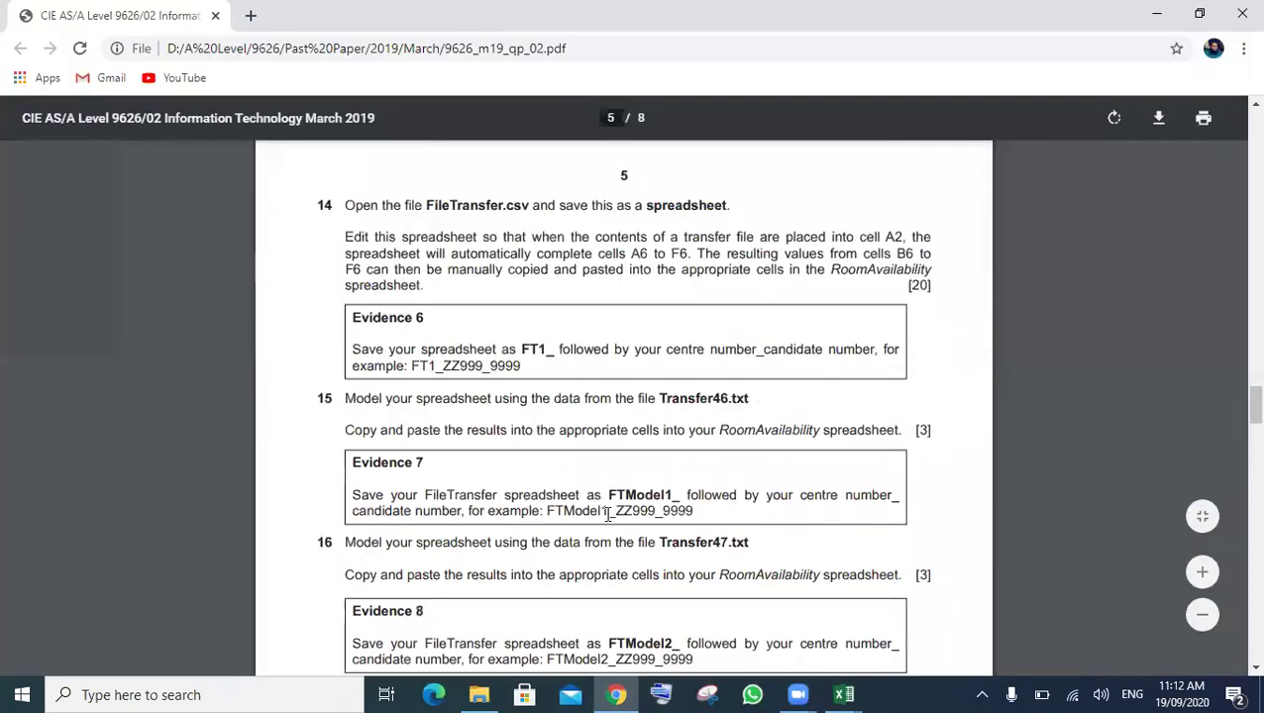
drag(432, 278, 690, 256)
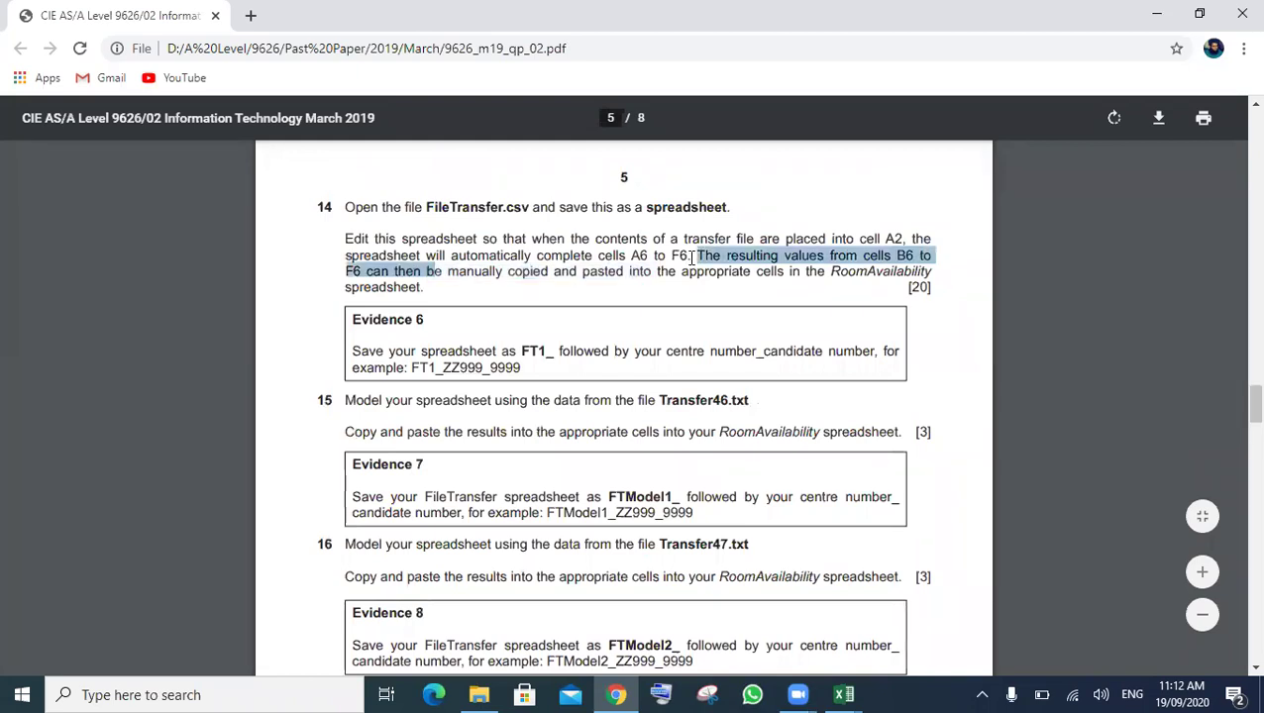
click(664, 265)
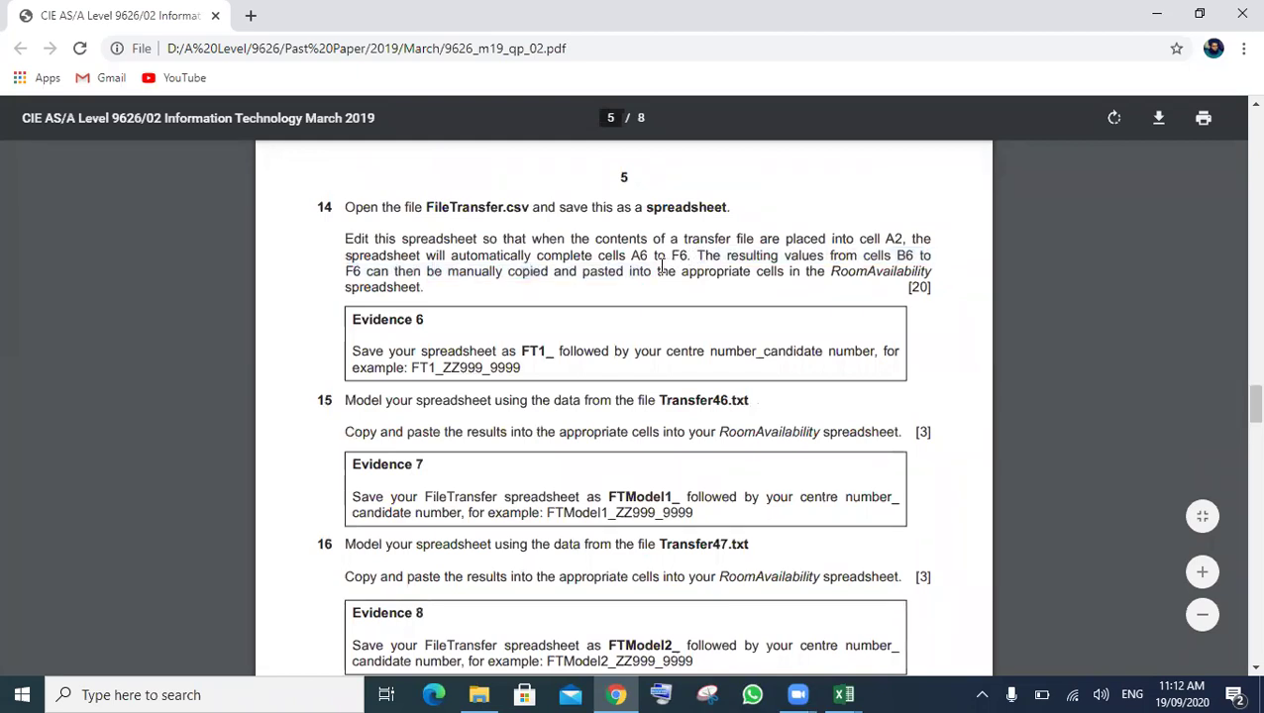
drag(426, 292, 696, 254)
click(609, 334)
drag(900, 432, 355, 432)
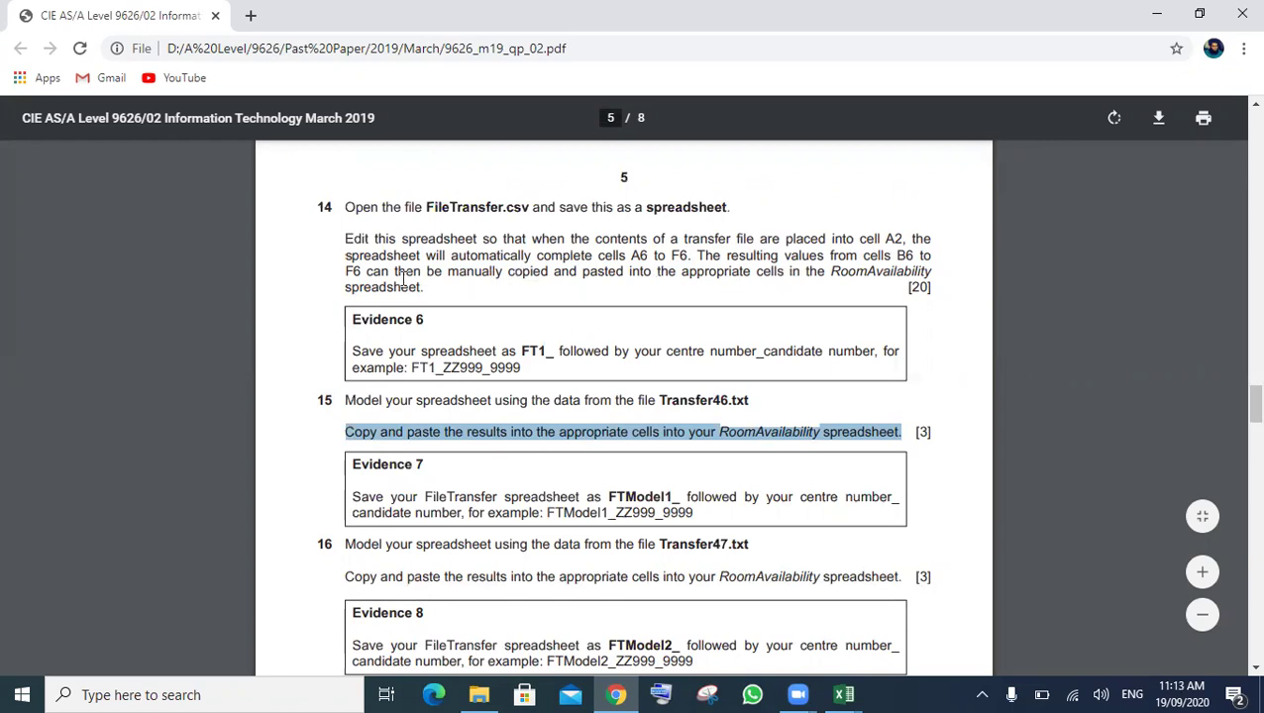
drag(507, 255, 424, 289)
click(433, 276)
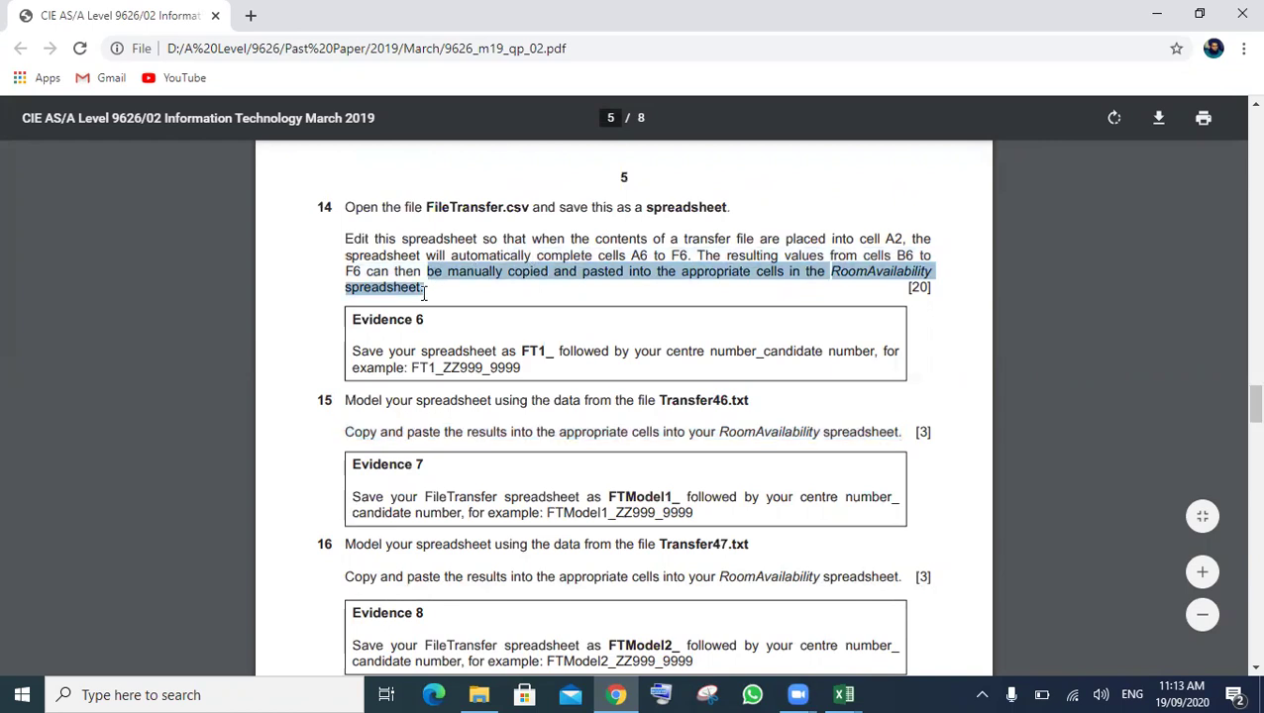
click(424, 289)
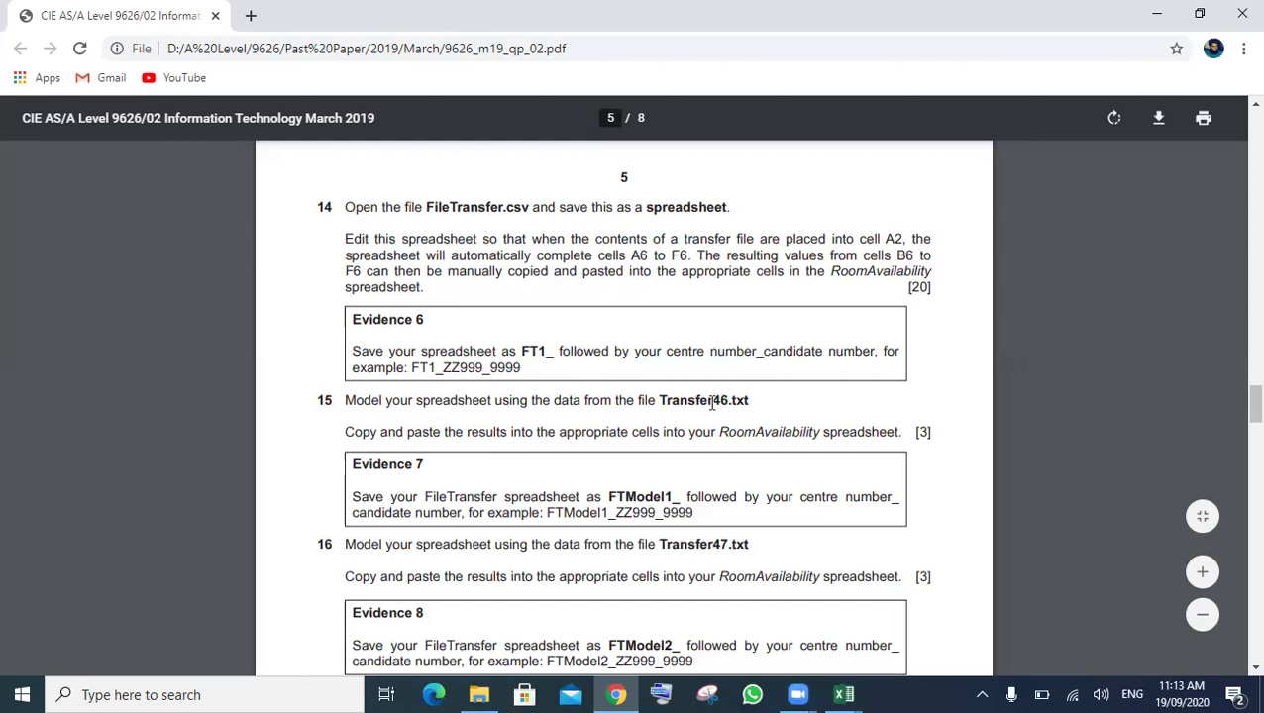
click(468, 691)
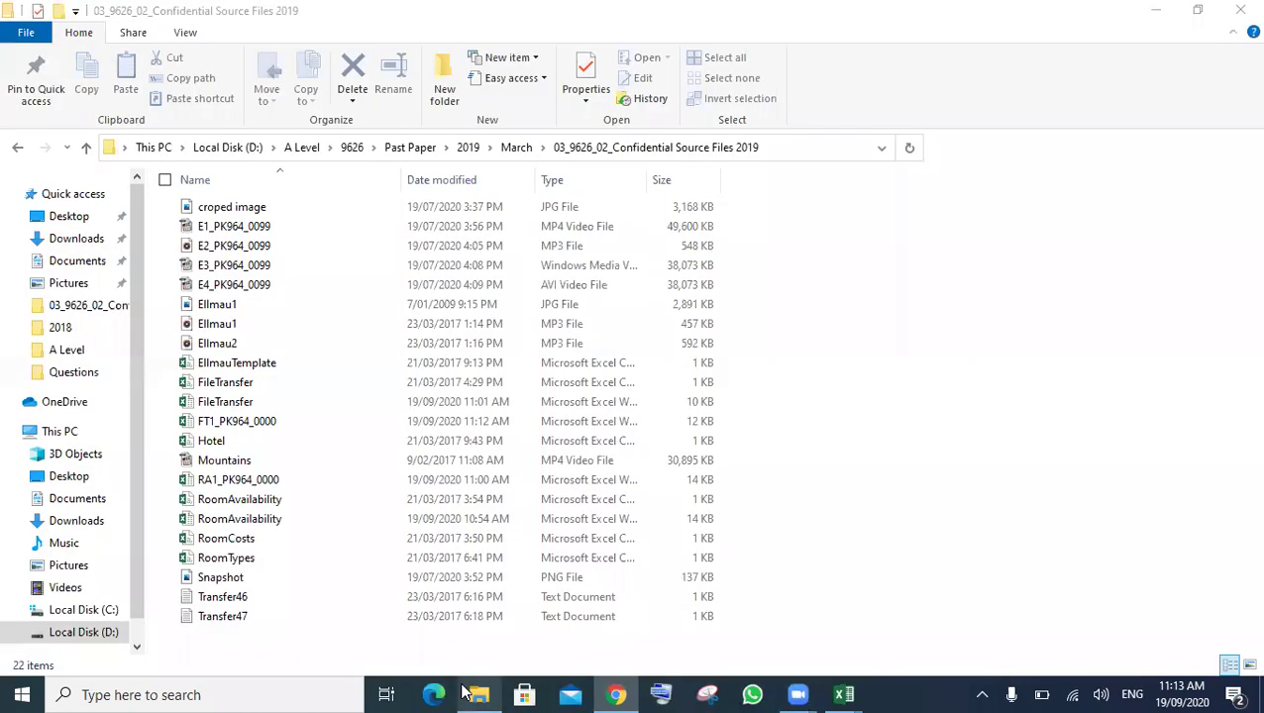
- Open Transfer46 in Notepad and select its transfer code ATD11F06
double_click(238, 597)
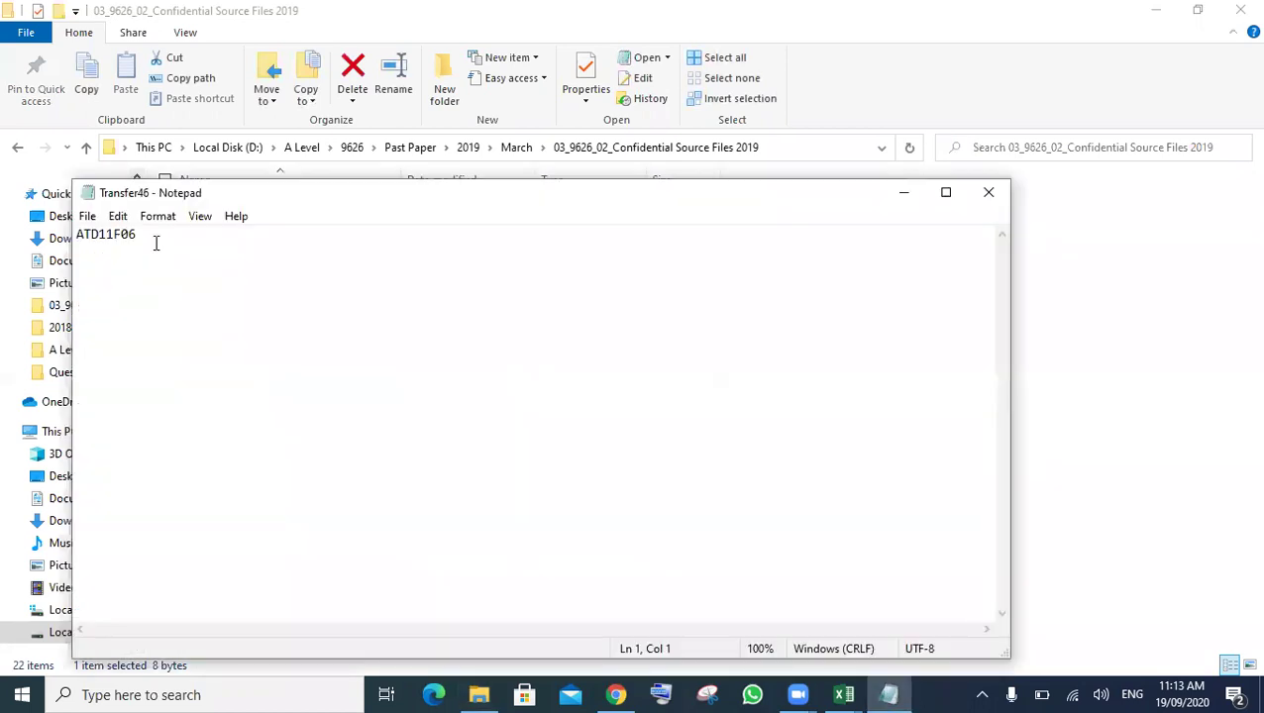
key(ctrl+a)
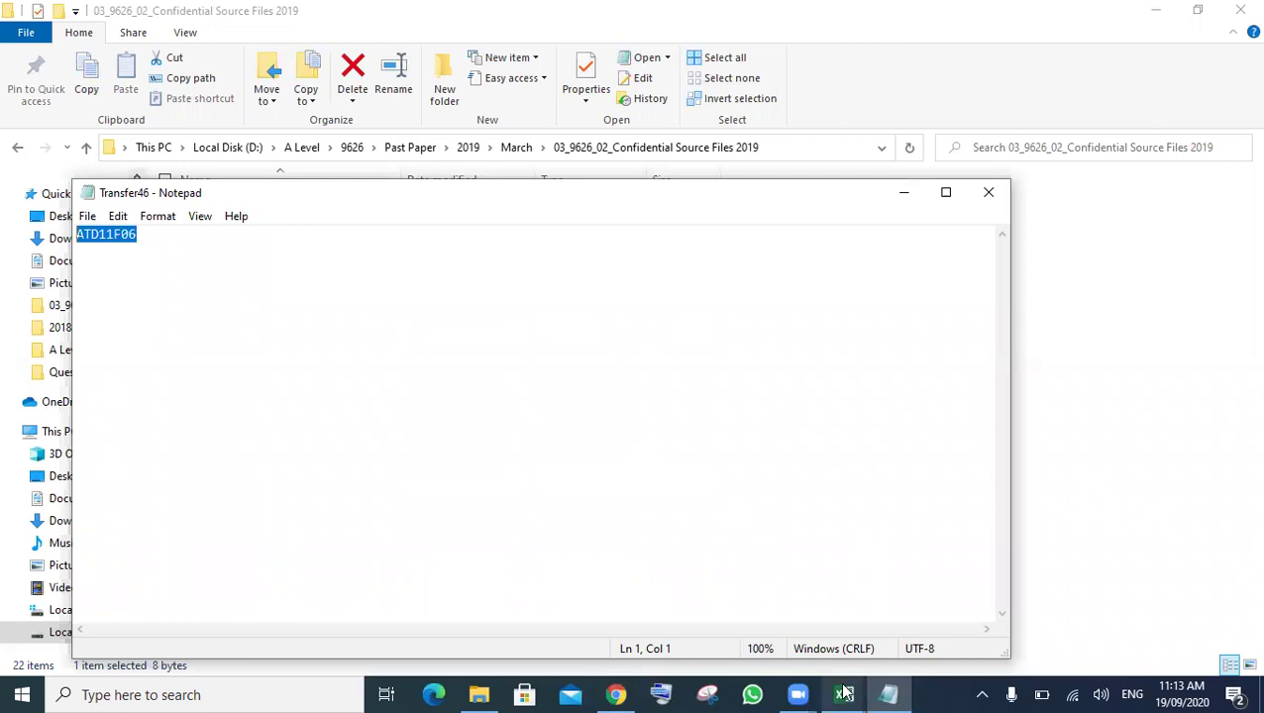
click(845, 693)
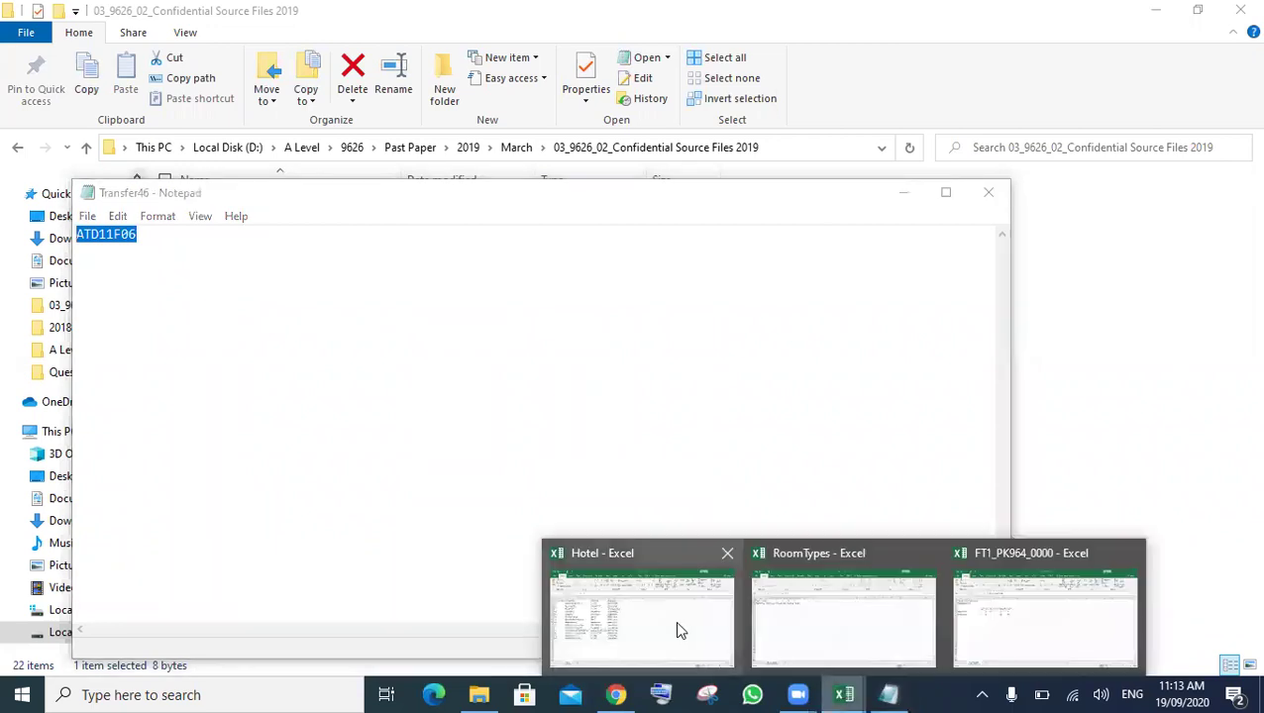
- In the FT1 workbook, replace A2's transfer code with the pasted ATD11F06
mouse_move(798, 633)
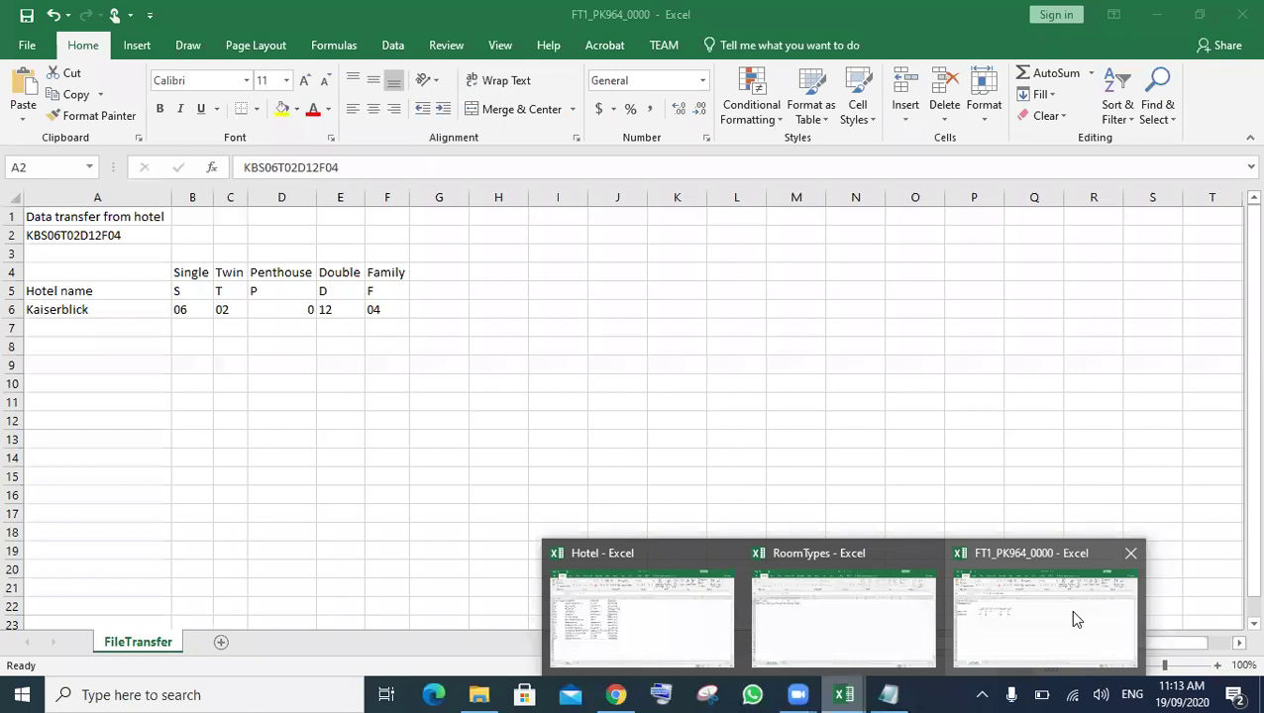
click(1074, 612)
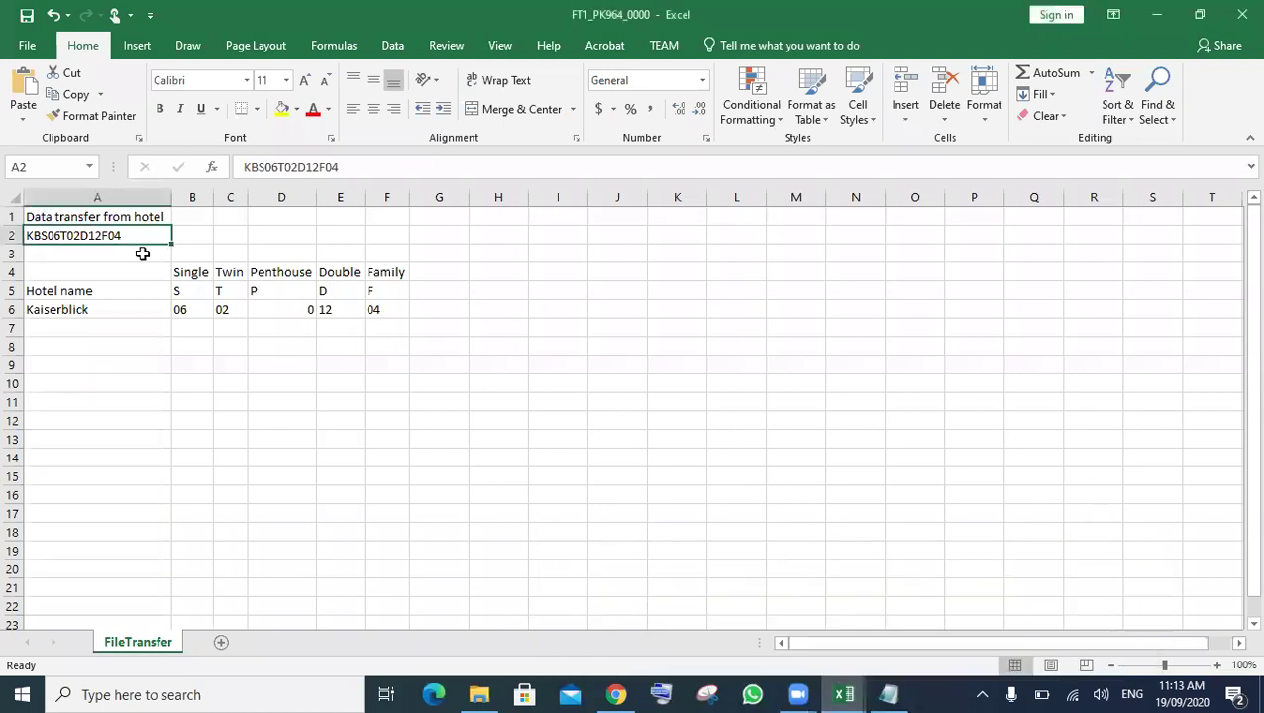
double_click(138, 239)
drag(139, 238, 13, 232)
key(ctrl+v)
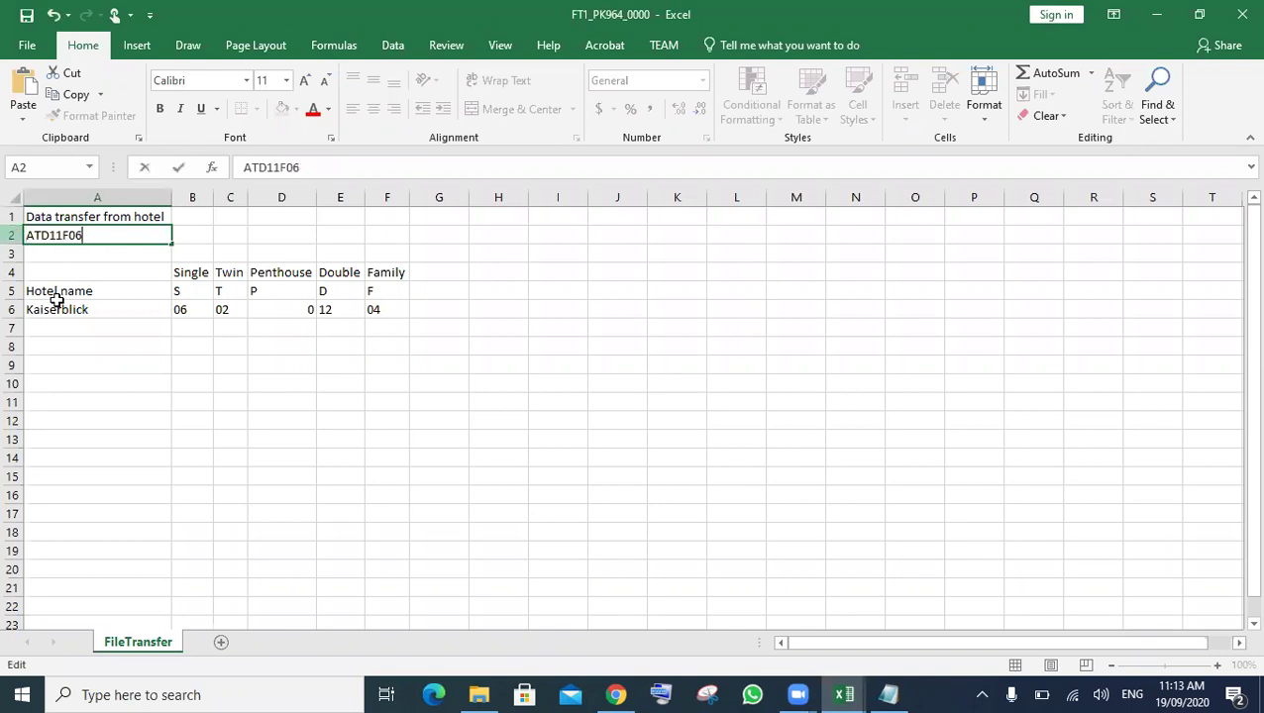
click(178, 406)
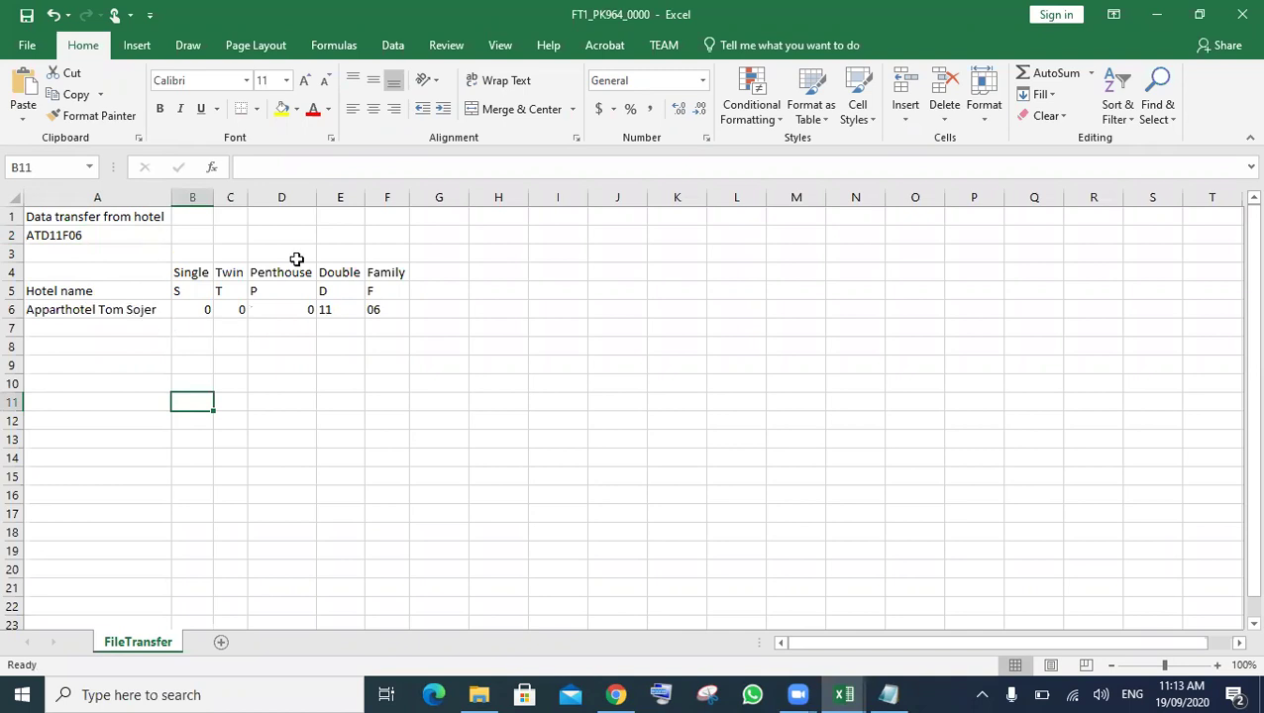
- Check E6's Double formula; row 6 now shows Apparthotel Tom Sojer with 0, 0, 0, 11, 06
click(338, 310)
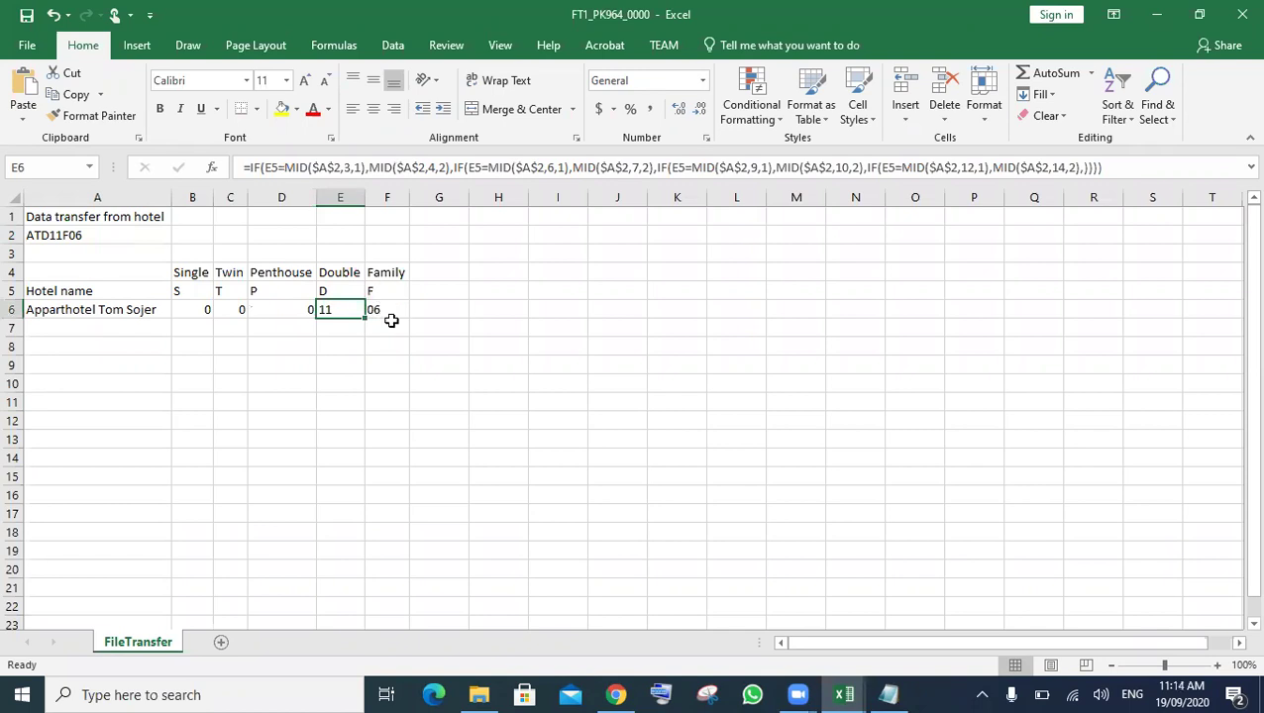
click(508, 385)
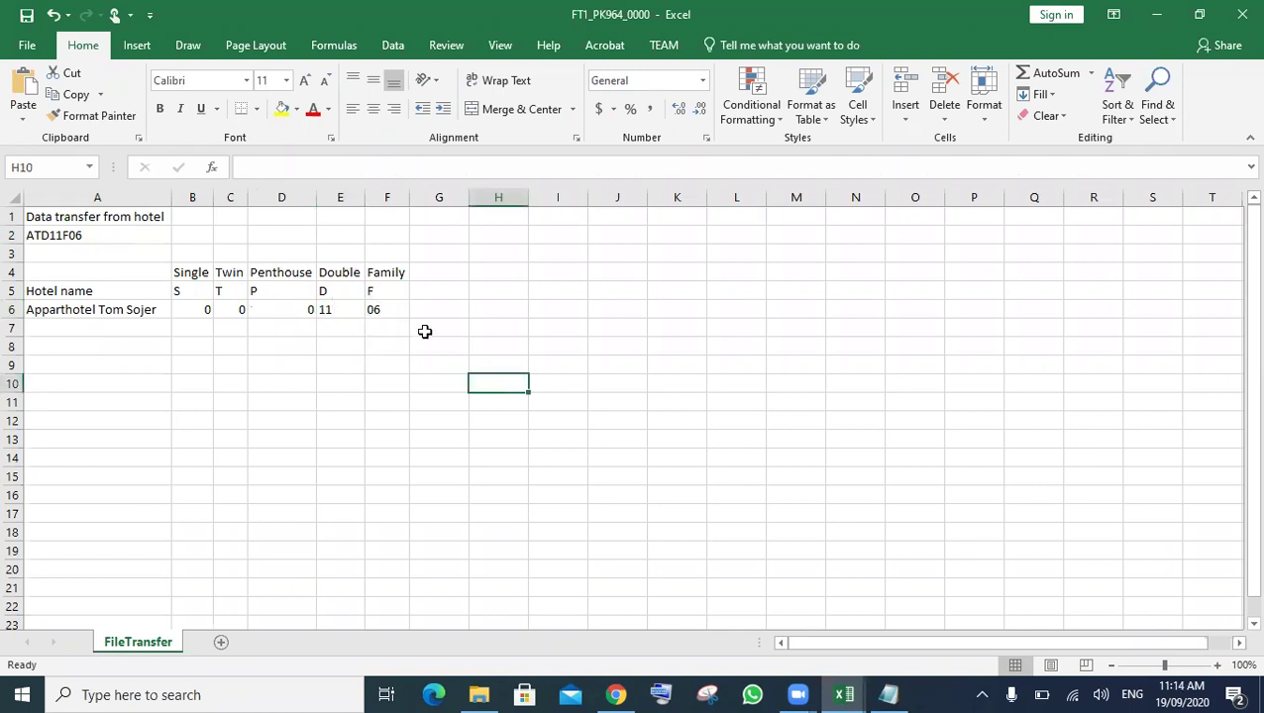
click(616, 694)
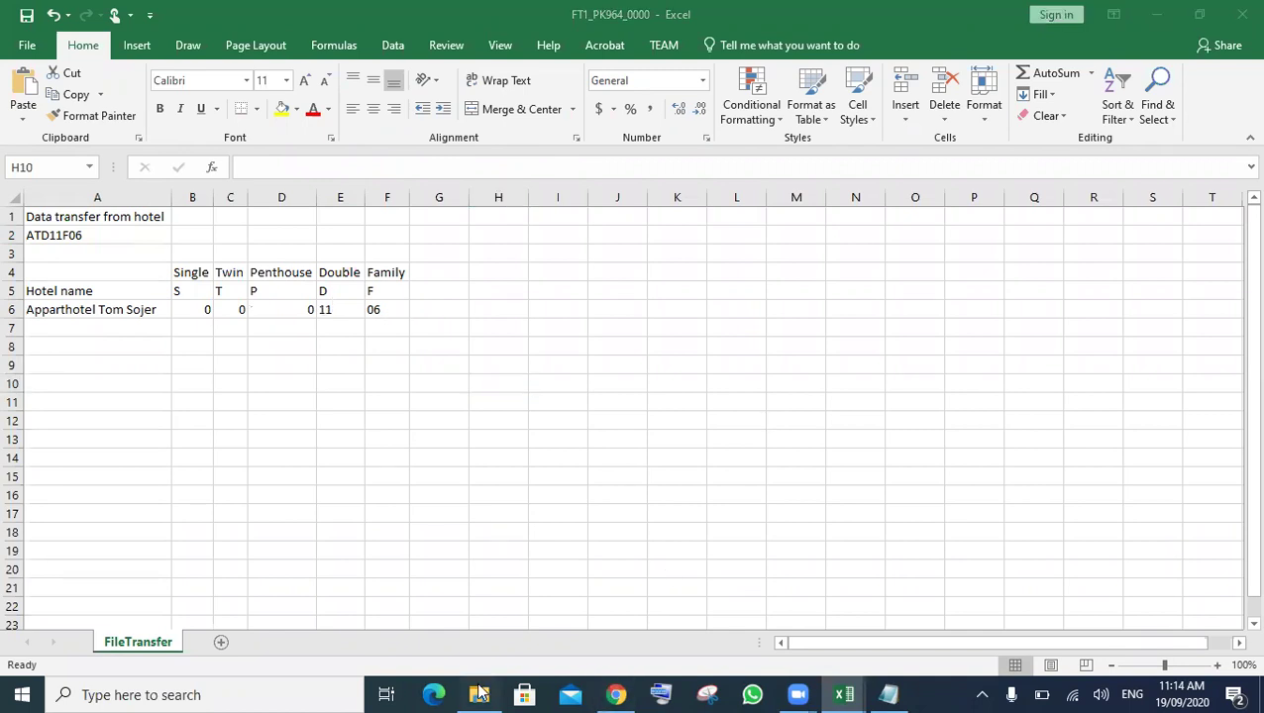
- Highlight RoomAvailability in question 15's paste-results instruction on the exam paper
click(374, 613)
click(625, 684)
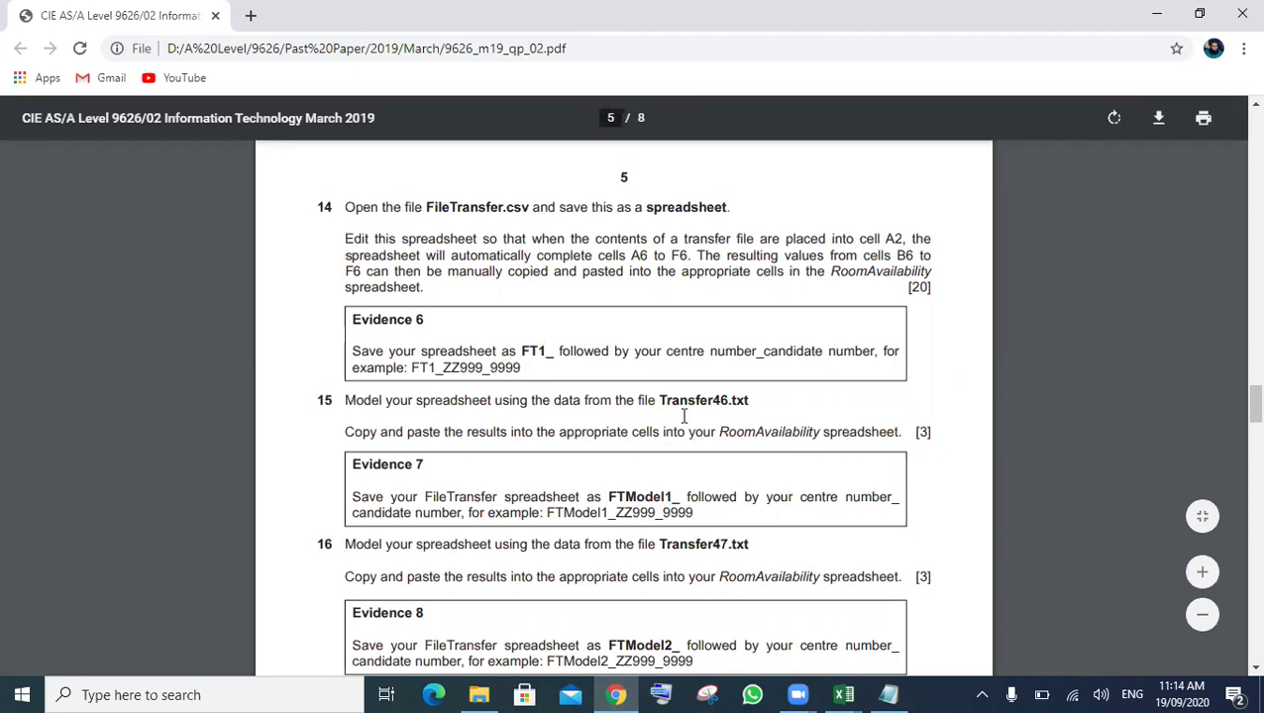
double_click(751, 427)
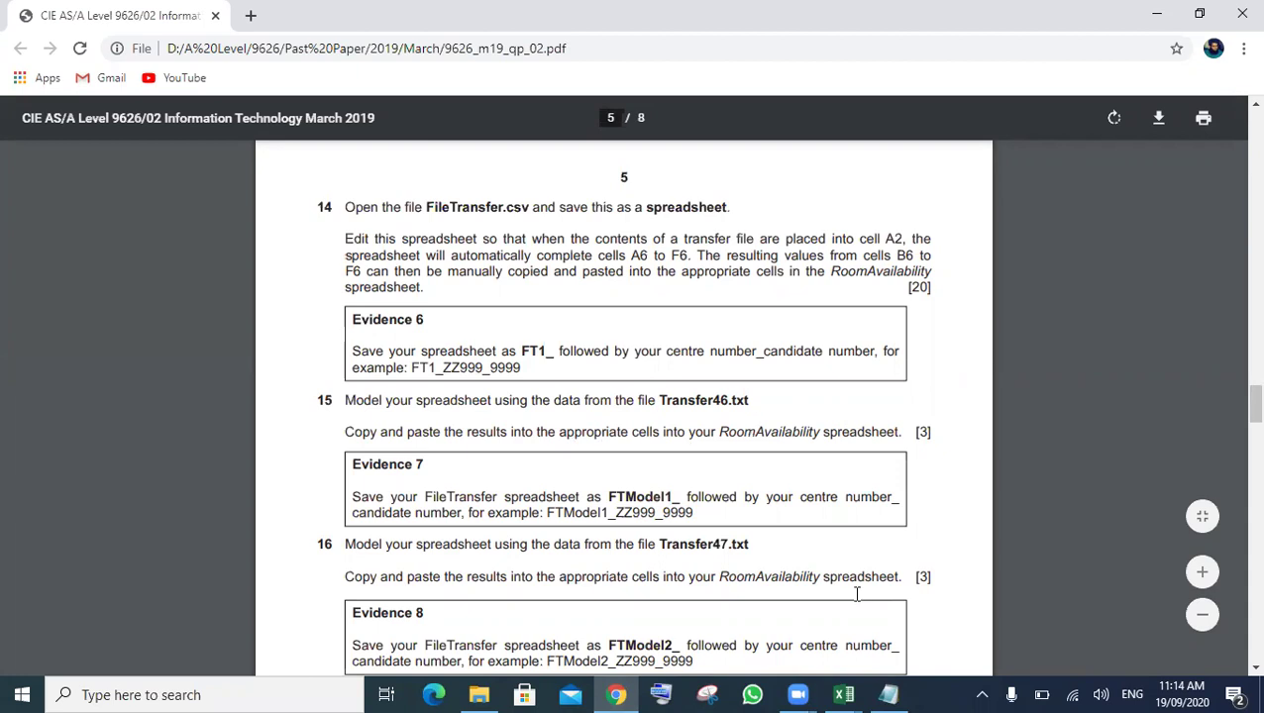
click(844, 694)
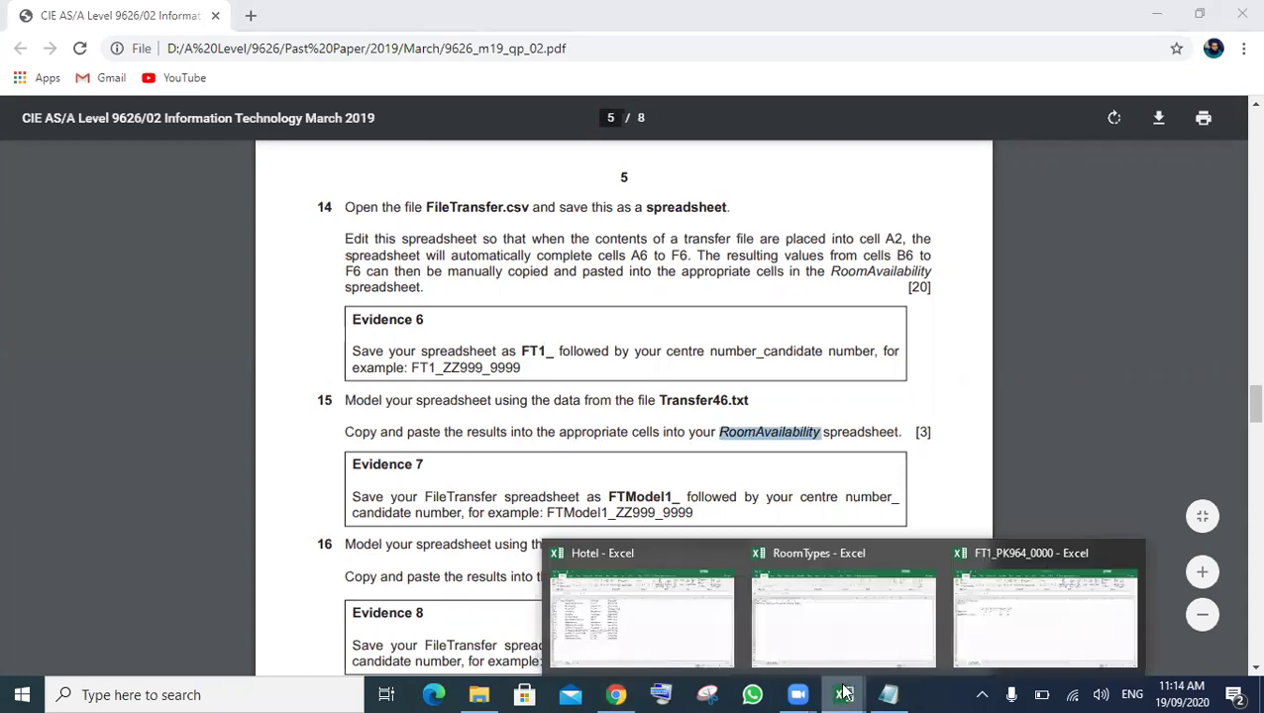
- Open the RoomAvailability workbook from the source files folder
click(479, 695)
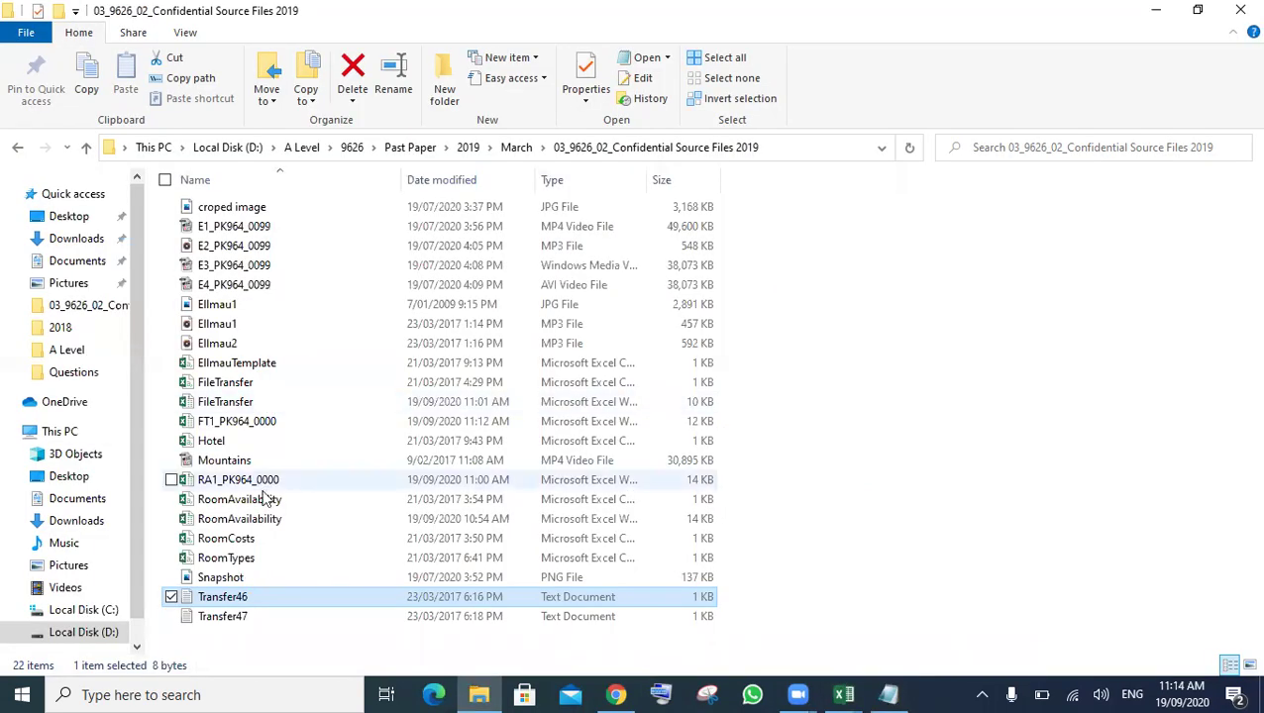
click(263, 517)
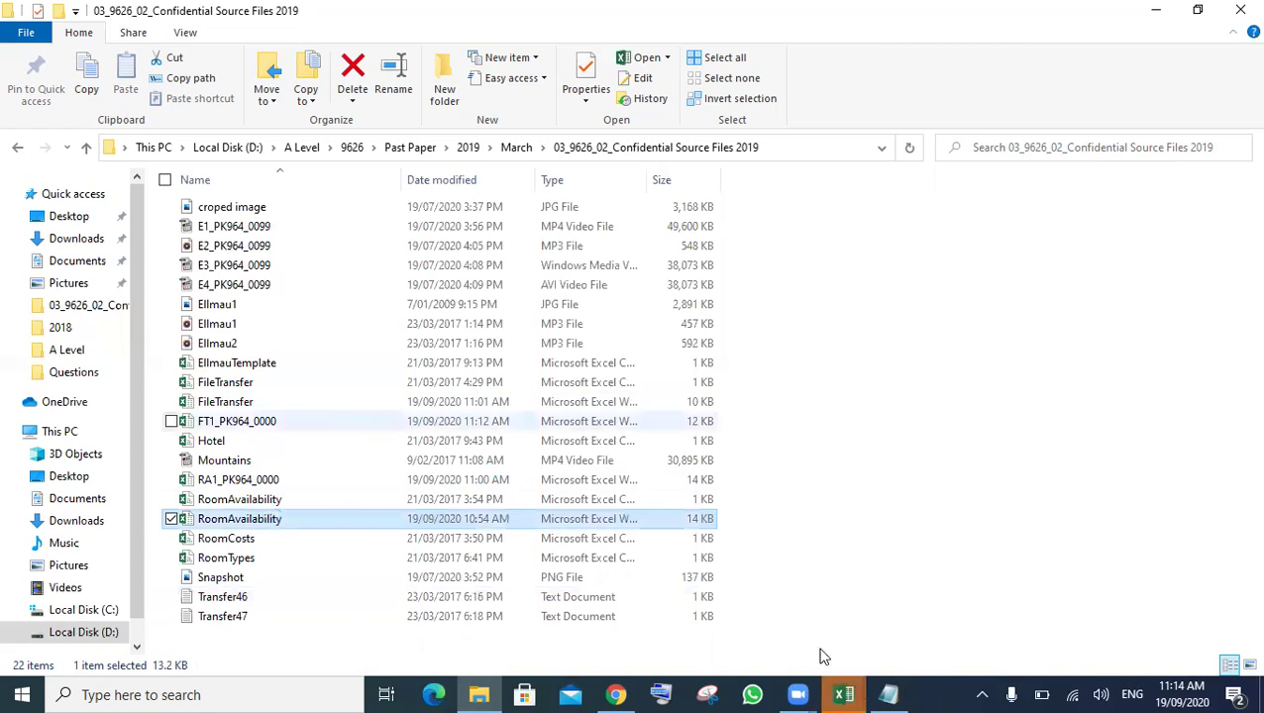
click(842, 693)
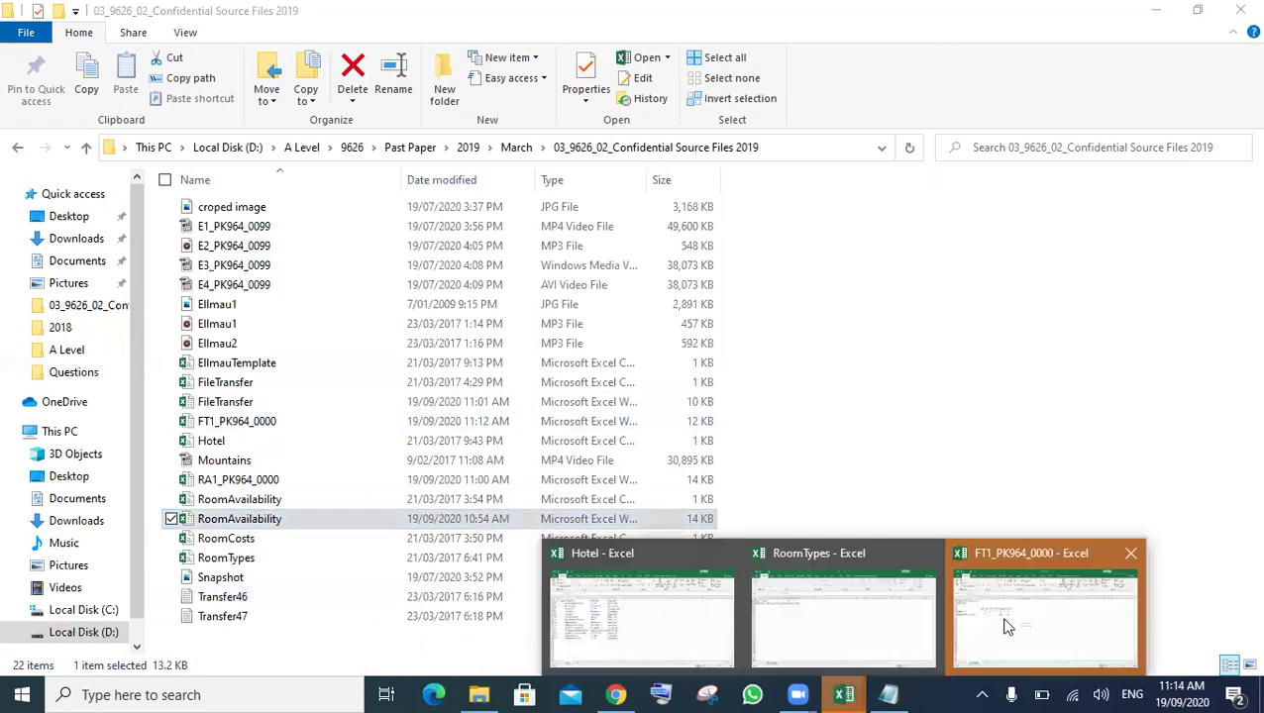
click(1040, 612)
- Inspect the hotel lookup formulas, noting Apparthotel Tom Sojer's 12 Double and 6 Family rooms
click(1084, 614)
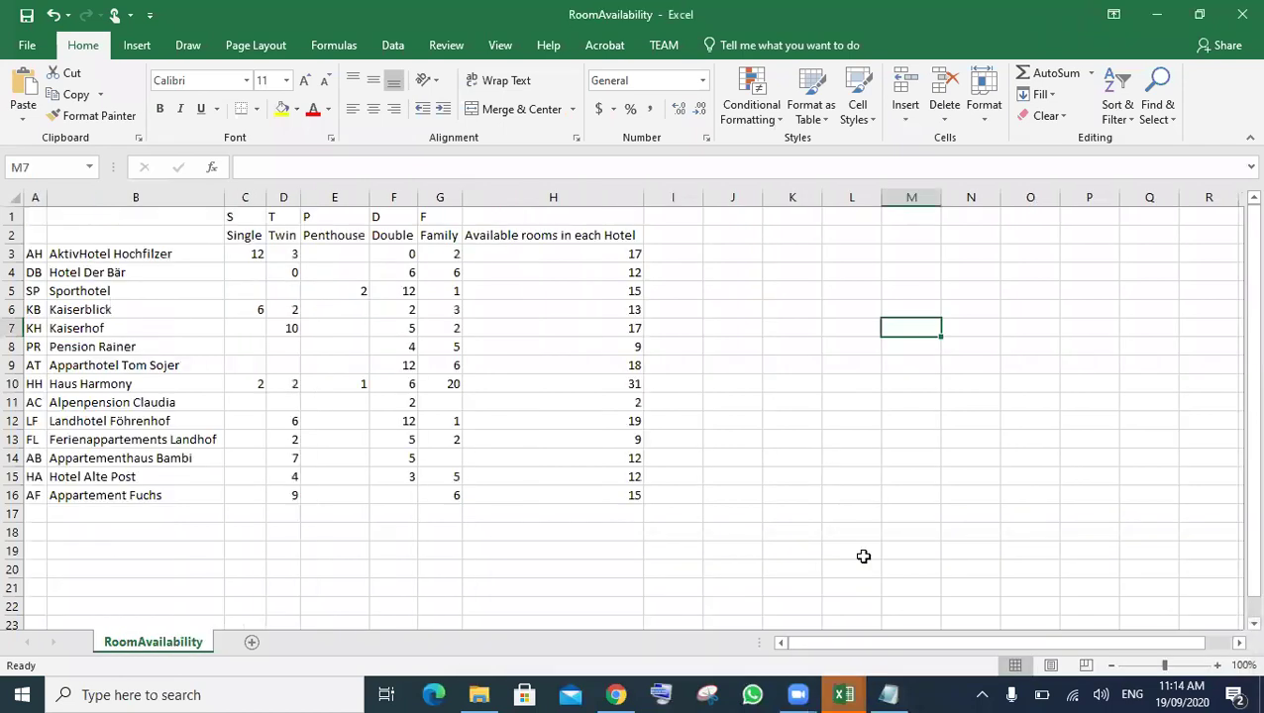
click(137, 403)
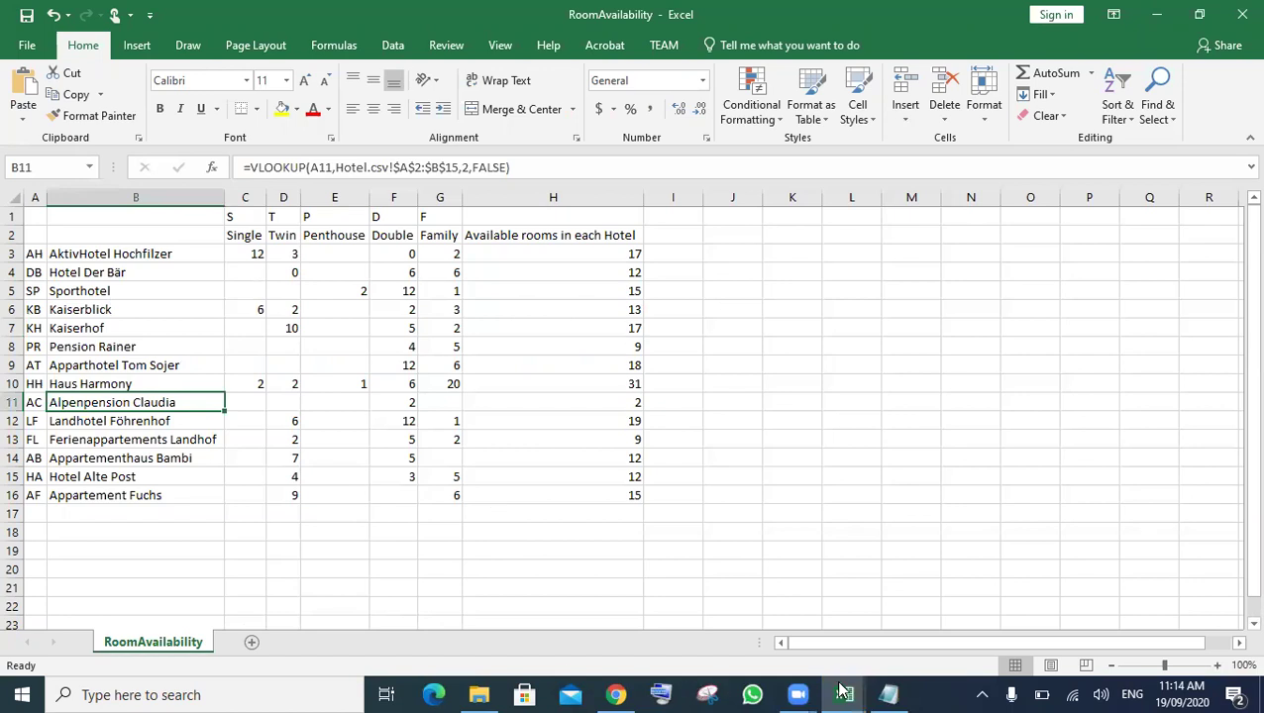
mouse_move(843, 693)
click(166, 375)
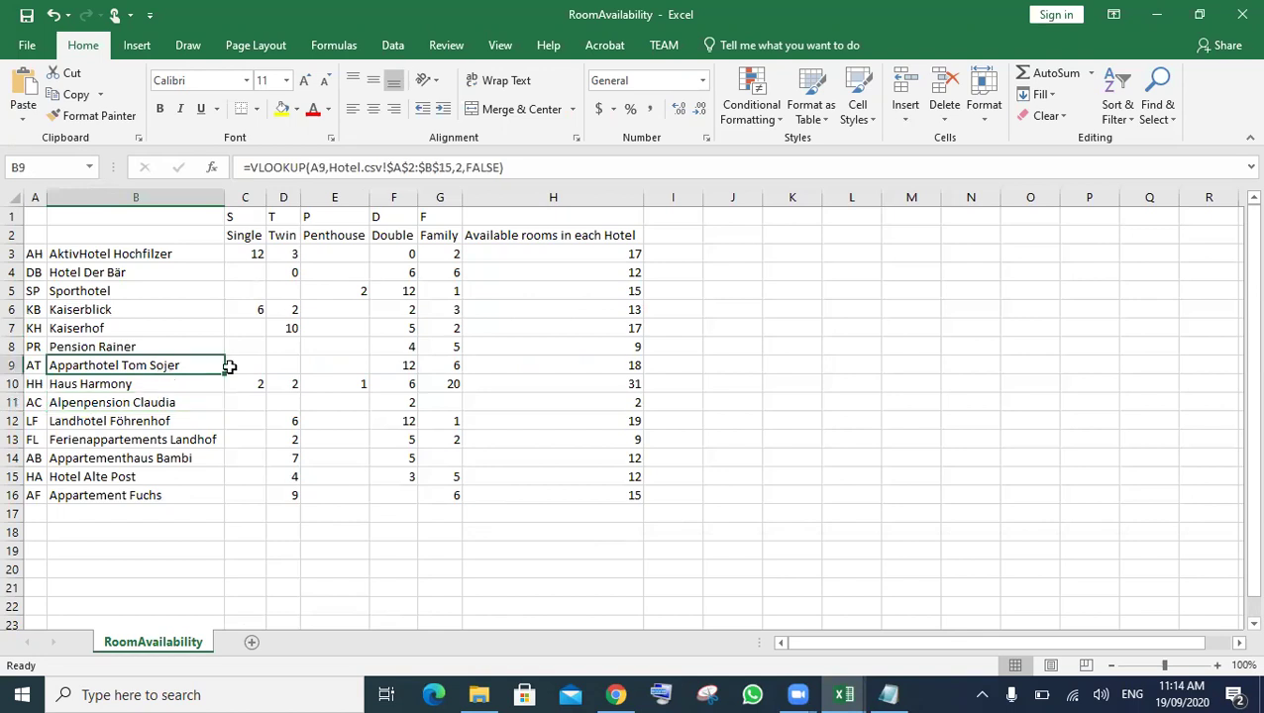
click(336, 364)
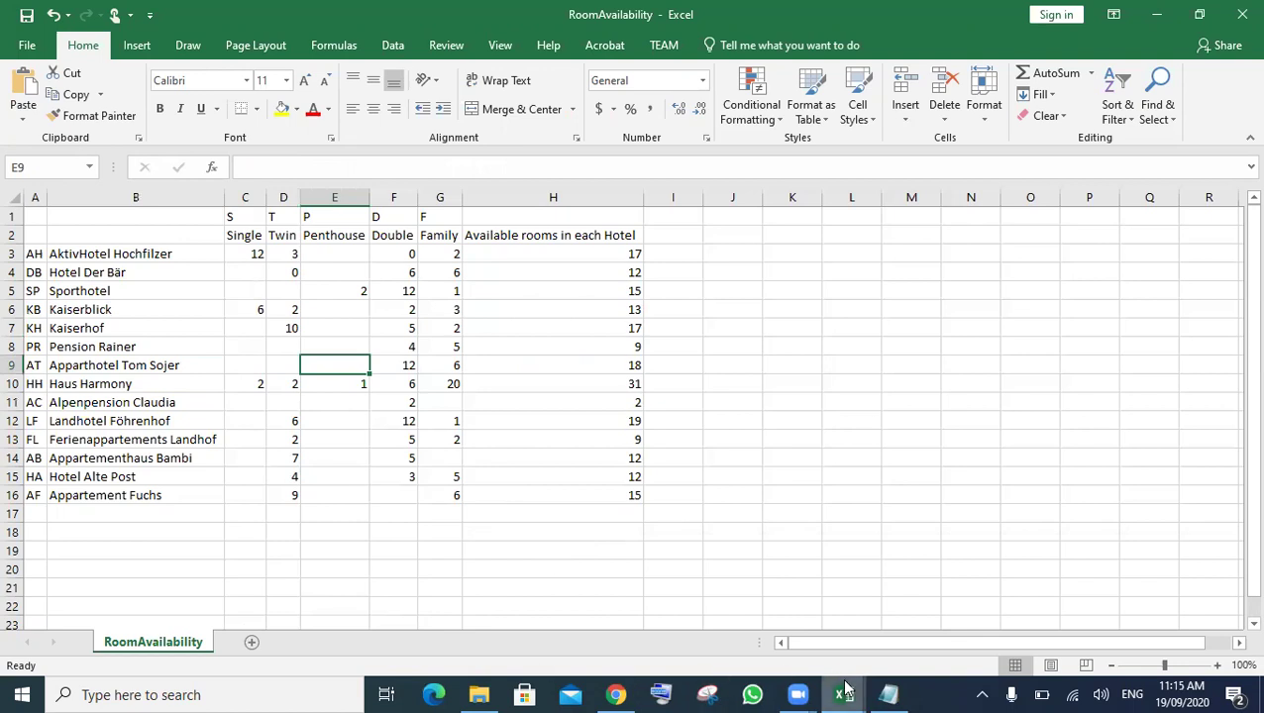
click(844, 691)
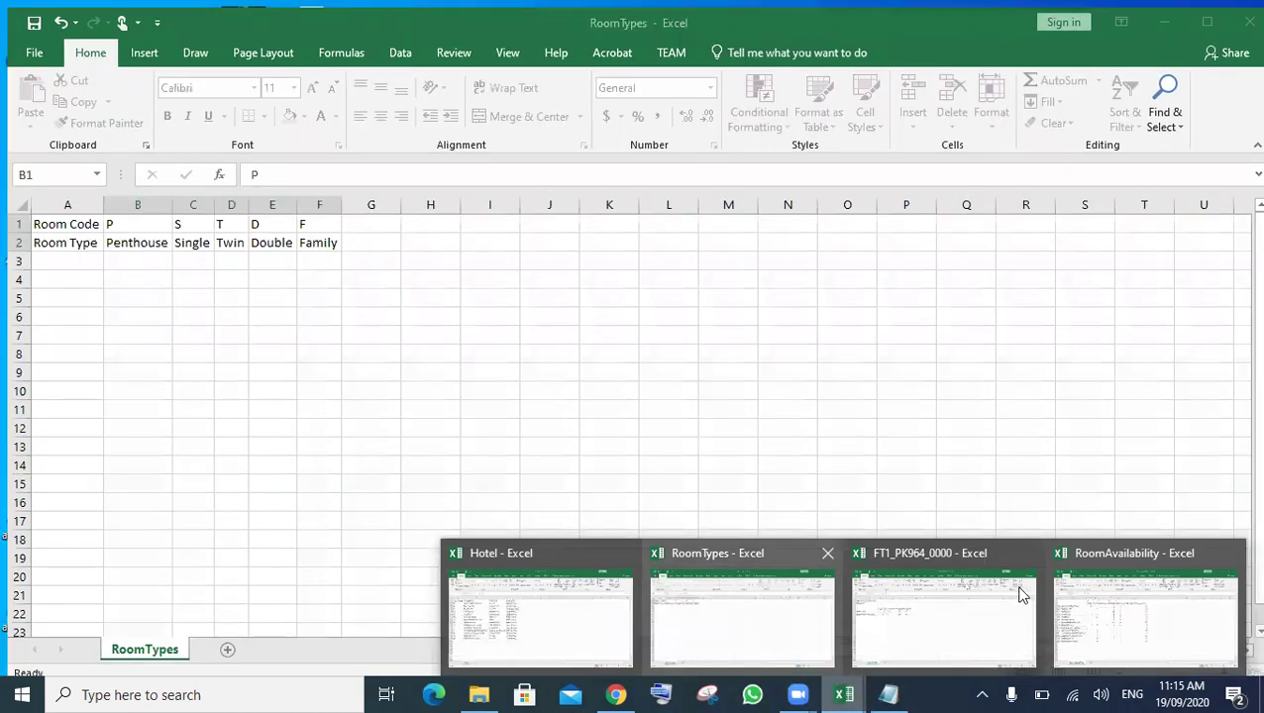
mouse_move(936, 609)
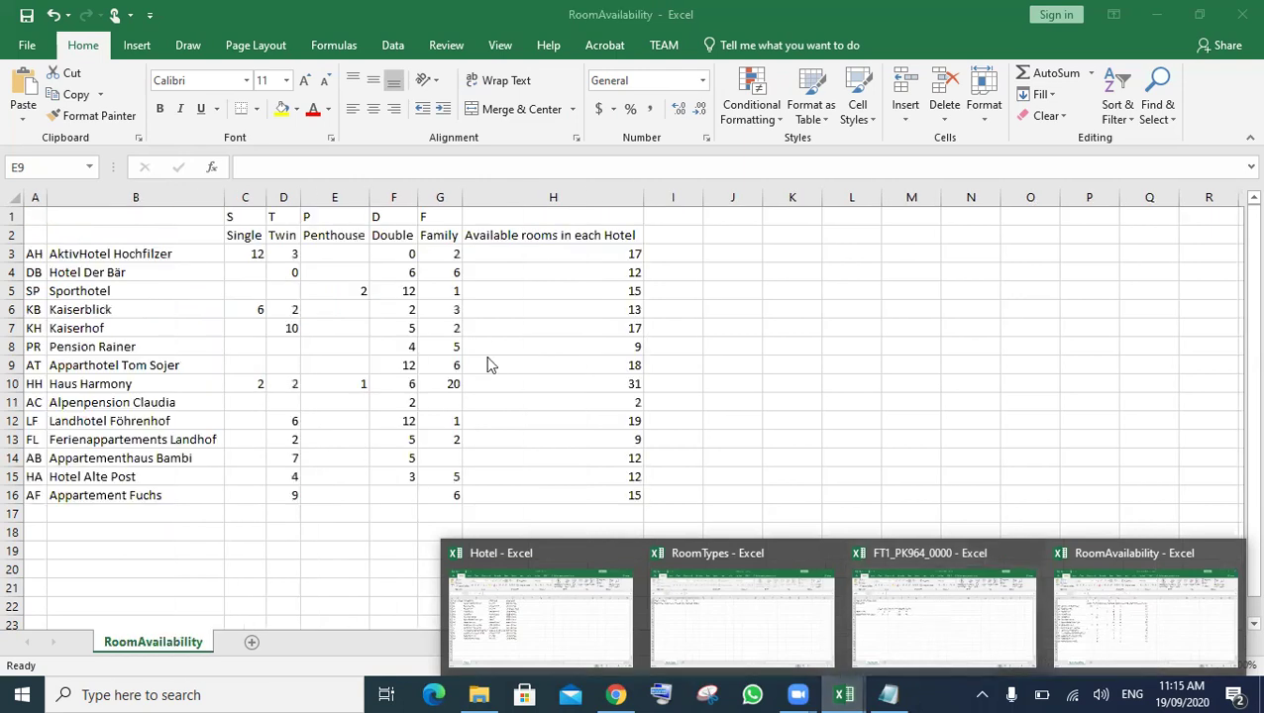
- Enter 11 Double rooms for Apparthotel Tom Sojer, making its total 17 and grand total 200
click(400, 359)
click(398, 362)
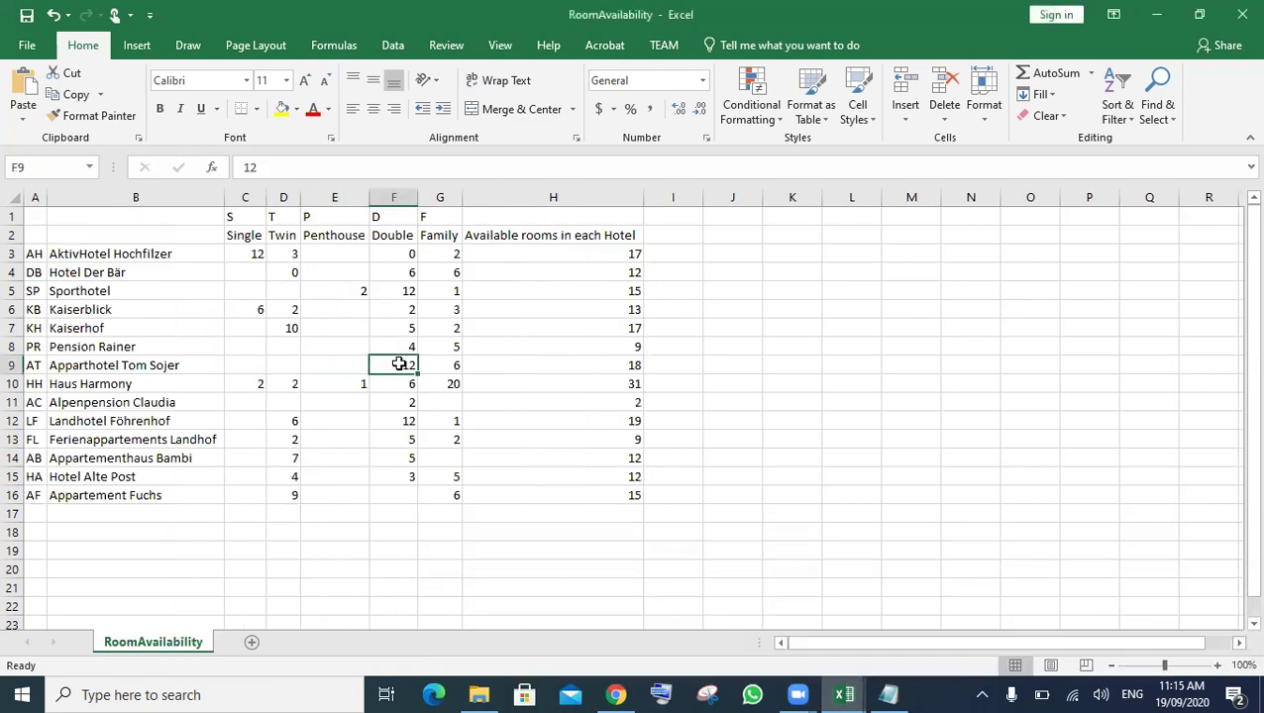
text(1)
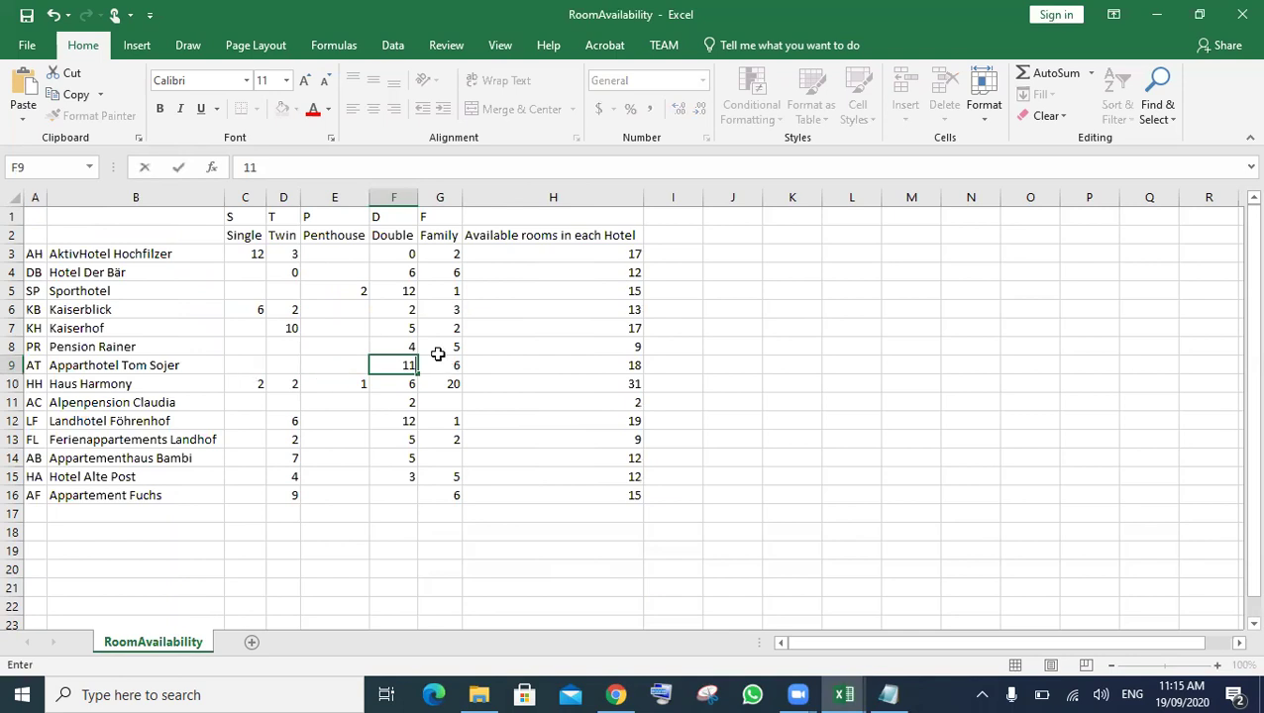
key(Tab)
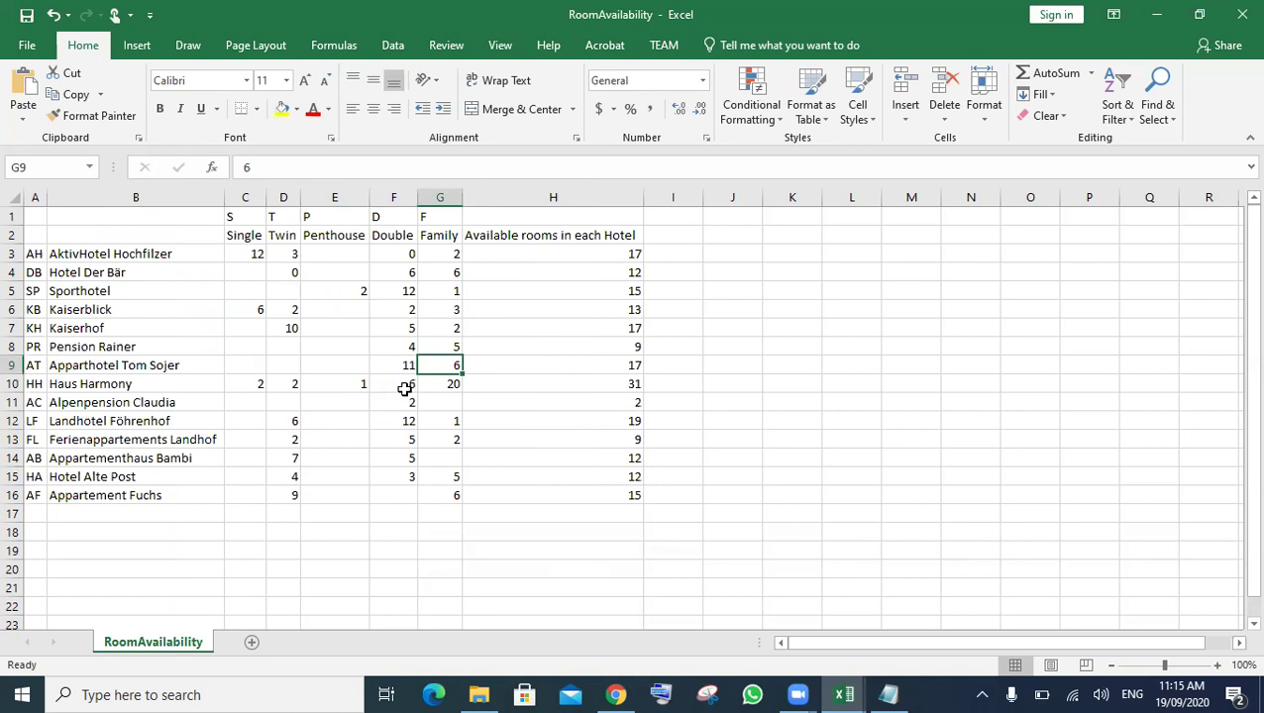
click(286, 512)
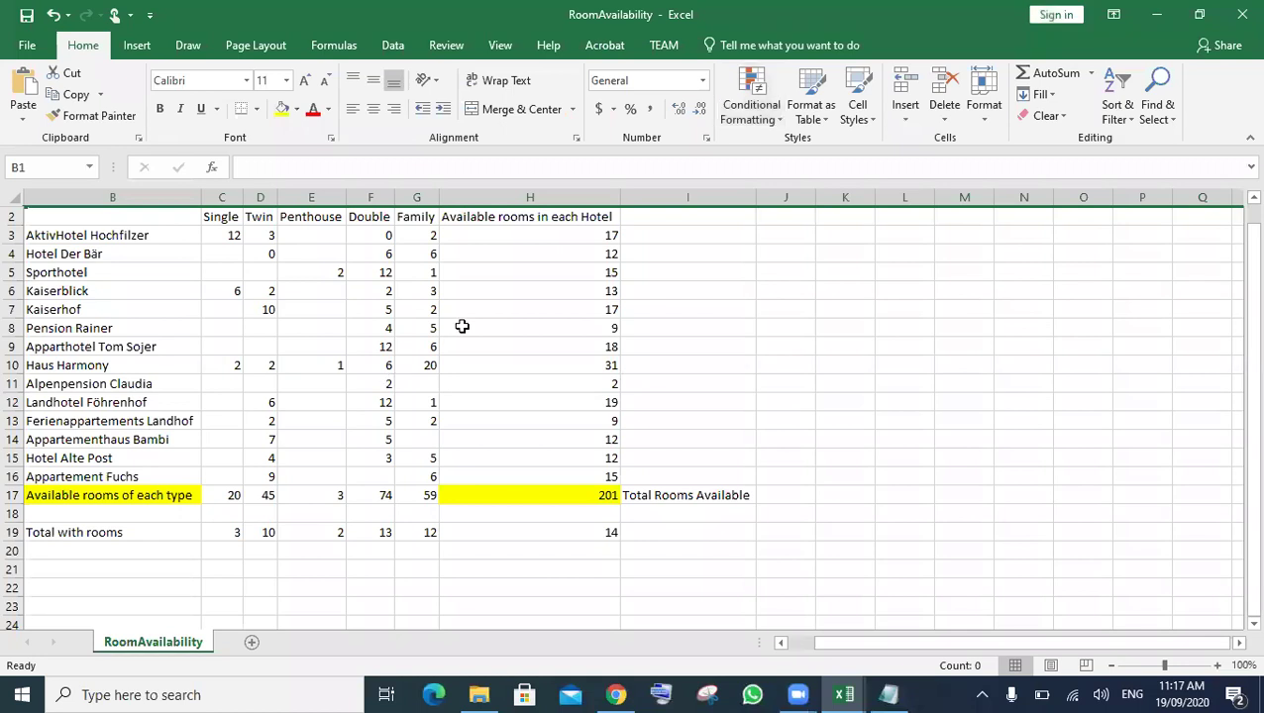
click(385, 351)
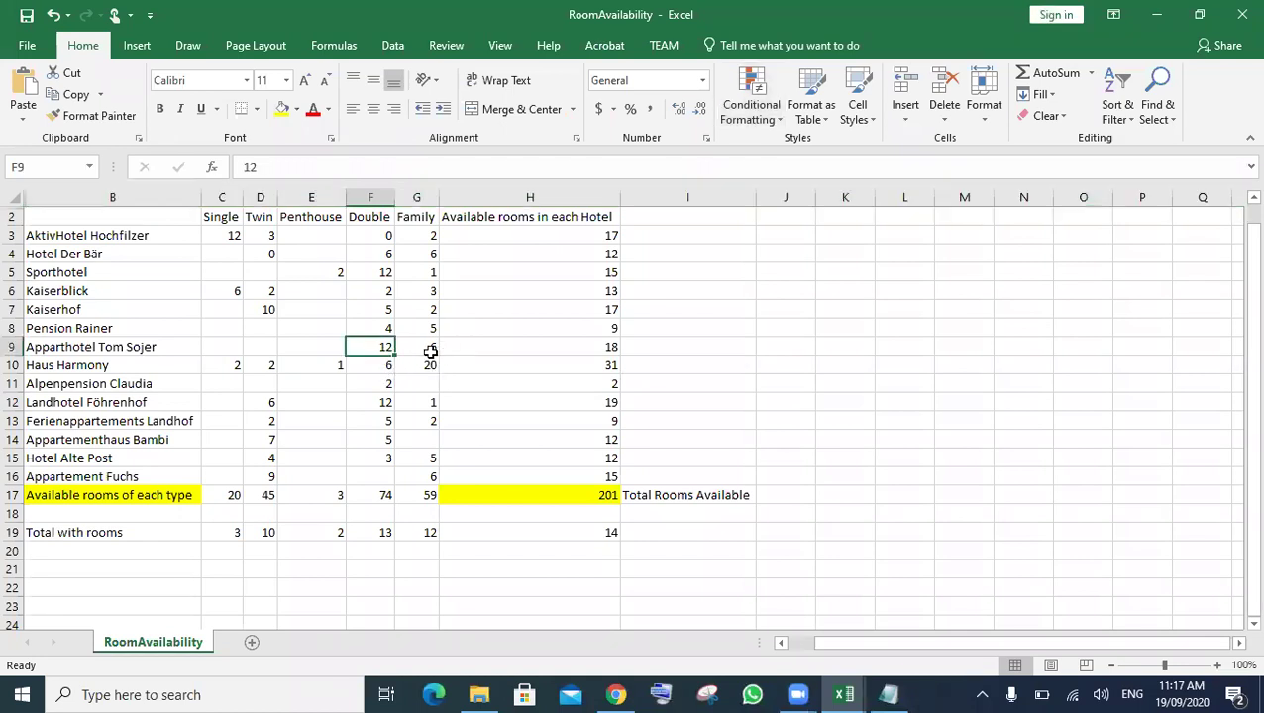
text(11)
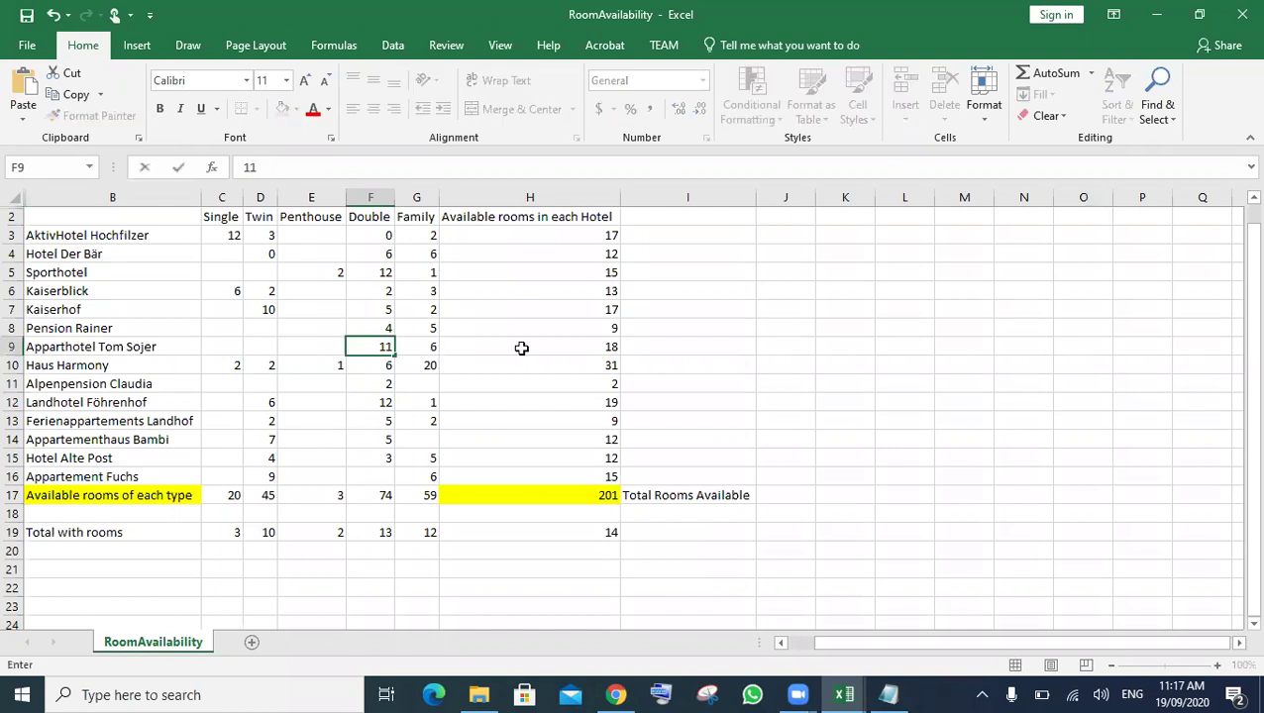
click(521, 348)
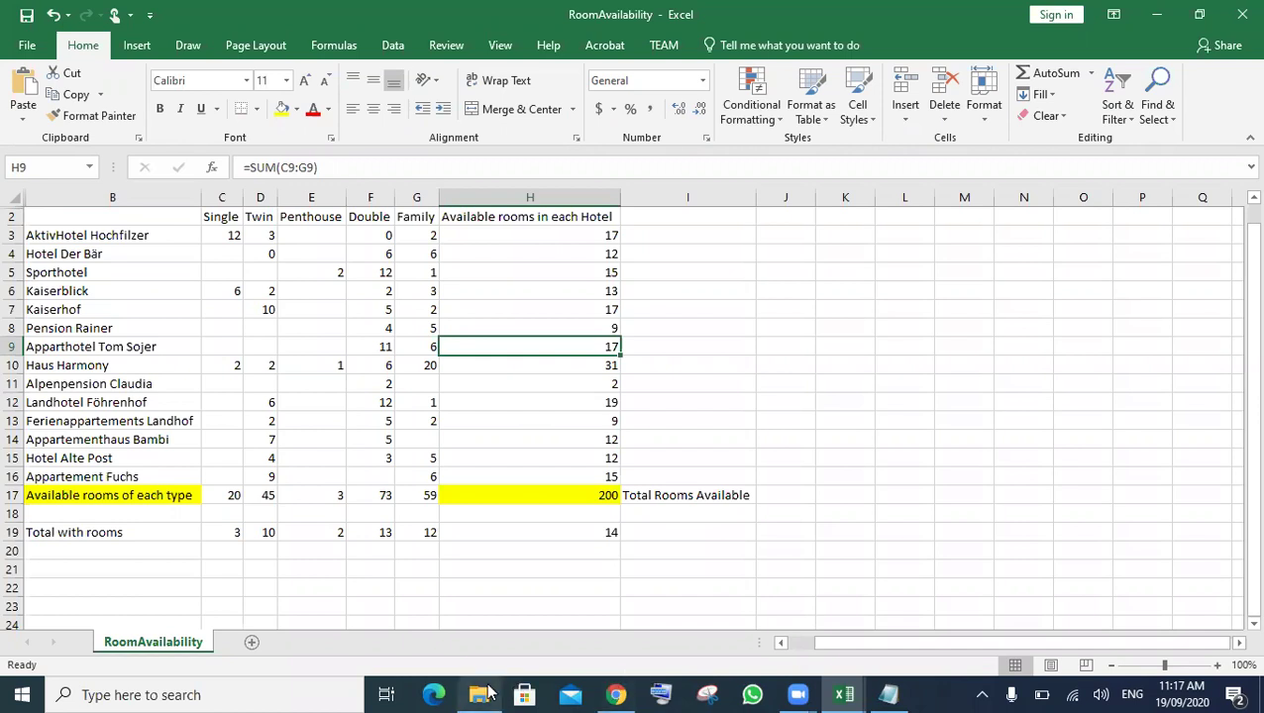
click(616, 694)
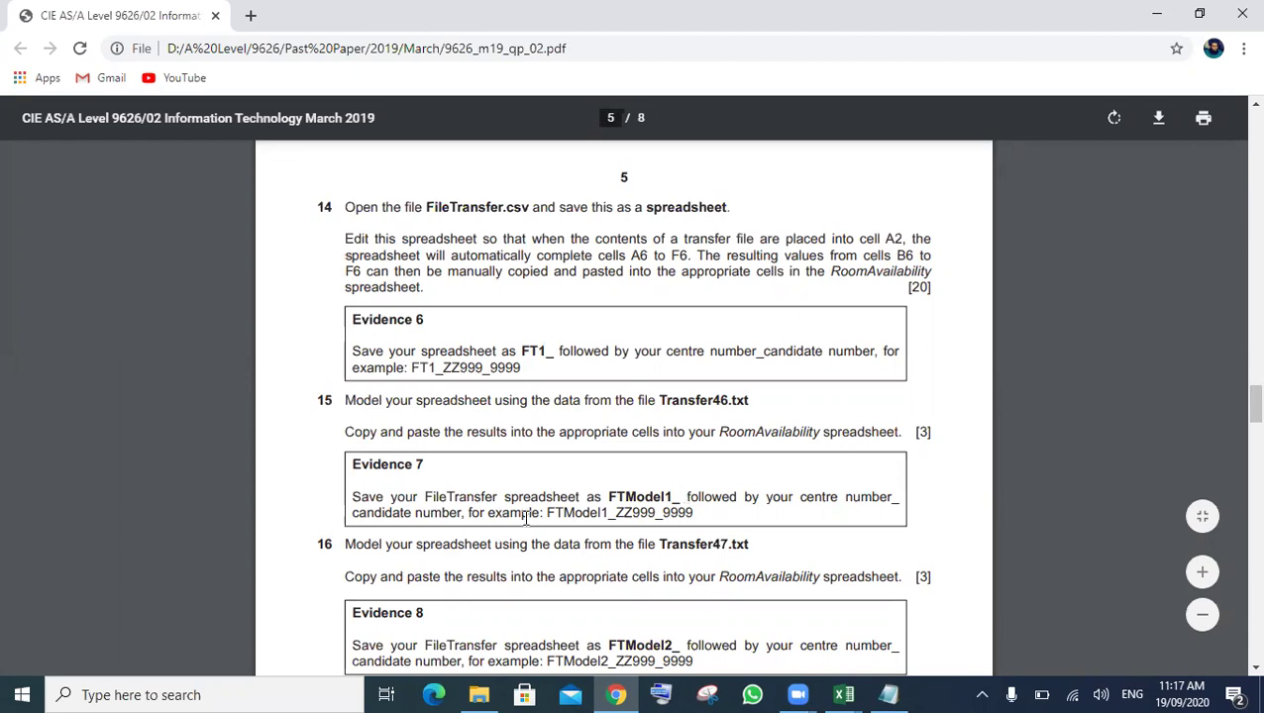
- Highlight the FTModel1_ save-name prefix in Evidence 7, then bring up the FT1 workbook
drag(616, 513, 550, 512)
double_click(578, 512)
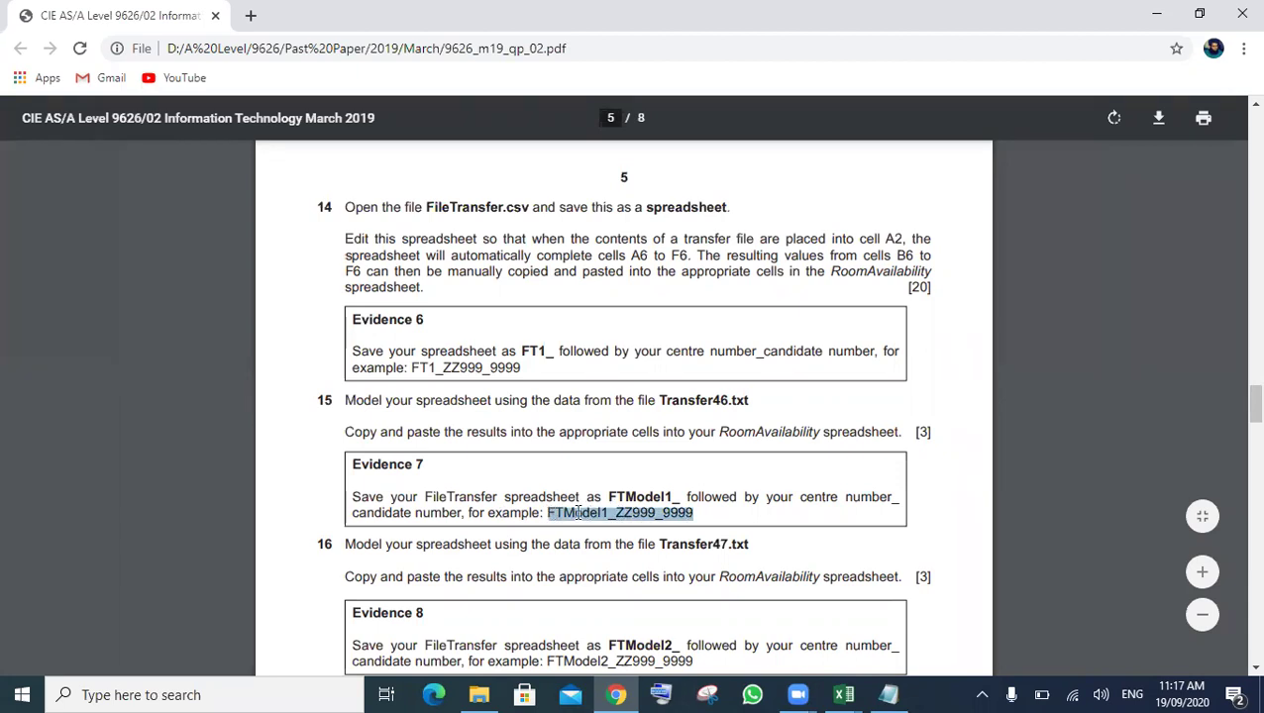
click(599, 512)
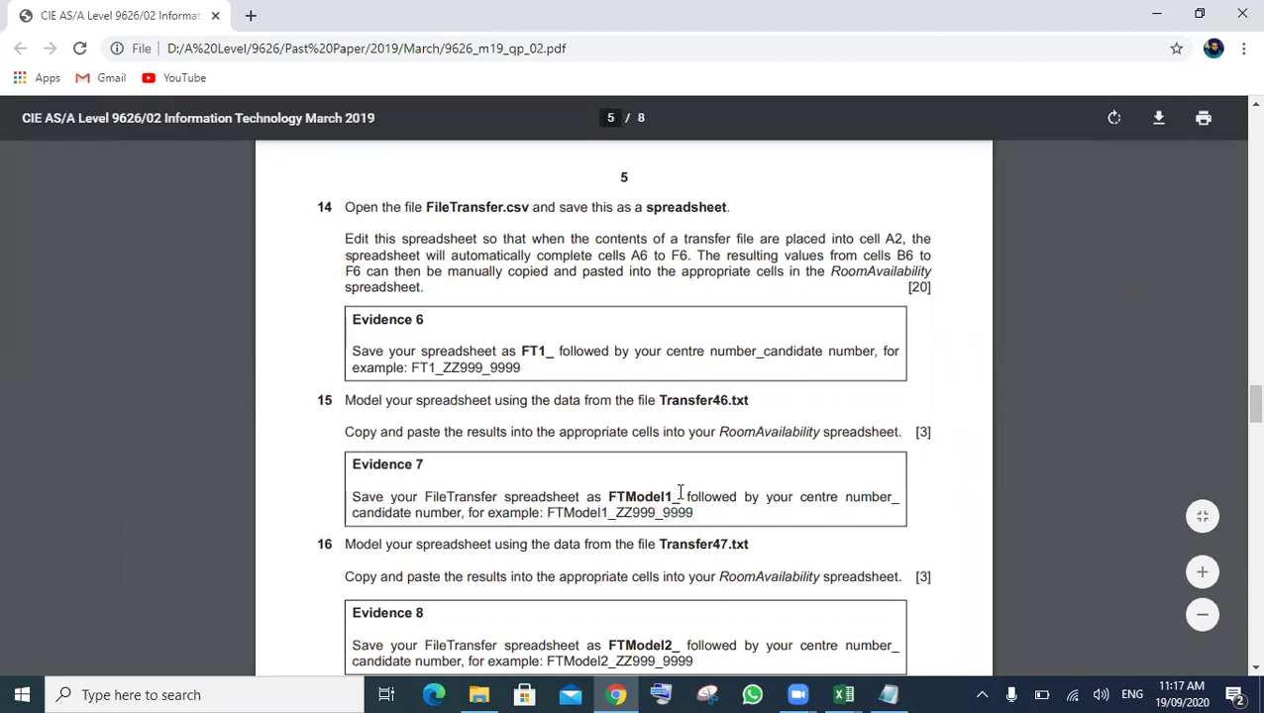
double_click(616, 497)
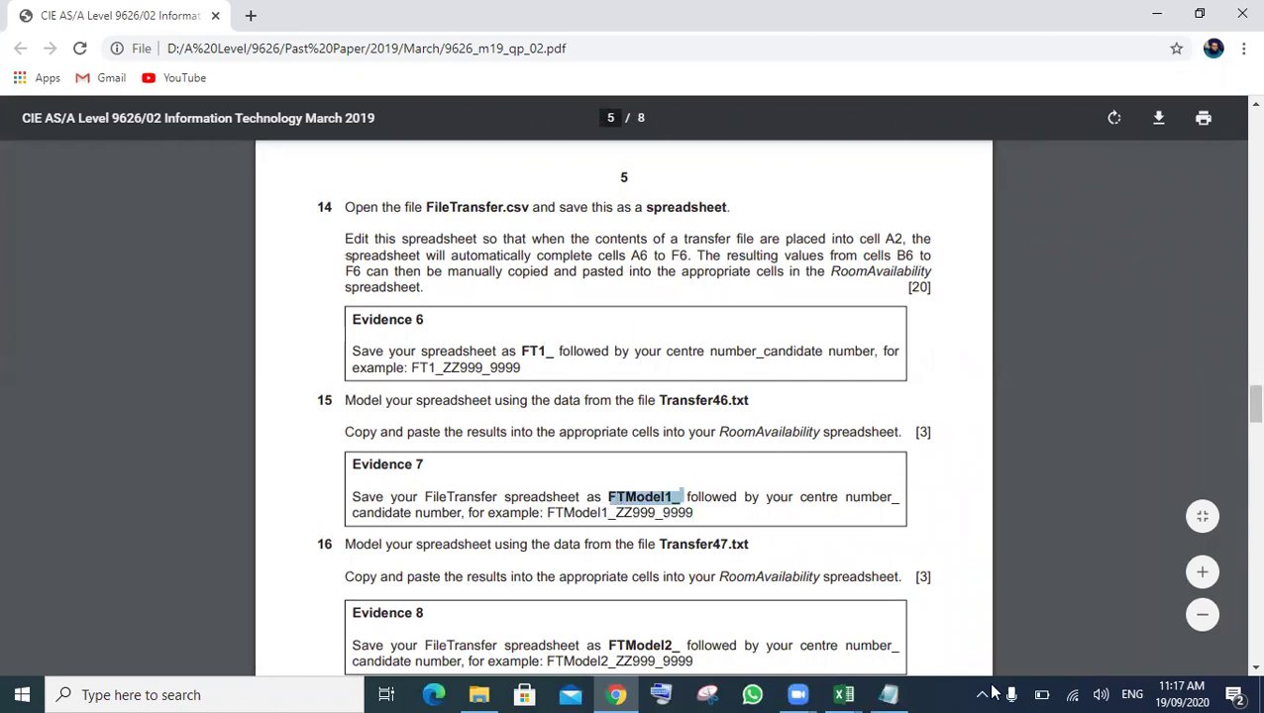
click(848, 692)
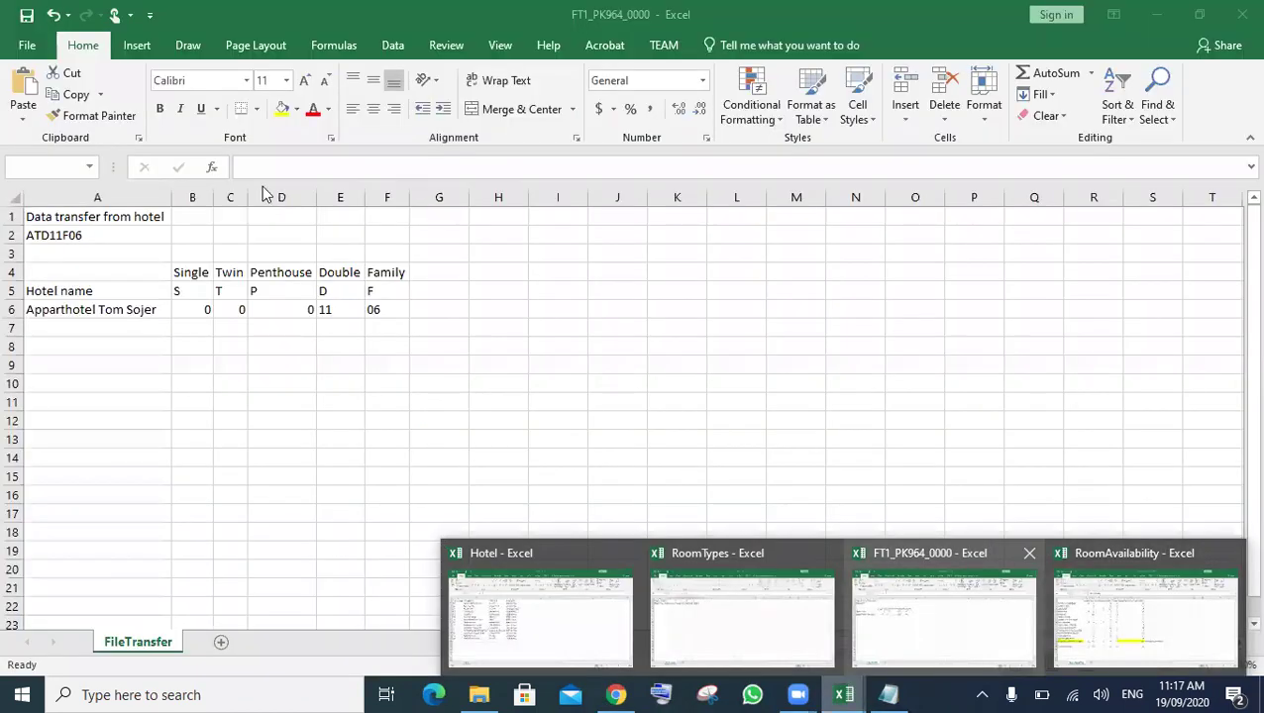
click(949, 594)
- Save the workbook in the current folder as FTModel1_ plus the centre and candidate number
click(22, 45)
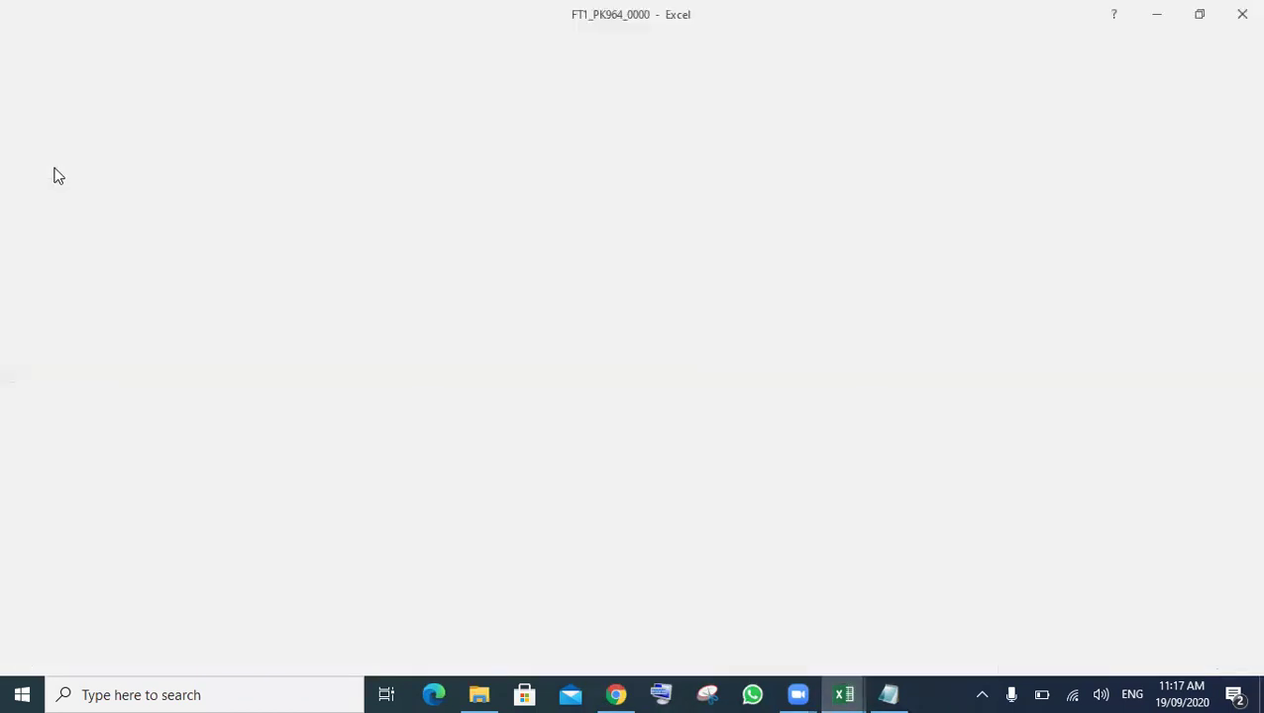
click(46, 229)
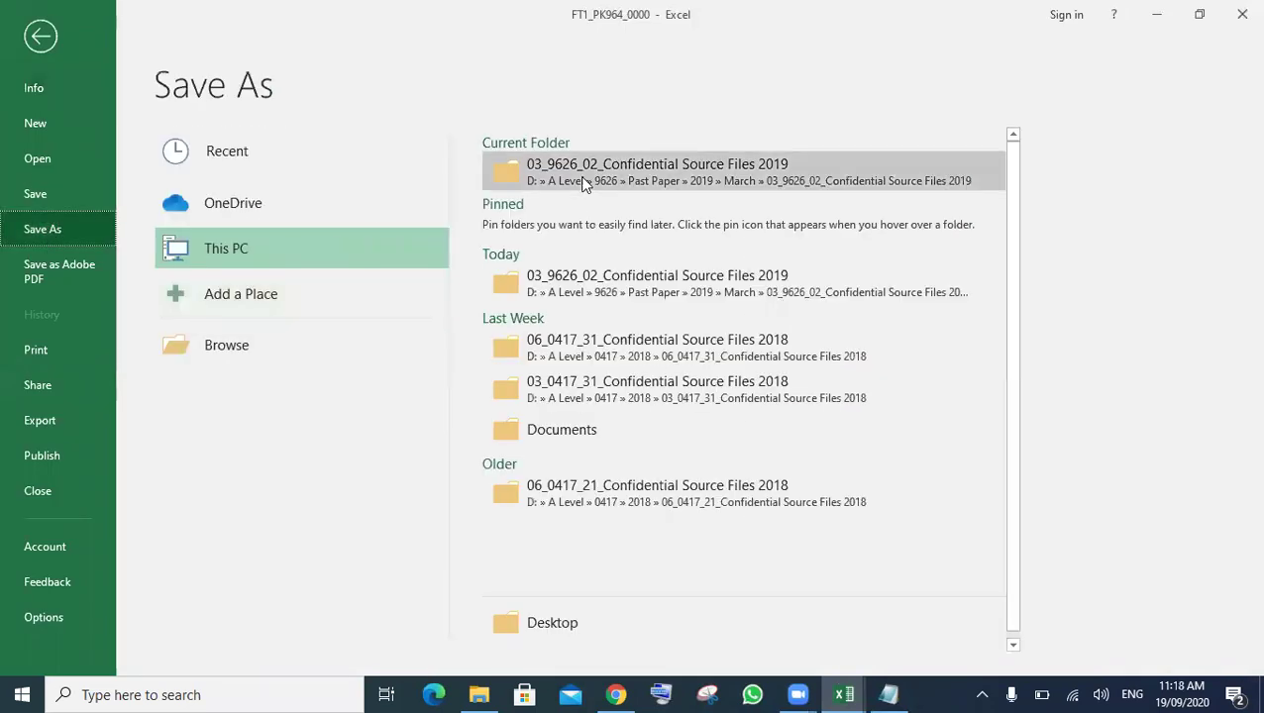
click(645, 168)
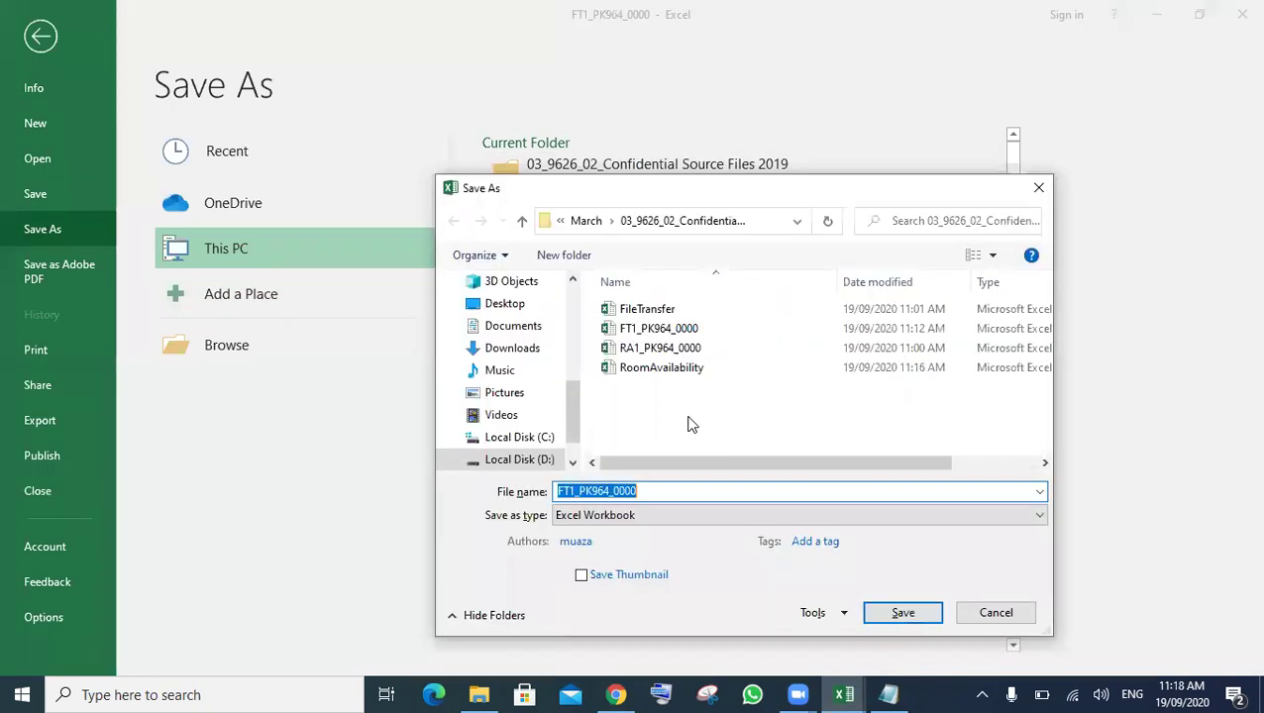
text(FTModel1_)
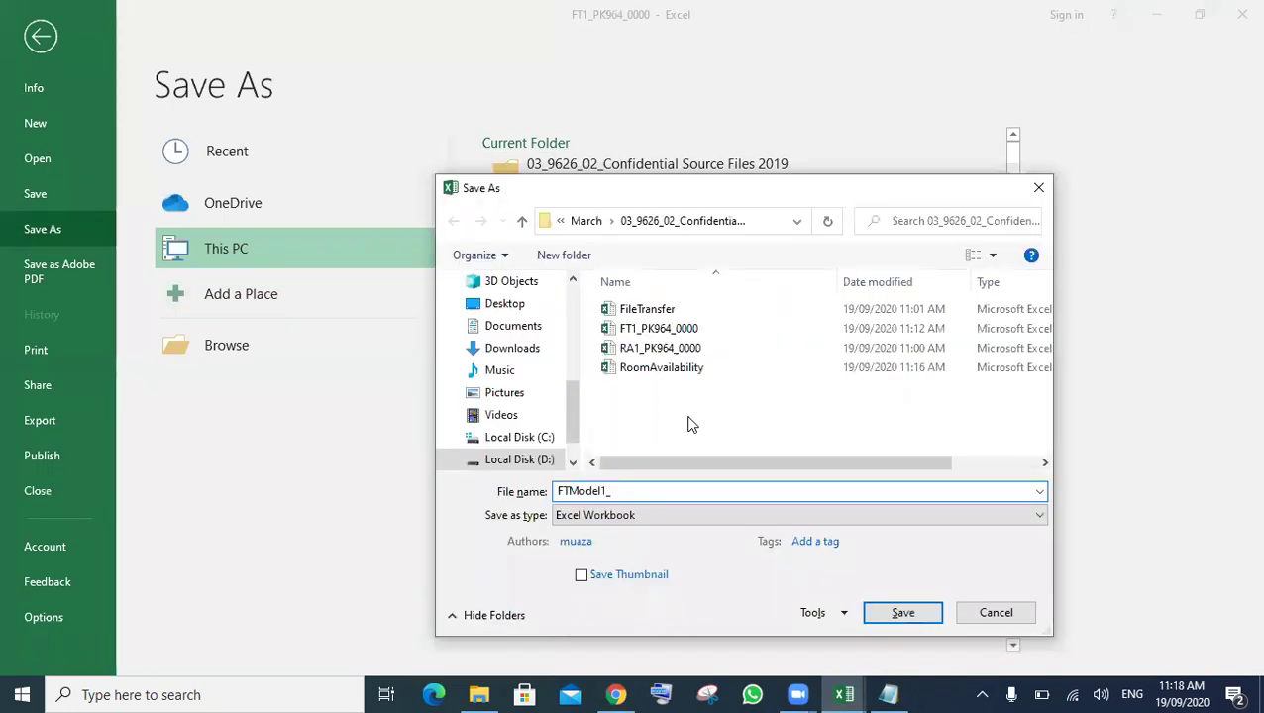
text(PK96)
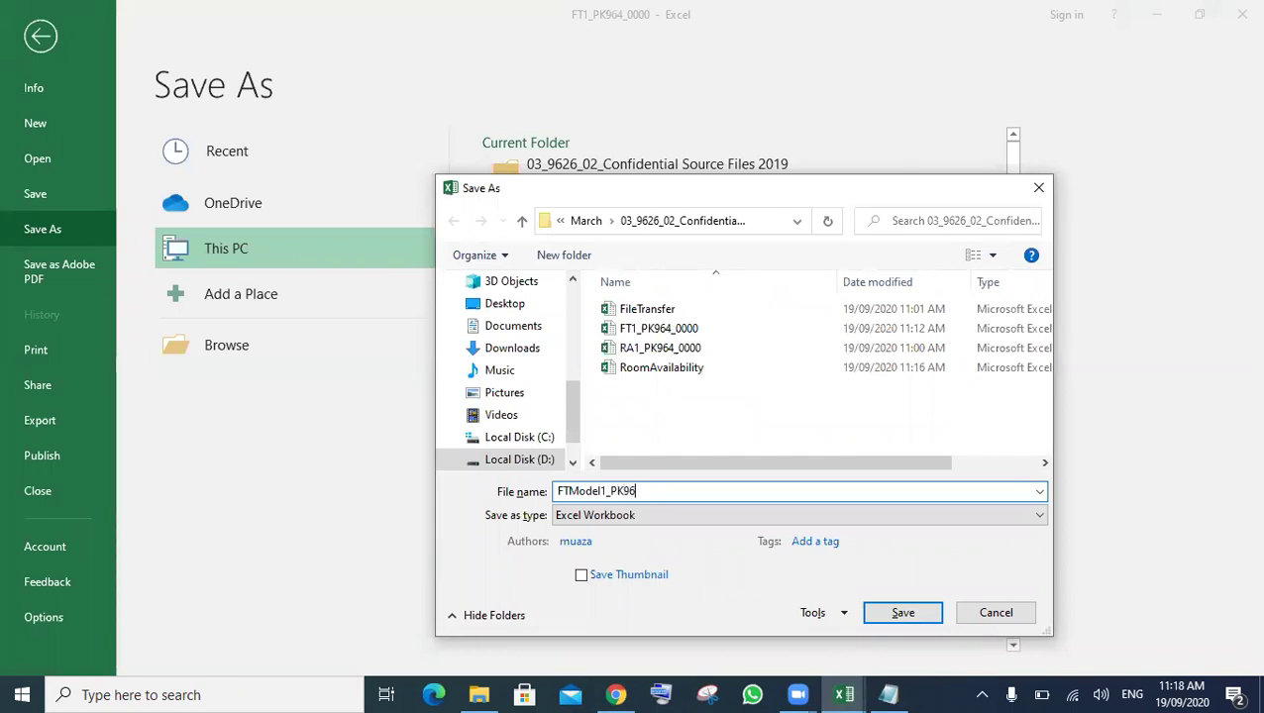
text(4_0000)
click(903, 614)
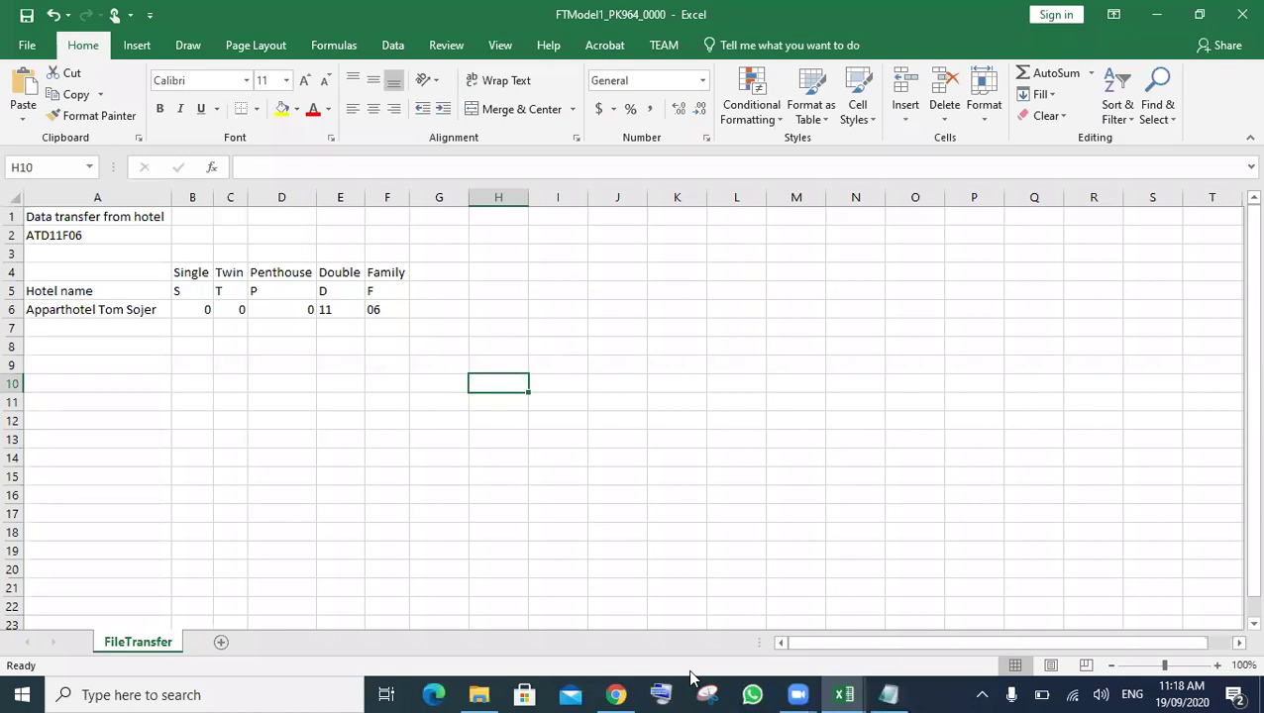
- Highlight the Transfer47 file name in question 16, then bring back the Transfer46 text file
mouse_move(622, 691)
click(623, 660)
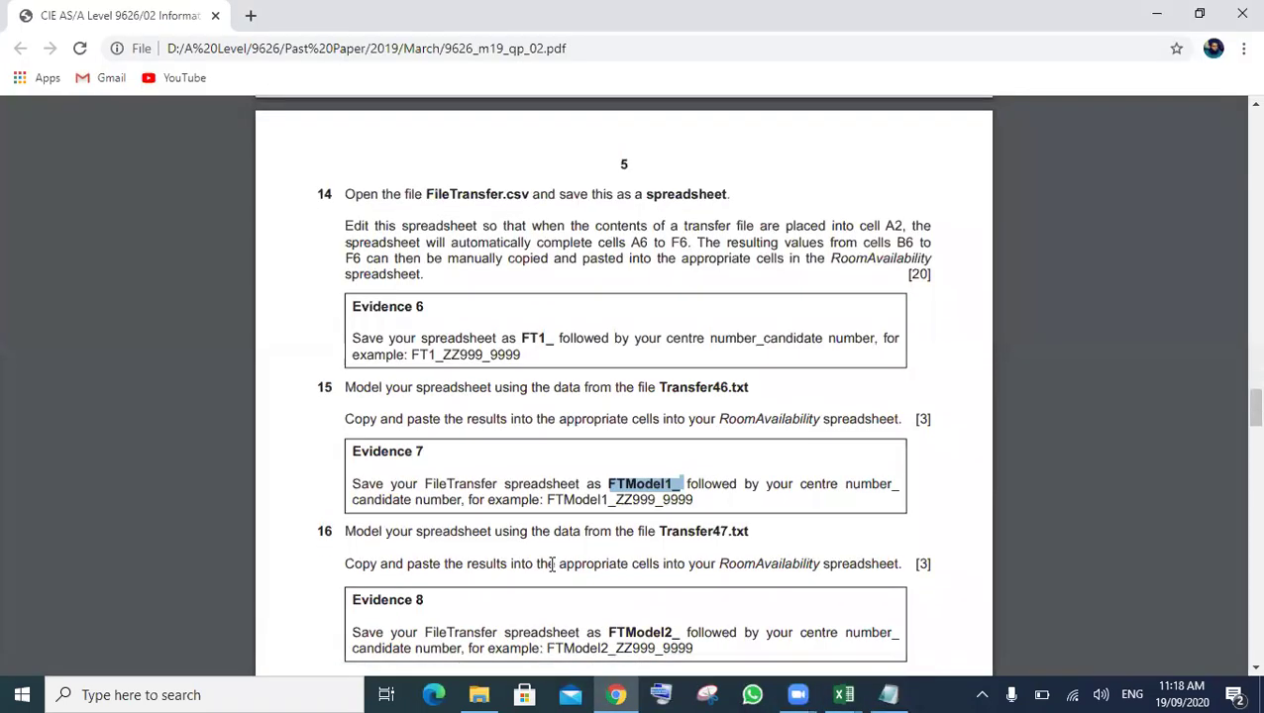
scroll(545, 566, down, 2)
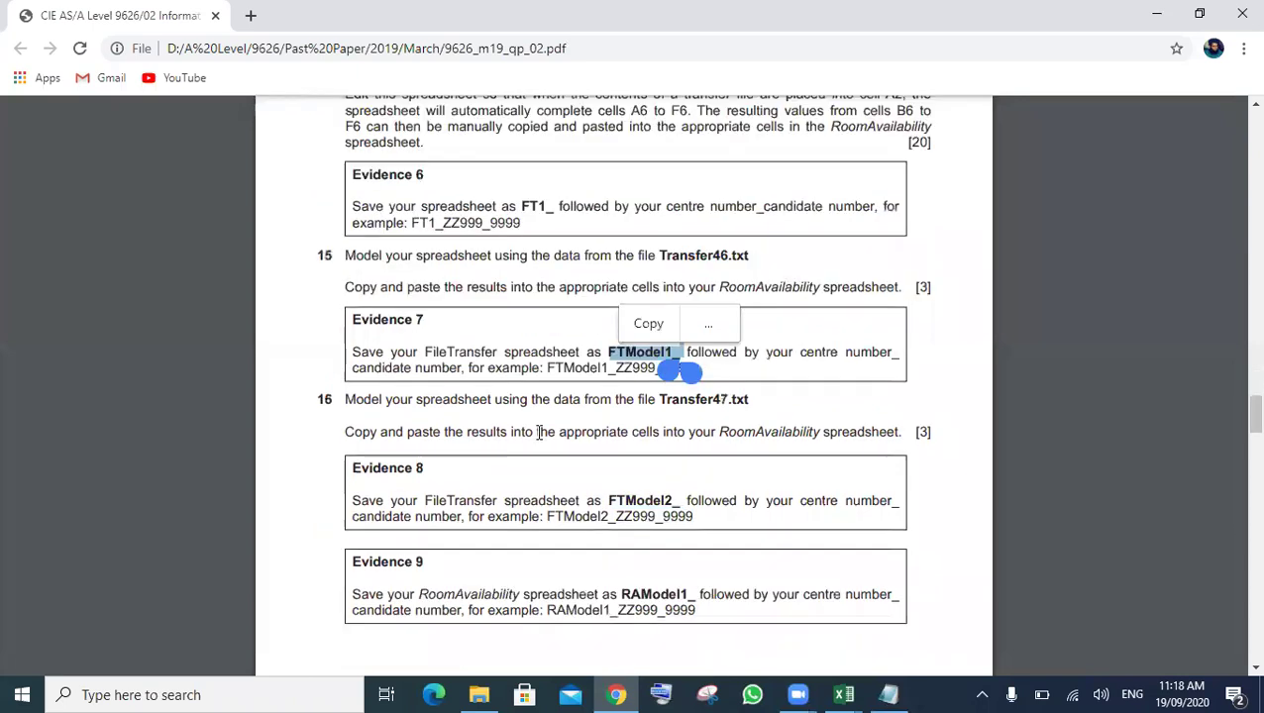
double_click(693, 400)
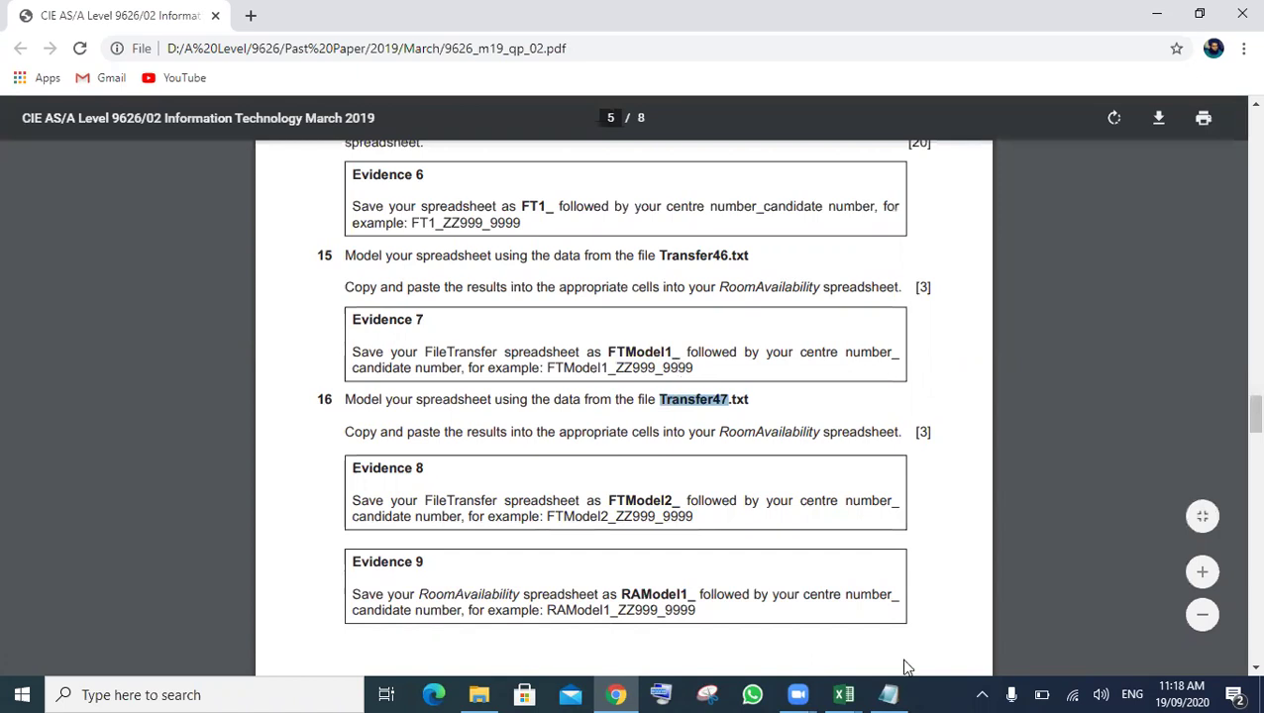
click(890, 694)
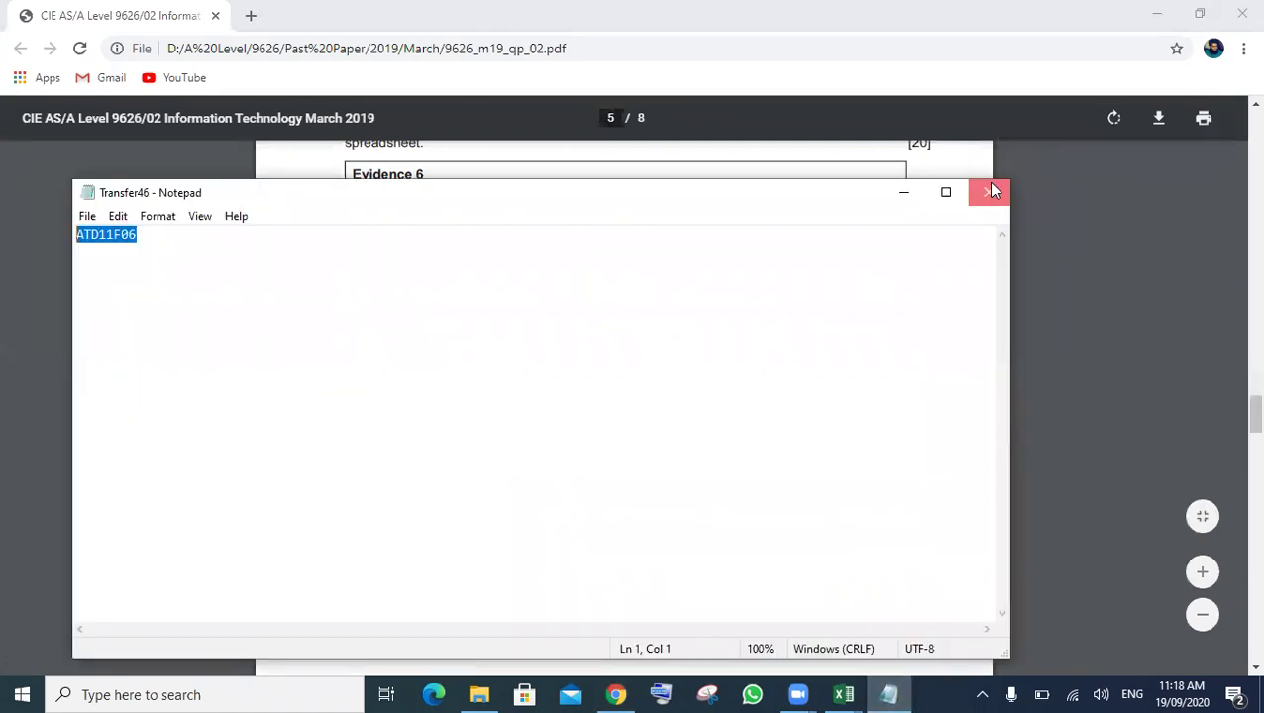
- Close Transfer46, open Transfer47 in Notepad and copy its code LFD08T06
click(988, 192)
click(481, 693)
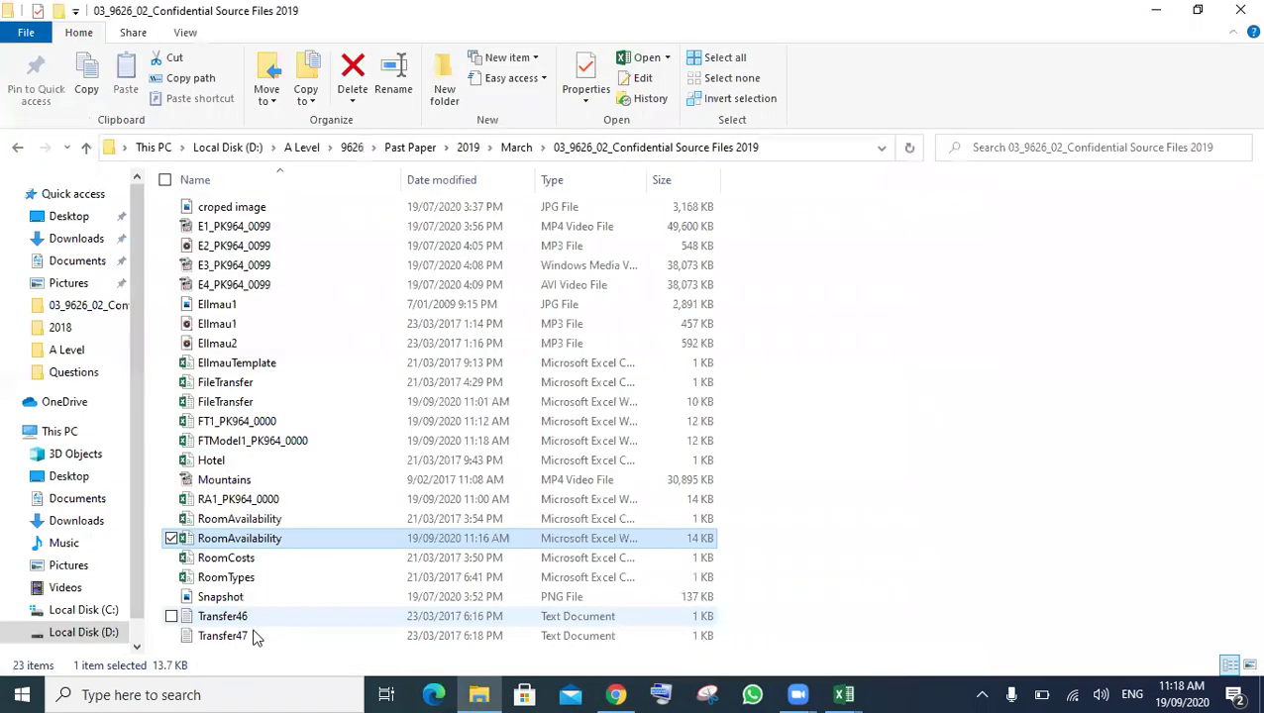
click(253, 637)
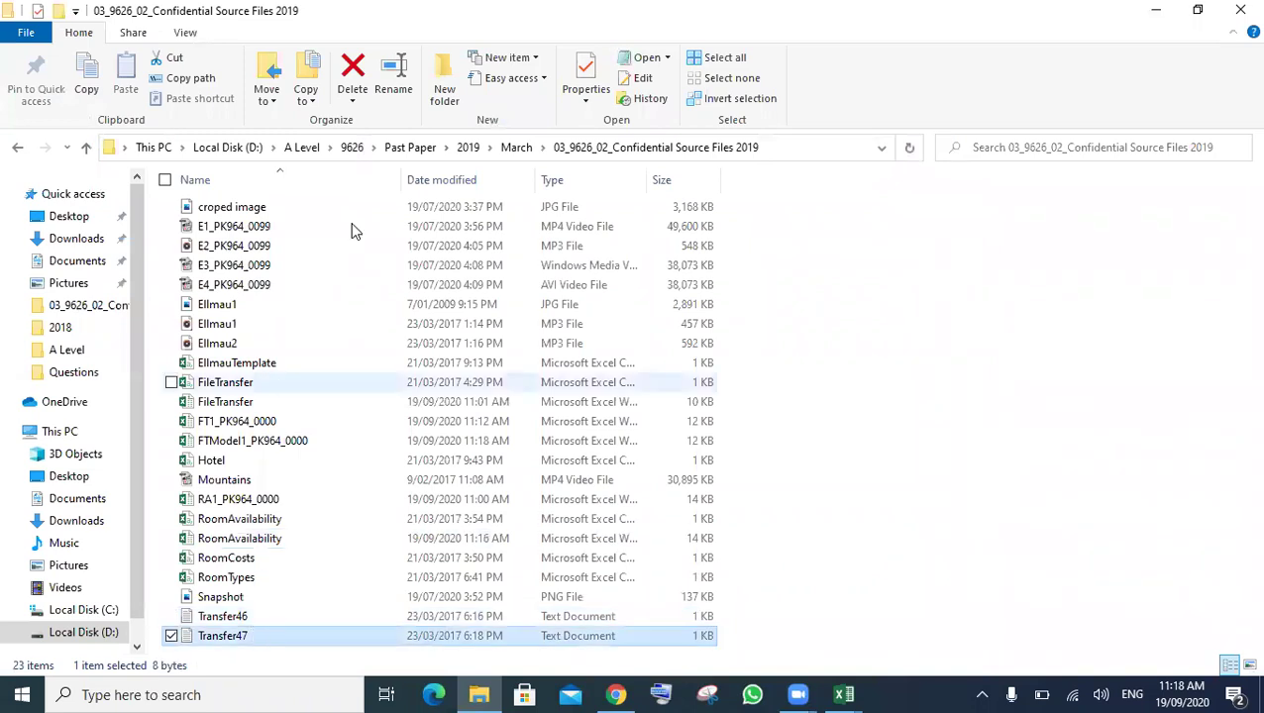
key(Return)
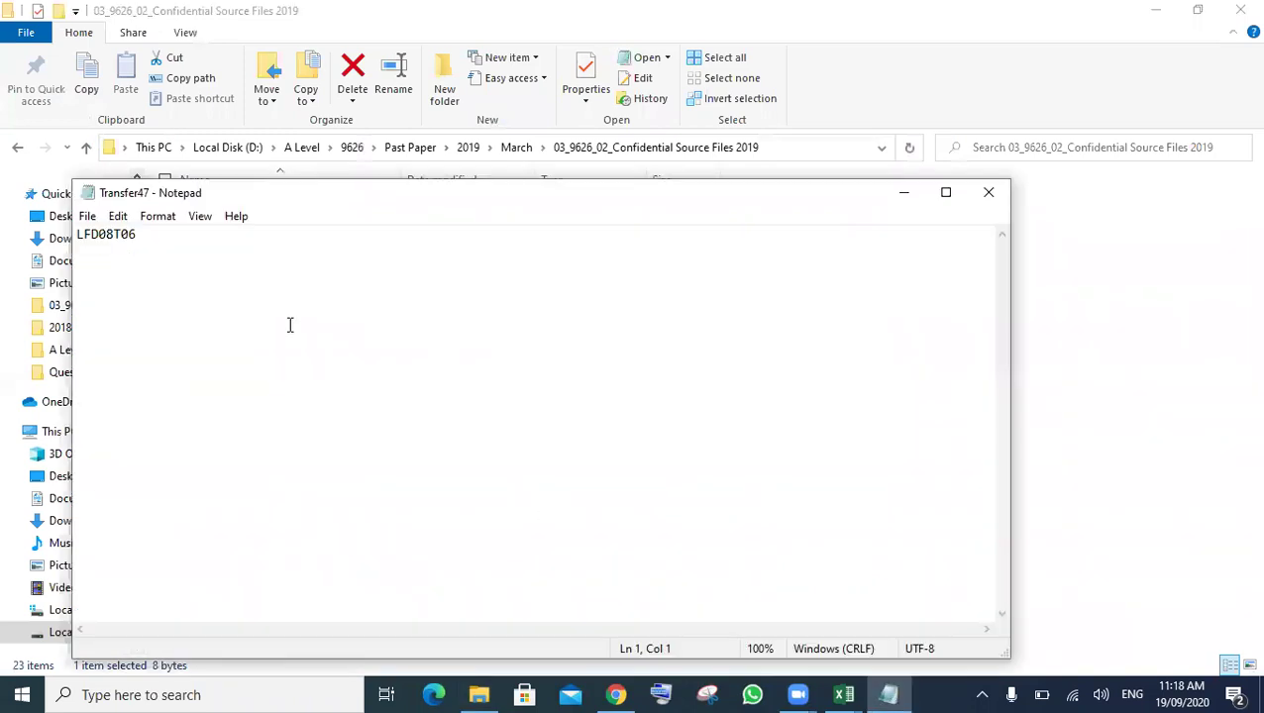
key(ctrl+a)
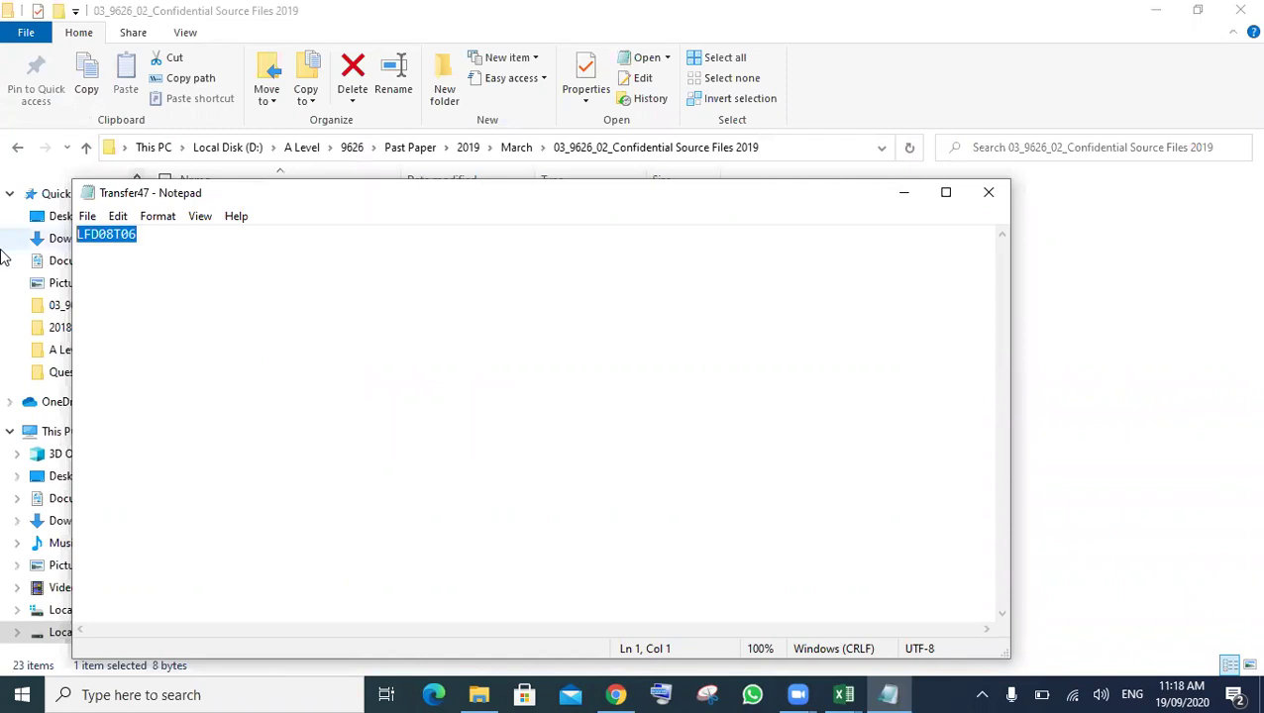
click(843, 695)
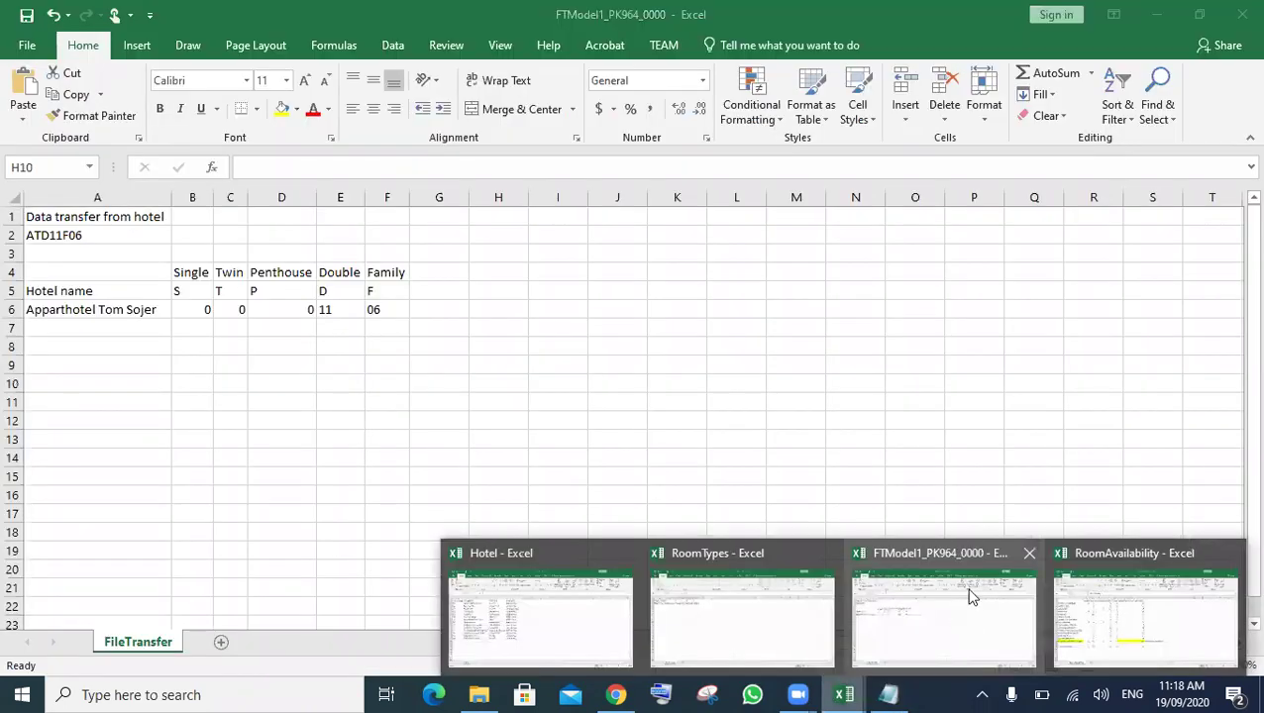
- Paste LFD08T06 into FTModel1's A2, giving Landhotel Föhrenhof 0, 06, 0, 08, 0
click(952, 594)
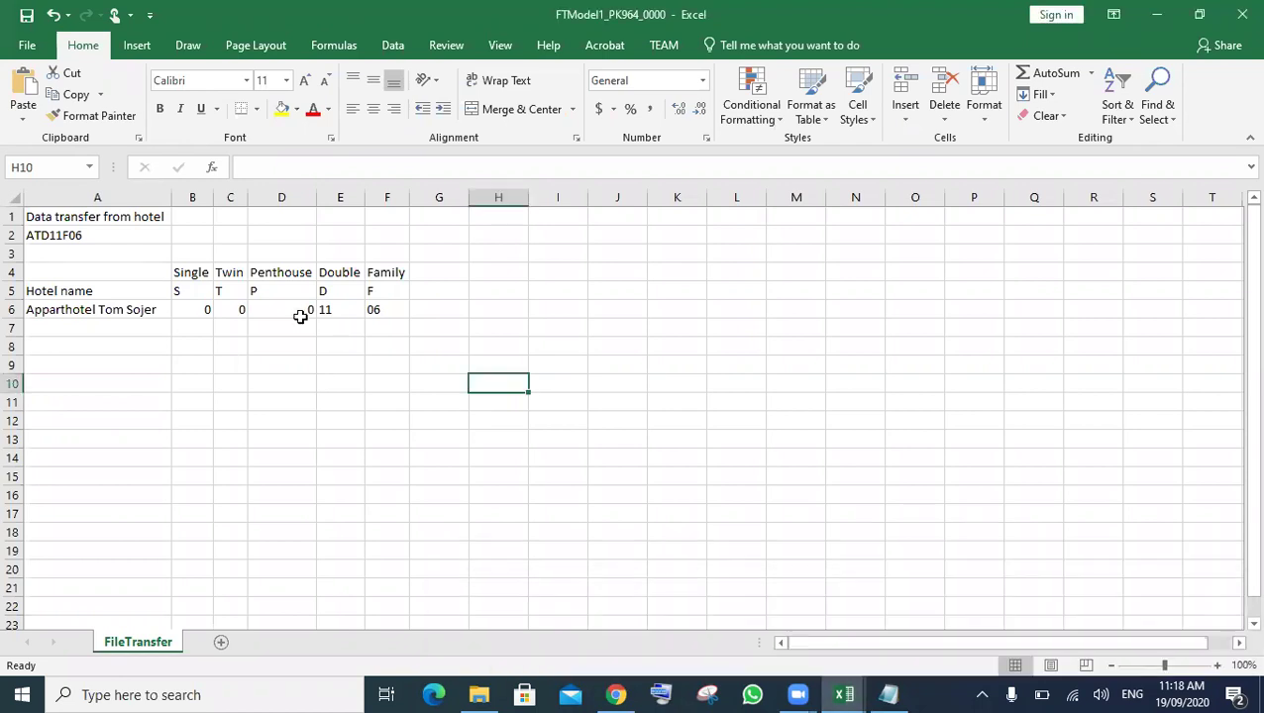
double_click(27, 234)
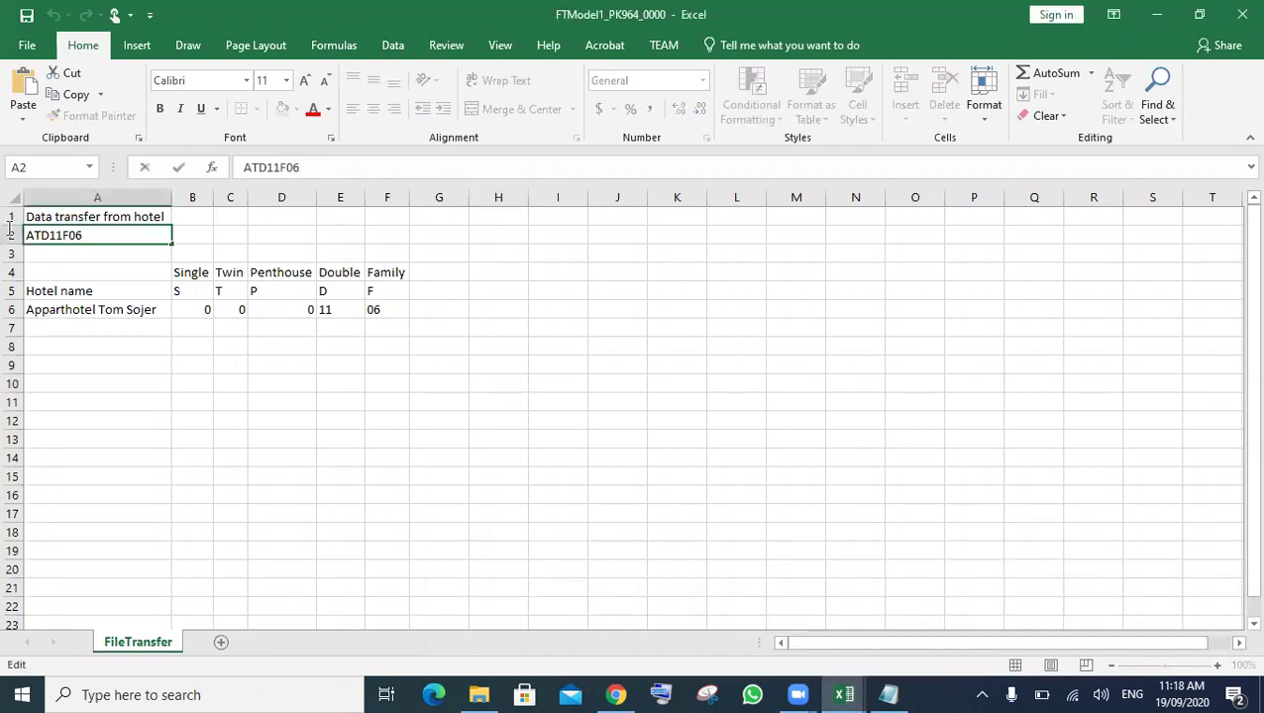
drag(84, 236, 14, 228)
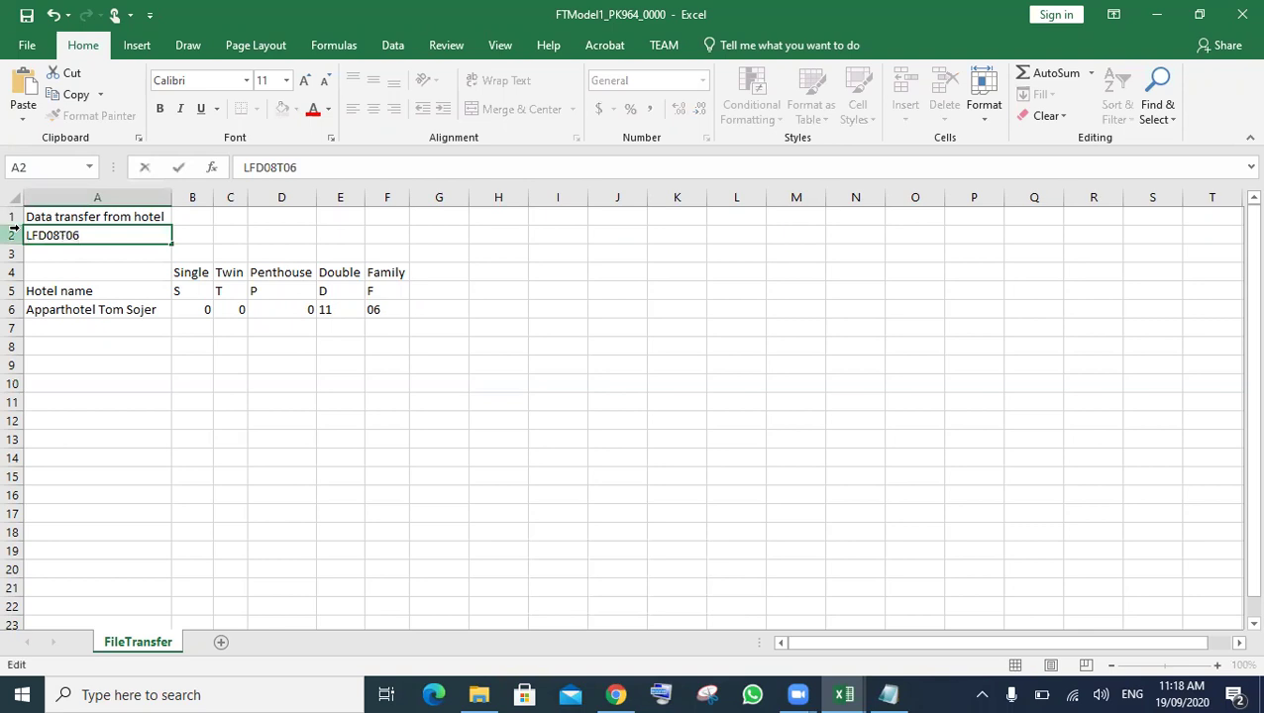
click(473, 517)
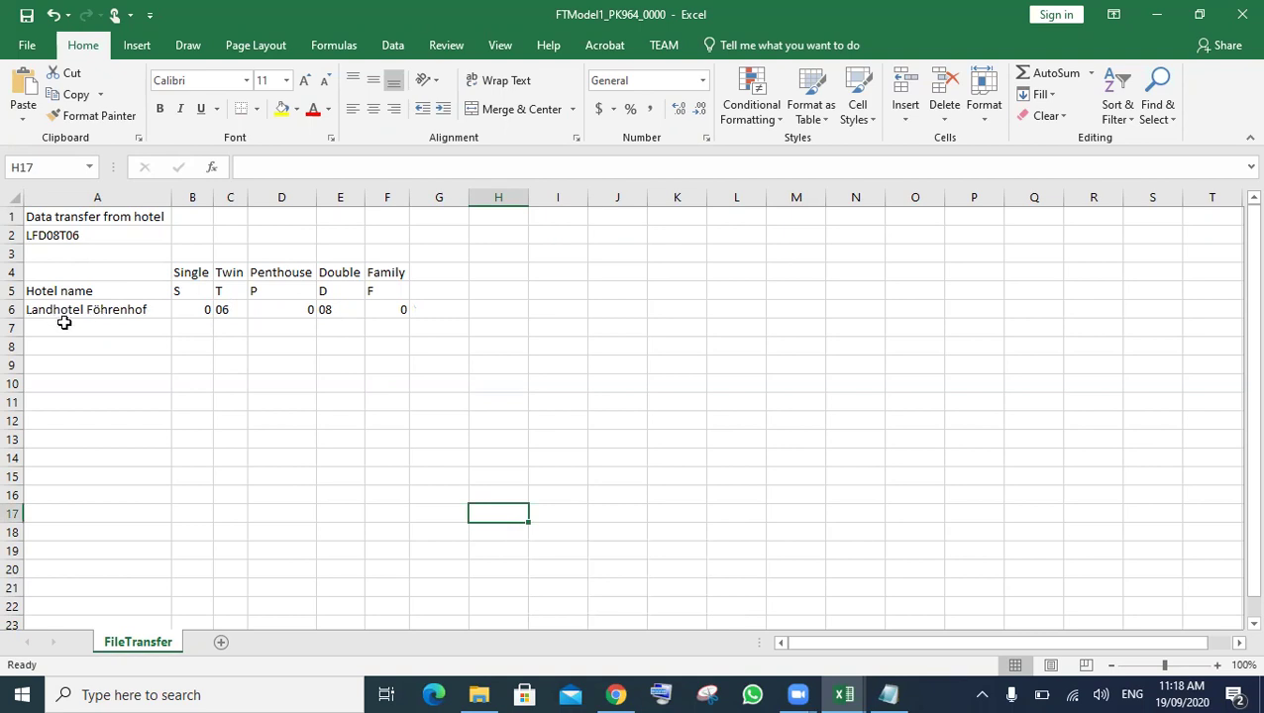
click(844, 691)
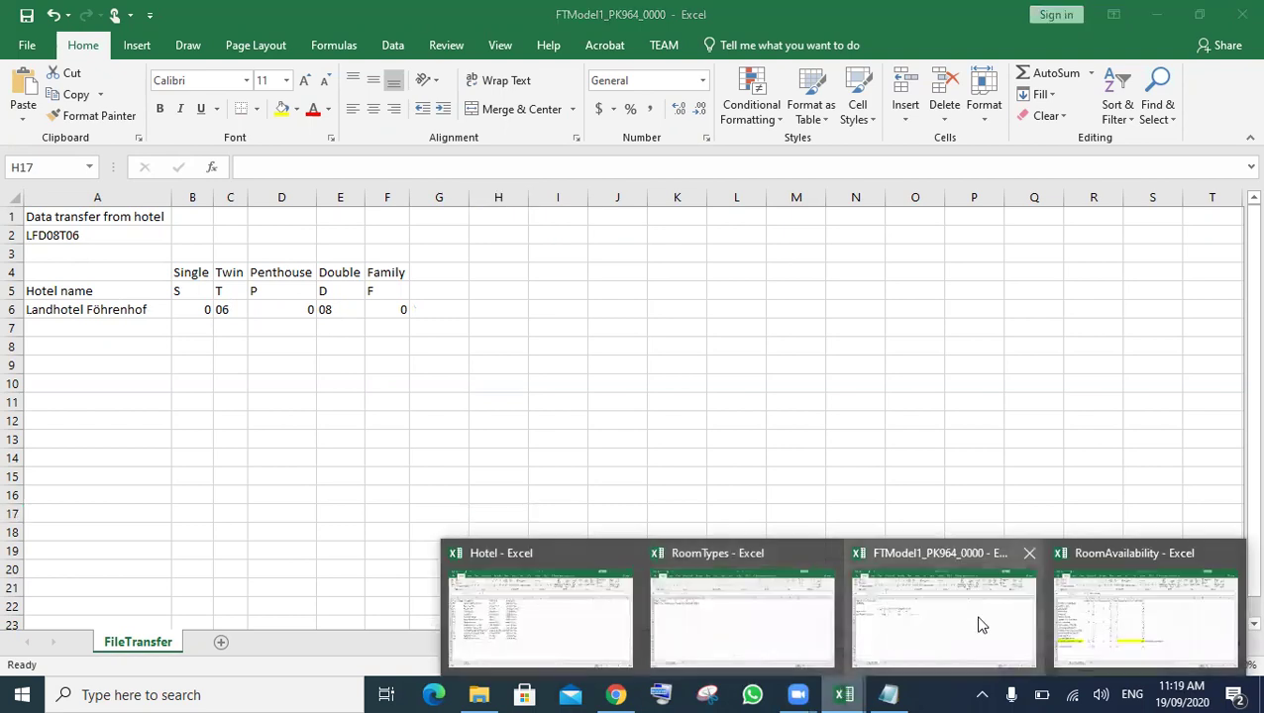
click(1155, 634)
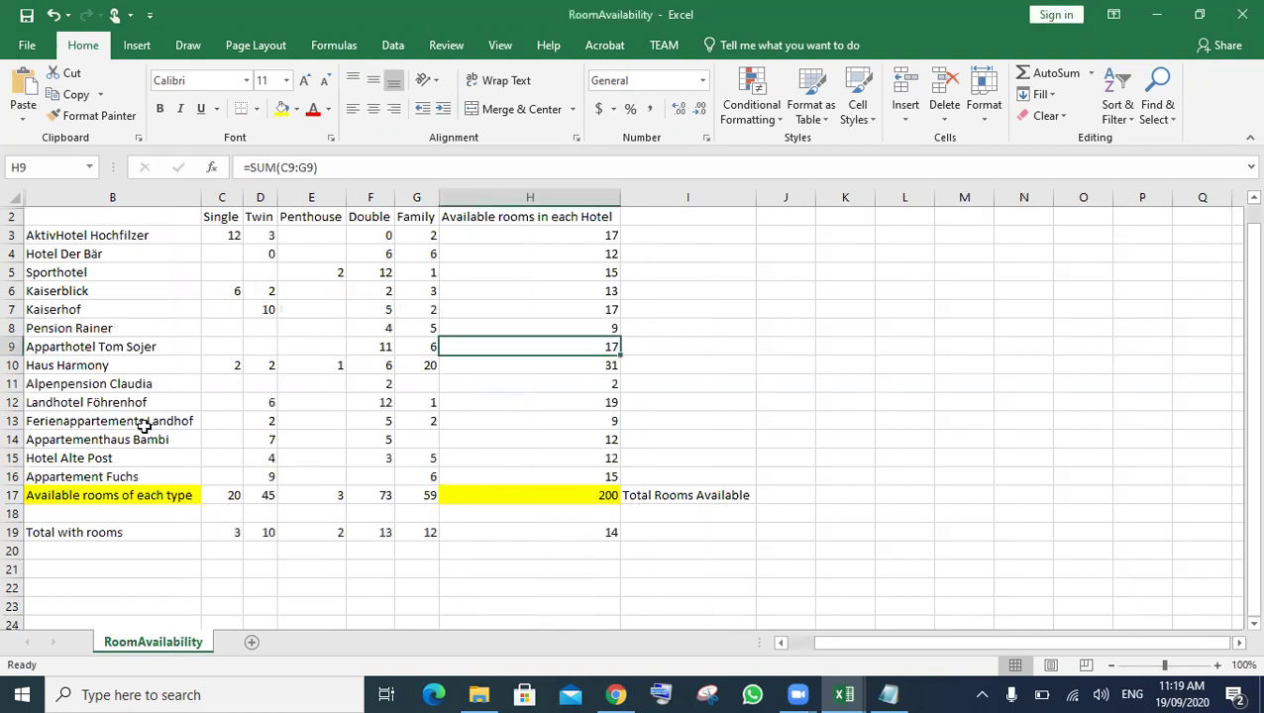
- After checking the Twin count in D12, set Landhotel Föhrenhof's Double rooms in F12 to 8
click(264, 405)
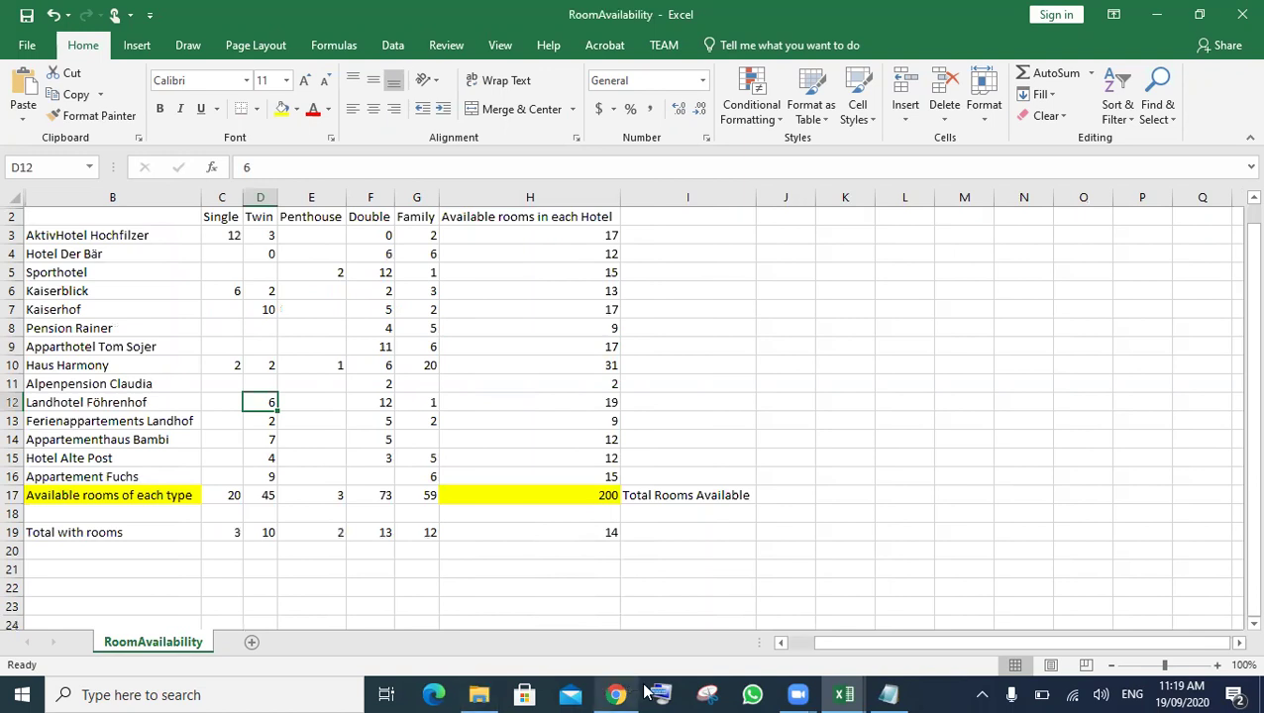
click(843, 693)
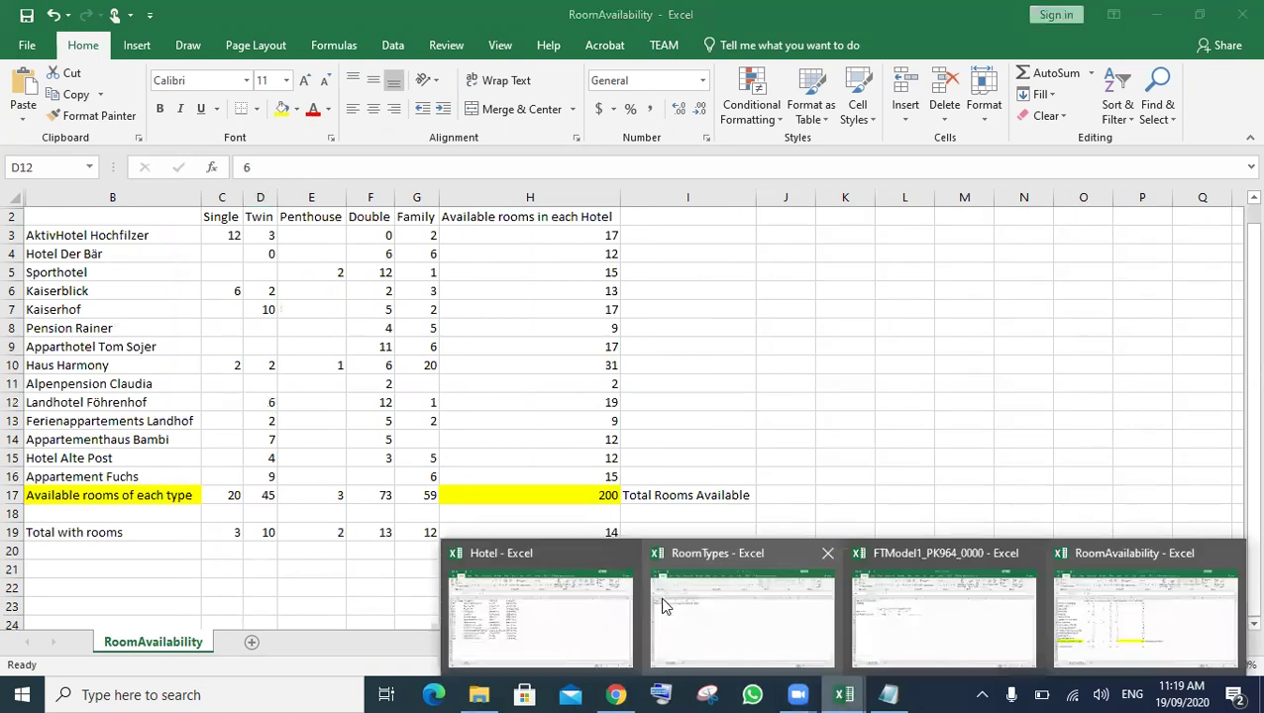
mouse_move(874, 604)
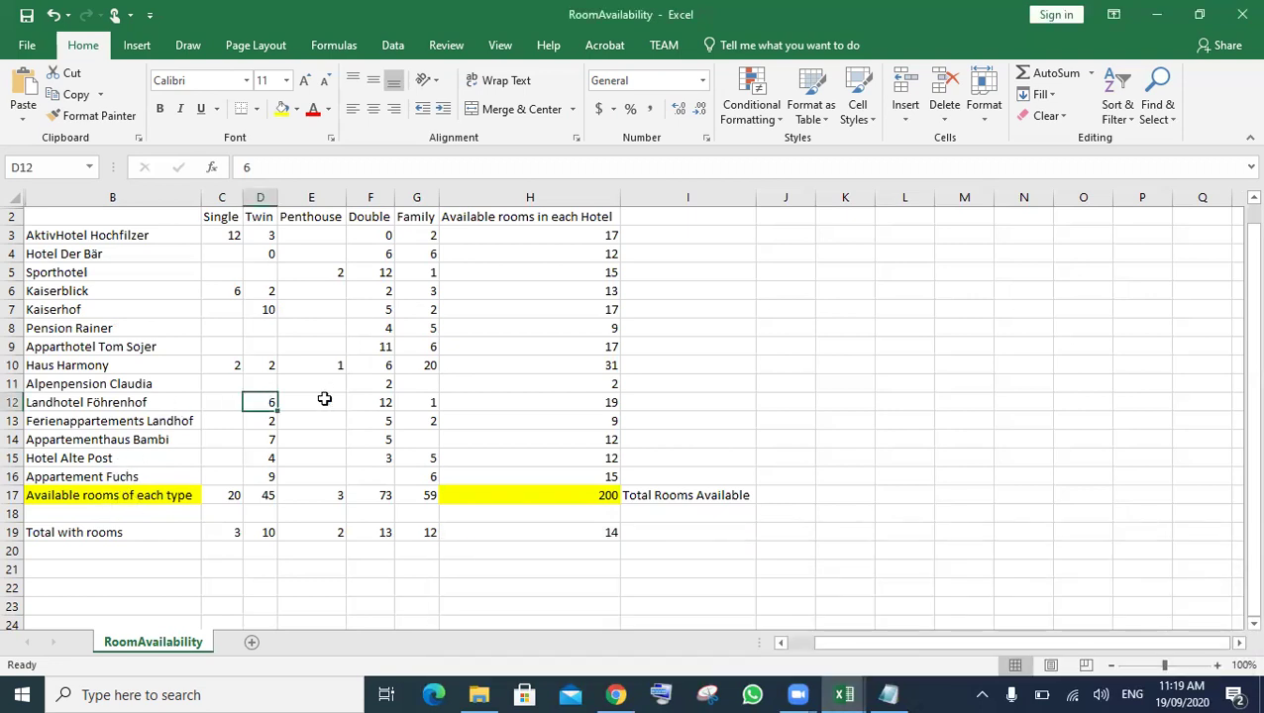
click(374, 399)
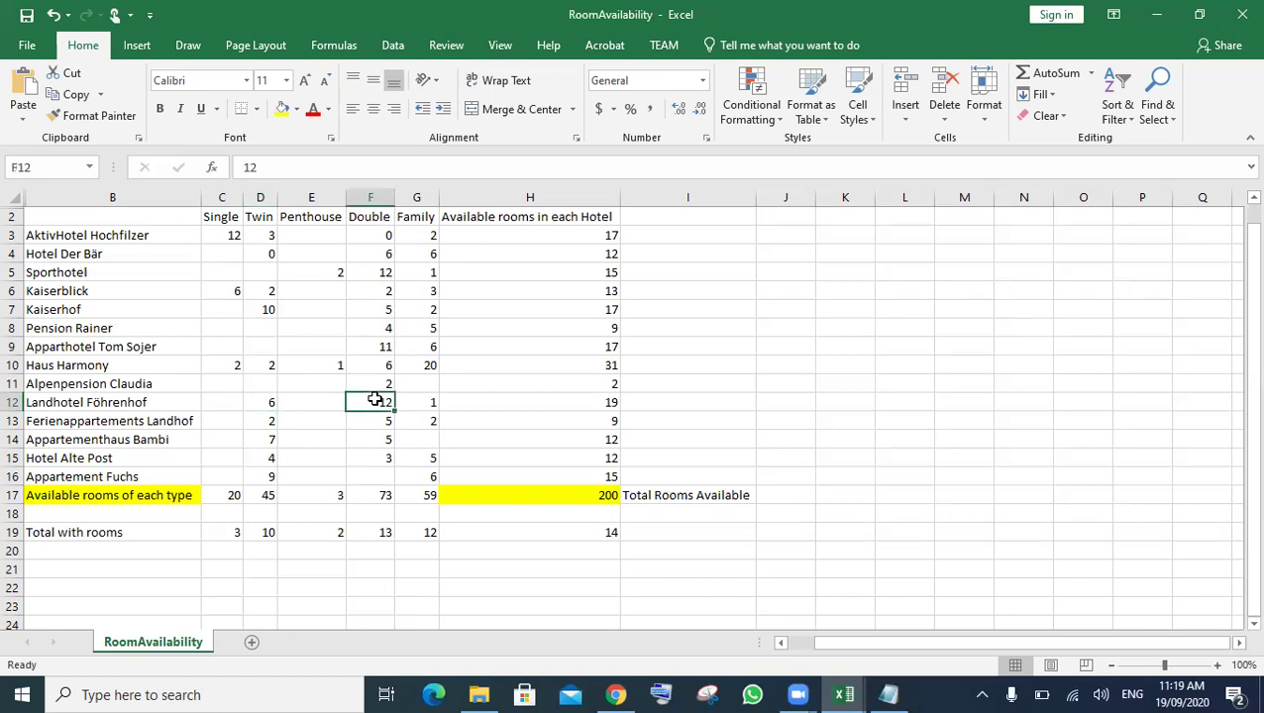
text(8)
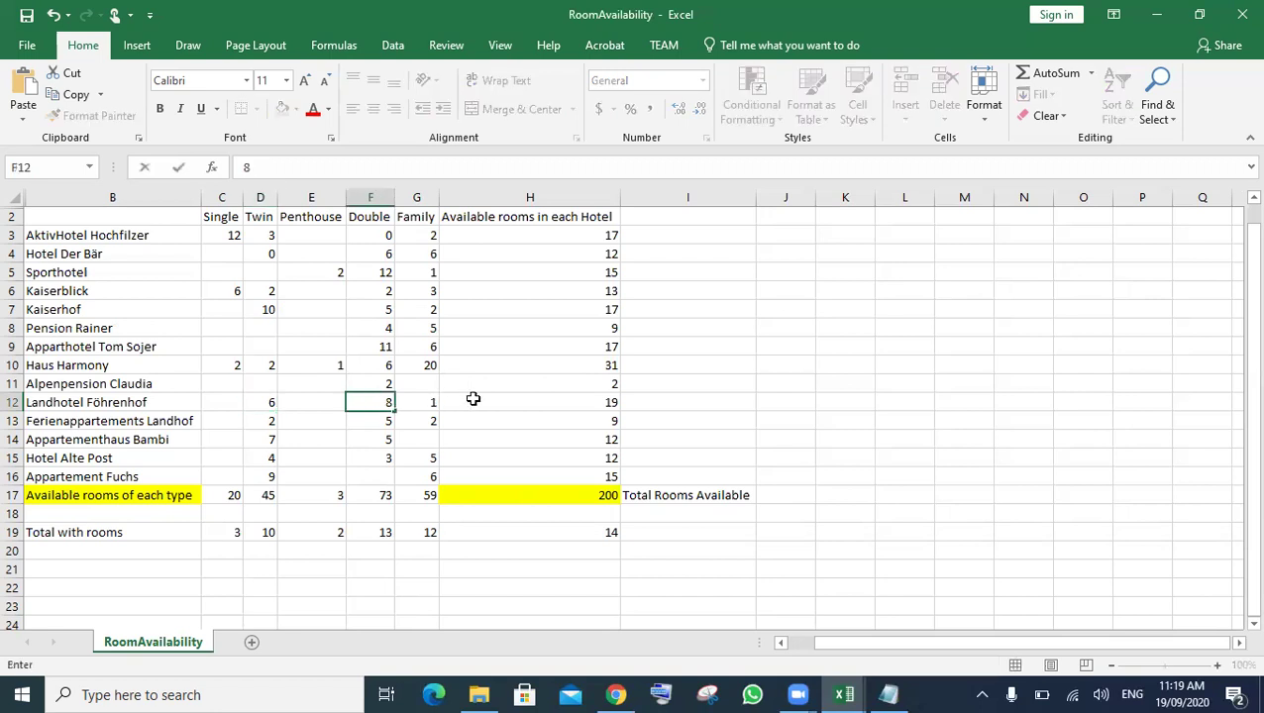
click(473, 398)
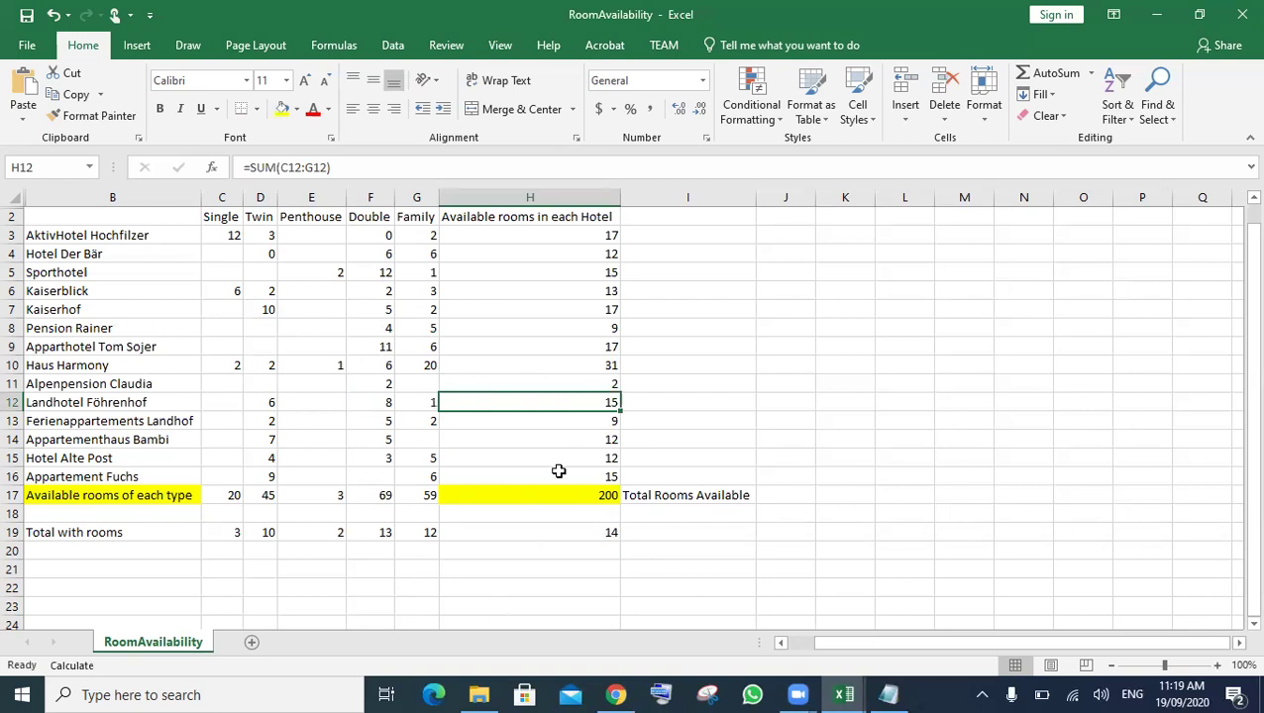
- Confirm the H12 row total is 15, check H17, then return to the exam paper
click(380, 406)
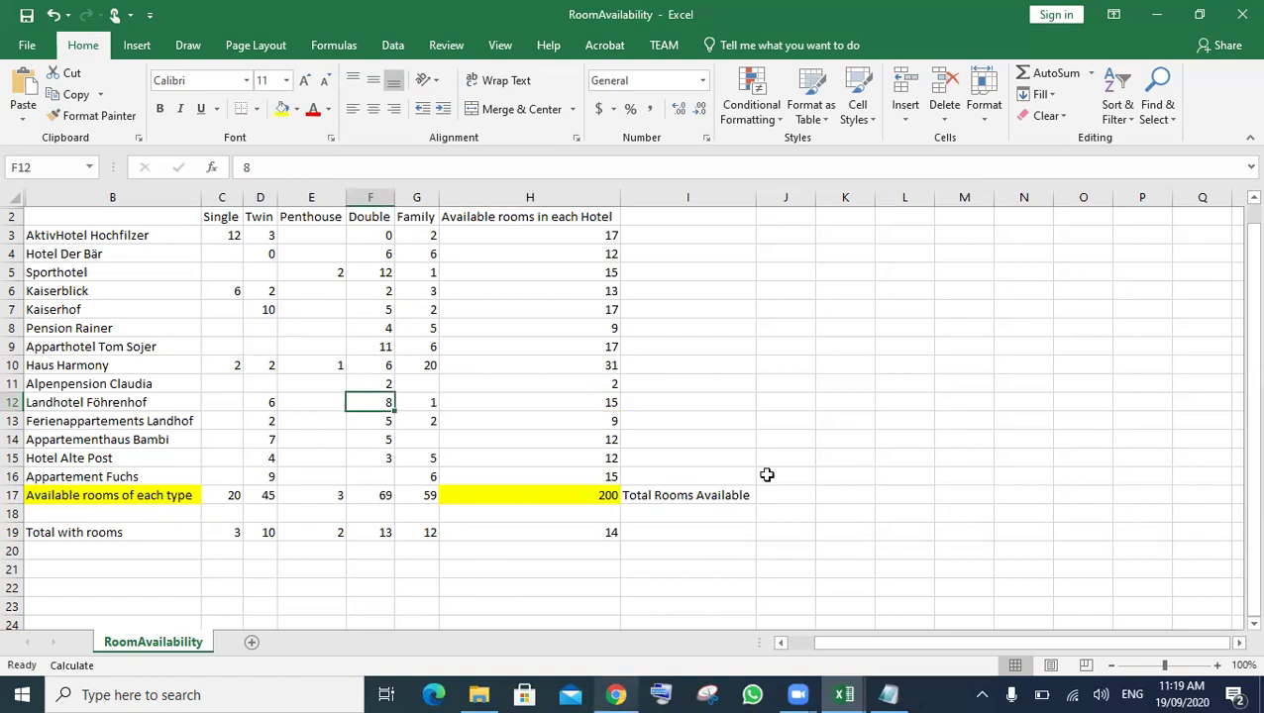
click(798, 442)
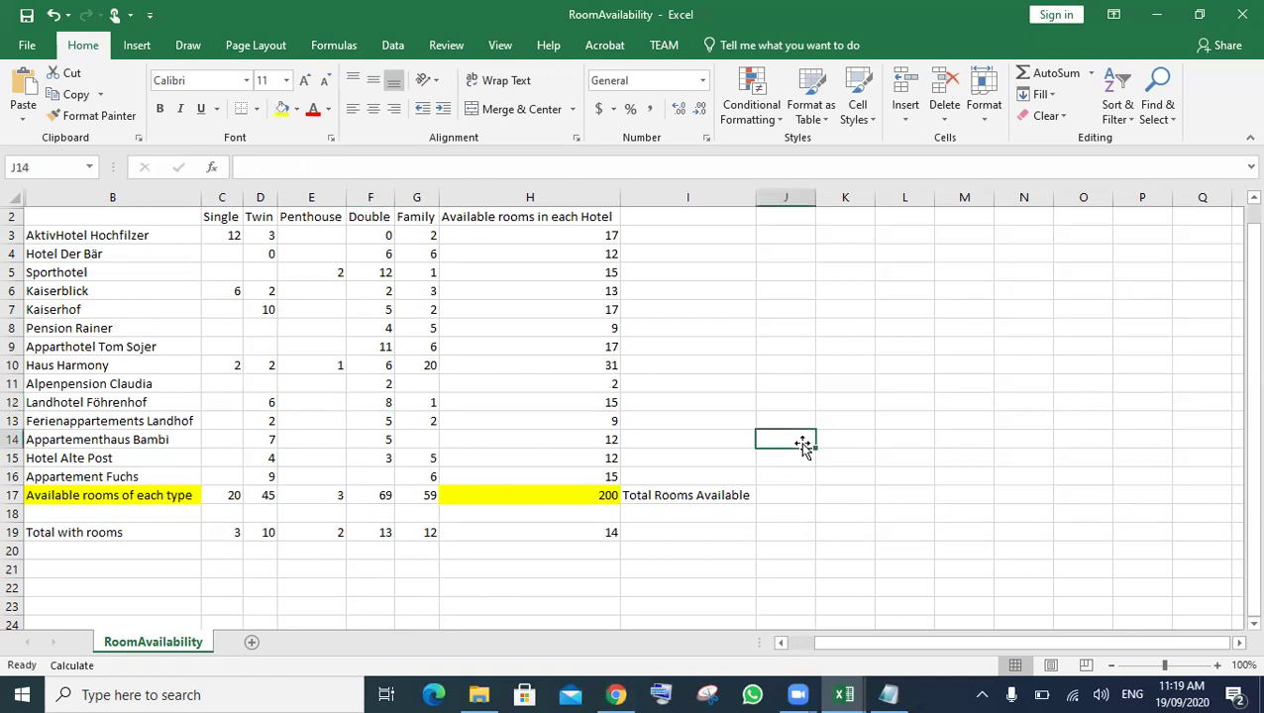
click(588, 495)
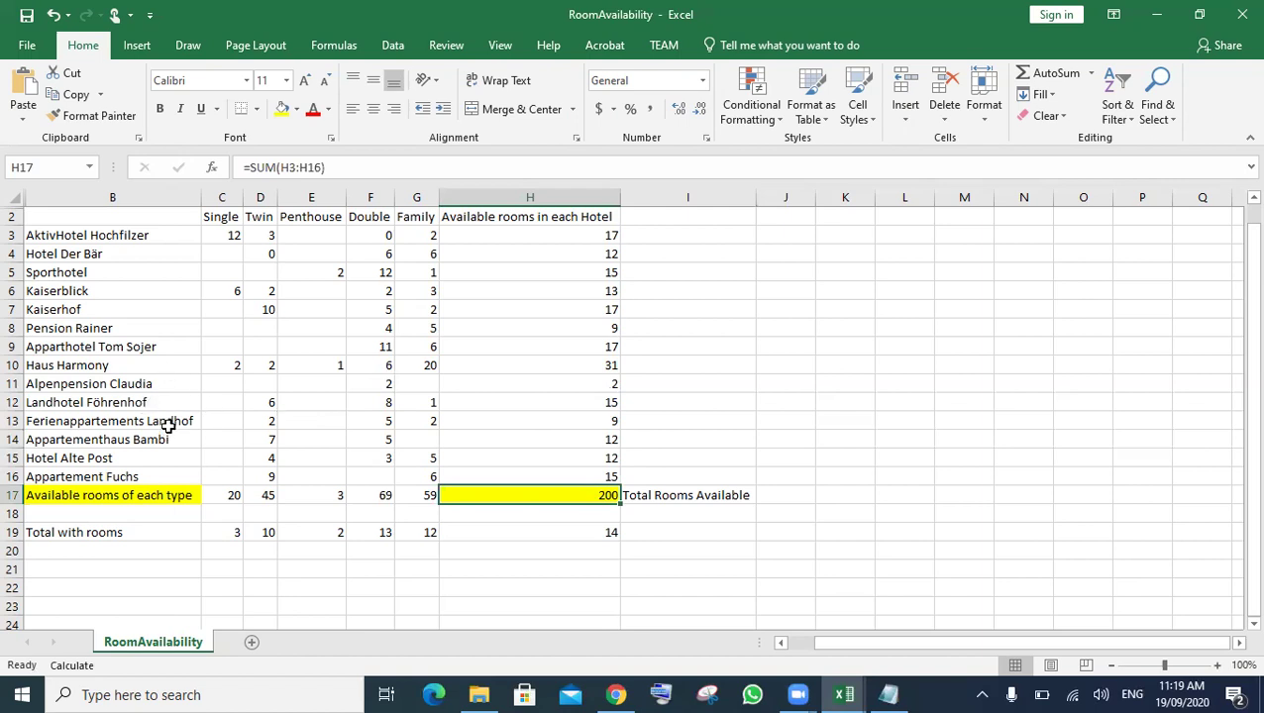
click(385, 402)
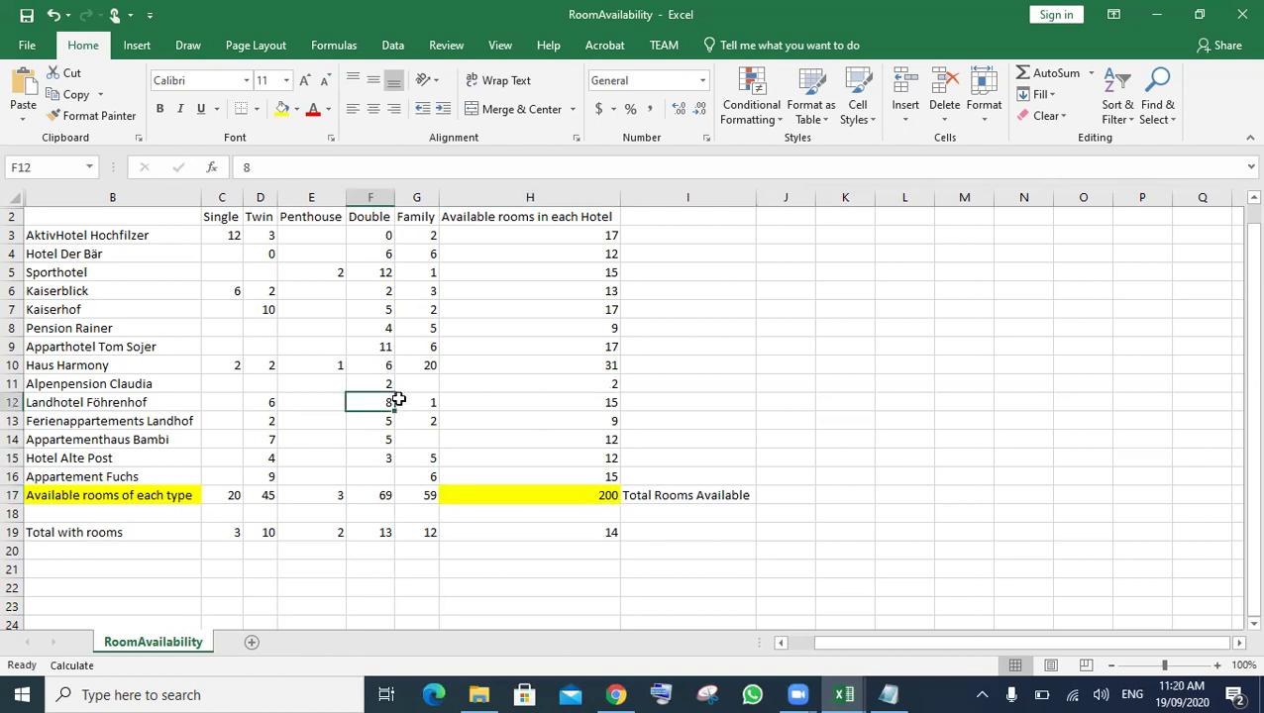
click(485, 405)
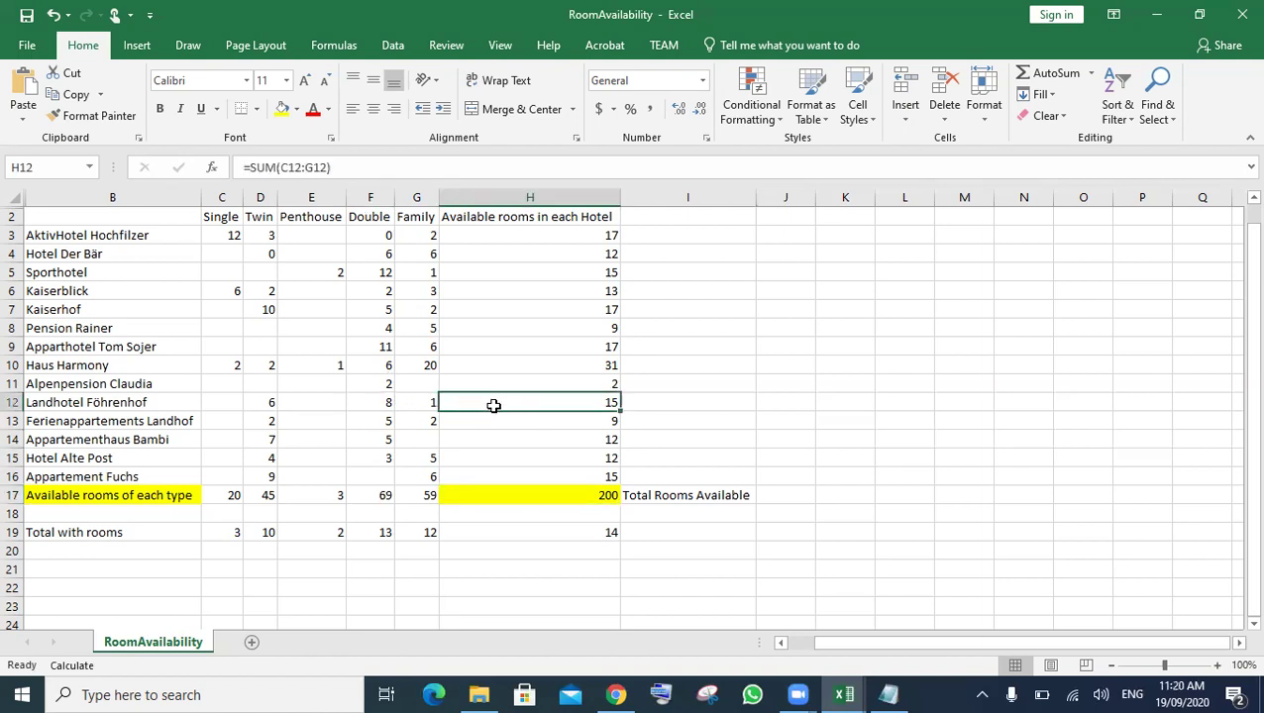
click(716, 574)
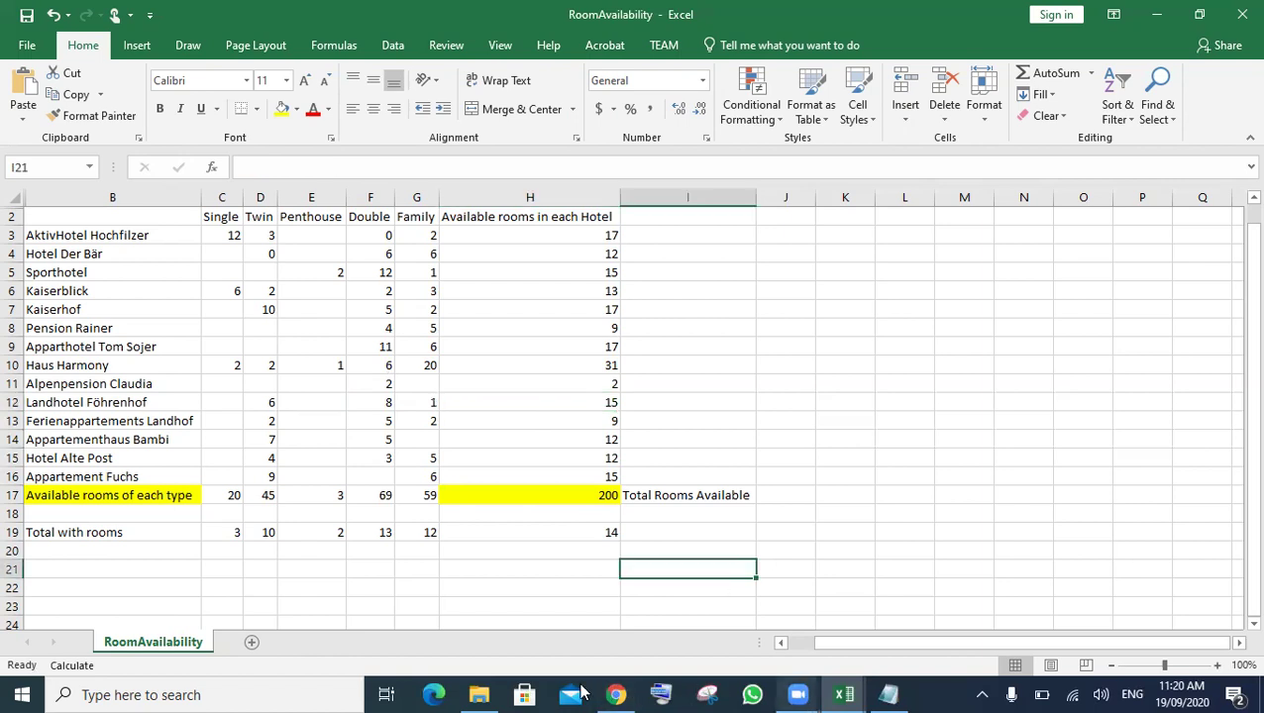
click(616, 695)
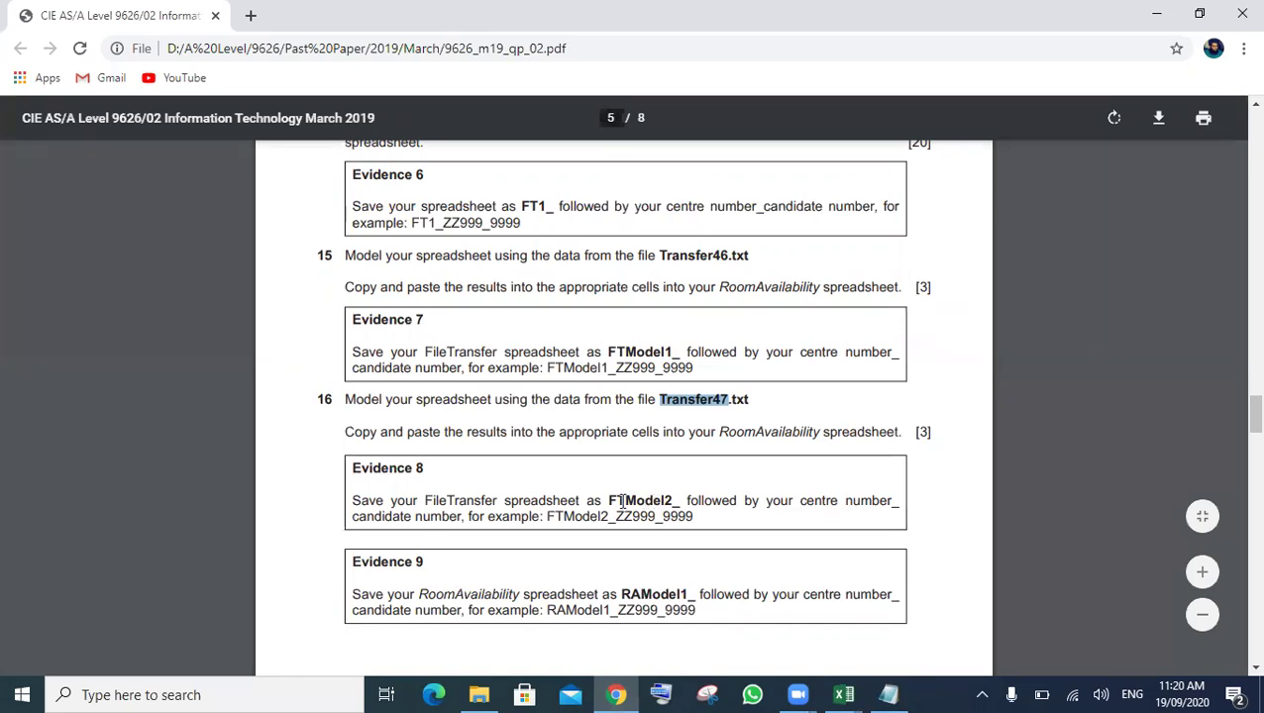
- Save FTModel1_PK964_0000 as a copy named FTModel2_PK964_0000 in the current source files folder
click(844, 694)
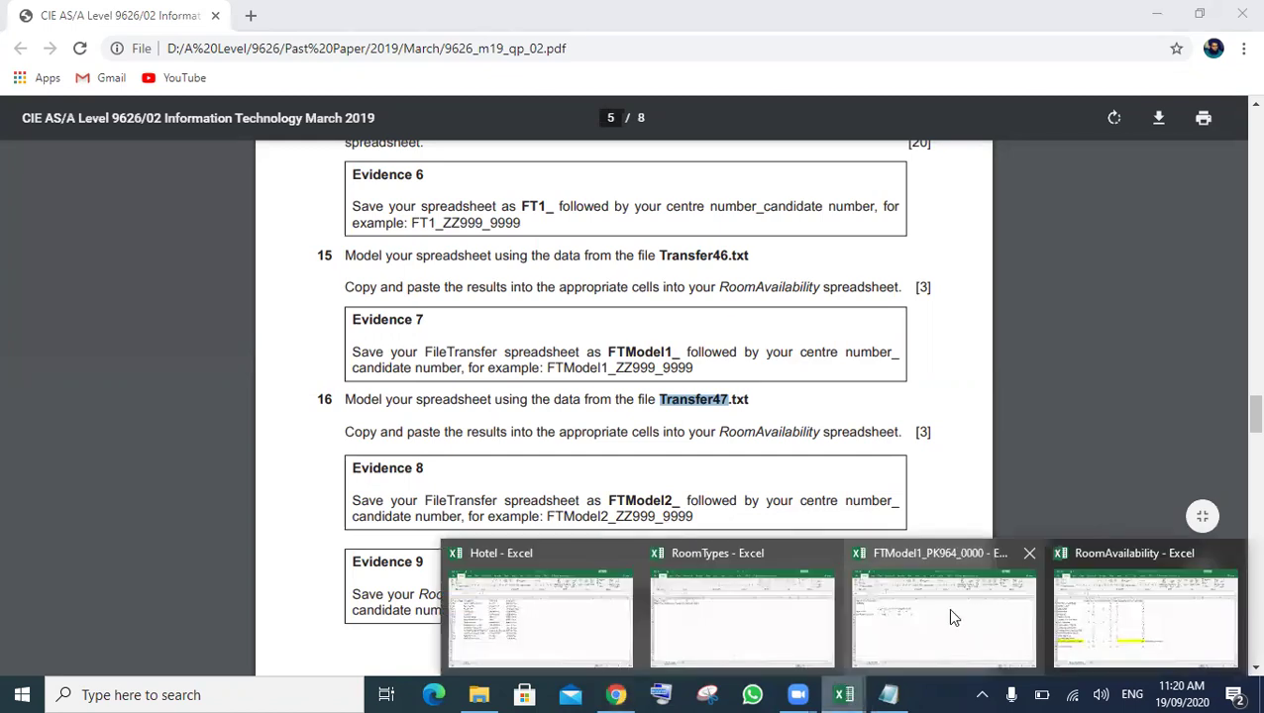
click(949, 616)
click(27, 46)
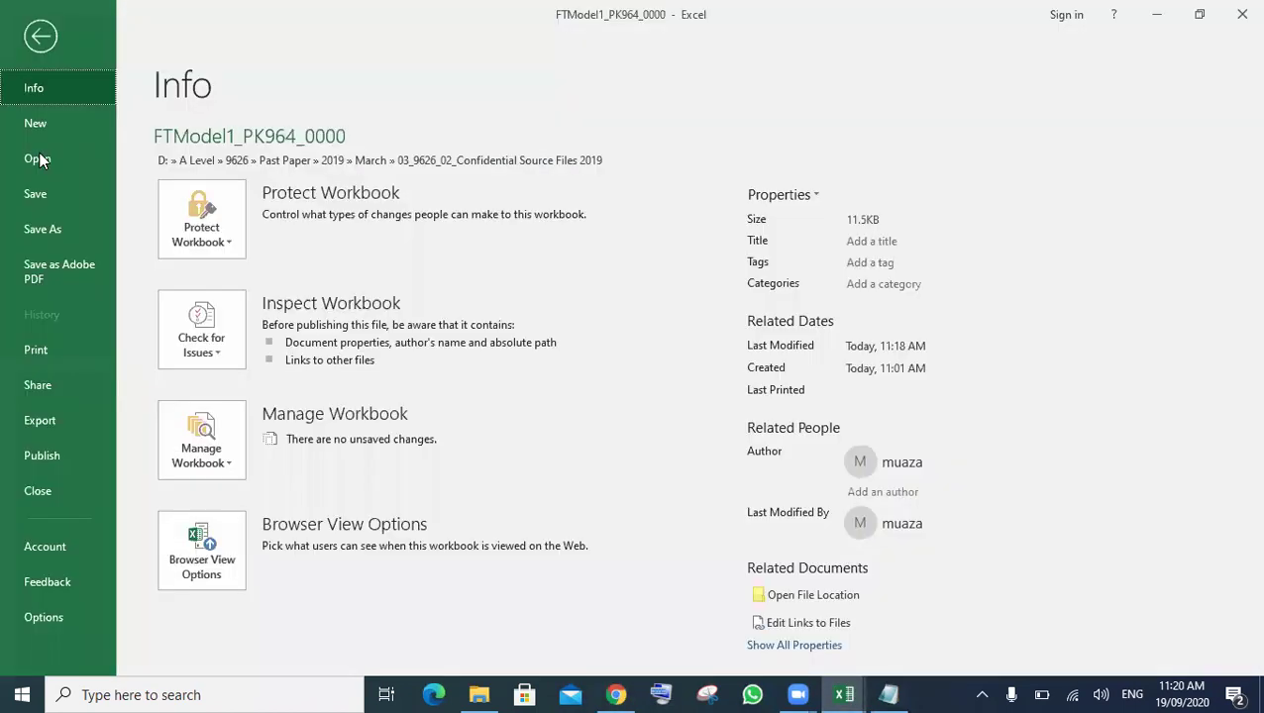
click(52, 228)
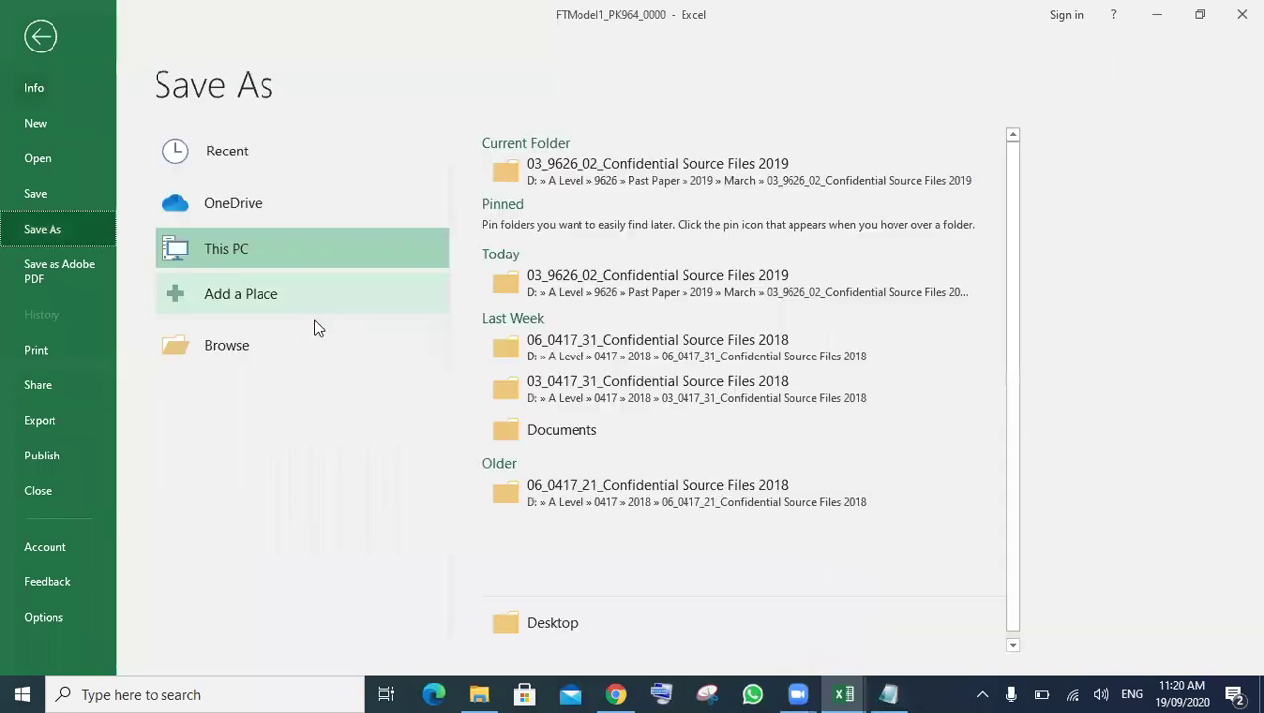
click(624, 169)
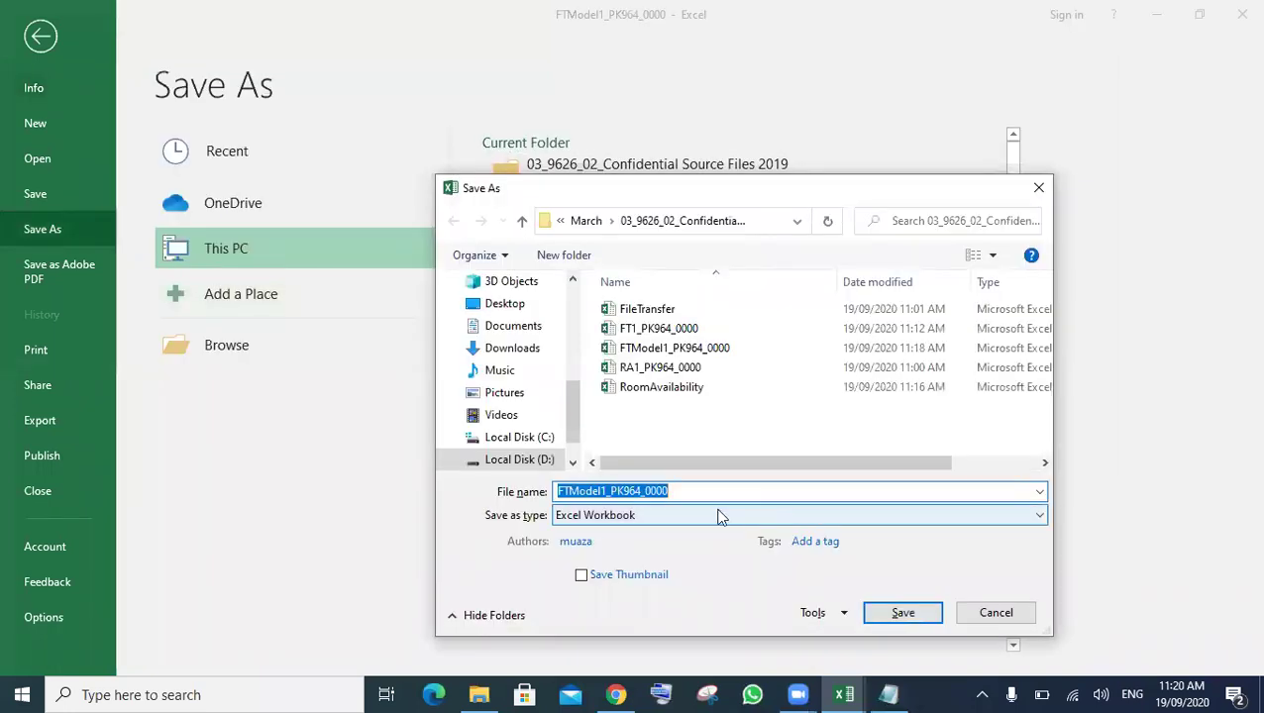
click(609, 495)
key(BackSpace)
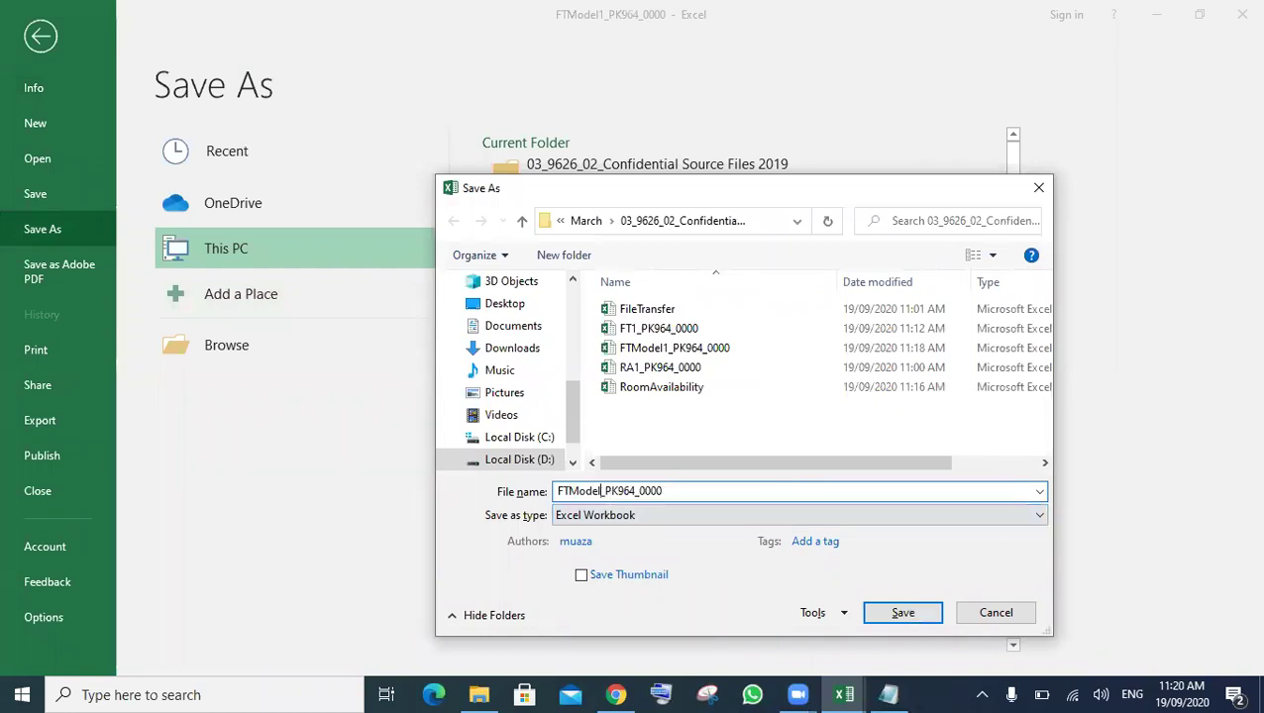
text(2)
click(913, 617)
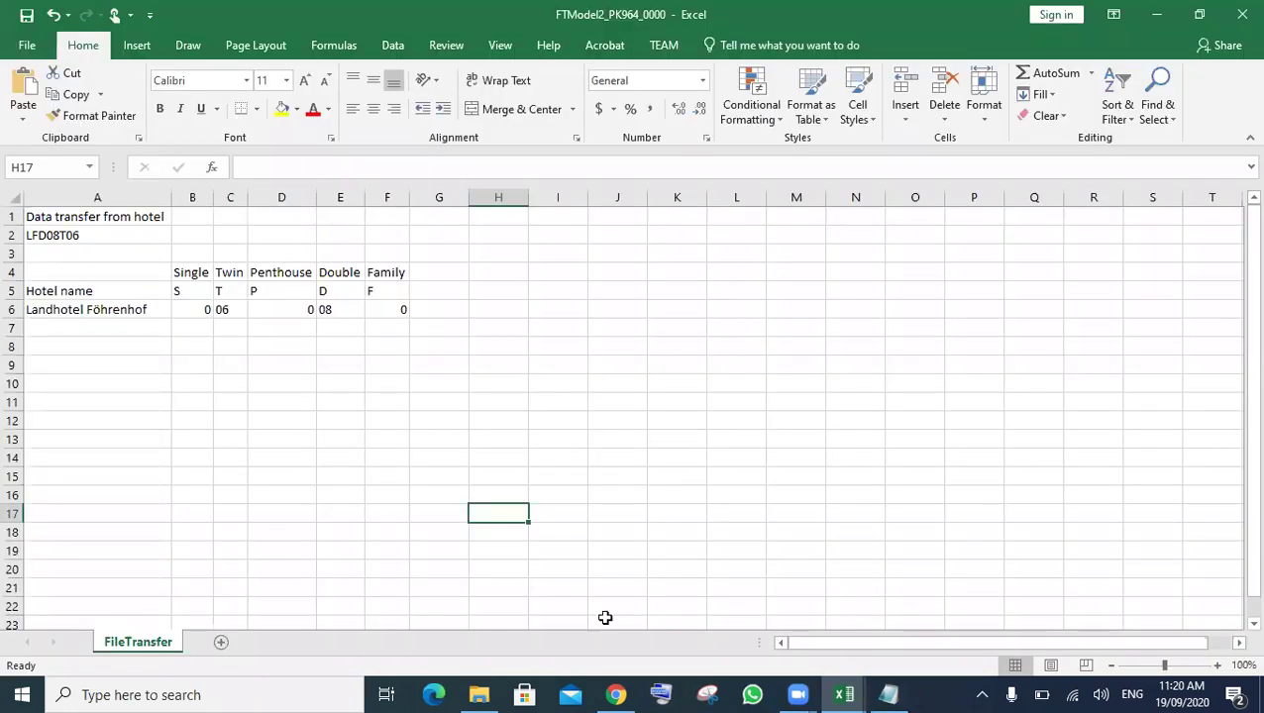
- Scroll the exam paper down to Evidence 9 and select the name RAModel1_
click(622, 694)
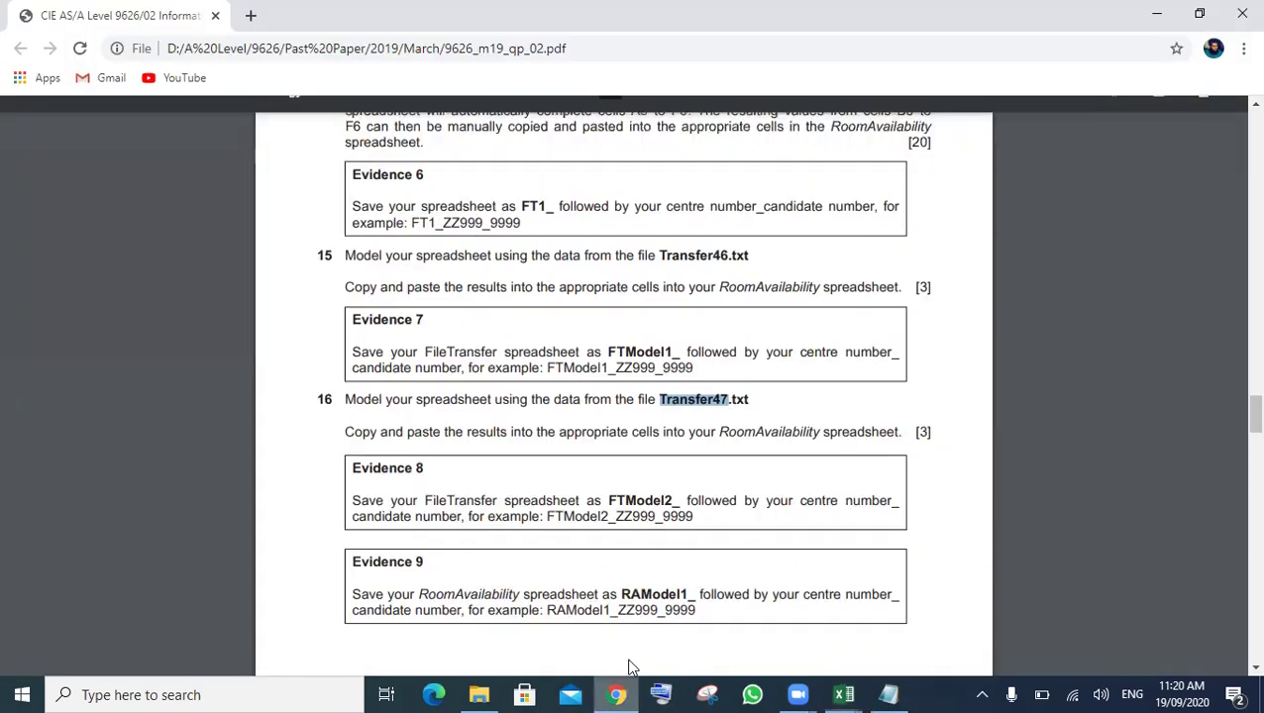
scroll(641, 551, down, 1)
scroll(380, 367, down, 3)
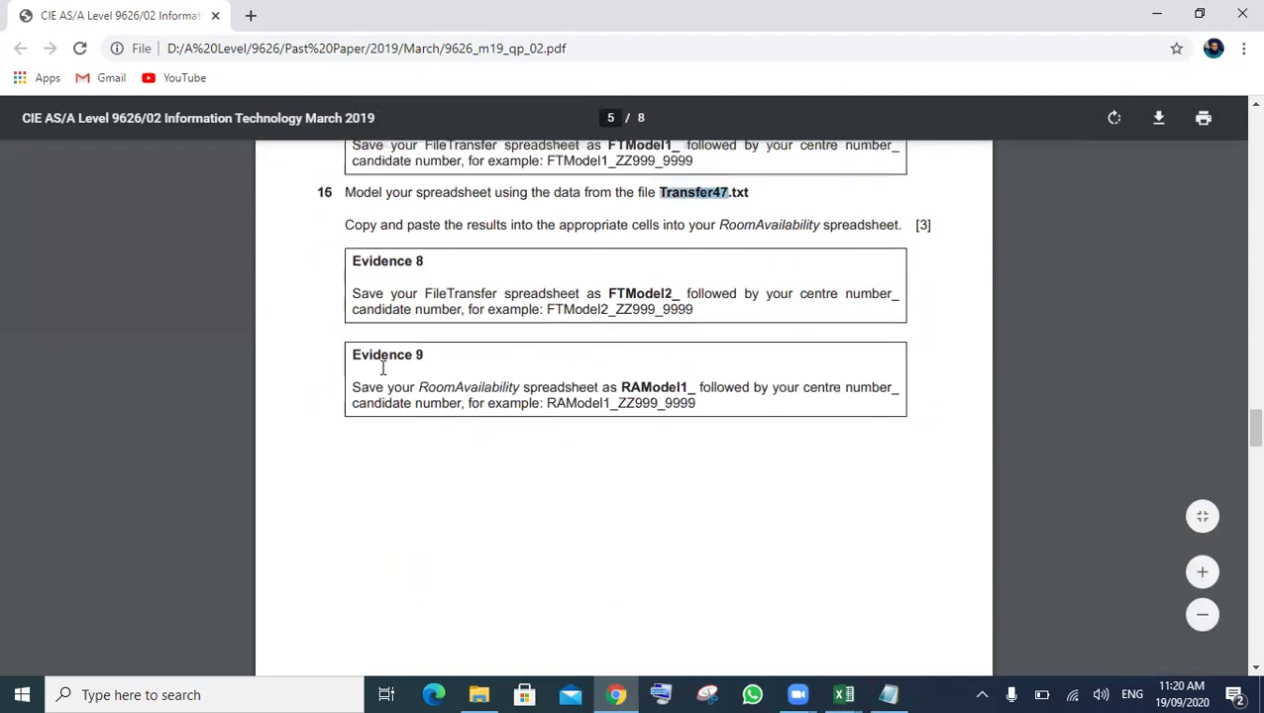
scroll(491, 365, down, 1)
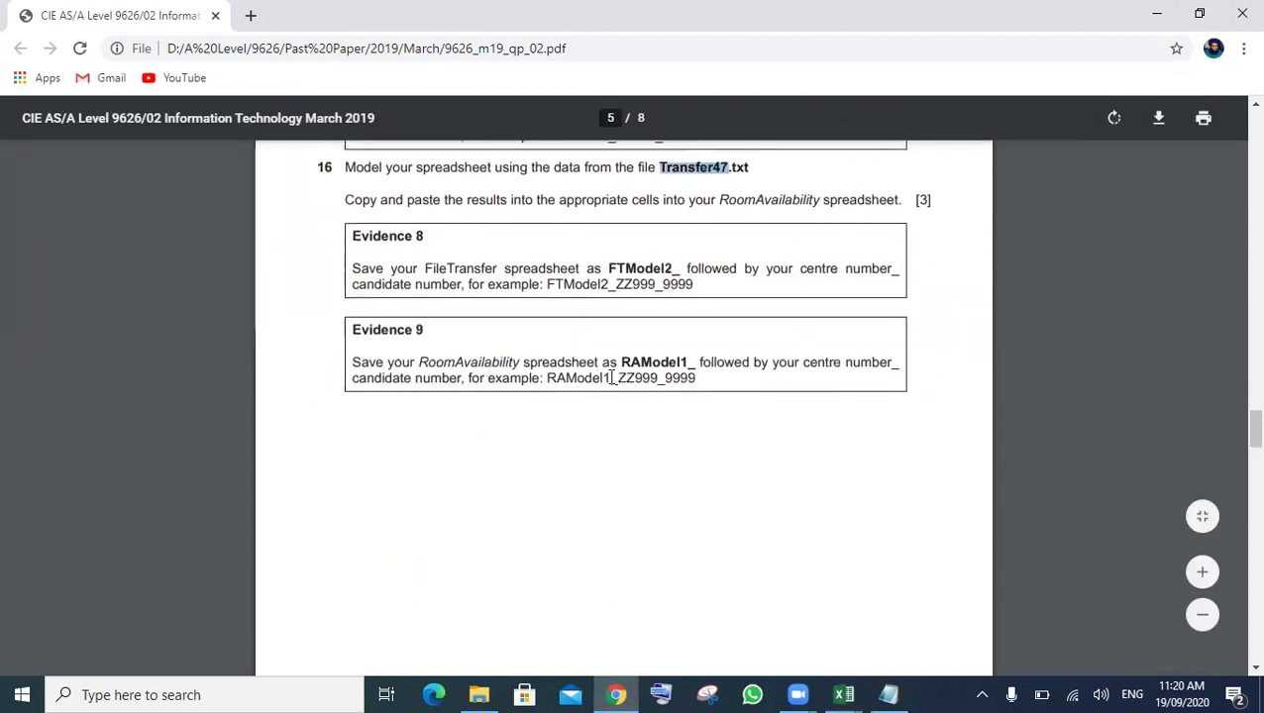
drag(697, 362, 621, 362)
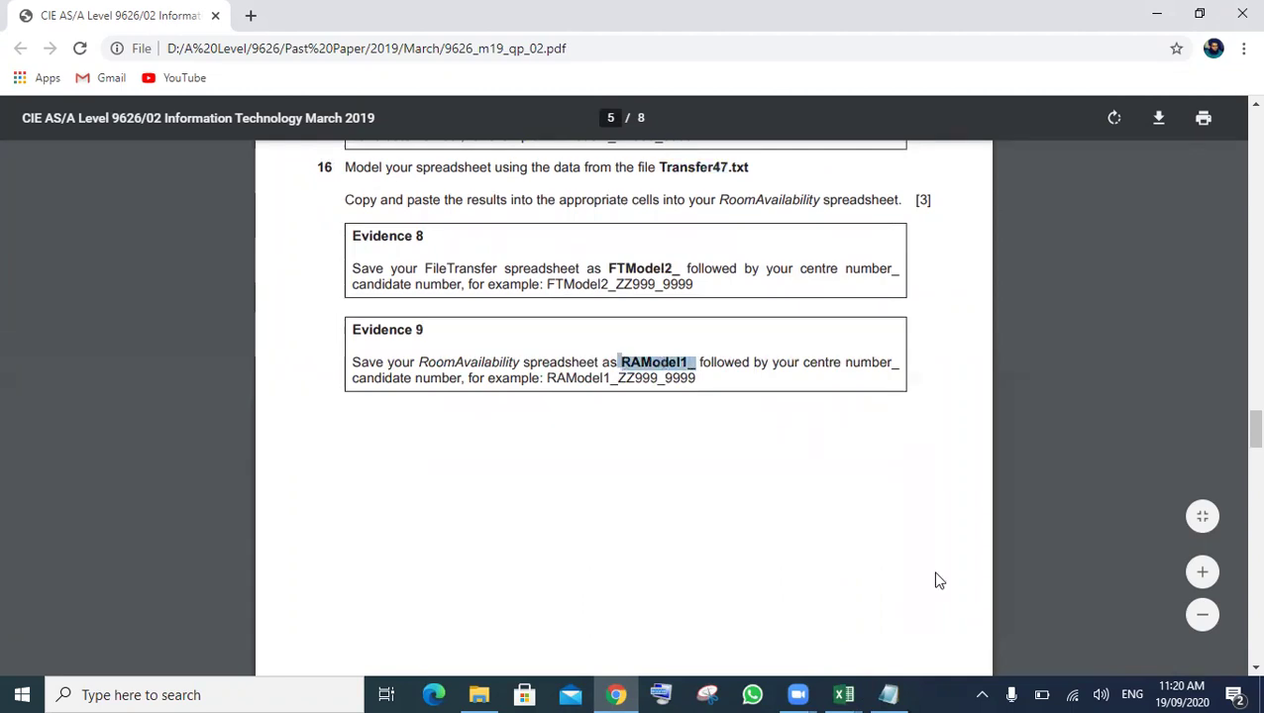
- Save the RoomAvailability workbook as RAModel1_PK964_0000 in the current folder, then return to the exam paper
mouse_move(891, 672)
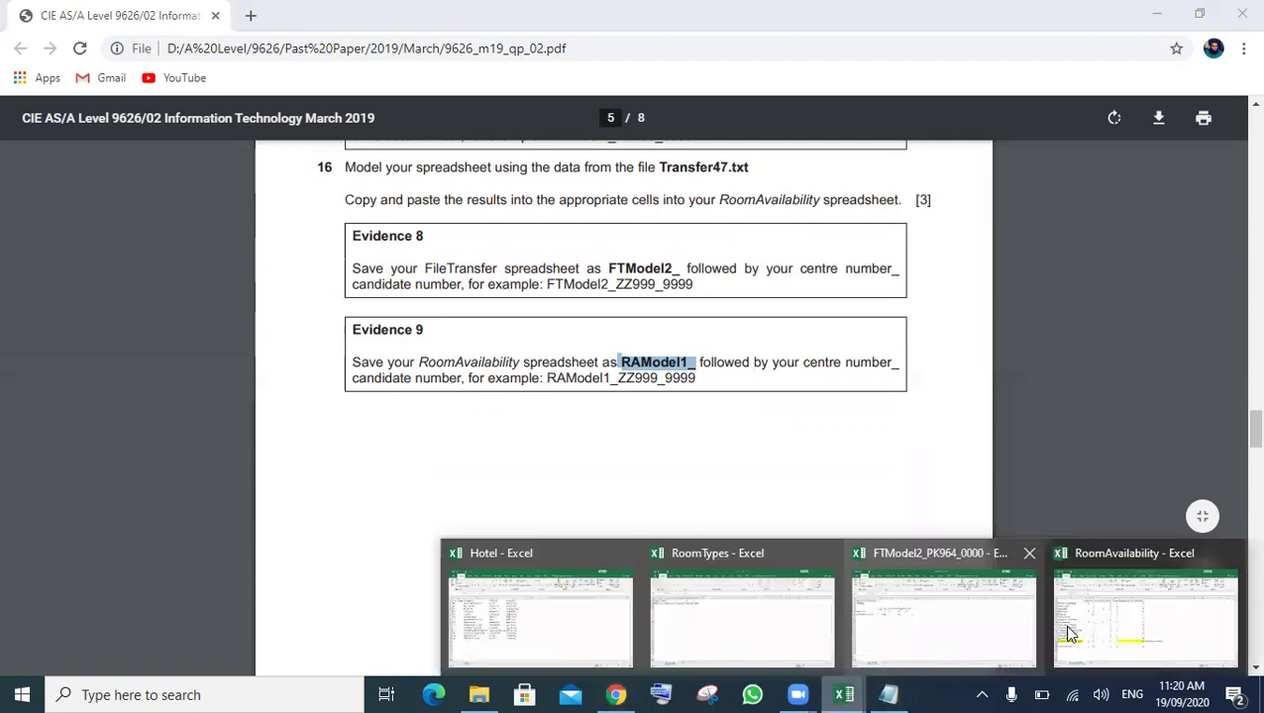
mouse_move(1097, 642)
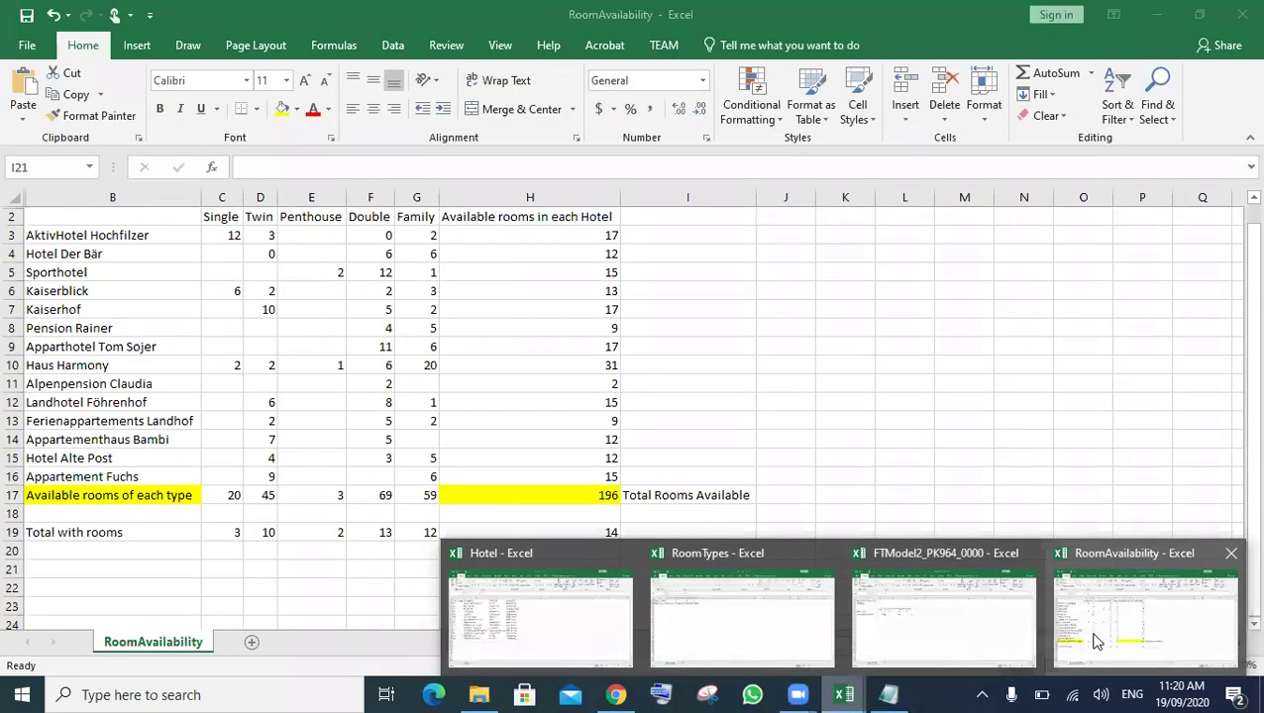
click(1097, 642)
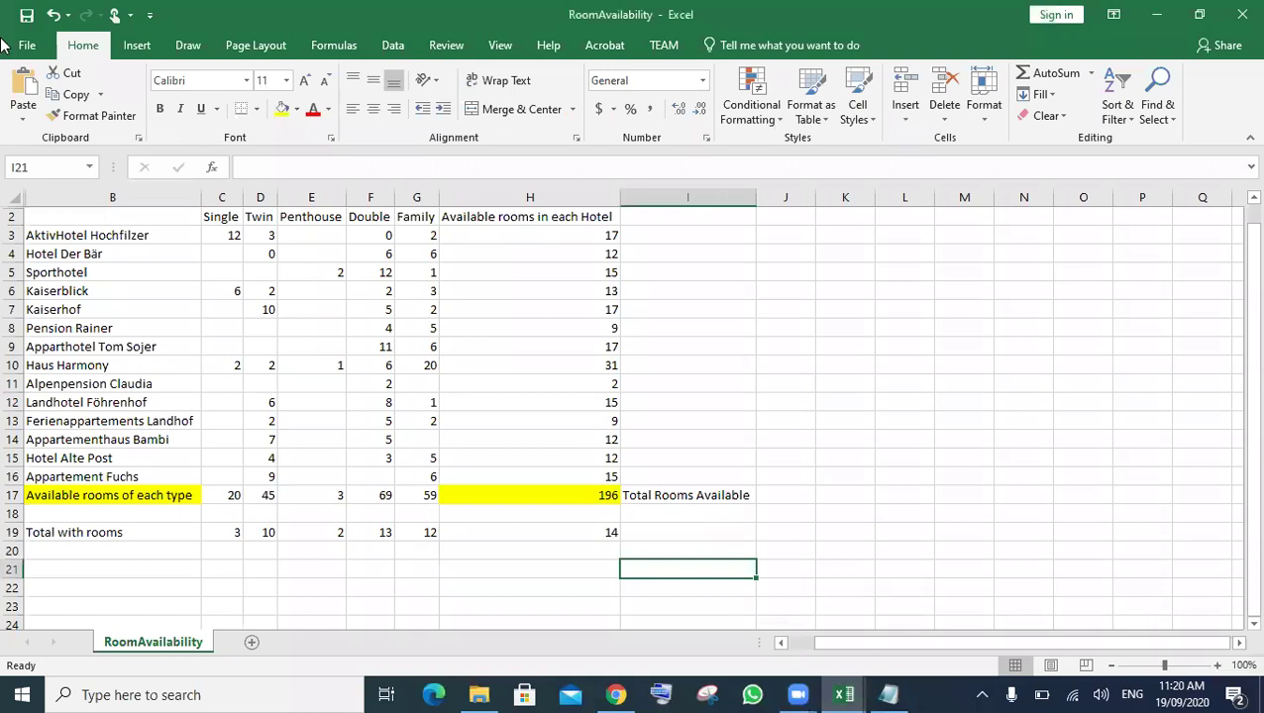
click(23, 47)
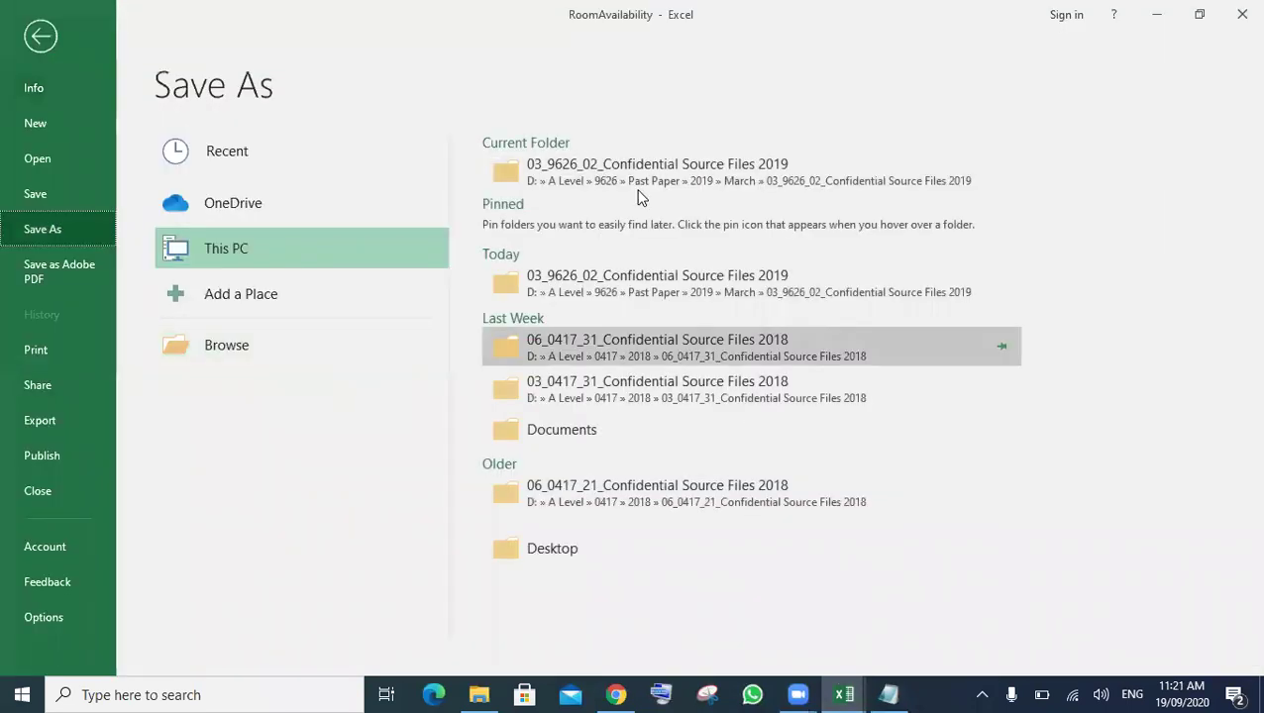
click(654, 176)
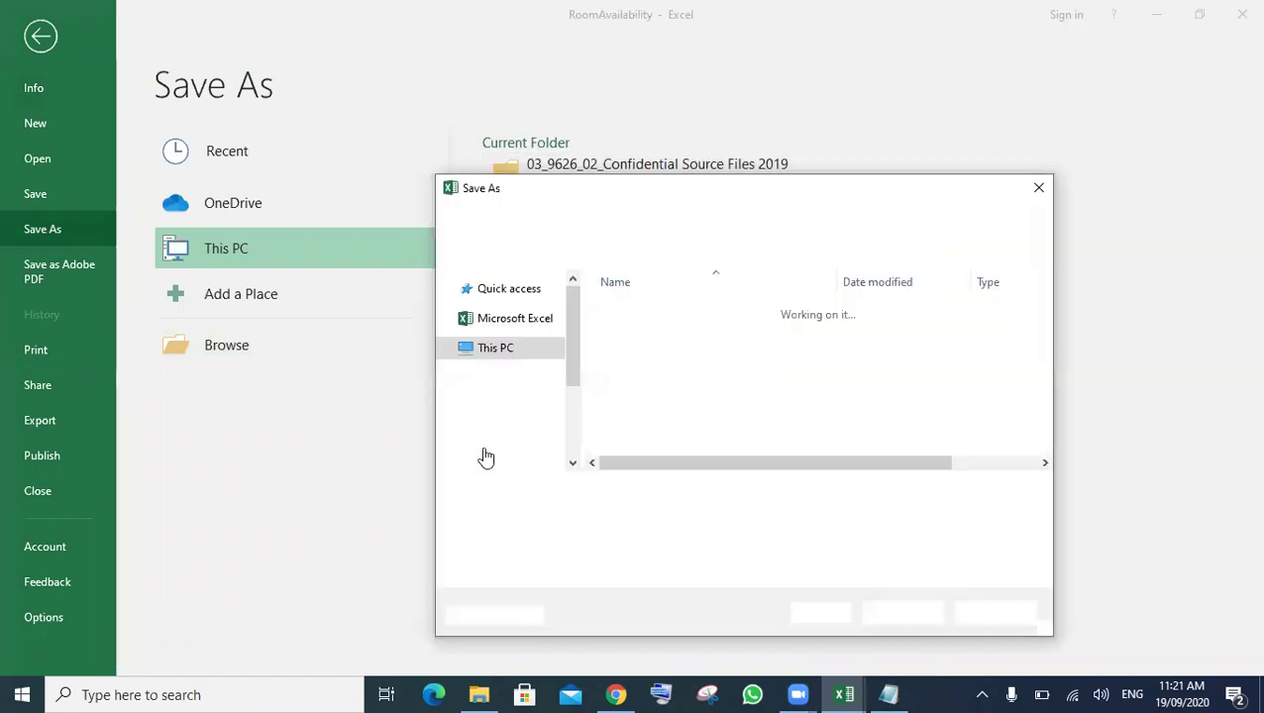
text(RAModel1_)
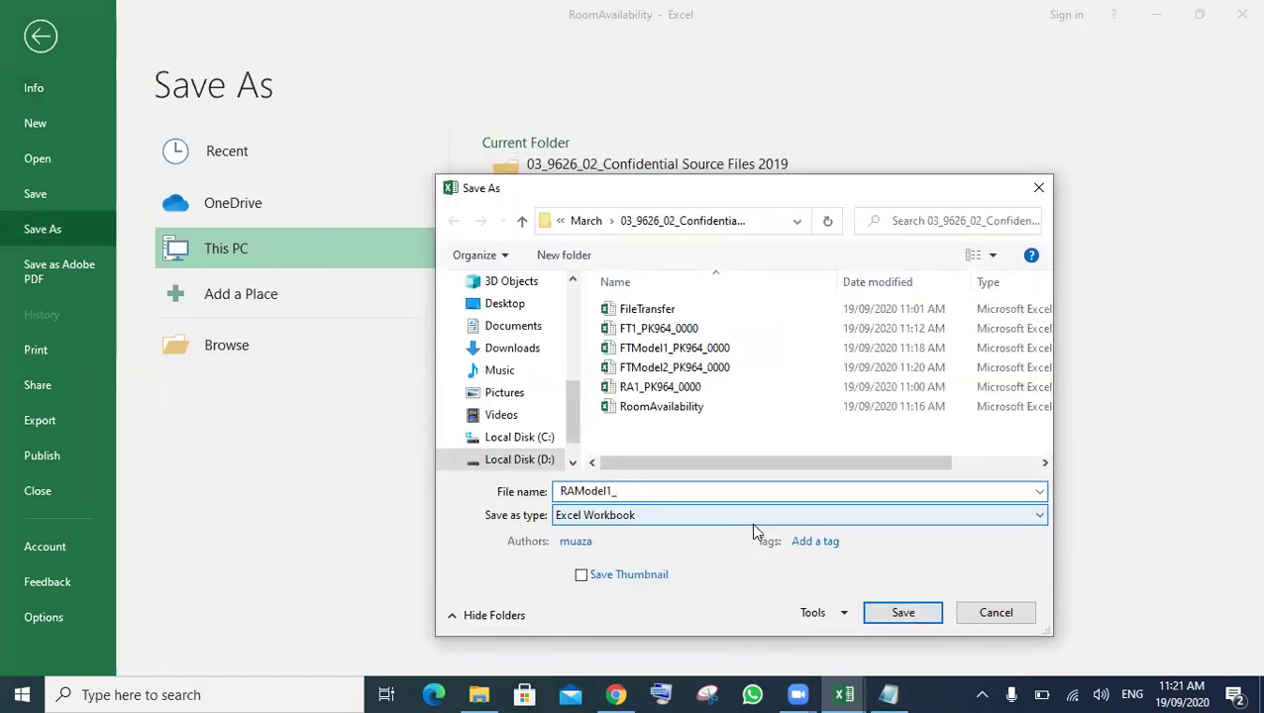
text(PK964_0000)
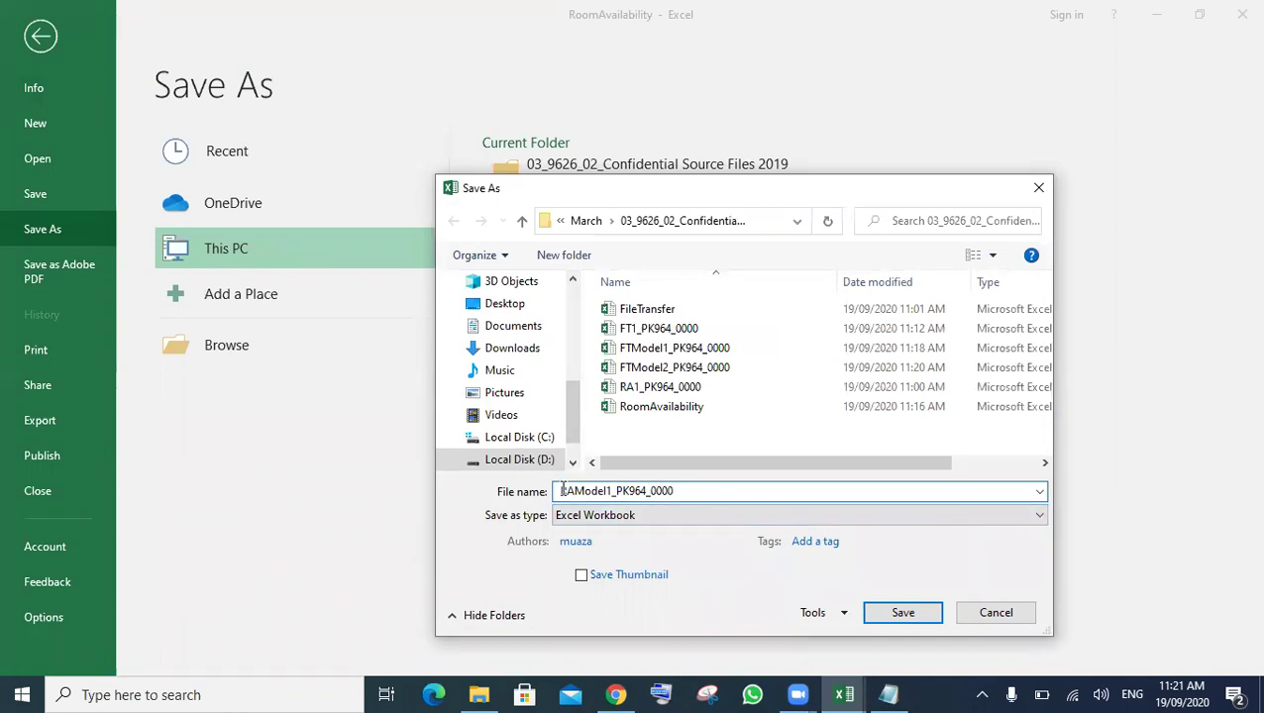
click(888, 614)
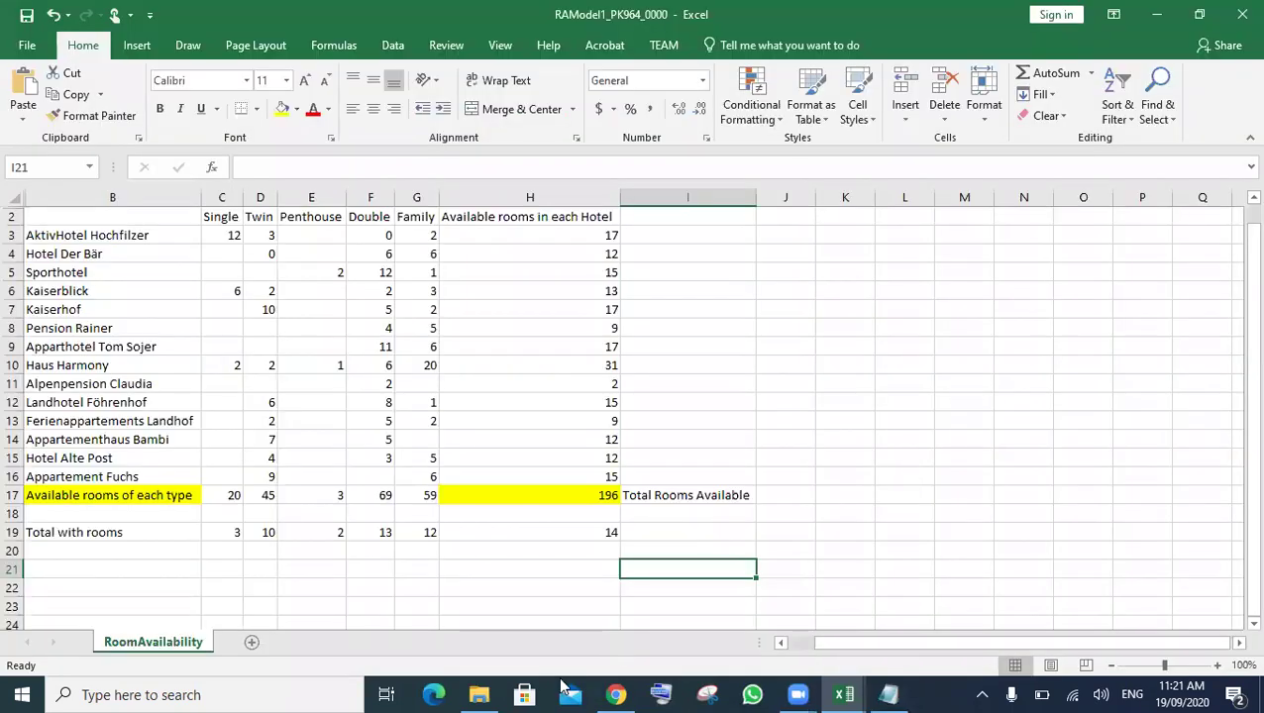
click(615, 695)
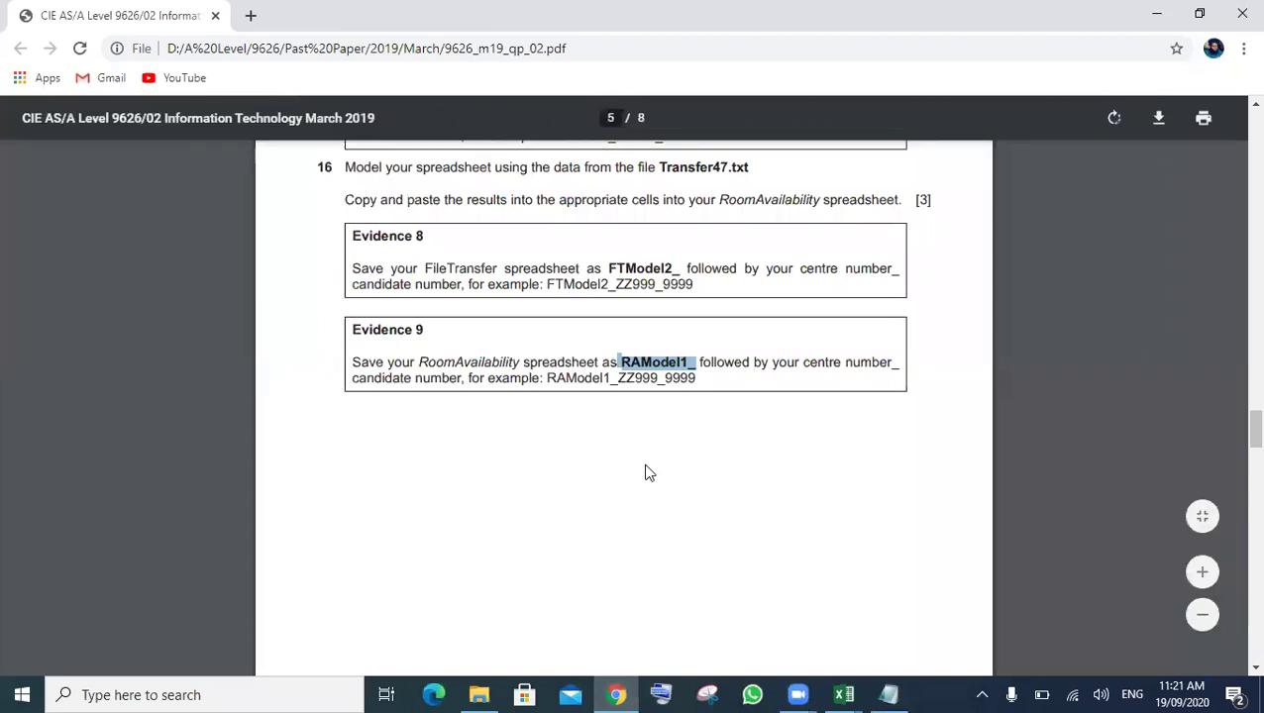
- Scroll to question 17, select the EllmauTemplate file name, and minimise the exam paper
scroll(645, 472, down, 5)
scroll(645, 473, down, 2)
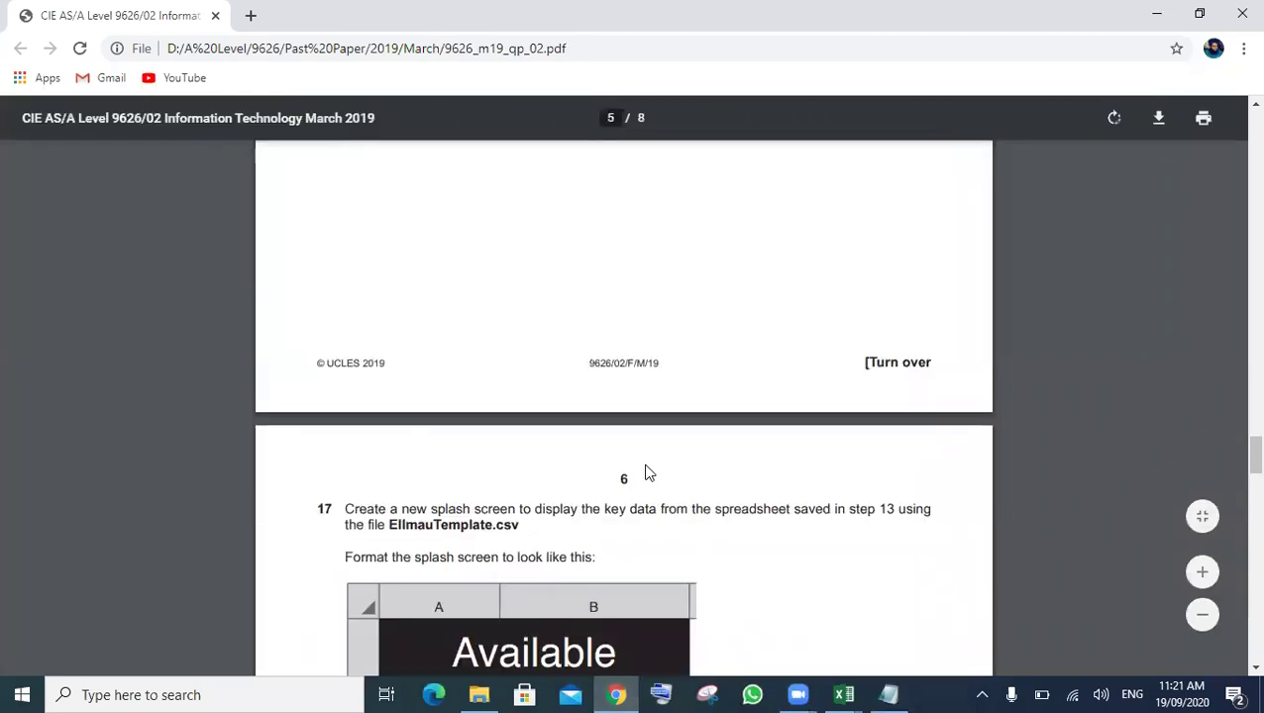
scroll(645, 473, down, 5)
scroll(410, 439, down, 1)
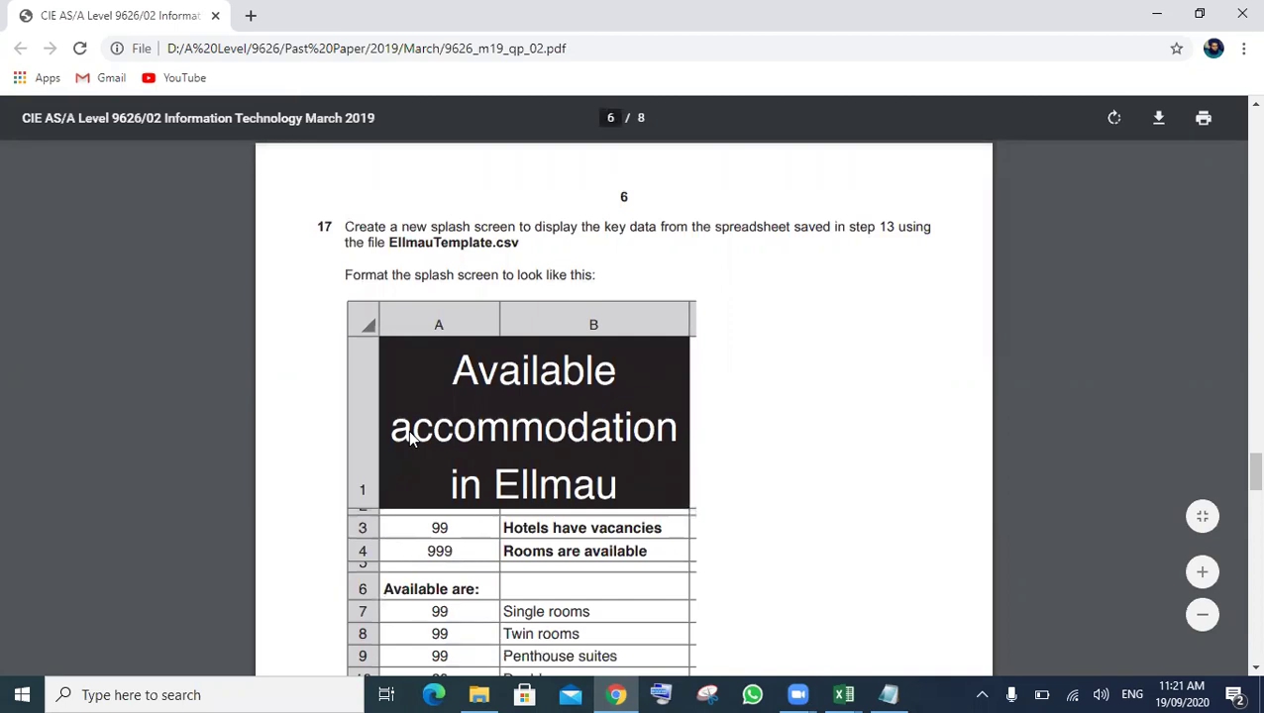
scroll(410, 439, down, 1)
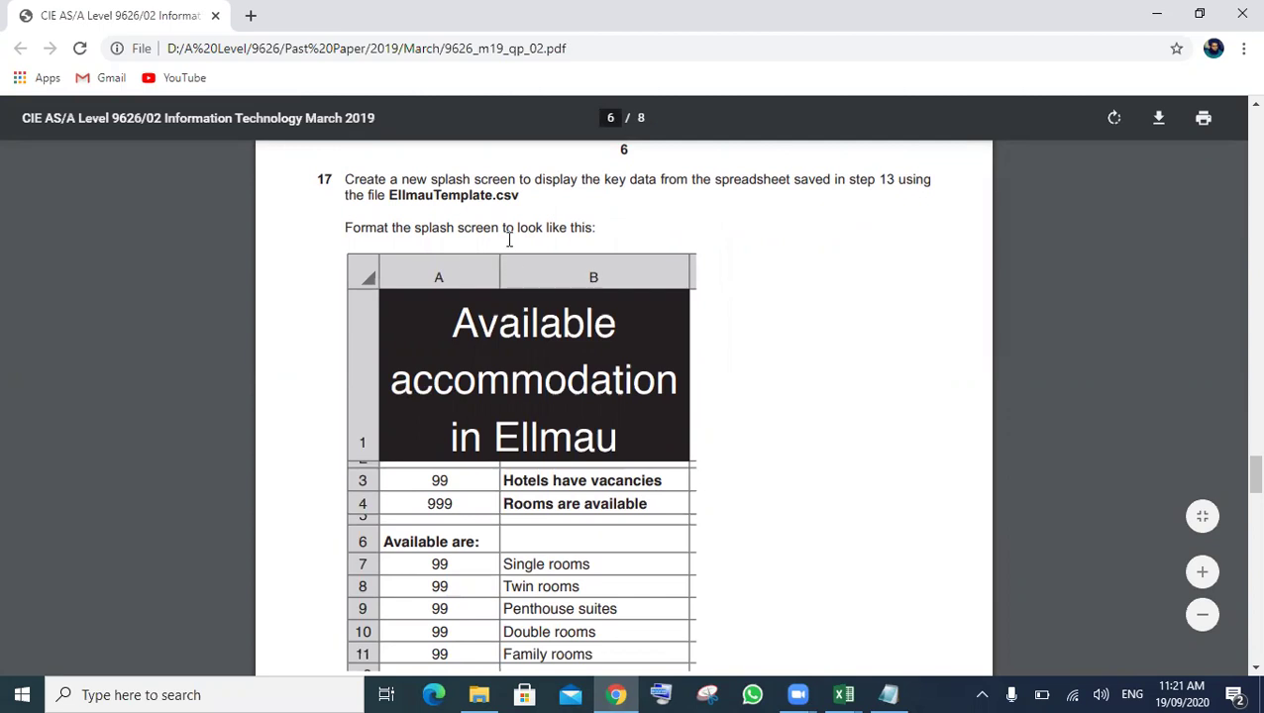
double_click(454, 195)
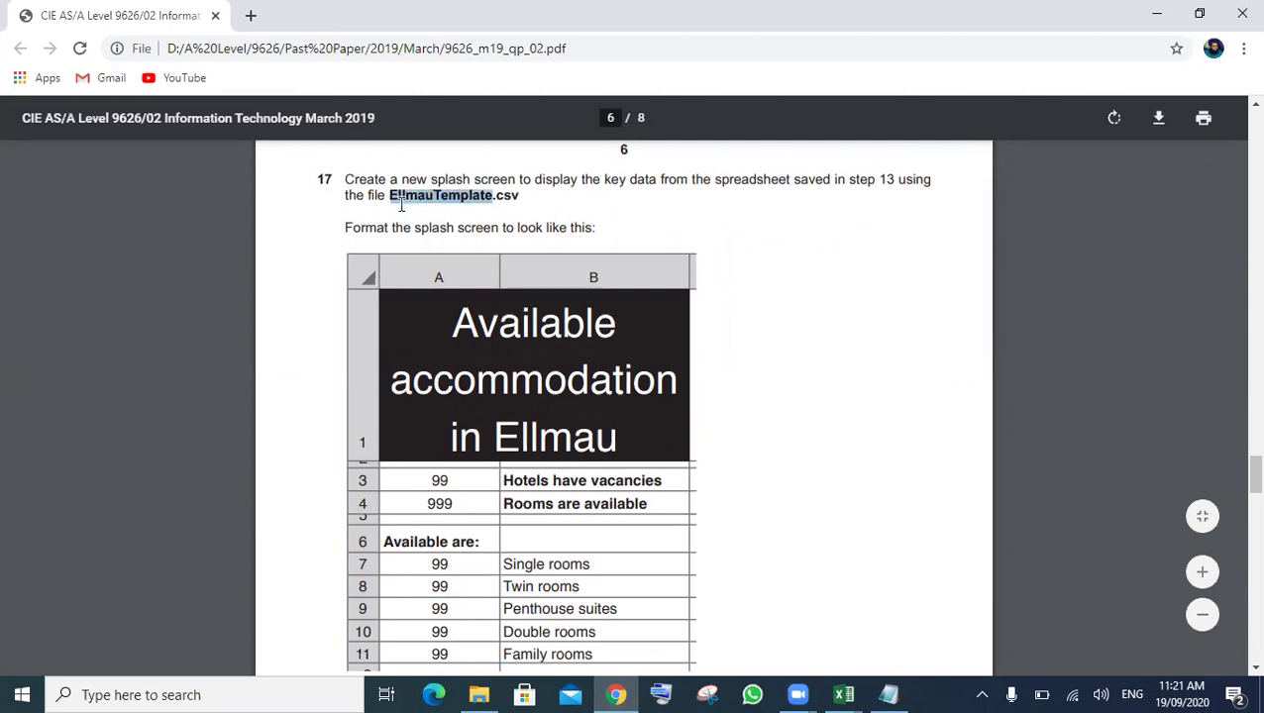
click(1161, 16)
- Minimise the RAModel1 and FTModel2 windows, close Notepad, and open EllmauTemplate from File Explorer
click(1161, 16)
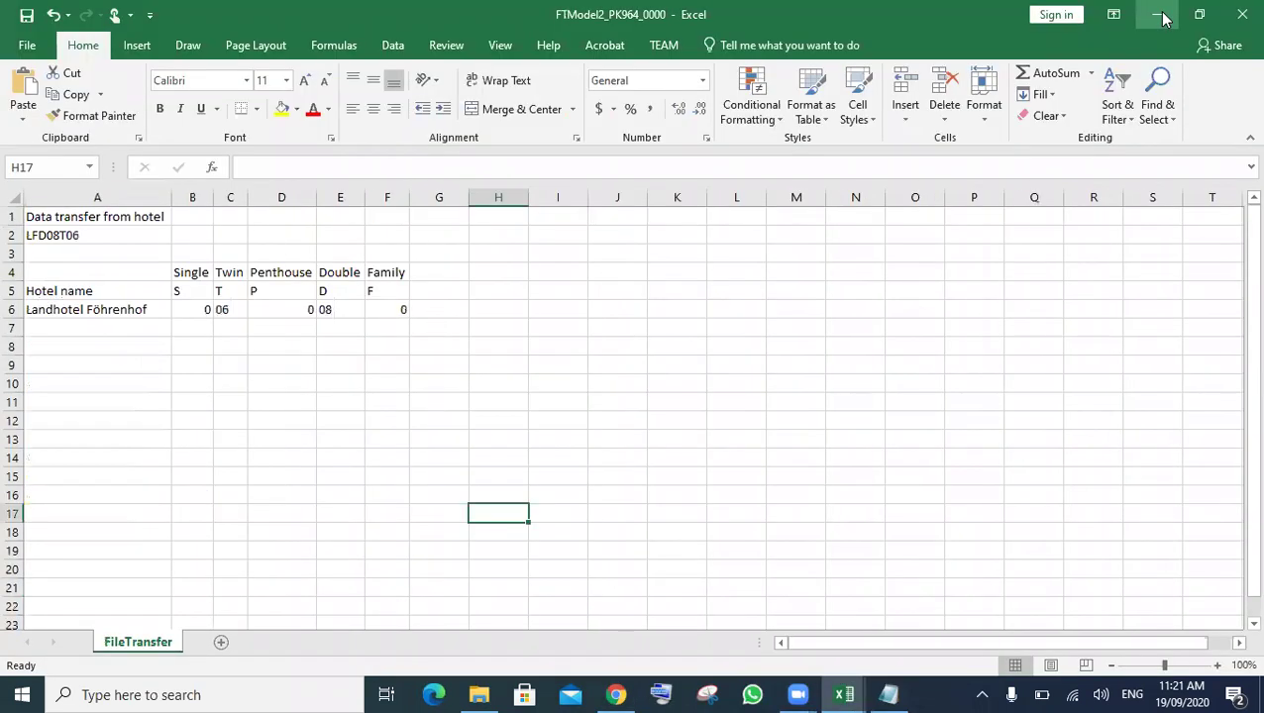
click(1164, 18)
click(982, 193)
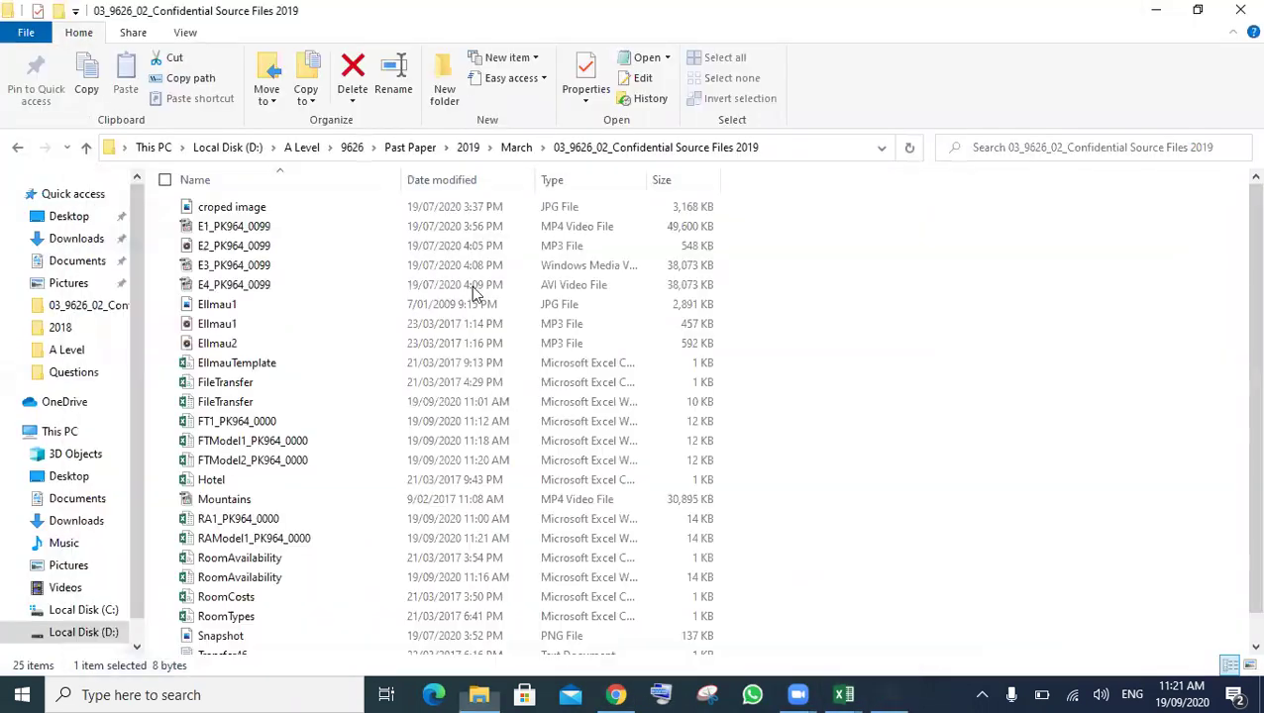
double_click(329, 363)
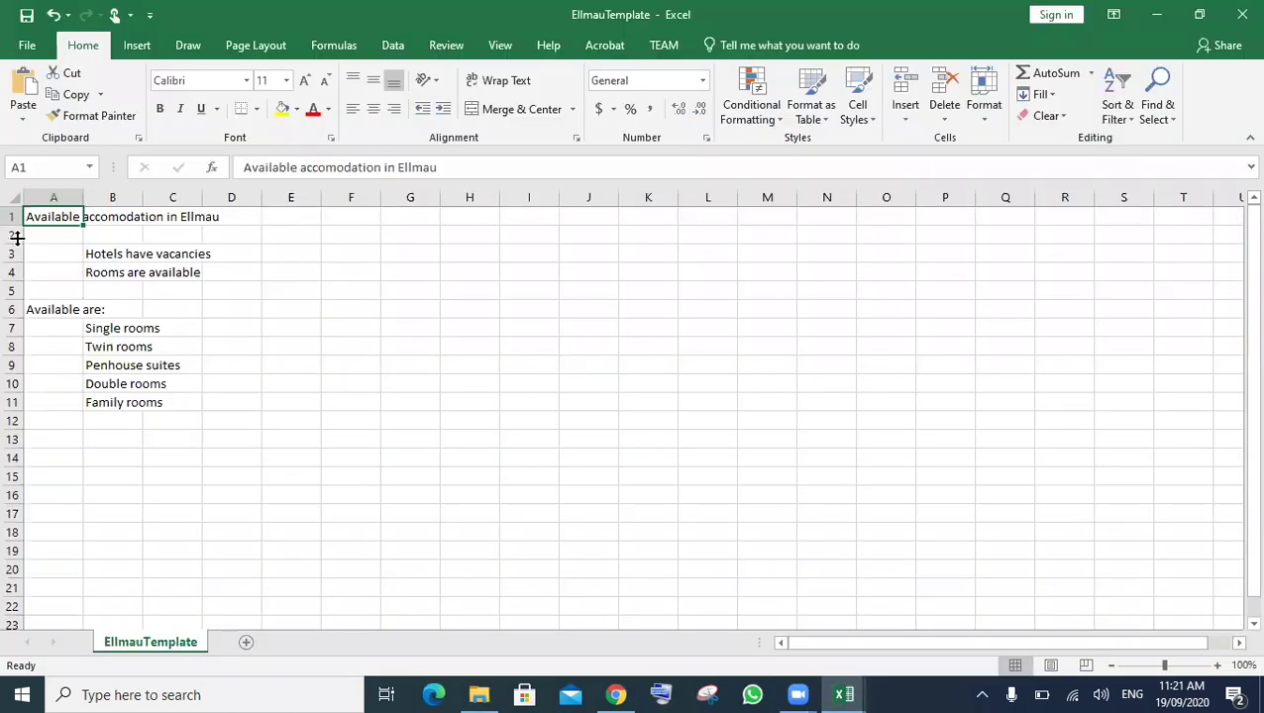
- AutoFit all EllmauTemplate column widths to their contents
key(ctrl+a)
double_click(83, 197)
click(342, 331)
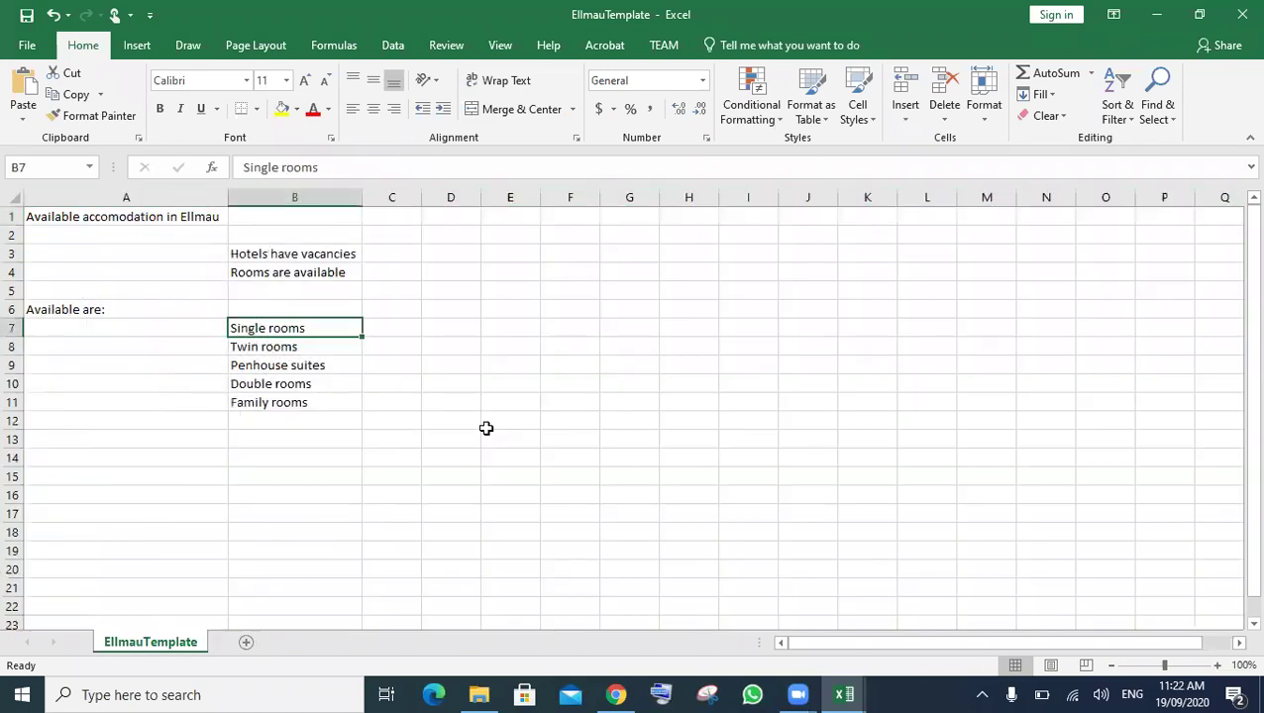
- Scroll the exam PDF to the splash-screen layout, then show the open Excel workbook previews
click(616, 694)
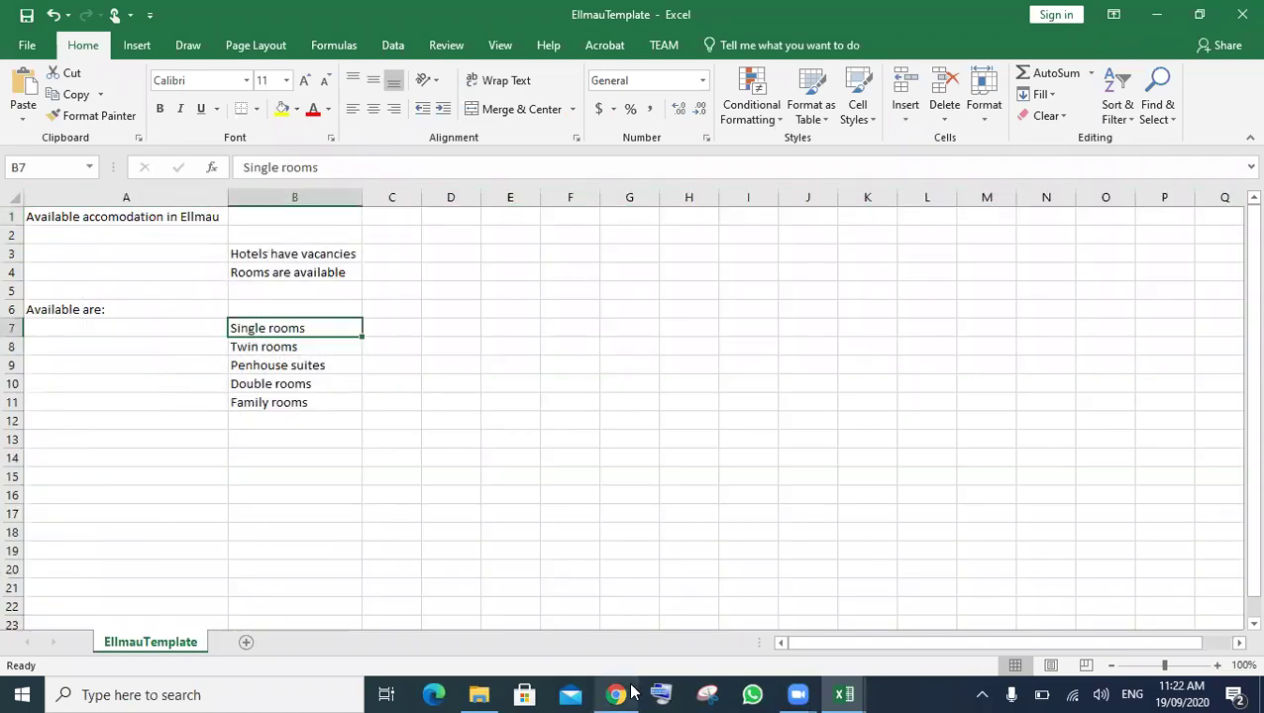
scroll(657, 512, down, 1)
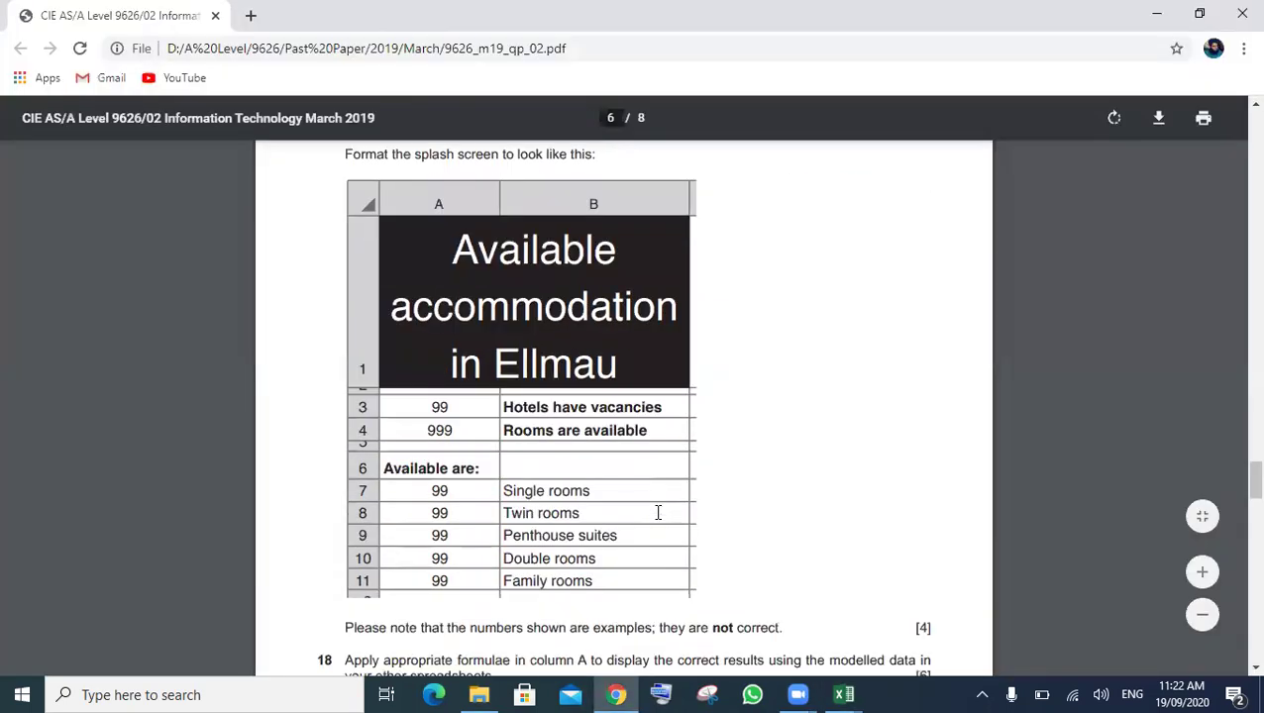
scroll(658, 512, down, 1)
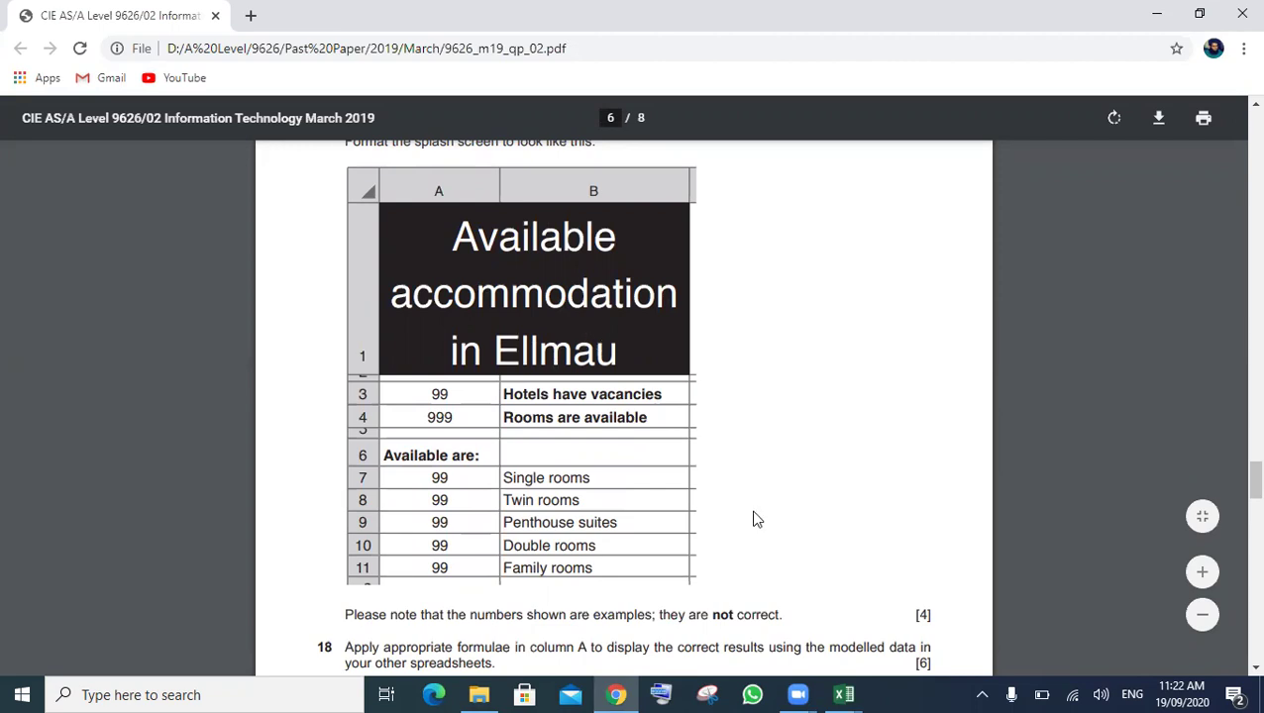
click(840, 693)
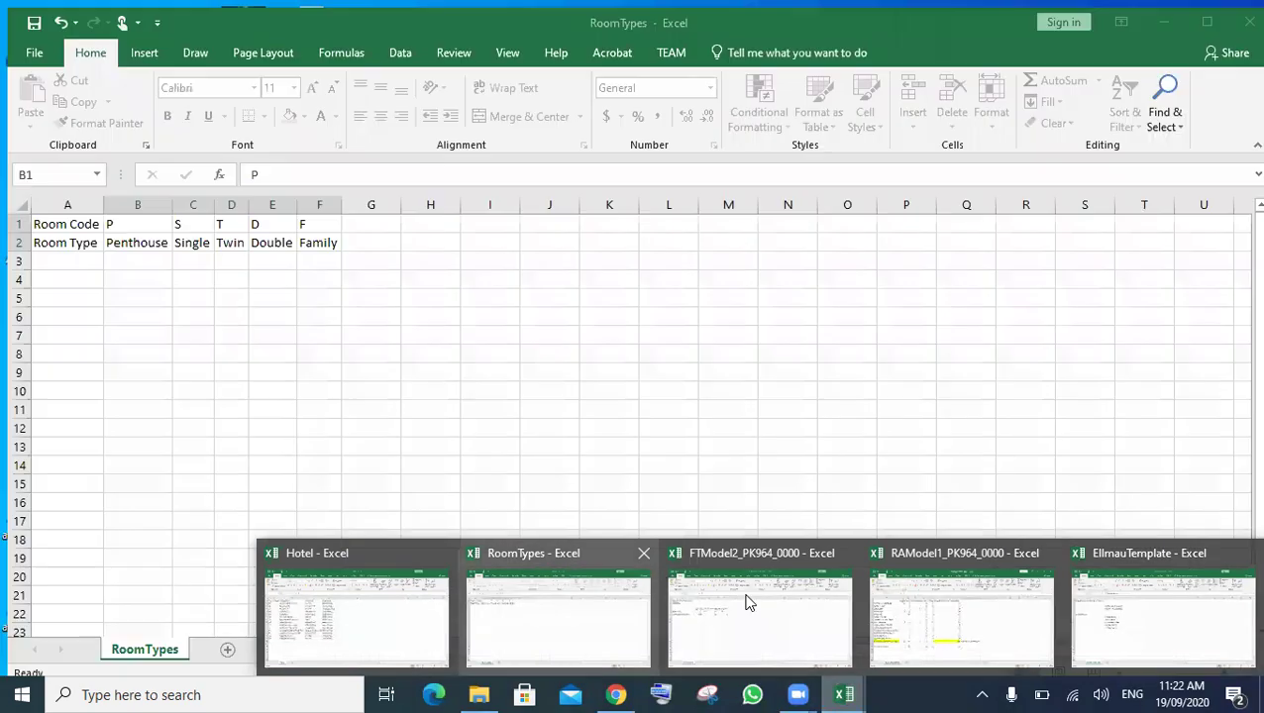
- Close the FTModel2_PK964_0000 and RAModel1_PK964_0000 workbooks
mouse_move(815, 599)
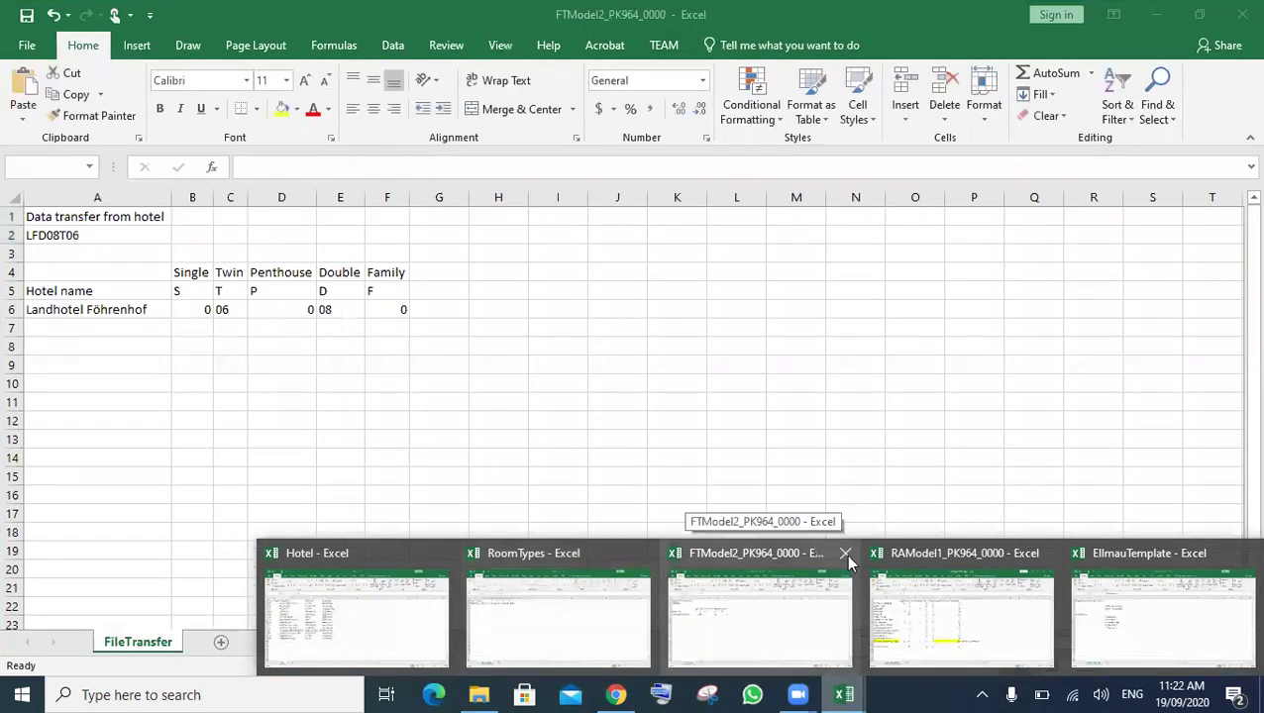
click(847, 555)
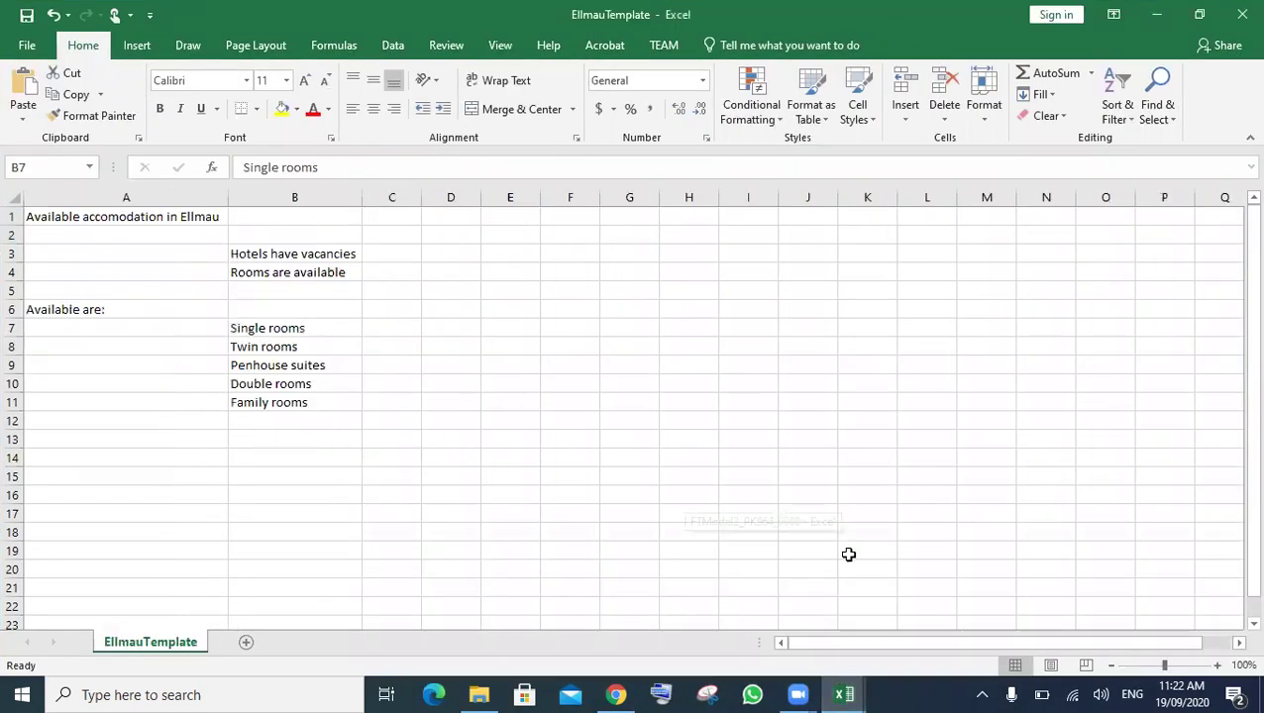
click(843, 693)
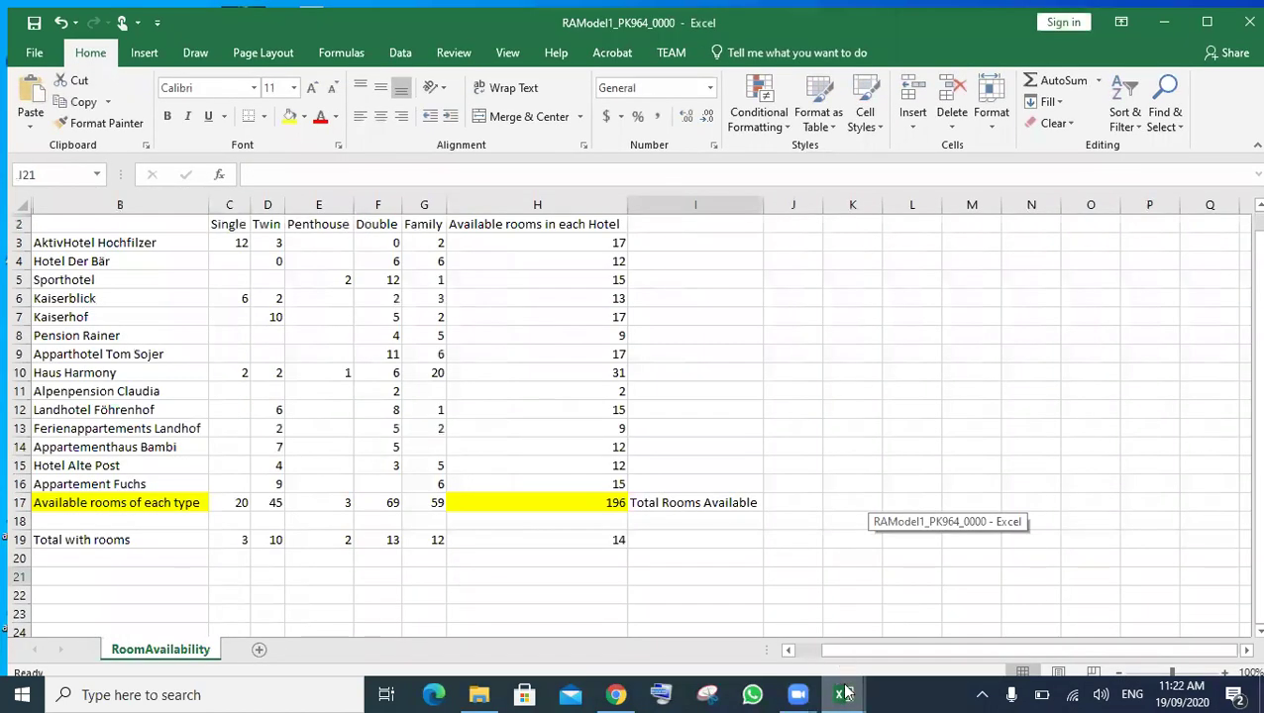
click(1028, 557)
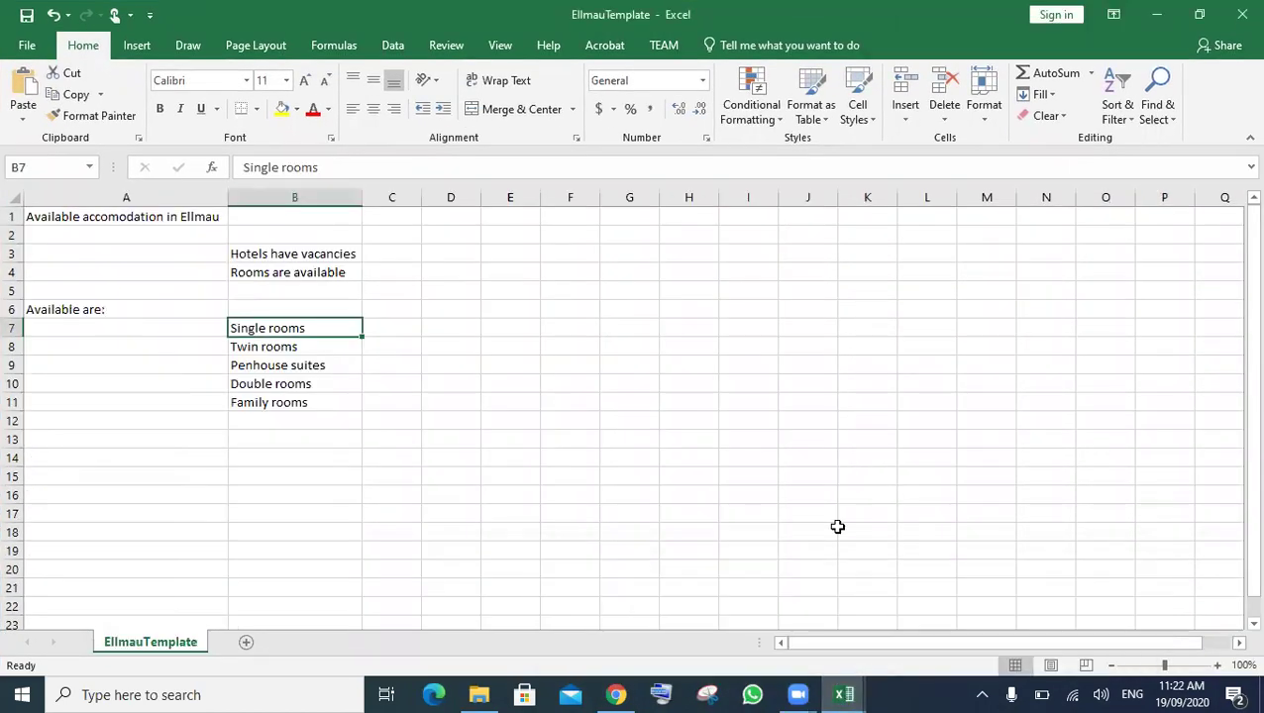
- Make row 1 taller and break the A1 title onto a new line before 'accomodation'
click(101, 224)
drag(14, 238, 14, 283)
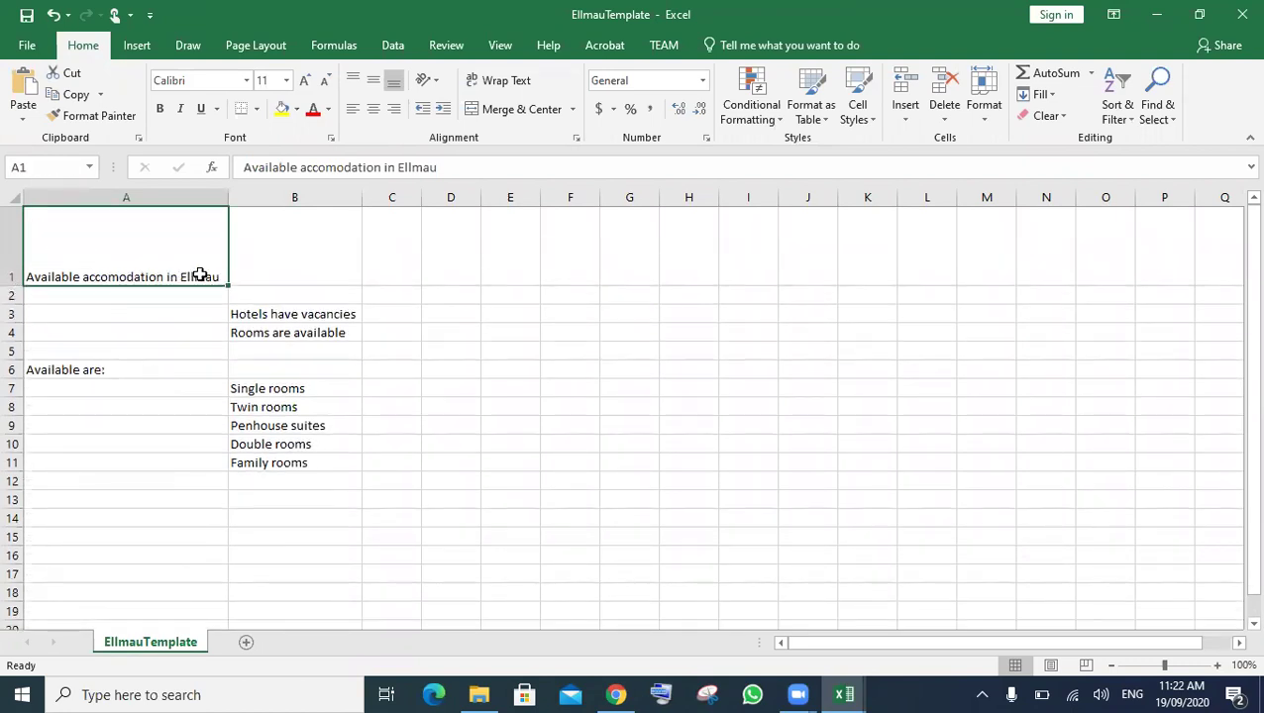
double_click(78, 277)
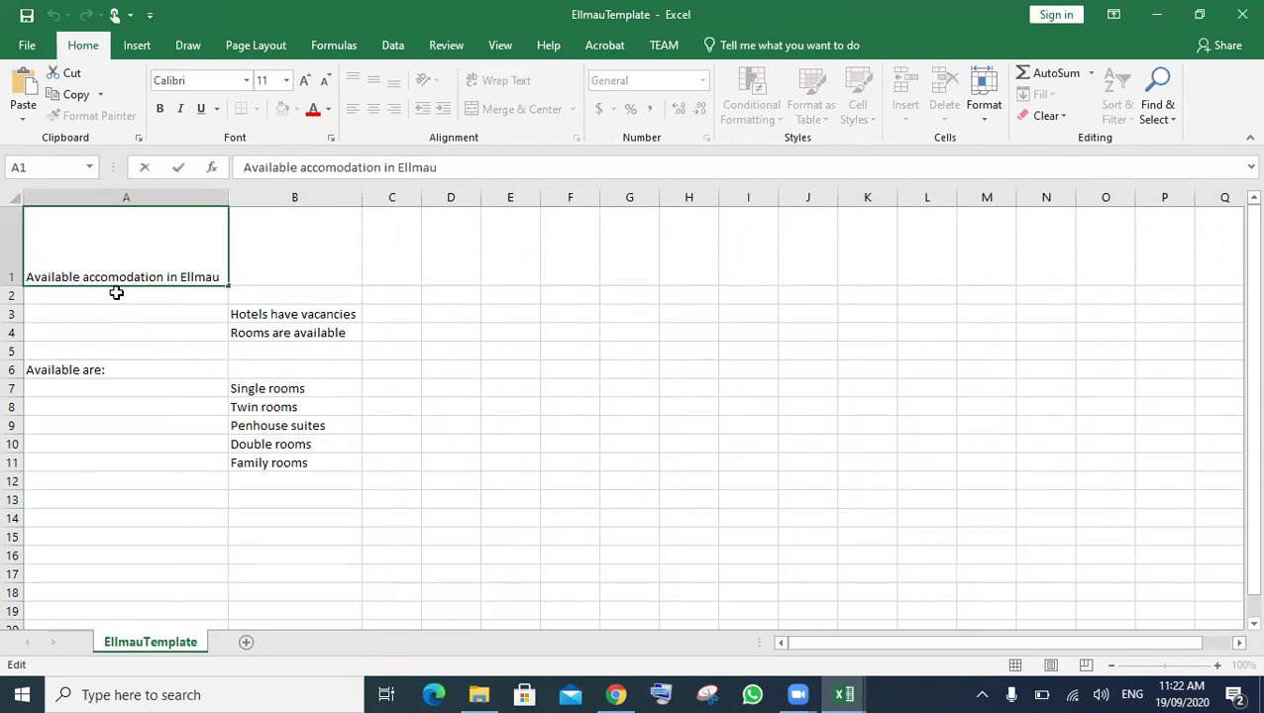
key(alt+Return)
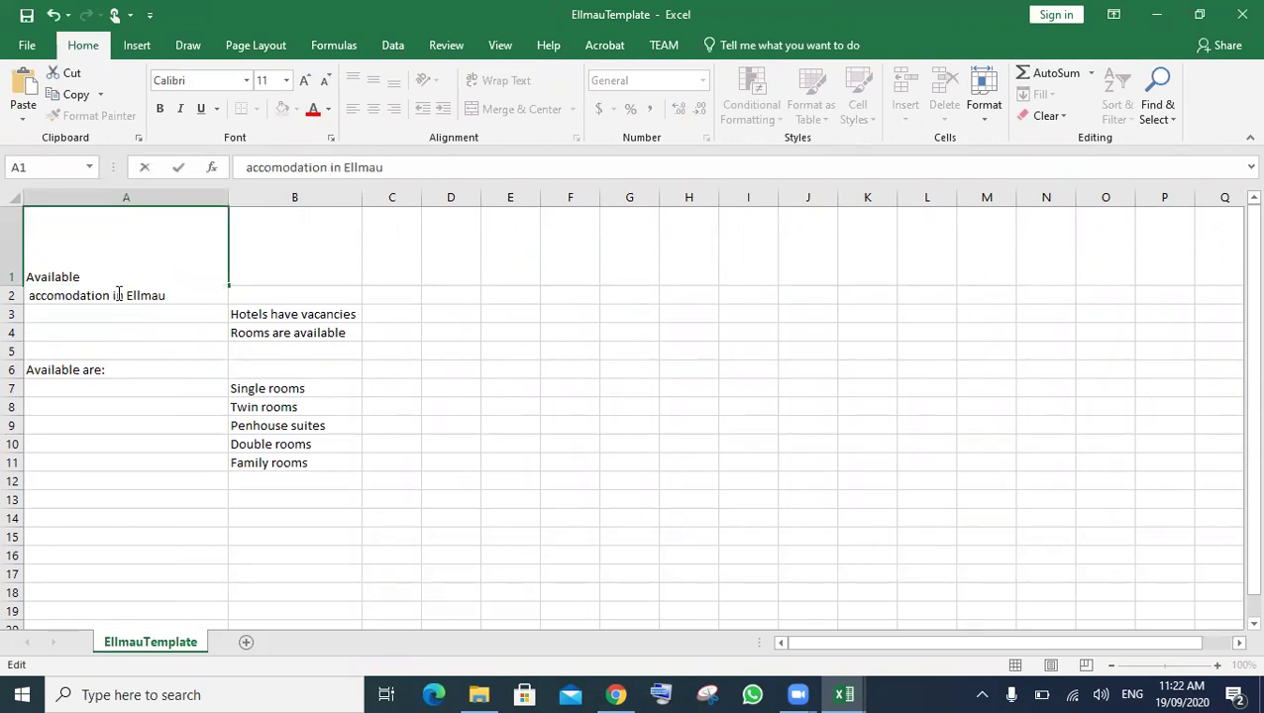
key(Delete)
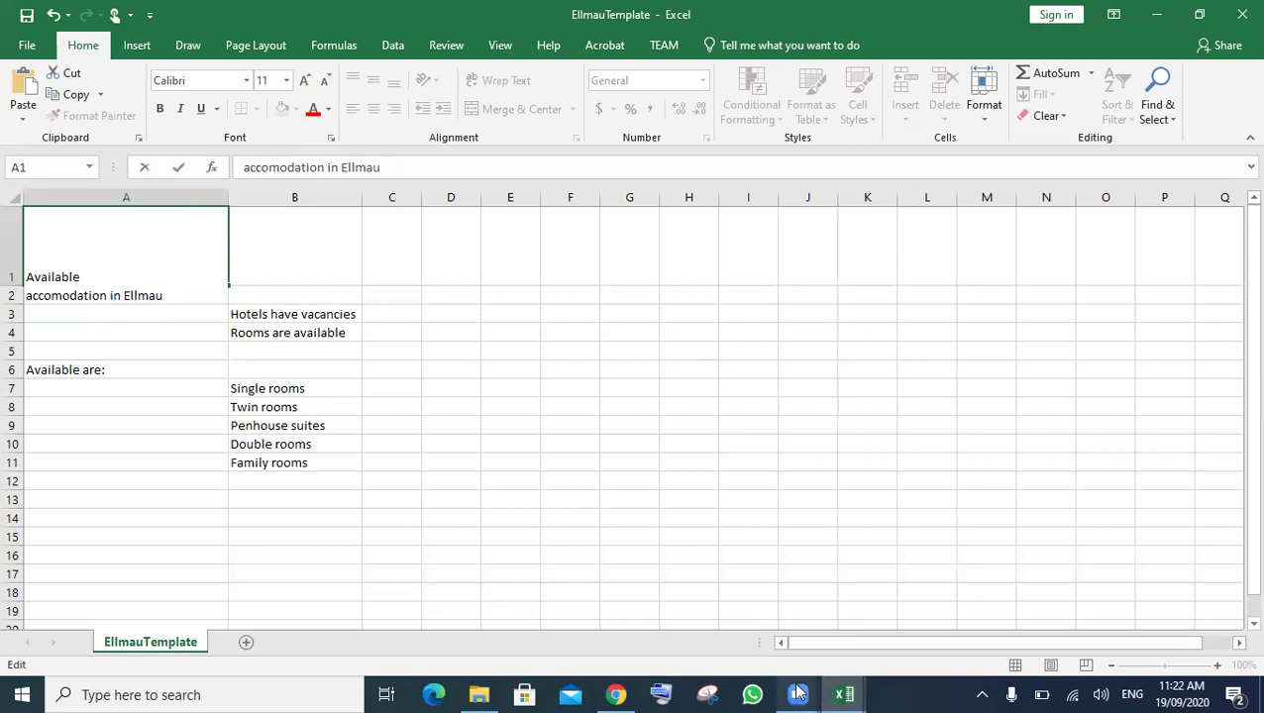
- After checking the exam layout, move 'in Ellmau' onto a third line and add an m to 'accomodation'
click(635, 692)
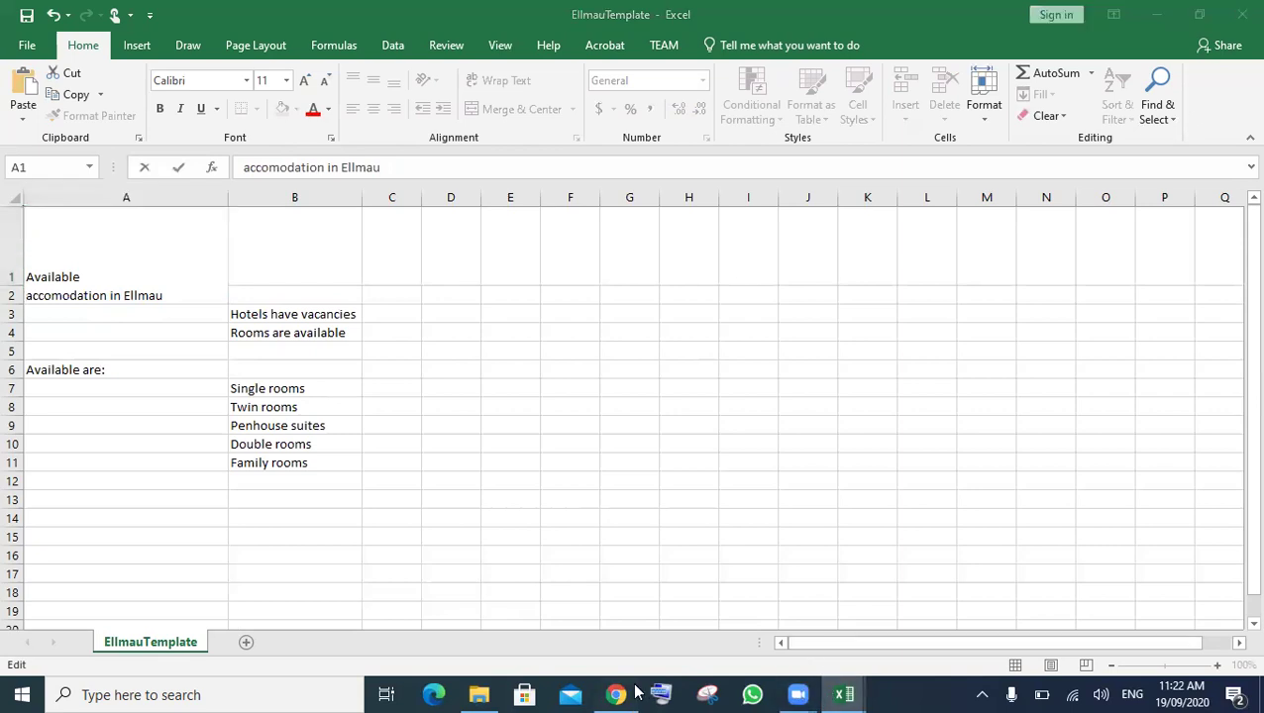
key(alt+Tab)
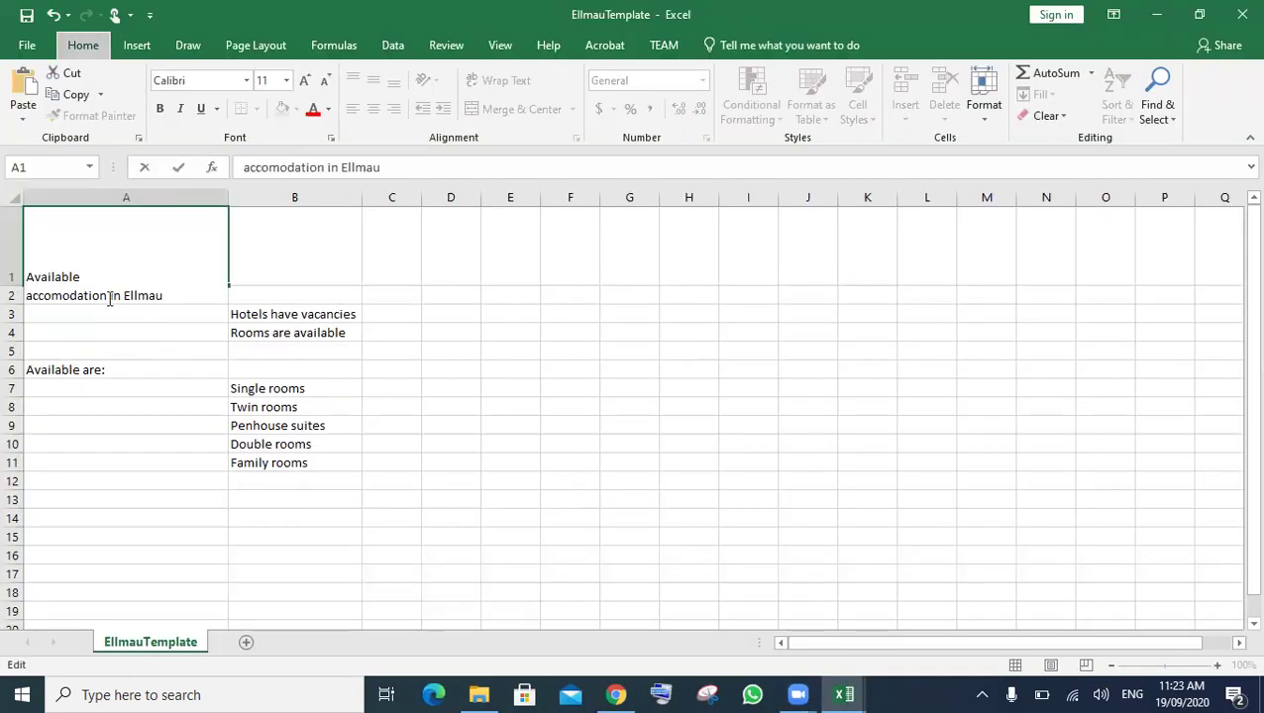
key(alt)
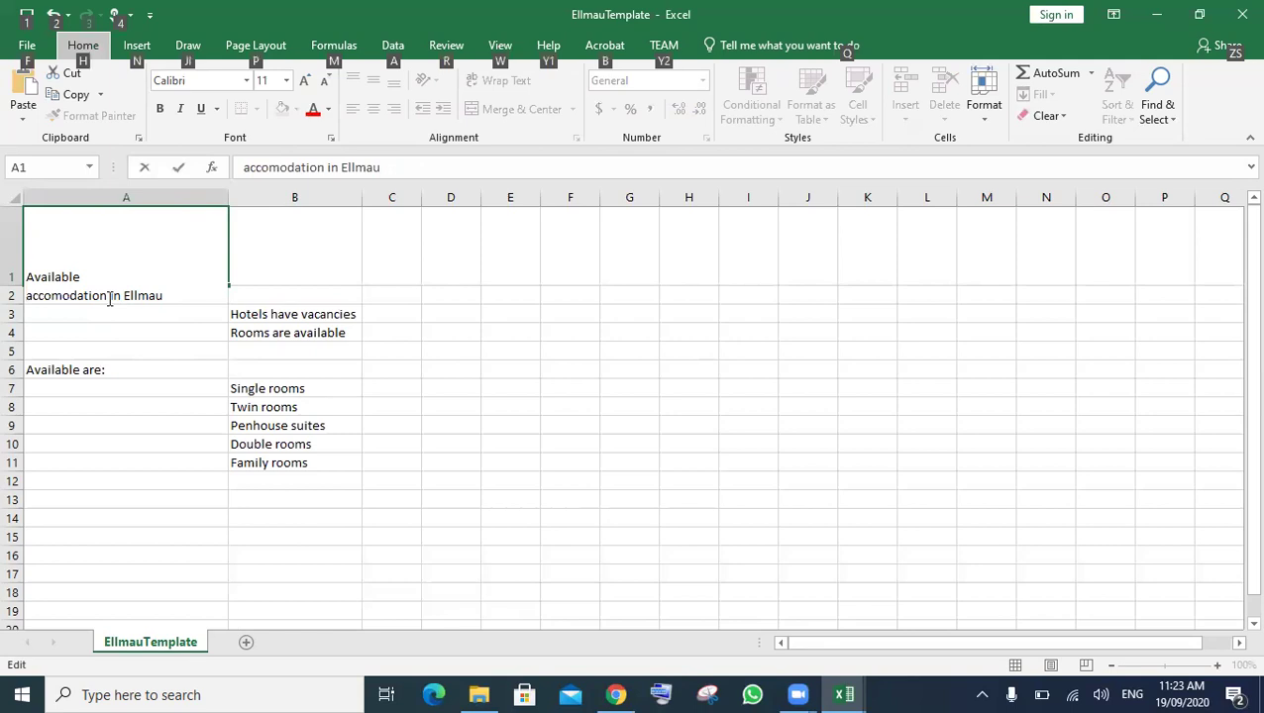
click(108, 296)
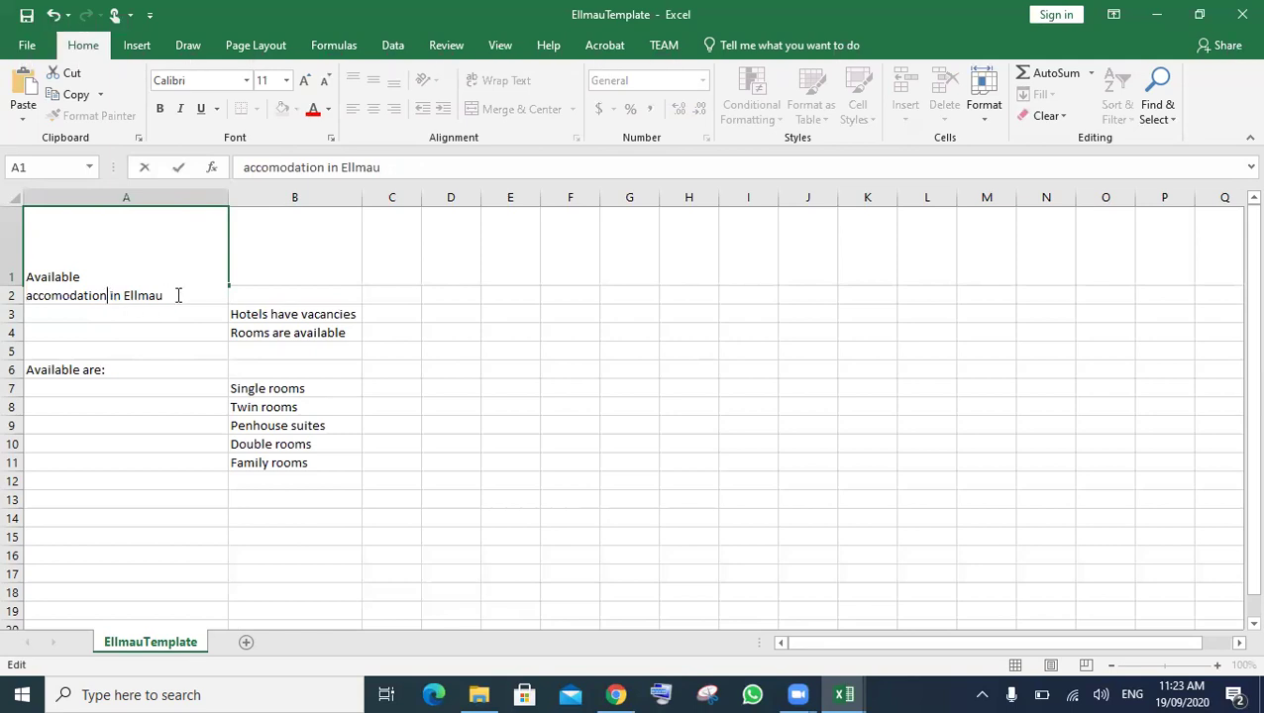
key(alt+Return)
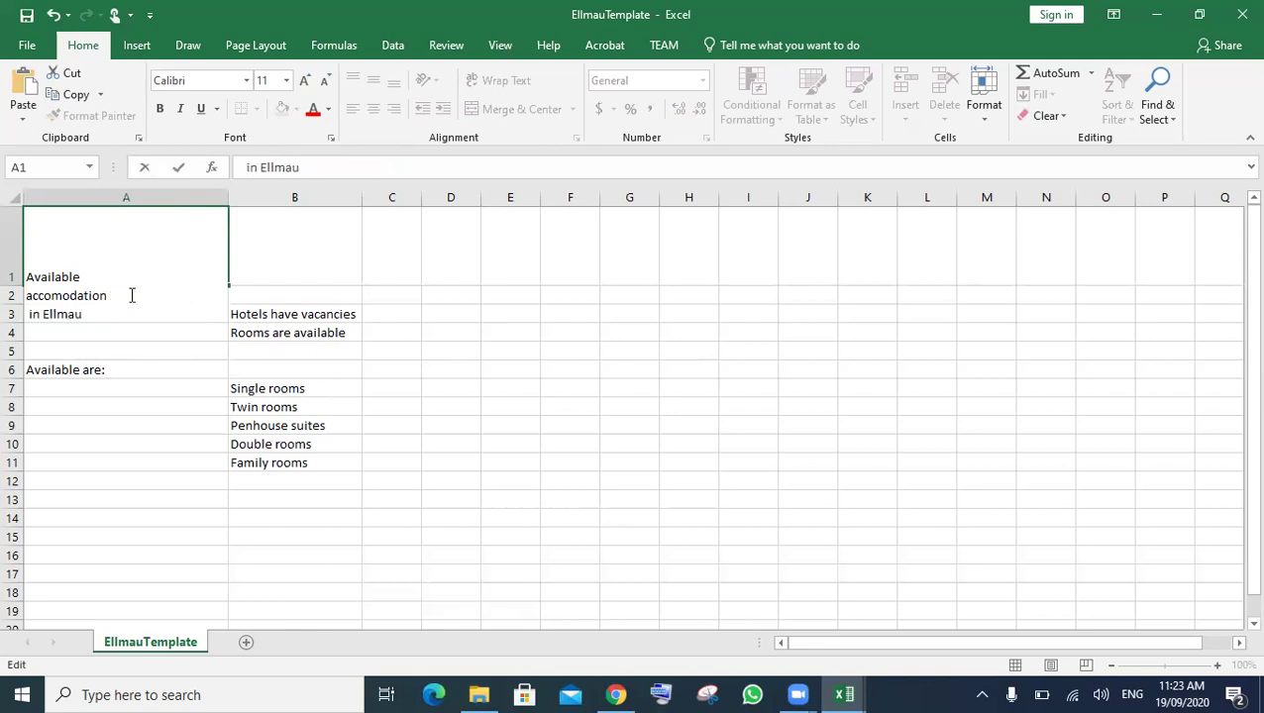
click(53, 296)
text(m)
- Enlarge the whole A1 title to font size 20
shift+click(25, 272)
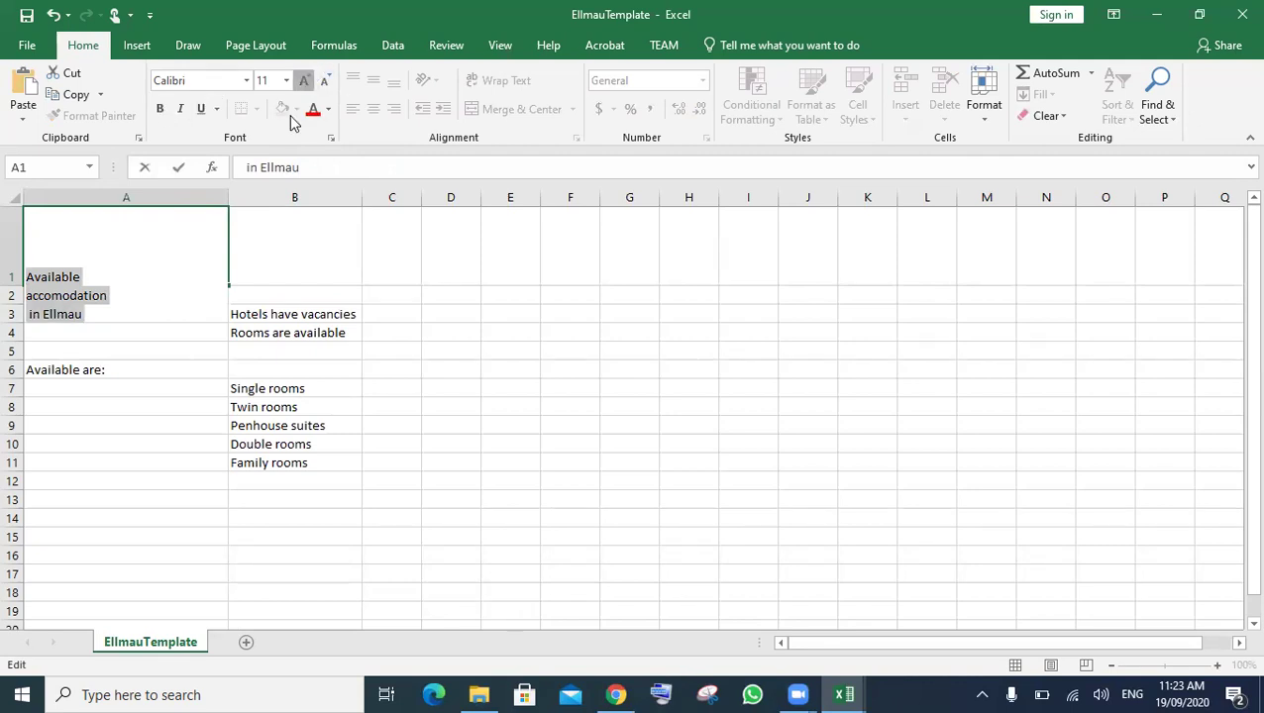
click(304, 82)
click(304, 81)
click(304, 82)
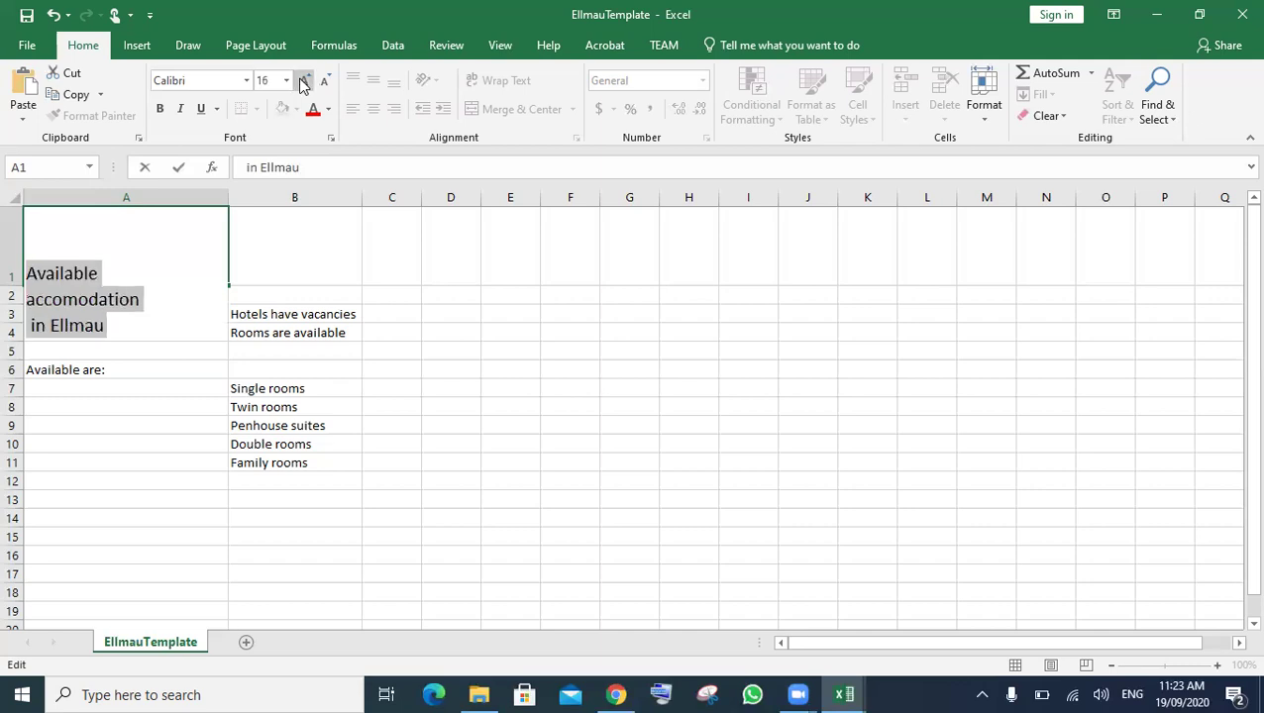
click(304, 81)
click(304, 81)
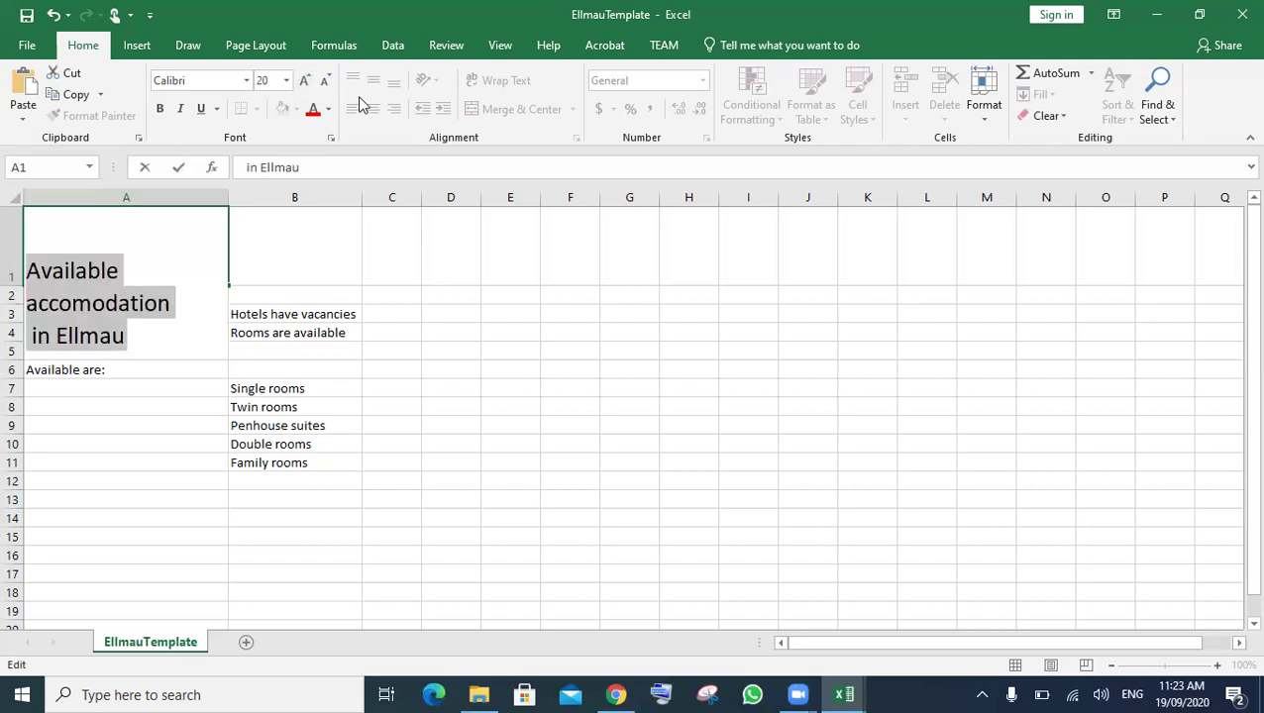
- Centre the A1 title and make row 1 tall enough for all three lines
click(384, 376)
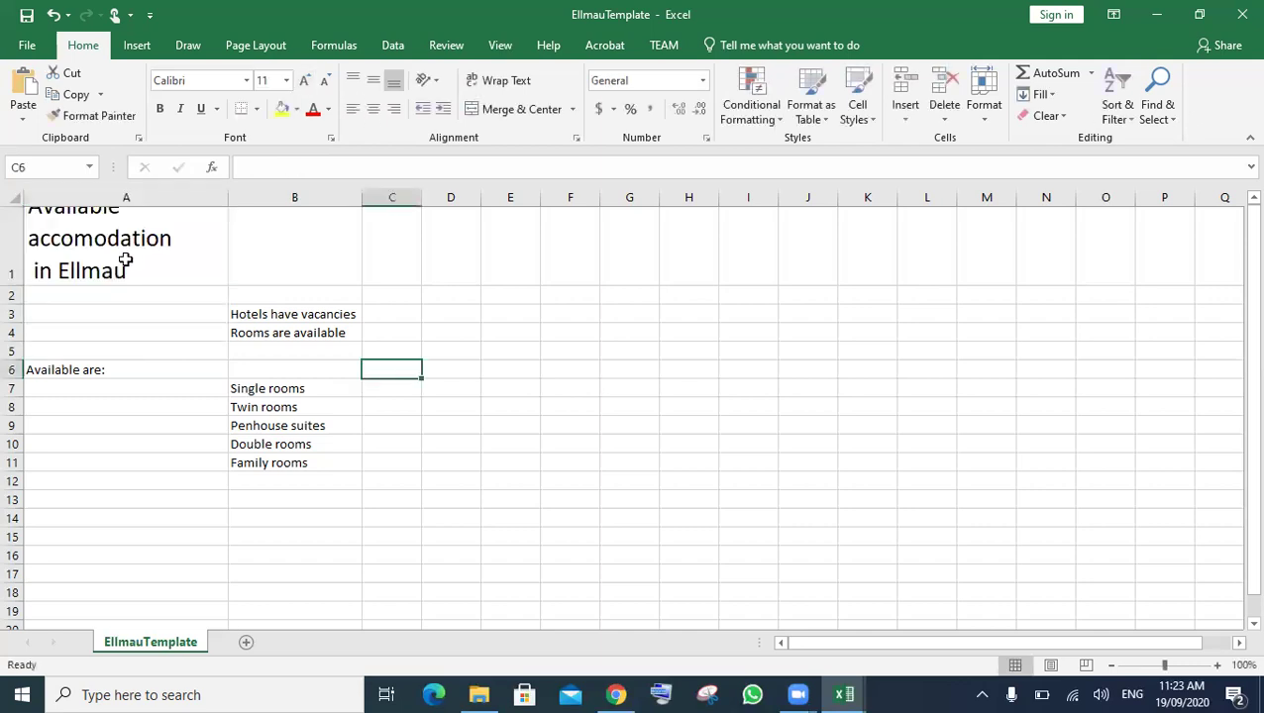
click(124, 256)
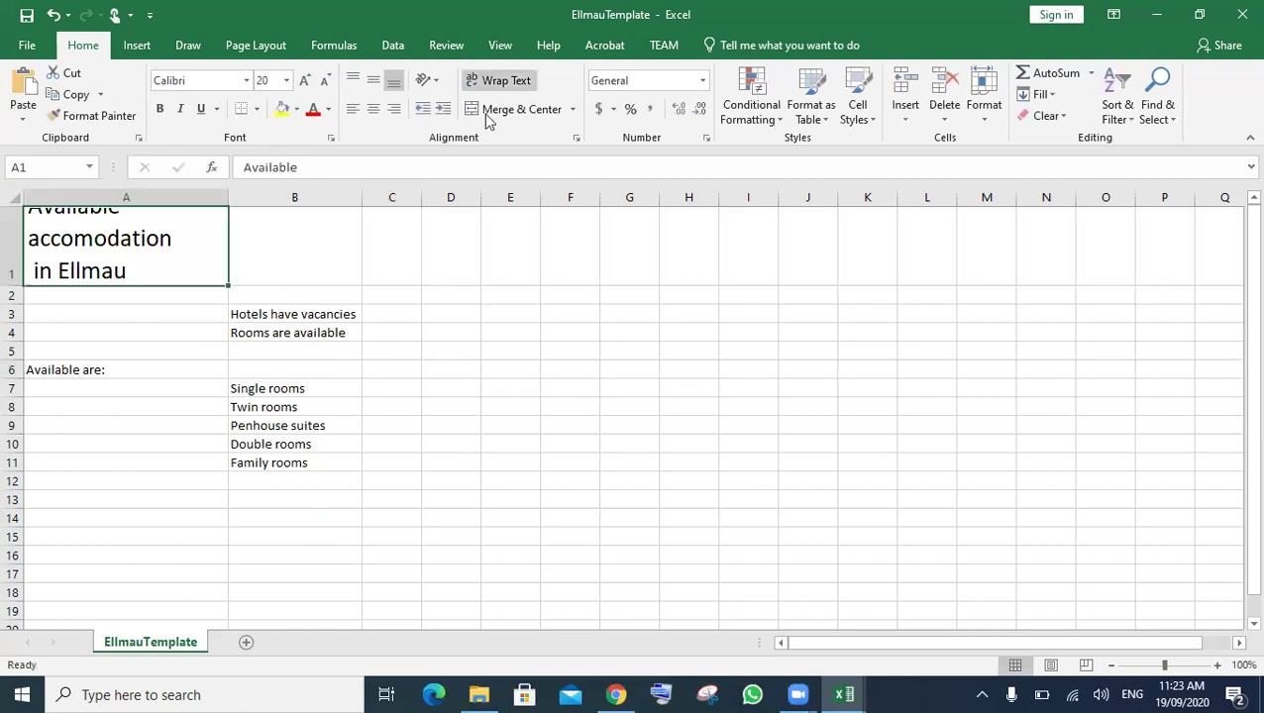
click(378, 109)
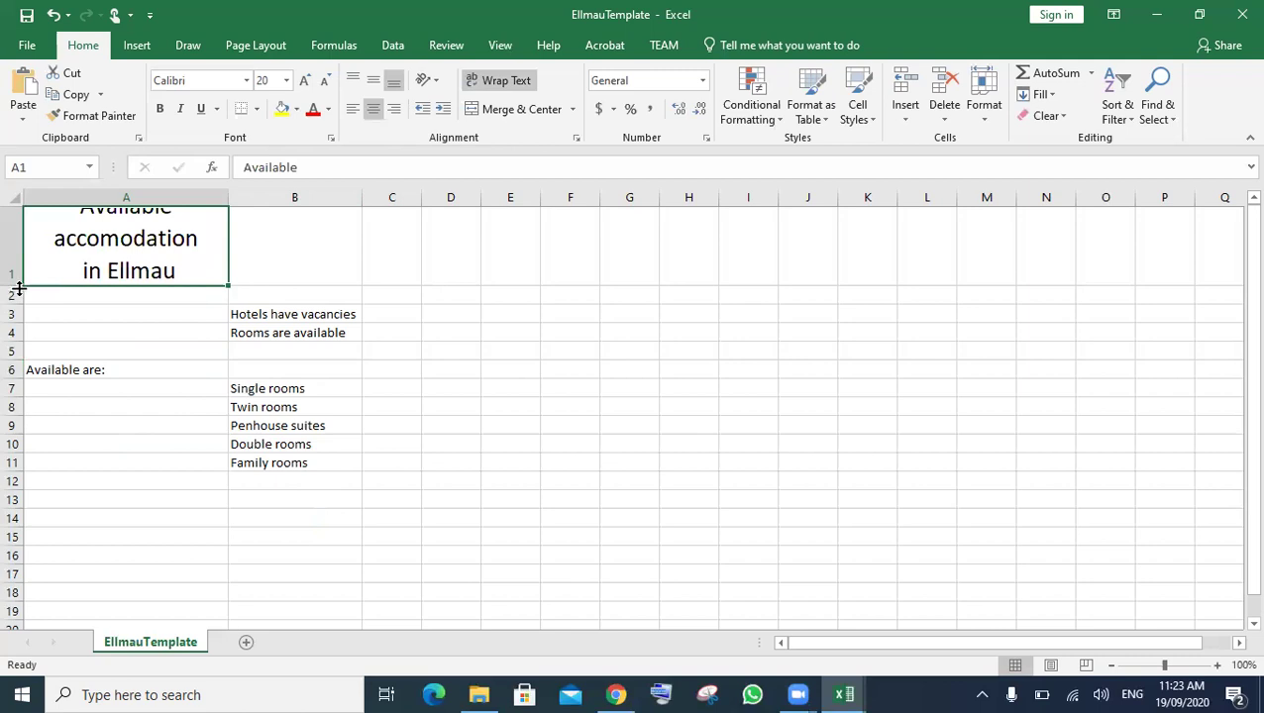
drag(18, 289, 20, 314)
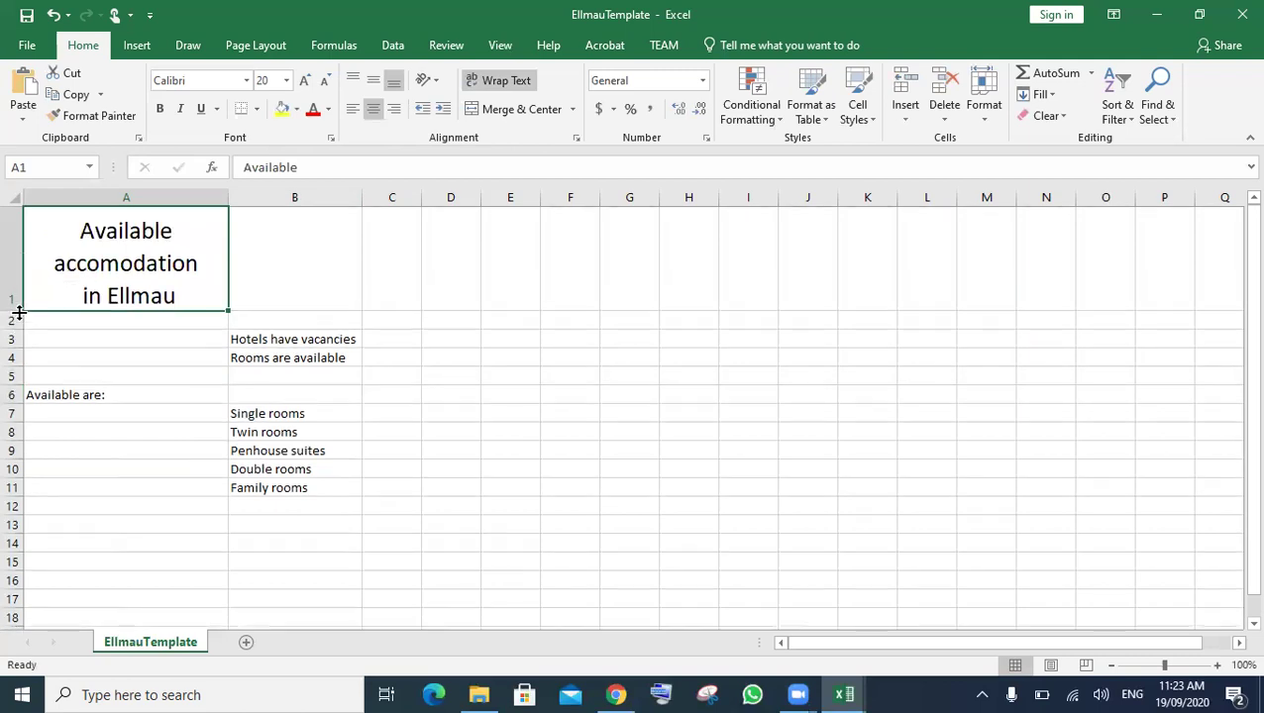
click(364, 324)
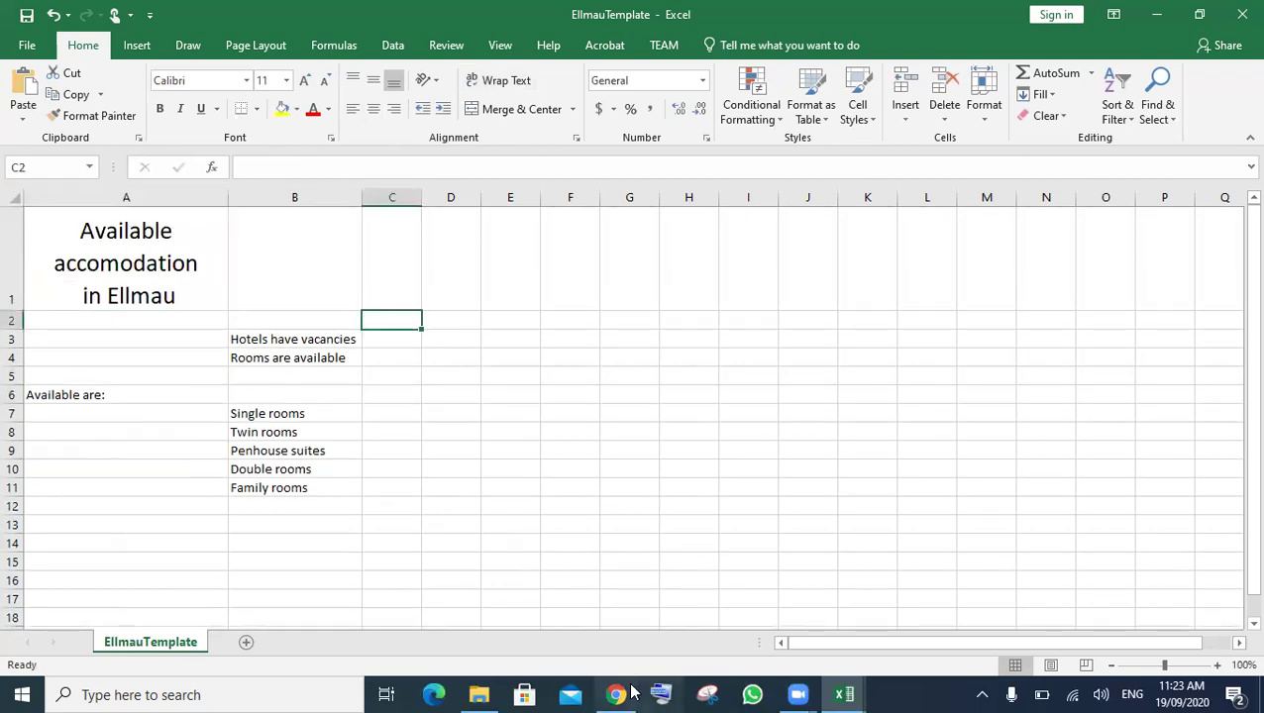
- Merge and centre the title across A1:B1, then return to the exam PDF
mouse_move(632, 634)
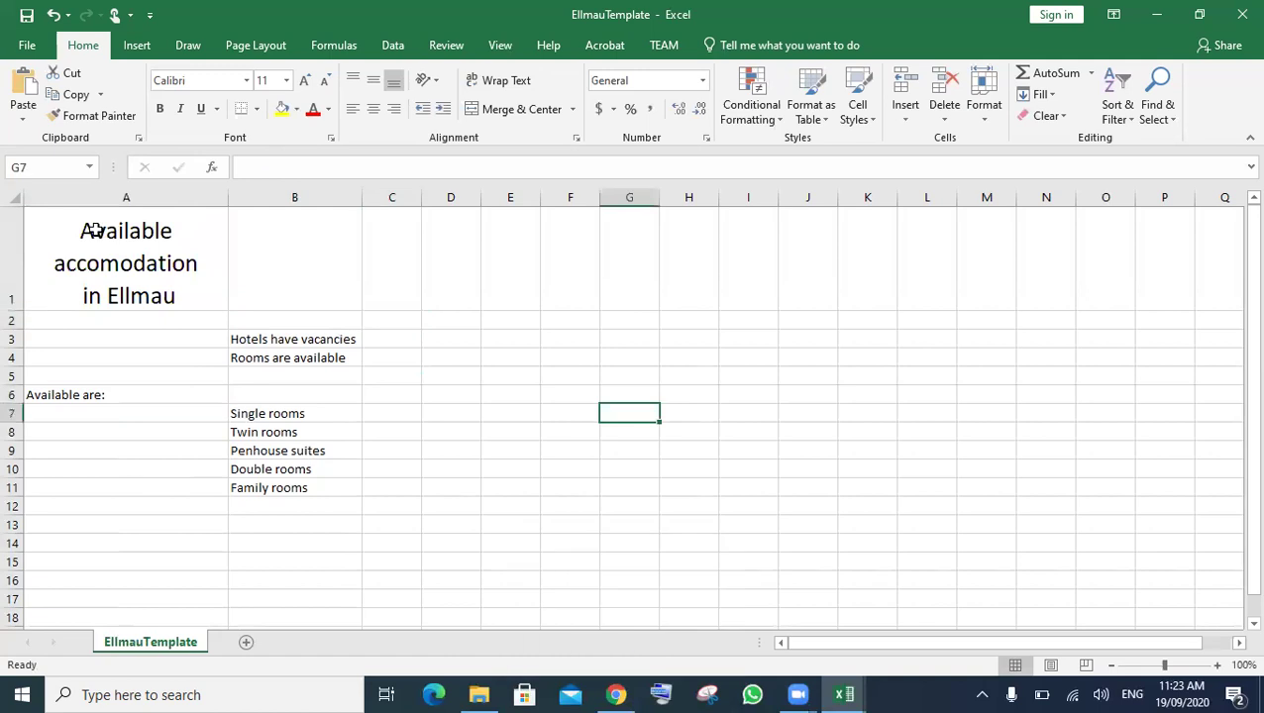
drag(95, 230, 333, 250)
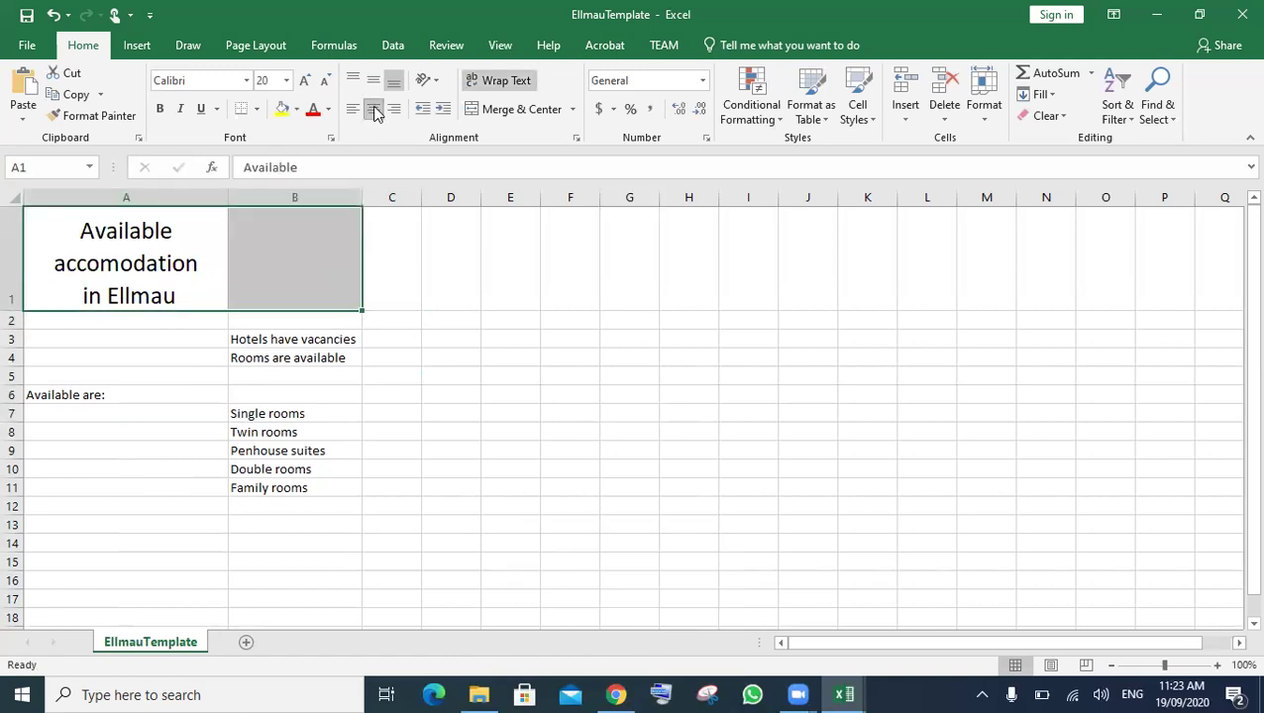
click(516, 109)
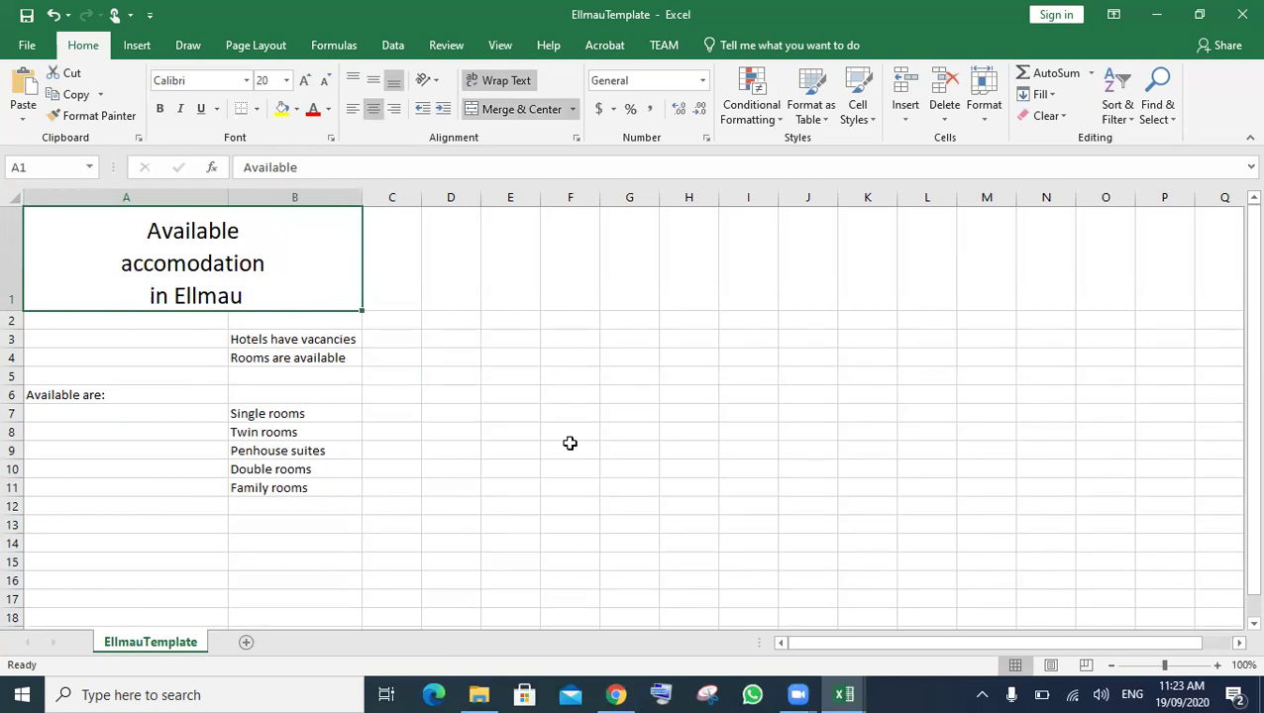
click(619, 686)
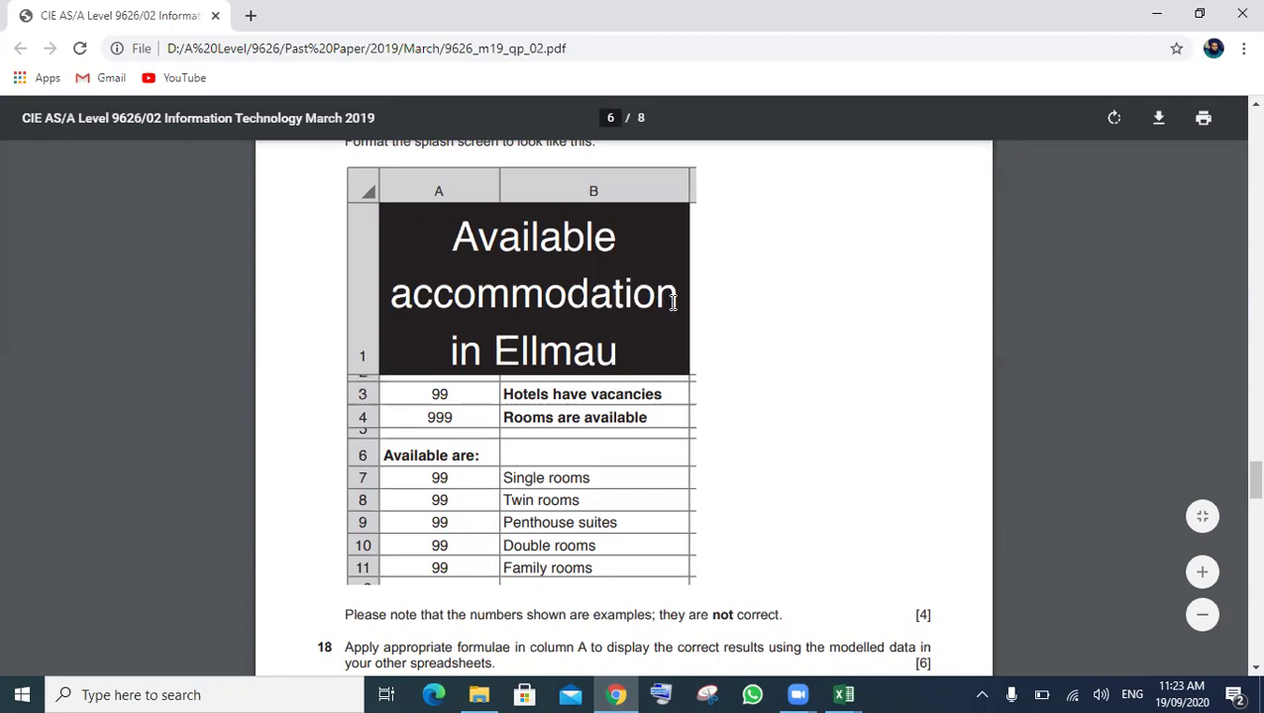
- Select 'accommodation' in the exam example to check its spelling, then show the Excel workbook previews
double_click(399, 297)
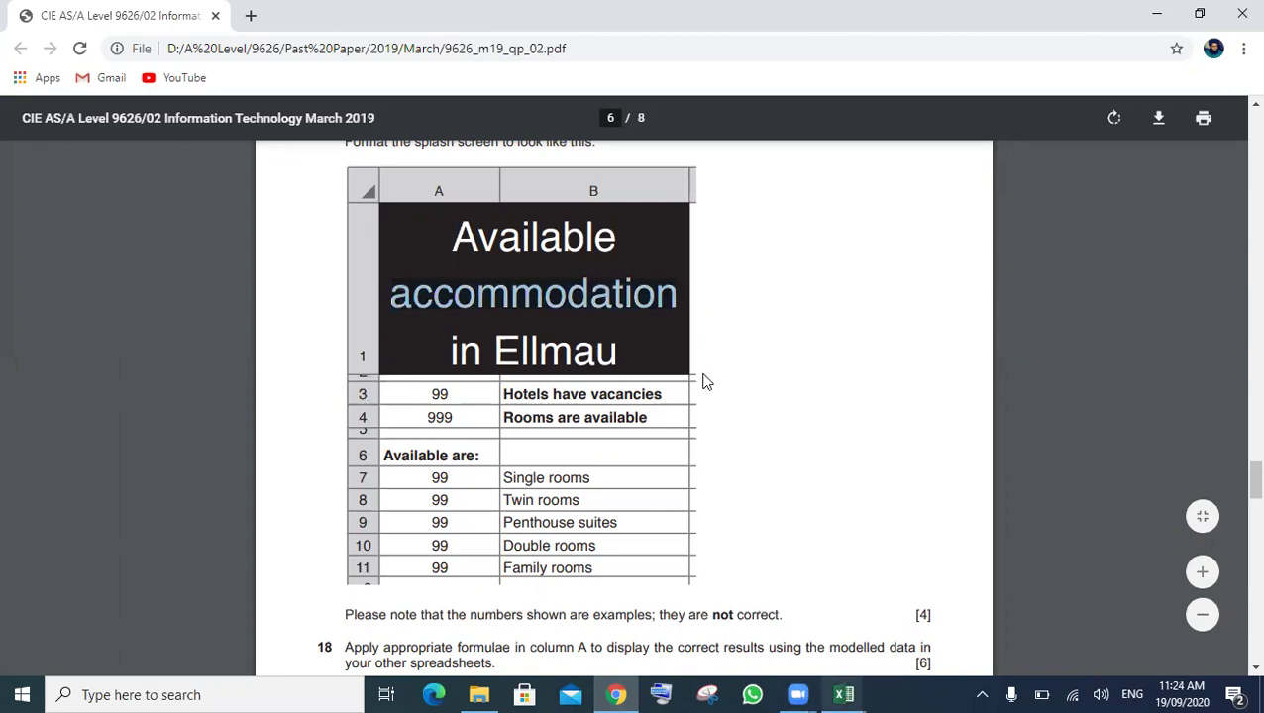
click(845, 691)
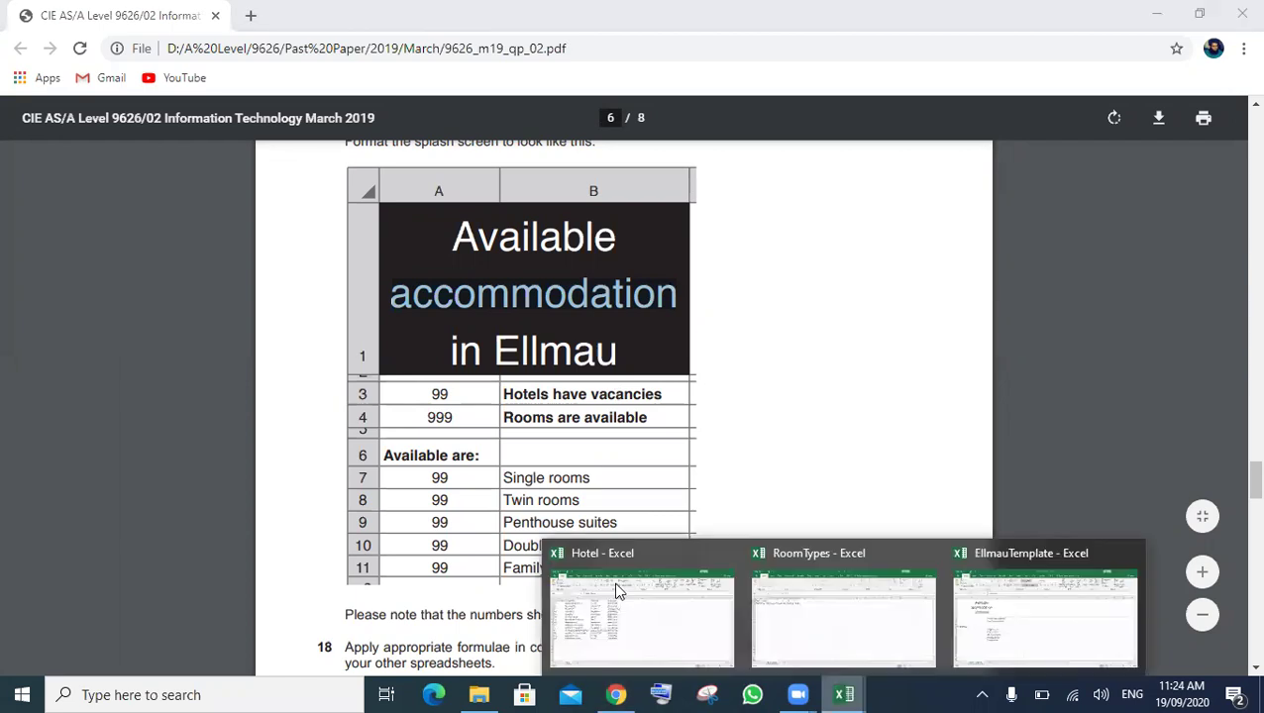
- In EllmauTemplate, narrow column B, then AutoFit columns A and B to their contents
mouse_move(827, 597)
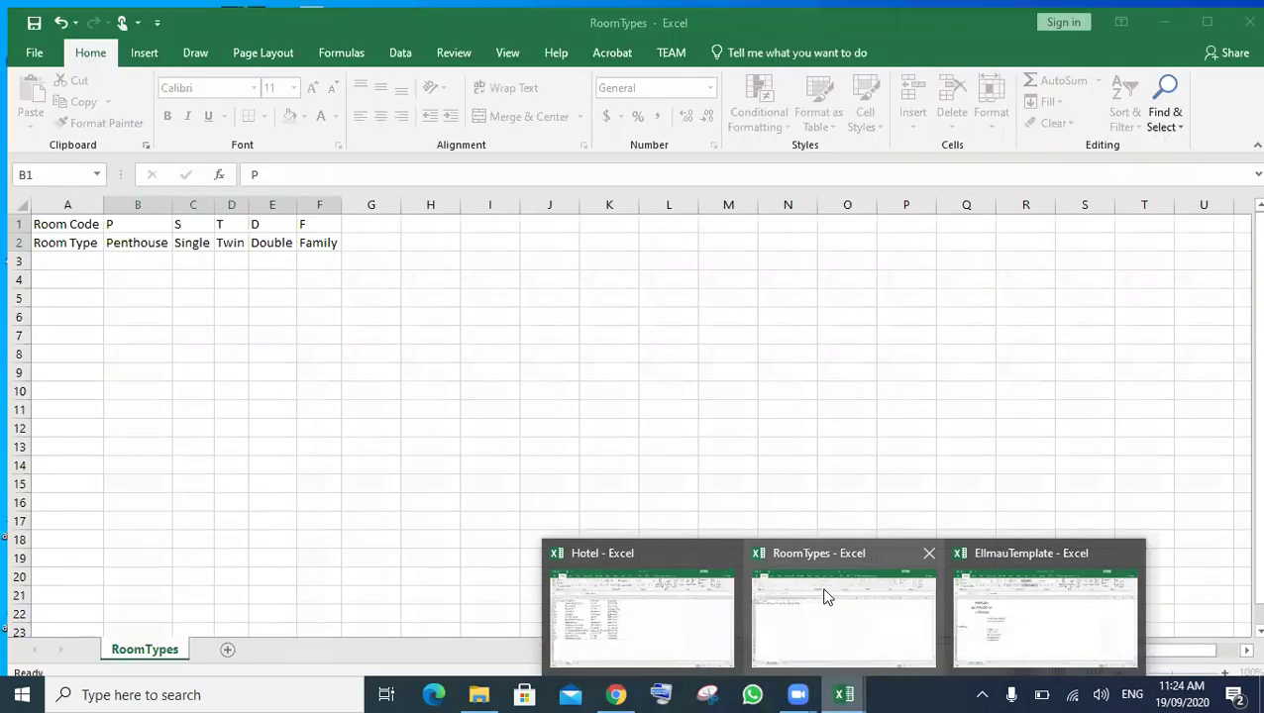
click(997, 608)
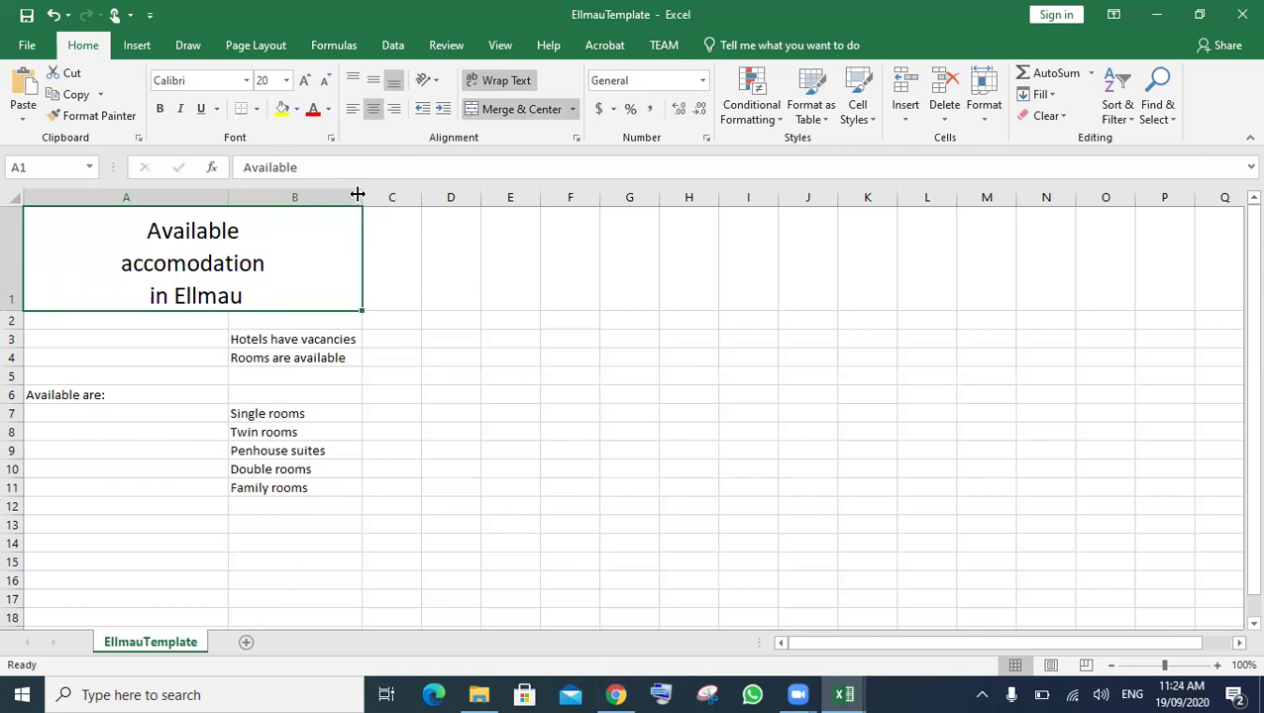
drag(326, 194, 281, 193)
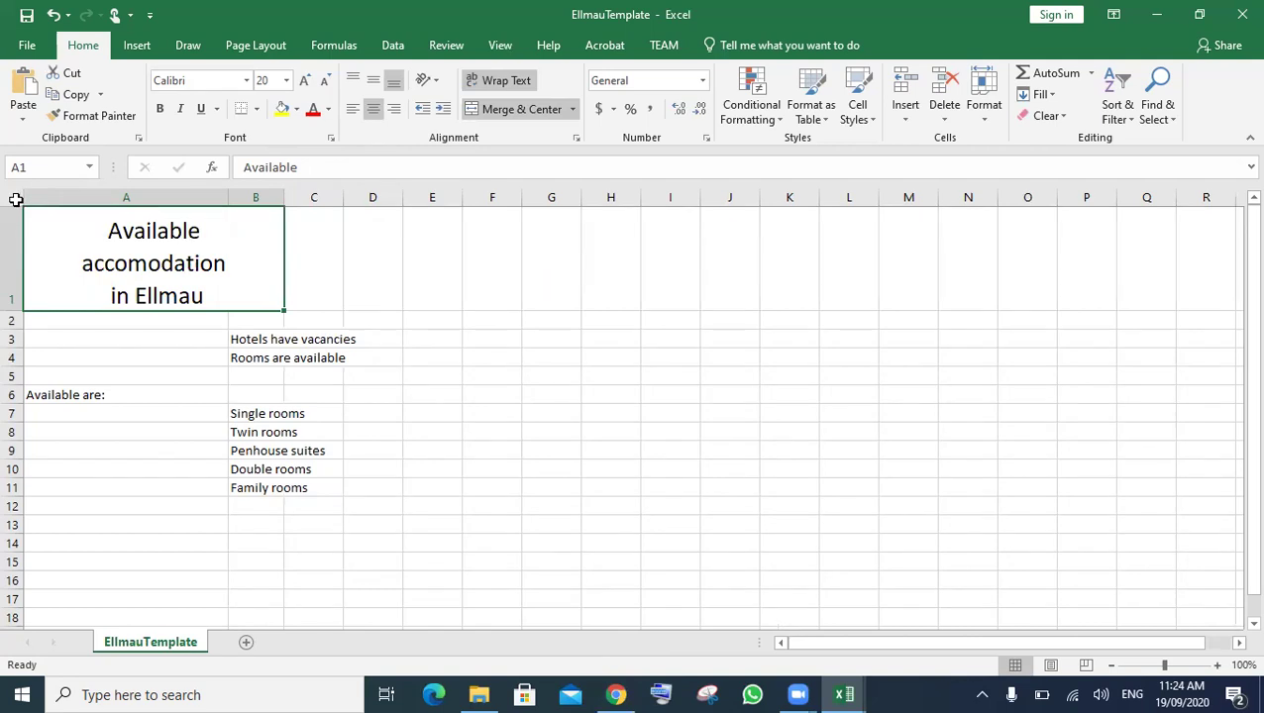
key(ctrl+a)
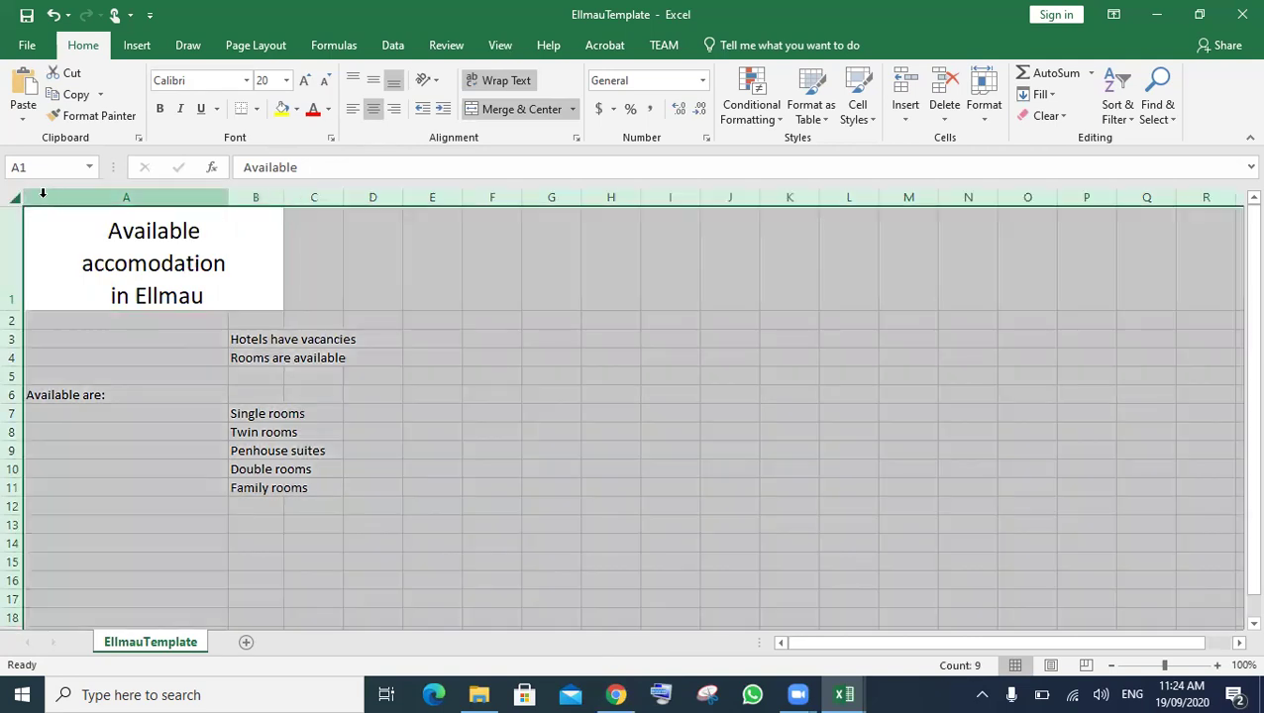
double_click(226, 197)
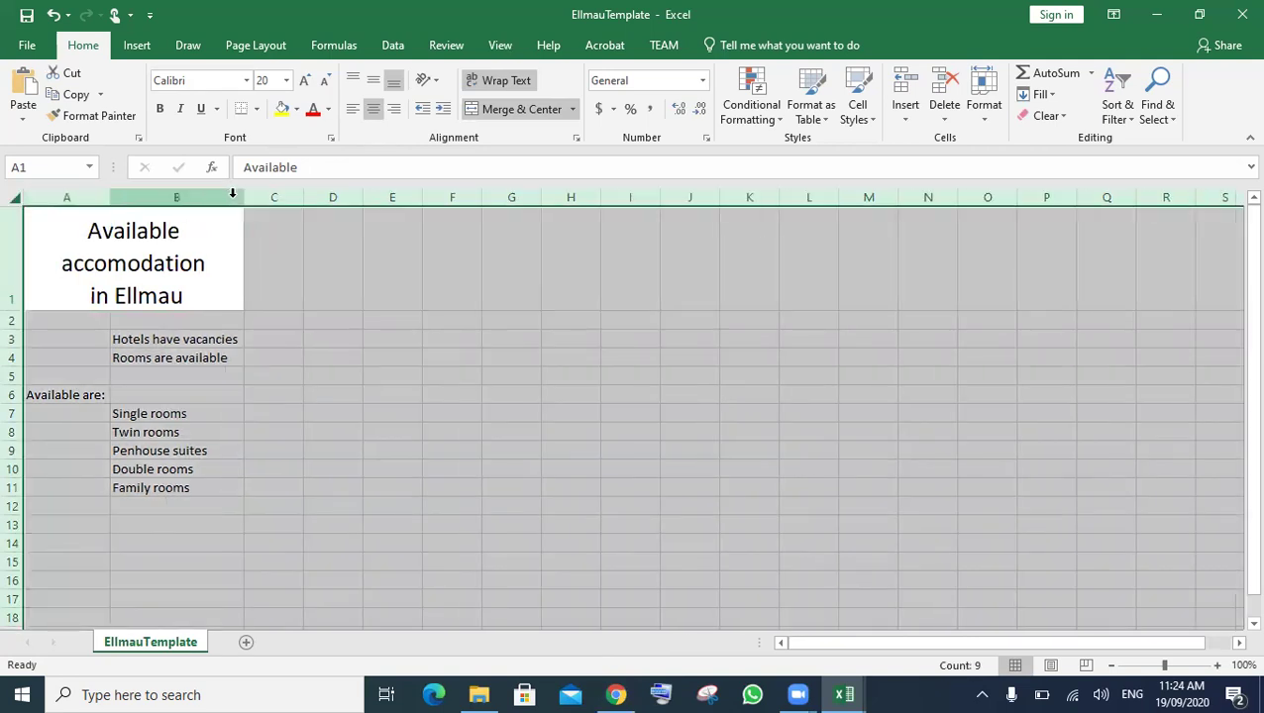
- Enlarge the A1 title font to 26, heighten row 1, then return to the exam PDF
double_click(194, 298)
drag(193, 298, 57, 216)
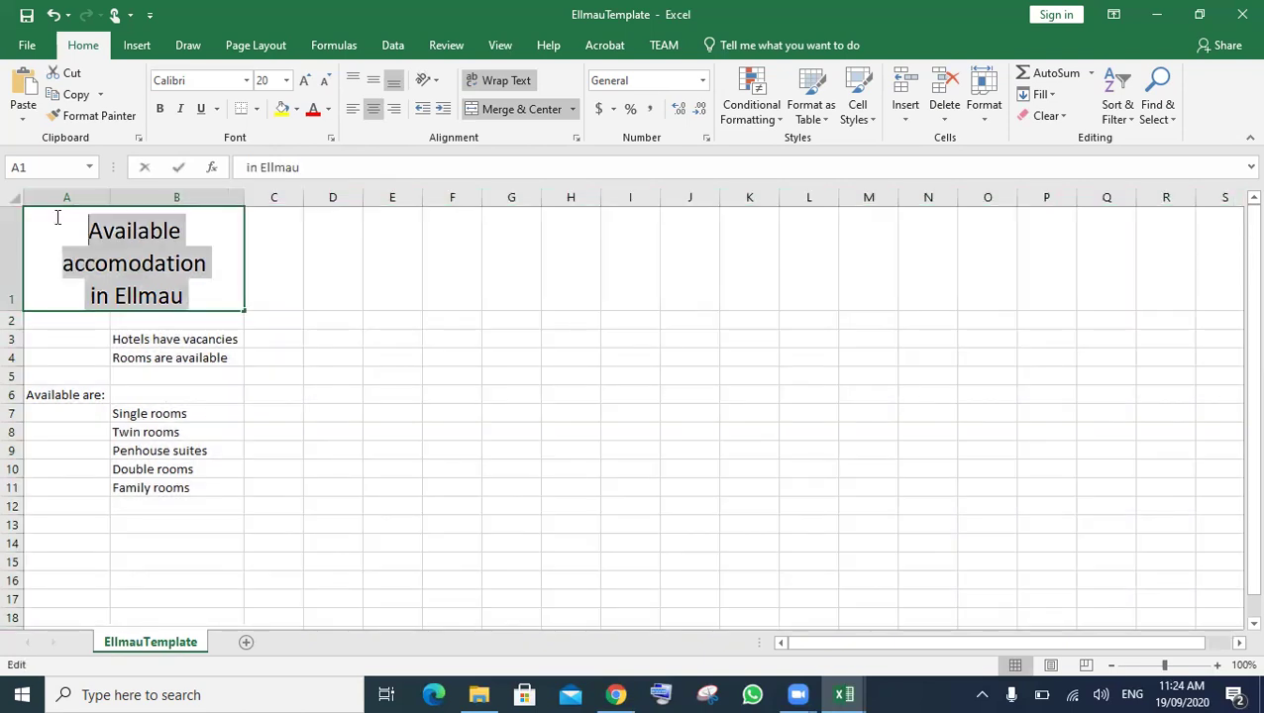
click(306, 80)
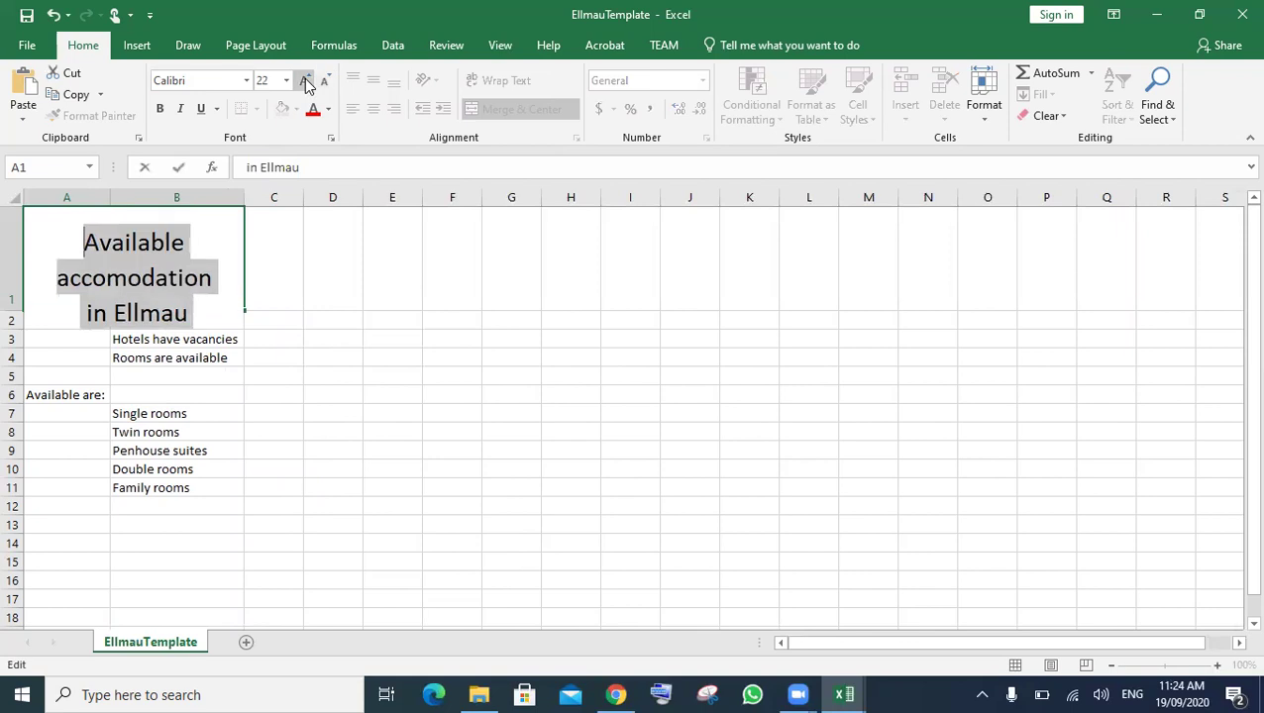
click(306, 81)
click(306, 81)
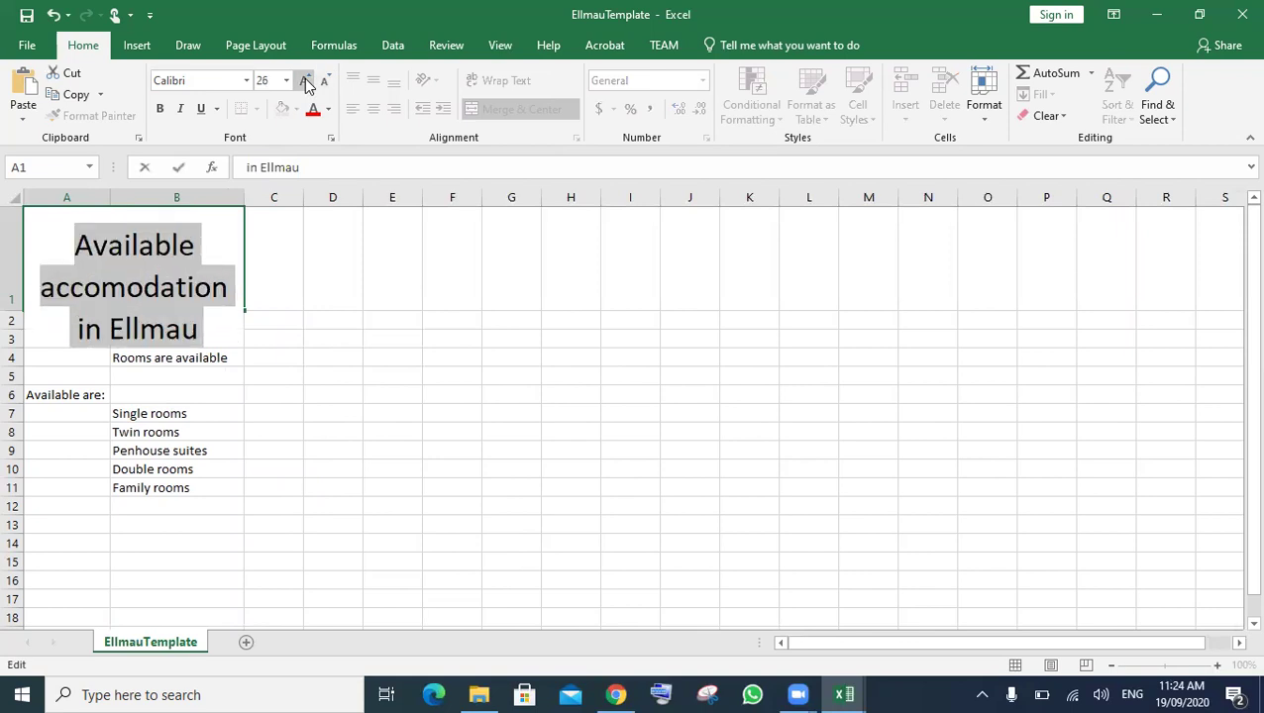
click(300, 394)
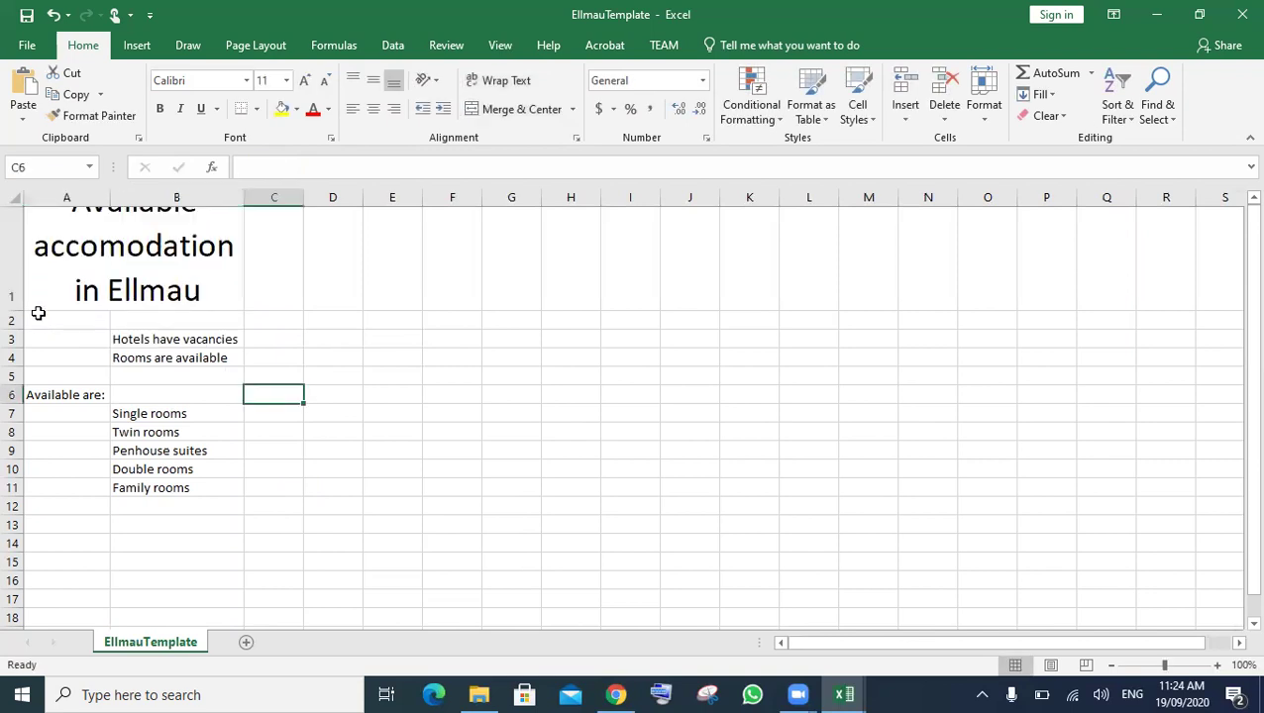
drag(23, 313, 18, 341)
click(493, 333)
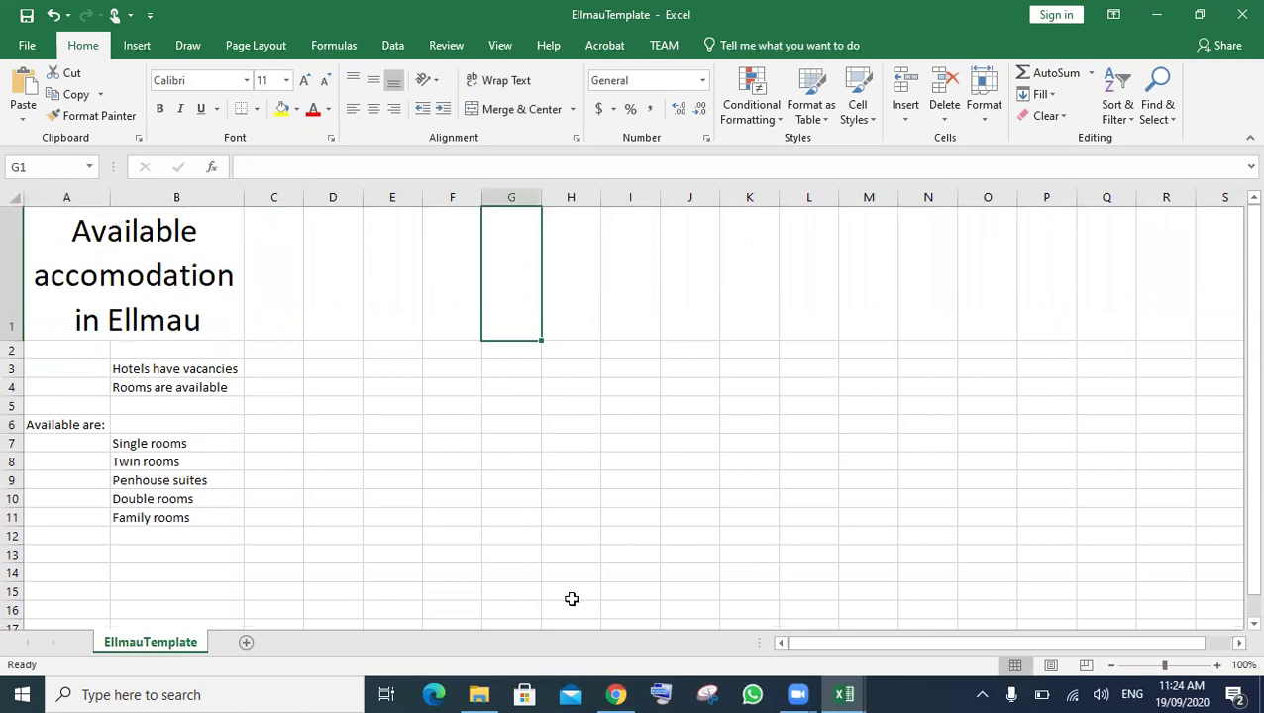
click(615, 688)
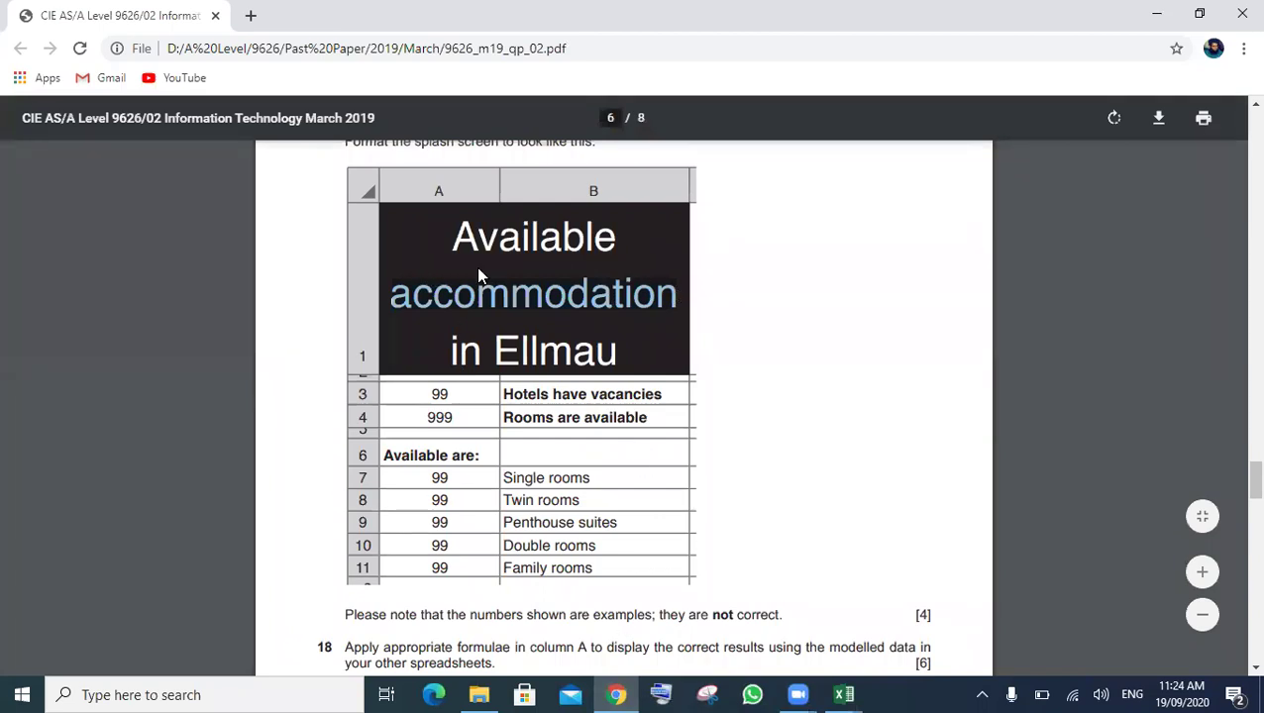
- Give the merged title cell A1 a black fill with white lettering
click(850, 693)
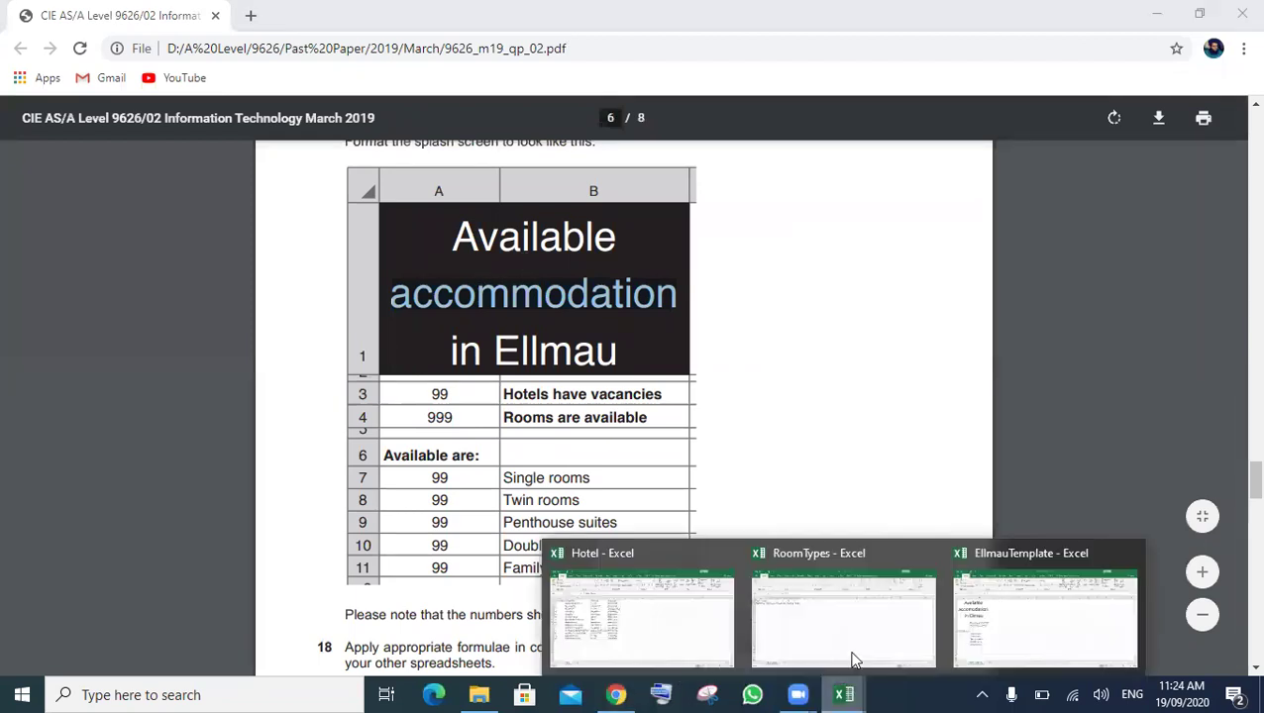
click(1045, 619)
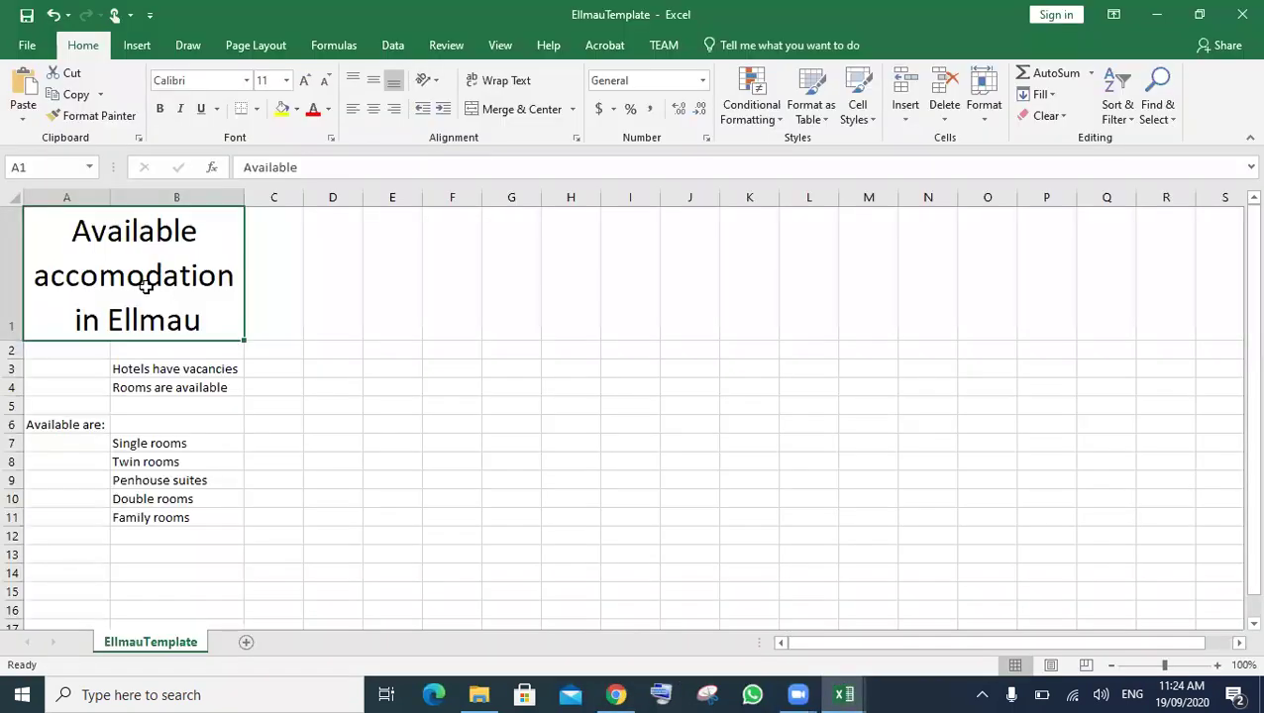
click(296, 109)
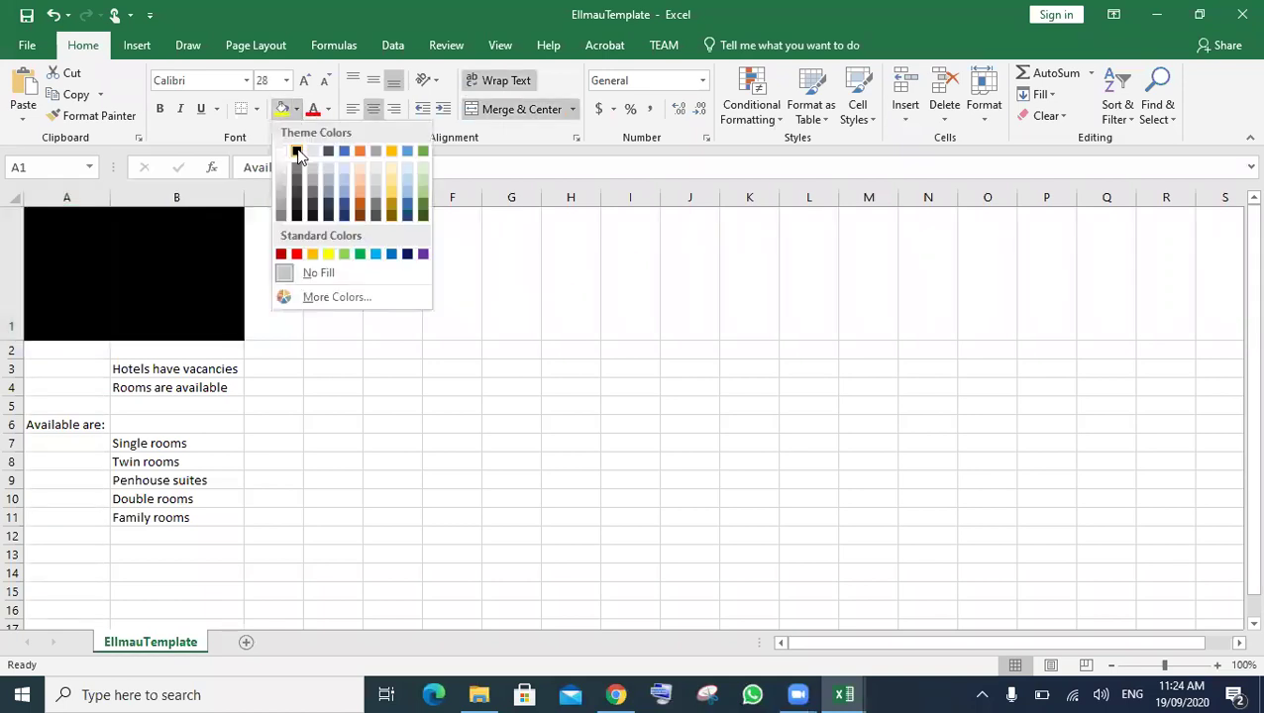
click(297, 152)
click(329, 110)
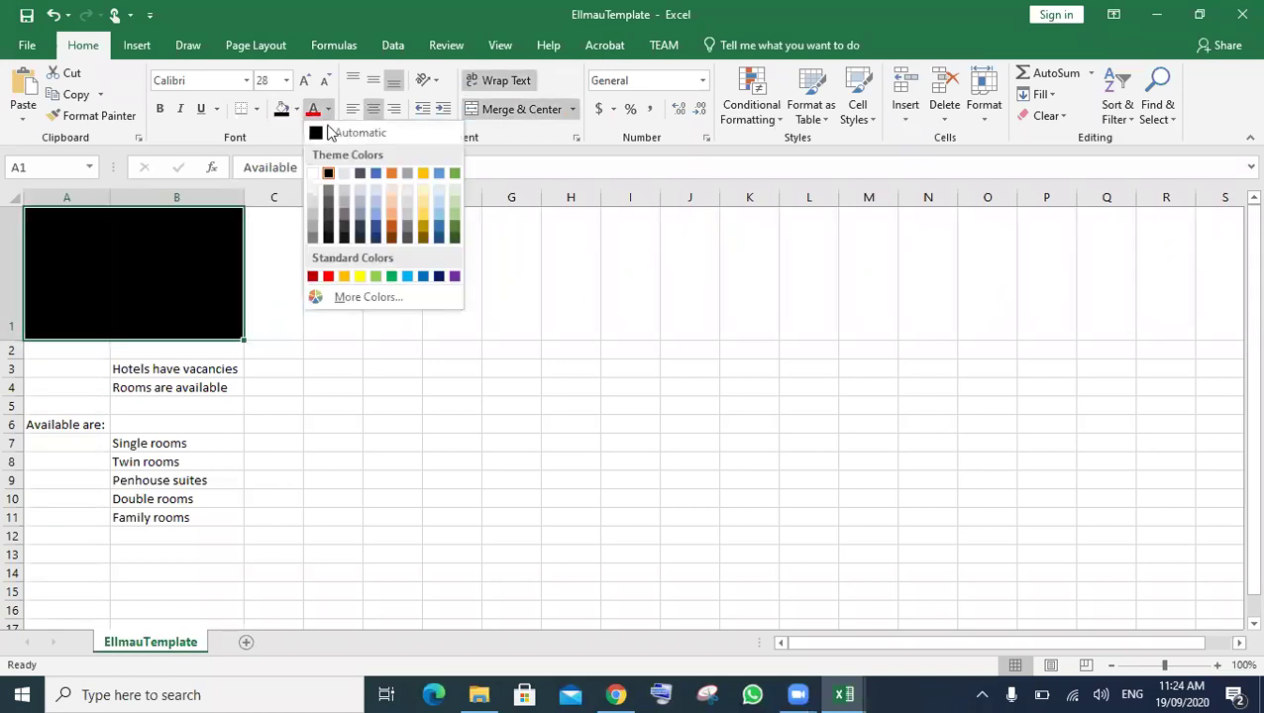
click(315, 174)
click(350, 324)
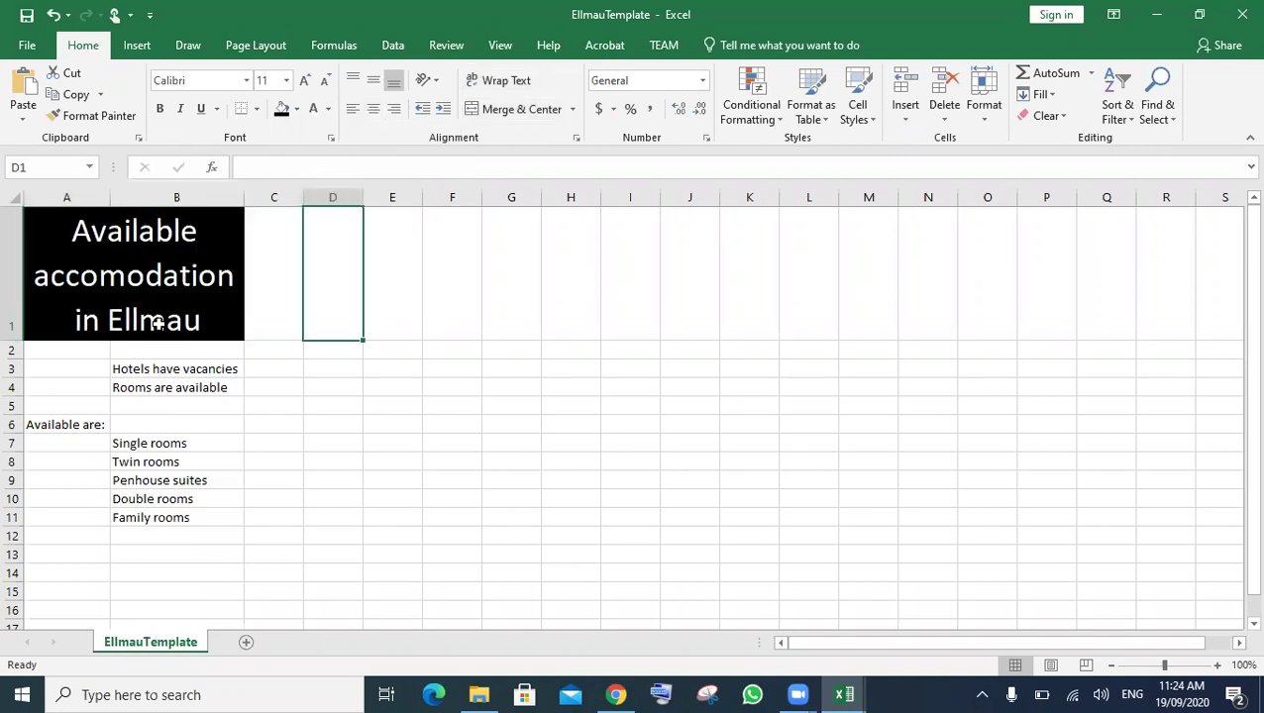
- Compare with the exam paper, then select row 2 and bring up its row options
click(273, 406)
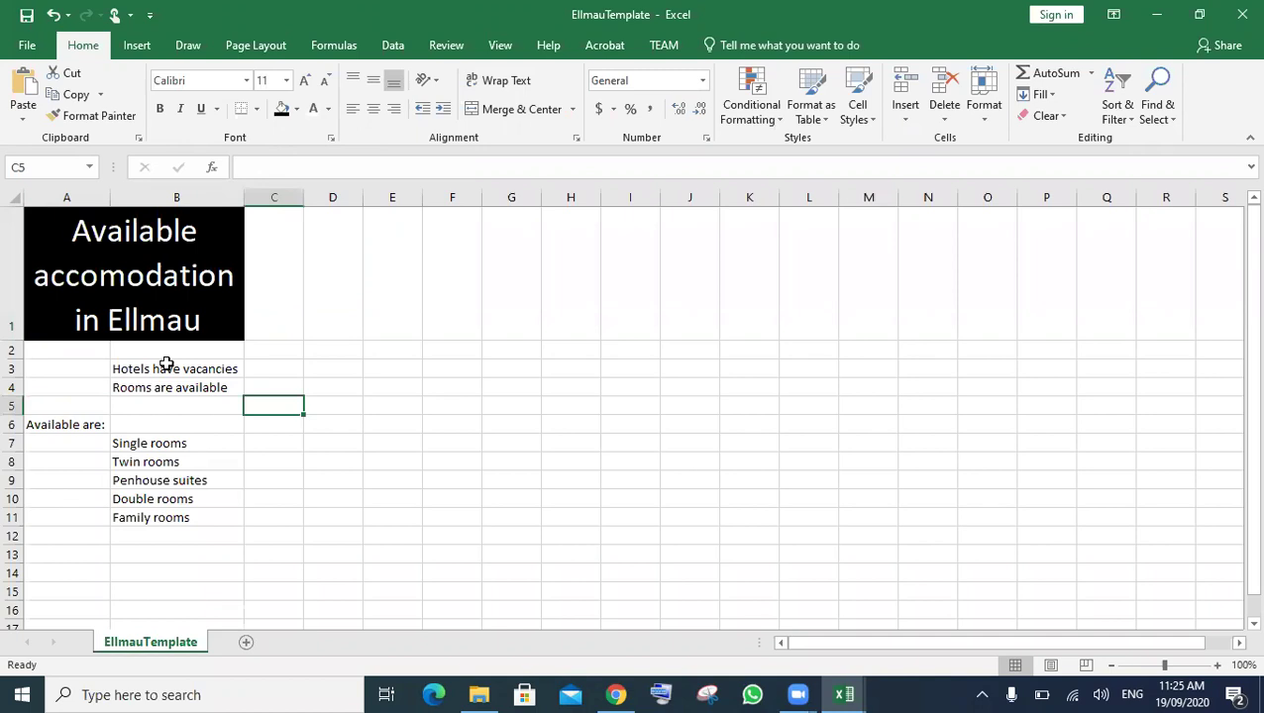
click(631, 693)
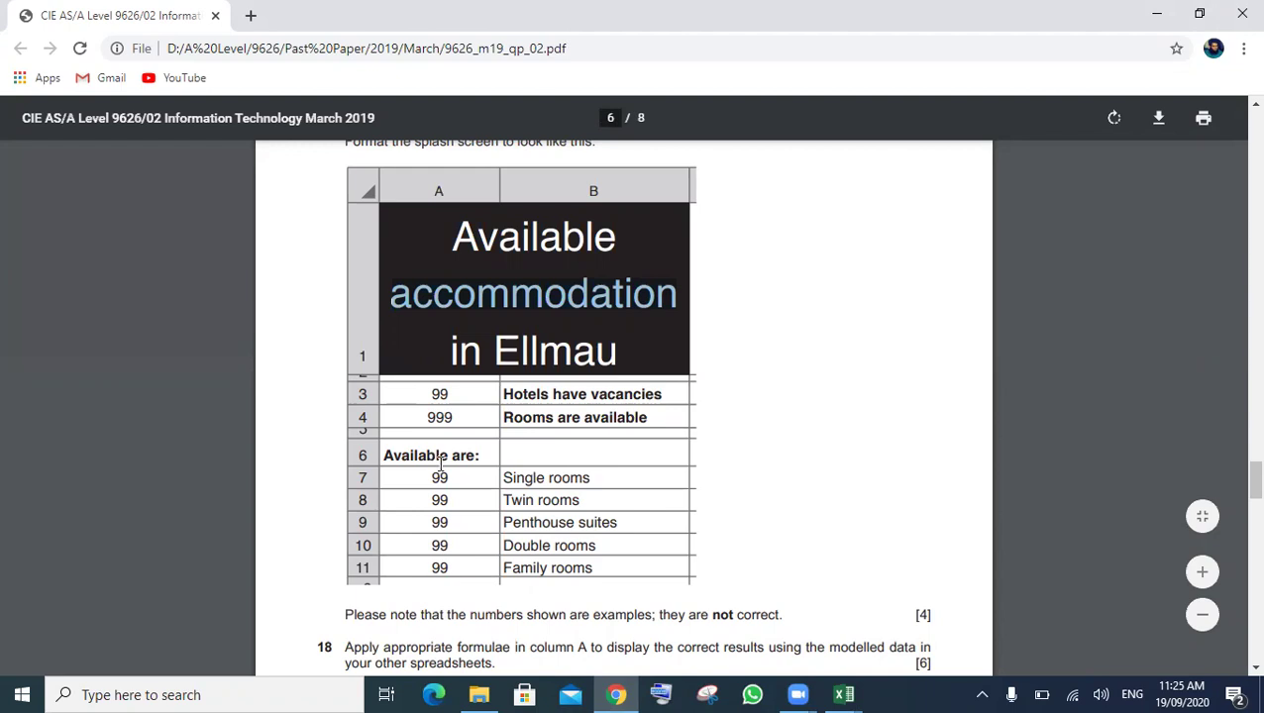
click(845, 694)
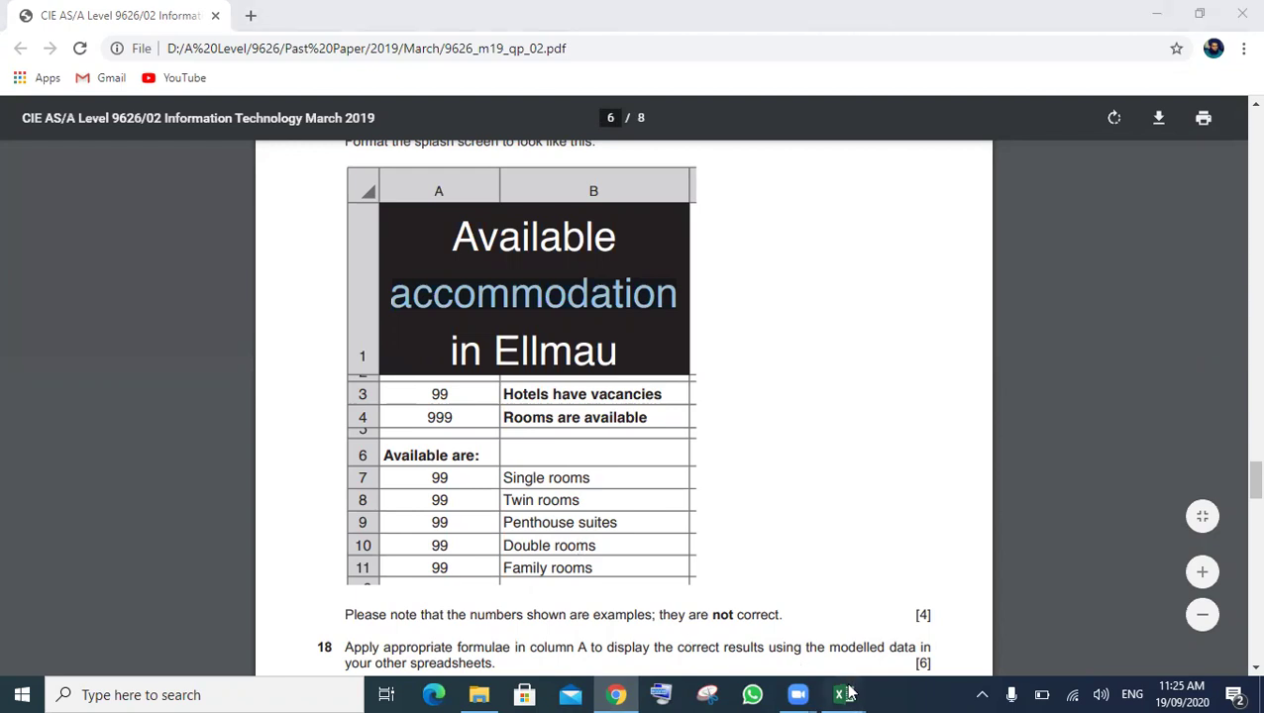
click(1045, 619)
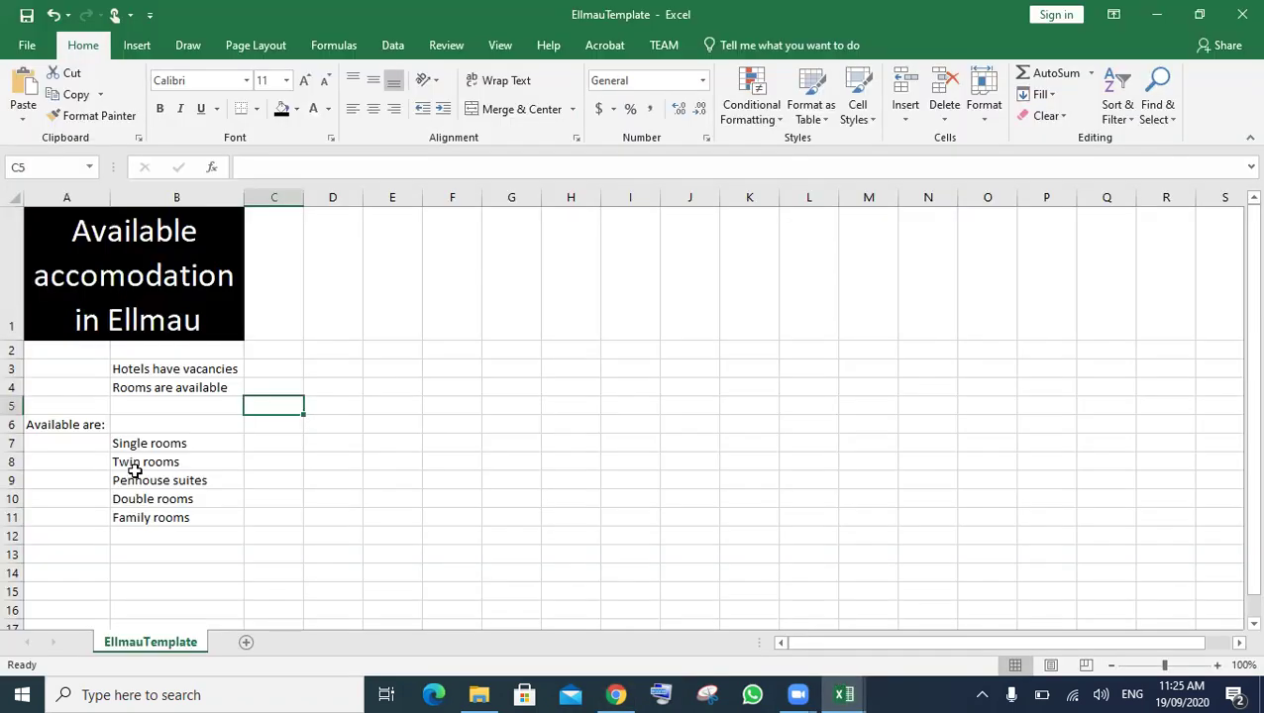
click(14, 349)
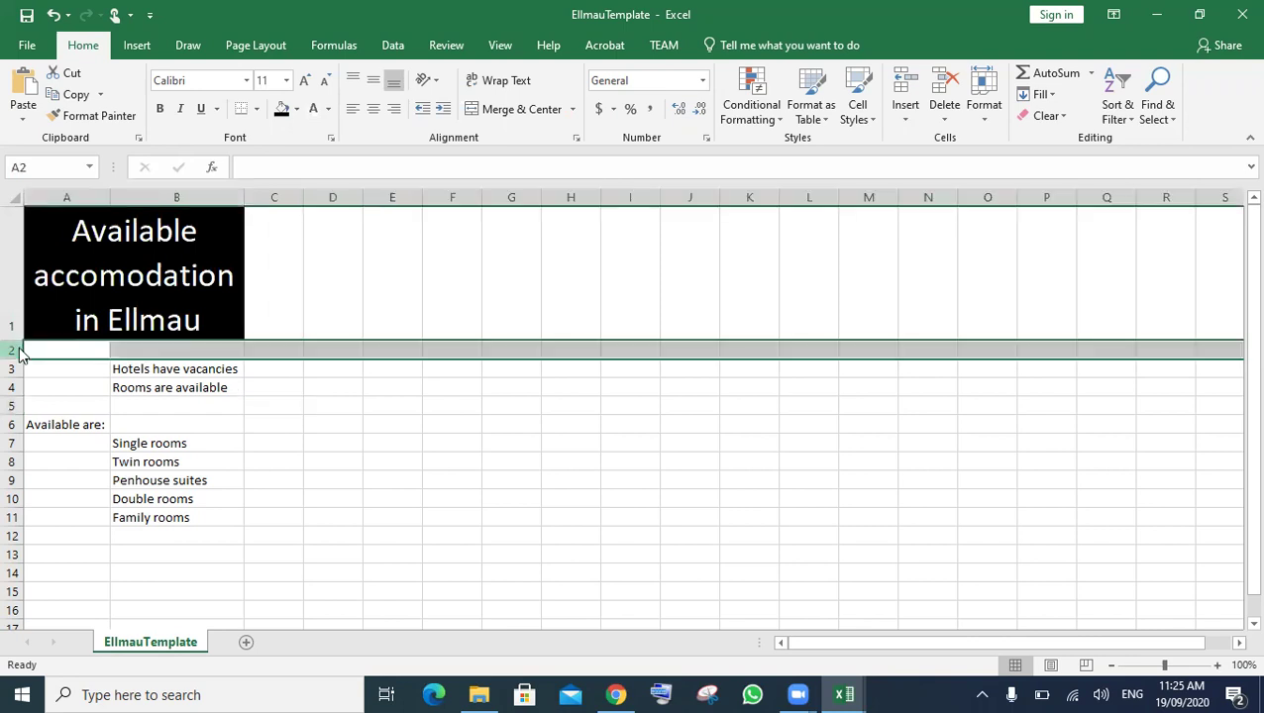
key(shift+F10)
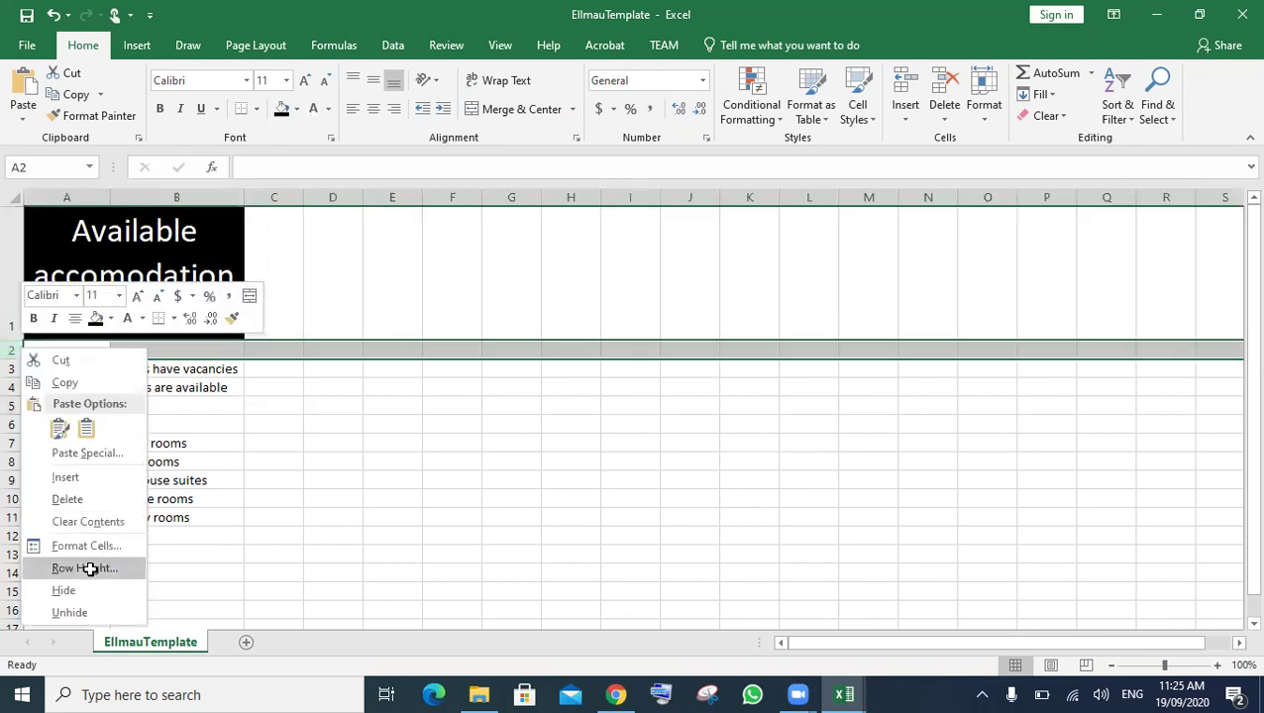
- Set row 2 to a 7.5 row height
click(100, 568)
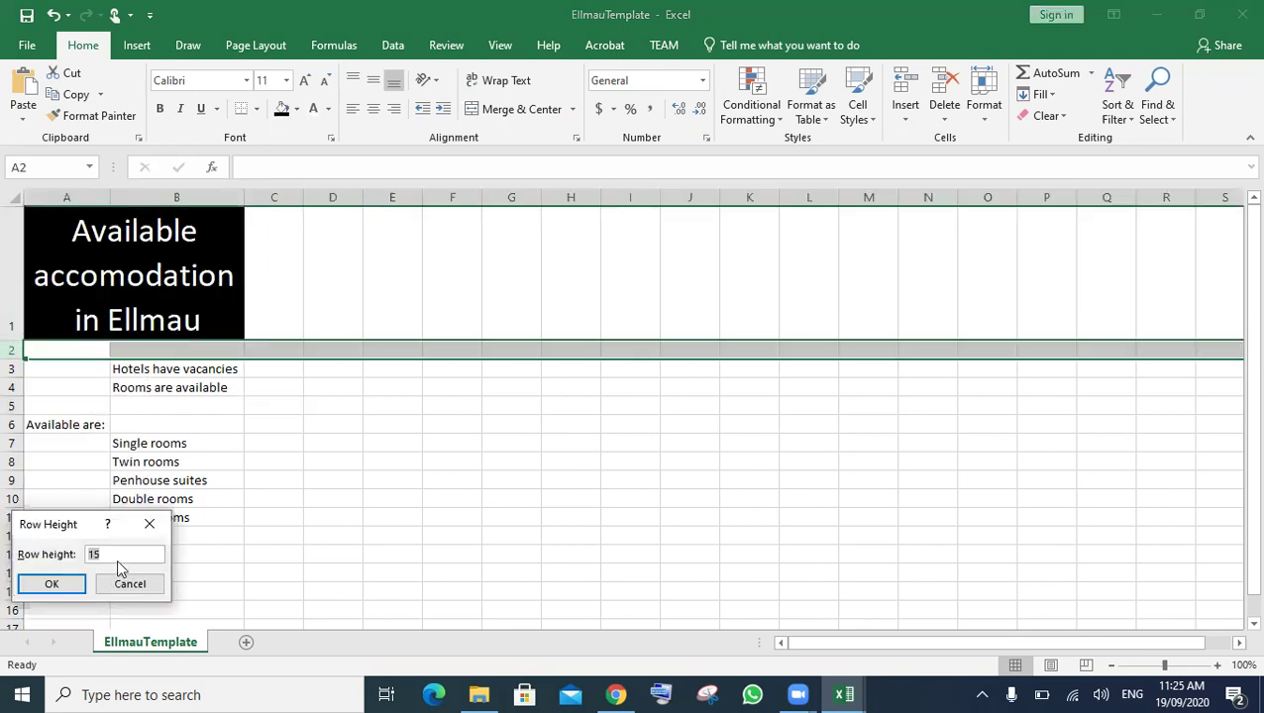
key(BackSpace)
click(59, 583)
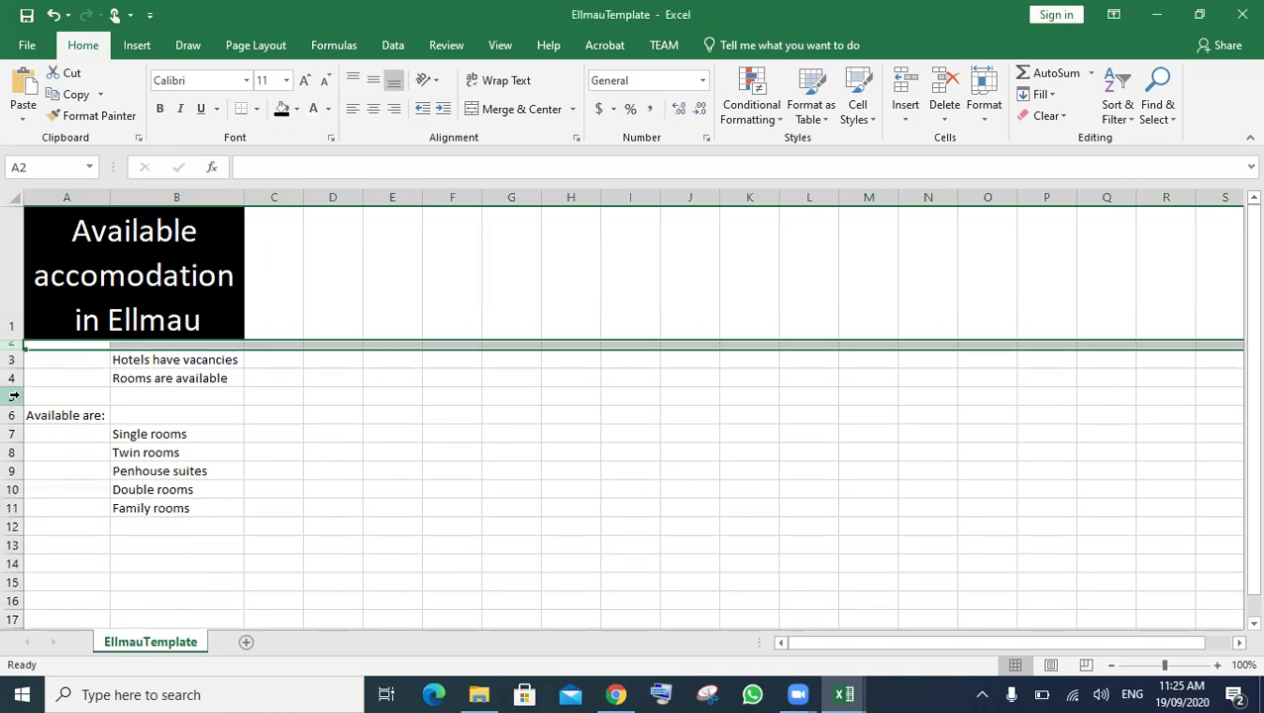
- Set row 5's row height to 7.5
click(12, 397)
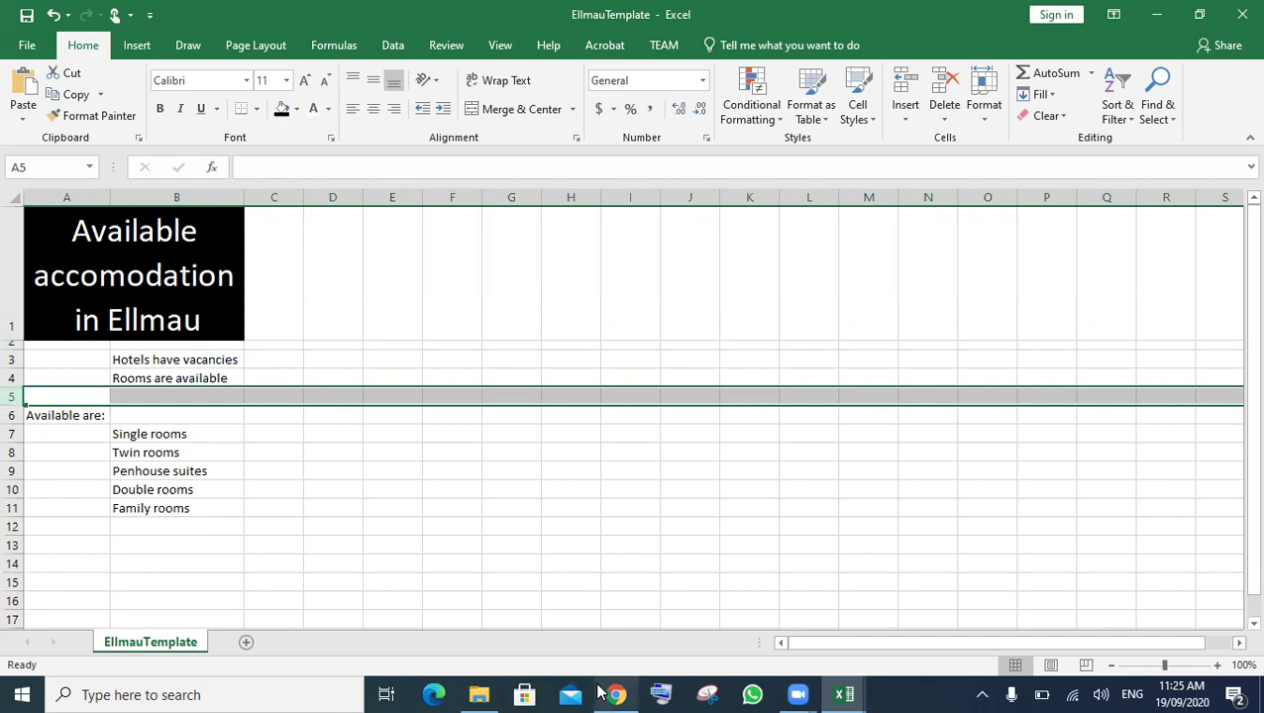
mouse_move(614, 693)
mouse_move(627, 632)
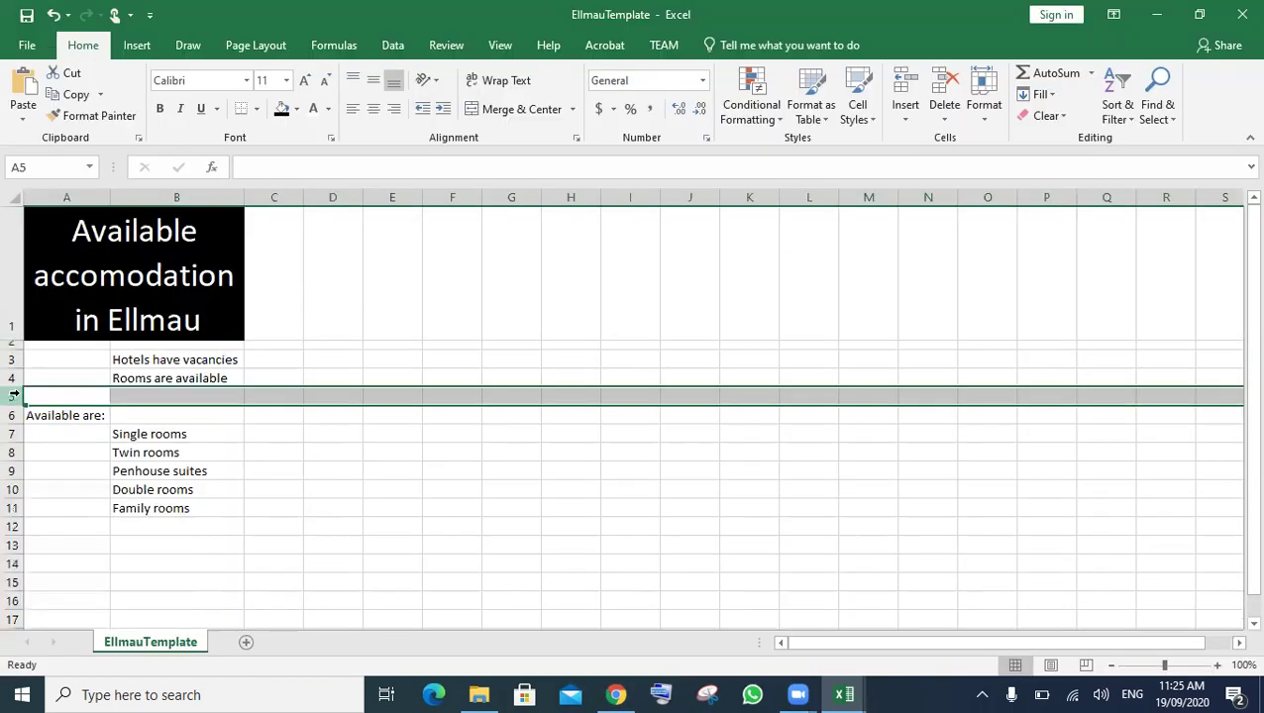
right_click(13, 394)
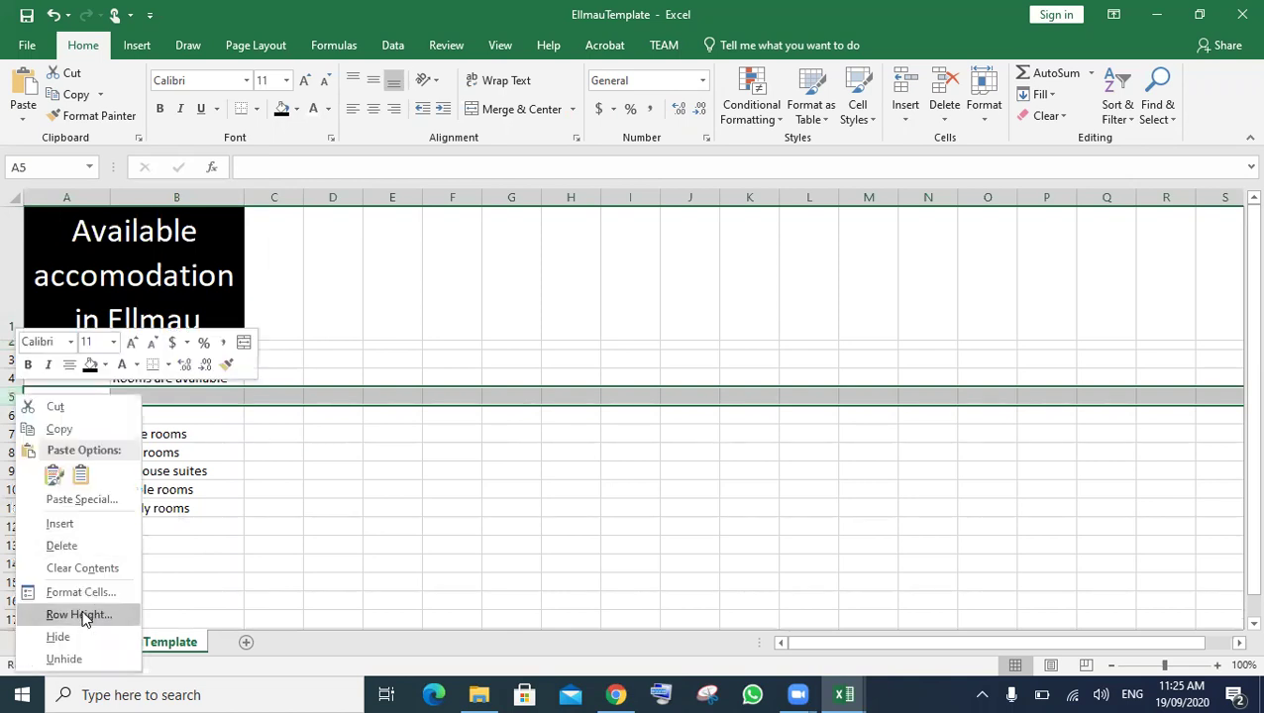
click(79, 616)
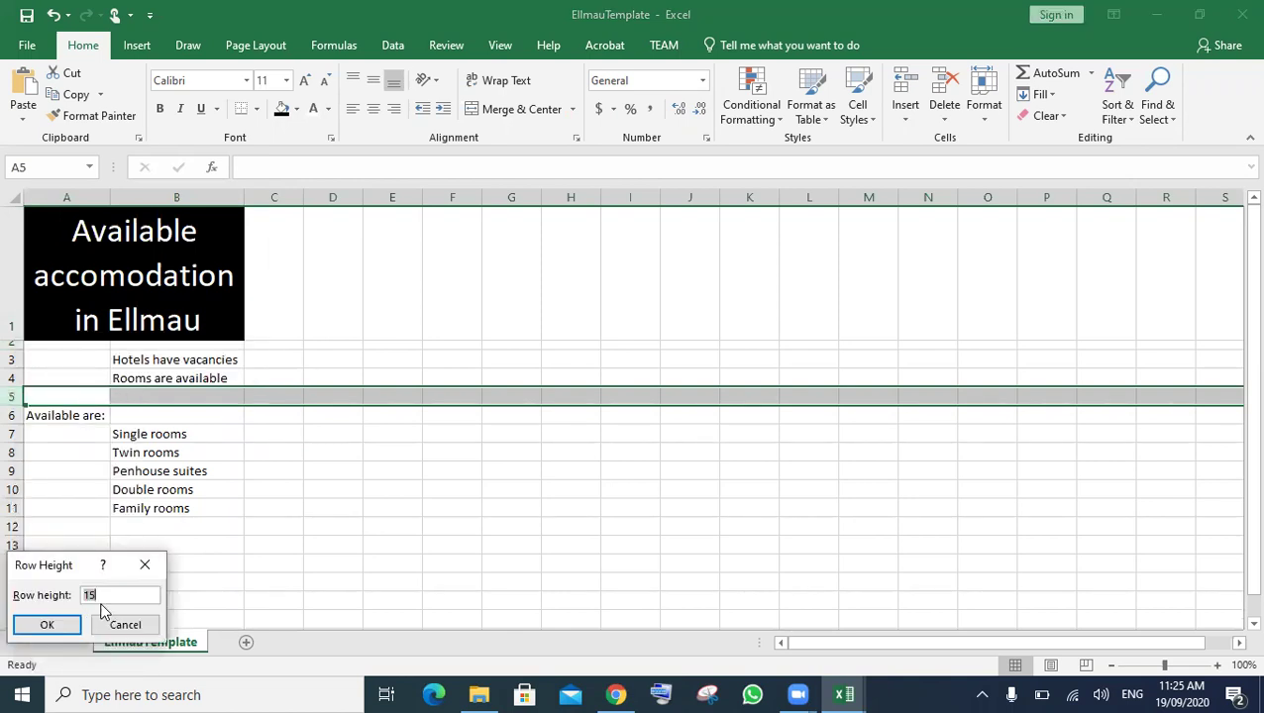
text(7.5)
click(64, 624)
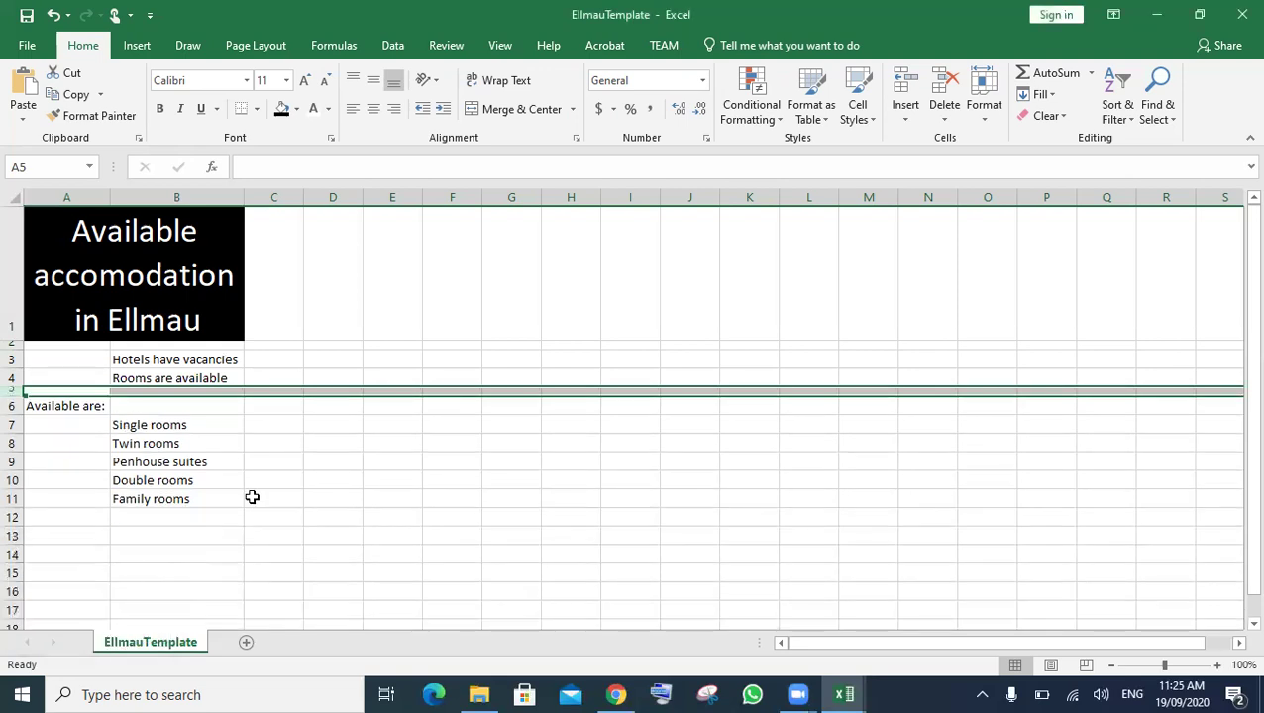
click(273, 498)
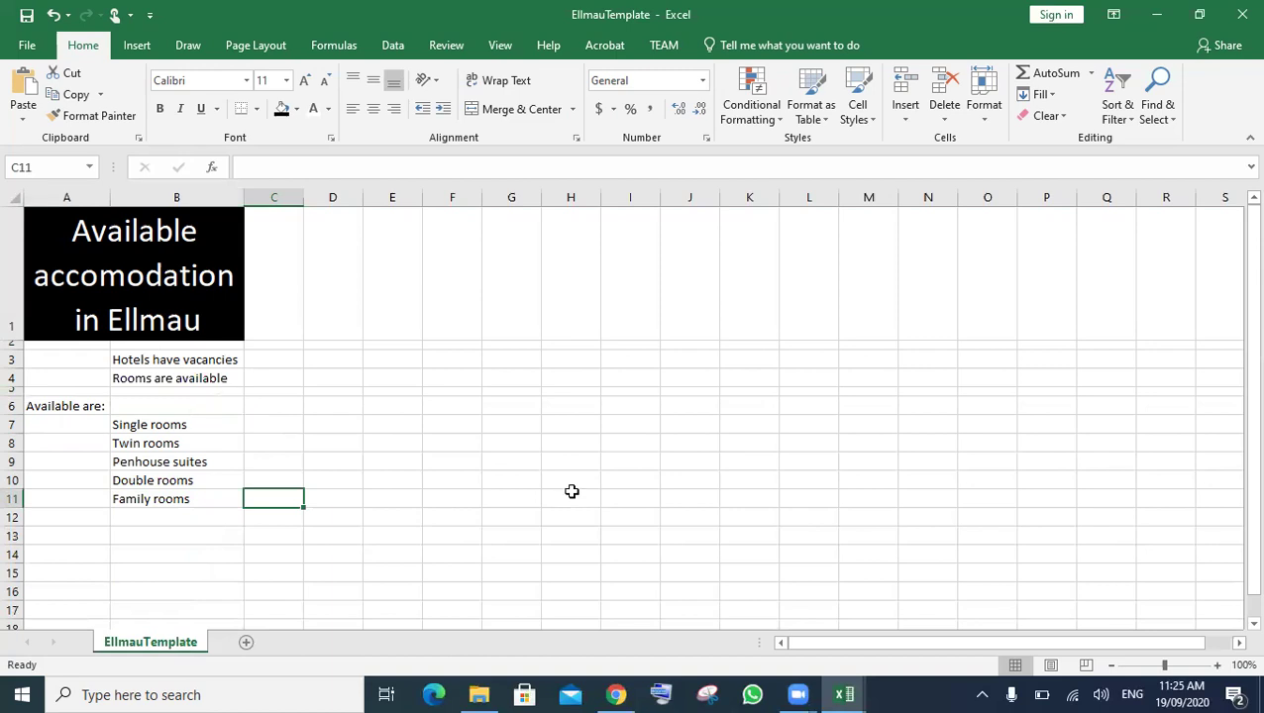
click(617, 695)
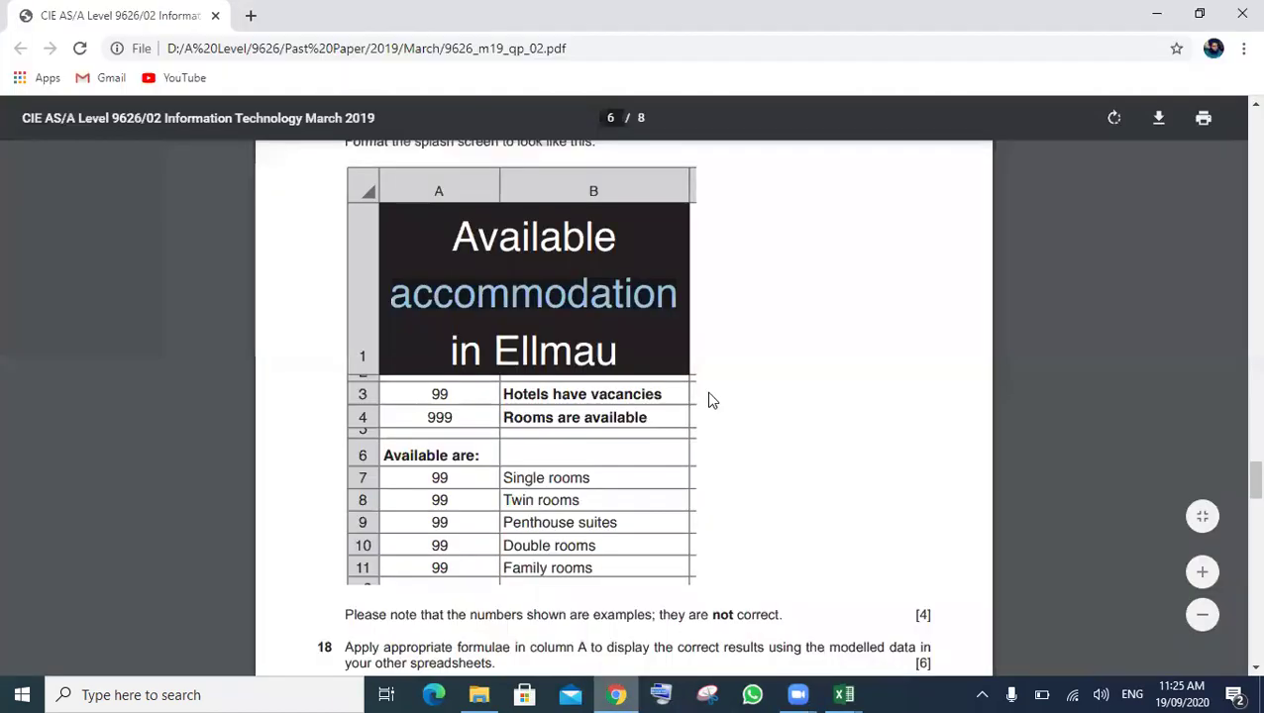
scroll(582, 453, down, 2)
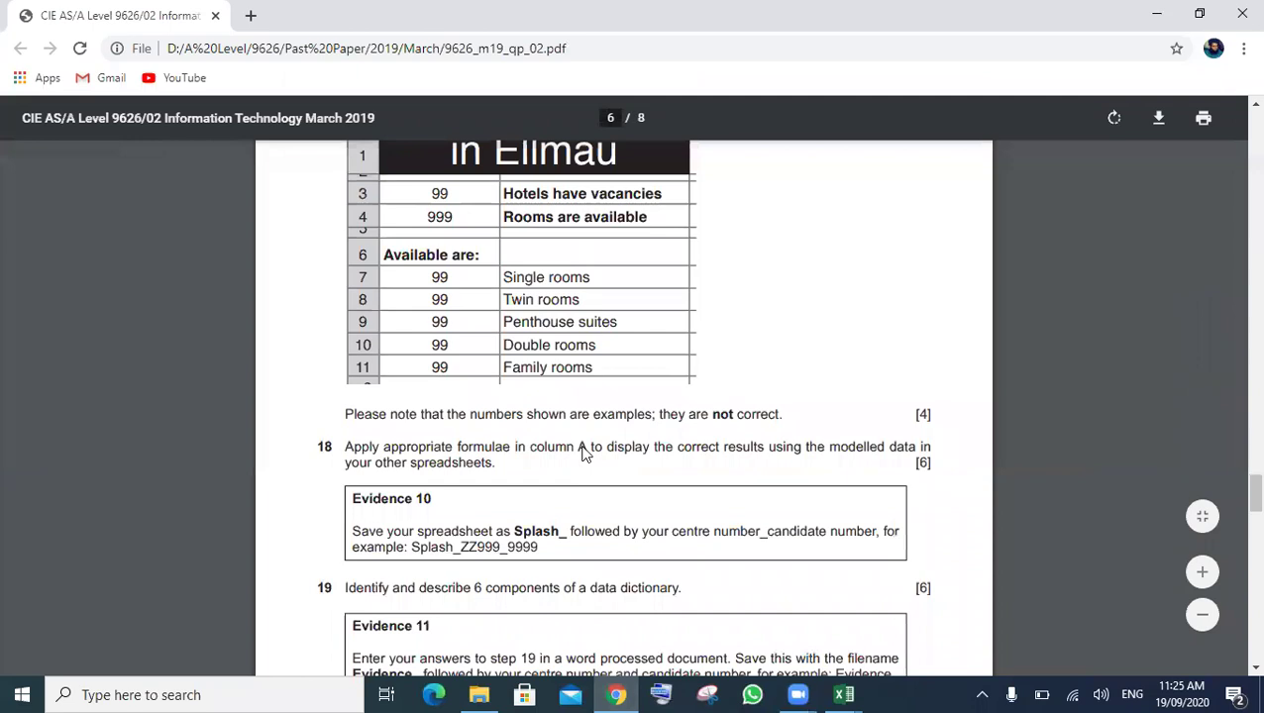
scroll(583, 453, down, 1)
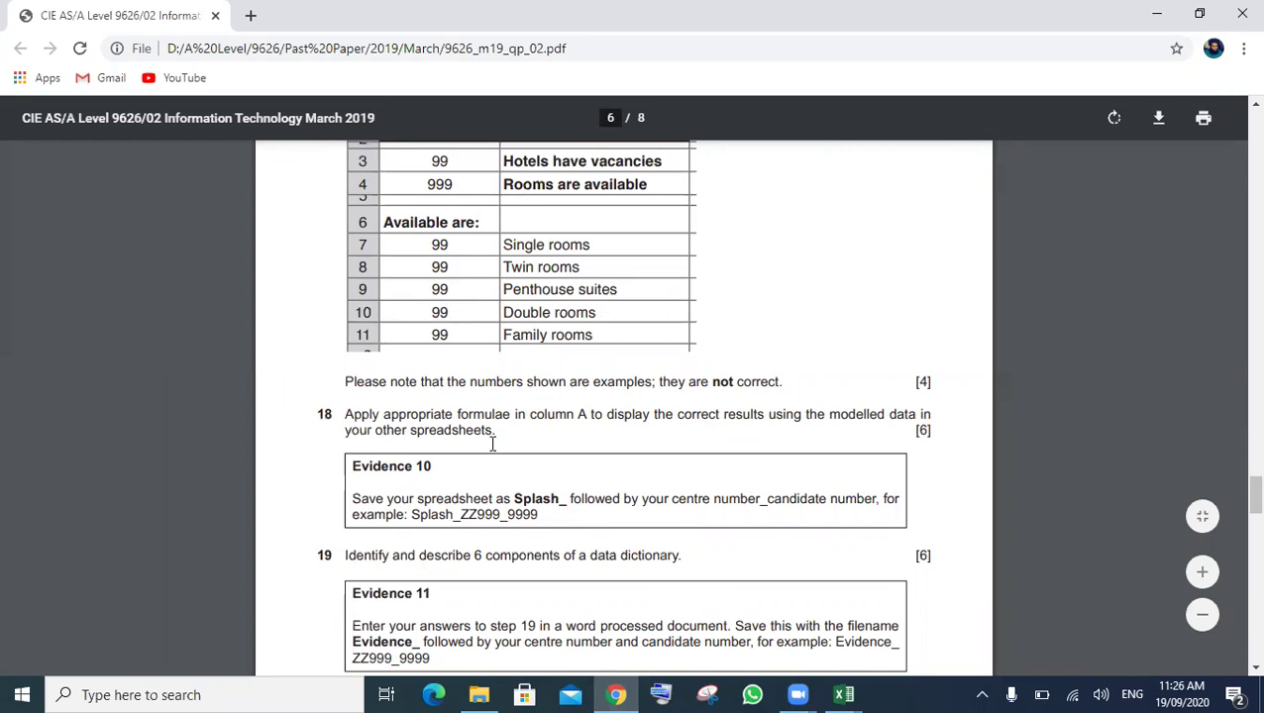
scroll(493, 445, up, 2)
scroll(493, 445, down, 2)
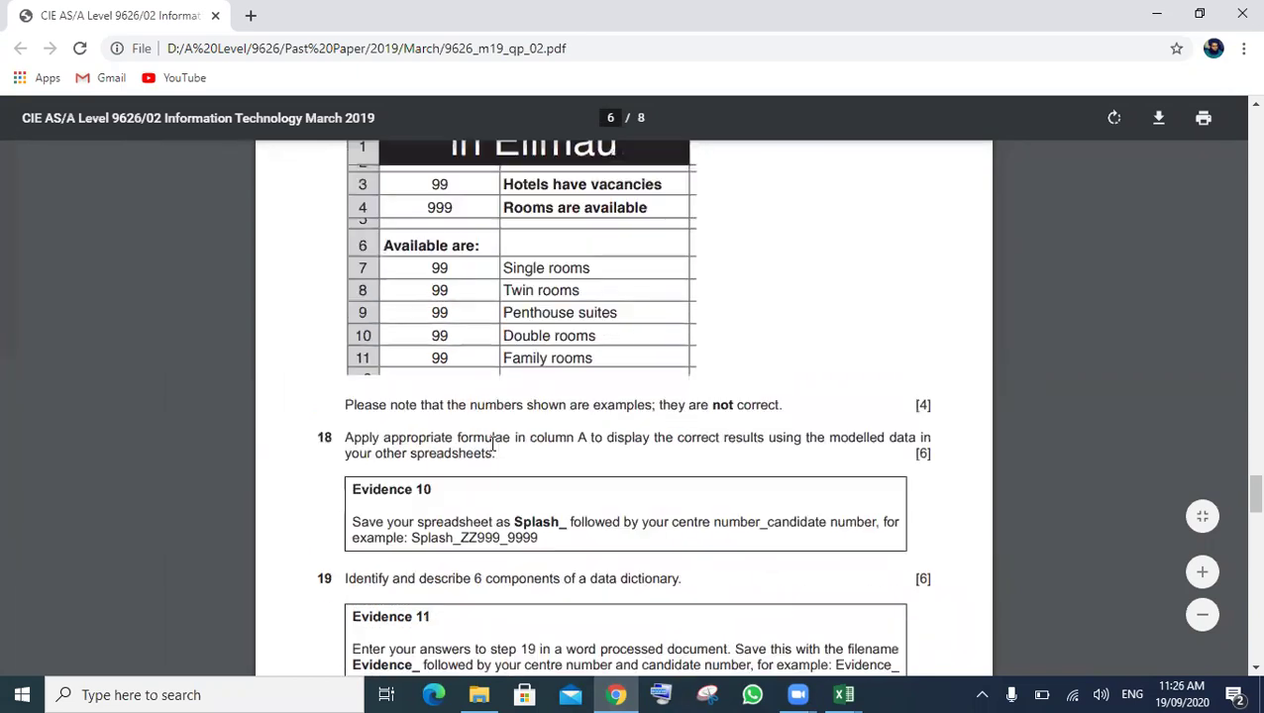
scroll(493, 445, up, 1)
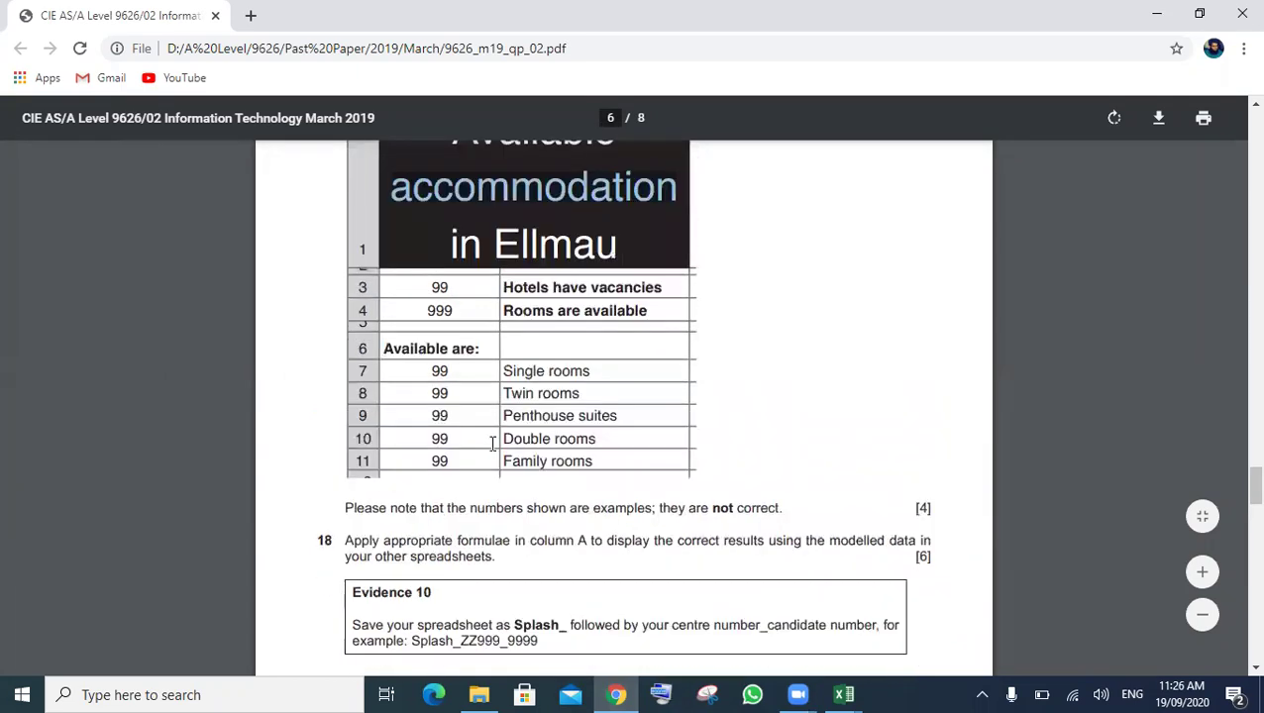
scroll(493, 445, up, 1)
scroll(448, 398, up, 1)
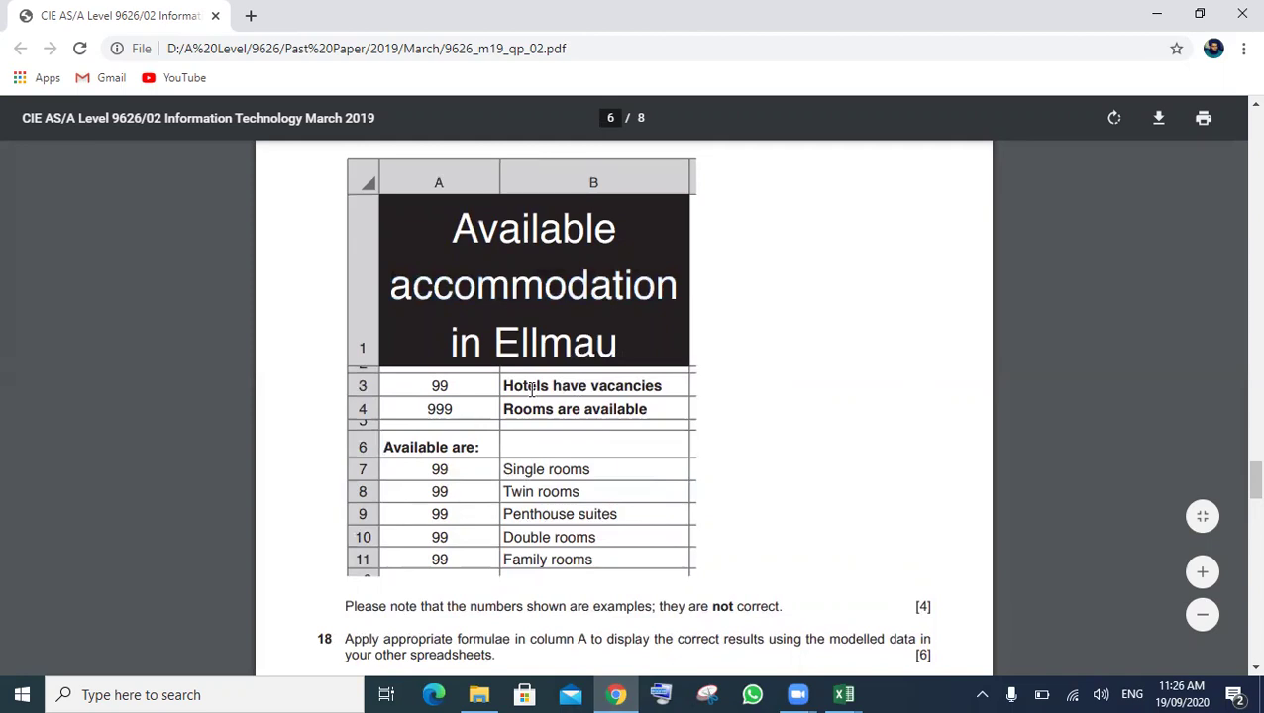
scroll(582, 468, down, 1)
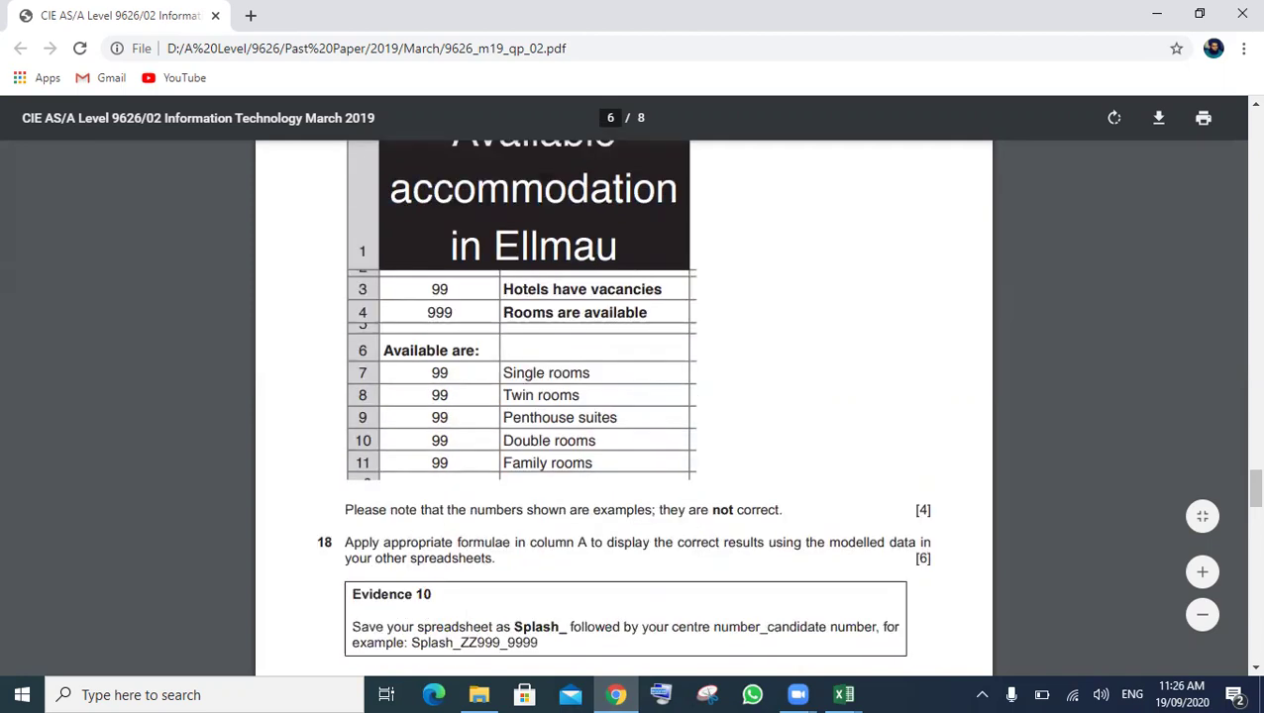
scroll(579, 593, down, 1)
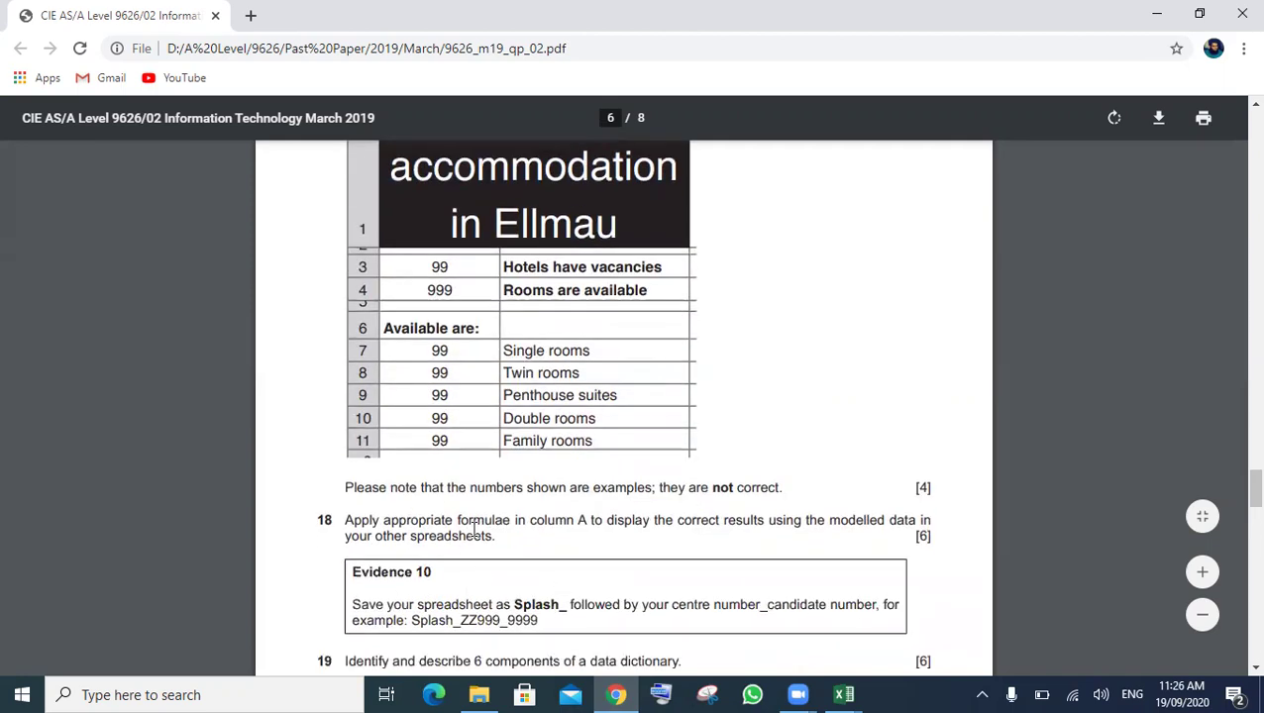
scroll(490, 528, up, 1)
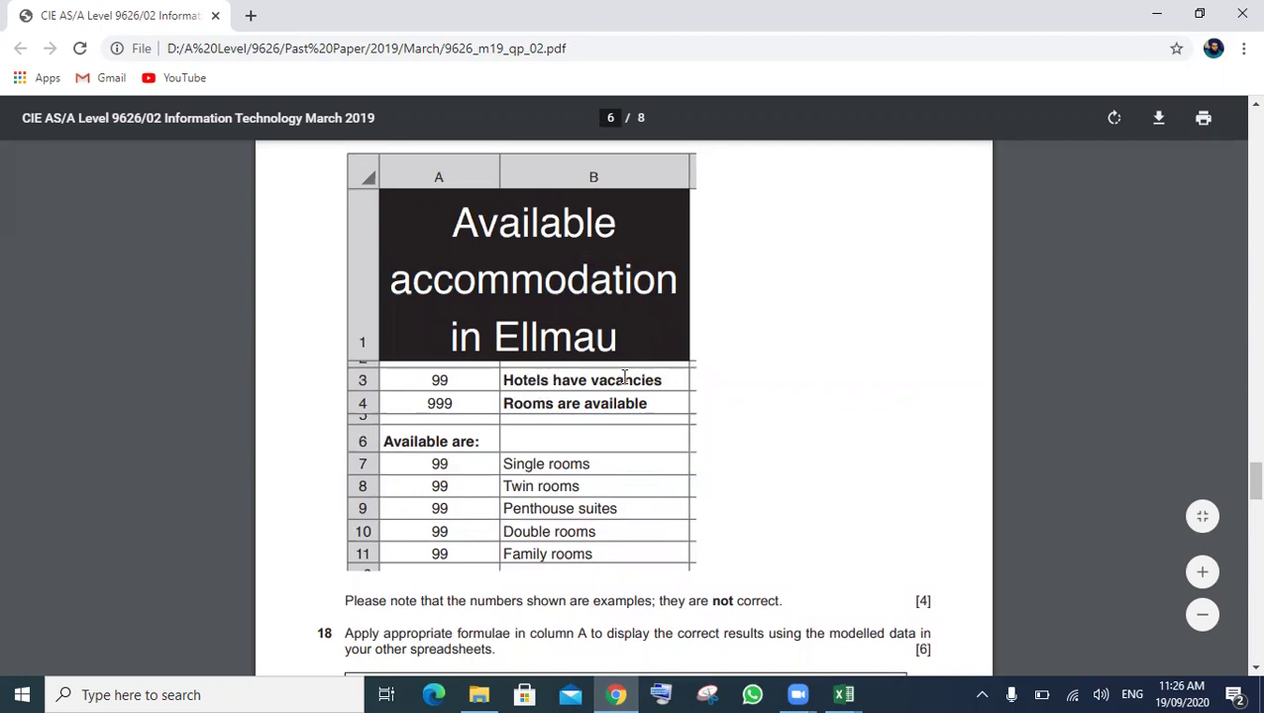
click(1157, 14)
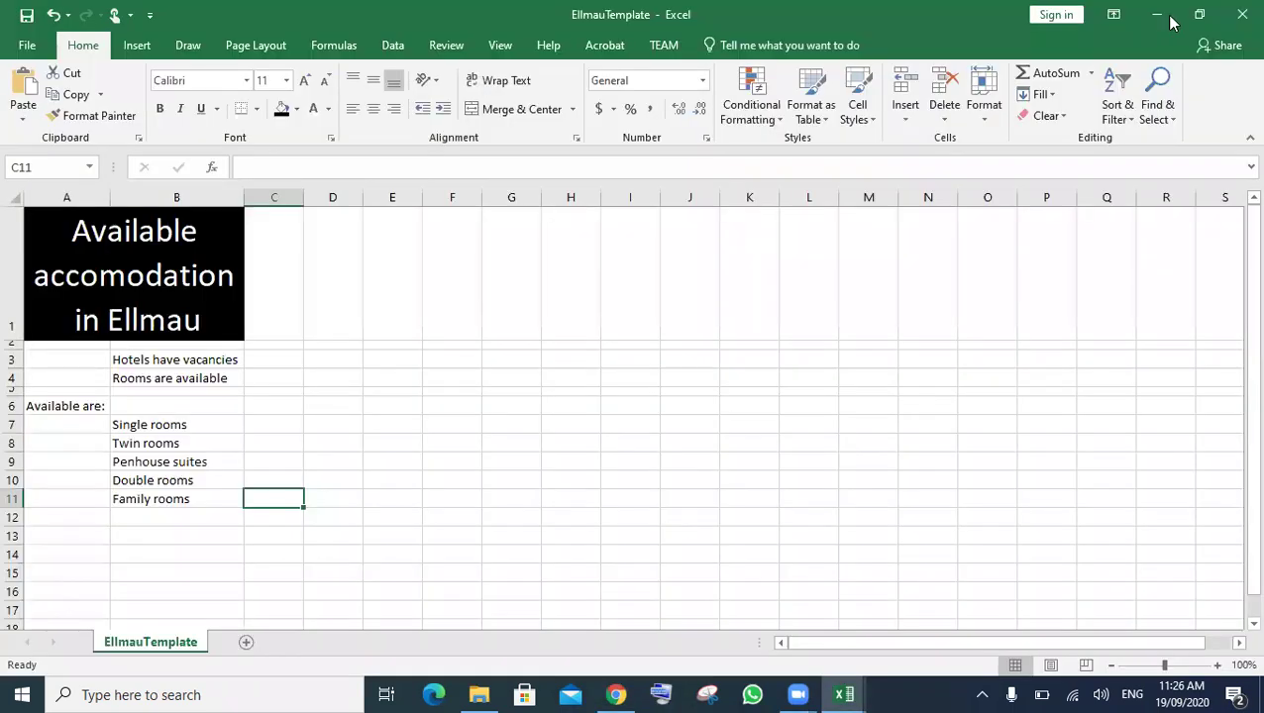
- Minimize EllmauTemplate and close the Hotel workbook without saving
click(1167, 18)
click(1238, 16)
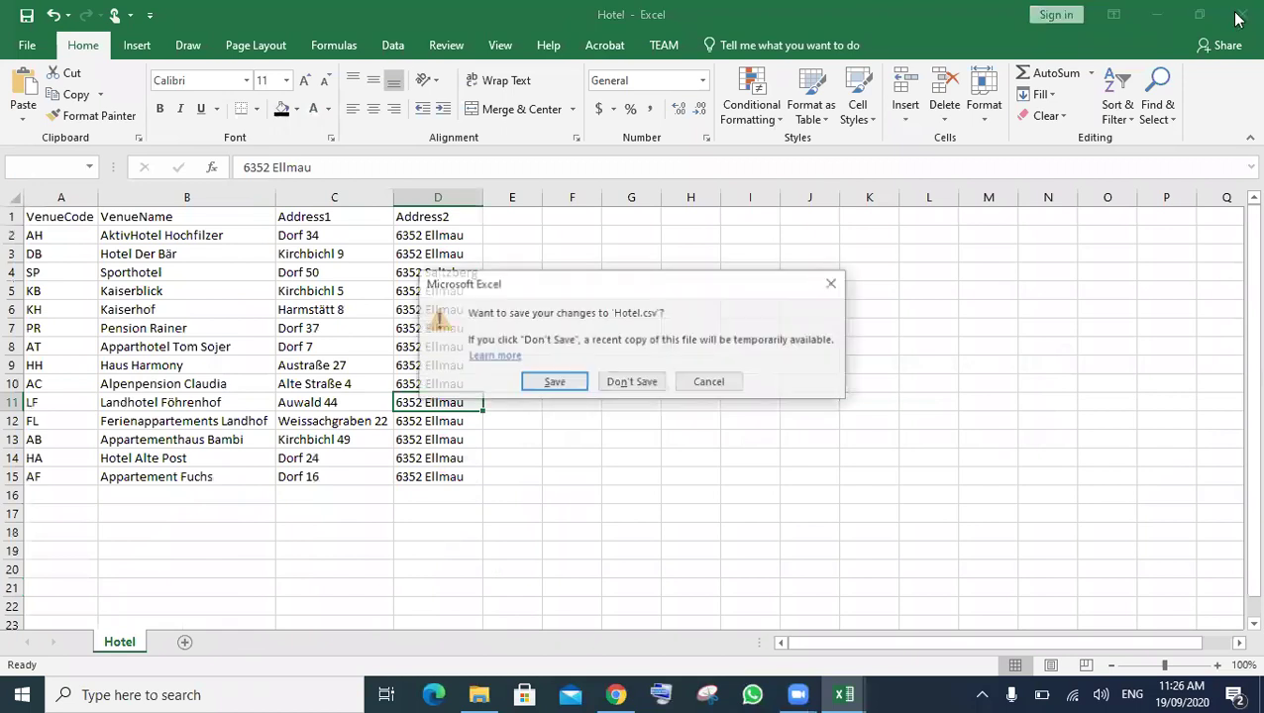
click(617, 384)
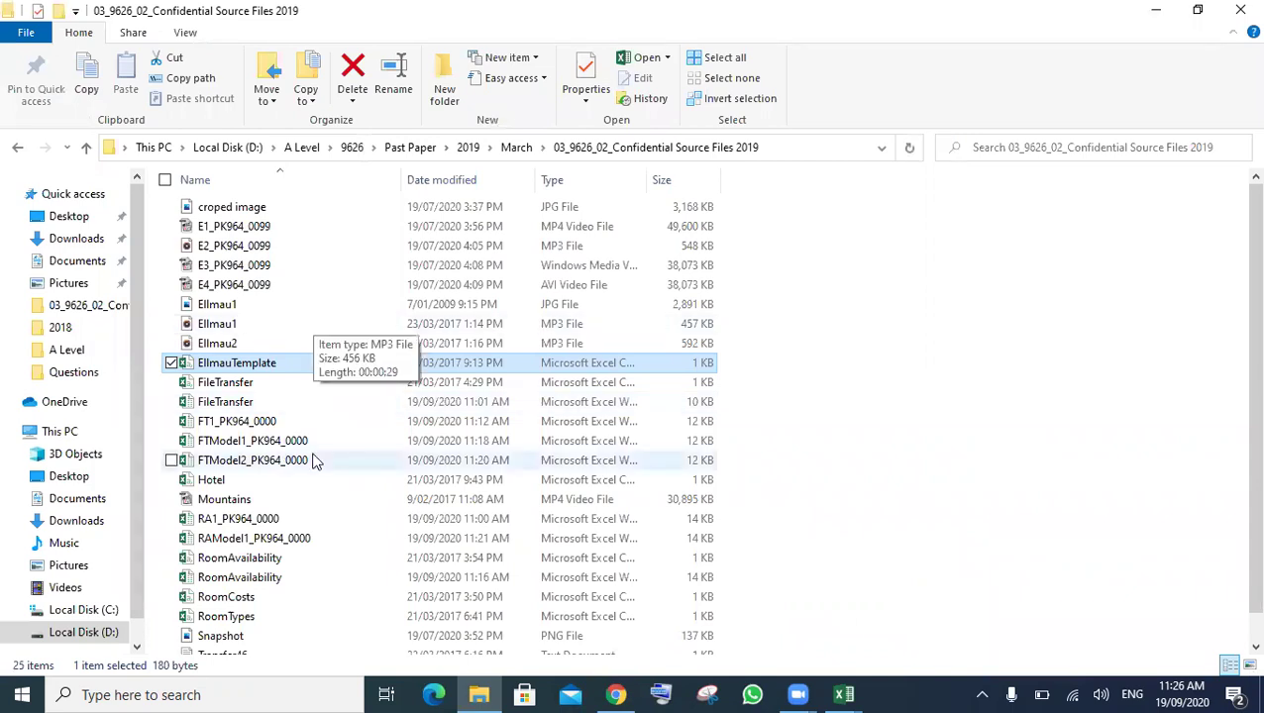
- Open RoomAvailability from File Explorer, then return to the EllmauTemplate window
double_click(277, 586)
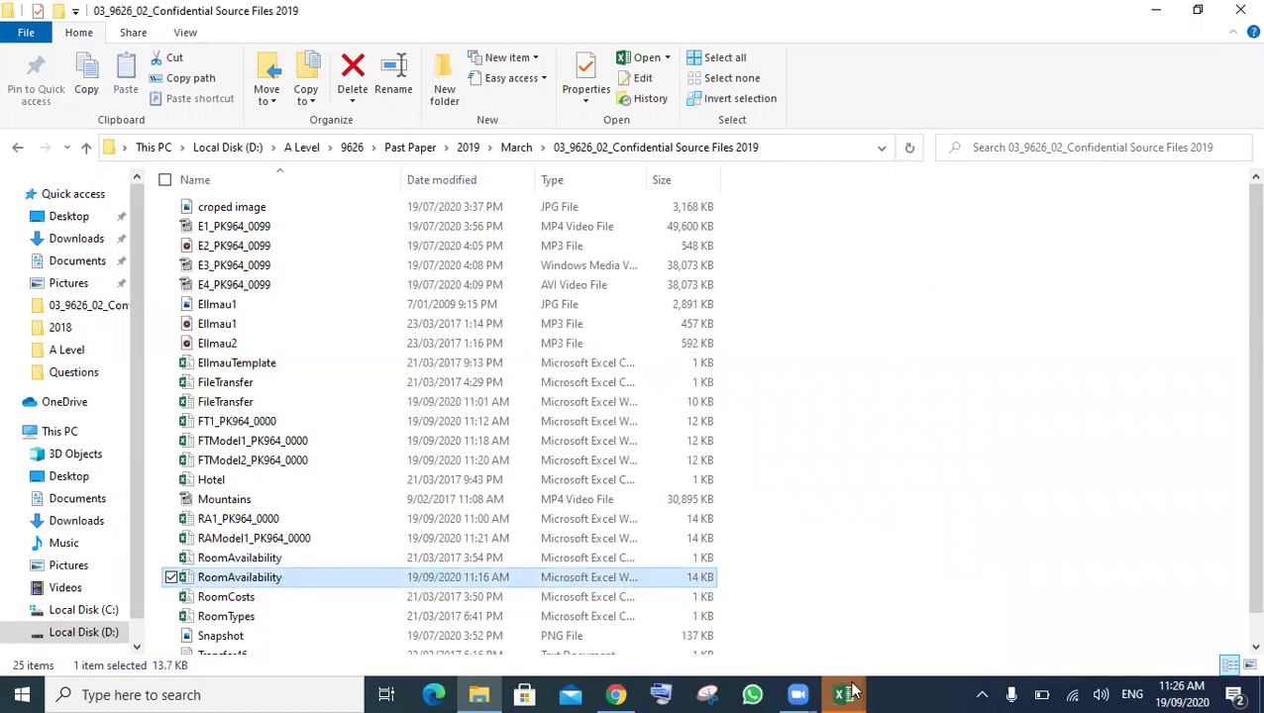
mouse_move(852, 694)
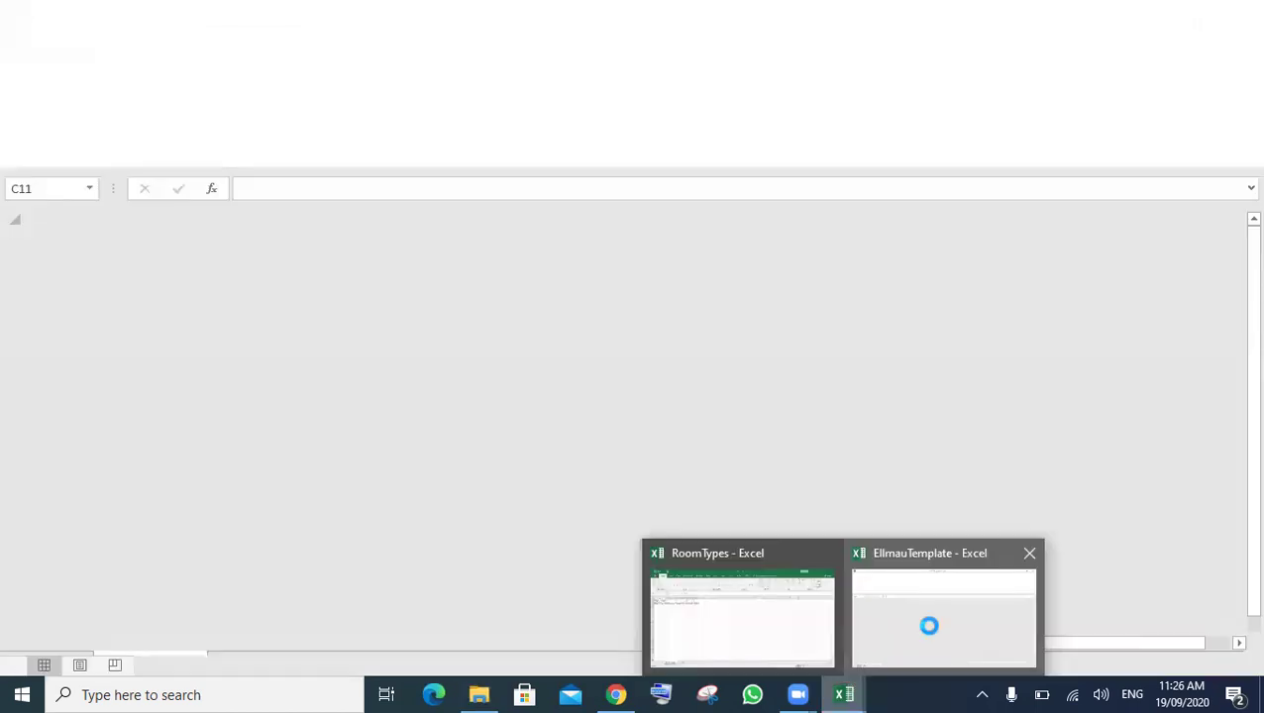
click(929, 626)
- Check the hotels-with-vacancies count formula in RoomAvailability cell H19
mouse_move(844, 694)
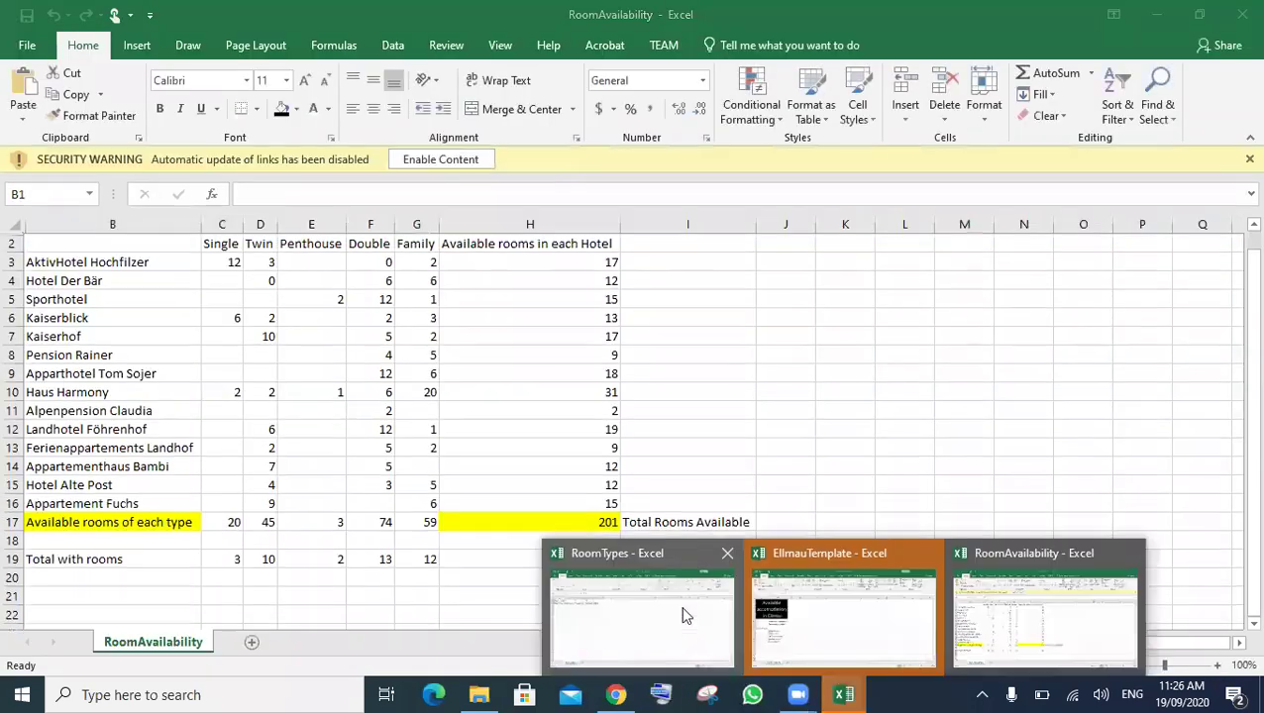
click(686, 609)
click(858, 693)
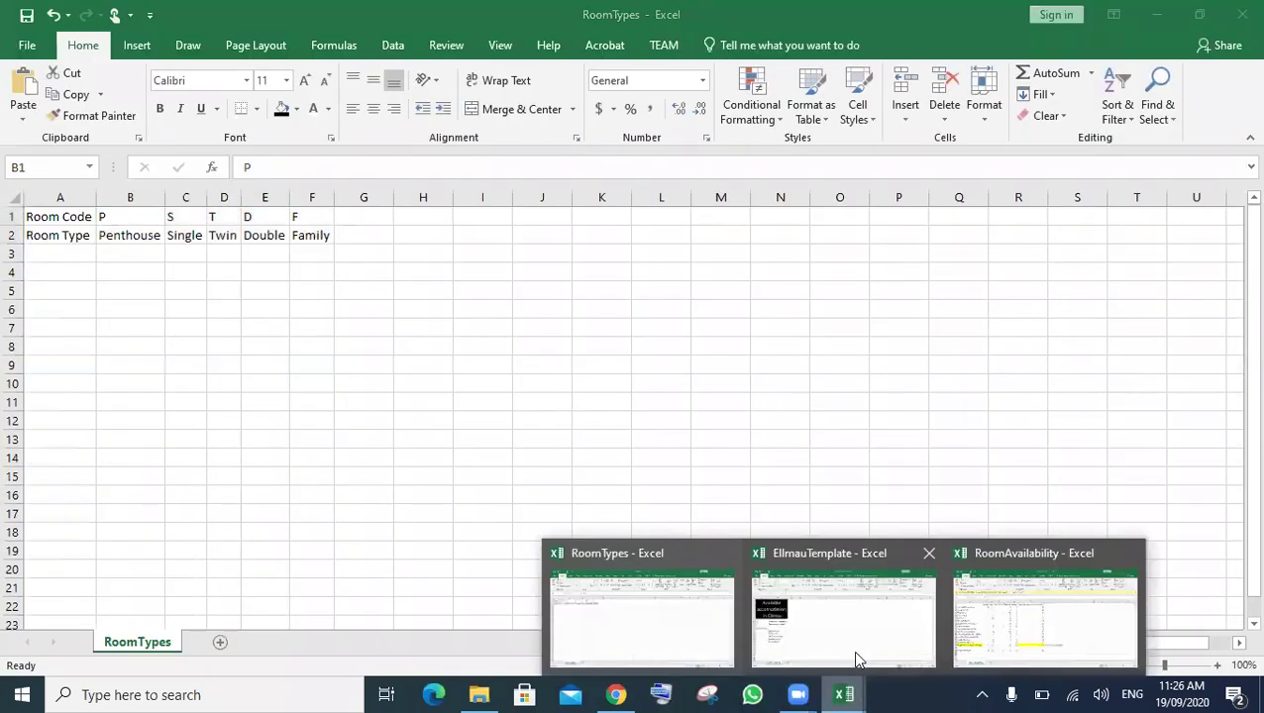
click(1003, 626)
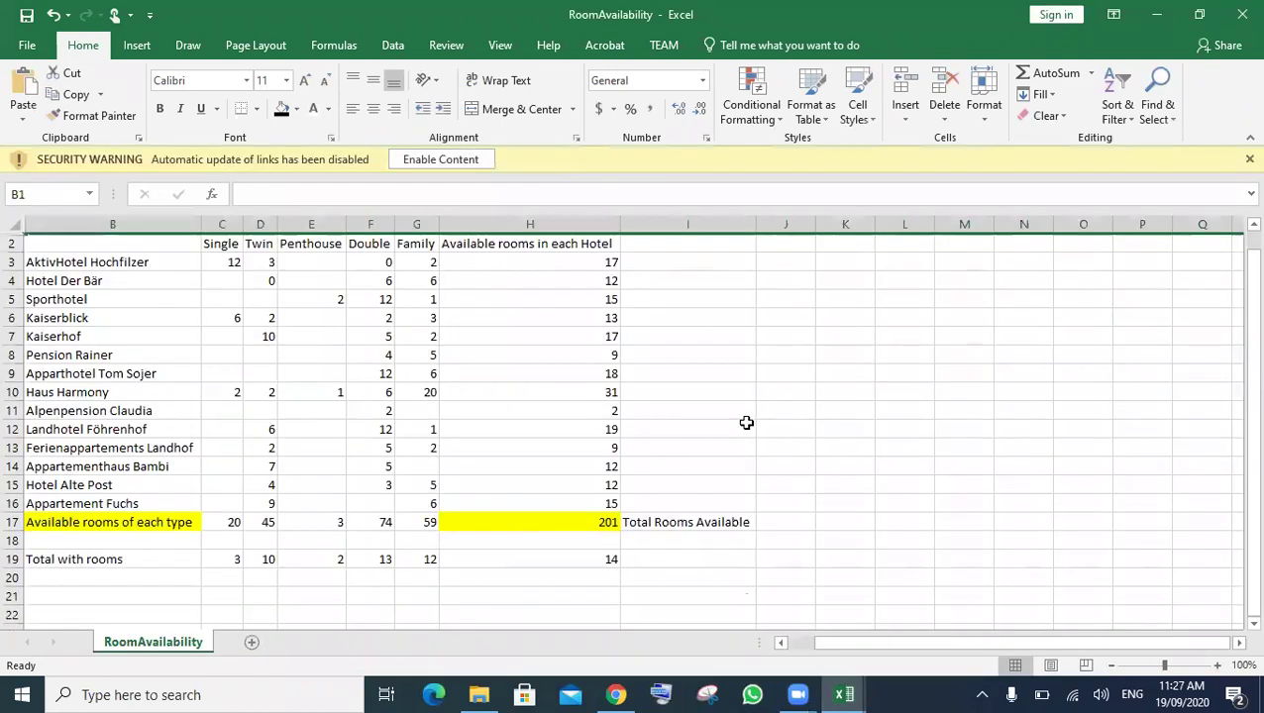
click(555, 558)
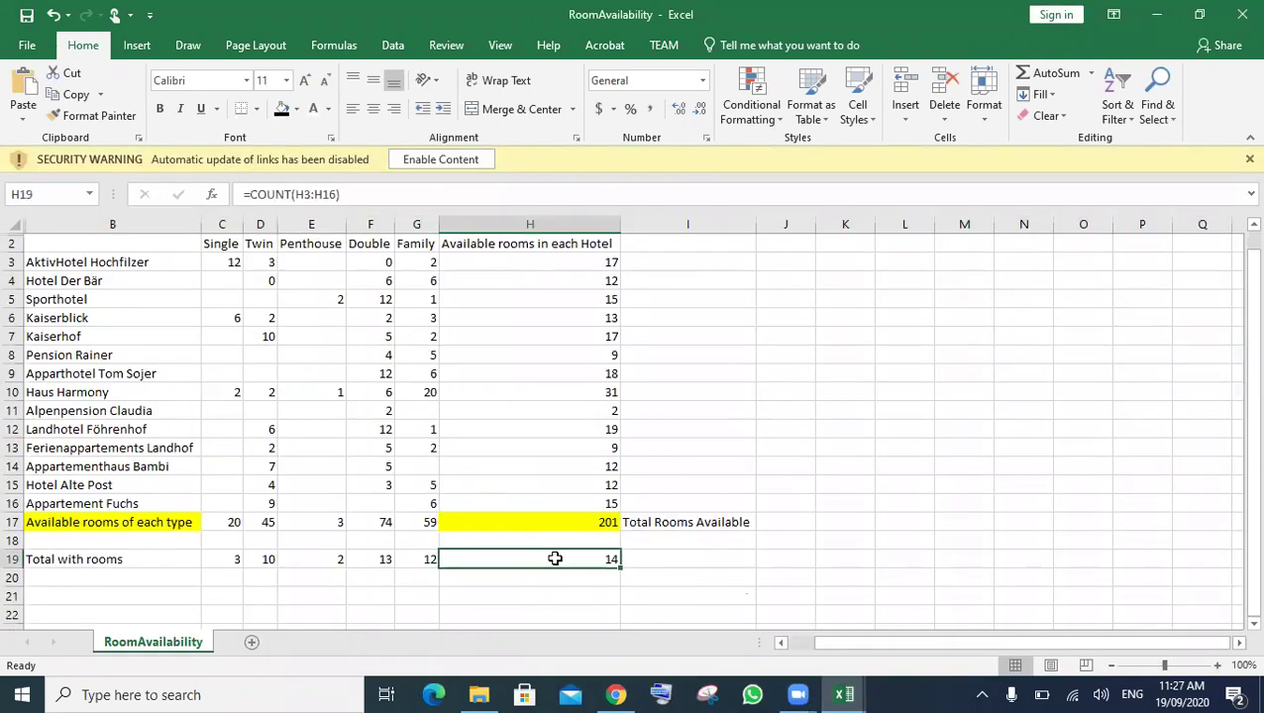
click(843, 694)
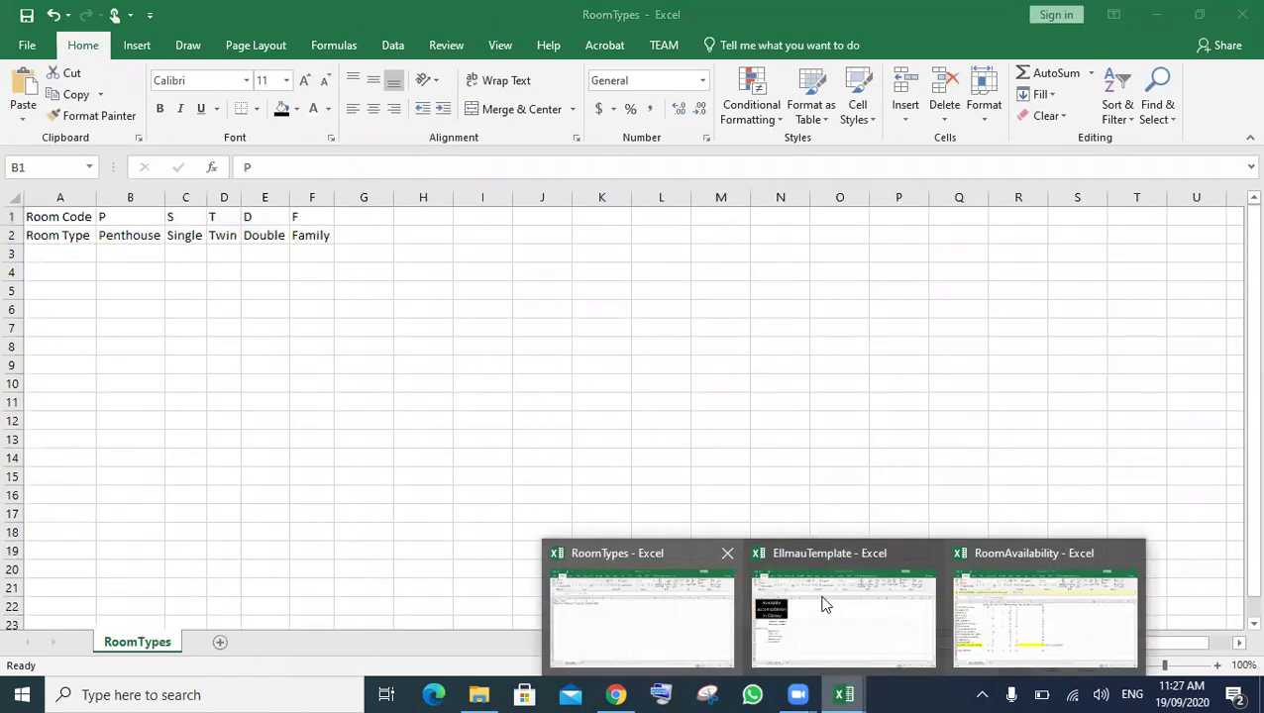
click(843, 599)
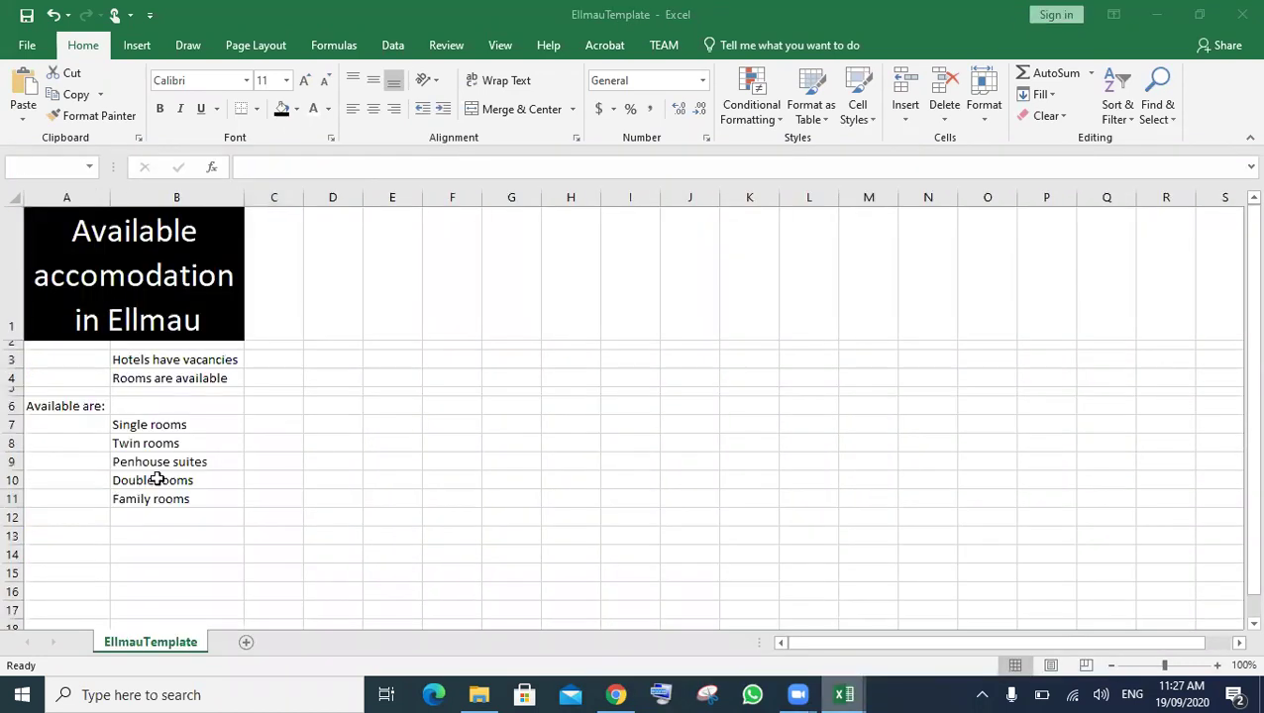
- Link A3 to RoomAvailability cell H19 so it shows 14 hotels
click(45, 364)
double_click(45, 364)
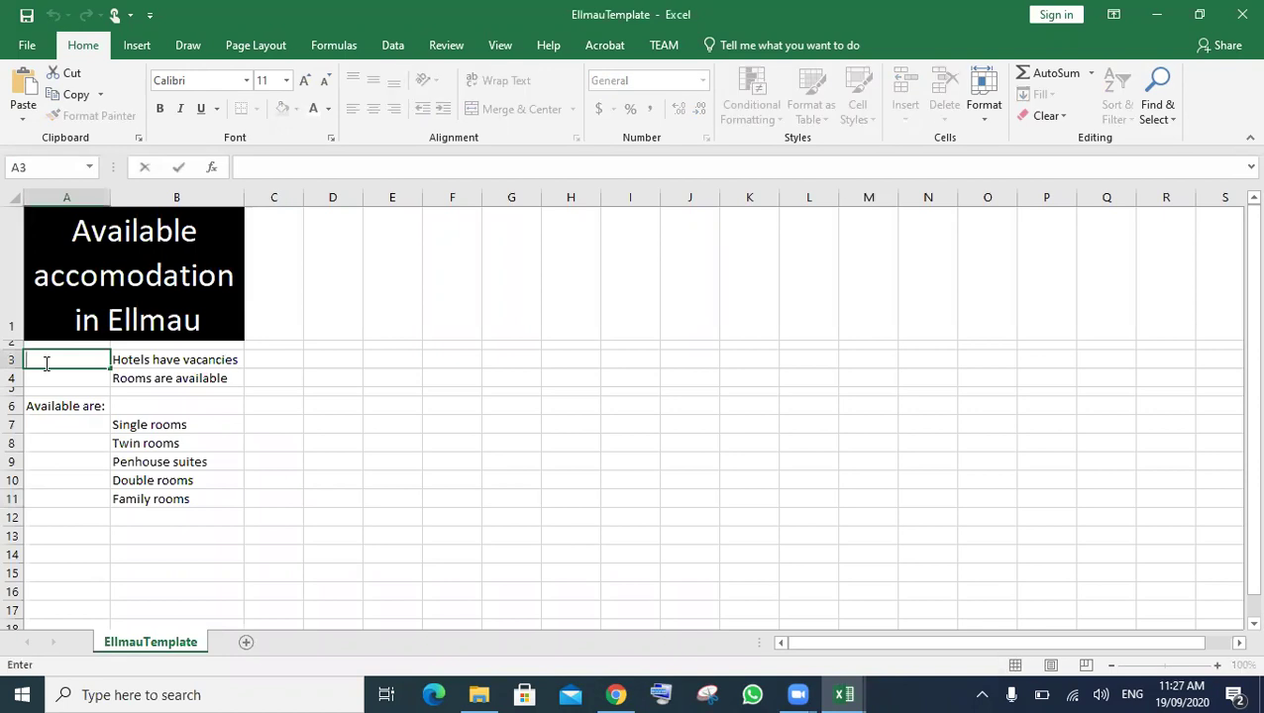
text(=)
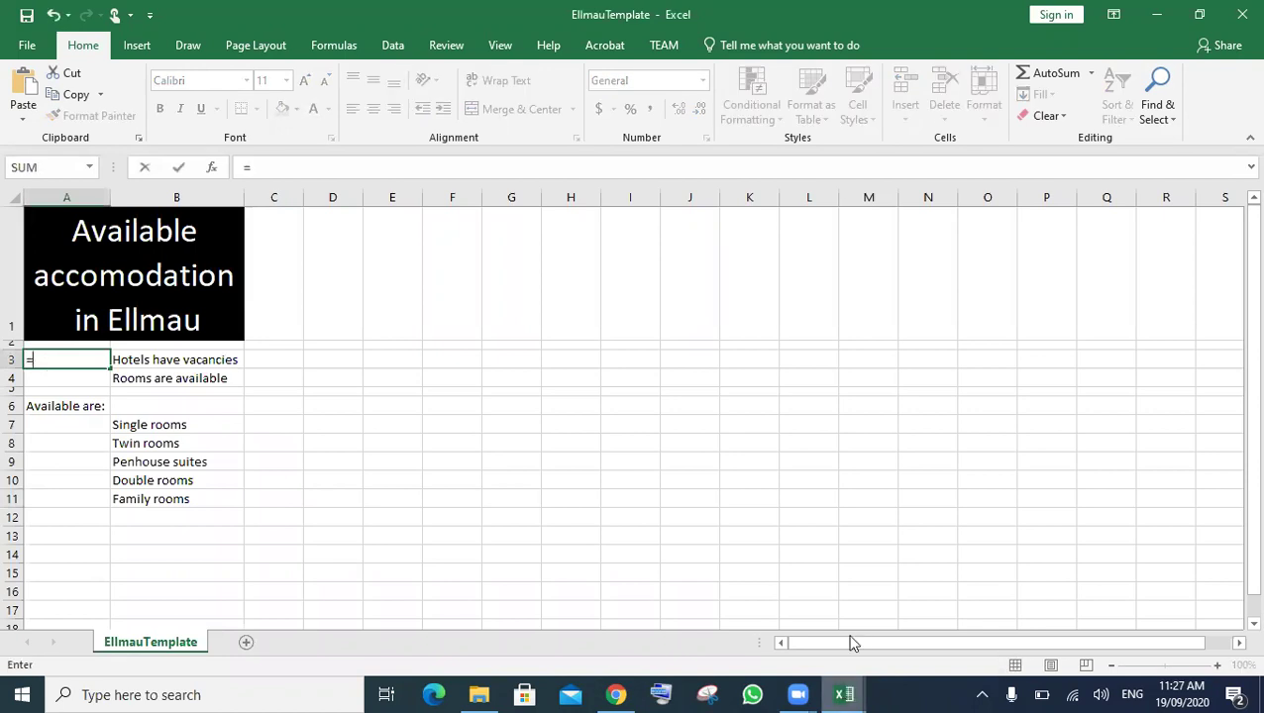
click(837, 691)
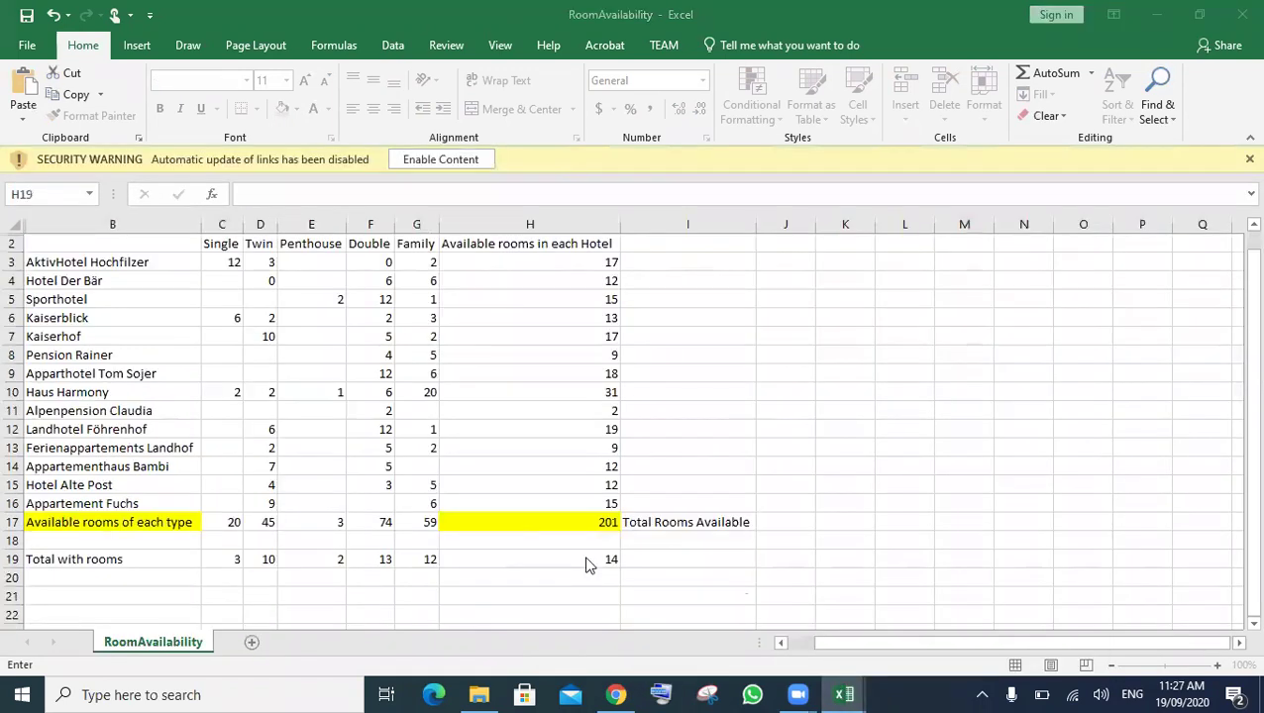
text(=)
click(585, 556)
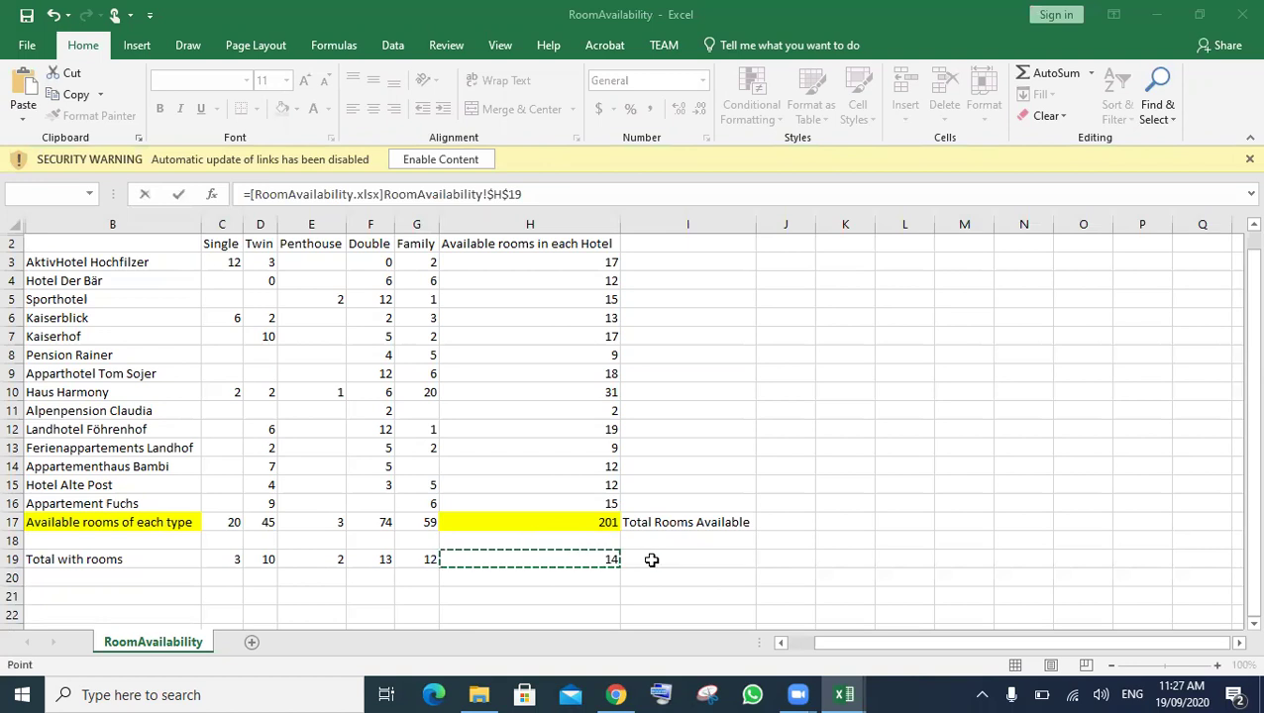
key(Return)
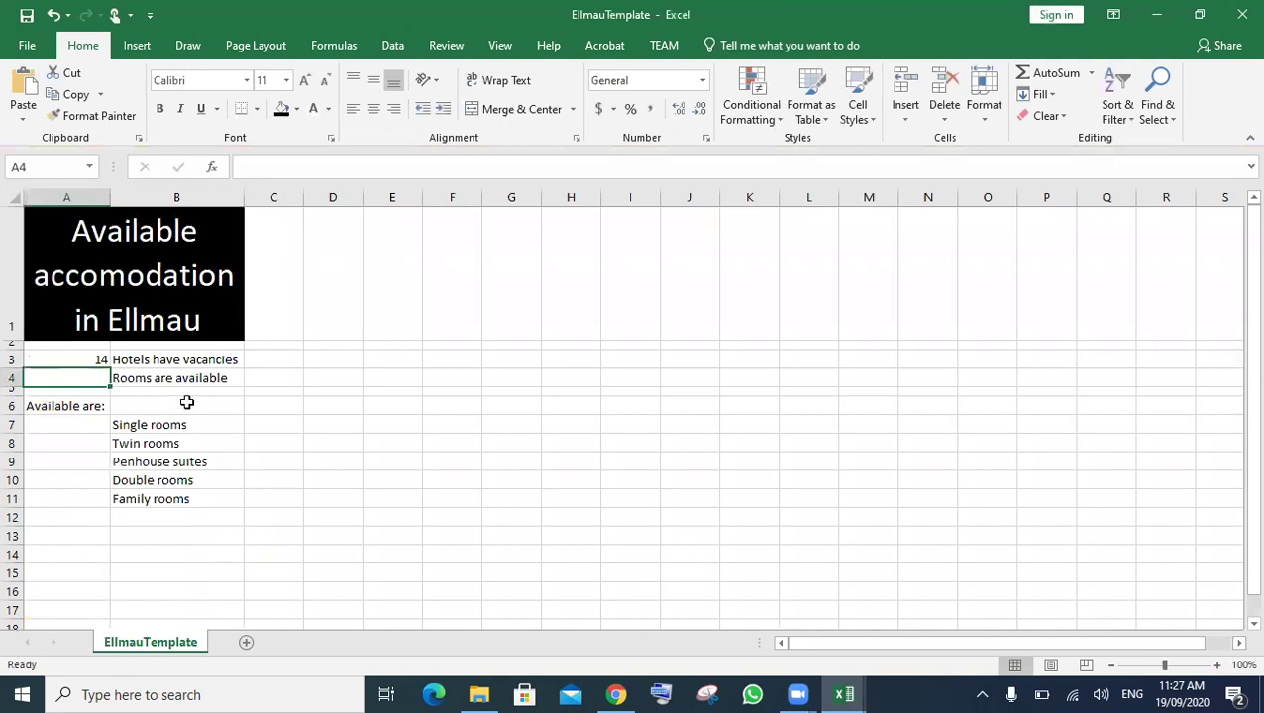
- Link A4 to RoomAvailability's H17 total so it shows 201 rooms
text(=)
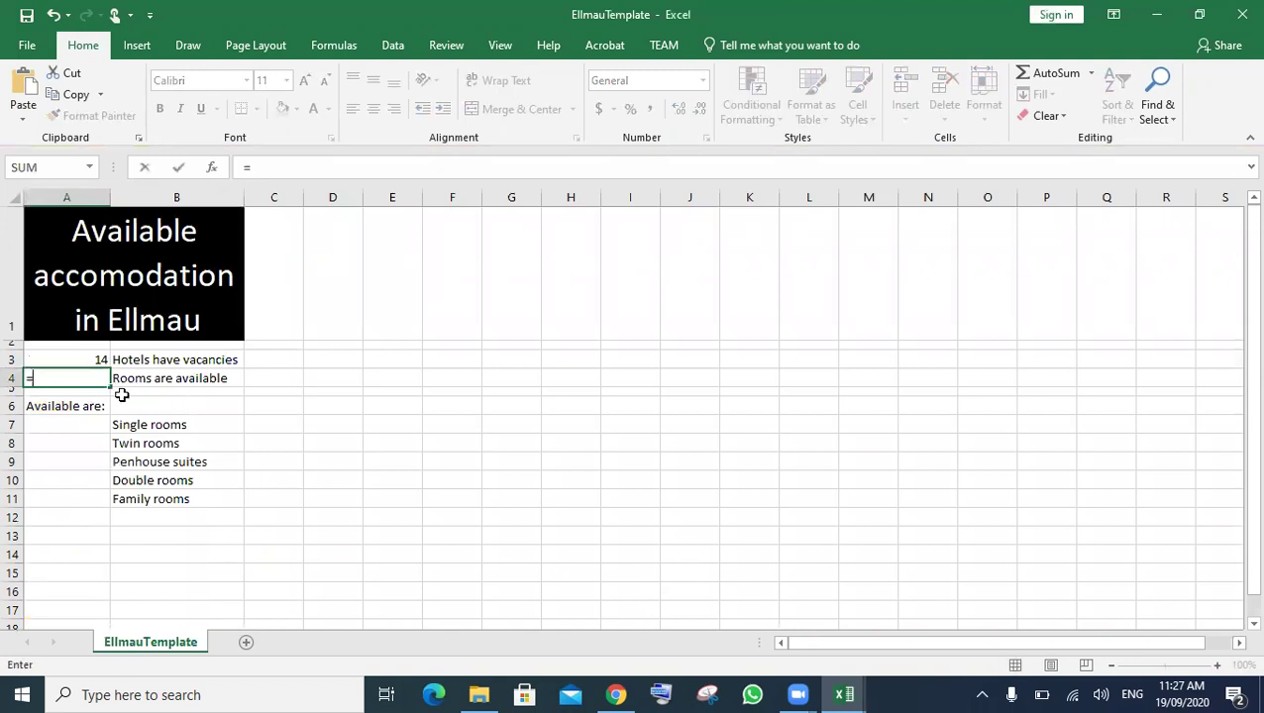
click(842, 691)
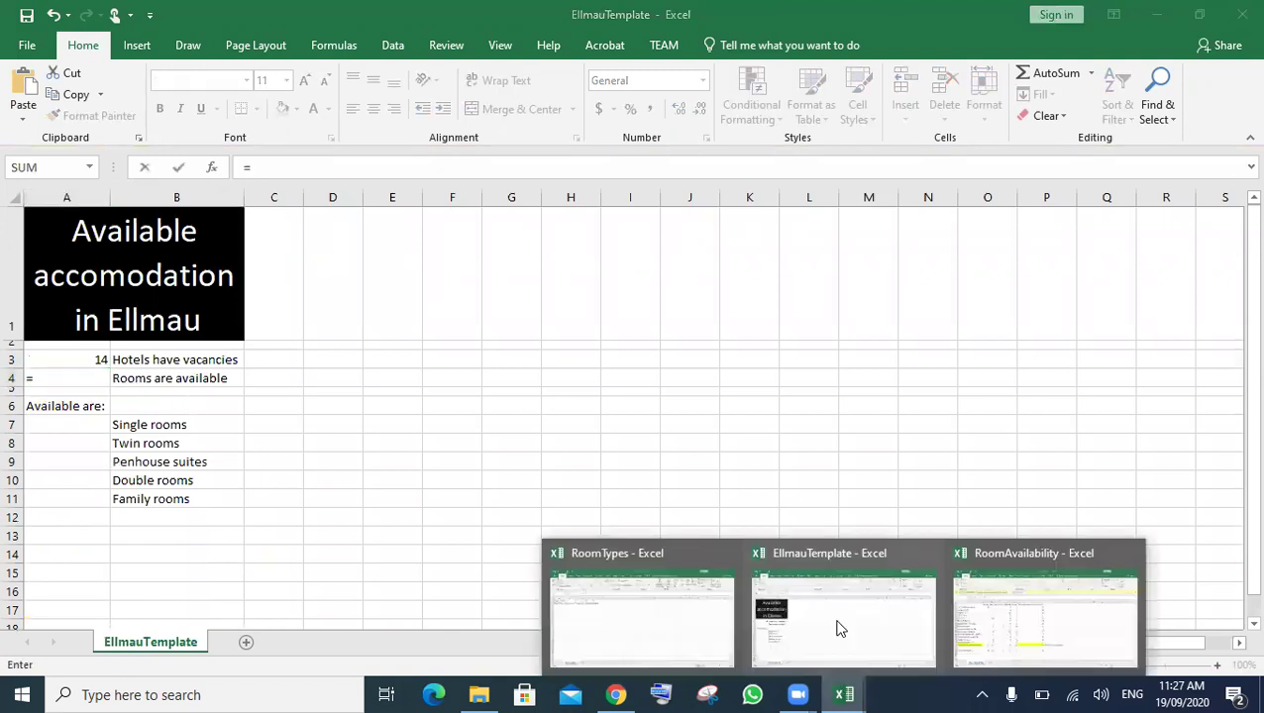
click(589, 562)
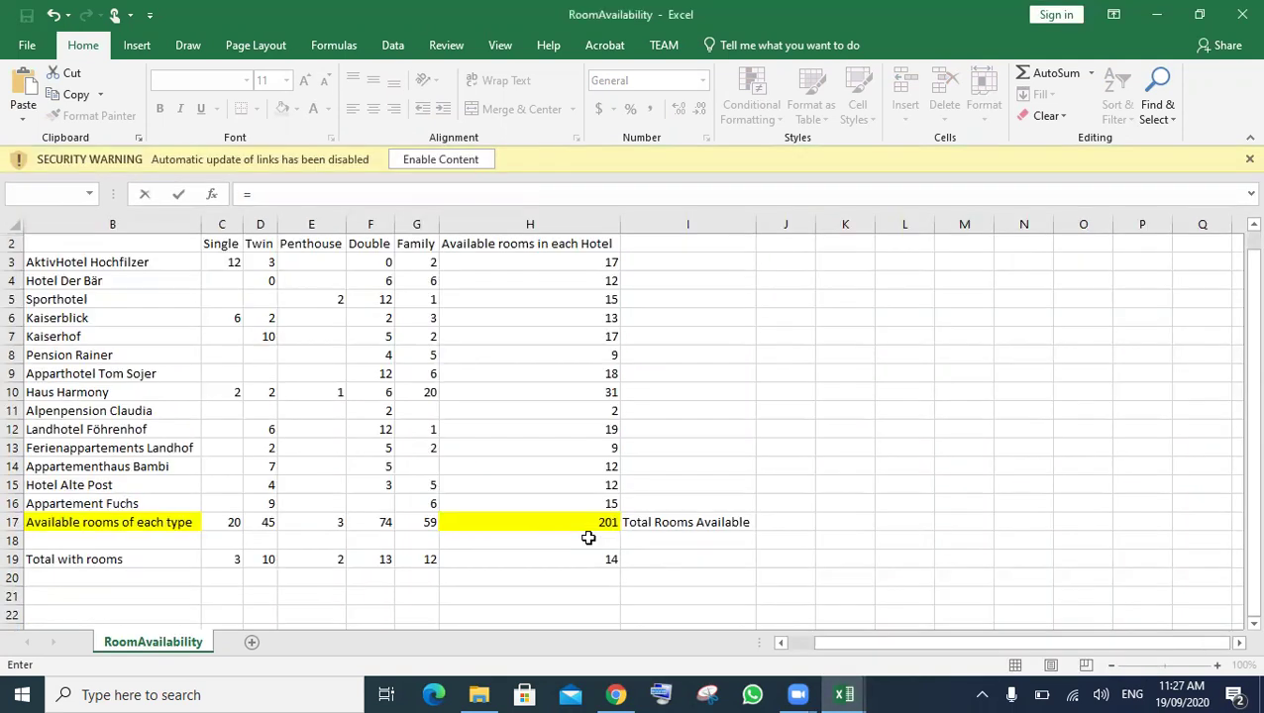
click(588, 521)
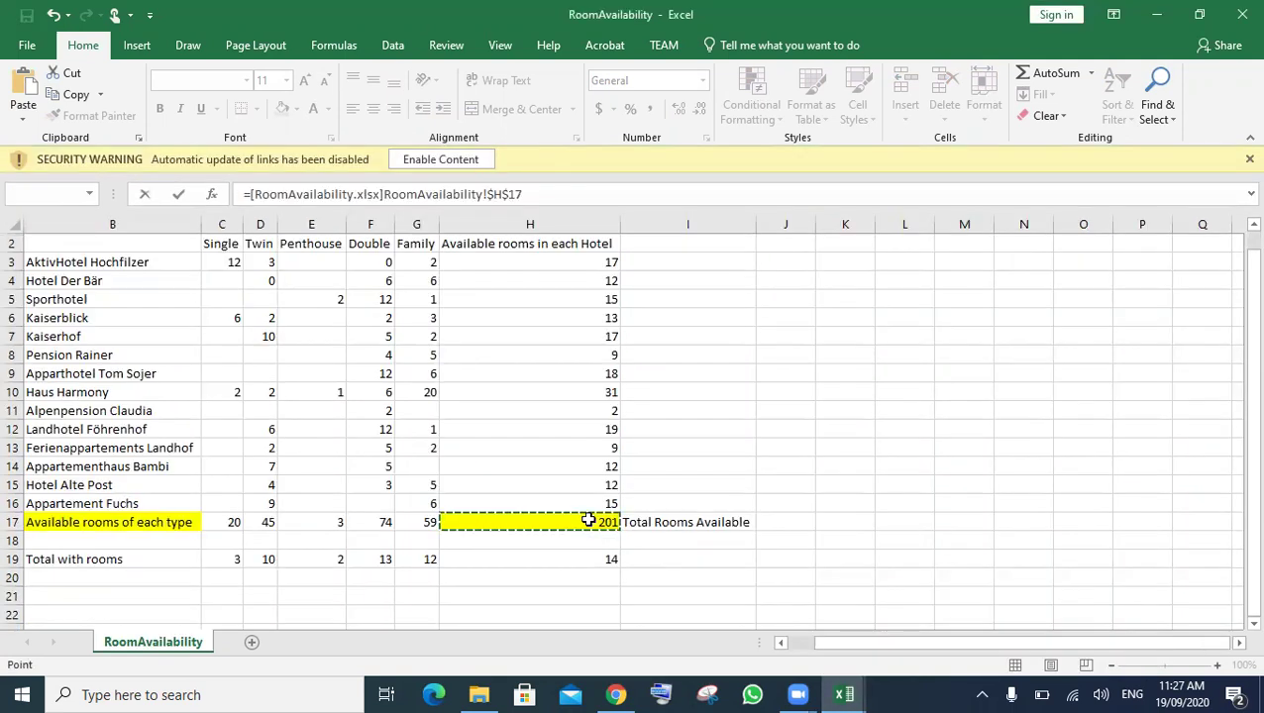
key(Return)
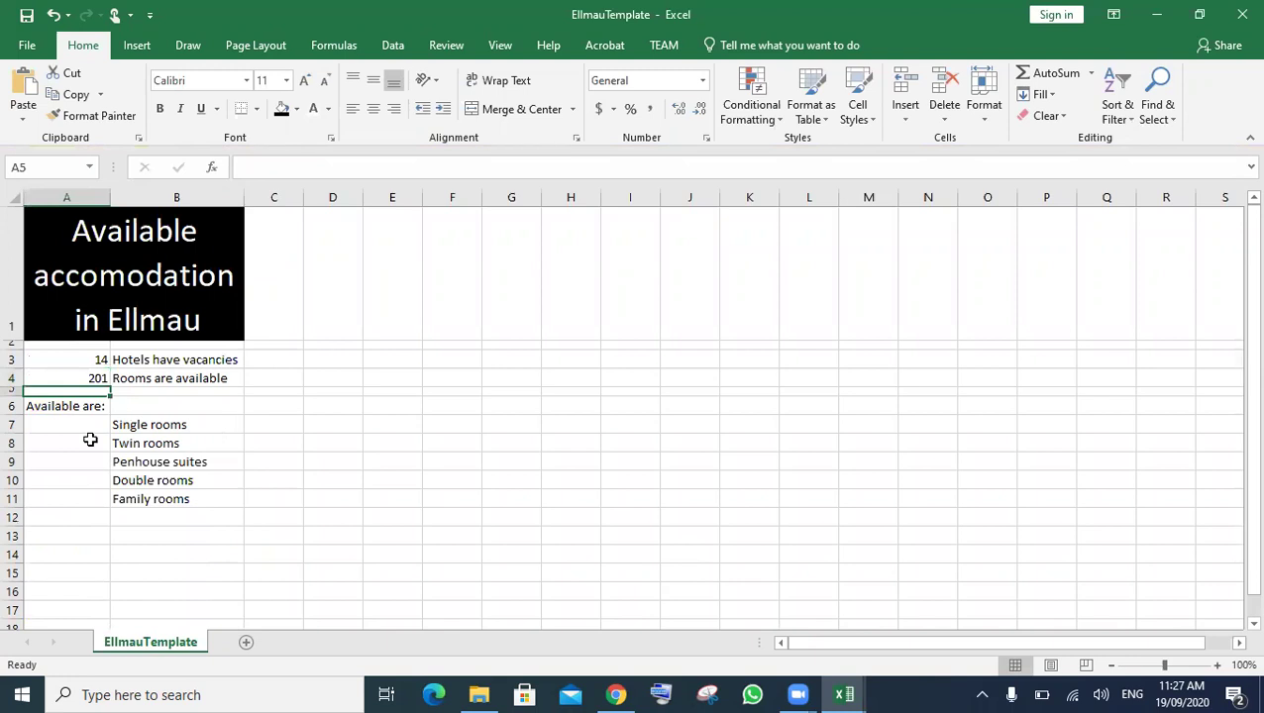
click(71, 428)
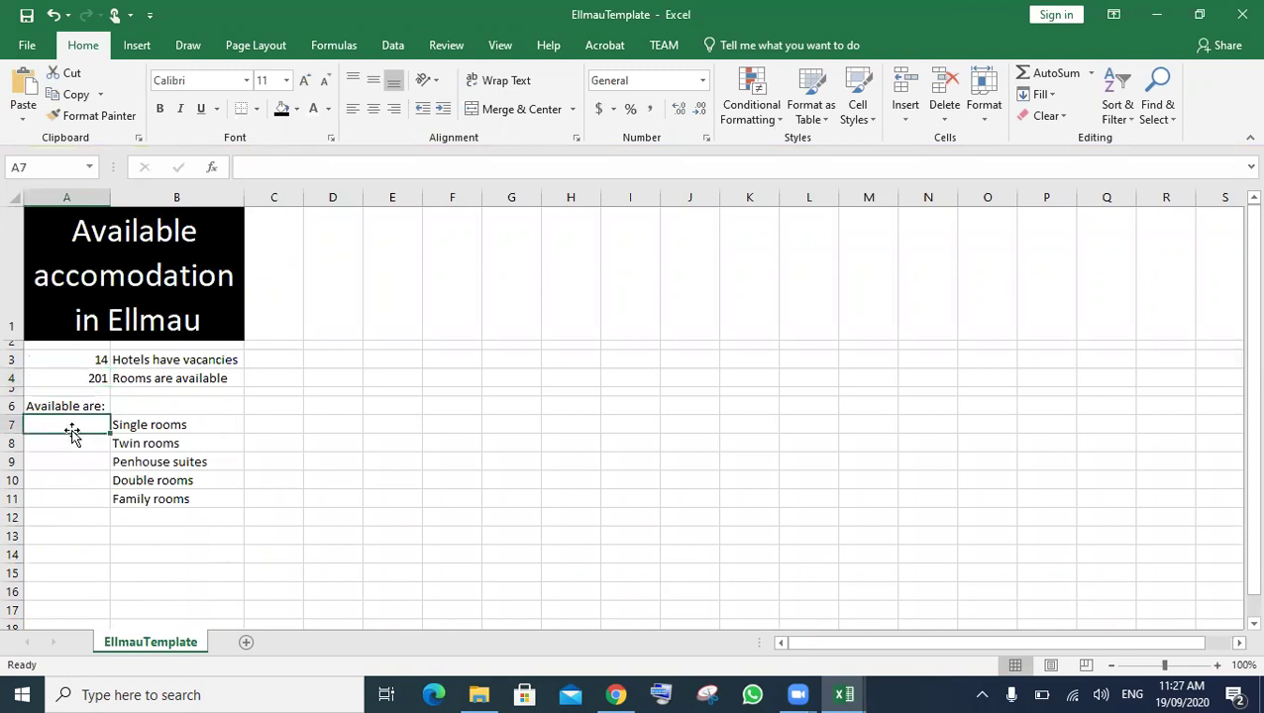
- Link A7 to RoomAvailability's C17 Single total, retrying after the reference error, showing 20
text(=)
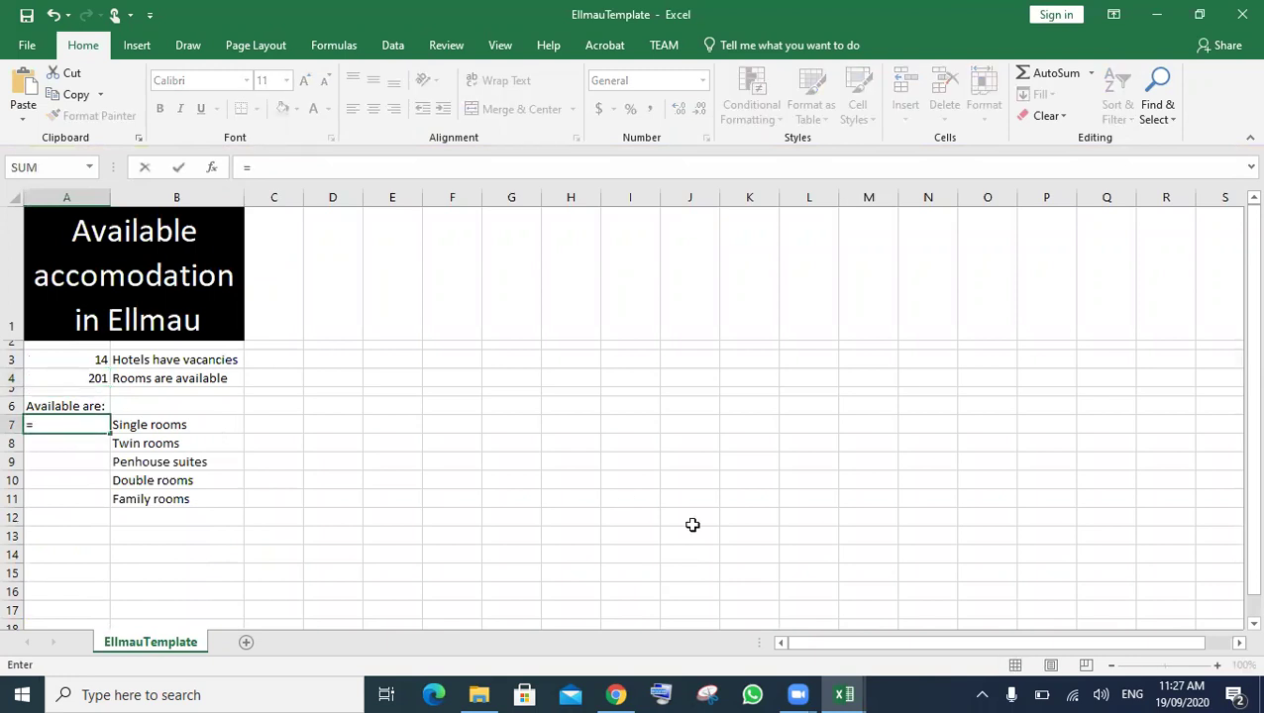
click(836, 691)
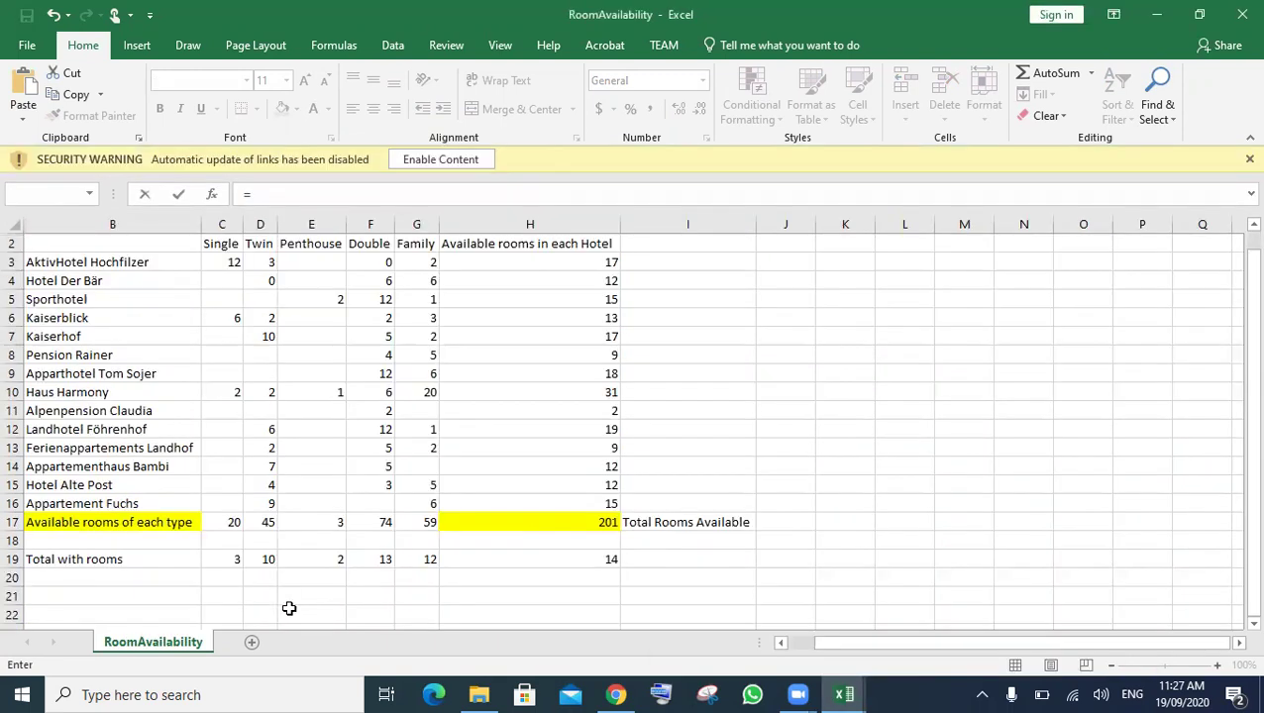
click(230, 522)
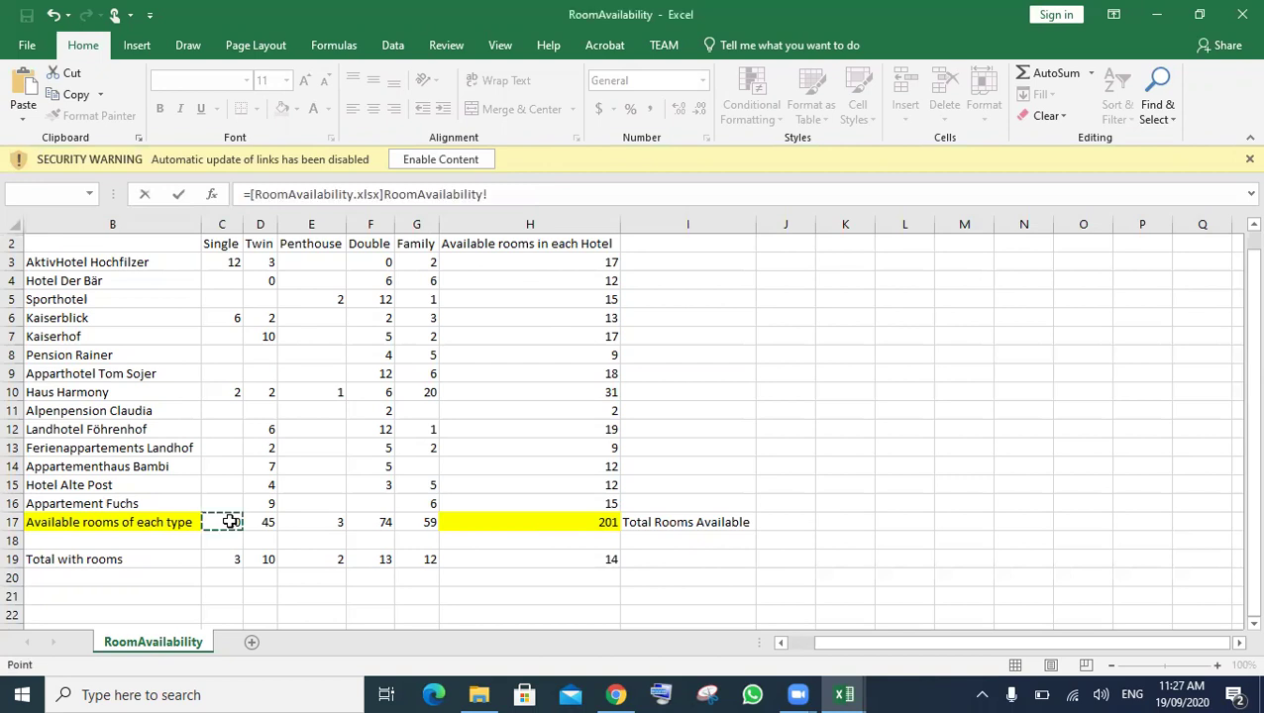
key(Return)
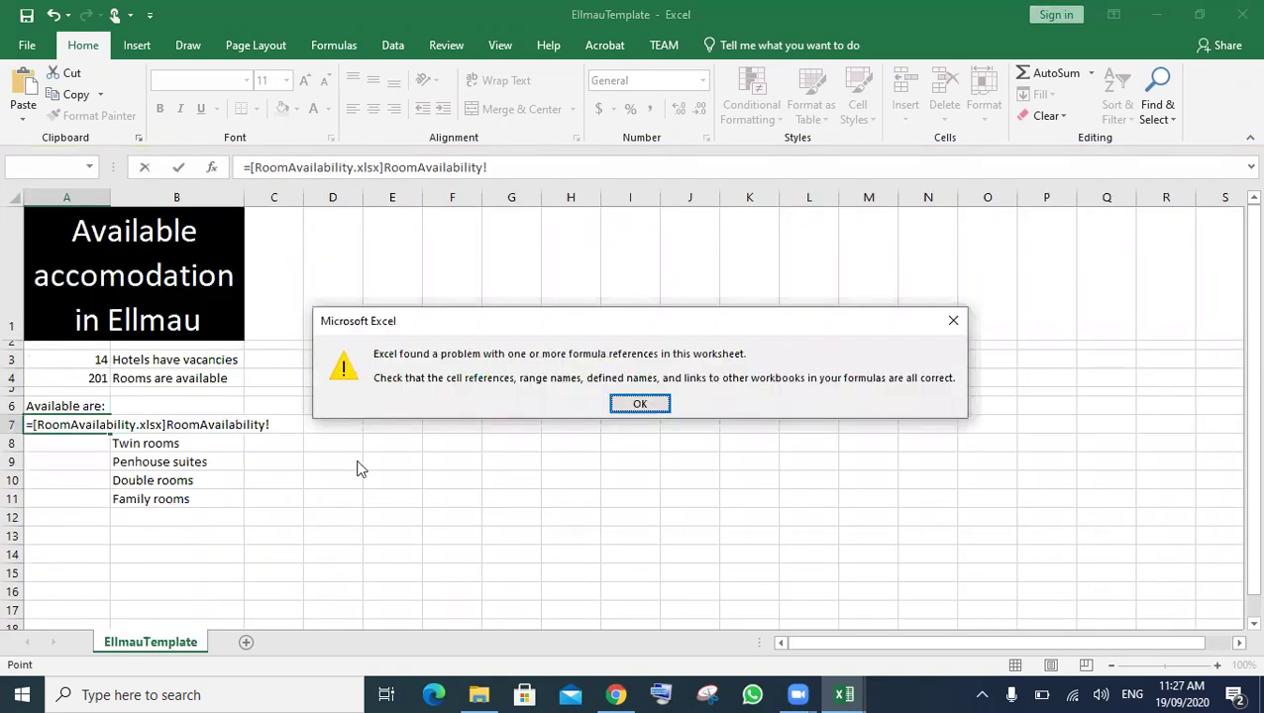
click(621, 406)
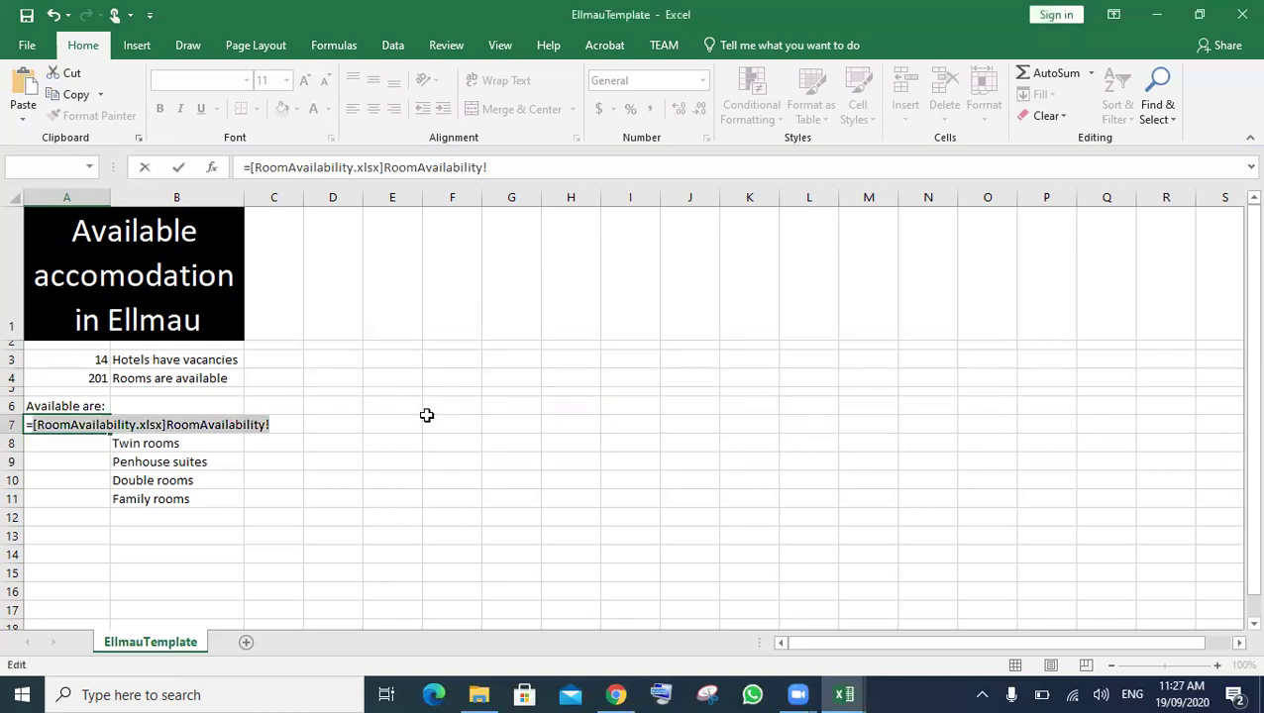
key(BackSpace)
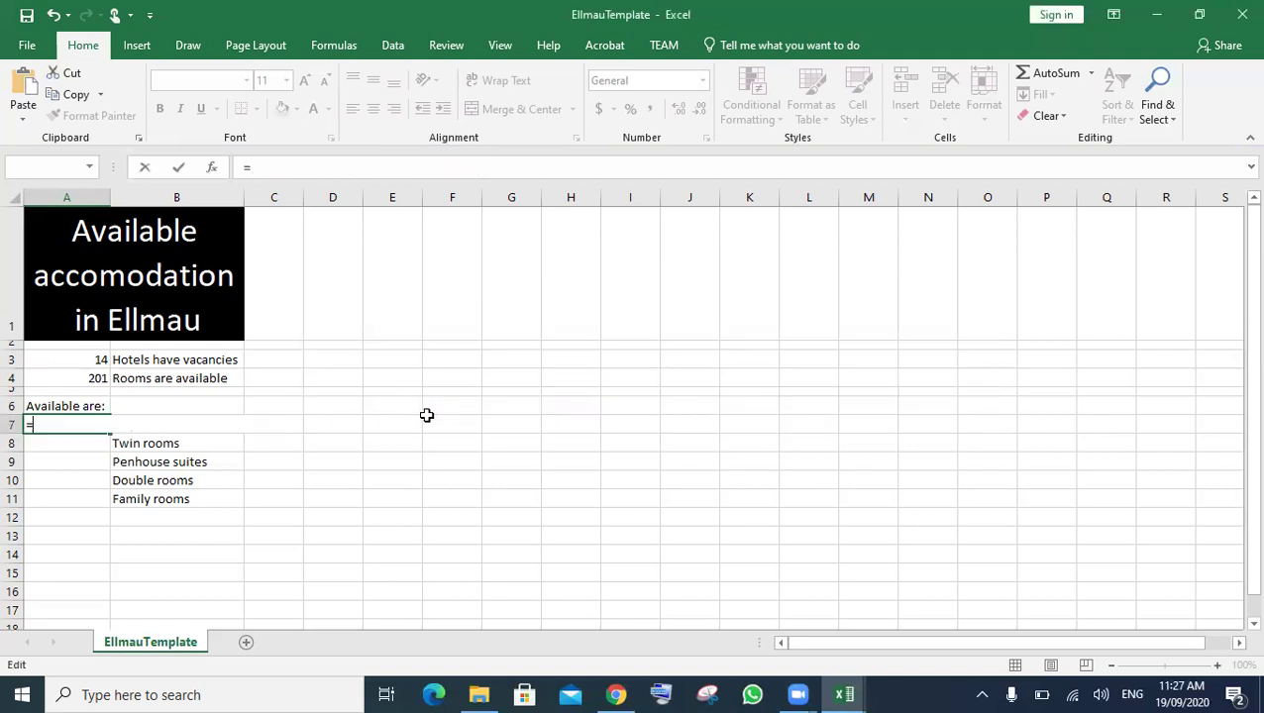
mouse_move(846, 694)
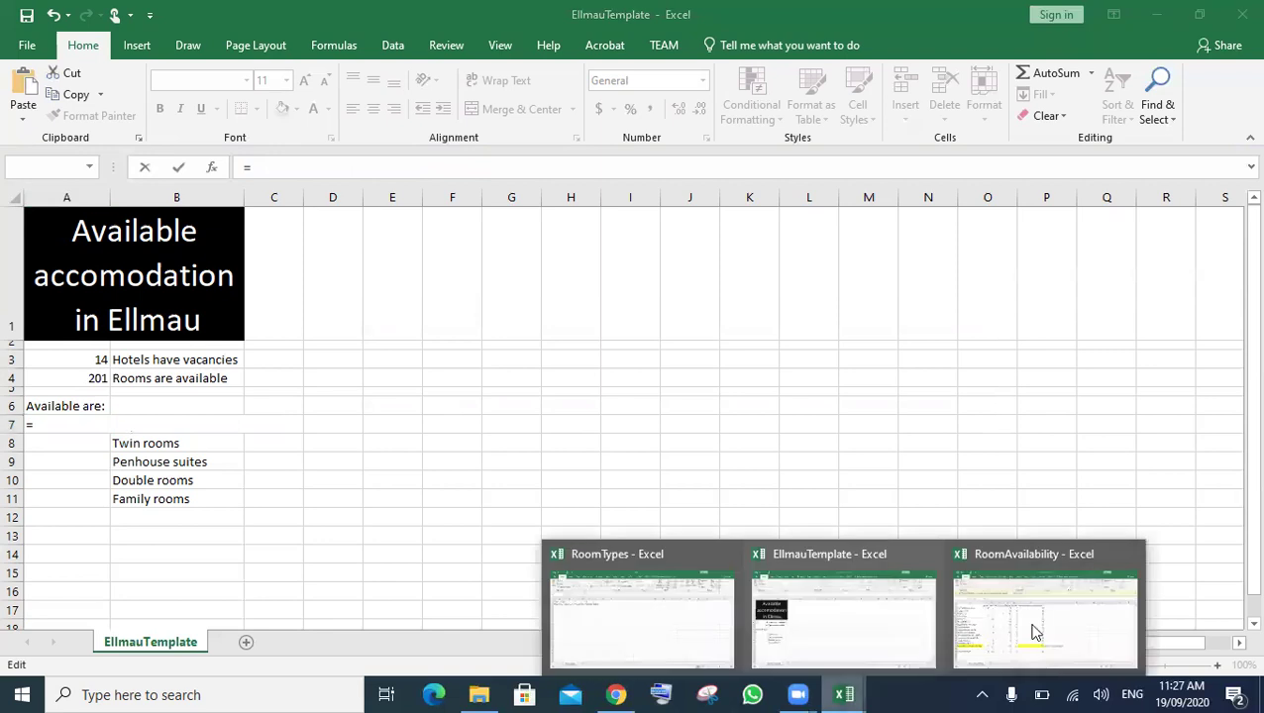
click(1033, 632)
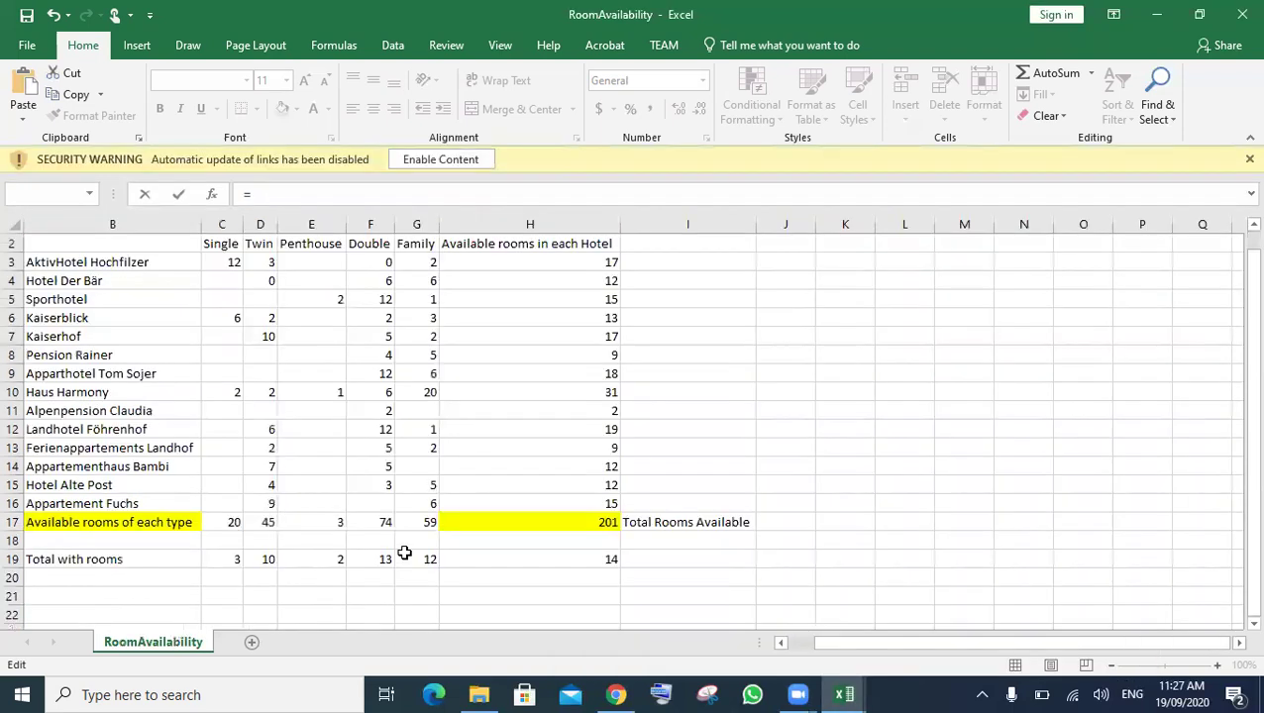
click(228, 522)
key(Return)
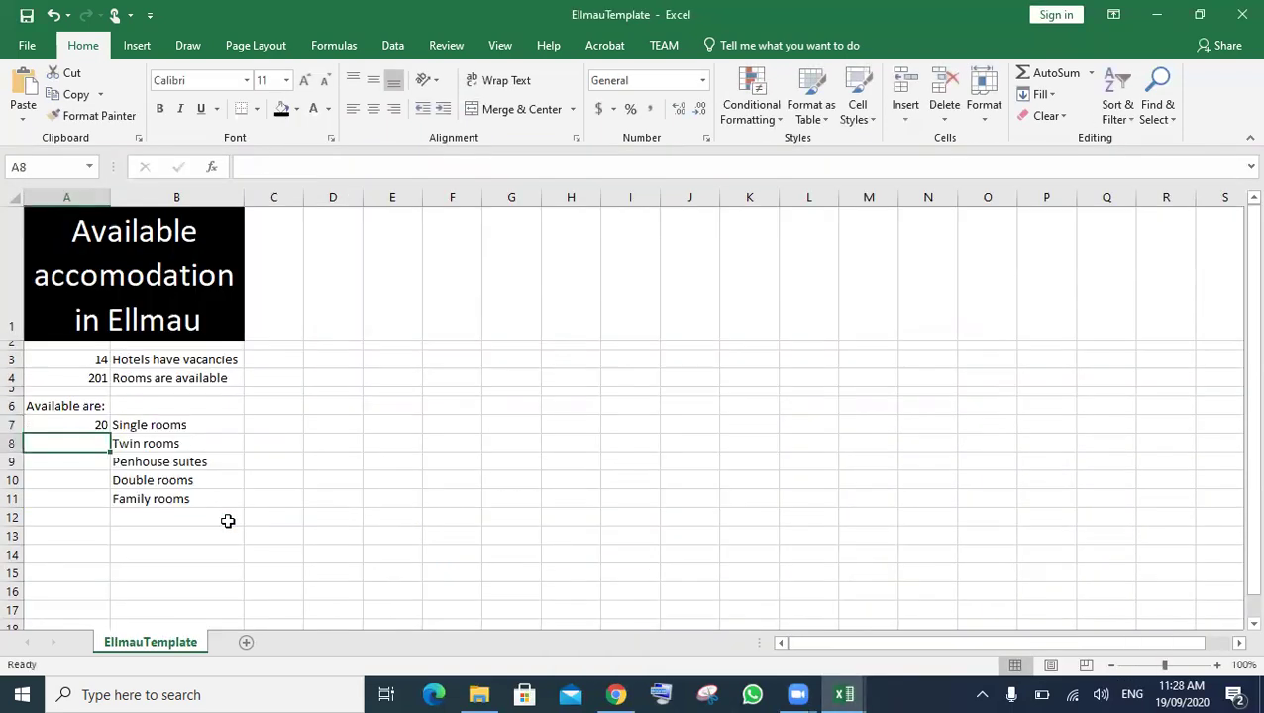
- Link A8 to RoomAvailability's D17 Twin total, retrying after the reference errors, showing 45
double_click(70, 448)
text(=)
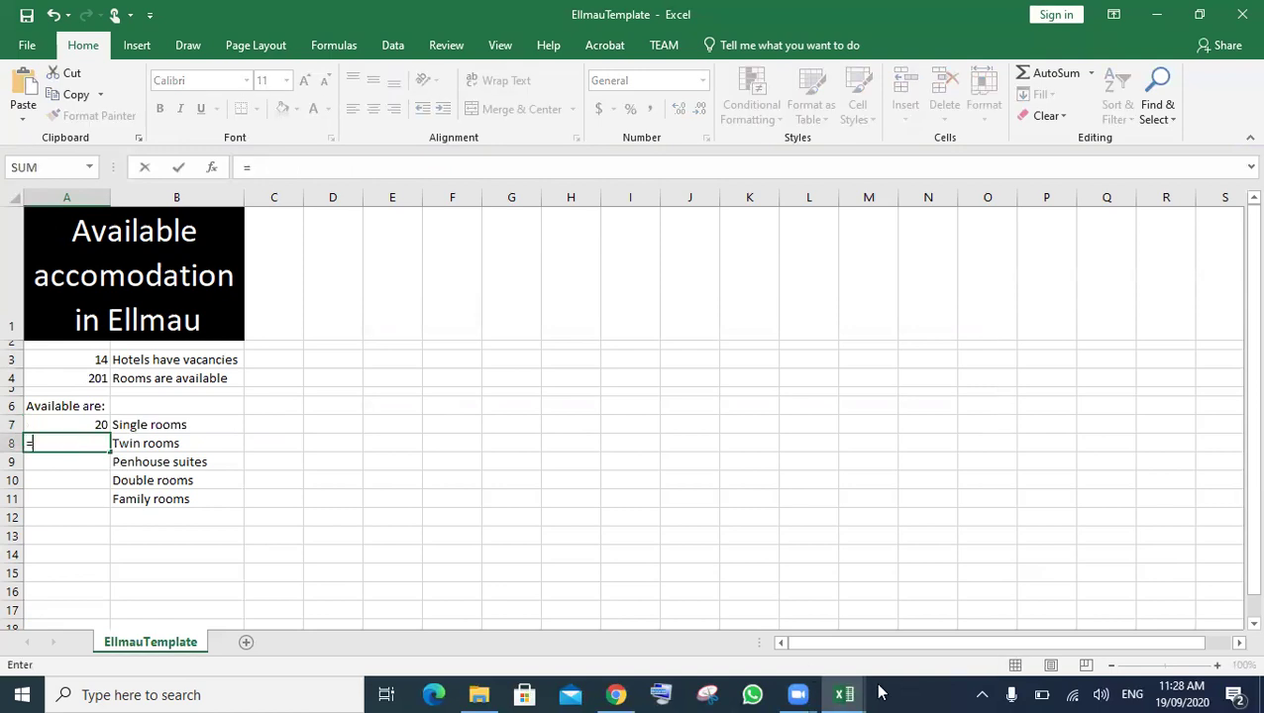
mouse_move(844, 694)
mouse_move(1019, 627)
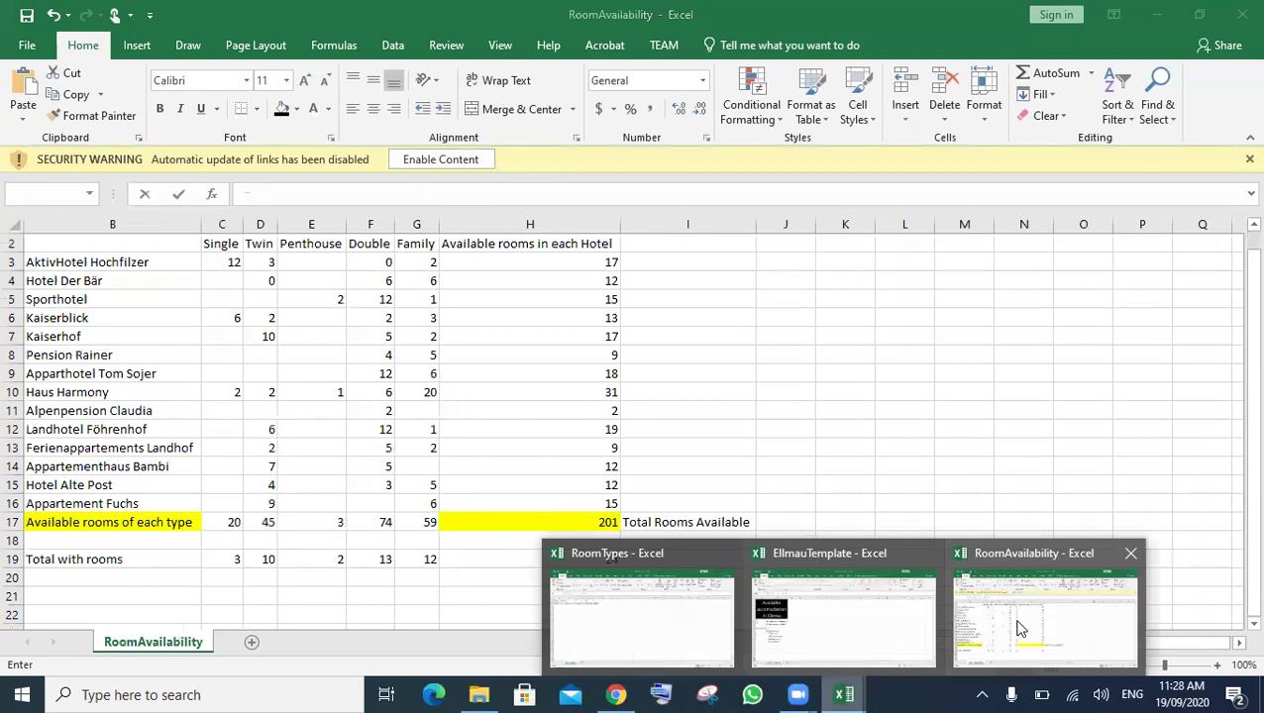
click(266, 525)
key(Return)
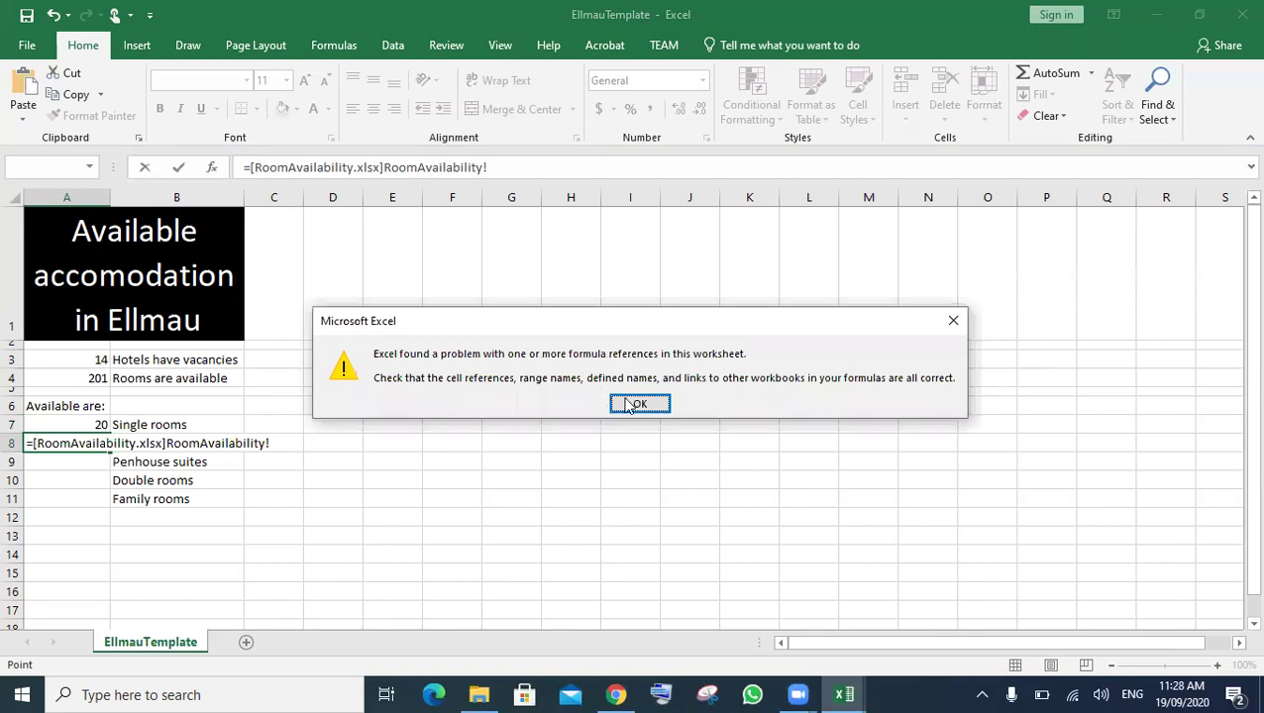
click(639, 403)
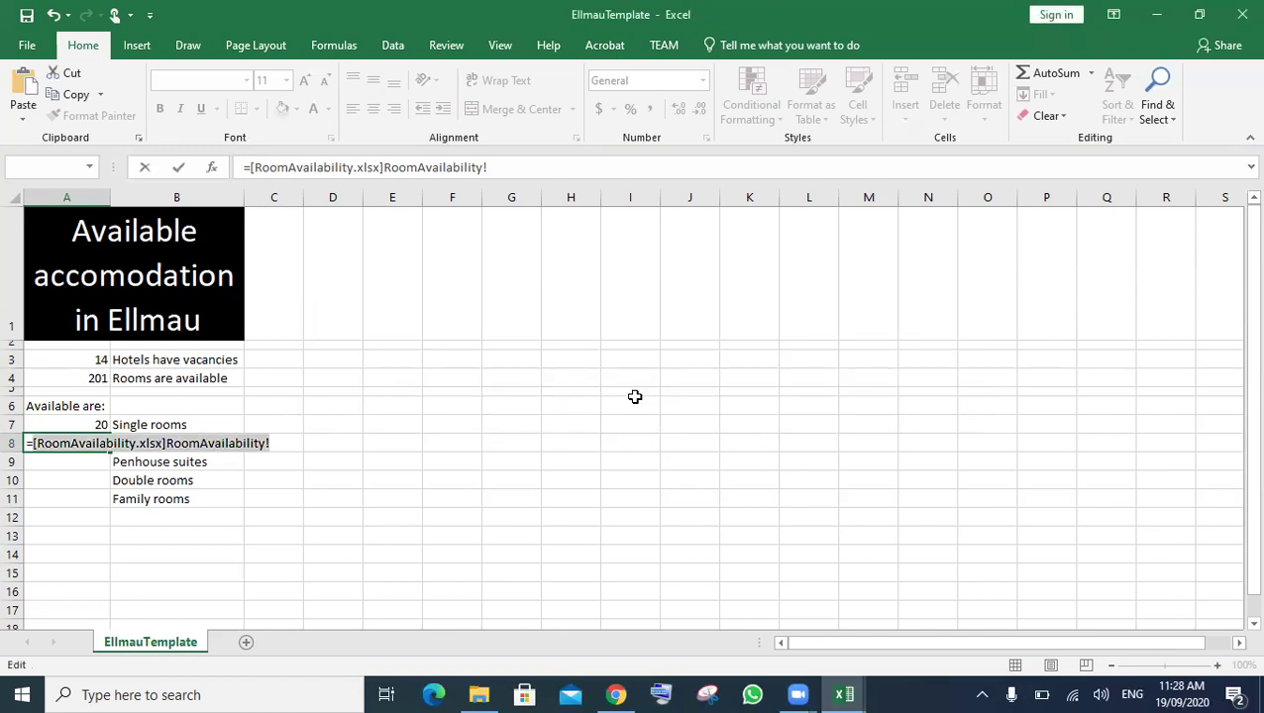
key(Return)
click(635, 400)
key(BackSpace)
mouse_move(851, 687)
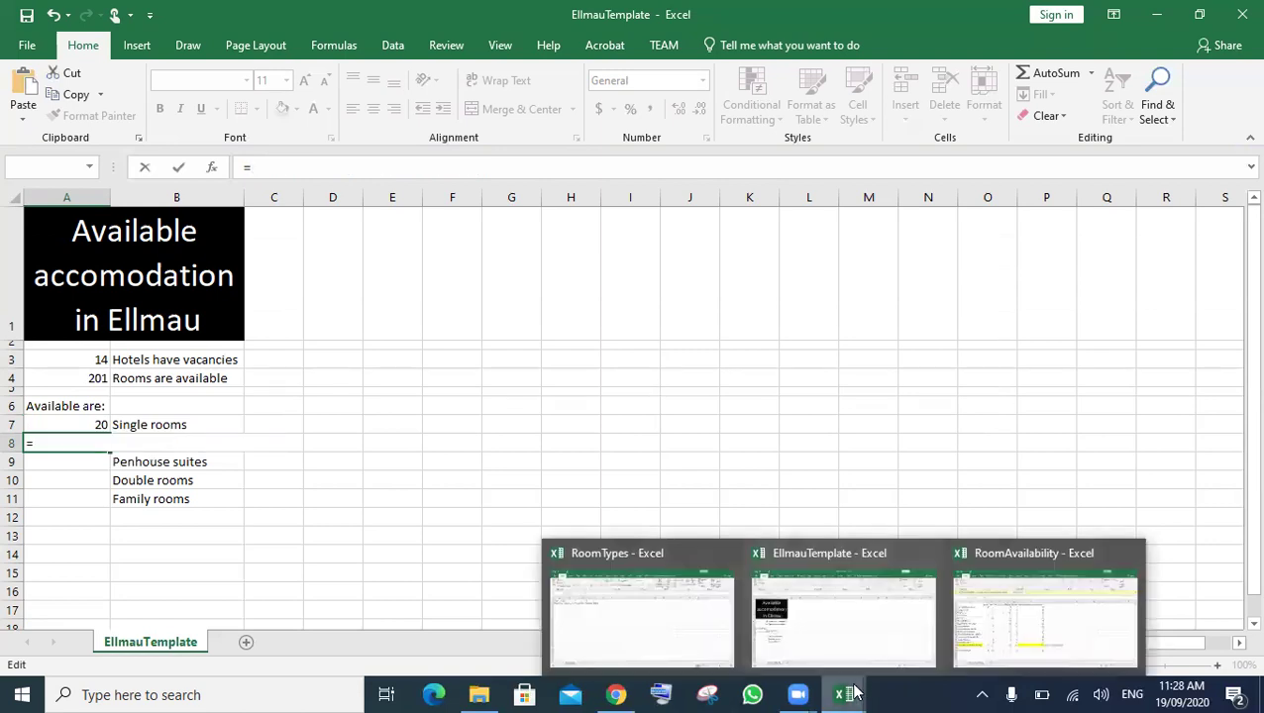
click(1026, 611)
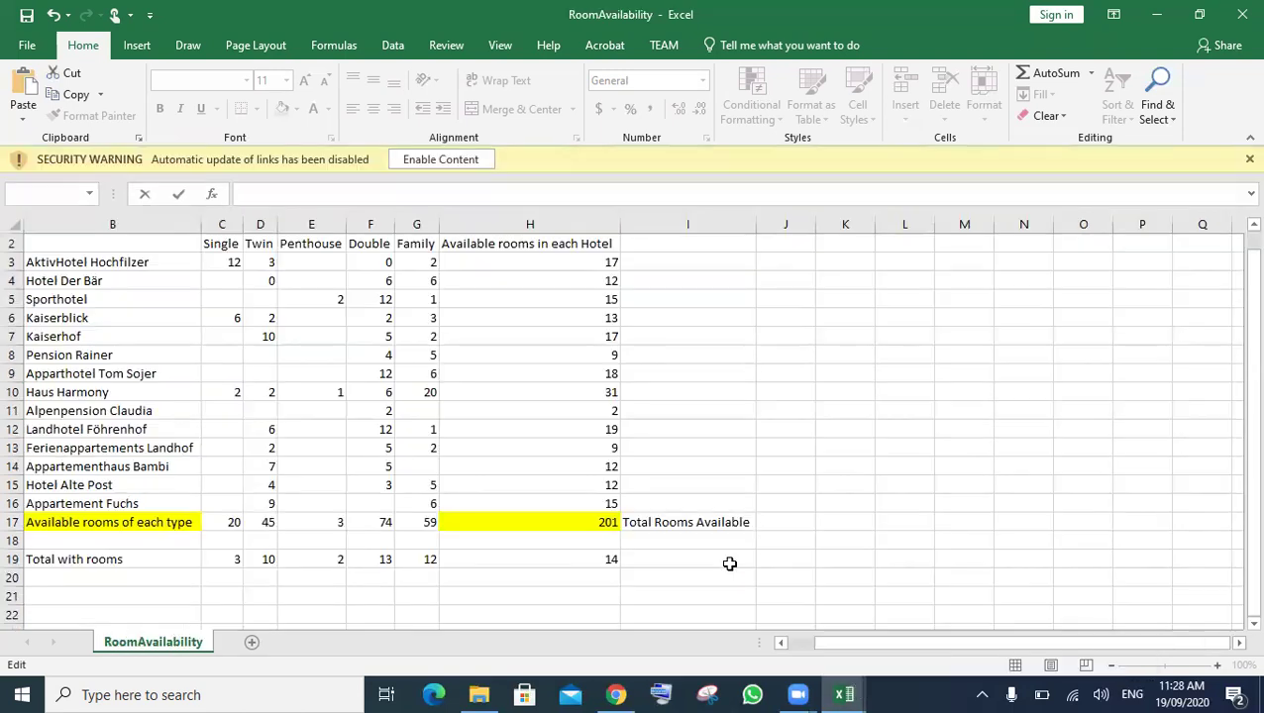
click(265, 522)
key(Return)
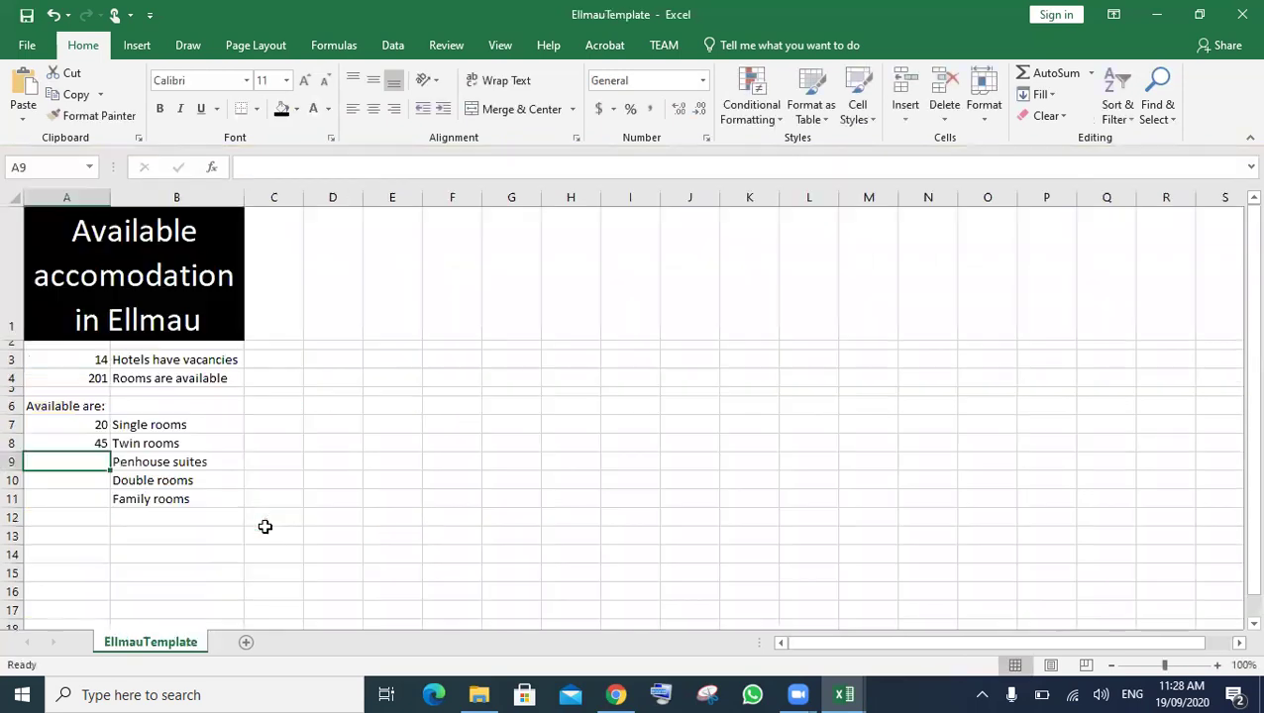
click(269, 534)
click(61, 460)
text(=)
click(843, 694)
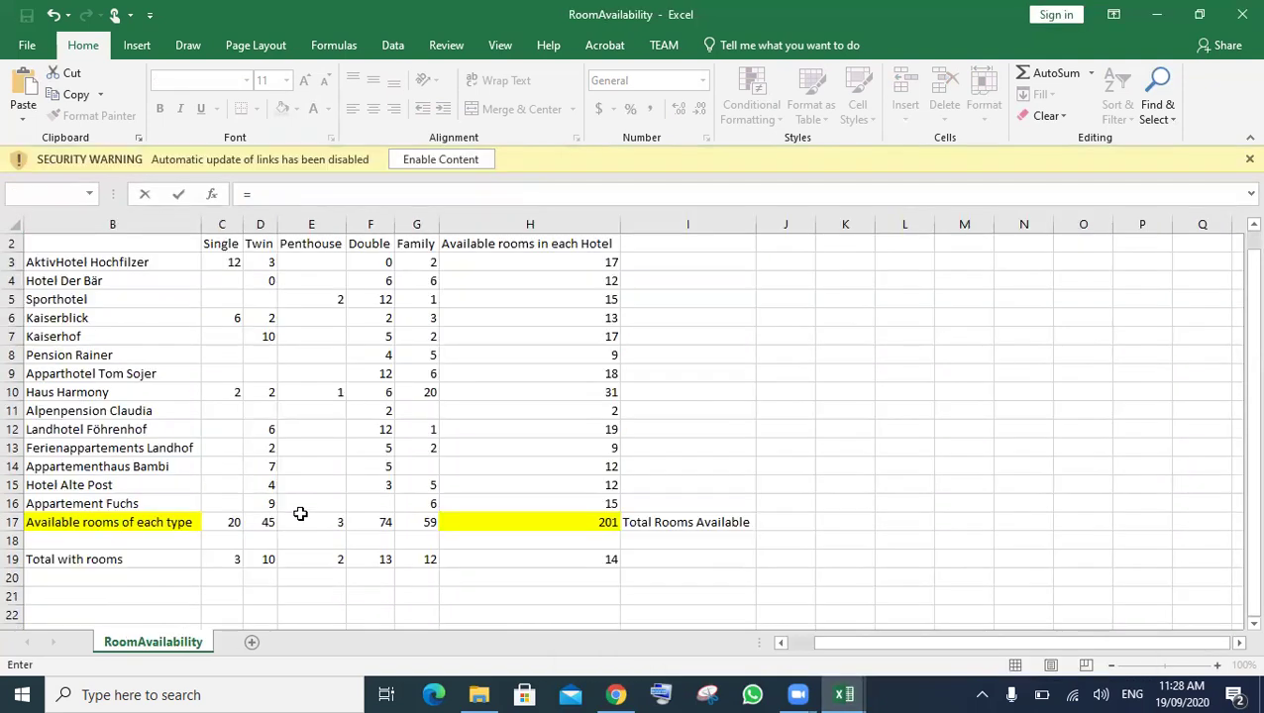
click(313, 524)
key(Return)
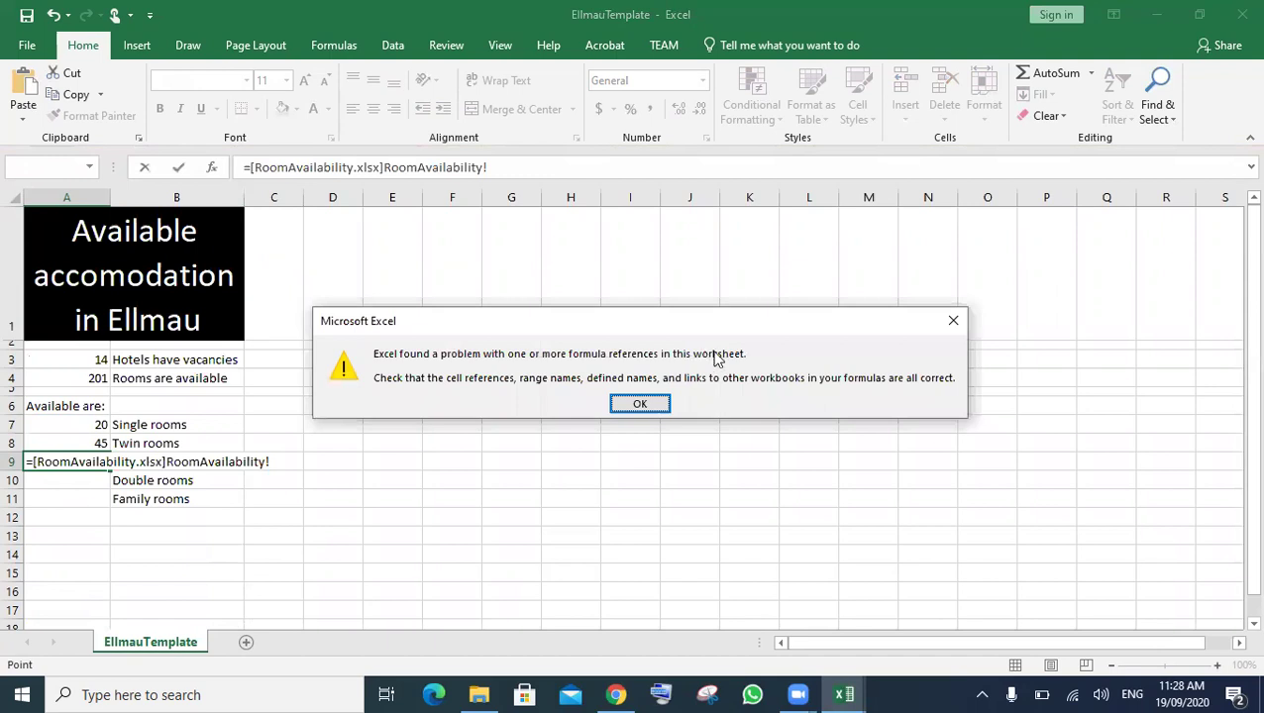
click(639, 404)
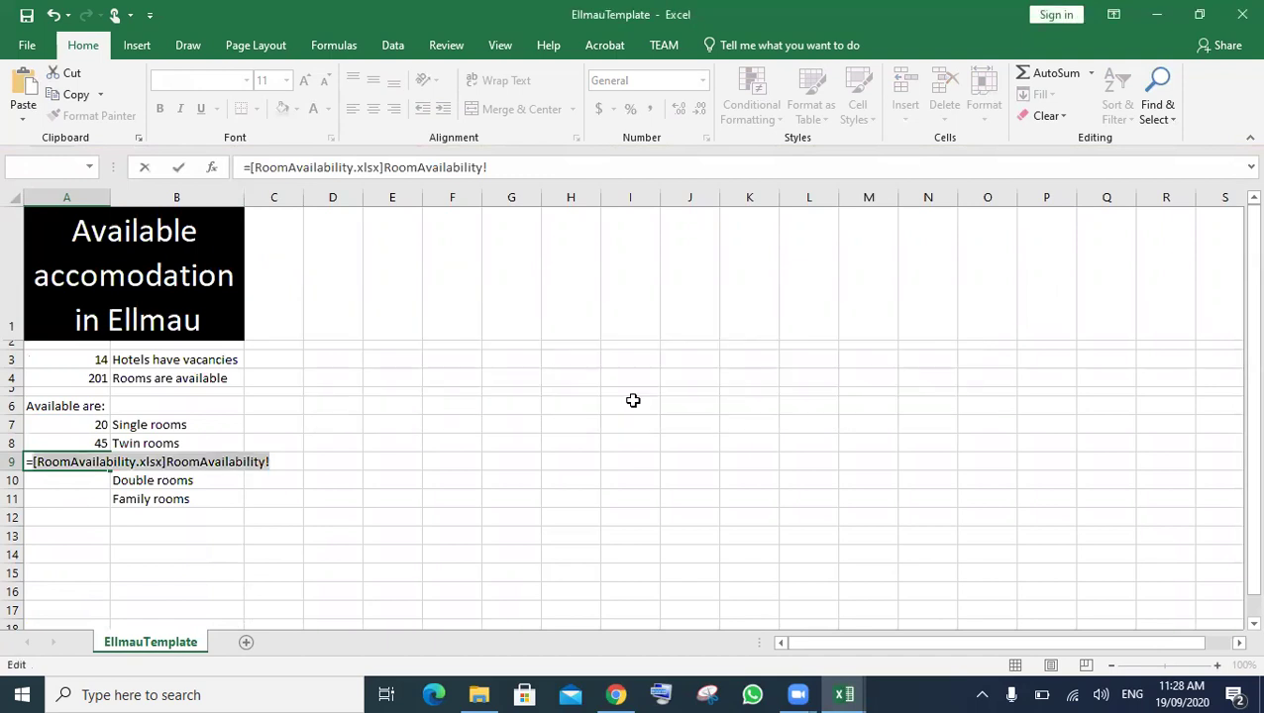
key(BackSpace)
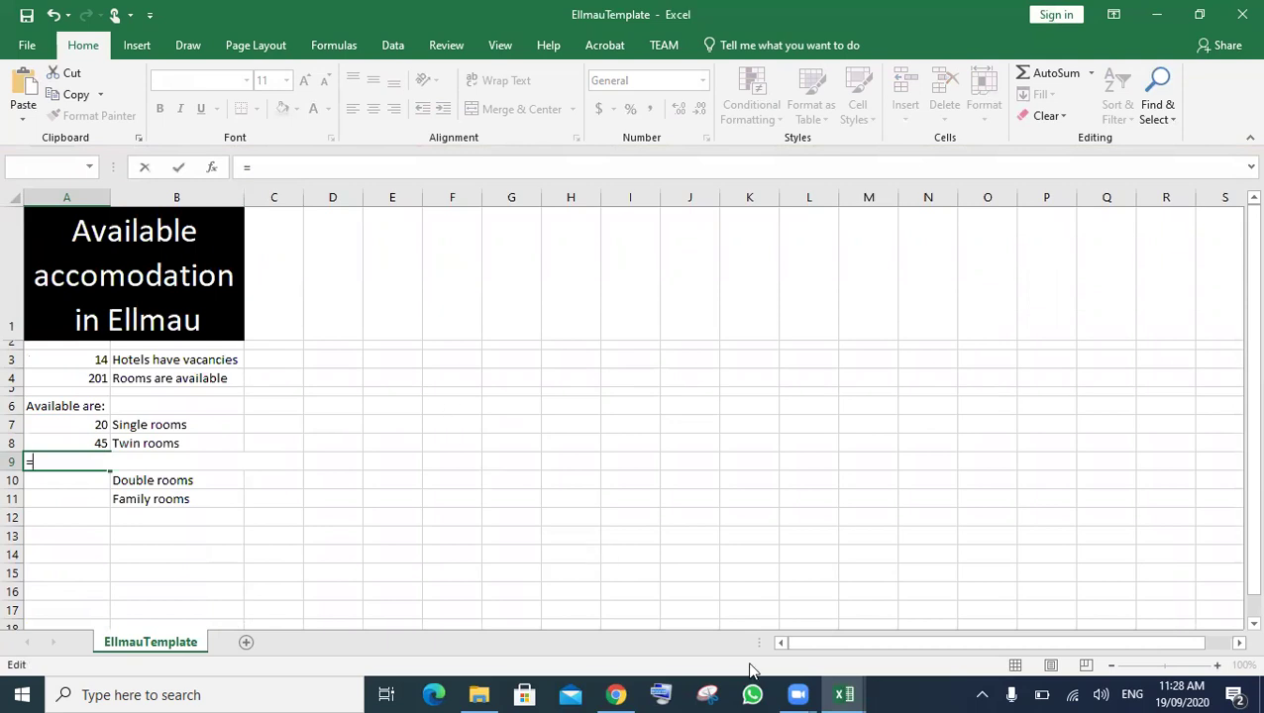
click(1021, 622)
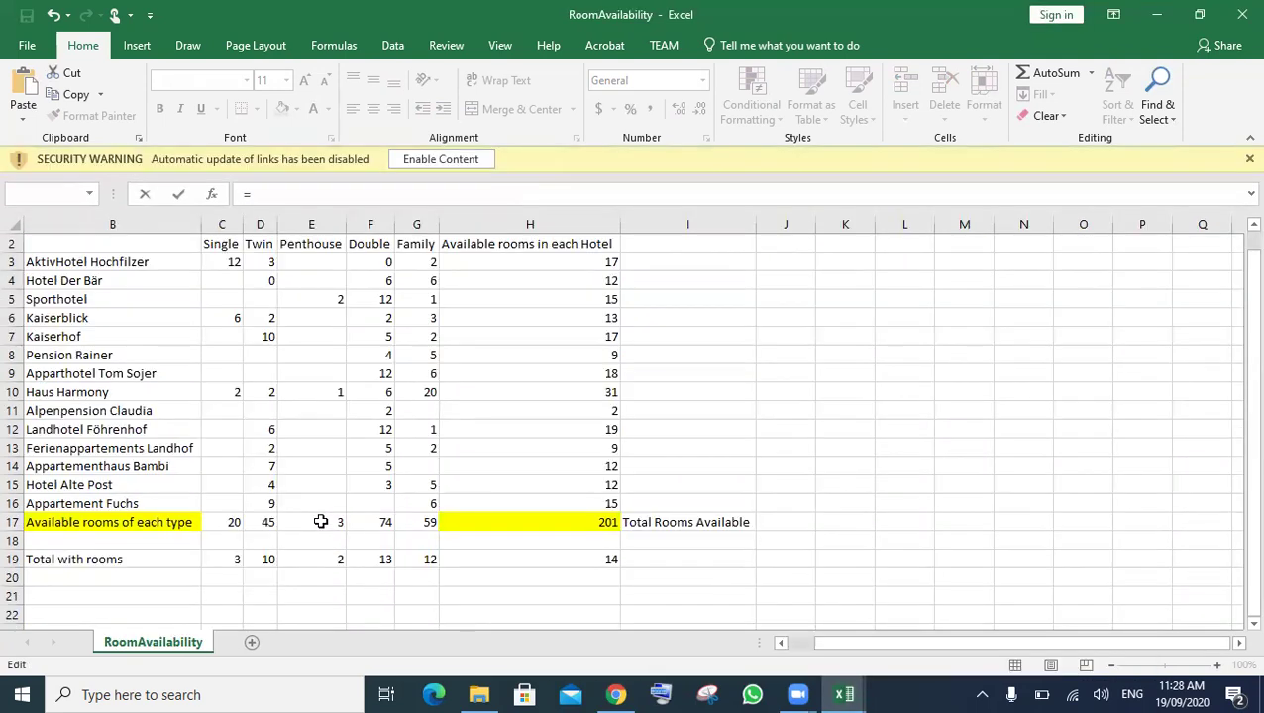
click(321, 522)
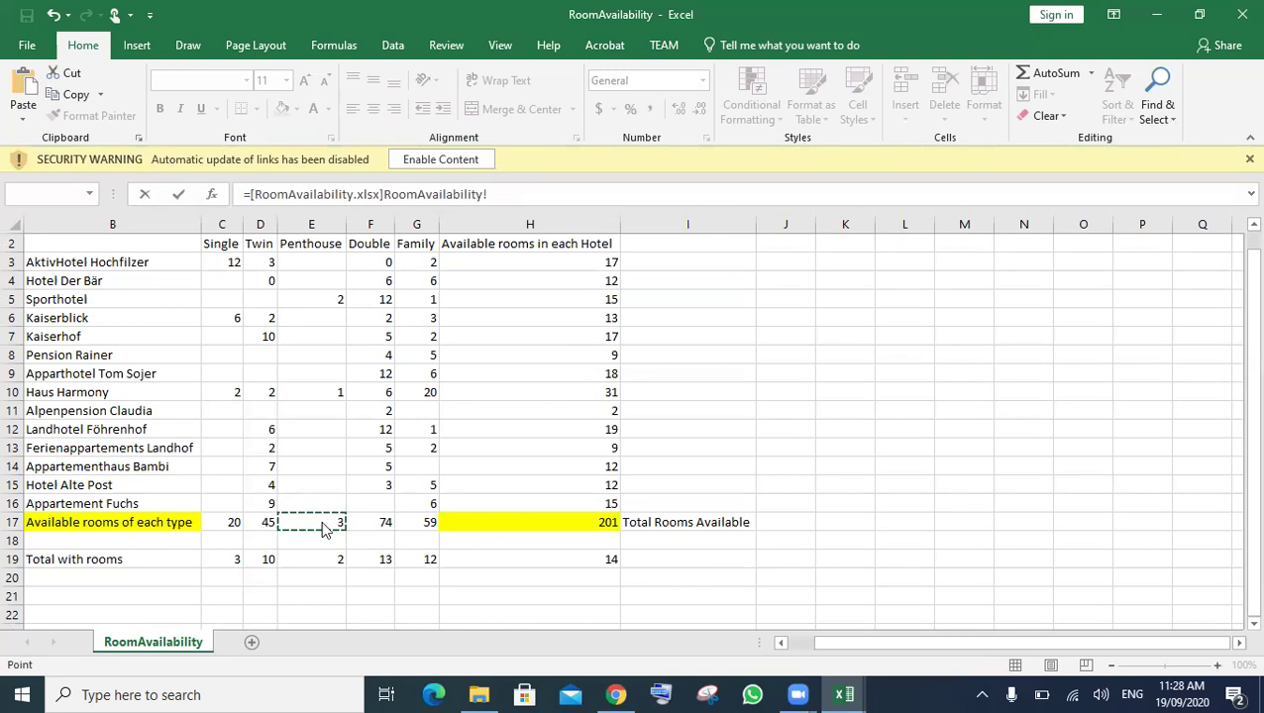
key(Return)
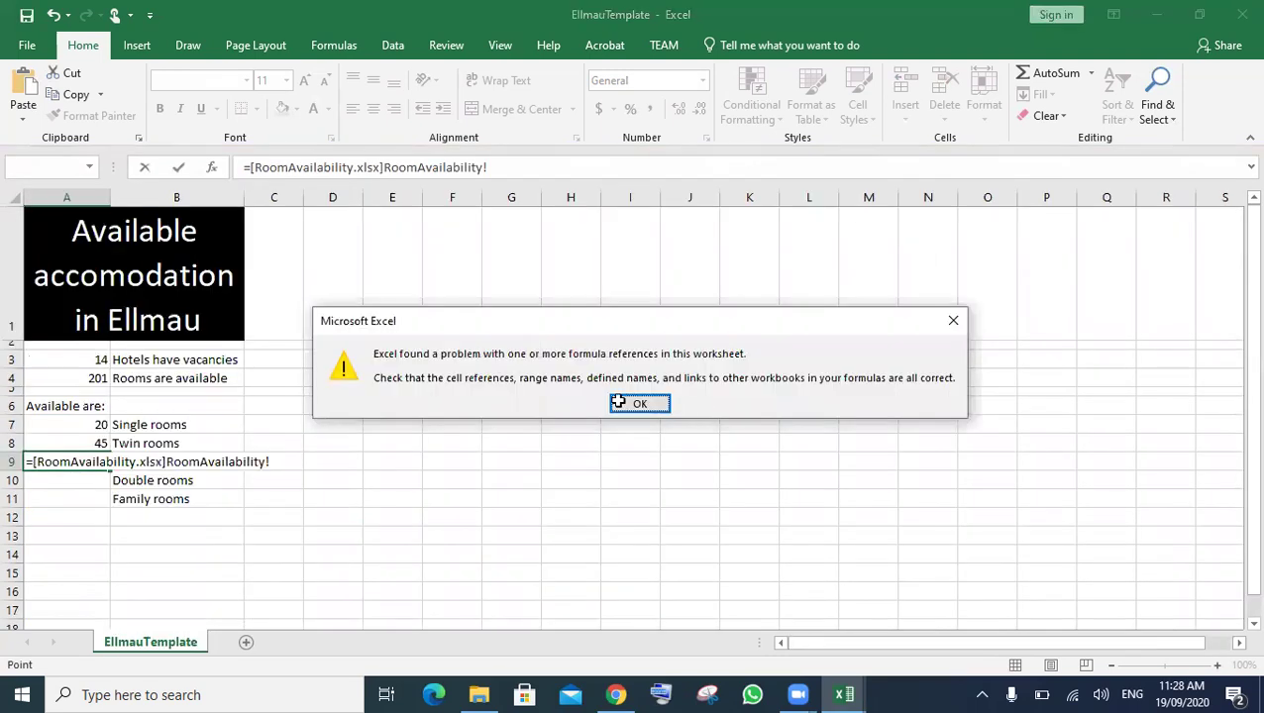
key(Return)
key(BackSpace)
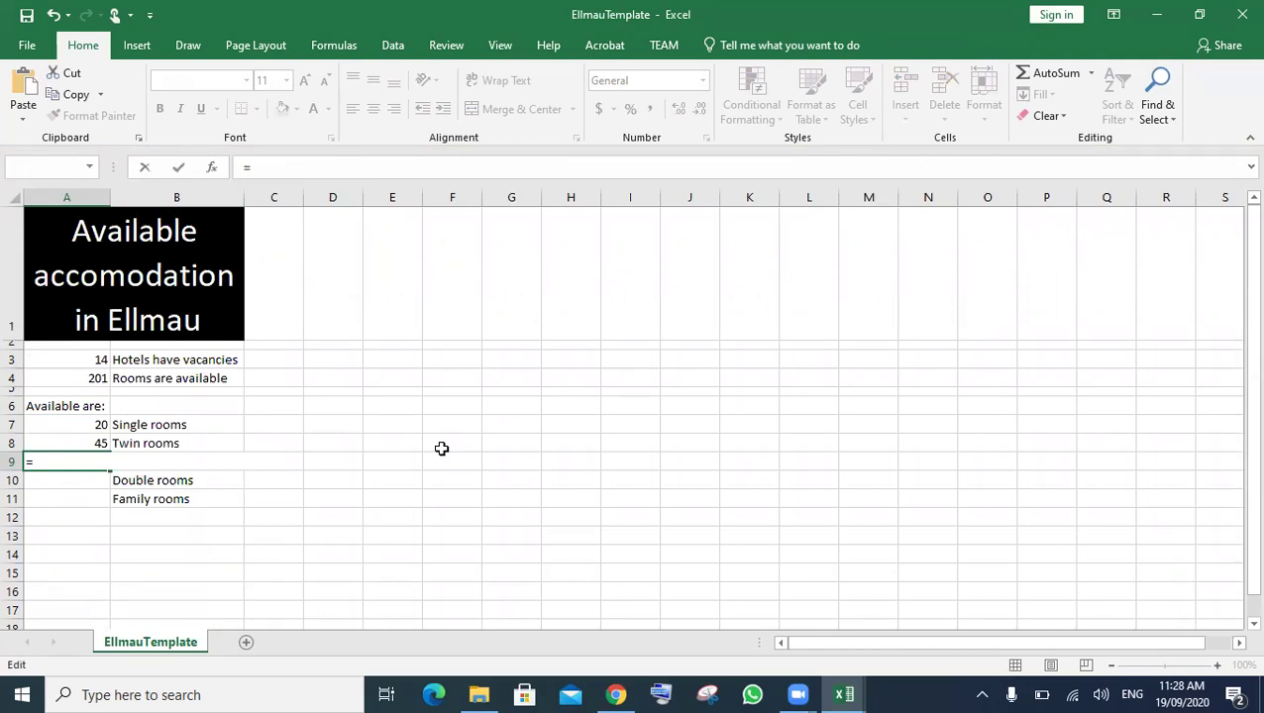
key(Escape)
- Attempt to link A11 to the RoomAvailability family rooms total, then clear the broken formula
click(381, 510)
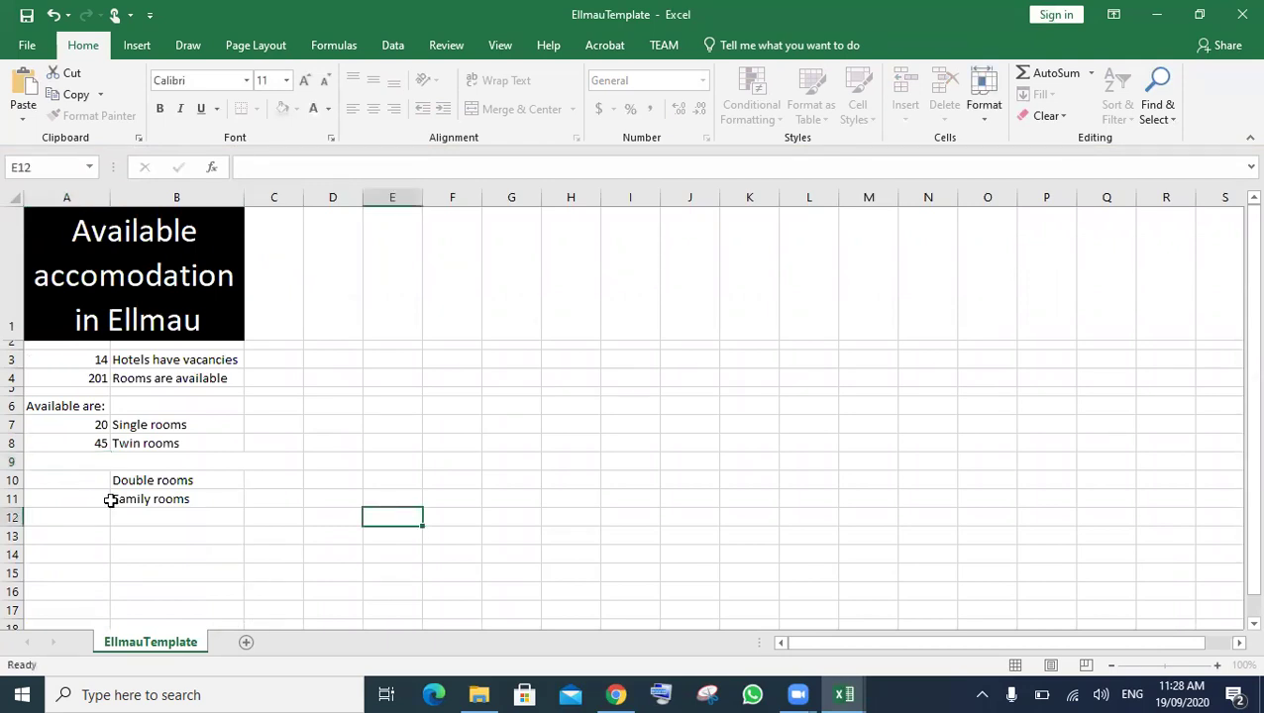
click(71, 501)
text(=)
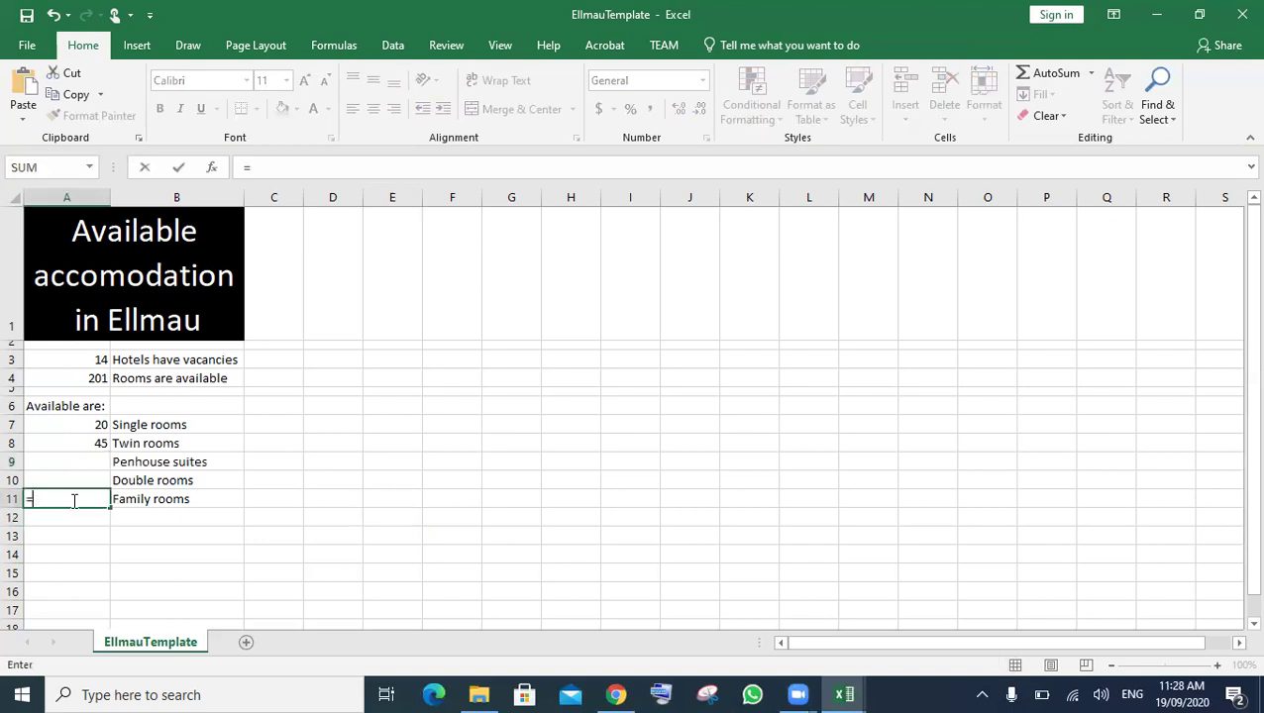
mouse_move(844, 695)
click(984, 615)
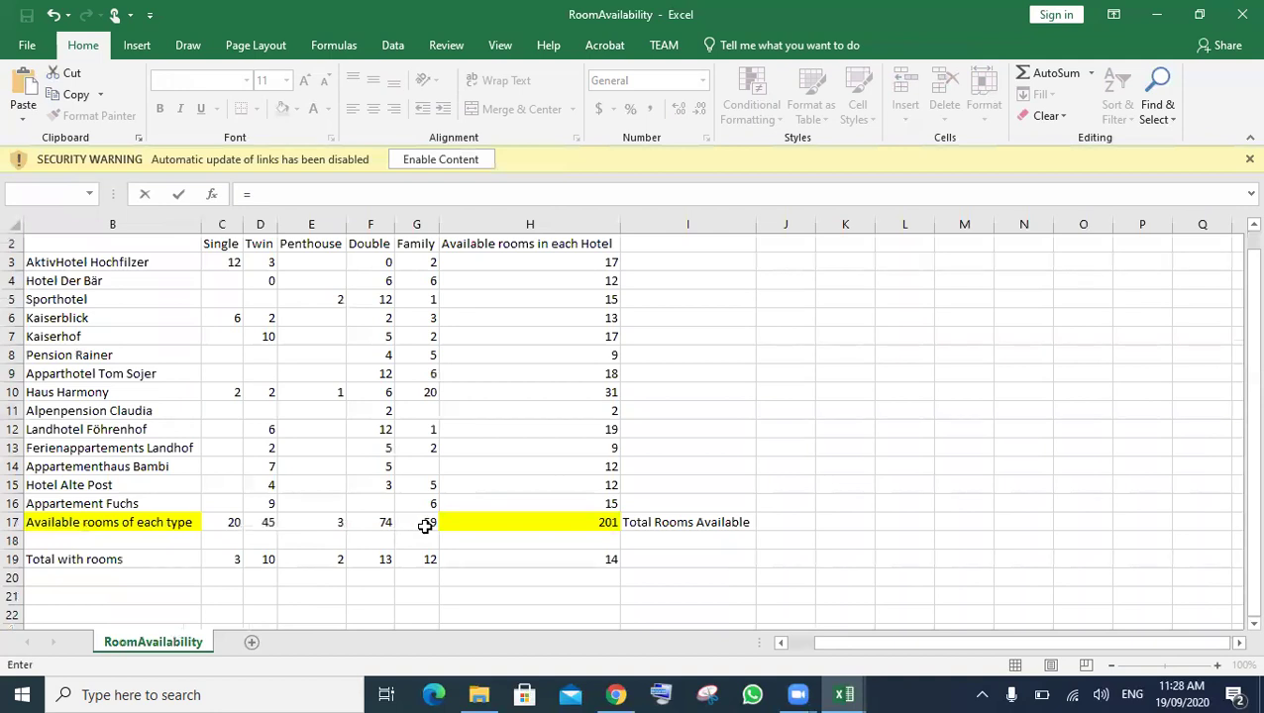
click(424, 526)
key(Return)
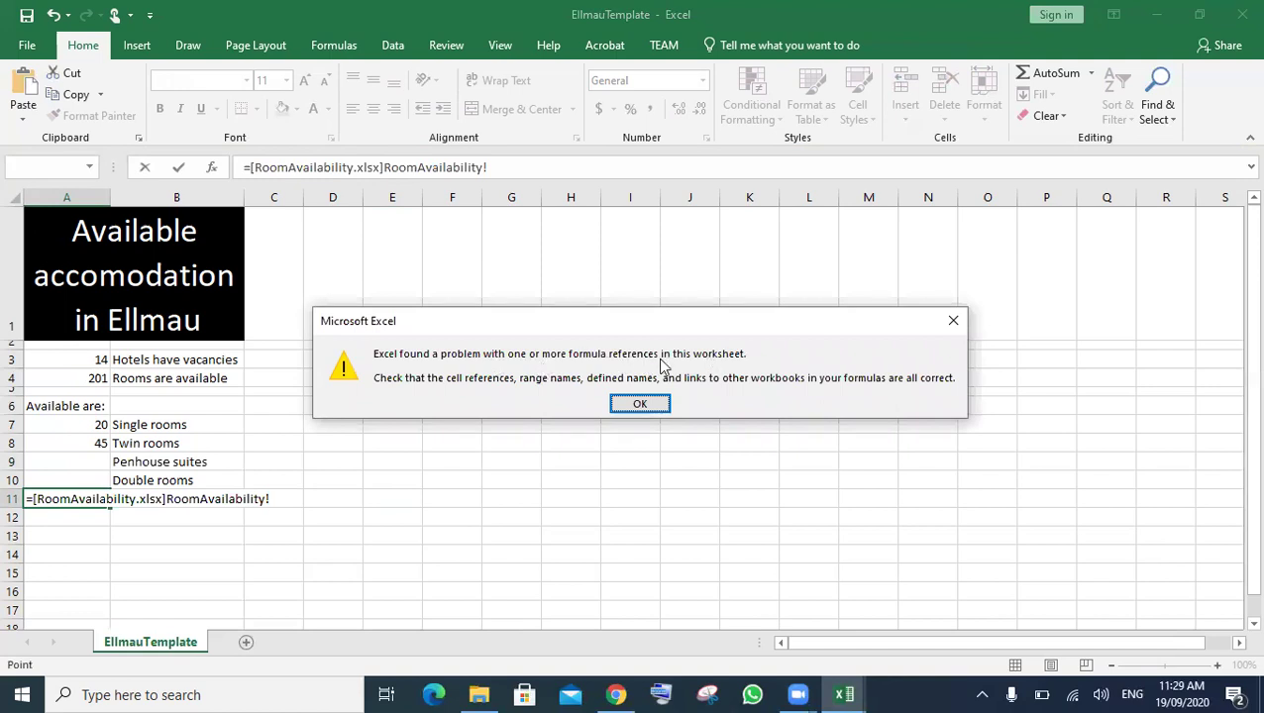
click(635, 400)
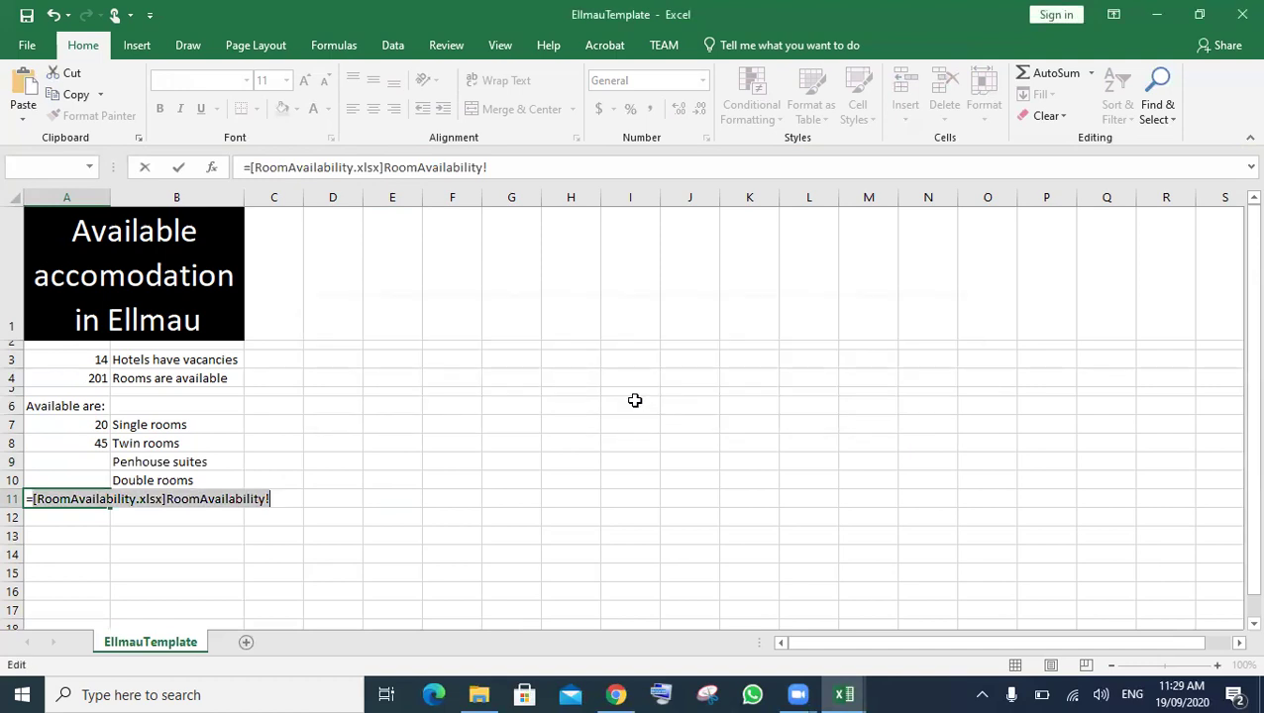
key(BackSpace)
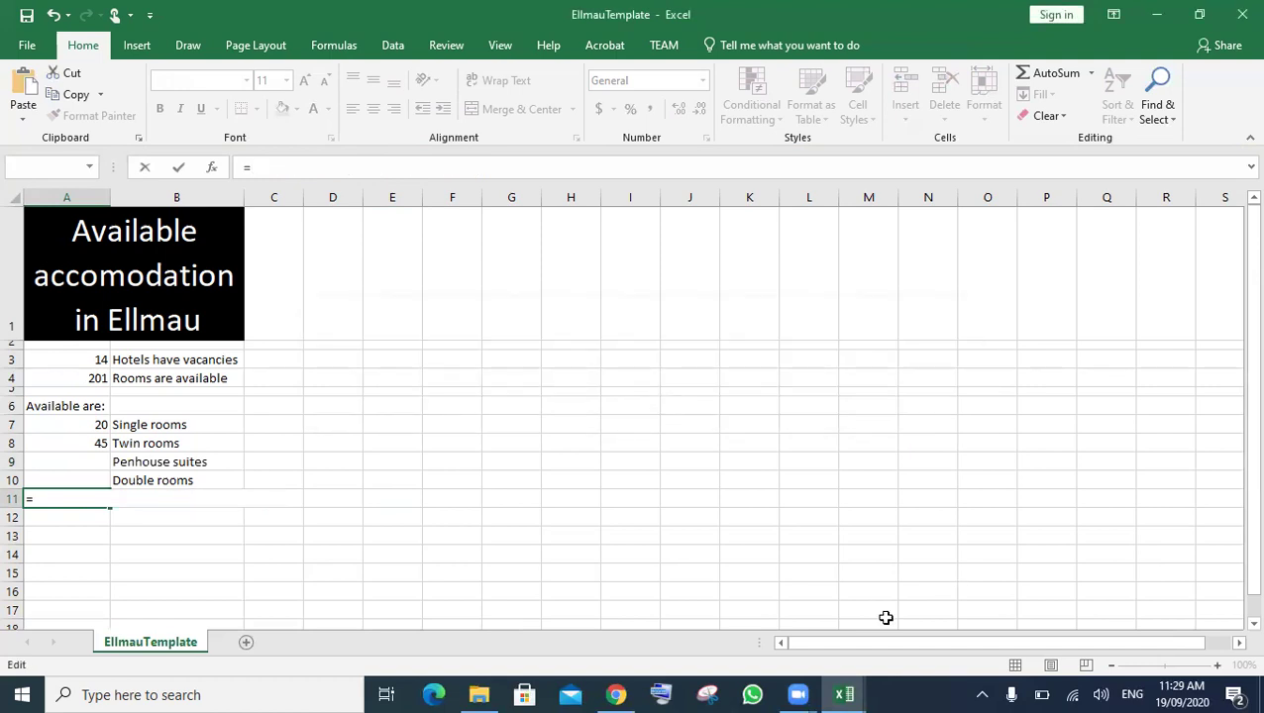
click(835, 693)
mouse_move(1035, 608)
key(BackSpace)
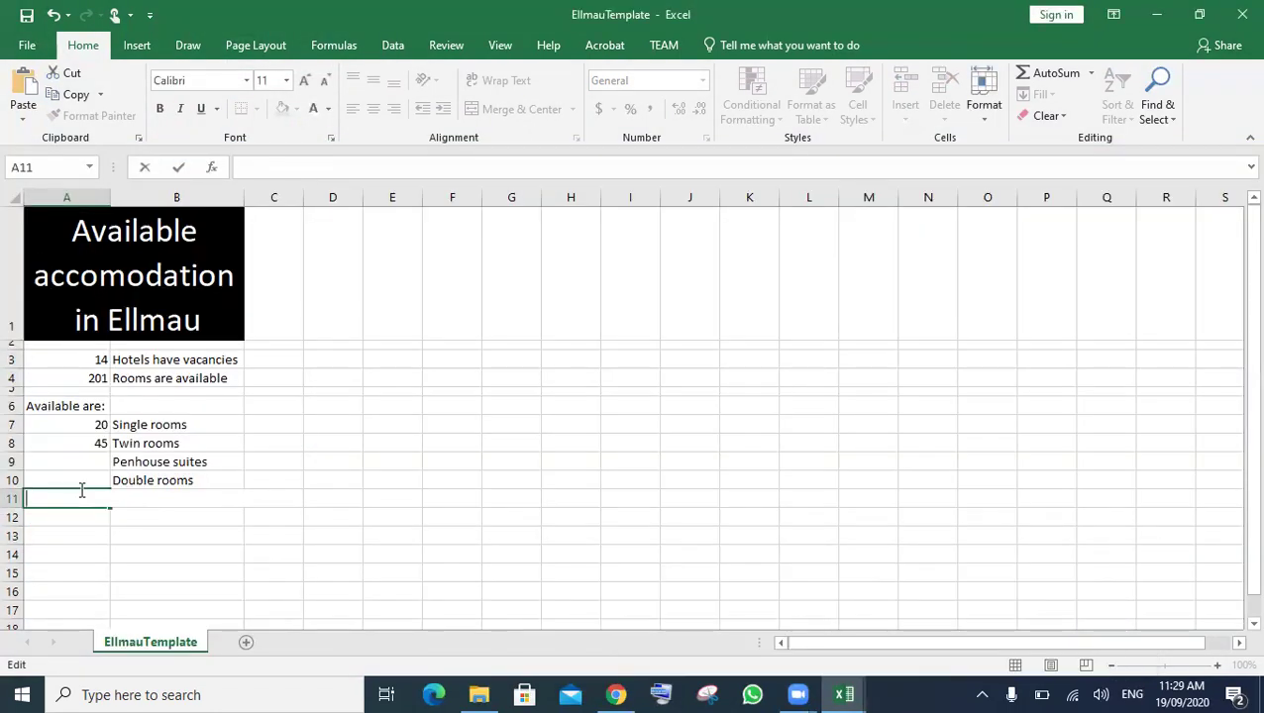
- Enter 59 in A11, 74 in A10 and 3 in A9
text(59)
click(96, 476)
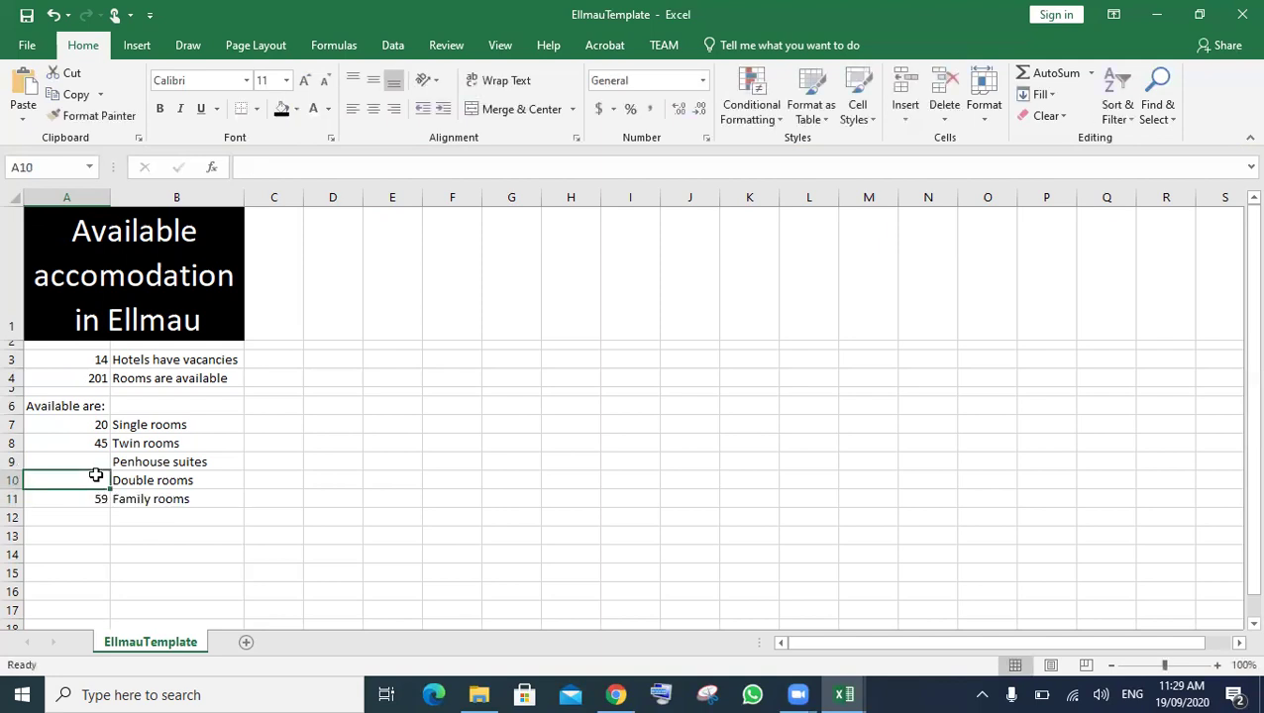
text(74)
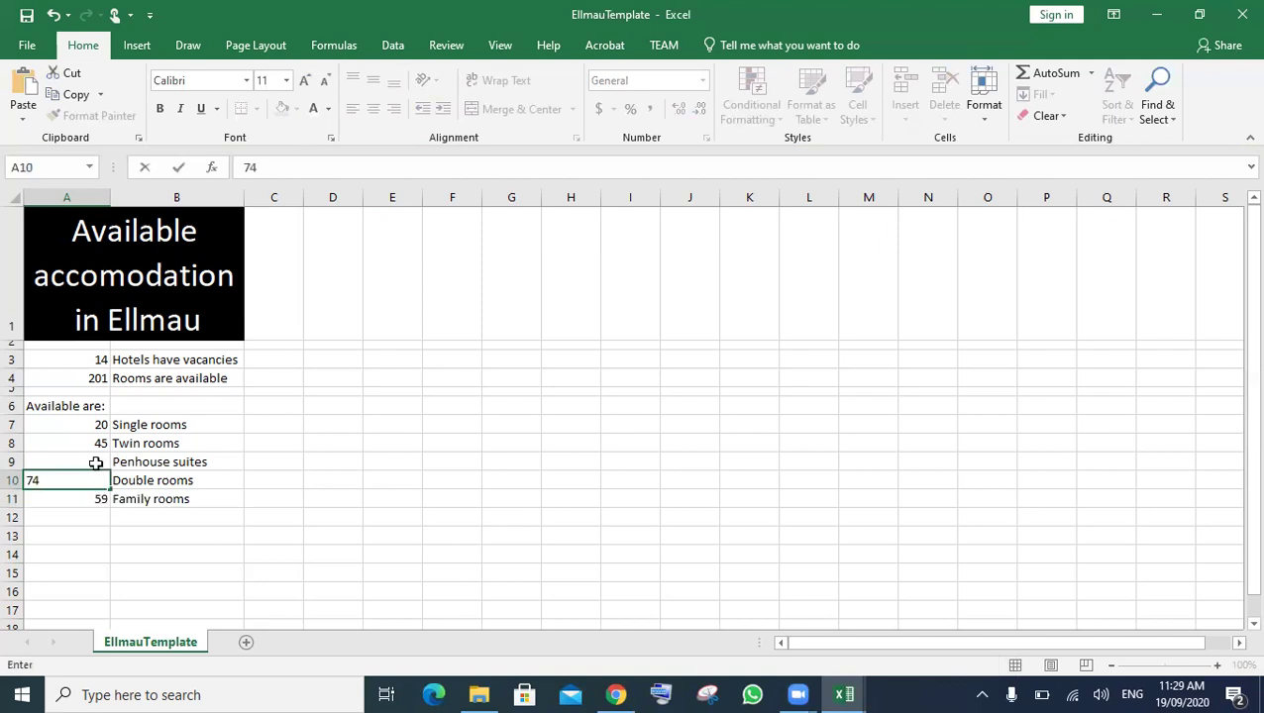
click(96, 463)
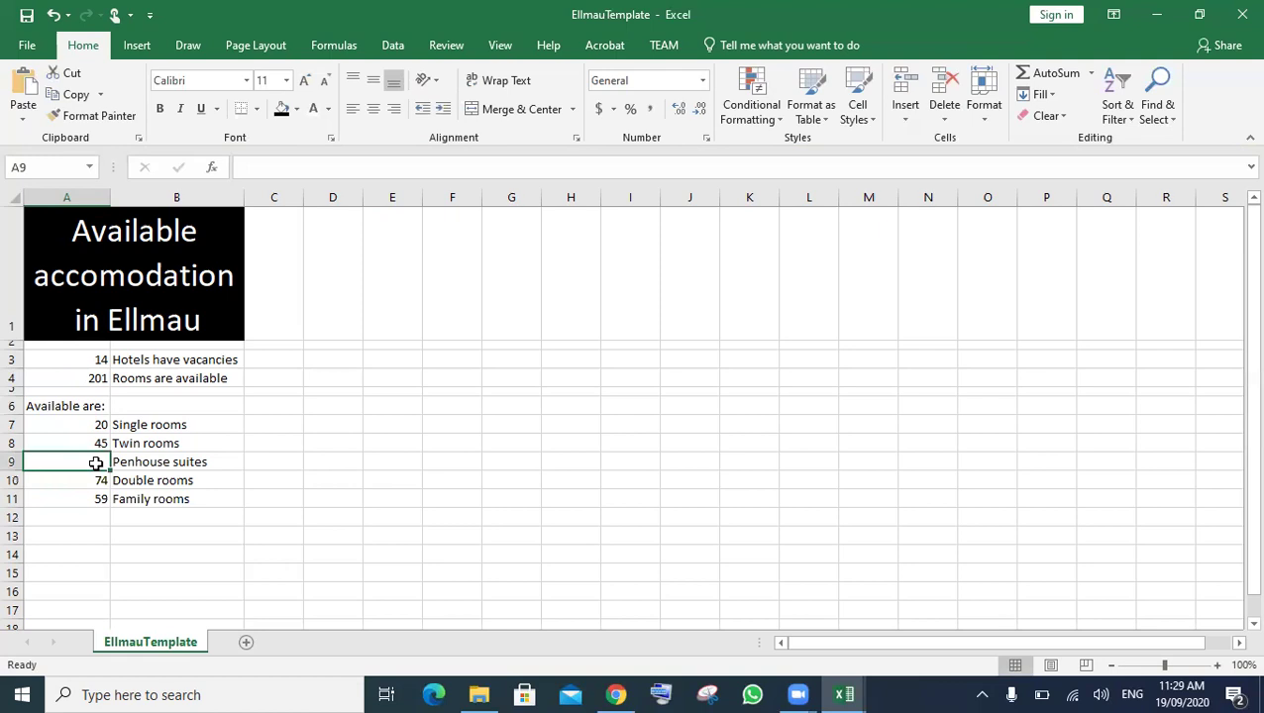
text(3)
click(378, 468)
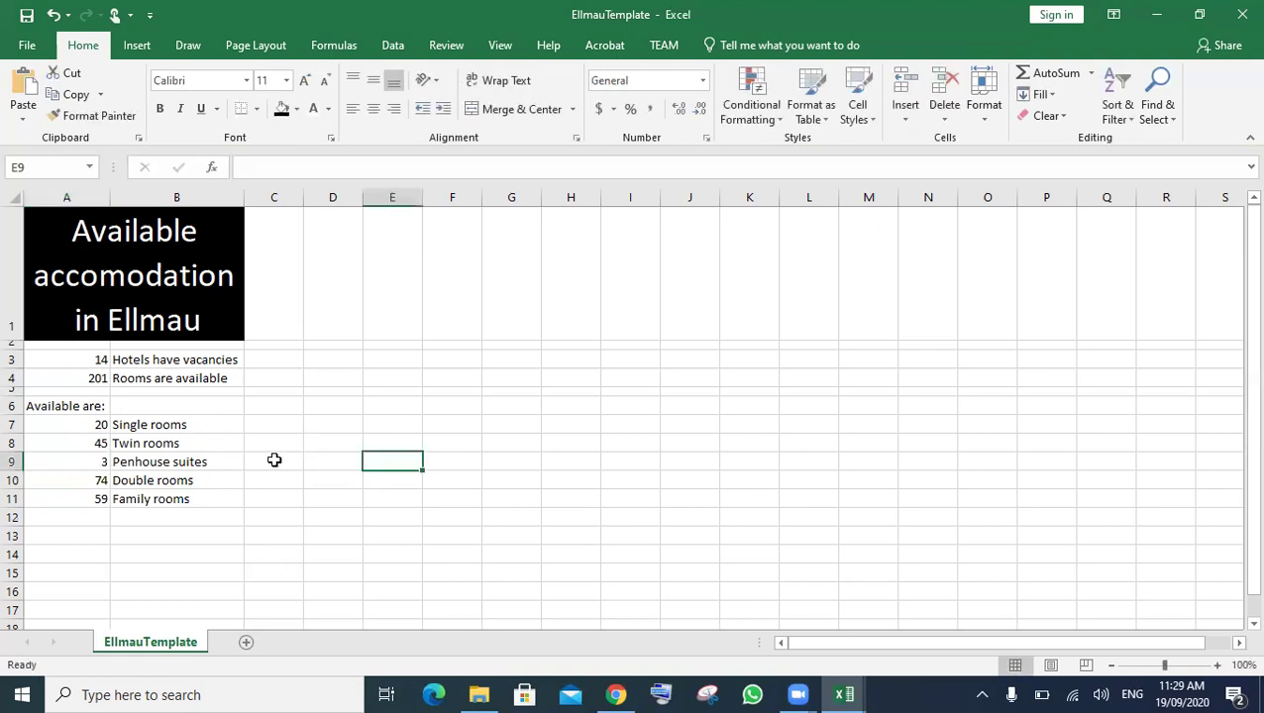
click(93, 426)
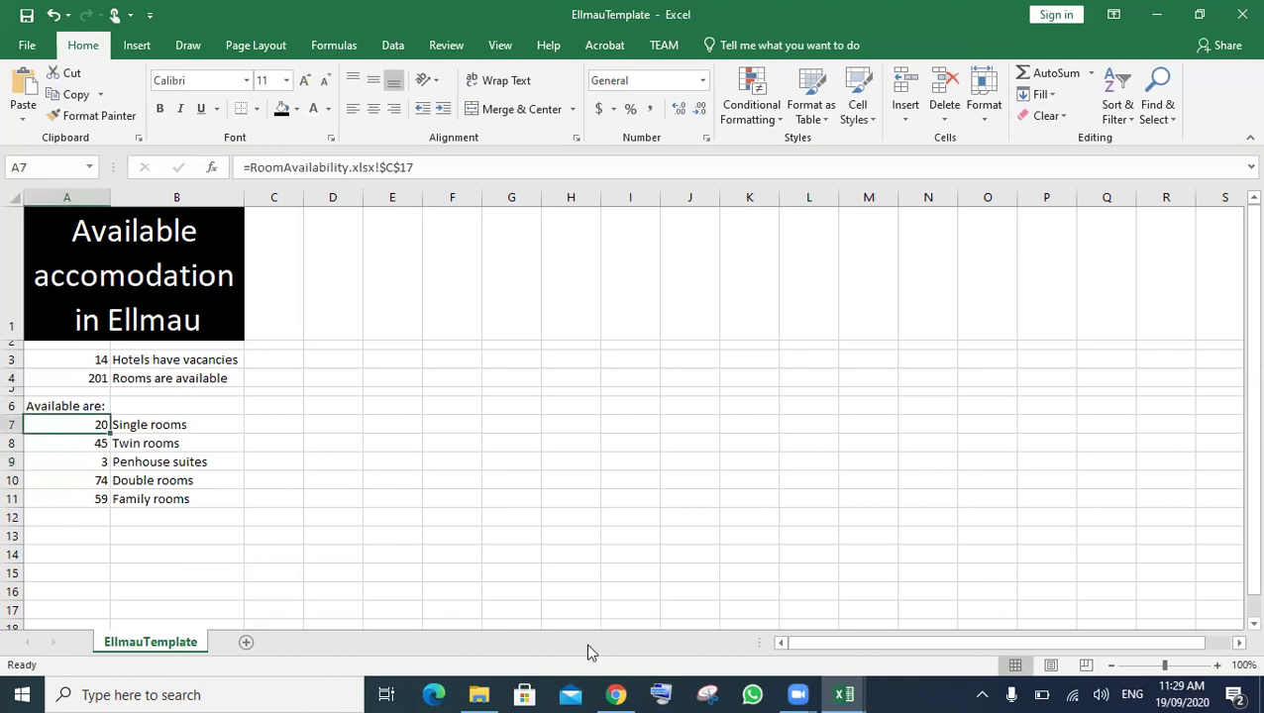
mouse_move(614, 690)
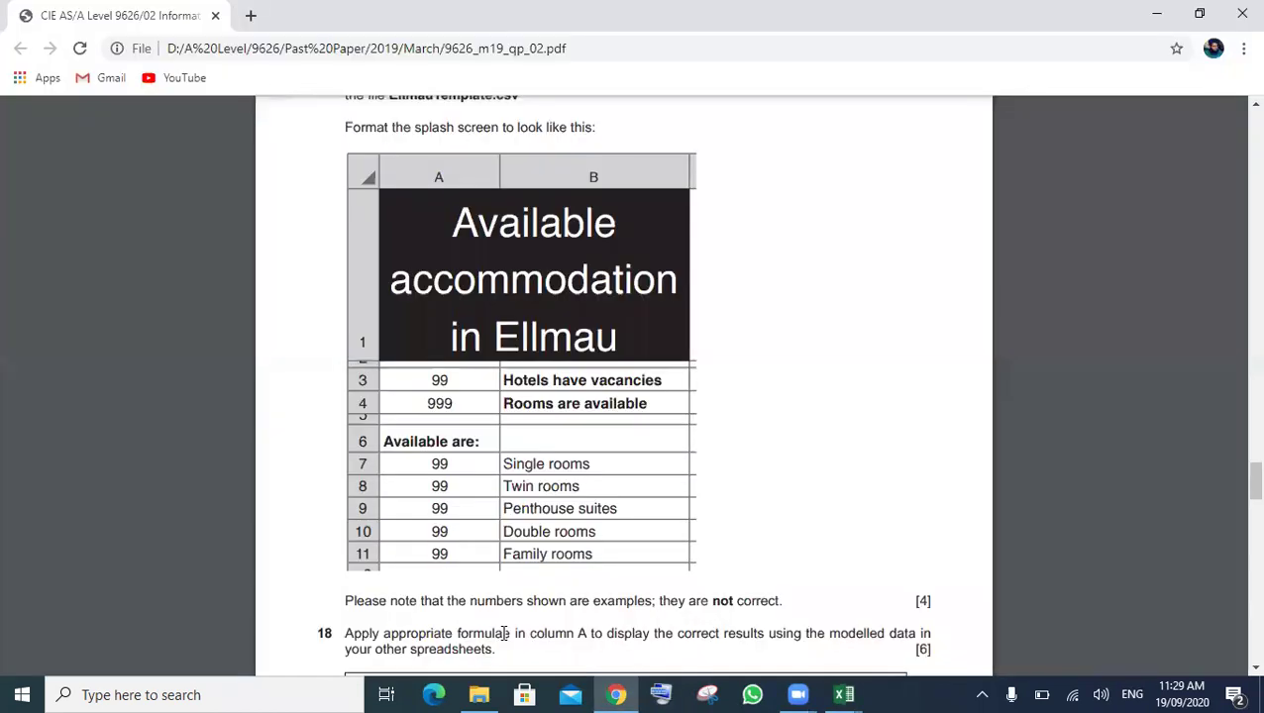
click(634, 626)
mouse_move(842, 693)
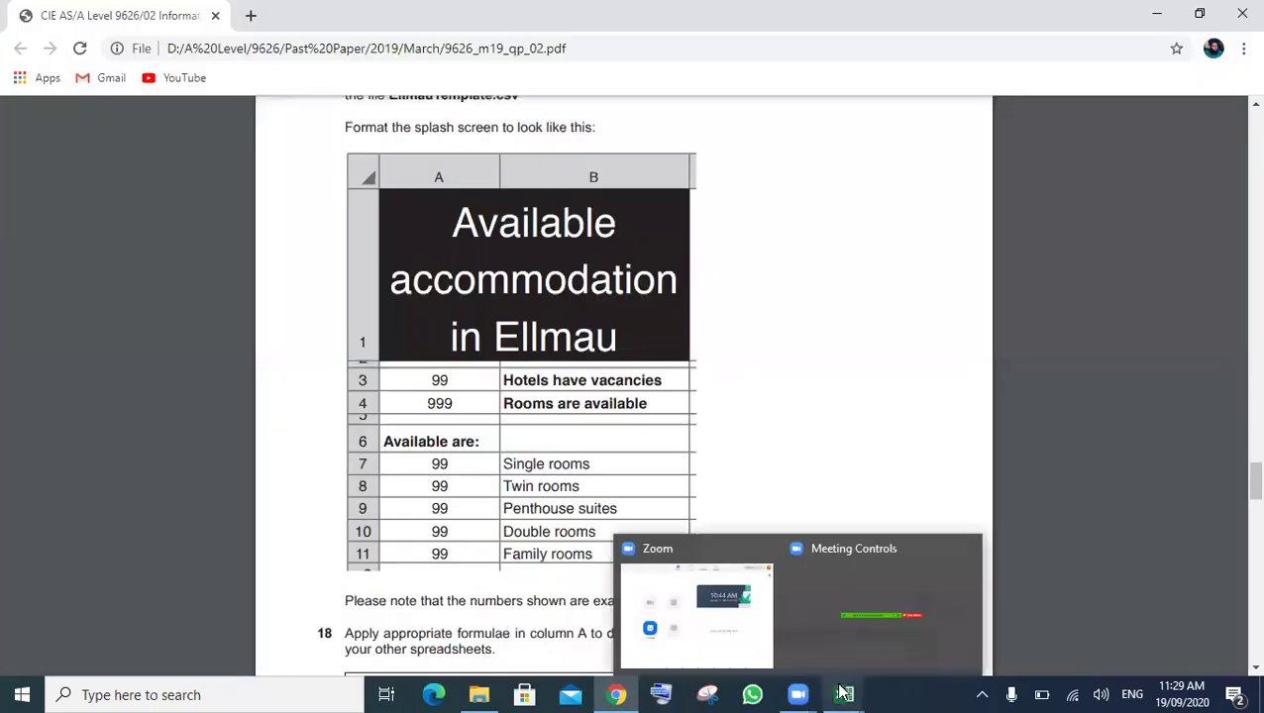
click(824, 639)
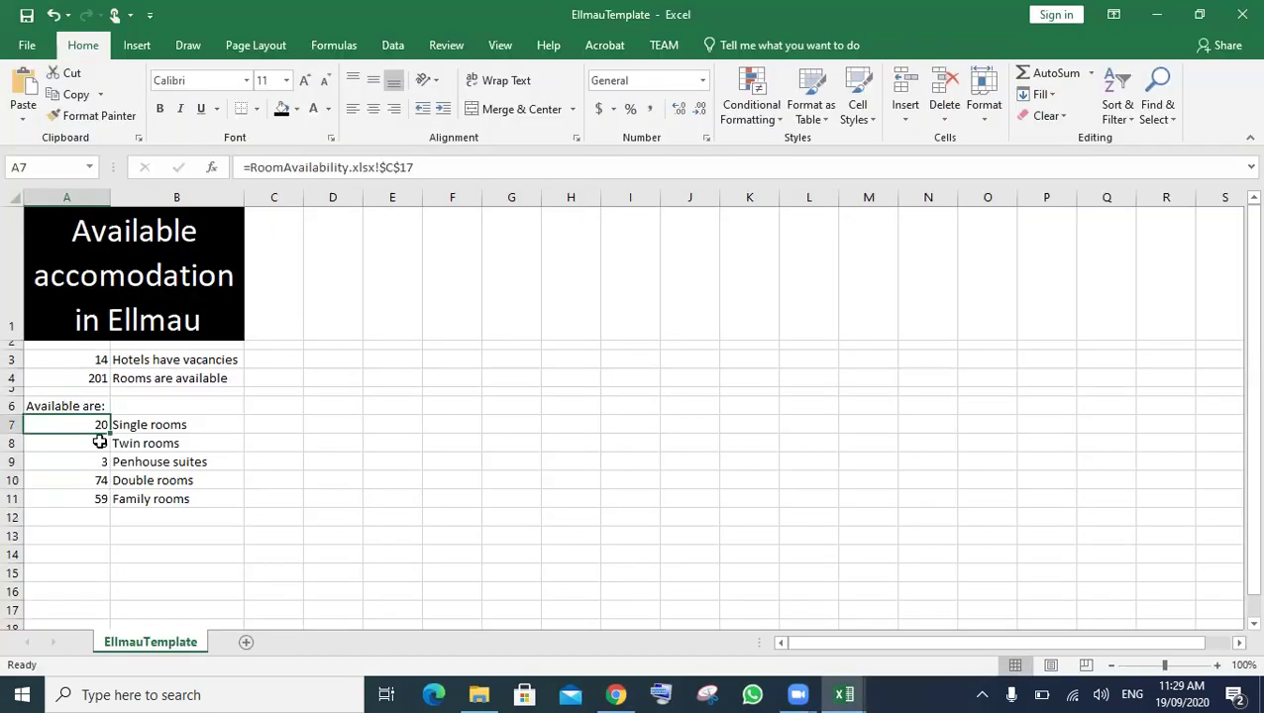
click(96, 443)
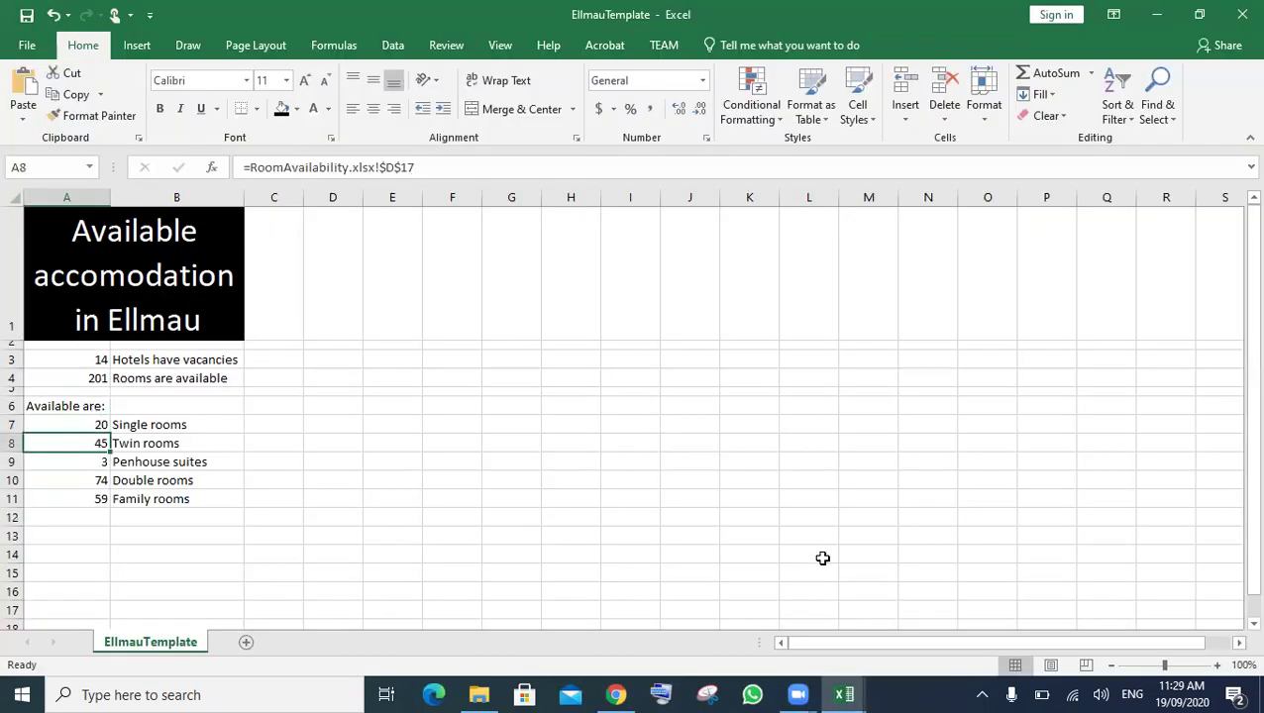
click(847, 692)
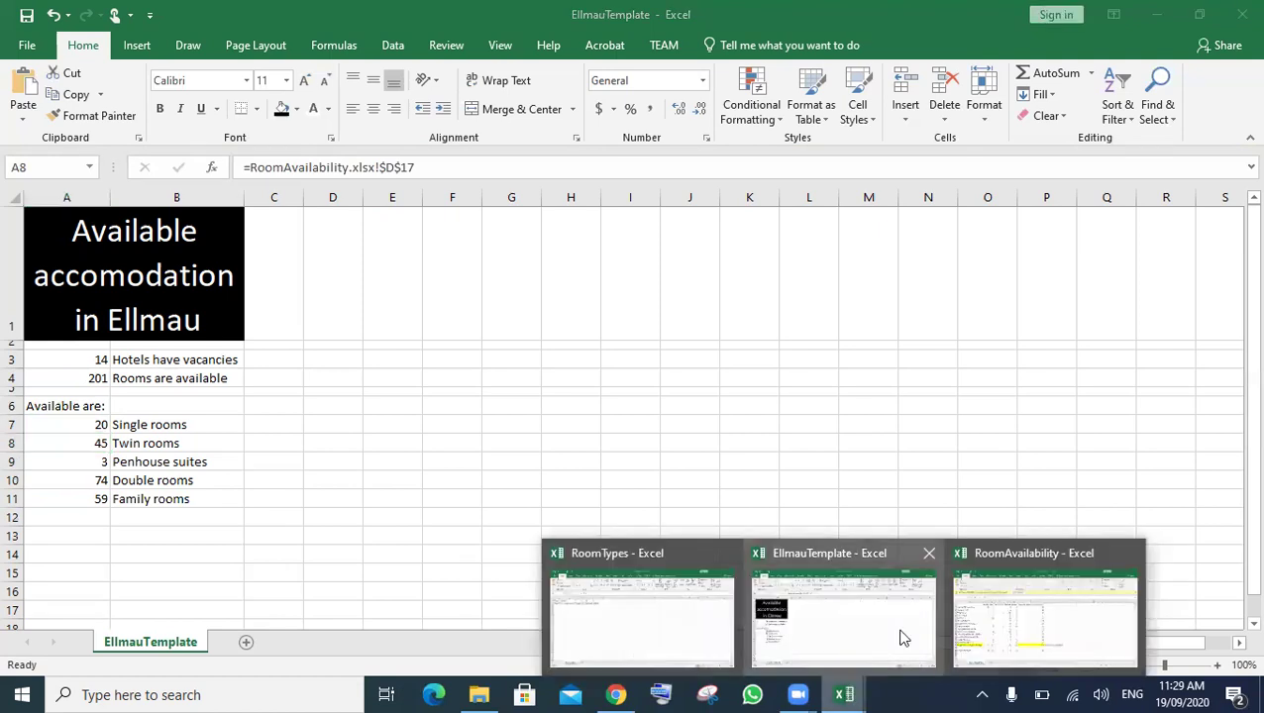
mouse_move(1053, 634)
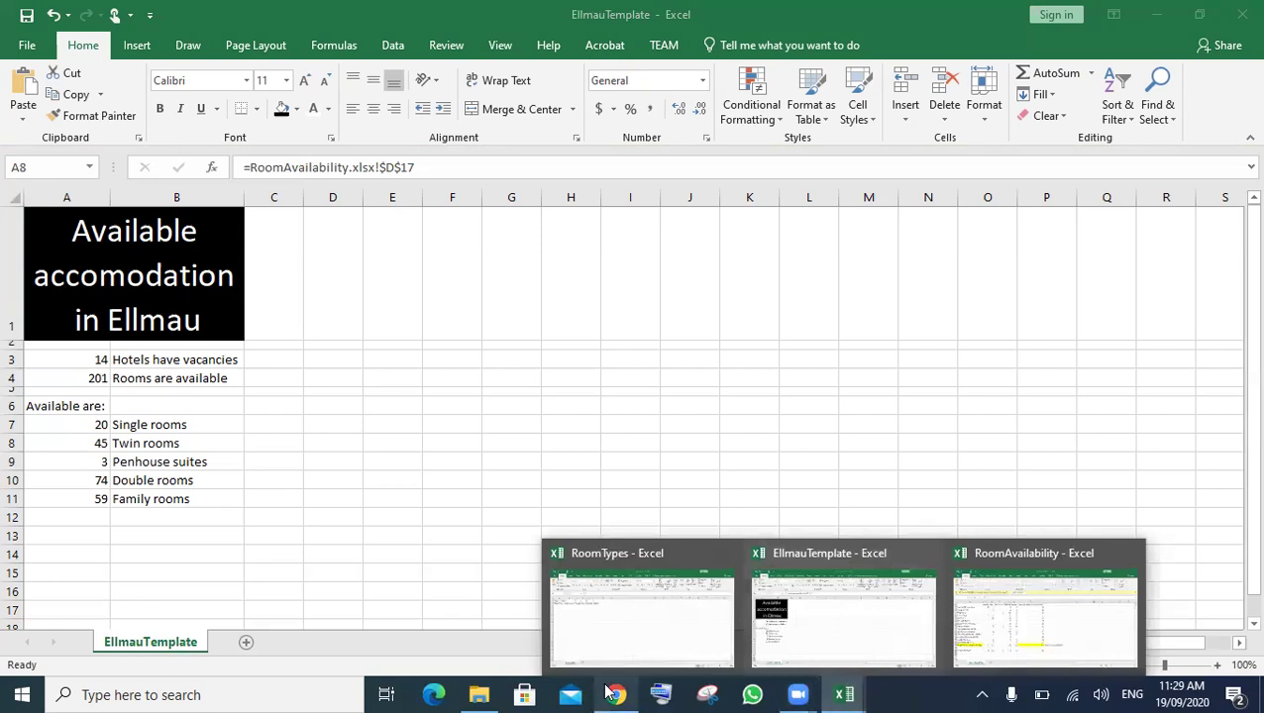
click(613, 695)
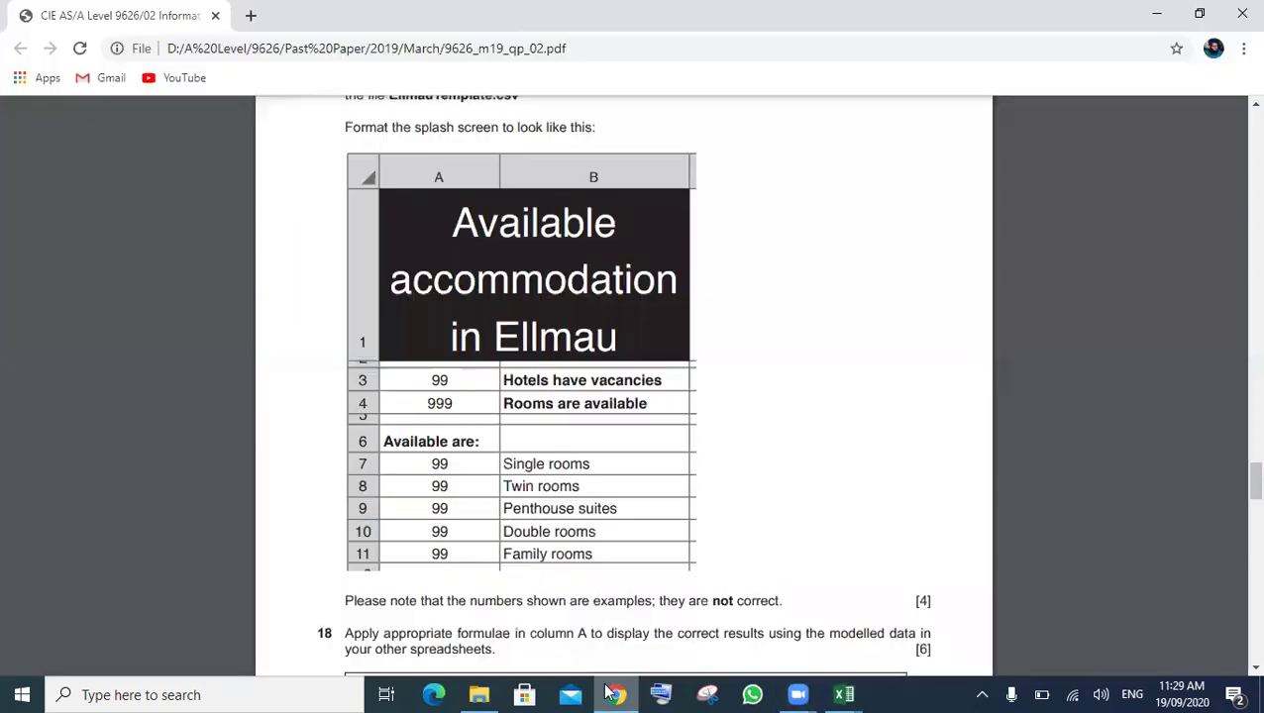
key(Down)
key(Down)
key(Down)
key(Down)
key(Down)
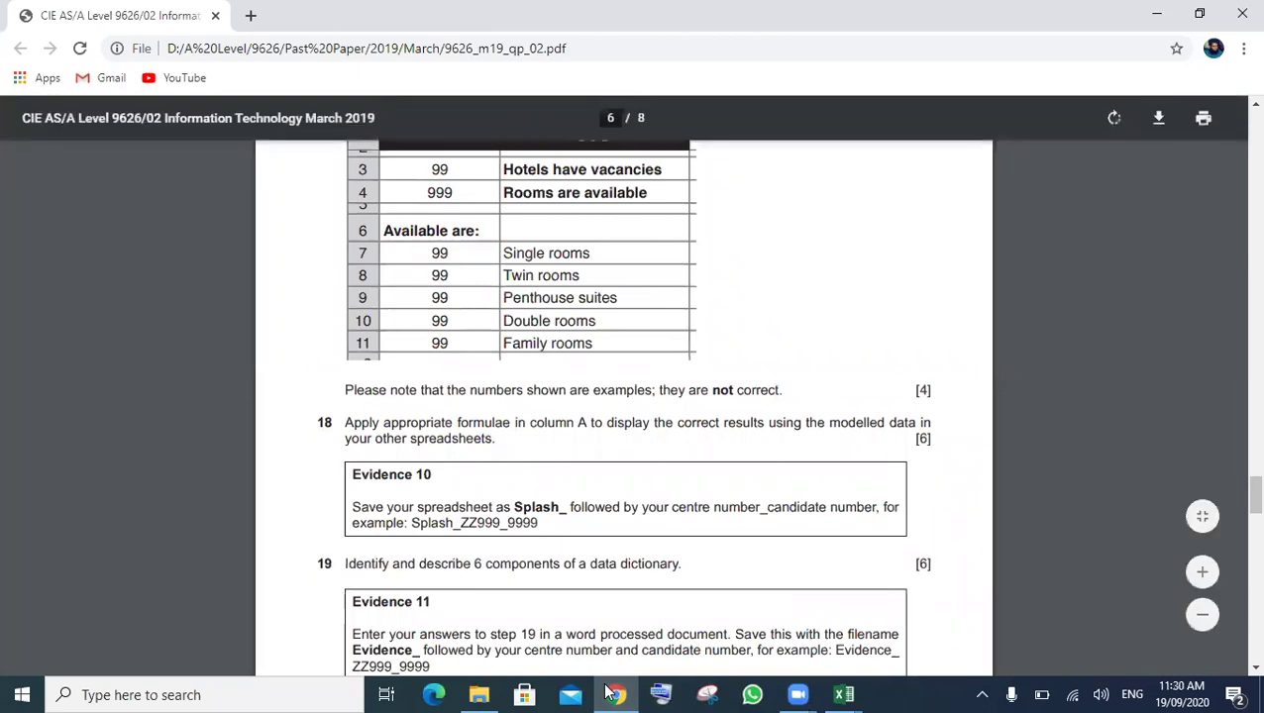
drag(566, 506, 519, 503)
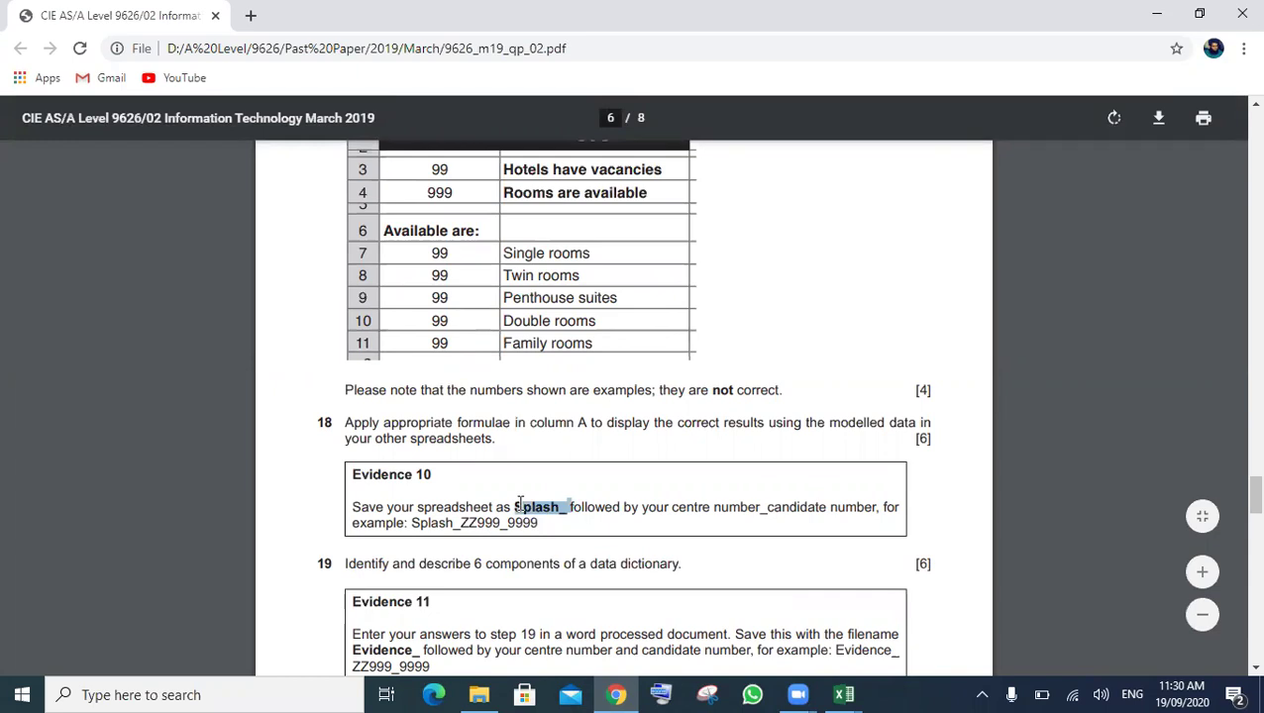
click(840, 694)
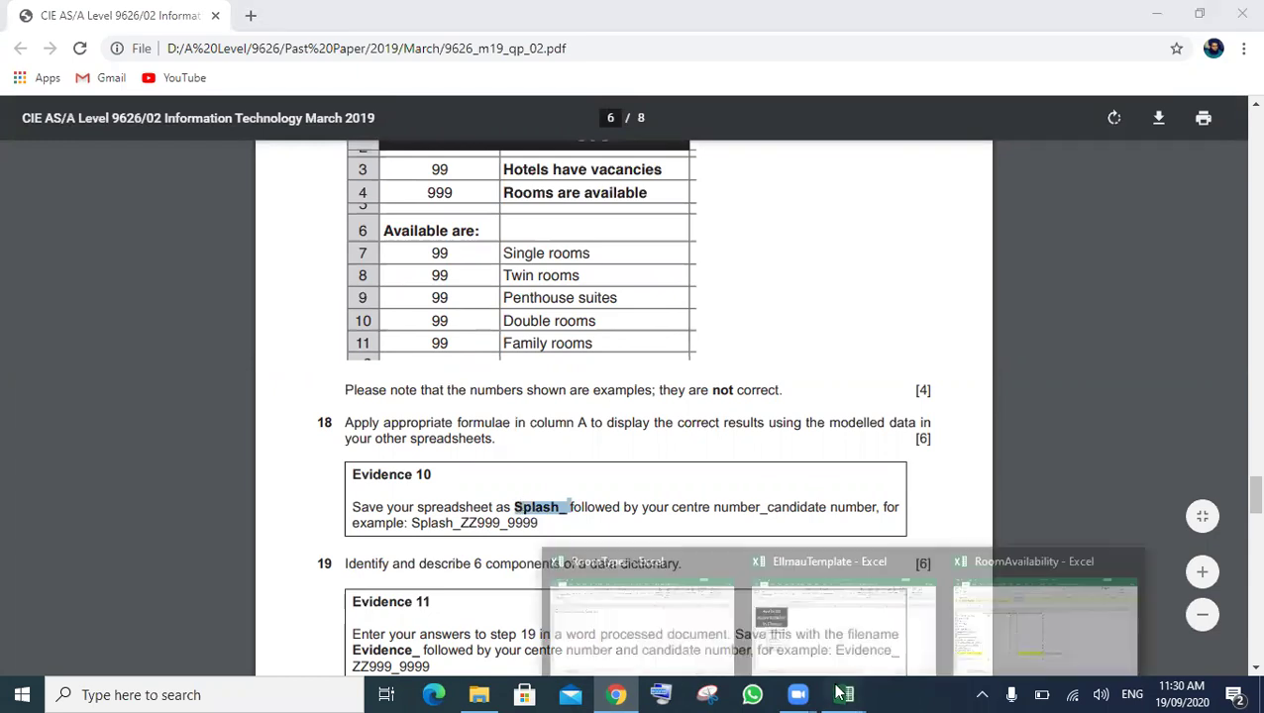
- Save EllmauTemplate as Excel Workbook 'Splash_ PK964_0000' in the current source-files folder
click(820, 630)
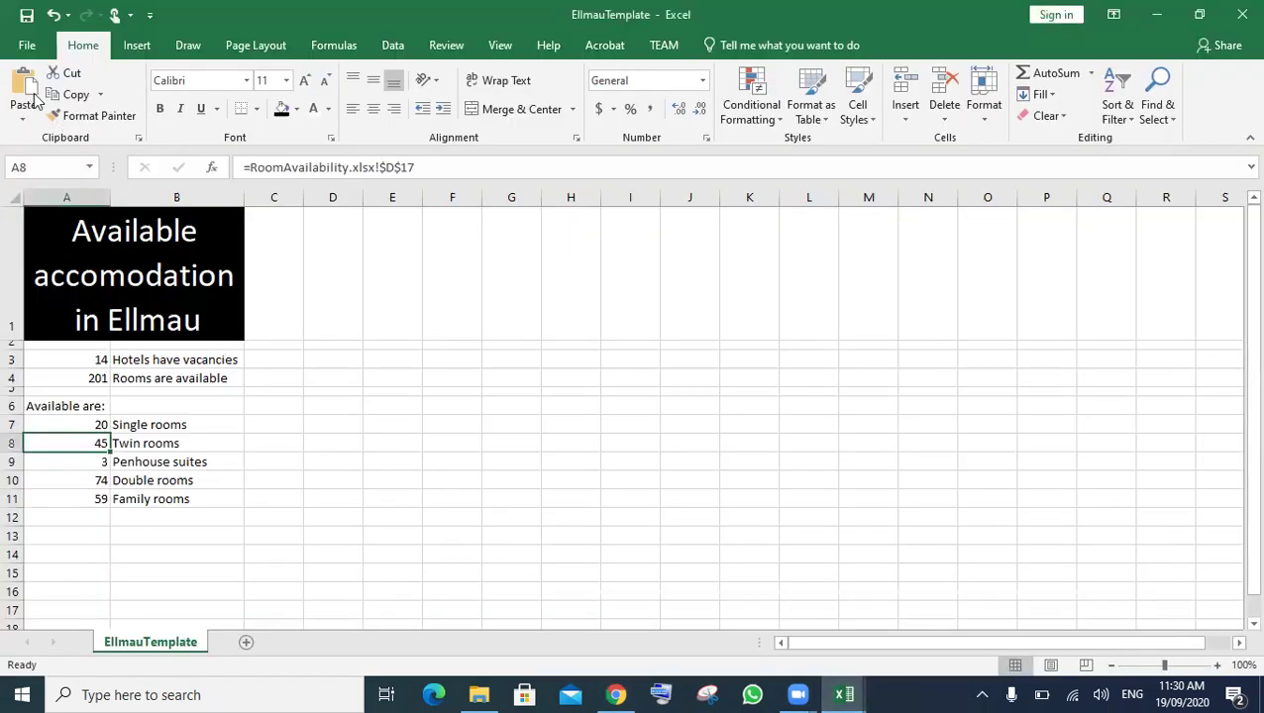
click(30, 46)
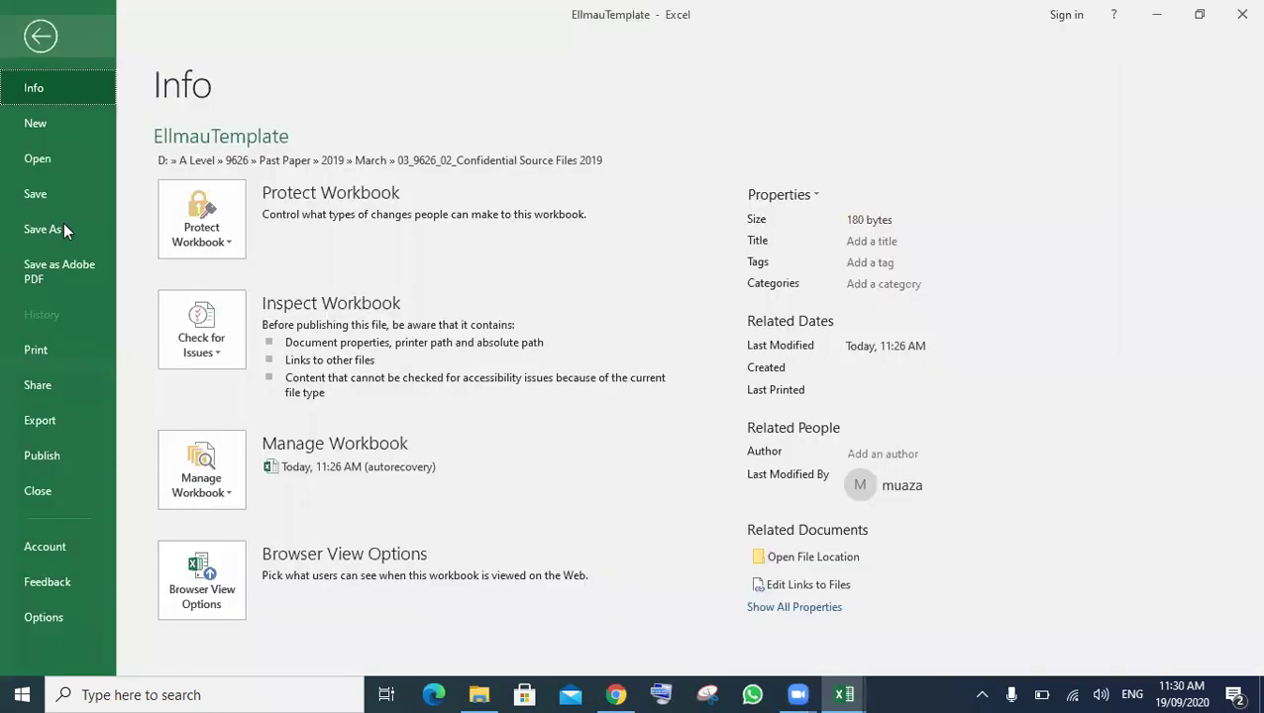
click(63, 231)
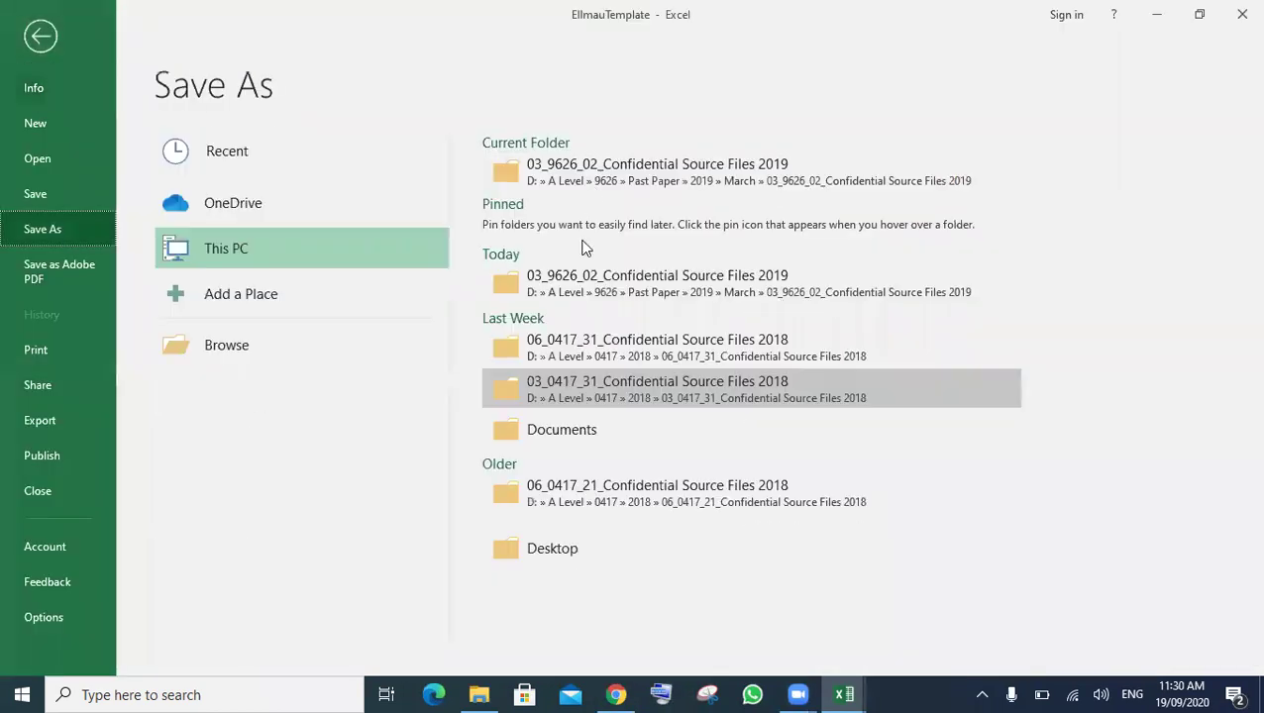
click(594, 188)
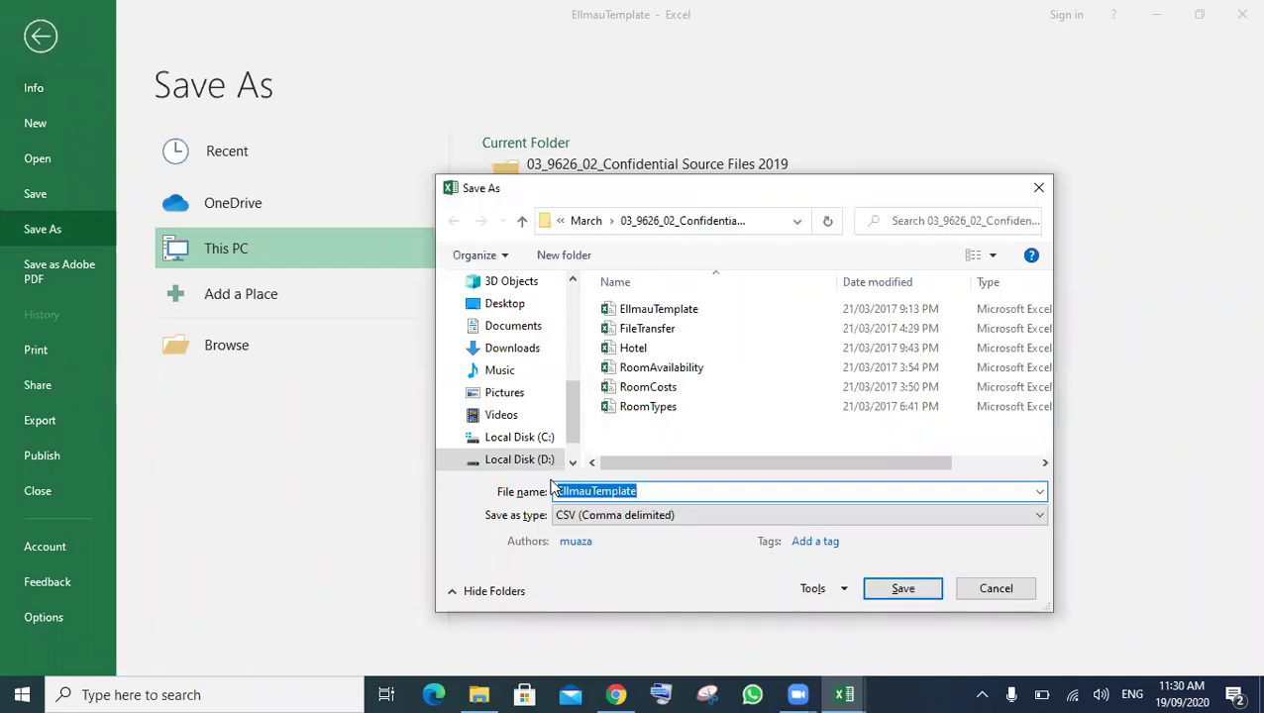
click(609, 516)
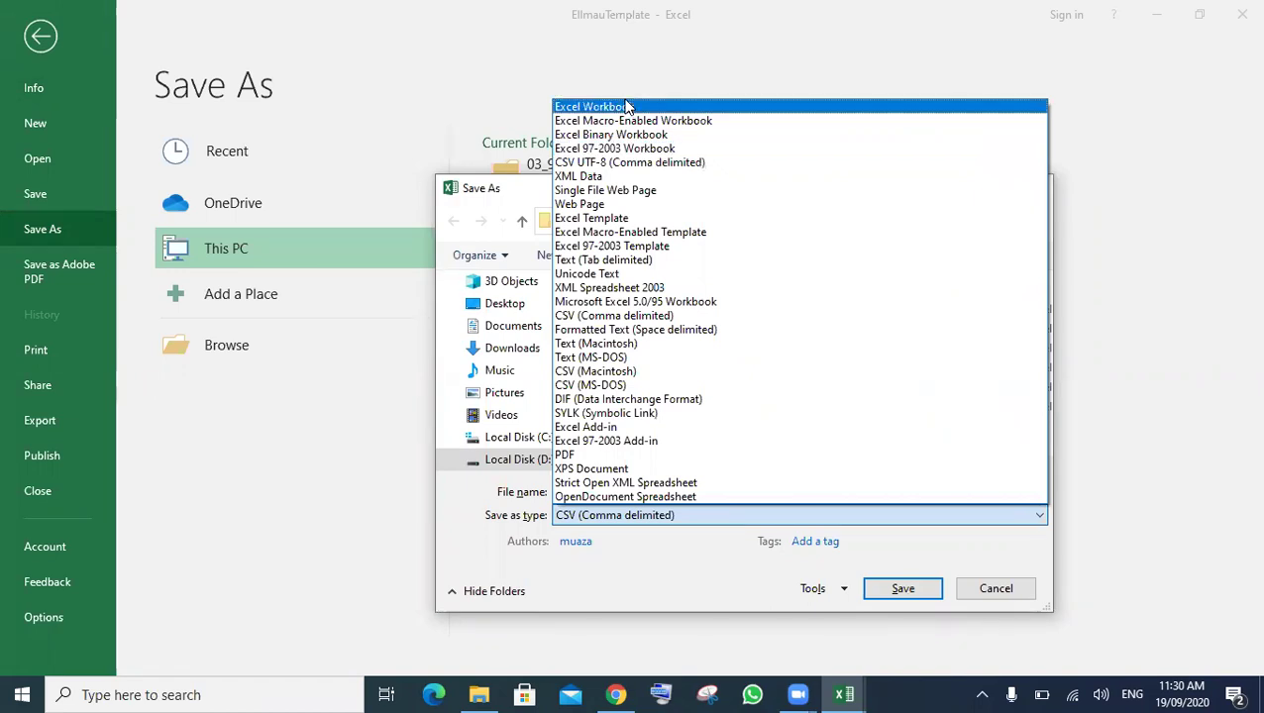
click(626, 106)
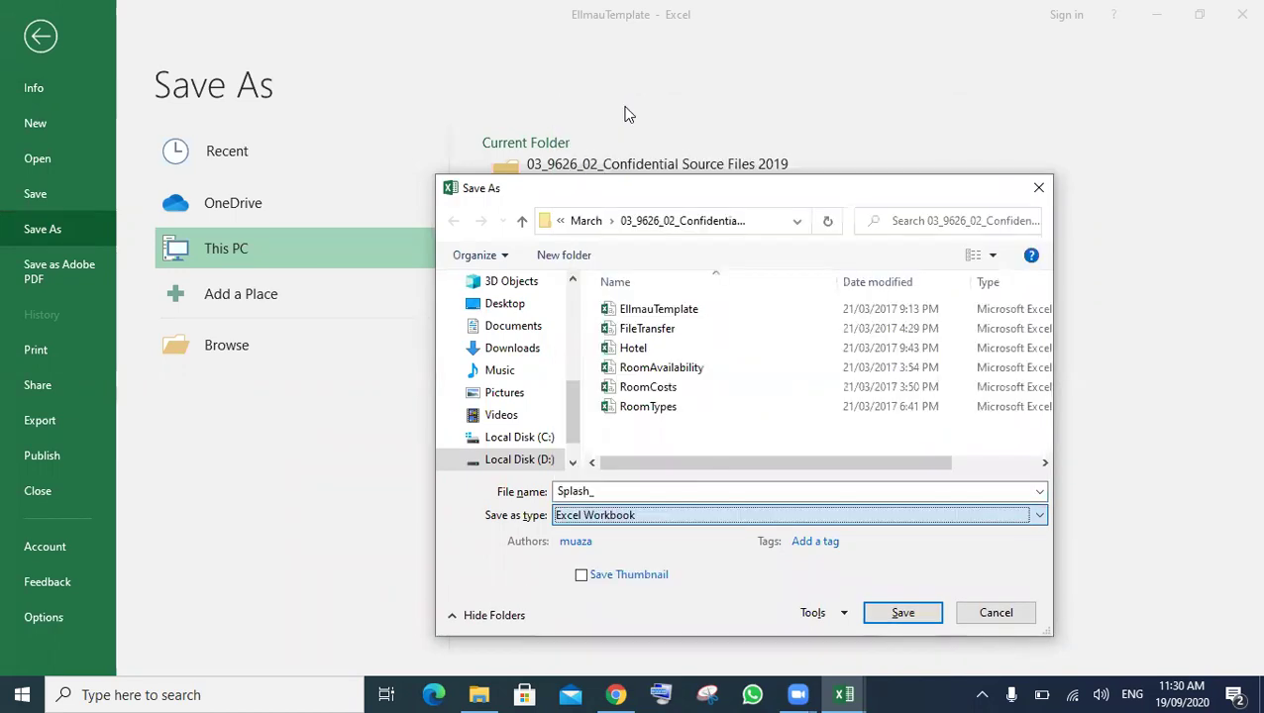
click(621, 496)
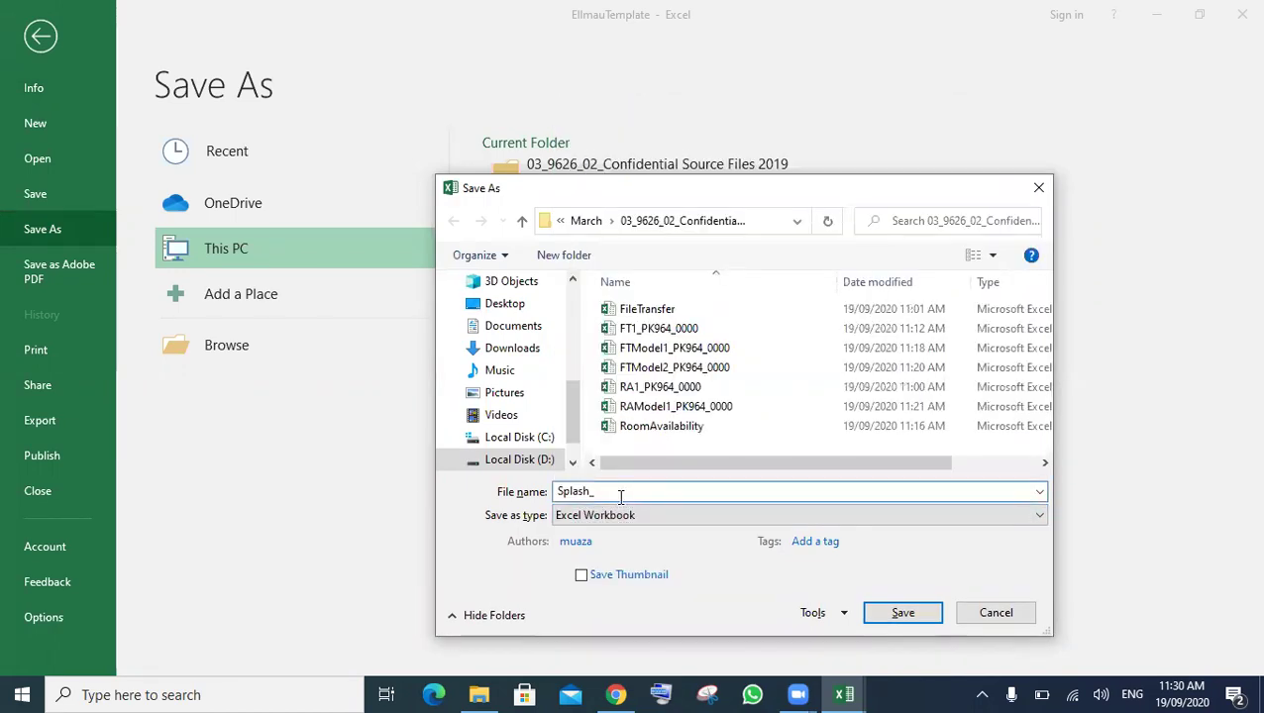
text(Splash_ PK964_0000)
click(890, 614)
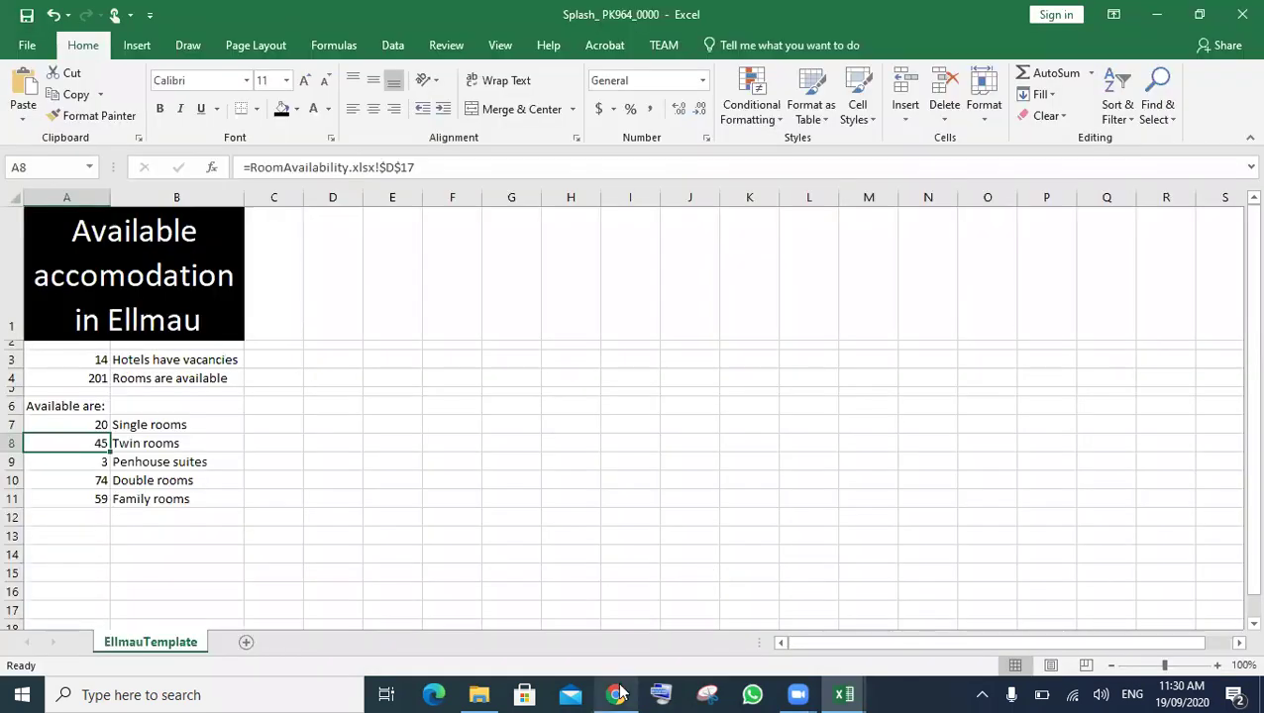
- Scroll through the exam paper in Chrome to reread the saving instructions
click(618, 694)
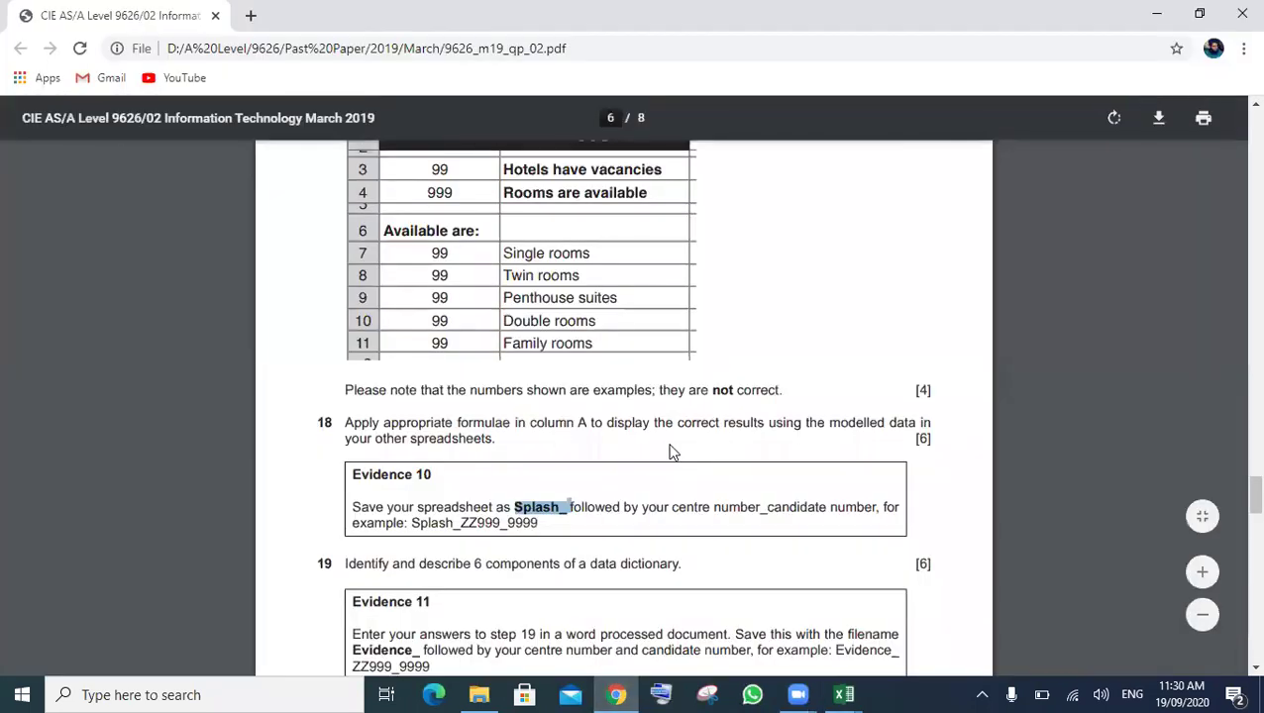
scroll(670, 452, down, 2)
scroll(670, 453, down, 1)
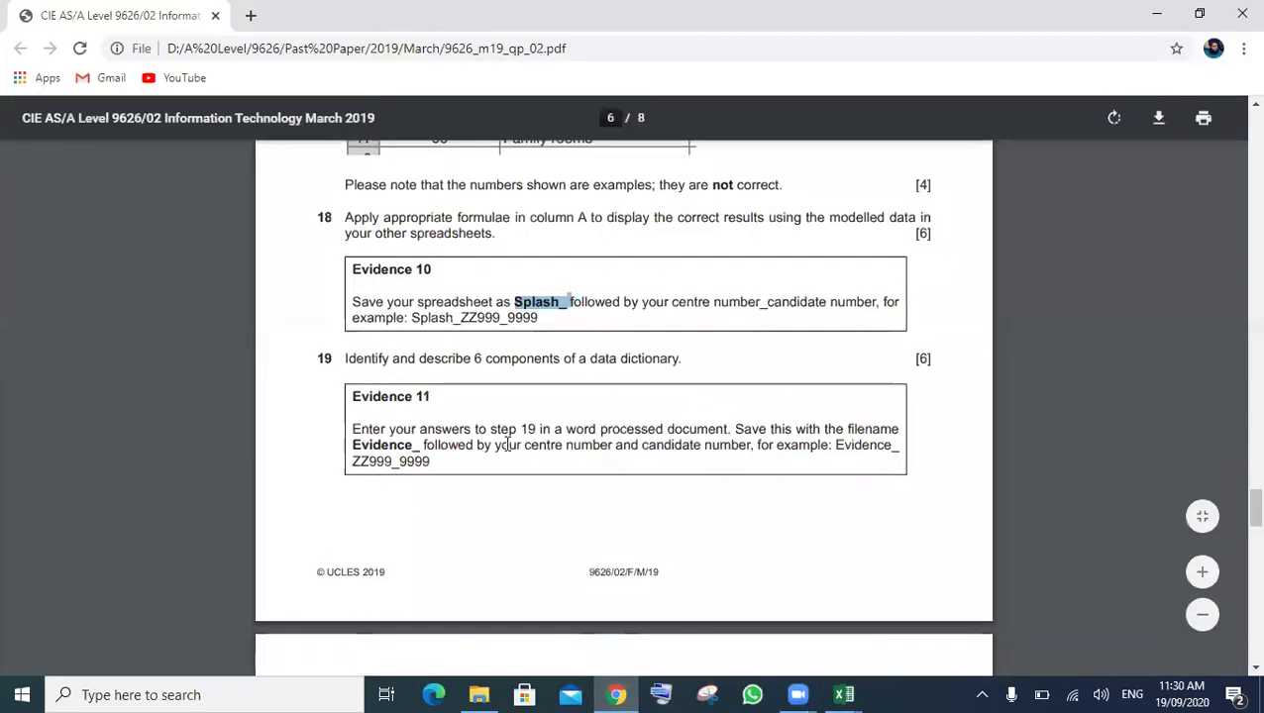
scroll(662, 358, down, 1)
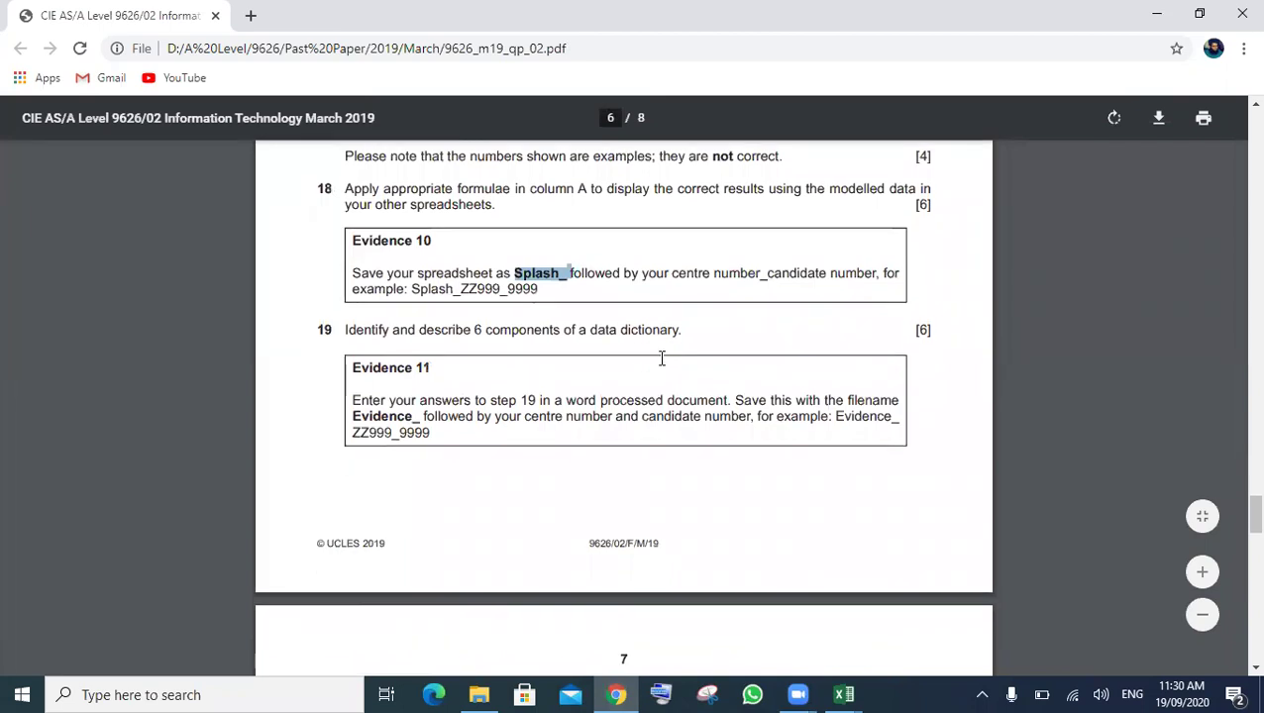
scroll(661, 358, down, 3)
scroll(662, 358, down, 1)
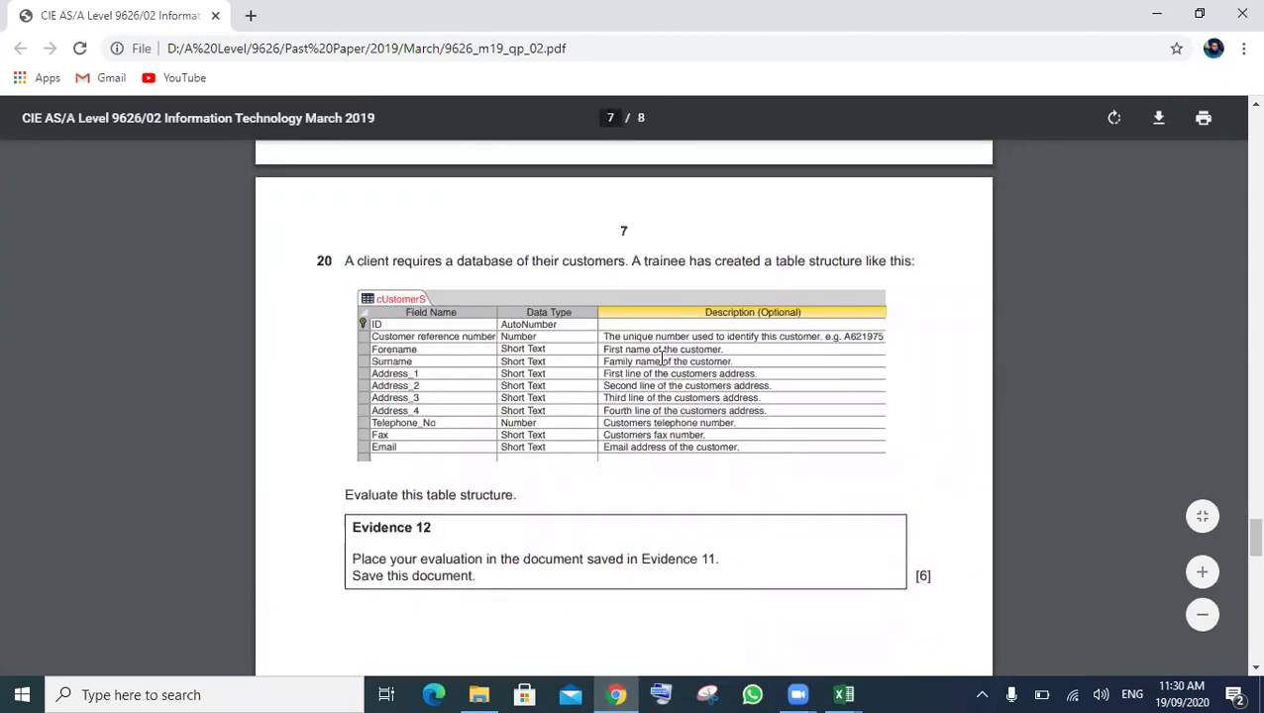
scroll(661, 357, down, 1)
scroll(662, 358, up, 1)
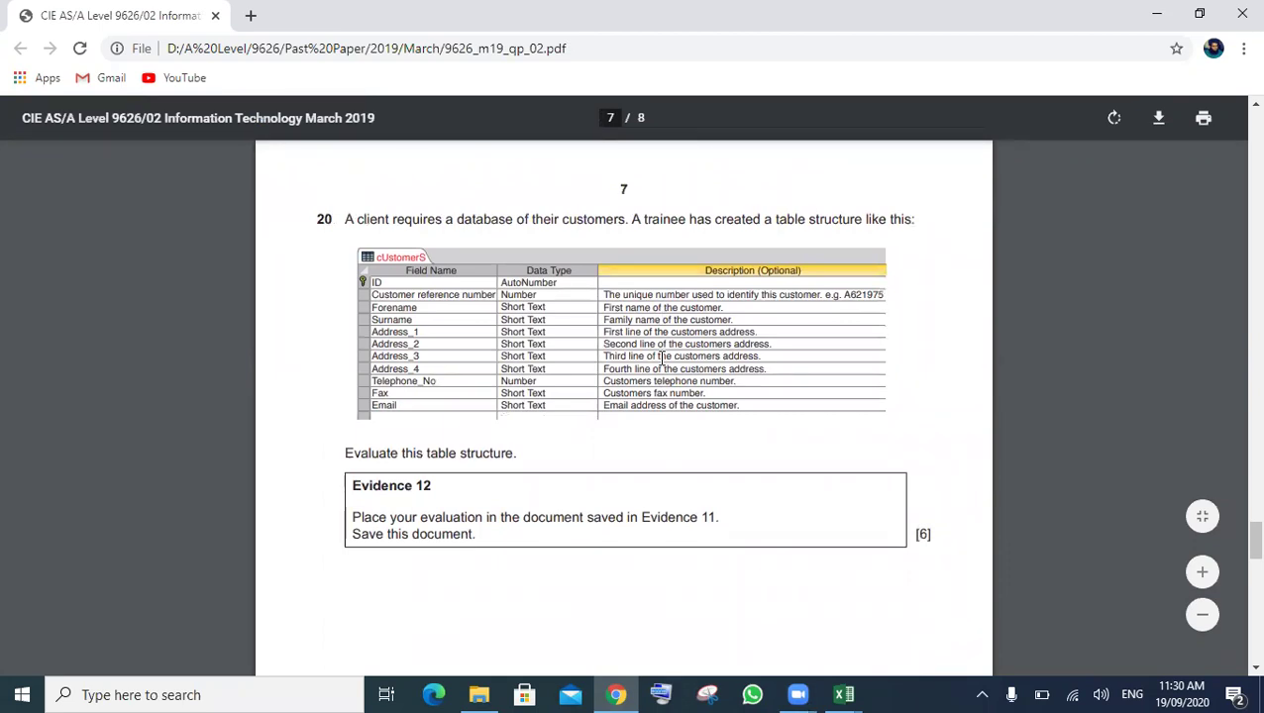
scroll(661, 359, down, 1)
scroll(662, 359, up, 1)
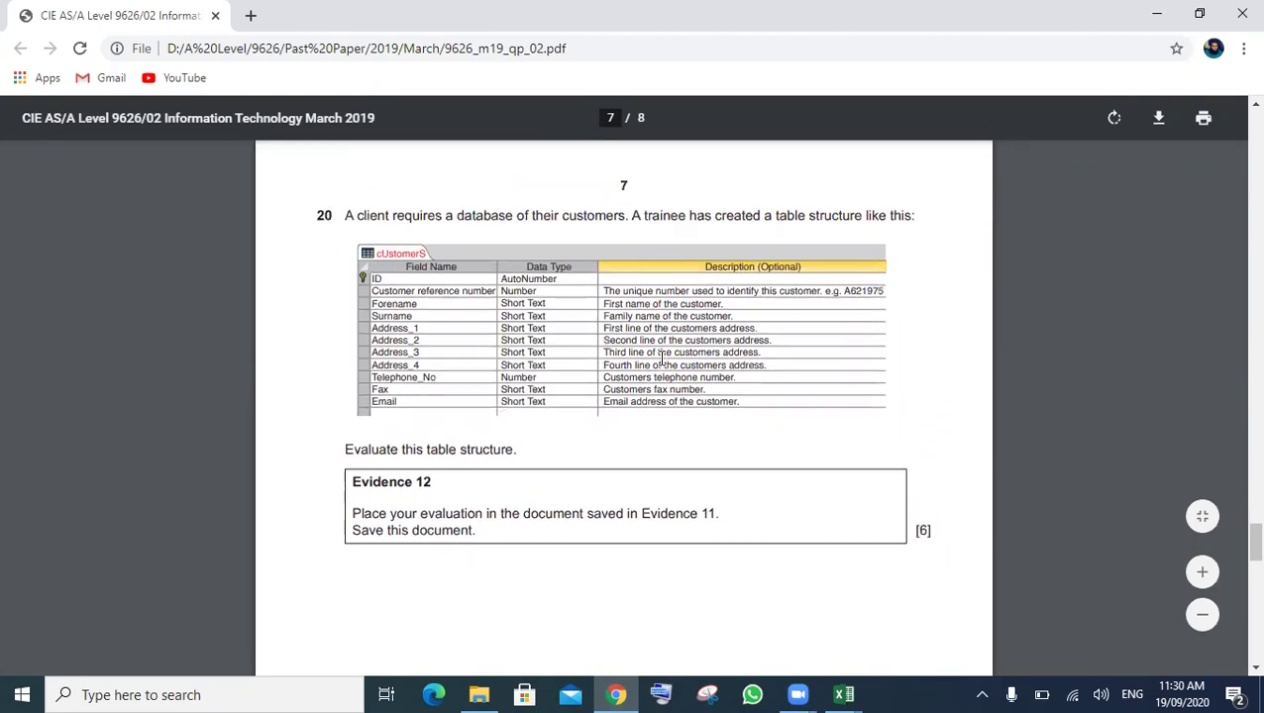
scroll(662, 359, up, 1)
scroll(662, 359, up, 4)
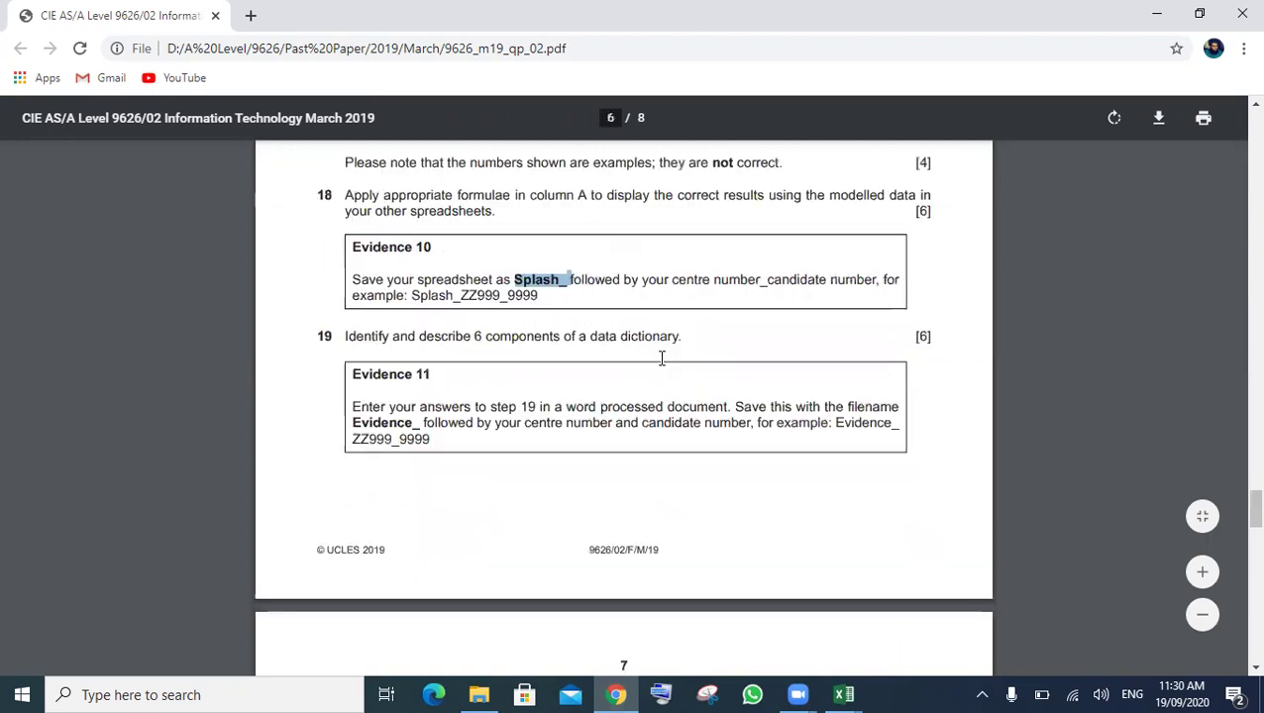
scroll(662, 359, up, 1)
scroll(662, 359, up, 1)
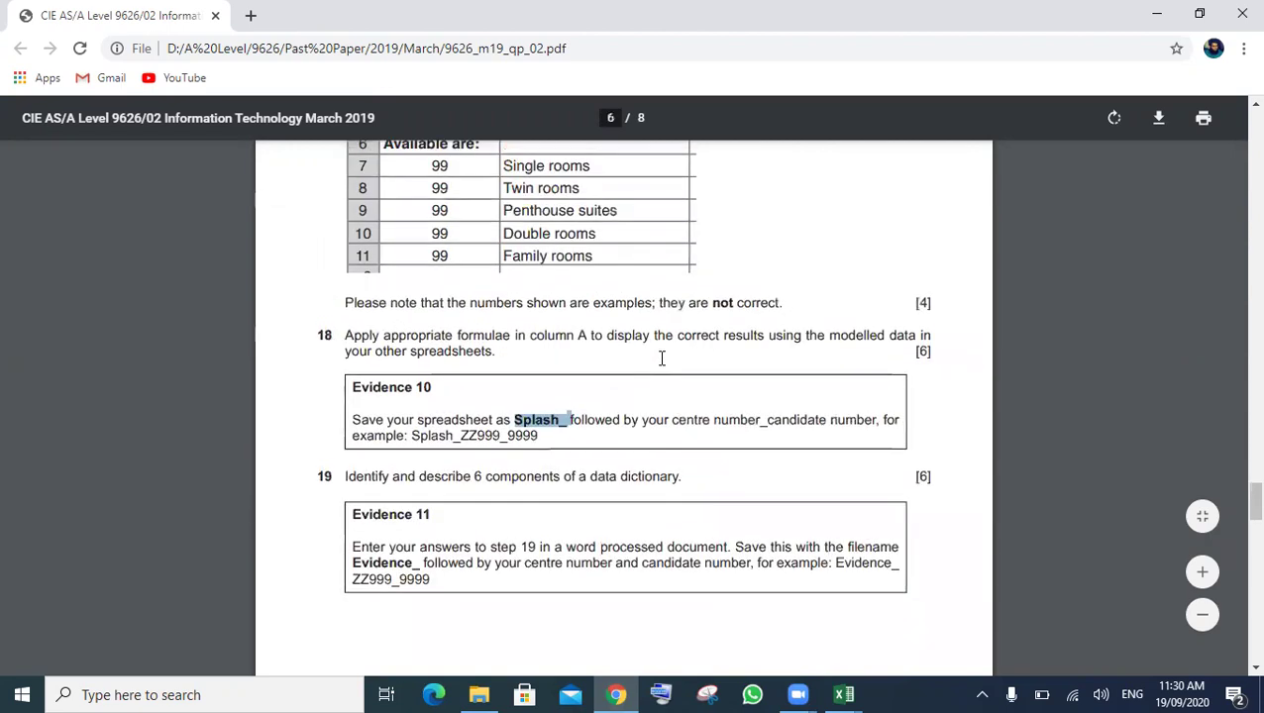
scroll(662, 359, down, 1)
scroll(662, 359, up, 1)
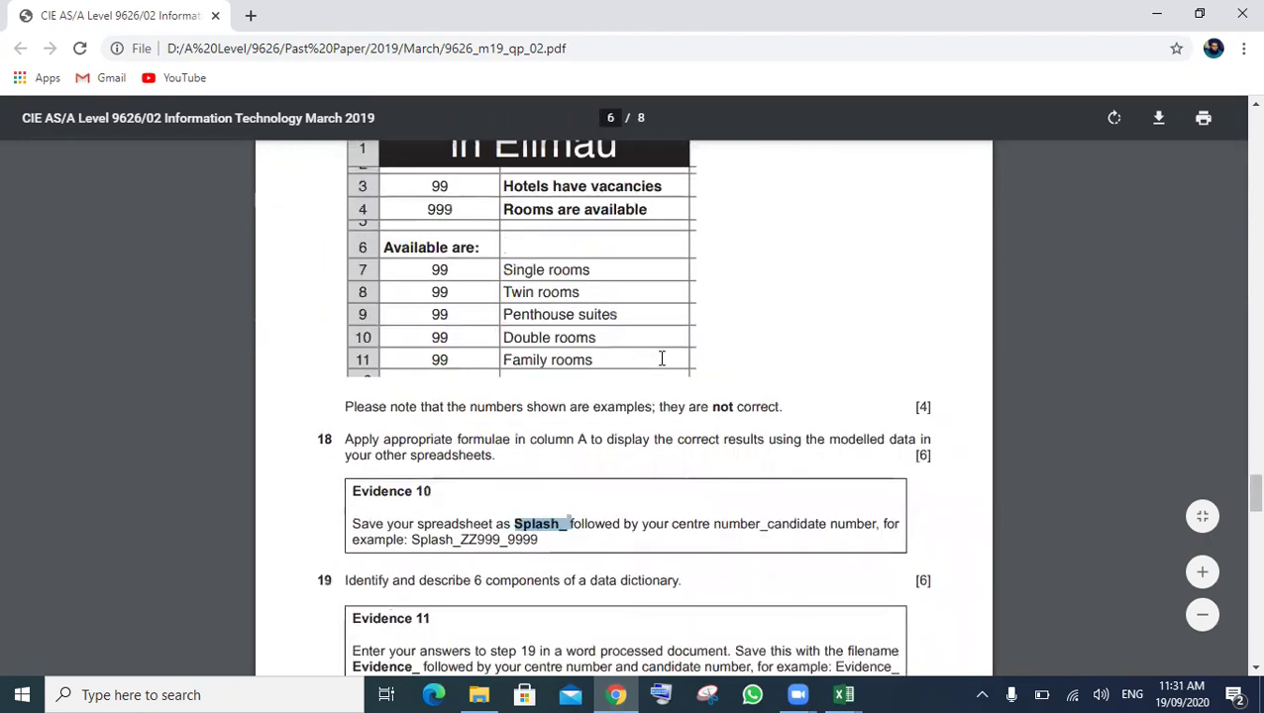
scroll(662, 358, up, 1)
scroll(661, 358, down, 2)
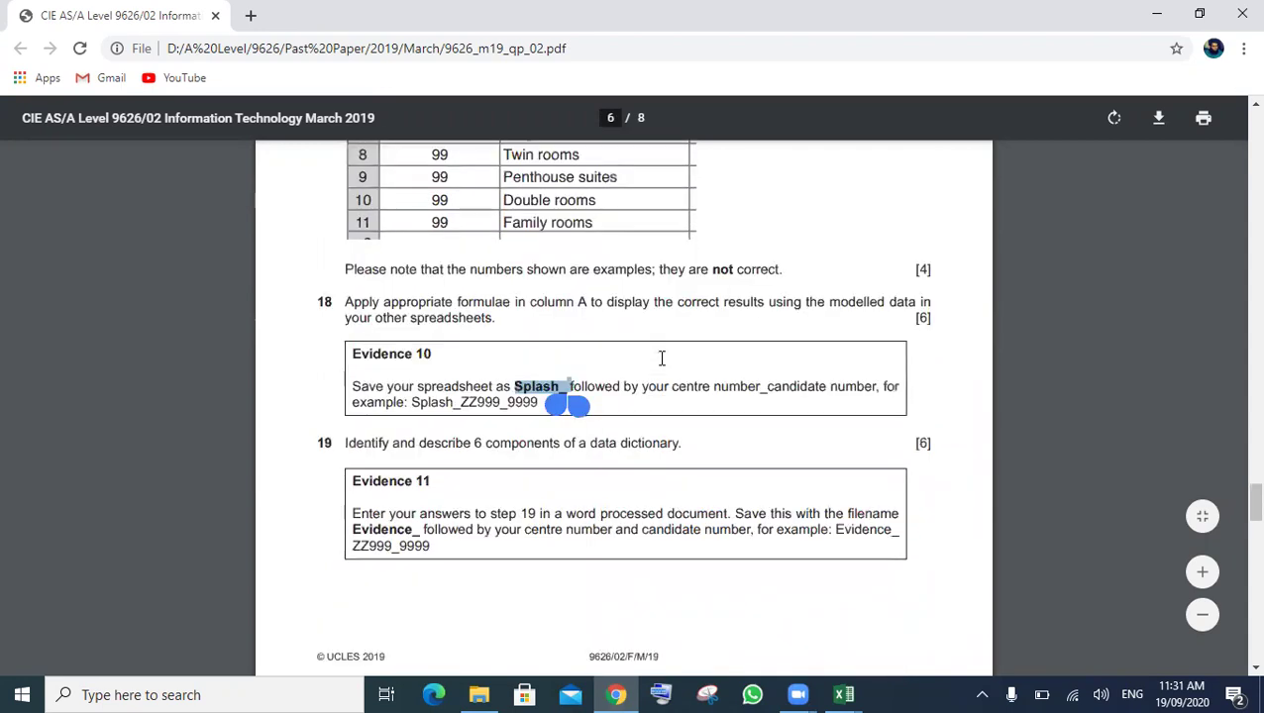
scroll(662, 359, down, 1)
click(426, 418)
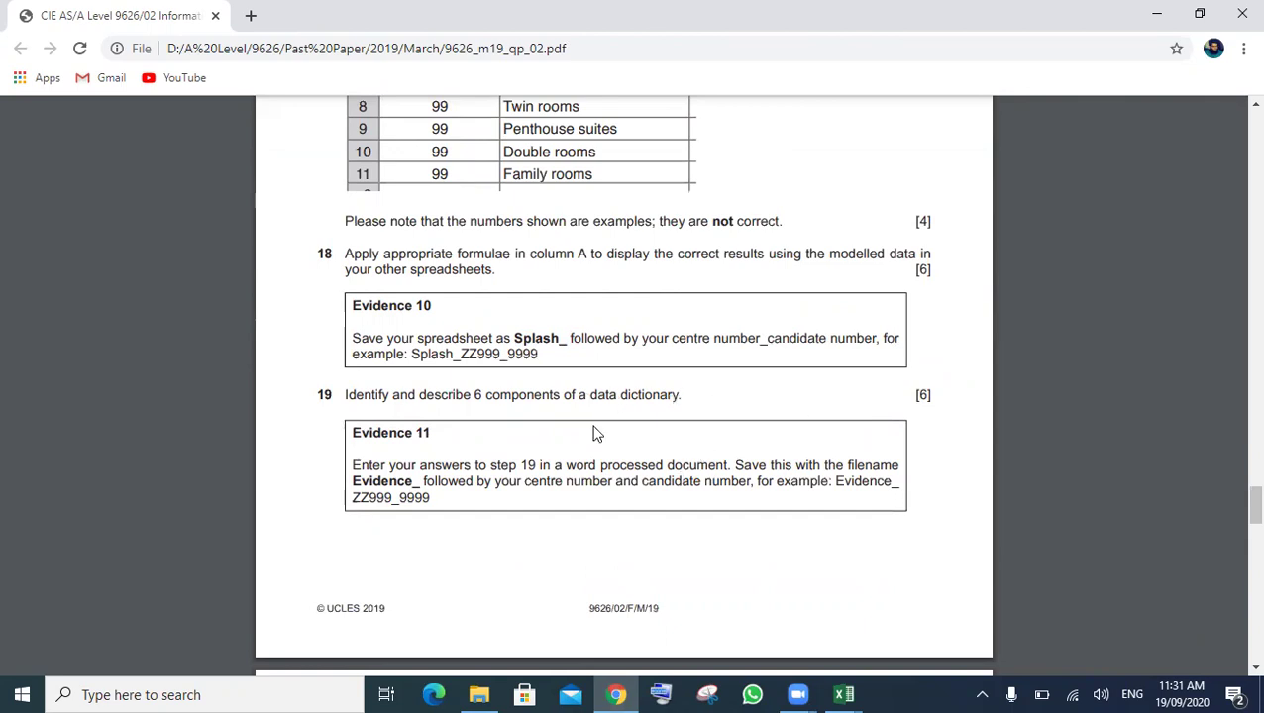
scroll(597, 433, down, 2)
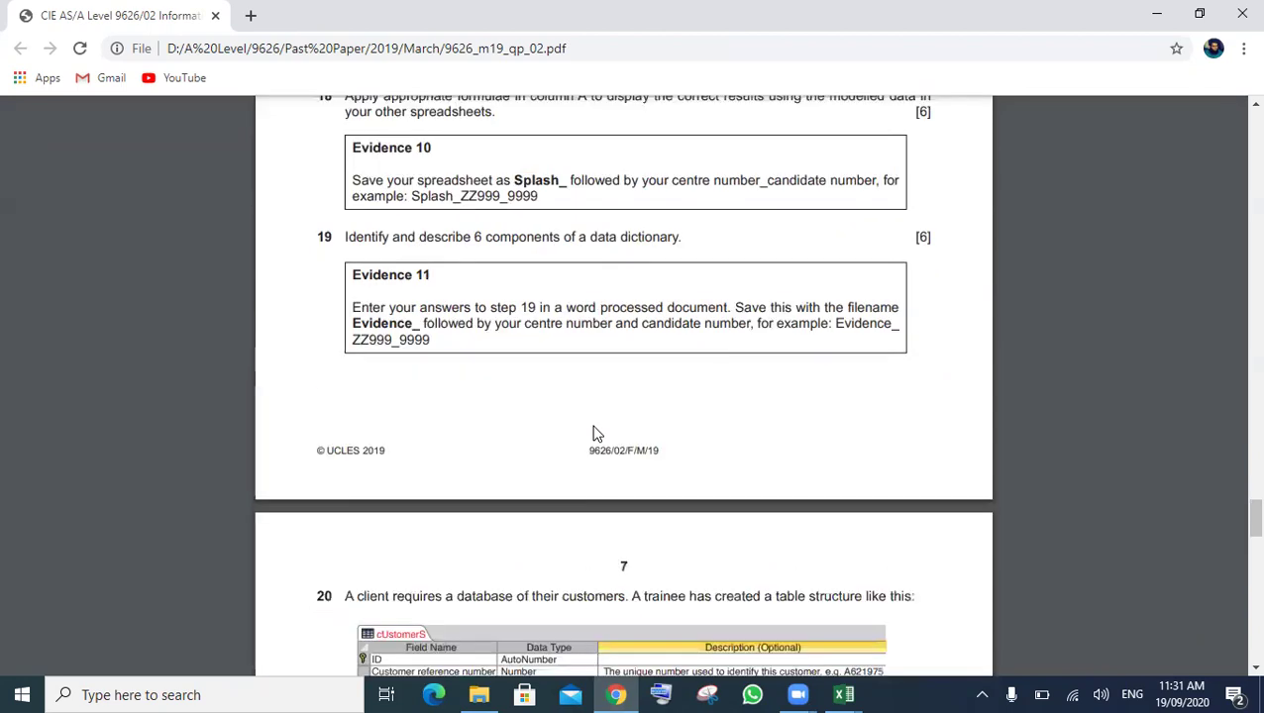
scroll(596, 433, down, 1)
scroll(597, 433, down, 3)
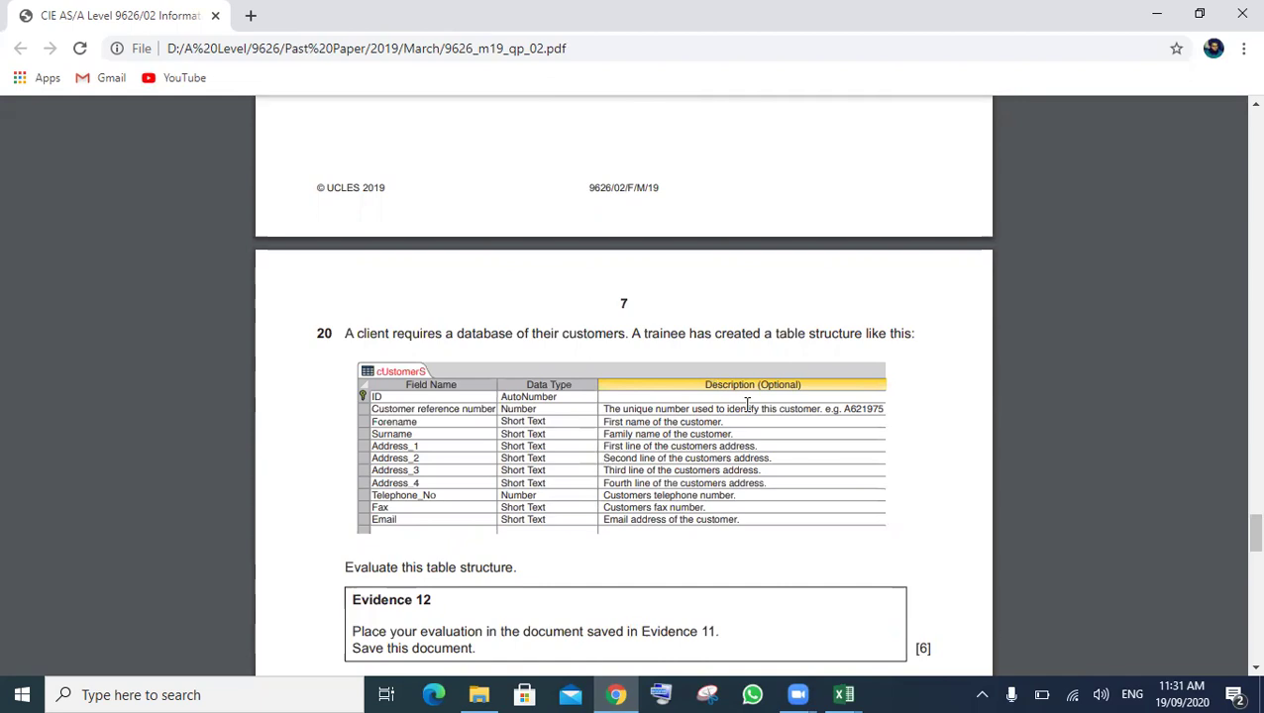
scroll(747, 405, up, 4)
scroll(747, 404, up, 6)
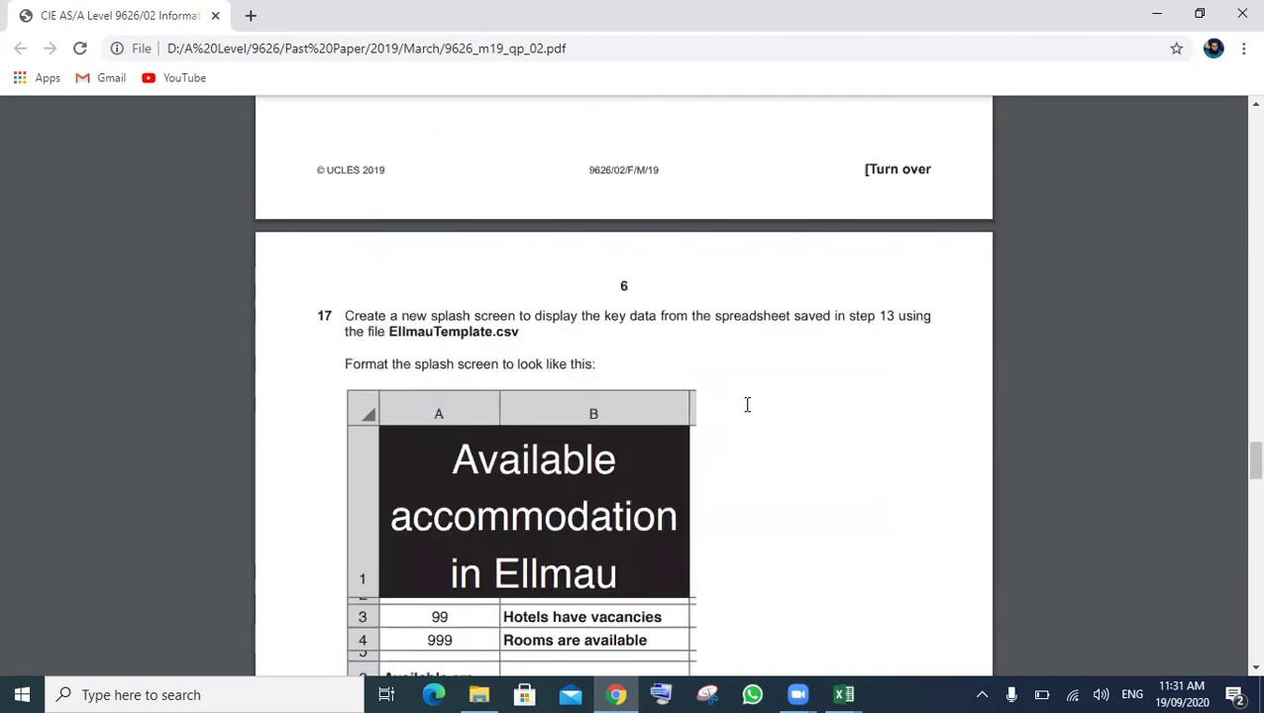
scroll(747, 404, up, 5)
scroll(747, 404, up, 5)
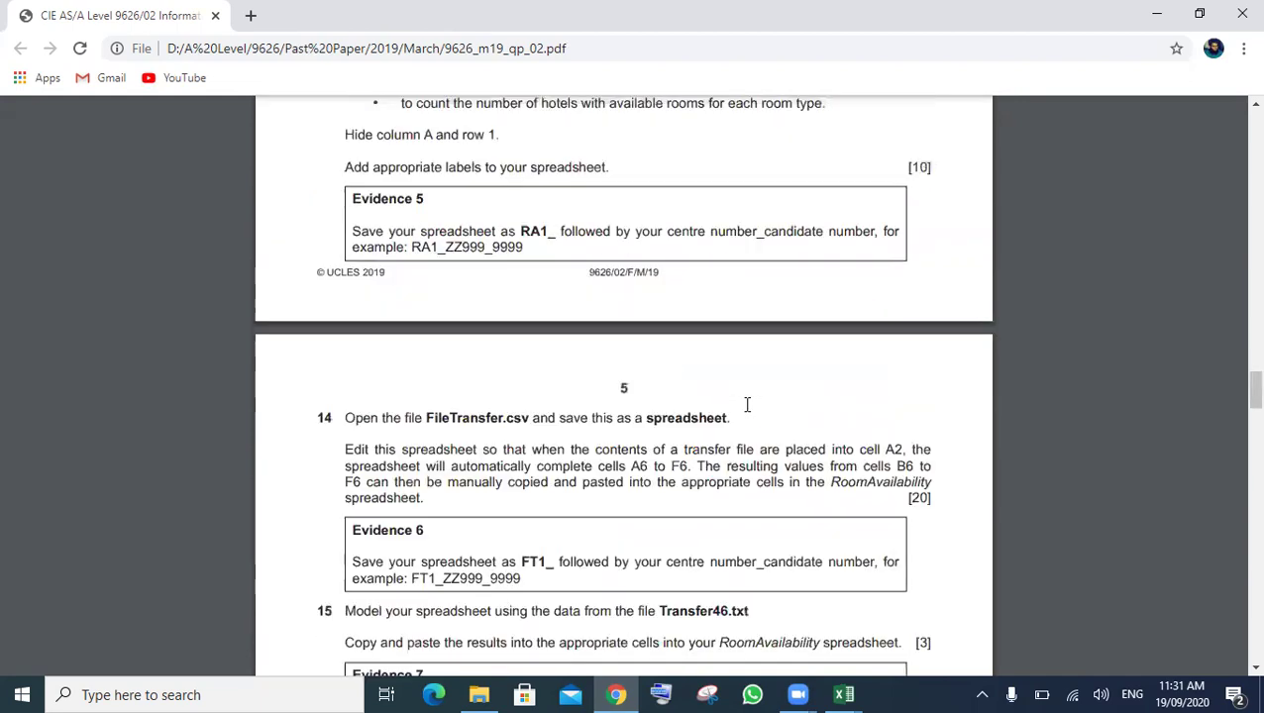
scroll(747, 404, up, 1)
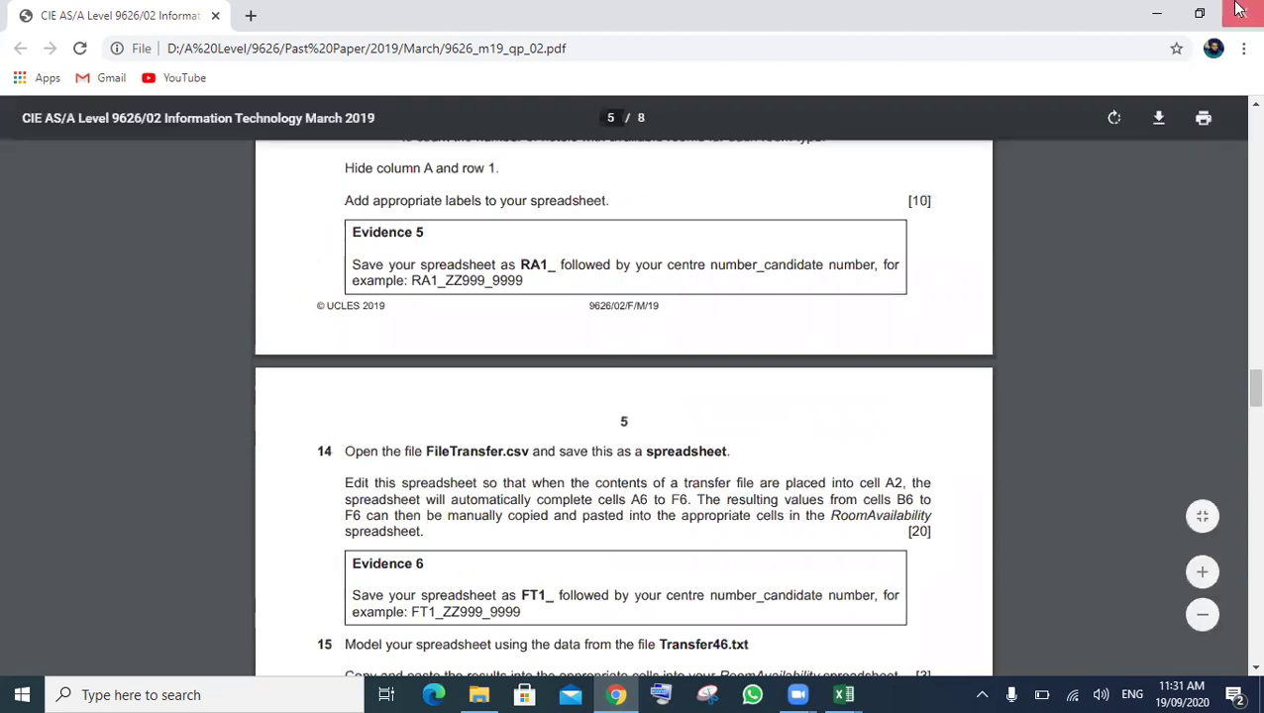
- Close the RoomAvailability and RoomTypes workbooks, answering the save prompt
key(alt+Tab)
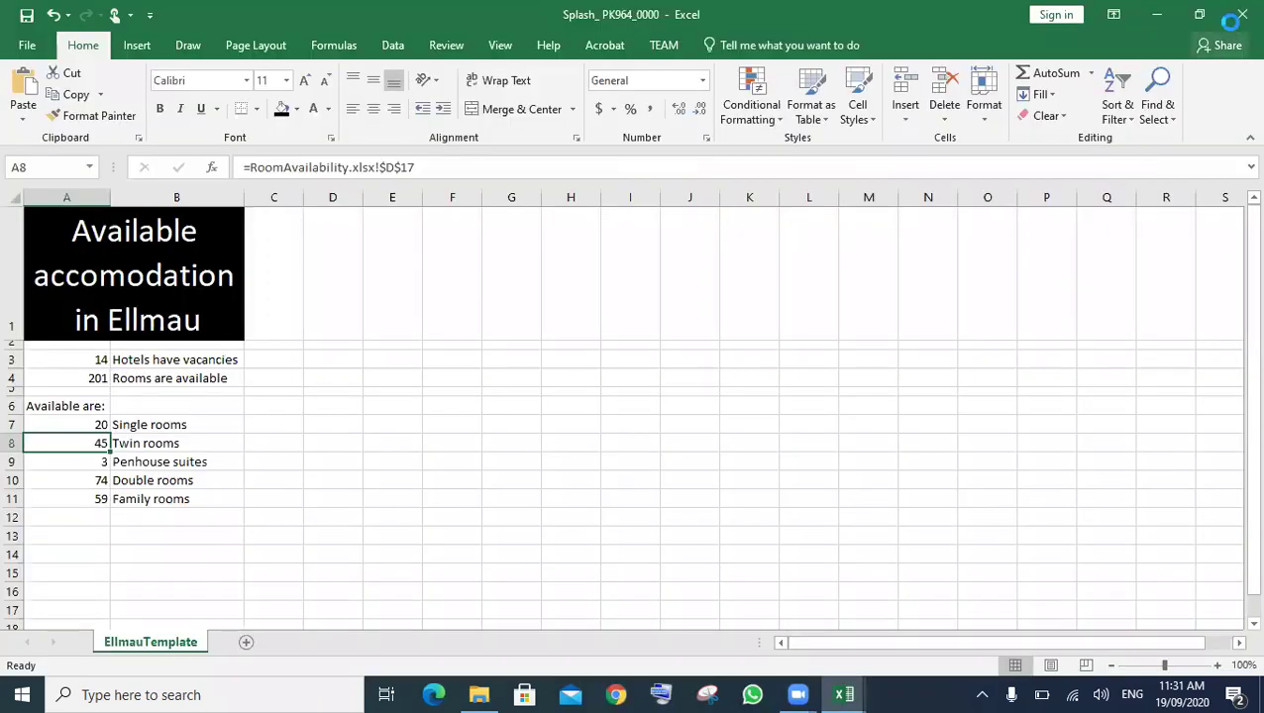
key(ctrl+Tab)
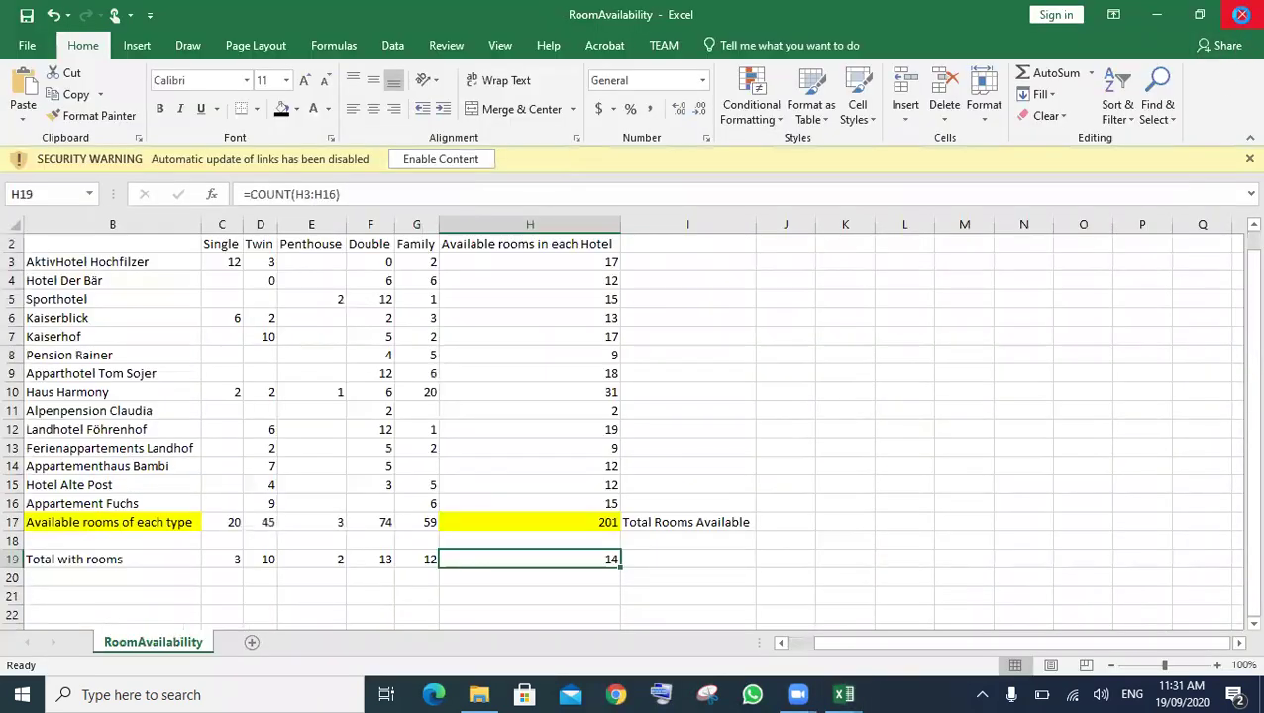
click(1241, 17)
click(1239, 16)
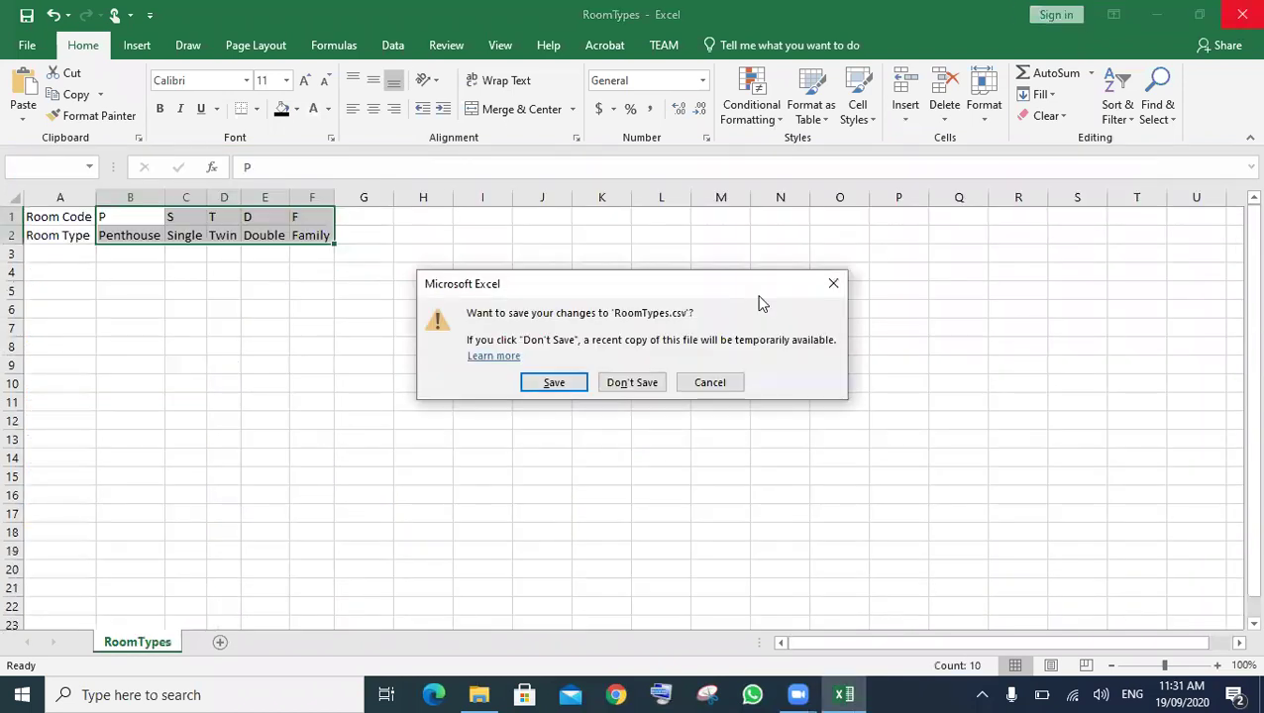
key(Return)
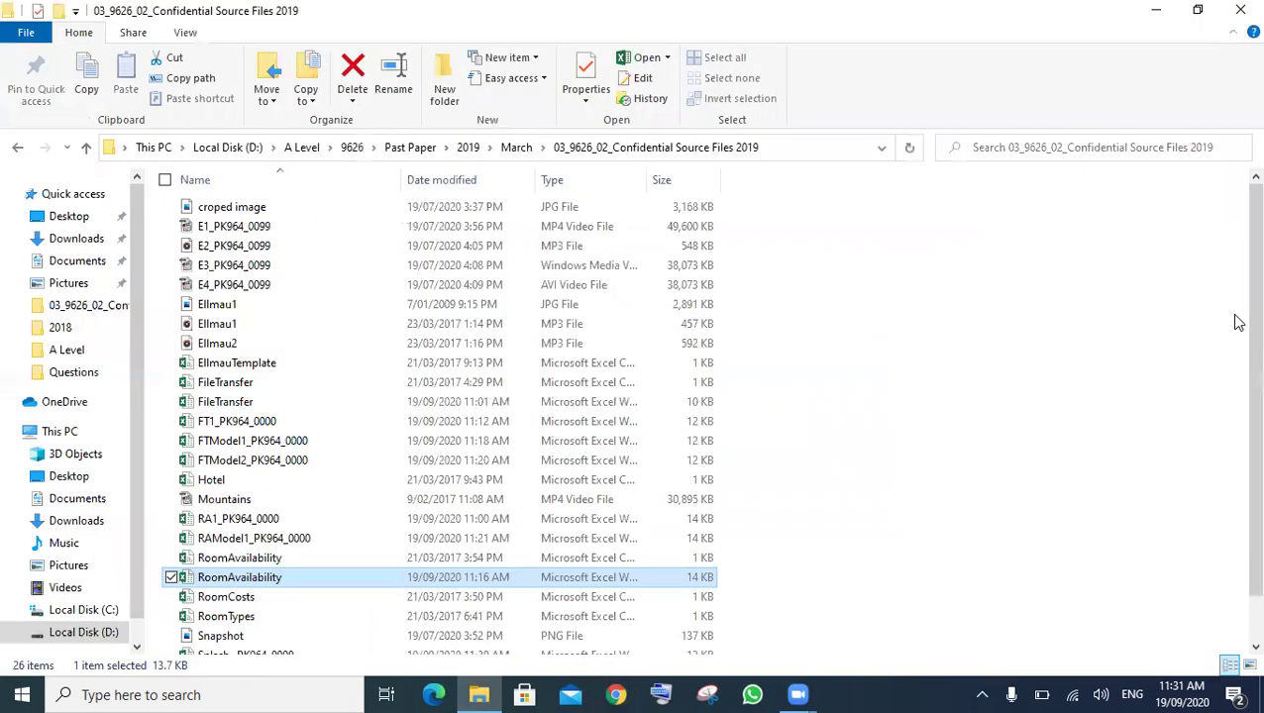
scroll(1235, 476, down, 1)
scroll(1235, 297, up, 1)
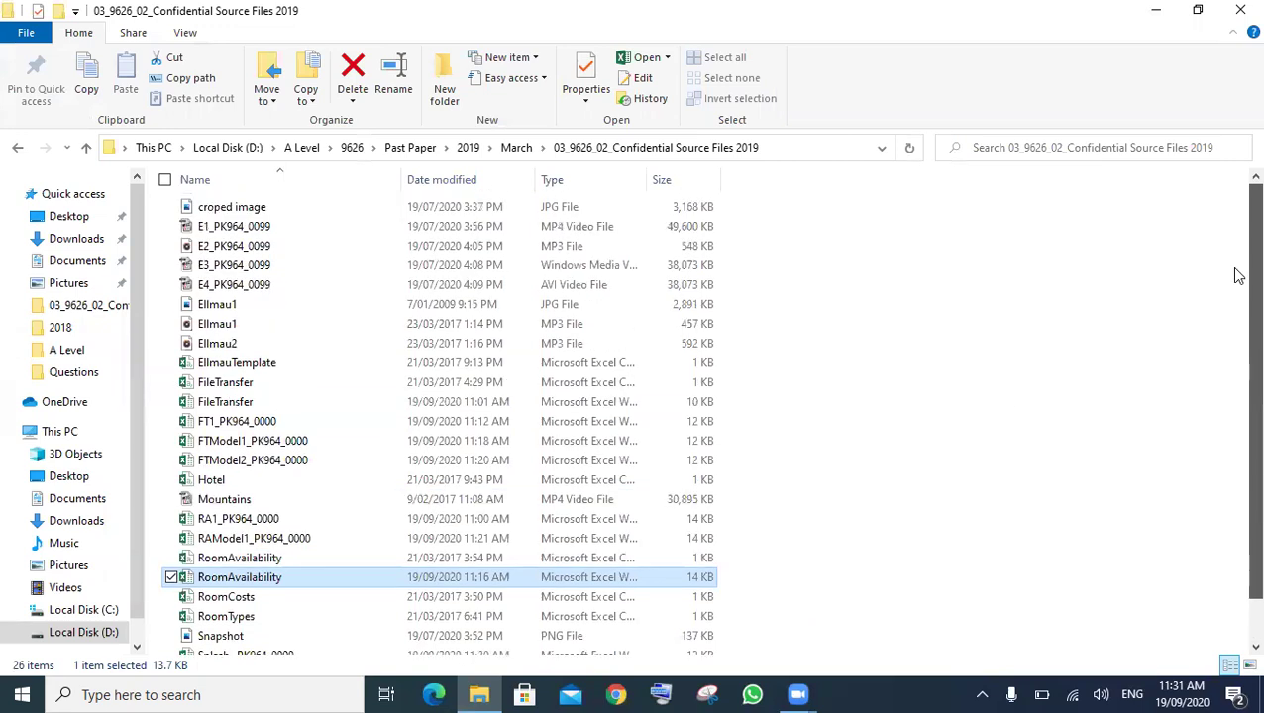